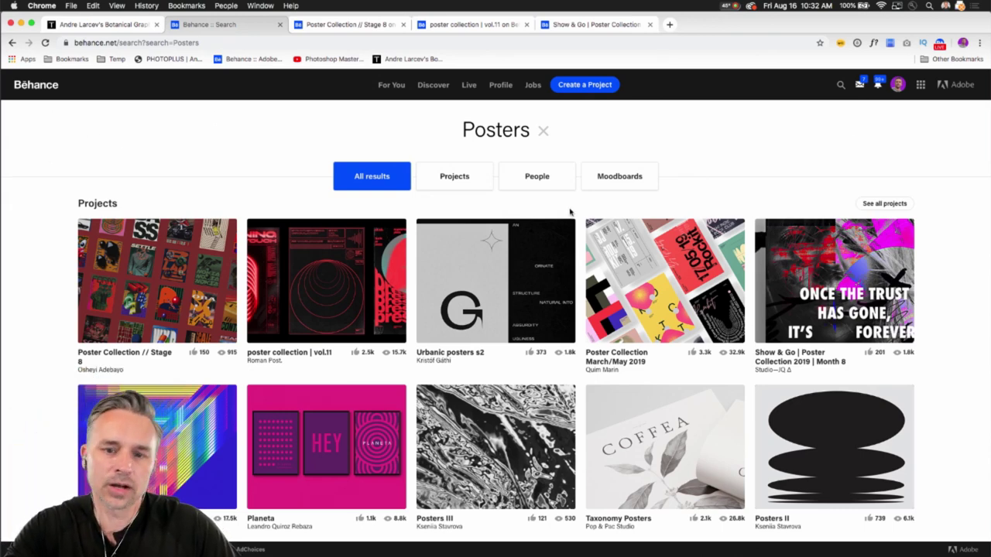
Look through the project, people and moodboard results of the Posters search on Behance
{"action": "scroll", "coordinate": [460, 303], "scroll_direction": "down", "scroll_amount": 5}
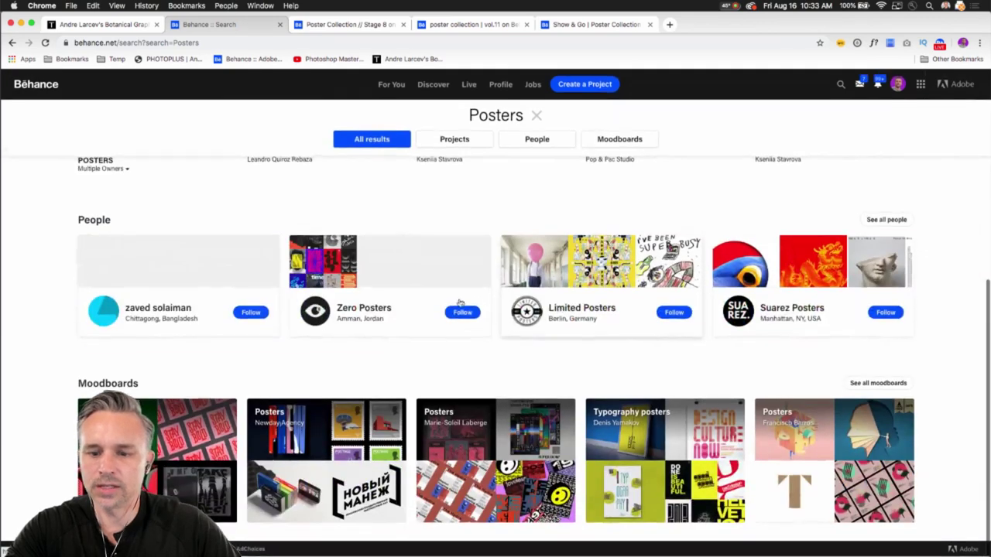
{"action": "scroll", "coordinate": [459, 302], "scroll_direction": "up", "scroll_amount": 5}
{"action": "scroll", "coordinate": [339, 220], "scroll_direction": "down", "scroll_amount": 1}
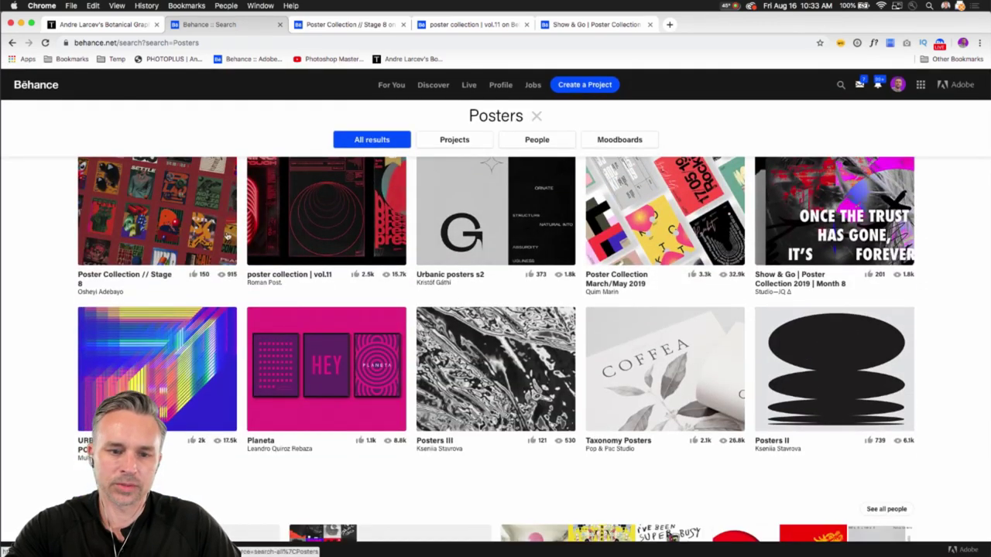
Open the already loaded Poster Collection // Stage 8 project and examine its typographic posters, including the Sunrise design
{"action": "left_click", "coordinate": [340, 24]}
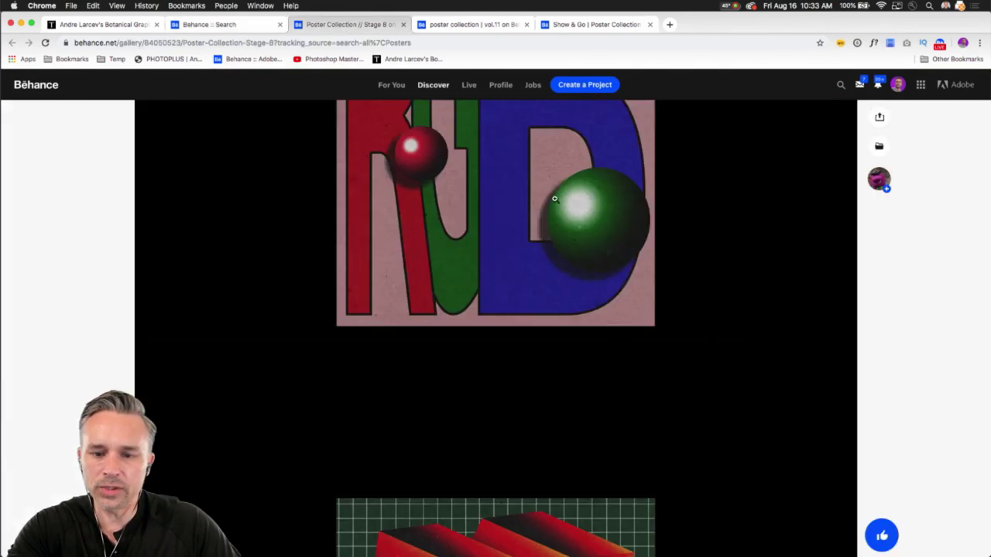
{"action": "scroll", "coordinate": [658, 245], "scroll_direction": "up", "scroll_amount": 10}
{"action": "scroll", "coordinate": [658, 246], "scroll_direction": "down", "scroll_amount": 10}
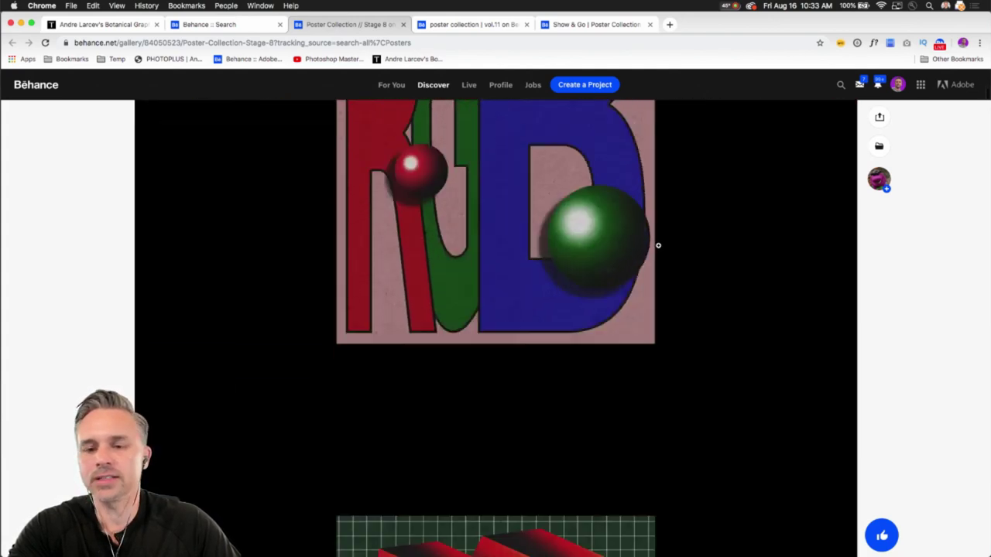
{"action": "scroll", "coordinate": [658, 245], "scroll_direction": "down", "scroll_amount": 10}
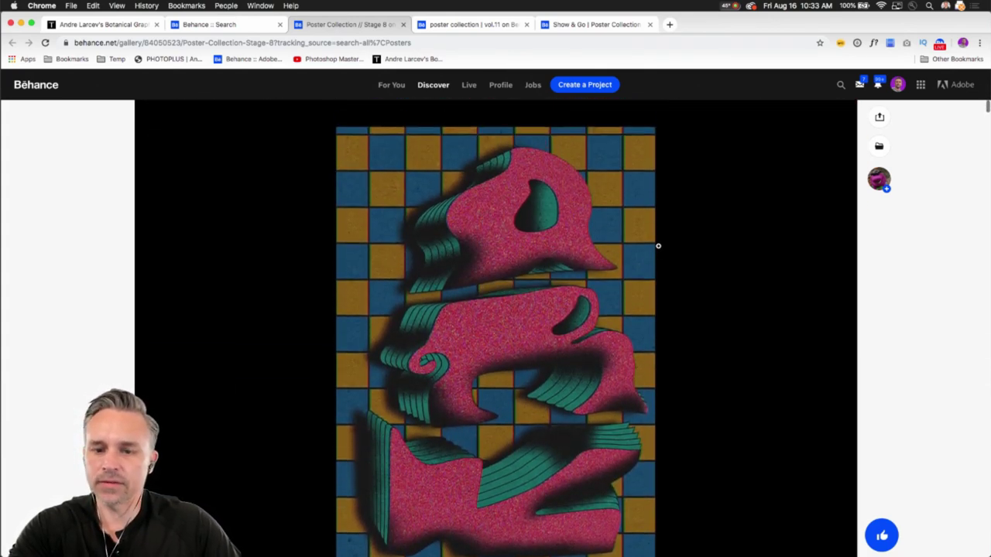
{"action": "scroll", "coordinate": [658, 245], "scroll_direction": "down", "scroll_amount": 1}
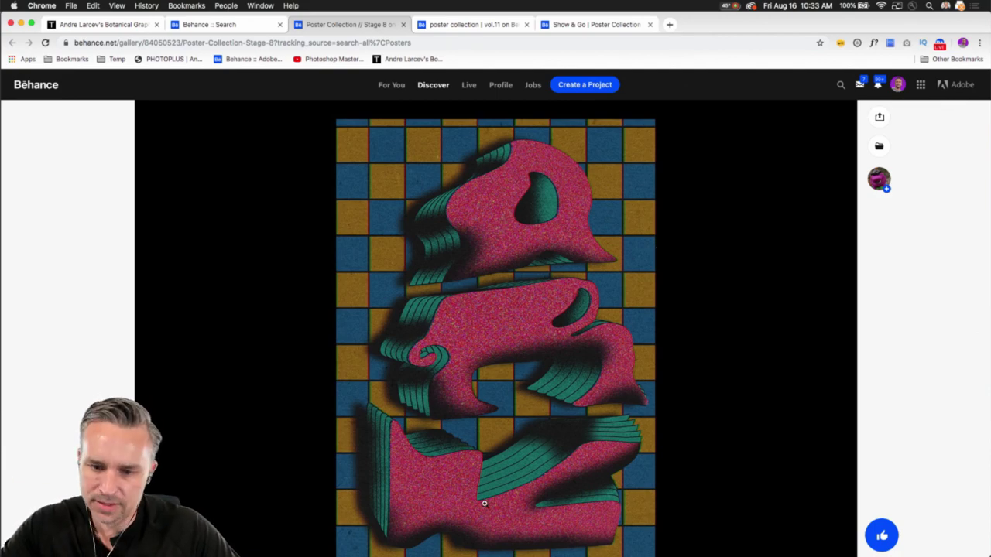
{"action": "scroll", "coordinate": [484, 504], "scroll_direction": "down", "scroll_amount": 10}
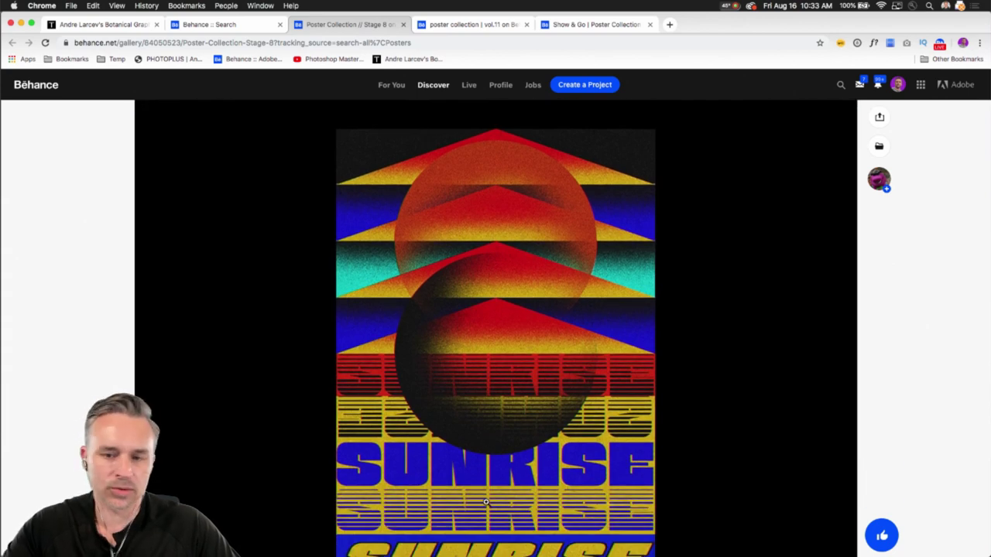
{"action": "scroll", "coordinate": [486, 502], "scroll_direction": "up", "scroll_amount": 1}
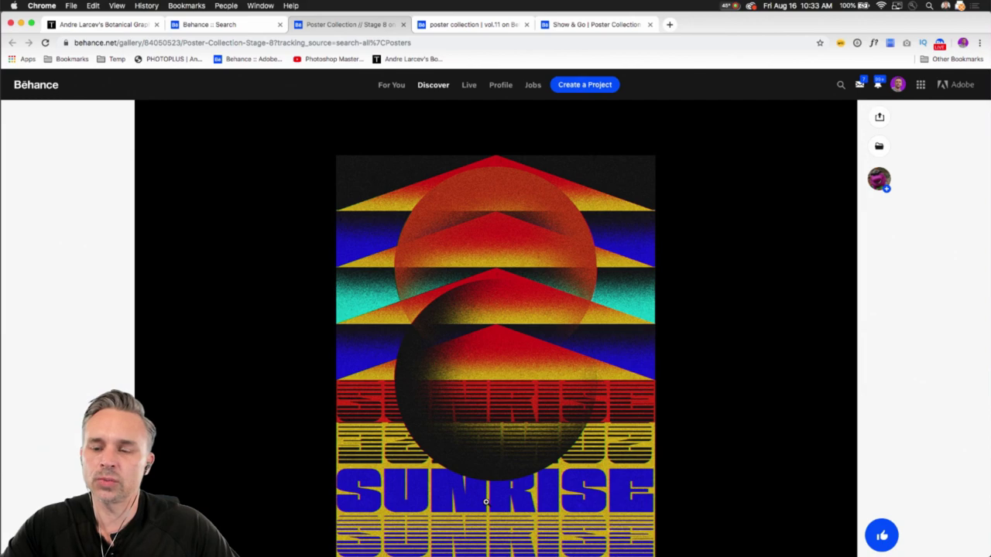
{"action": "scroll", "coordinate": [456, 277], "scroll_direction": "up", "scroll_amount": 15}
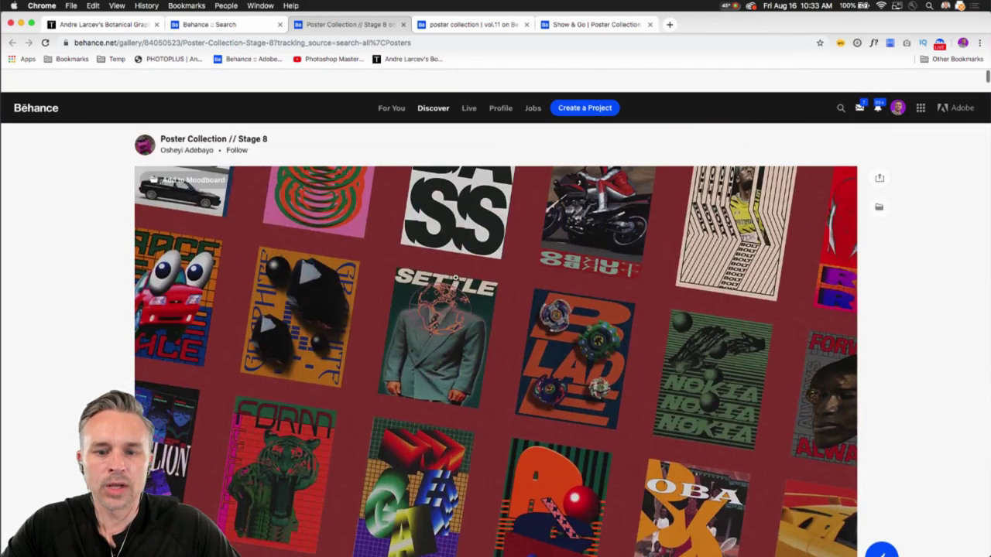
Switch to the poster collection | vol.11 project and examine its posters
{"action": "left_click", "coordinate": [468, 25]}
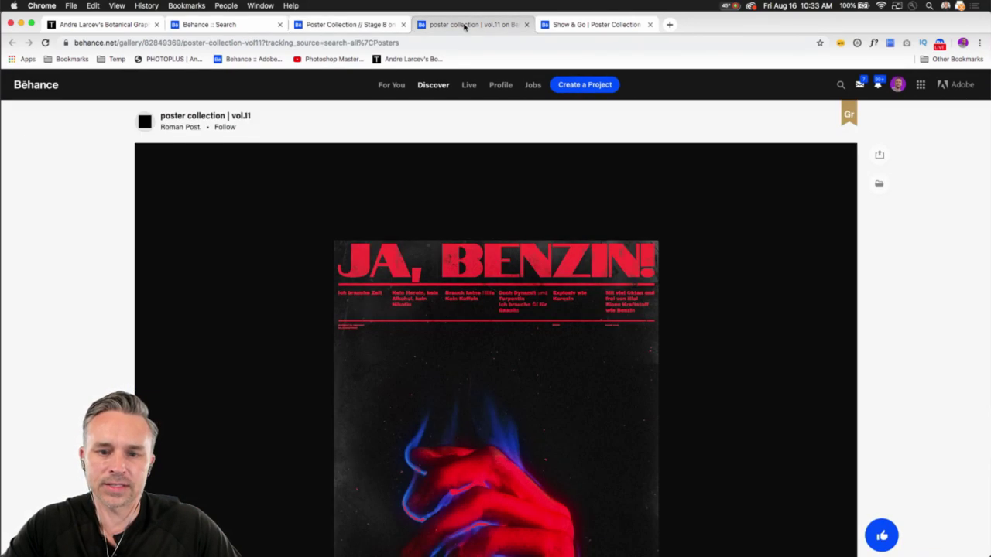
{"action": "scroll", "coordinate": [523, 272], "scroll_direction": "down", "scroll_amount": 5}
{"action": "scroll", "coordinate": [666, 343], "scroll_direction": "down", "scroll_amount": 15}
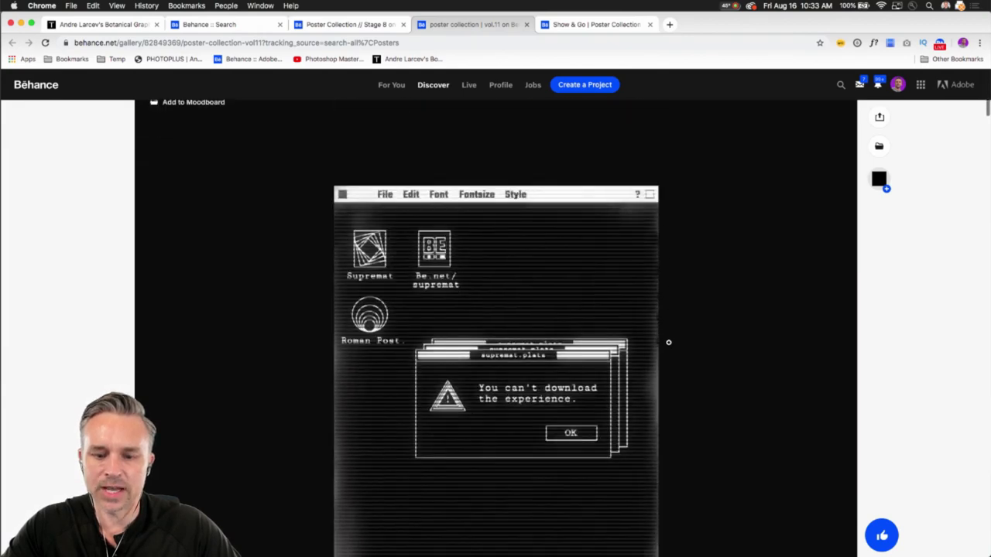
{"action": "scroll", "coordinate": [672, 340], "scroll_direction": "up", "scroll_amount": 1}
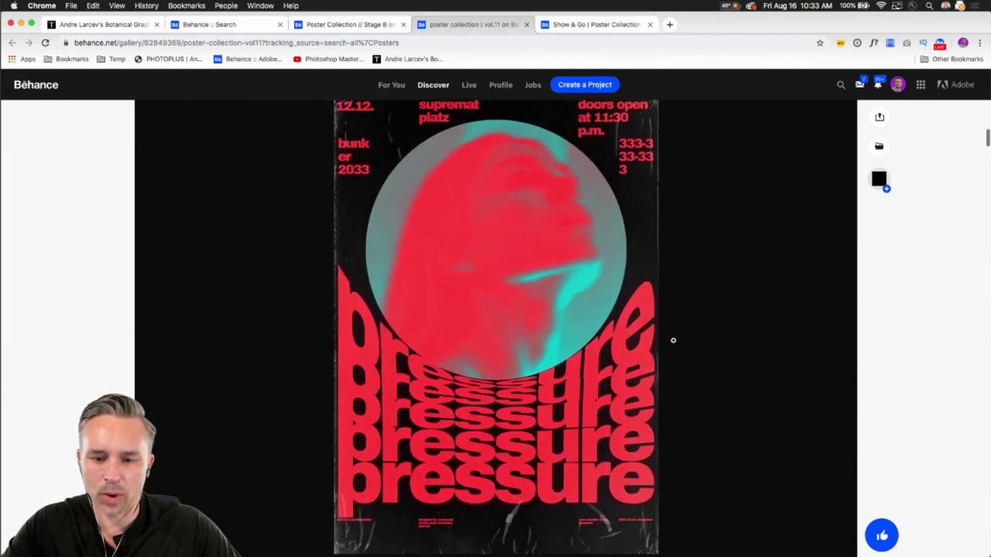
{"action": "scroll", "coordinate": [670, 338], "scroll_direction": "down", "scroll_amount": 10}
View the Show & Go poster collection, replace it with the bookmarked Behance Adobe Live page, and close that page
{"action": "left_click", "coordinate": [572, 26]}
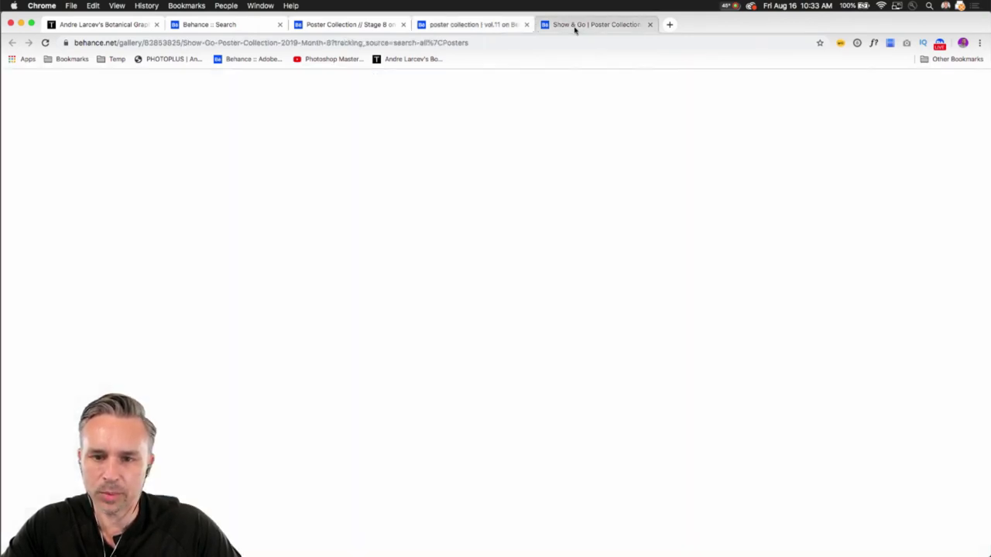
{"action": "scroll", "coordinate": [495, 325], "scroll_direction": "down", "scroll_amount": 5}
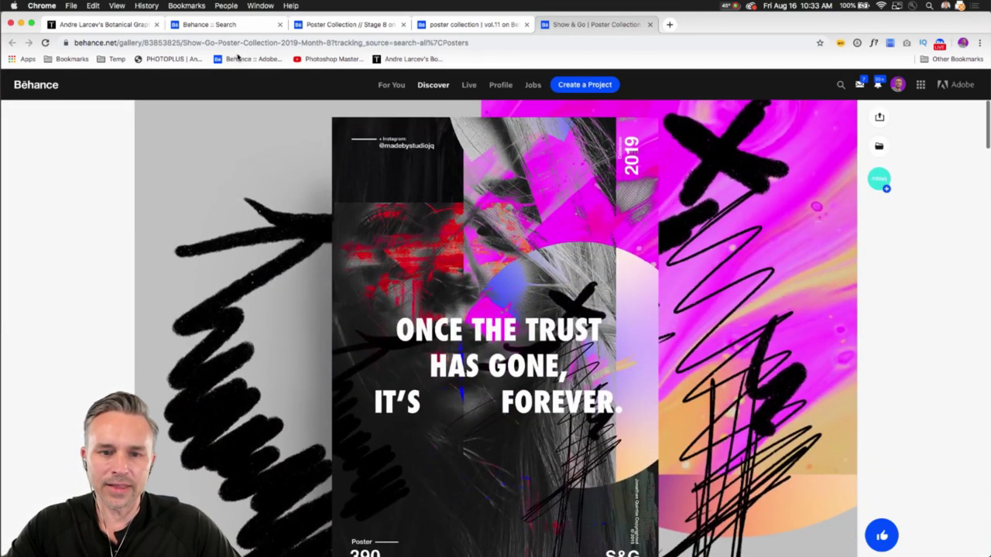
{"action": "left_click", "coordinate": [236, 59]}
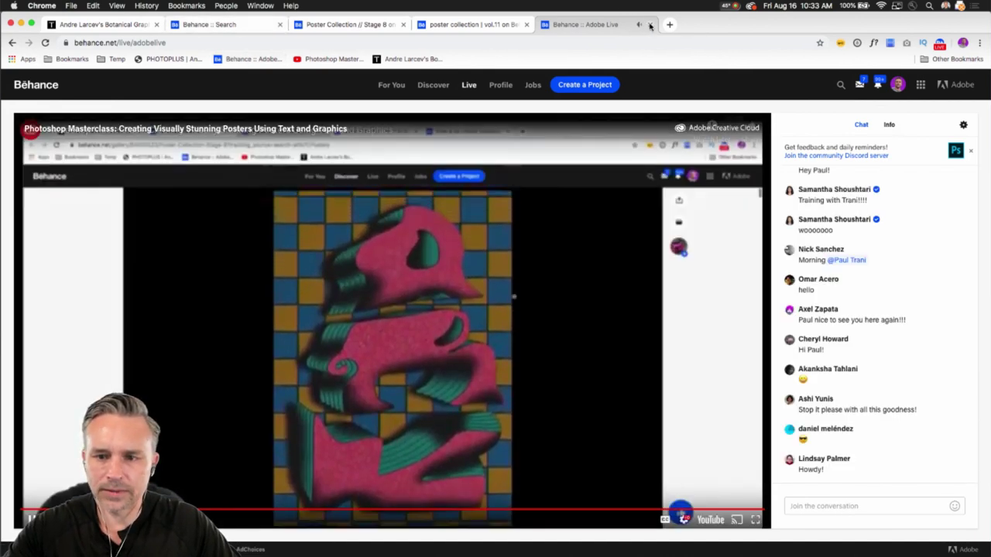
{"action": "left_click", "coordinate": [650, 24]}
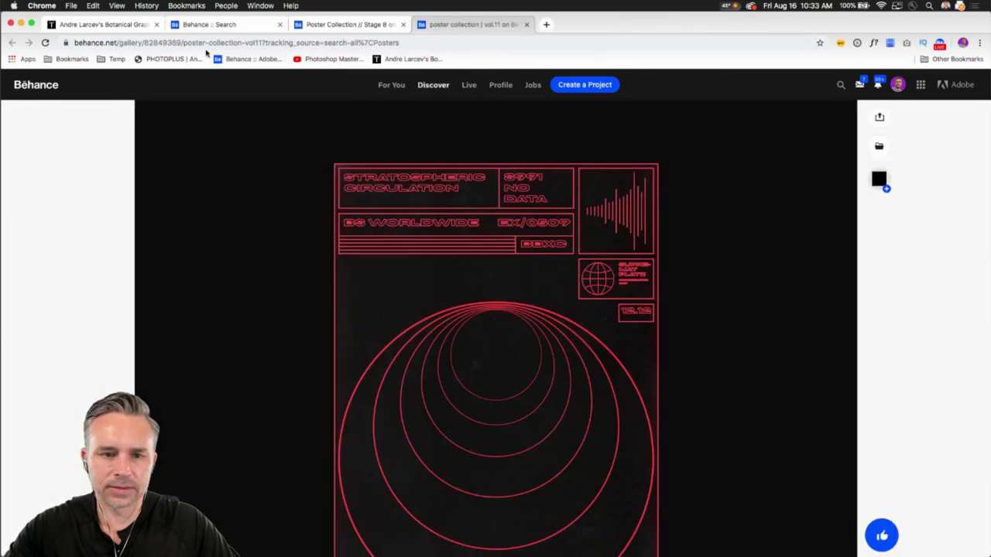
Open the bookmarked Trendland article on botanical graphics and examine how its floral posters interweave lettering with flowers
{"action": "left_click", "coordinate": [390, 62]}
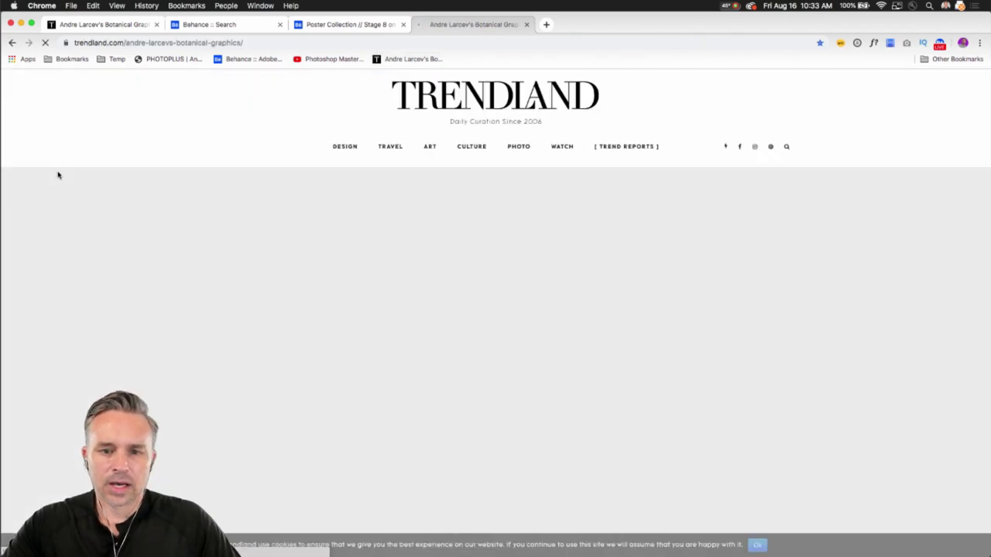
{"action": "scroll", "coordinate": [291, 228], "scroll_direction": "down", "scroll_amount": 3}
{"action": "scroll", "coordinate": [292, 231], "scroll_direction": "down", "scroll_amount": 7}
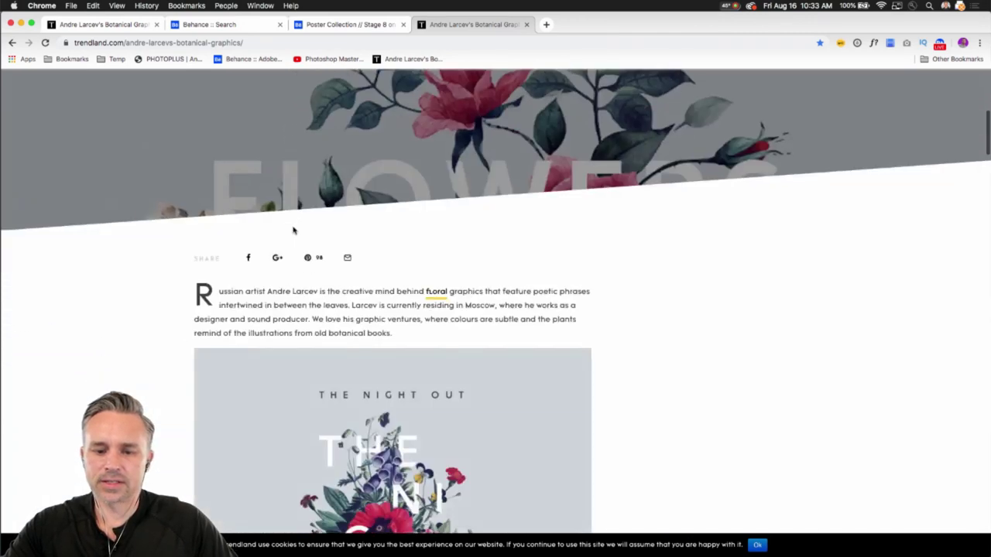
{"action": "scroll", "coordinate": [232, 217], "scroll_direction": "up", "scroll_amount": 1}
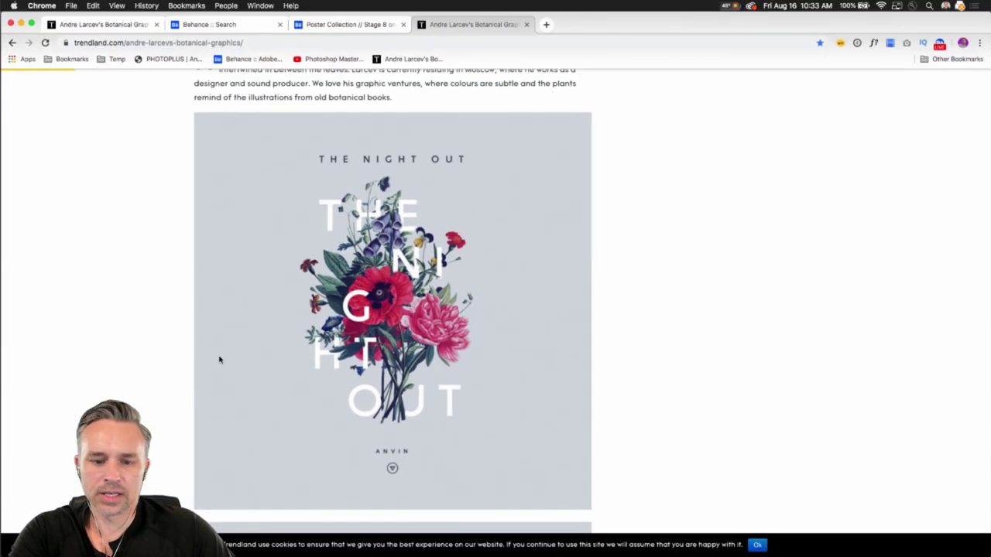
{"action": "scroll", "coordinate": [217, 356], "scroll_direction": "down", "scroll_amount": 7}
{"action": "scroll", "coordinate": [217, 357], "scroll_direction": "up", "scroll_amount": 3}
{"action": "scroll", "coordinate": [217, 358], "scroll_direction": "up", "scroll_amount": 15}
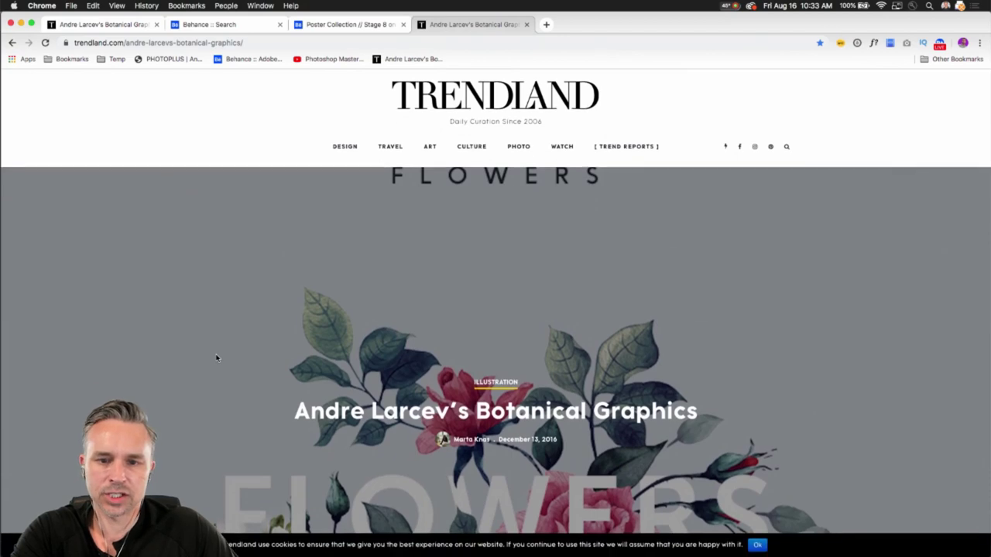
{"action": "scroll", "coordinate": [217, 357], "scroll_direction": "down", "scroll_amount": 3}
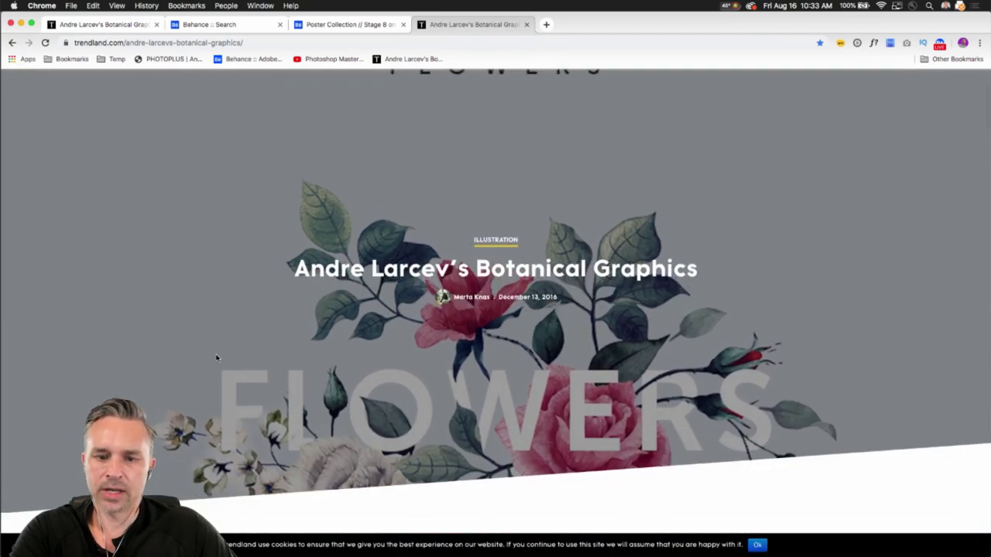
{"action": "scroll", "coordinate": [479, 333], "scroll_direction": "down", "scroll_amount": 20}
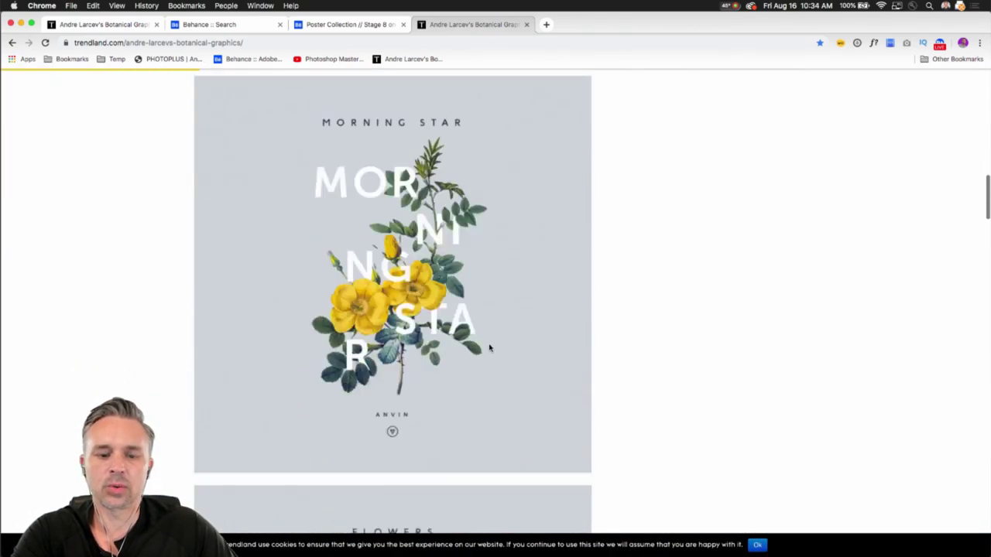
{"action": "scroll", "coordinate": [411, 342], "scroll_direction": "down", "scroll_amount": 1}
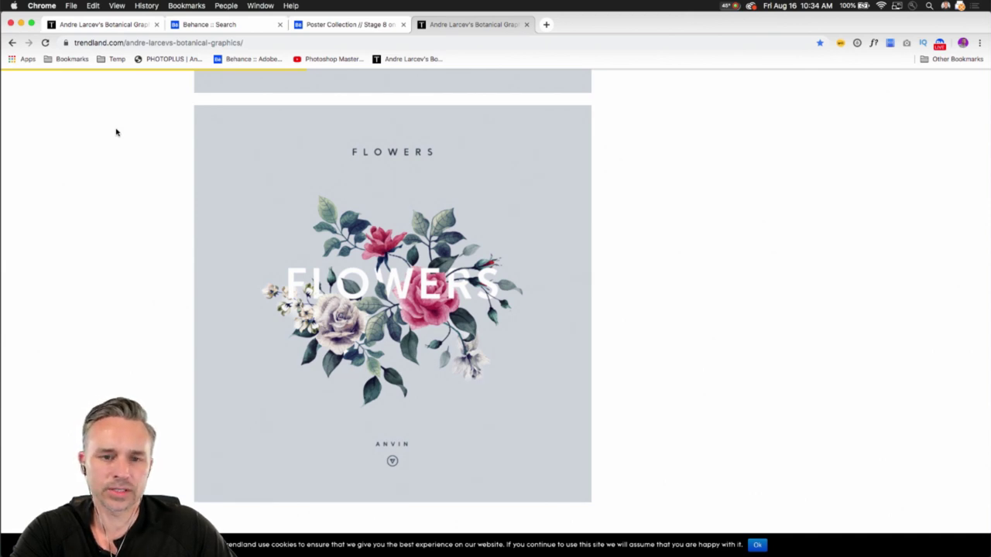
Switch to Photoshop and consolidate all open documents into a single tabbed window with SXSW.psd in front
{"action": "mouse_move", "coordinate": [217, 546]}
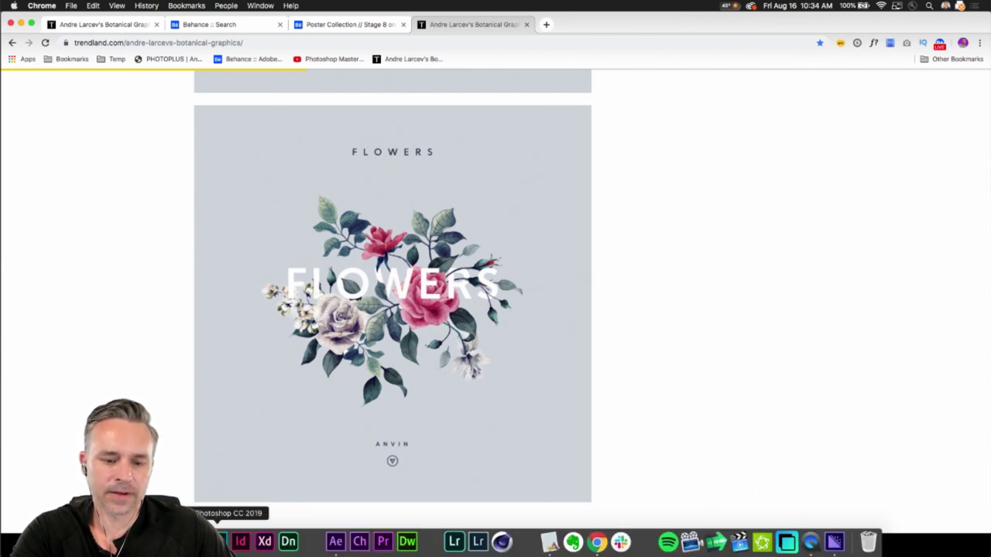
{"action": "left_click", "coordinate": [218, 542]}
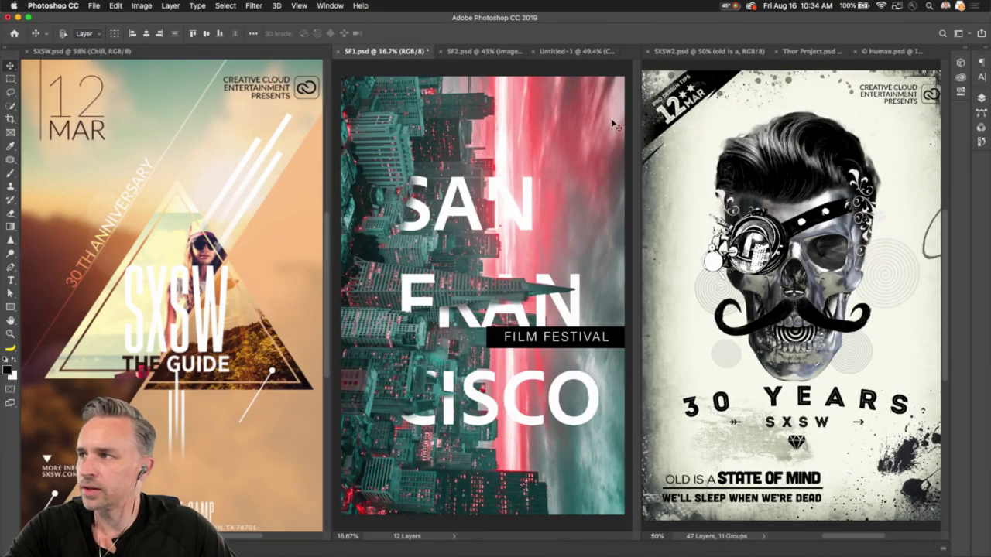
{"action": "left_click", "coordinate": [211, 180]}
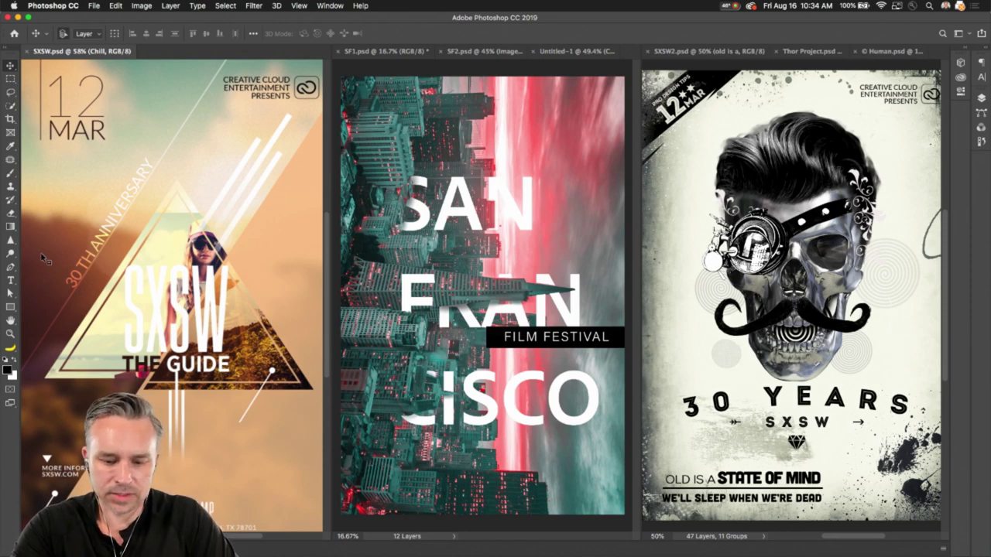
{"action": "key", "text": "super+1"}
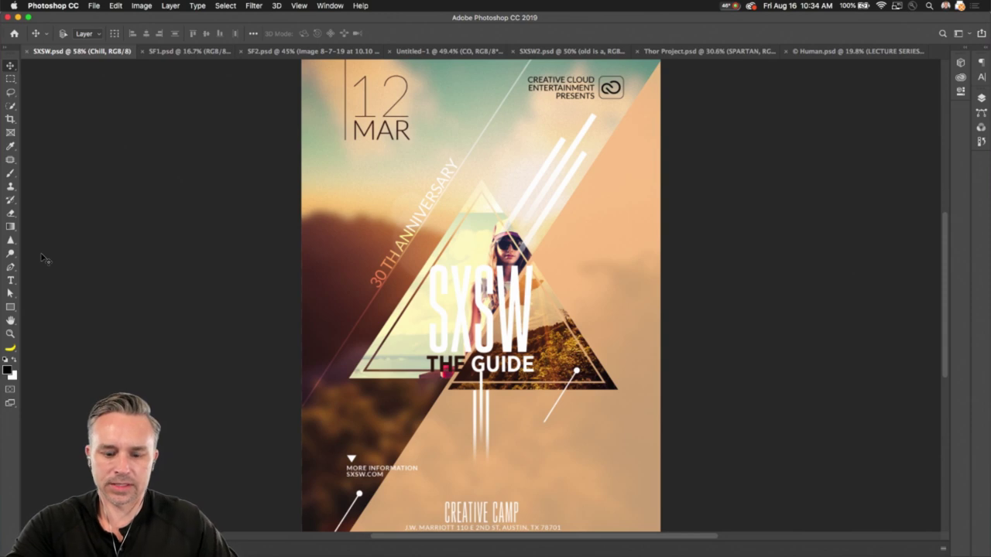
Examine the SXSW.psd poster enlarged in full-screen mode, fit it to the screen, and return to the standard screen mode
{"action": "key", "text": "f"}
{"action": "key", "text": "f"}
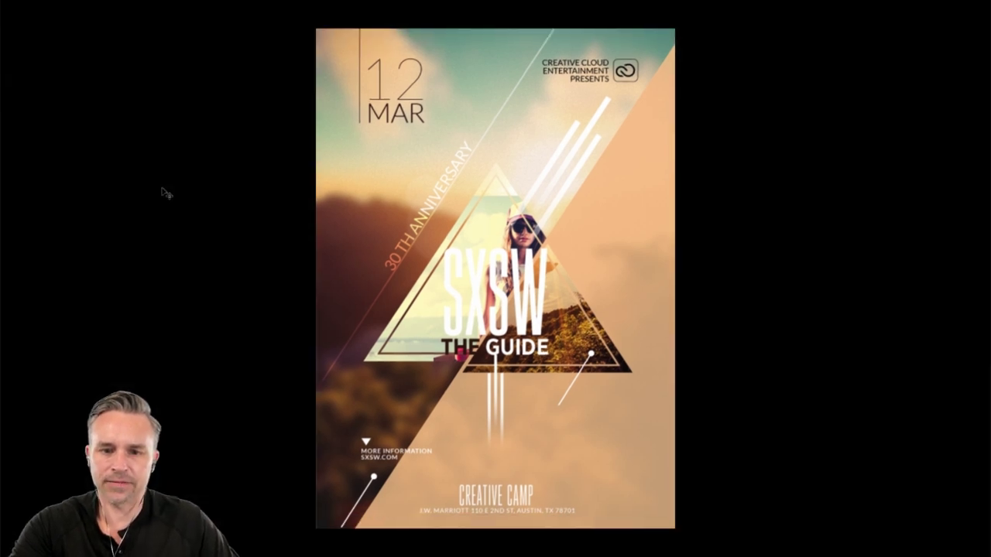
{"action": "key", "text": "super+plus"}
{"action": "key", "text": "super+plus"}
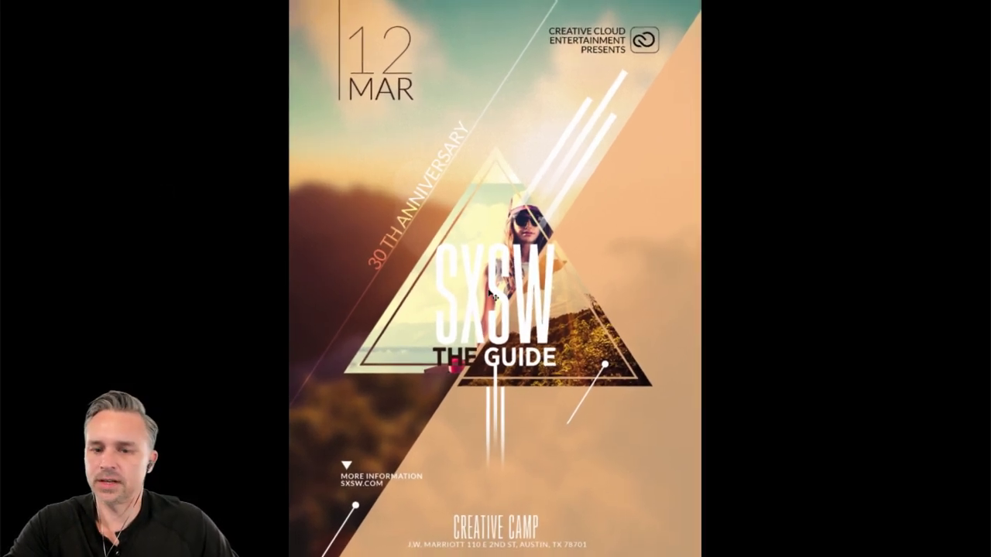
{"action": "scroll", "coordinate": [481, 291], "scroll_direction": "up", "scroll_amount": 3}
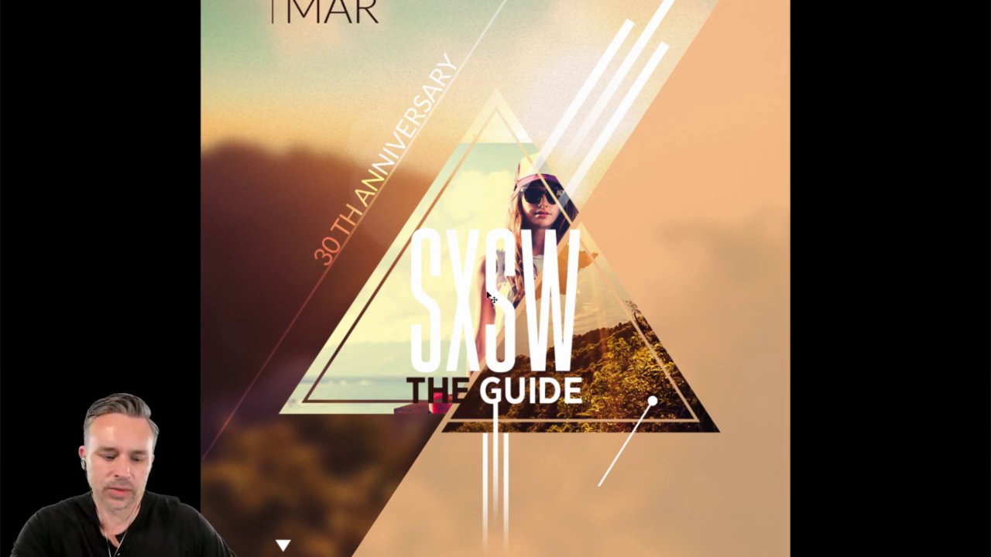
{"action": "key", "text": "ctrl+0"}
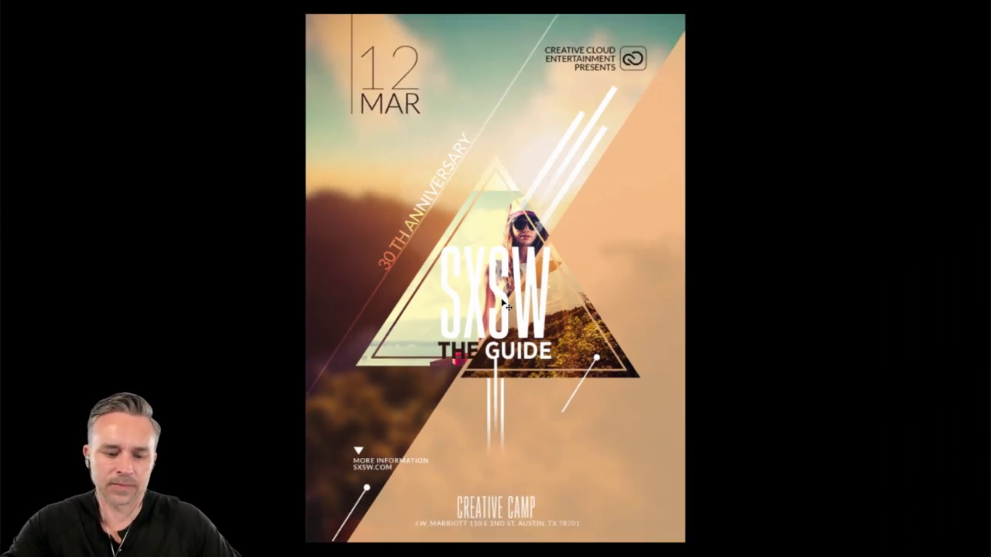
{"action": "key", "text": "f"}
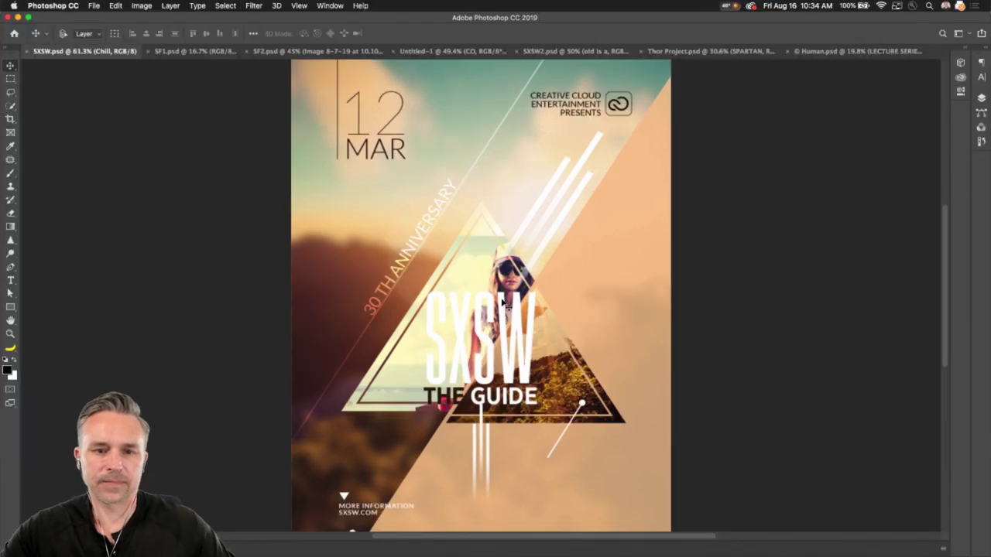
Bring up SF1.psd and examine the San Francisco film festival poster enlarged in full-screen mode
{"action": "left_click", "coordinate": [178, 52]}
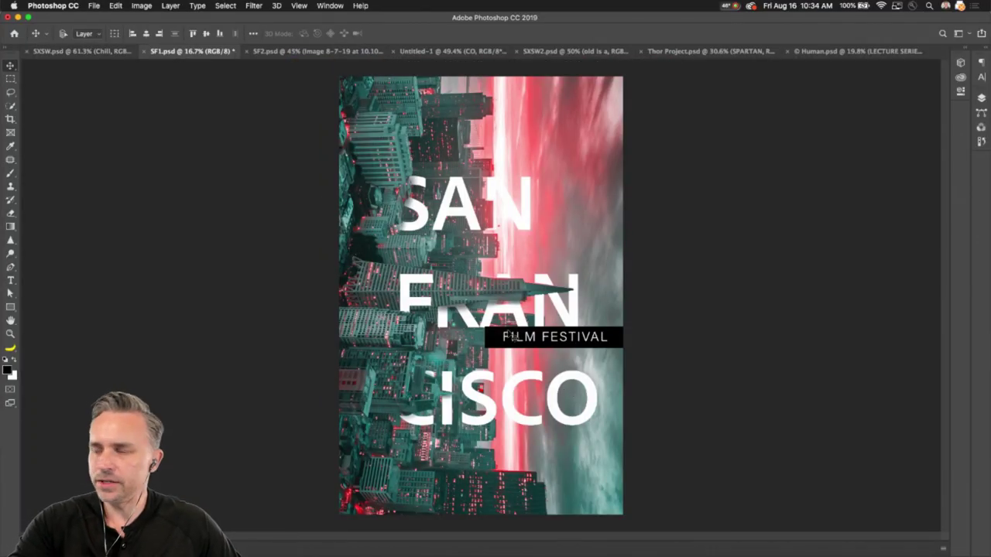
{"action": "key", "text": "f"}
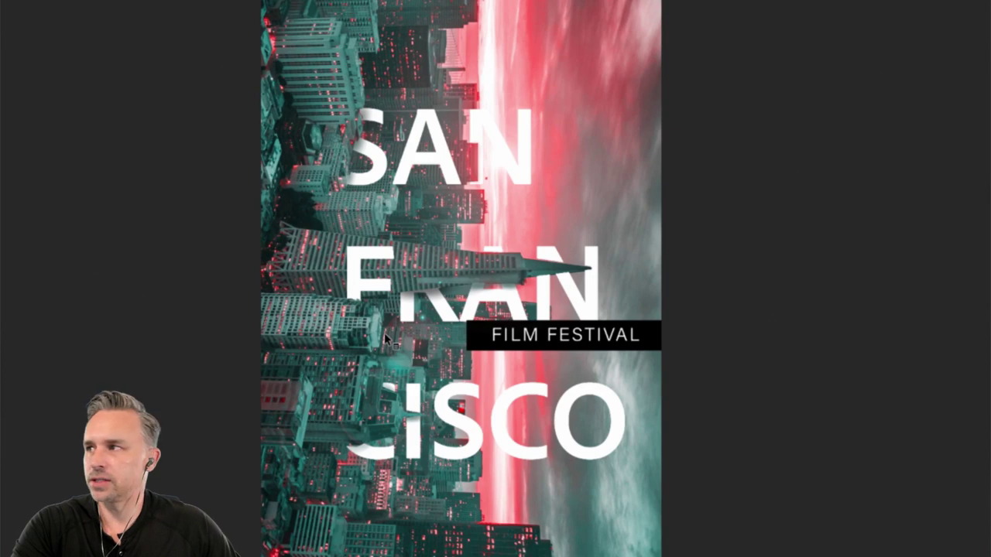
{"action": "scroll", "coordinate": [395, 280], "scroll_direction": "up", "scroll_amount": 2}
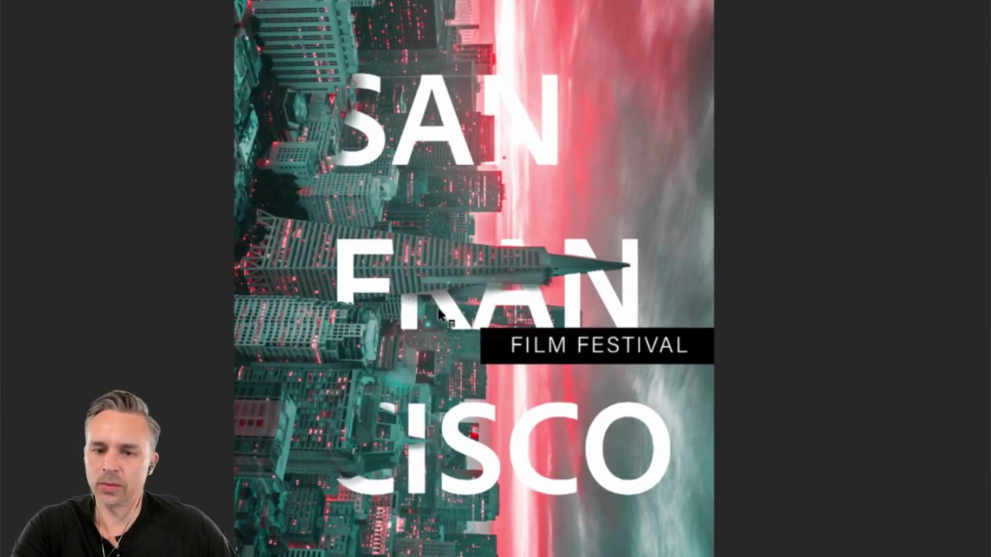
Bring up SF2.psd, examine the aerial San Francisco lettering poster enlarged in full-screen mode, and return to the standard screen mode
{"action": "key", "text": "f"}
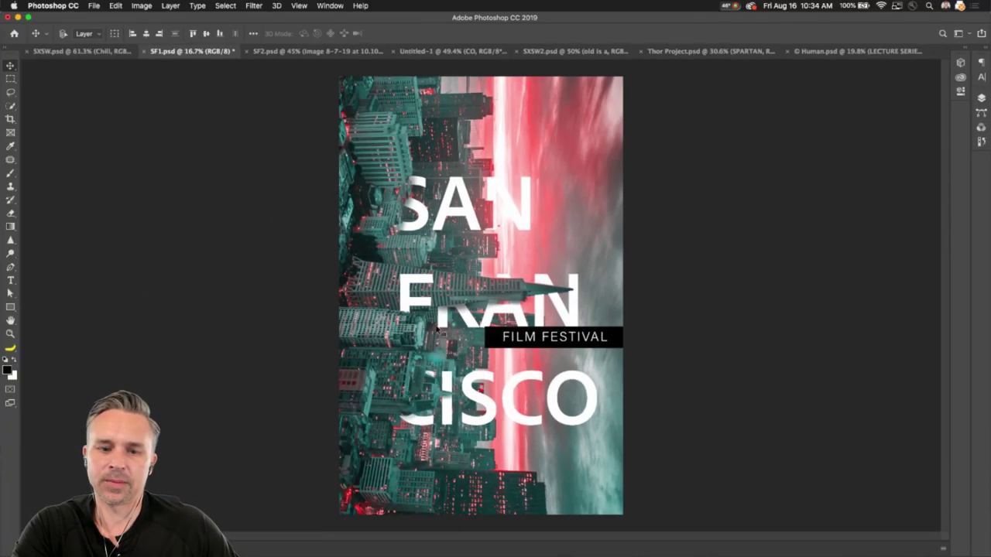
{"action": "left_click", "coordinate": [299, 52]}
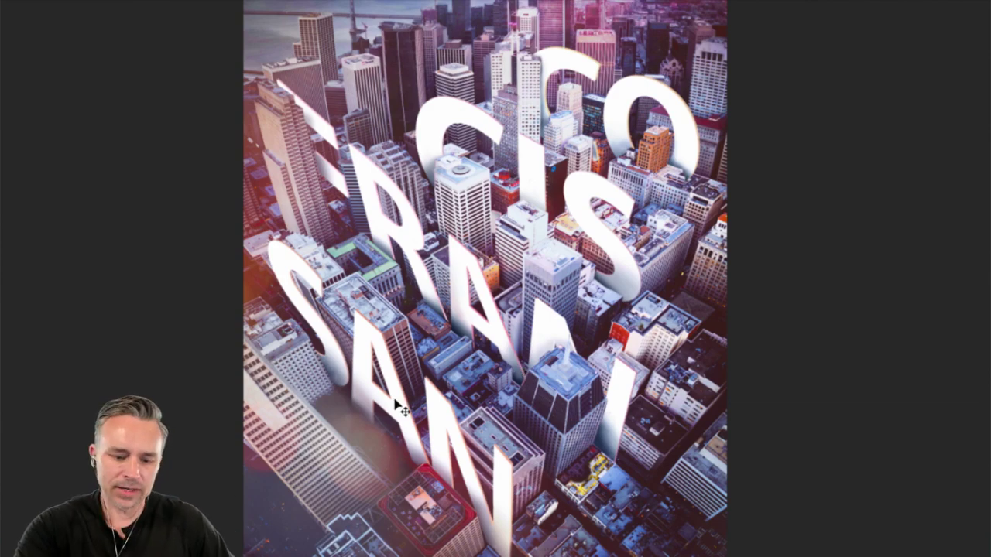
{"action": "key", "text": "ctrl+alt+m"}
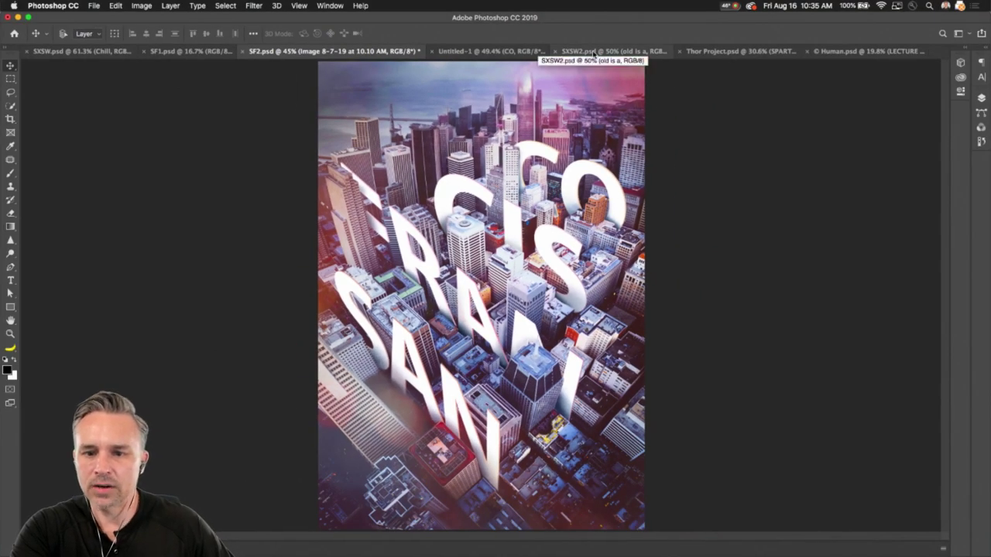
Bring up SXSW2.psd, examine the skull poster and its magnified eye-socket details in full-screen mode, and return to the standard screen mode
{"action": "left_click", "coordinate": [595, 51]}
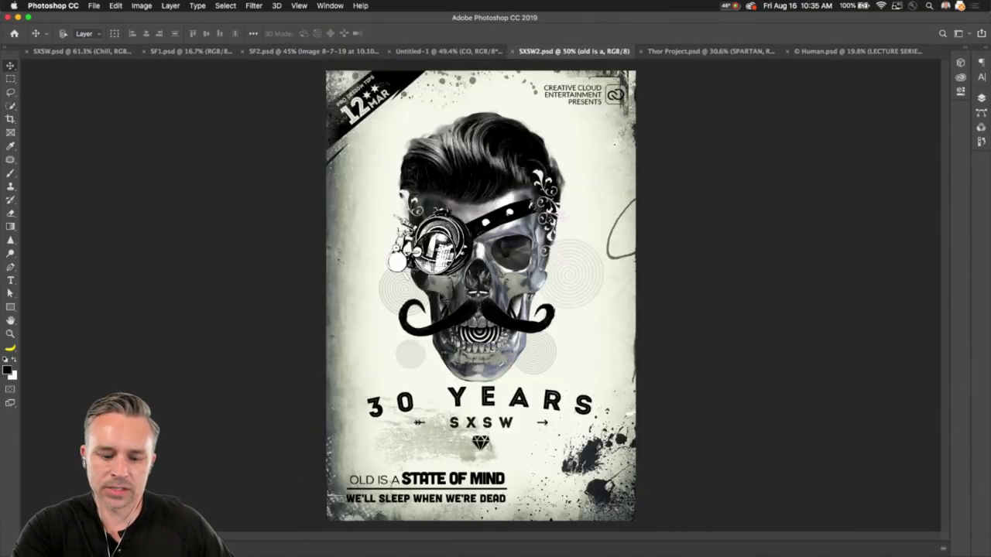
{"action": "key", "text": "f"}
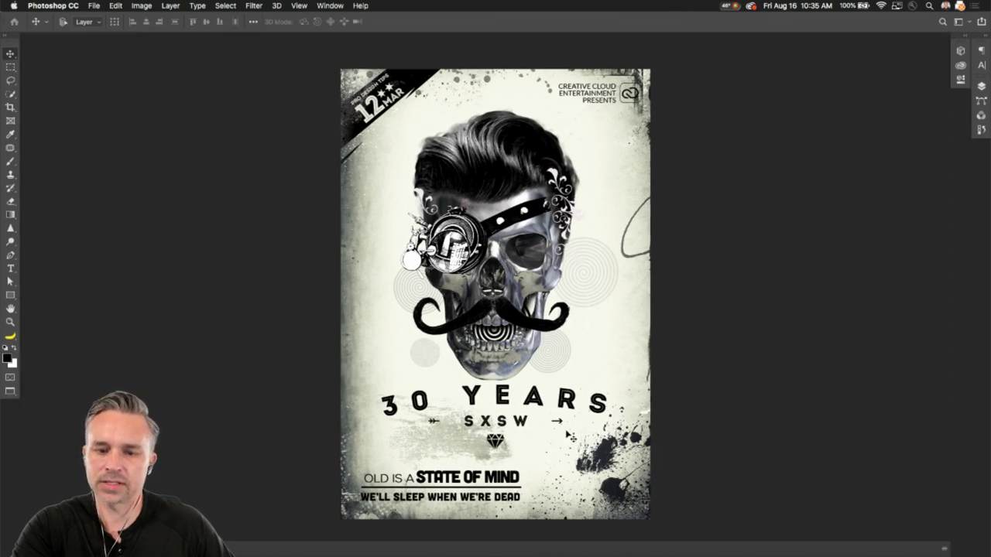
{"action": "key", "text": "f"}
{"action": "key", "text": "ctrl+plus"}
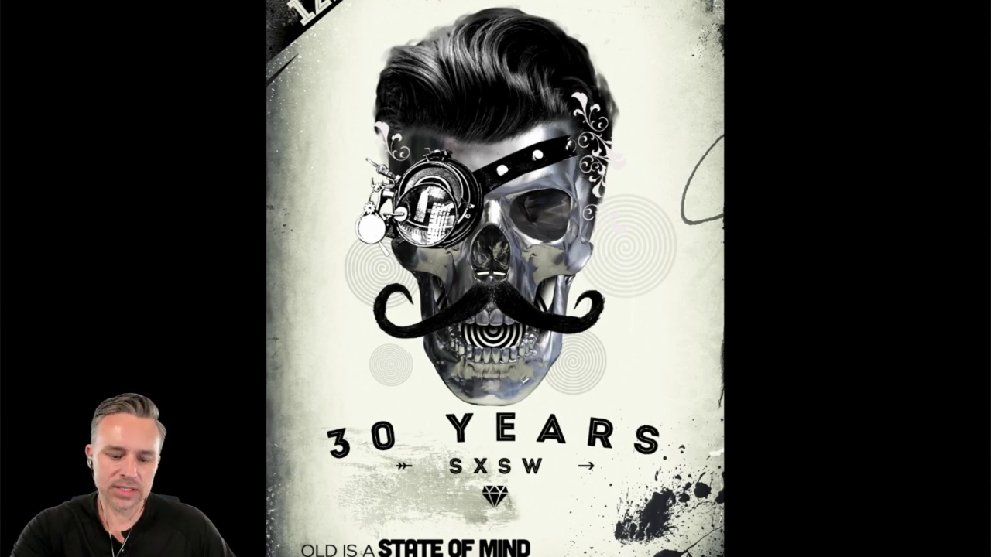
{"action": "key", "text": "alt+super+8"}
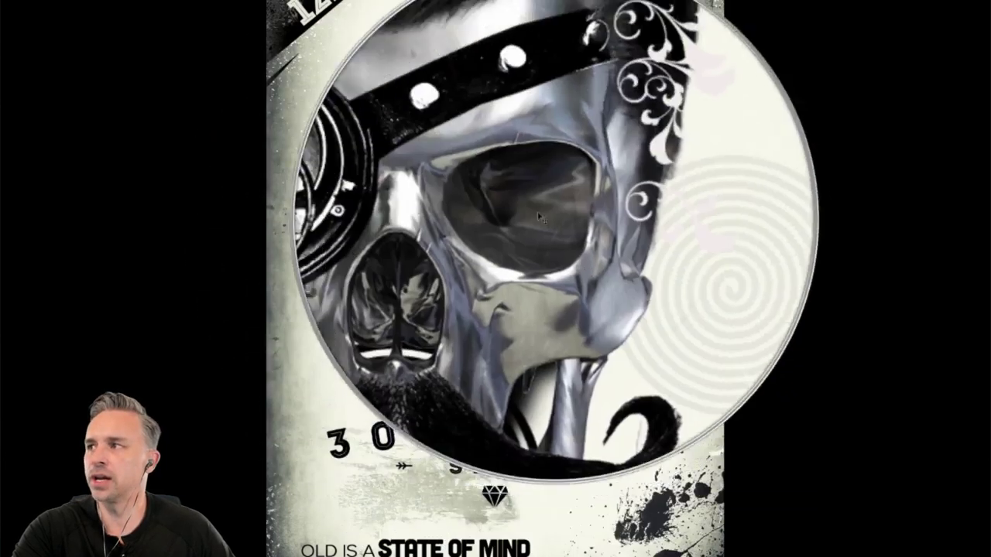
{"action": "key", "text": "alt+super+8"}
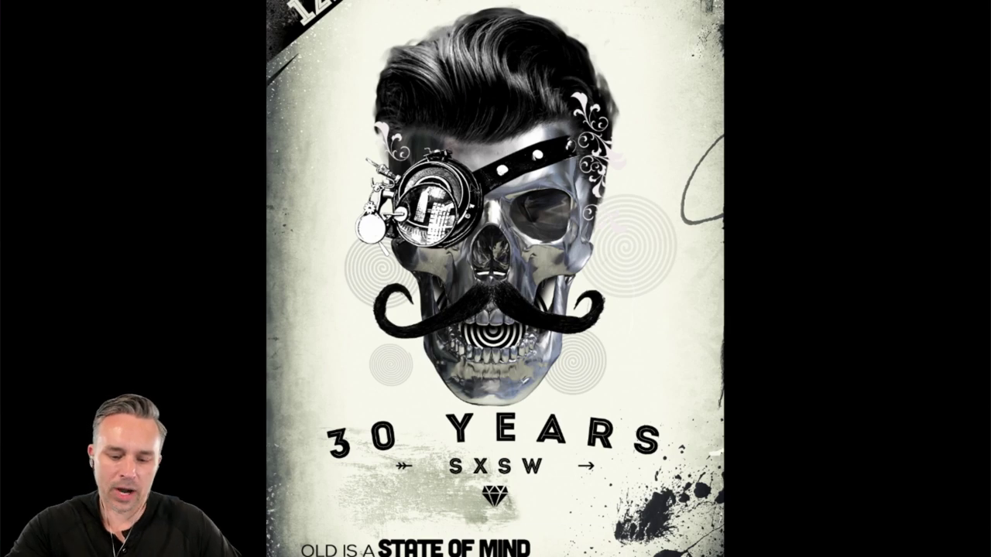
{"action": "key", "text": "ctrl+minus"}
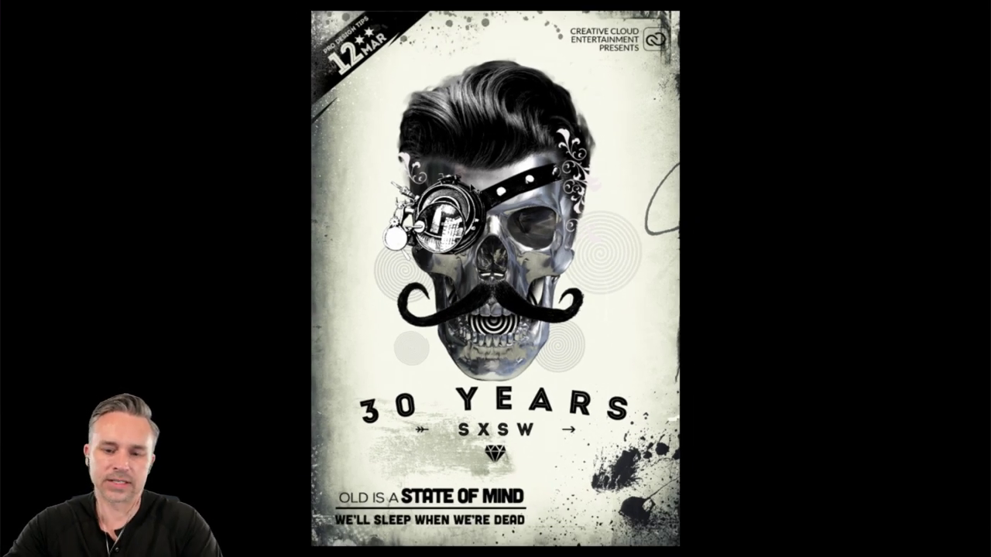
{"action": "key", "text": "f"}
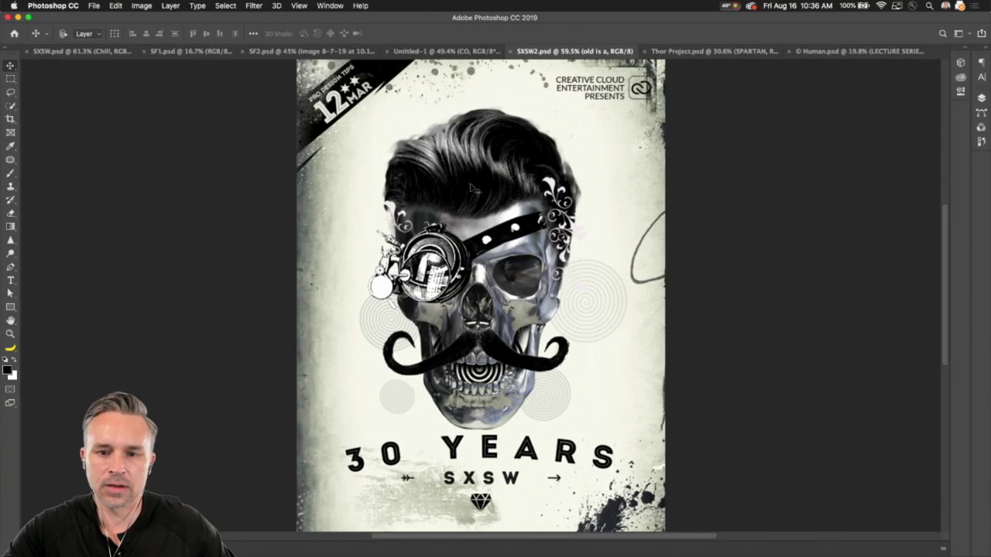
View the Thor Project.psd poster, close it without saving, and close SXSW2.psd as well
{"action": "left_click", "coordinate": [681, 51]}
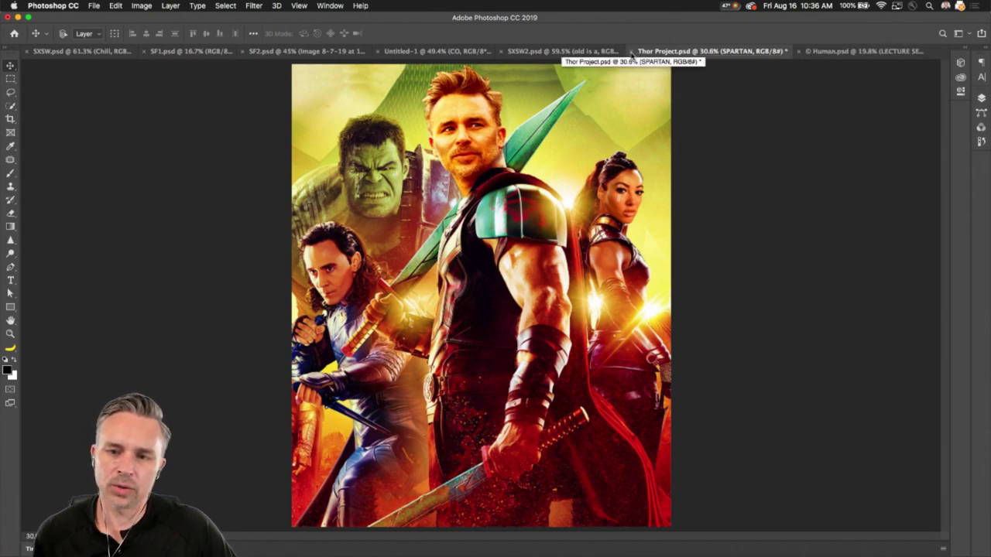
{"action": "left_click", "coordinate": [631, 51]}
{"action": "left_click", "coordinate": [450, 195]}
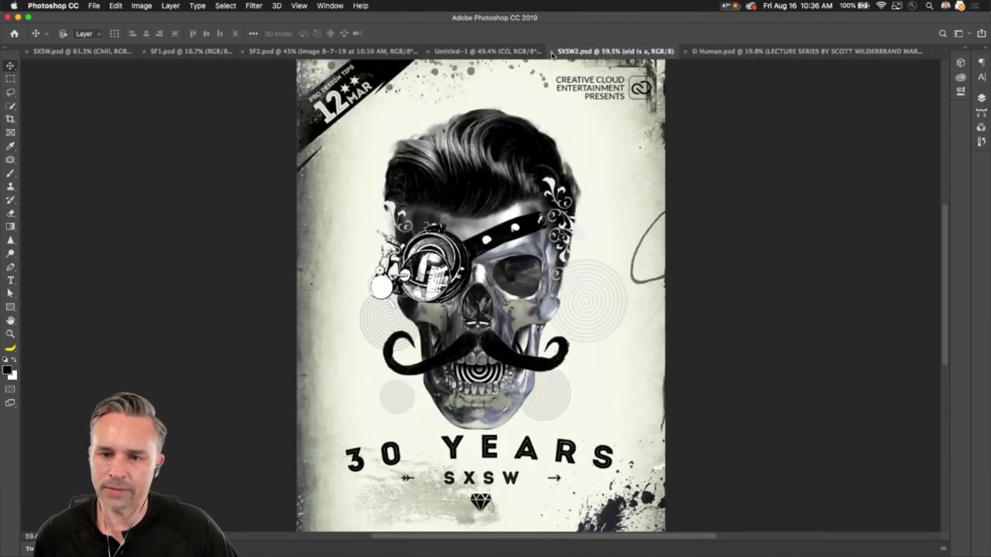
{"action": "key", "text": "super+w"}
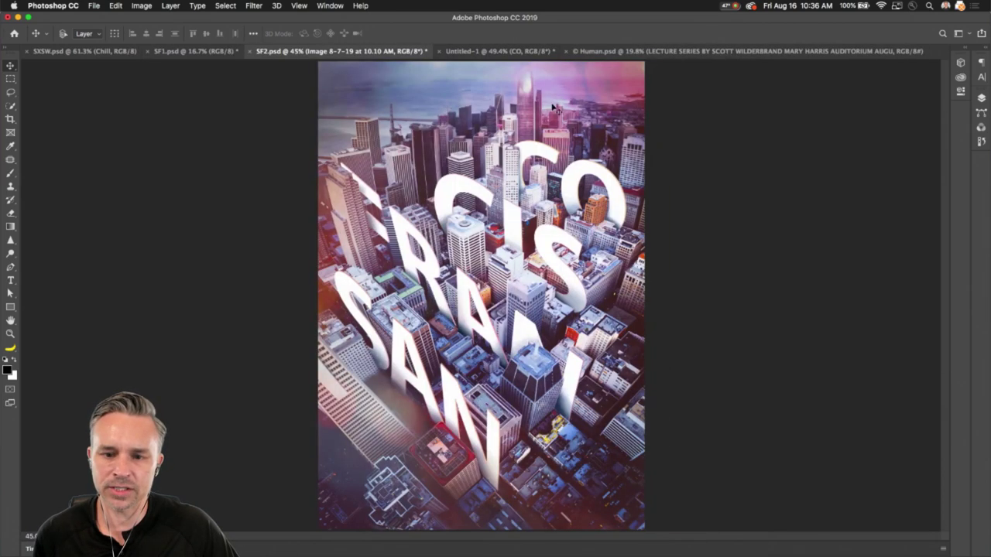
Look through the remaining open documents and close SXSW.psd and SF1.psd, discarding the unsaved changes to SF1.psd
{"action": "left_click", "coordinate": [757, 54]}
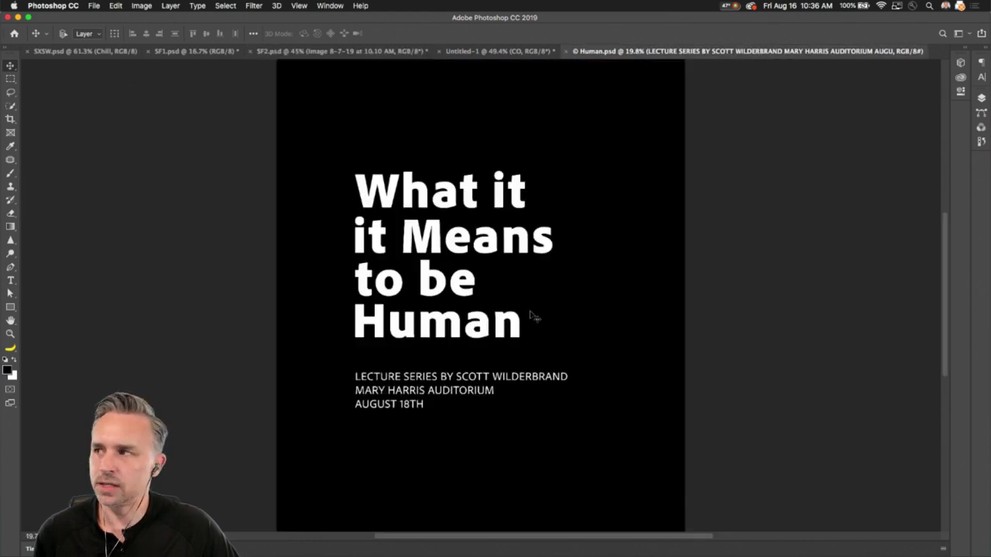
{"action": "left_click", "coordinate": [466, 52]}
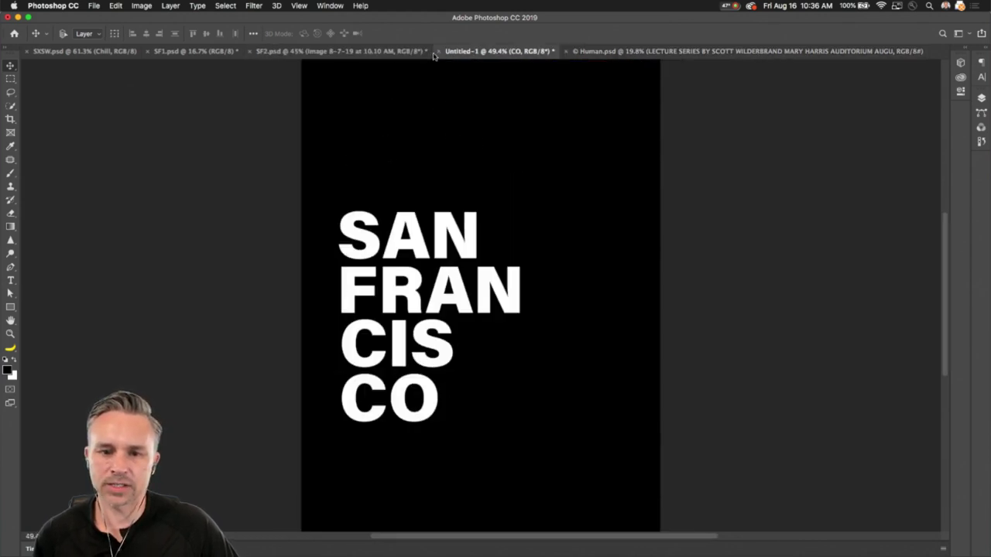
{"action": "left_click", "coordinate": [252, 52]}
{"action": "left_click", "coordinate": [193, 52]}
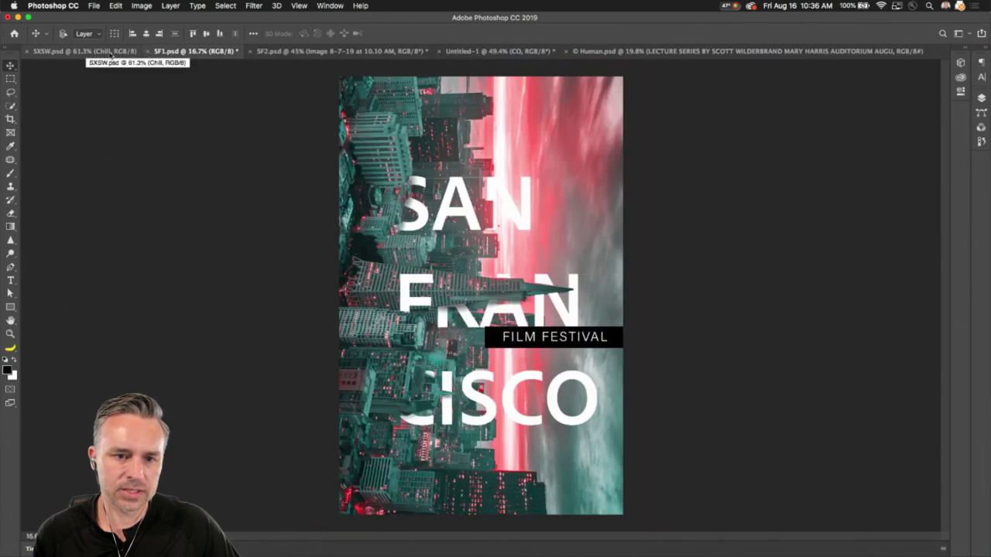
{"action": "left_click", "coordinate": [31, 52]}
{"action": "left_click", "coordinate": [28, 52]}
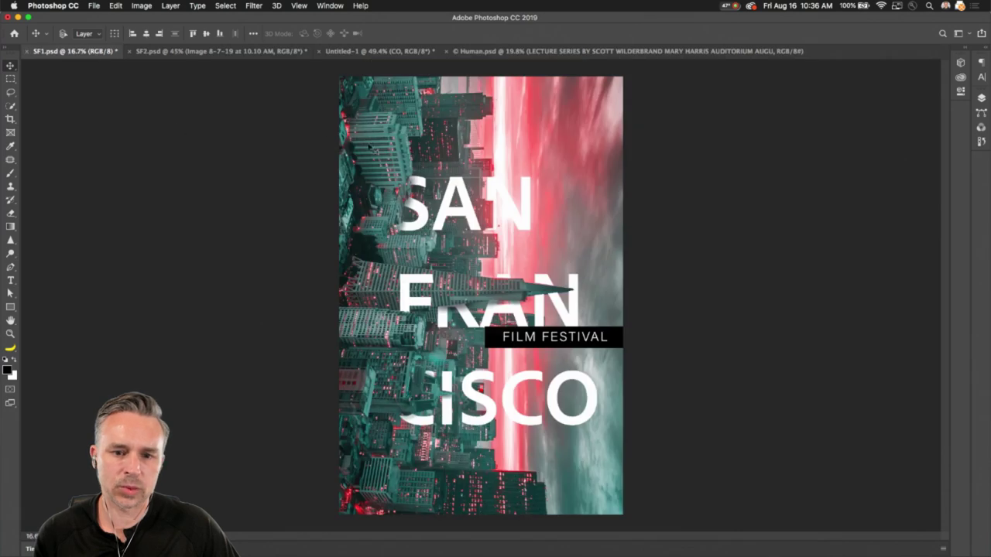
{"action": "left_click", "coordinate": [26, 52]}
{"action": "key", "text": "super+d"}
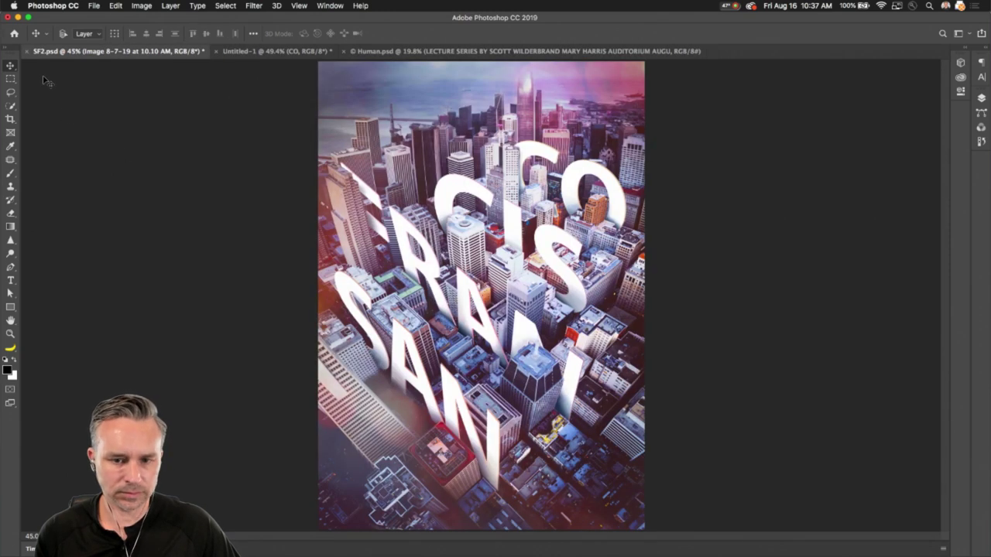
In Untitled-1, expand the collapsed panels, make the bkgd city photo layer visible, and set its opacity to 100%
{"action": "left_click", "coordinate": [267, 52]}
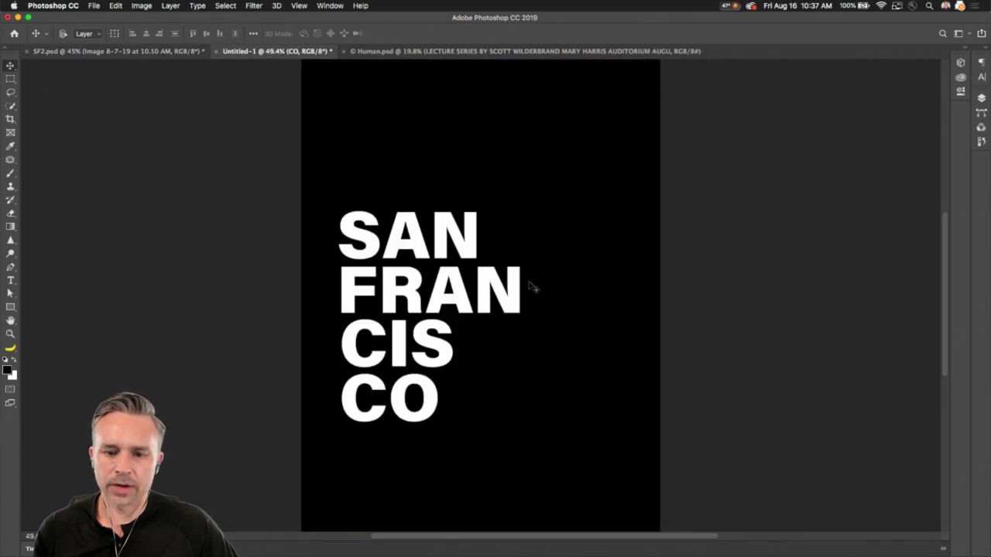
{"action": "left_click", "coordinate": [985, 50]}
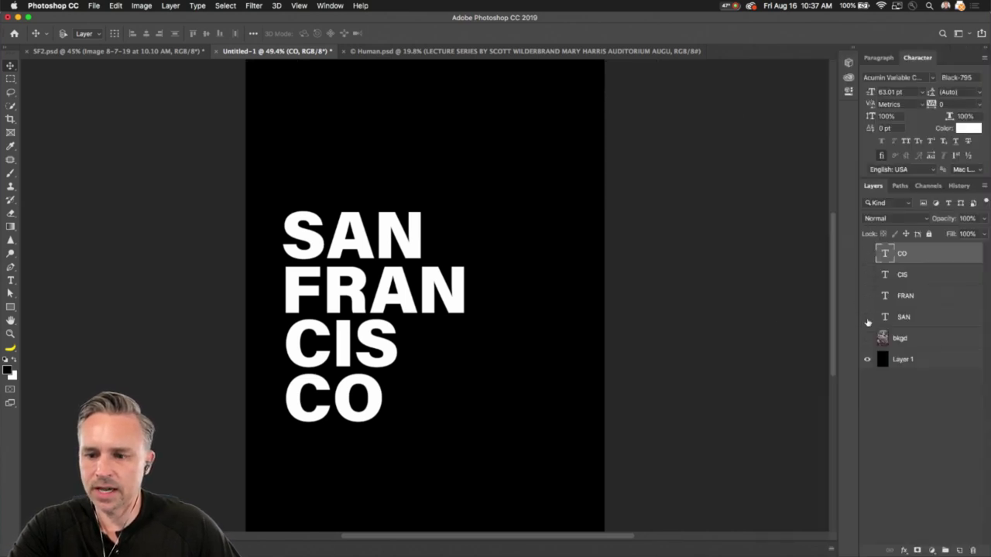
{"action": "left_click", "coordinate": [867, 338]}
{"action": "left_click", "coordinate": [899, 338]}
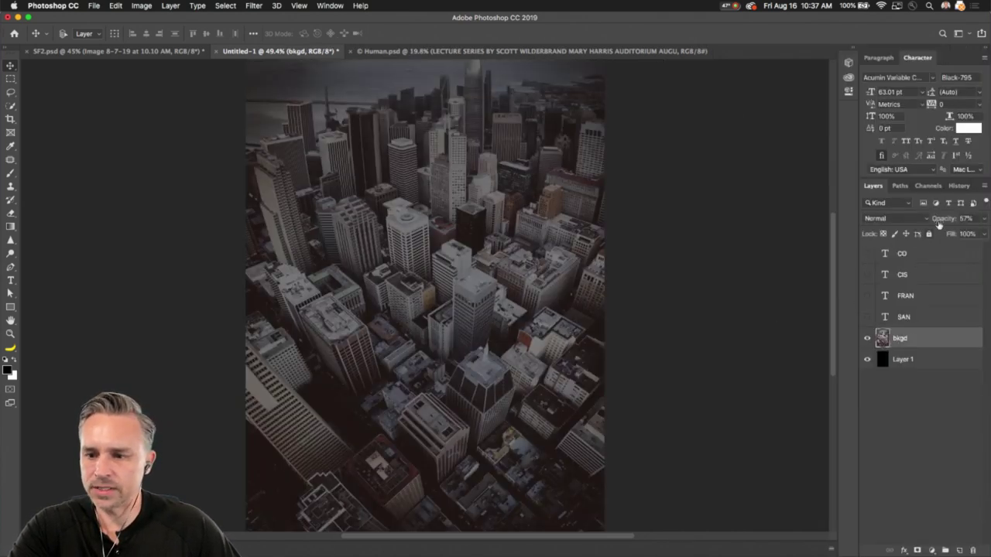
{"action": "left_click_drag", "start_coordinate": [988, 220], "coordinate": [990, 220]}
Inspect the city photo up close, show the SAN text layer, and try the word at several spots over the buildings
{"action": "scroll", "coordinate": [362, 347], "scroll_direction": "up", "scroll_amount": 4}
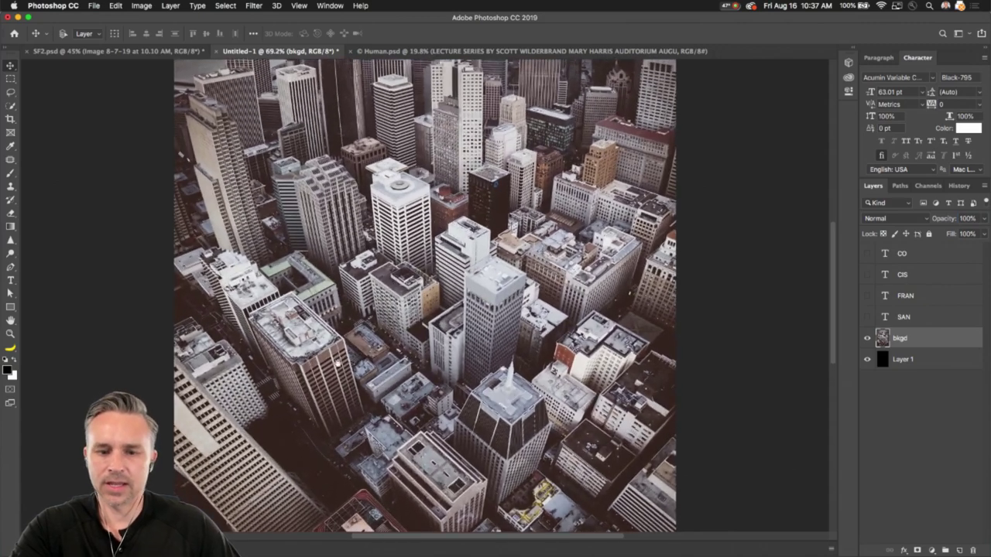
{"action": "left_click_drag", "start_coordinate": [313, 364], "coordinate": [331, 262]}
{"action": "scroll", "coordinate": [331, 263], "scroll_direction": "down", "scroll_amount": 1}
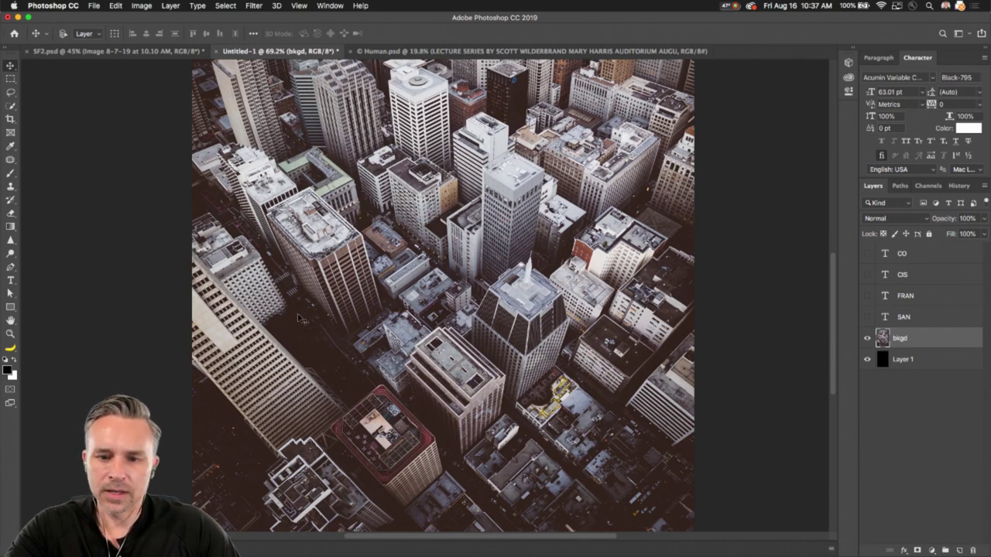
{"action": "scroll", "coordinate": [300, 319], "scroll_direction": "down", "scroll_amount": 1}
{"action": "left_click_drag", "start_coordinate": [305, 440], "coordinate": [302, 395]}
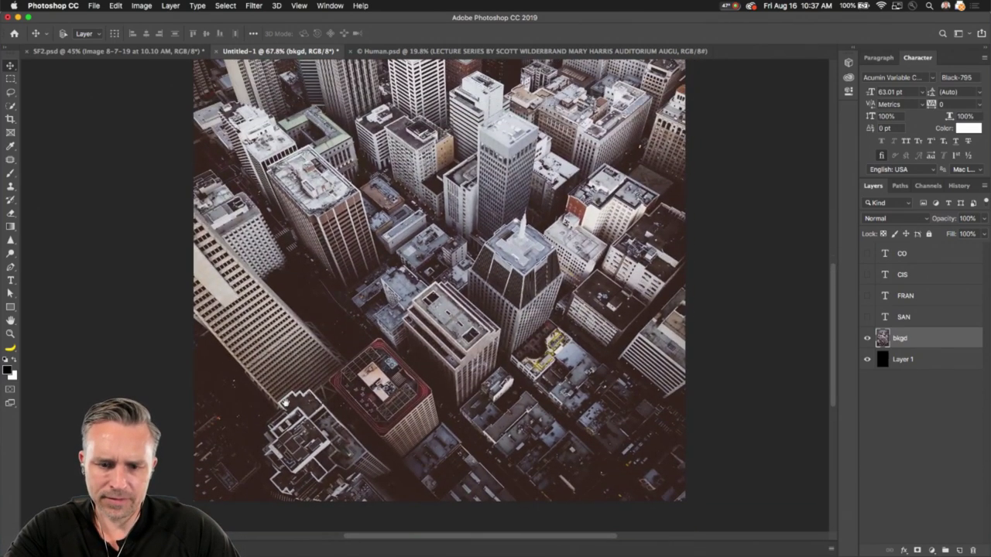
{"action": "scroll", "coordinate": [286, 403], "scroll_direction": "up", "scroll_amount": 2}
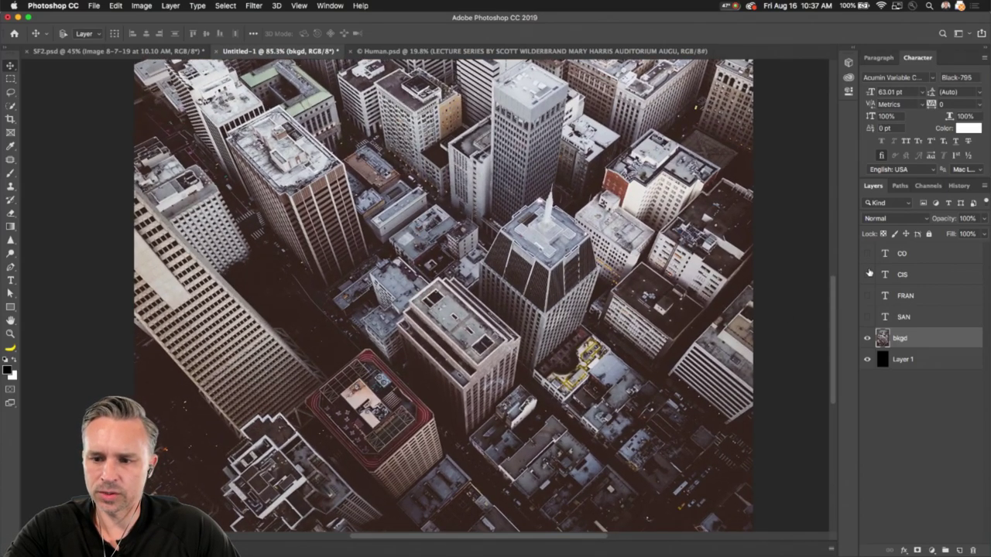
{"action": "left_click", "coordinate": [917, 318]}
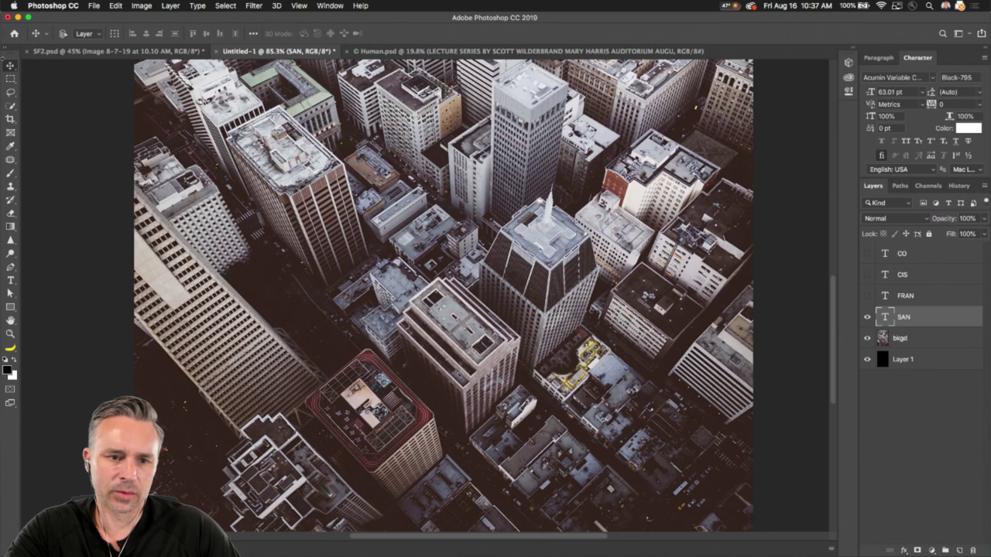
{"action": "left_click_drag", "start_coordinate": [271, 244], "coordinate": [238, 246]}
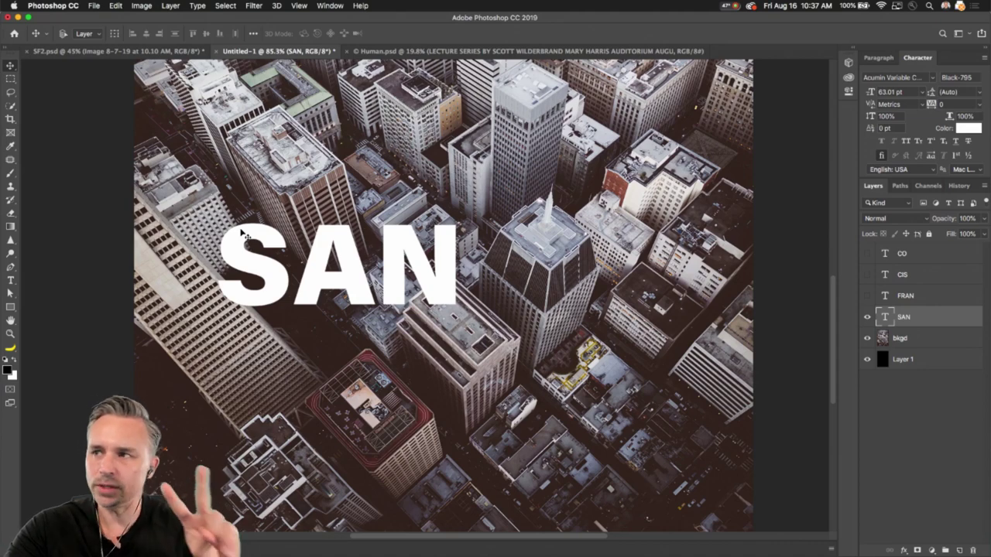
{"action": "left_click_drag", "start_coordinate": [240, 271], "coordinate": [227, 156]}
{"action": "key", "text": "super+minus"}
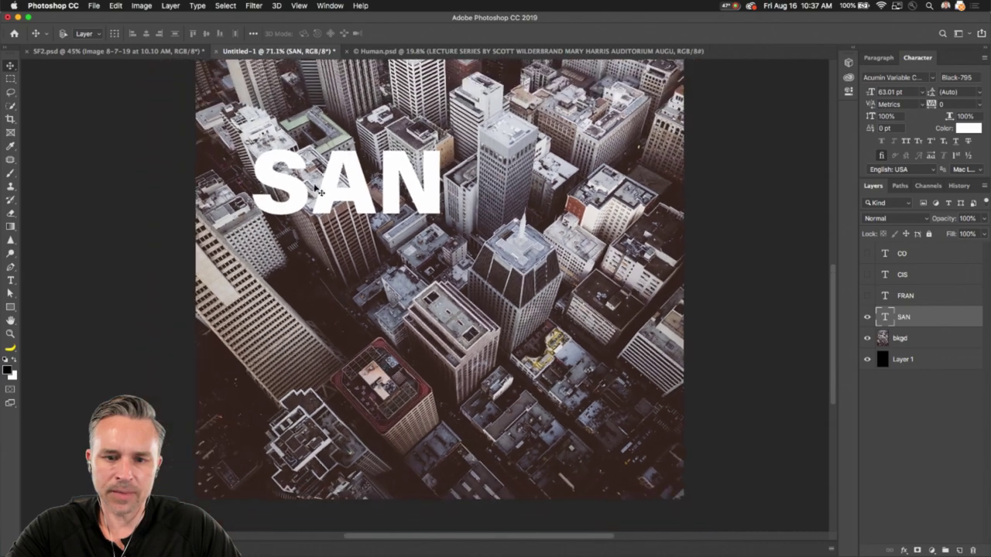
{"action": "left_click_drag", "start_coordinate": [348, 201], "coordinate": [416, 340]}
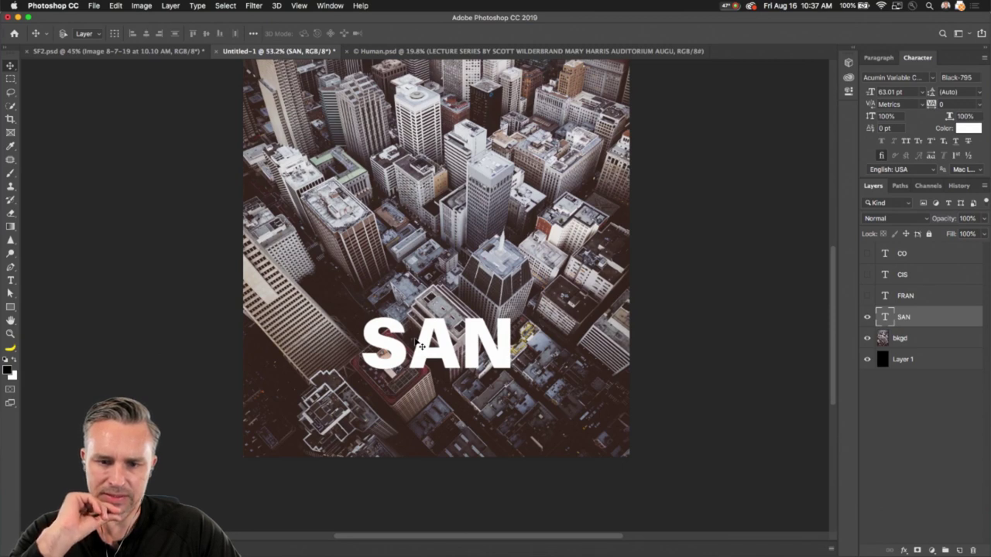
{"action": "left_click_drag", "start_coordinate": [430, 335], "coordinate": [406, 149]}
Reposition the SAN text over the tall tower near the middle of the city photo, keeping it at 100% scale
{"action": "key", "text": "super+plus"}
{"action": "key", "text": "super+plus"}
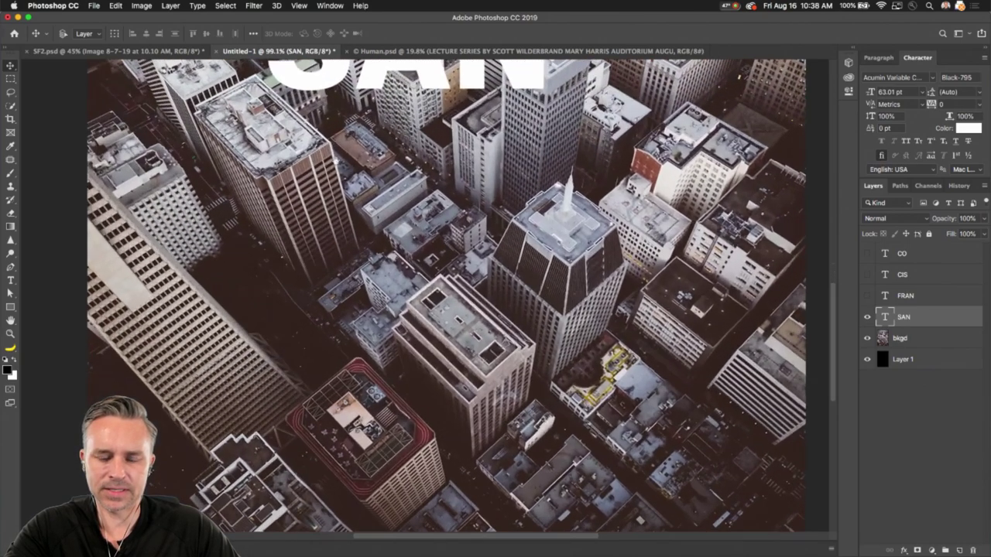
{"action": "scroll", "coordinate": [337, 161], "scroll_direction": "up", "scroll_amount": 5}
{"action": "scroll", "coordinate": [357, 223], "scroll_direction": "down", "scroll_amount": 2}
{"action": "left_click_drag", "start_coordinate": [350, 187], "coordinate": [369, 234]}
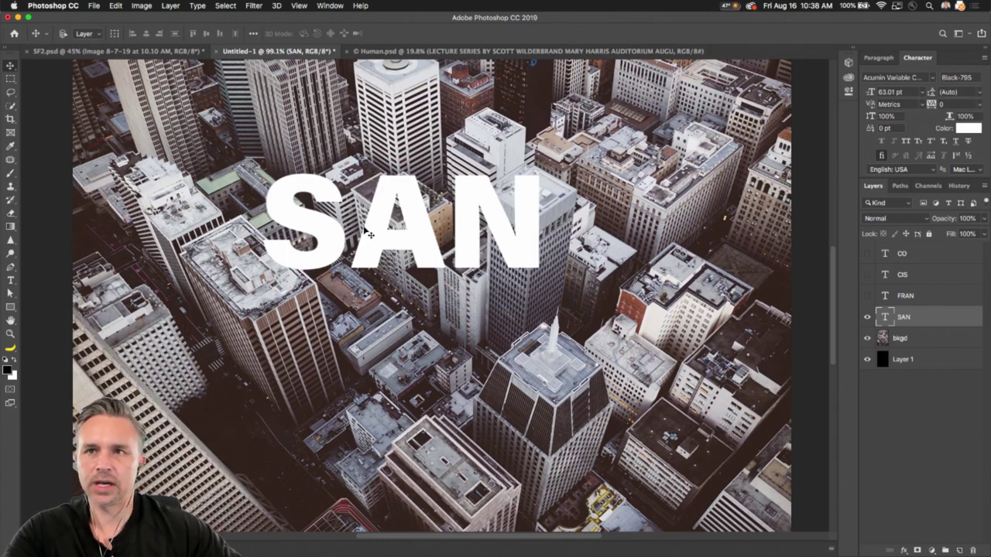
{"action": "left_click_drag", "start_coordinate": [334, 232], "coordinate": [551, 157]}
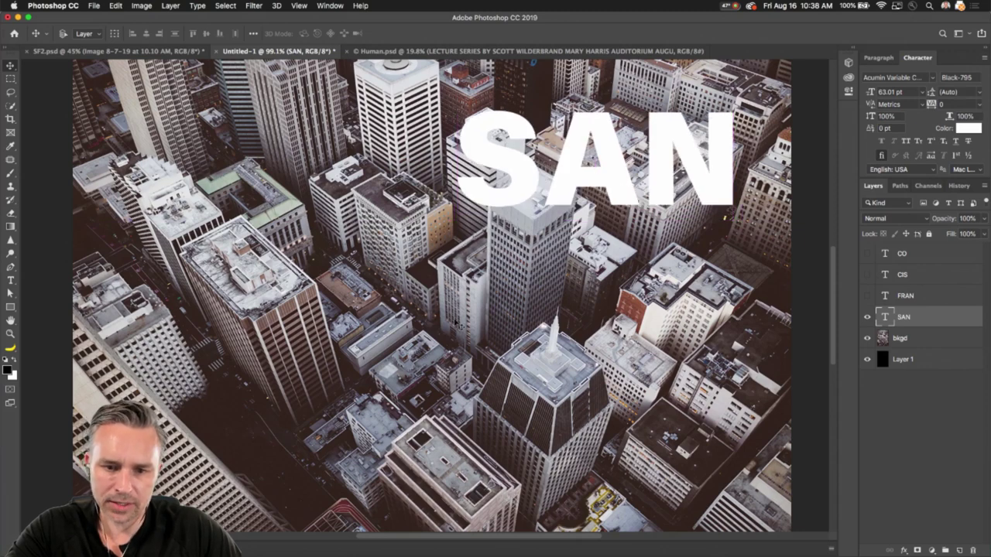
{"action": "left_click_drag", "start_coordinate": [648, 177], "coordinate": [557, 210]}
{"action": "key", "text": "ctrl+t"}
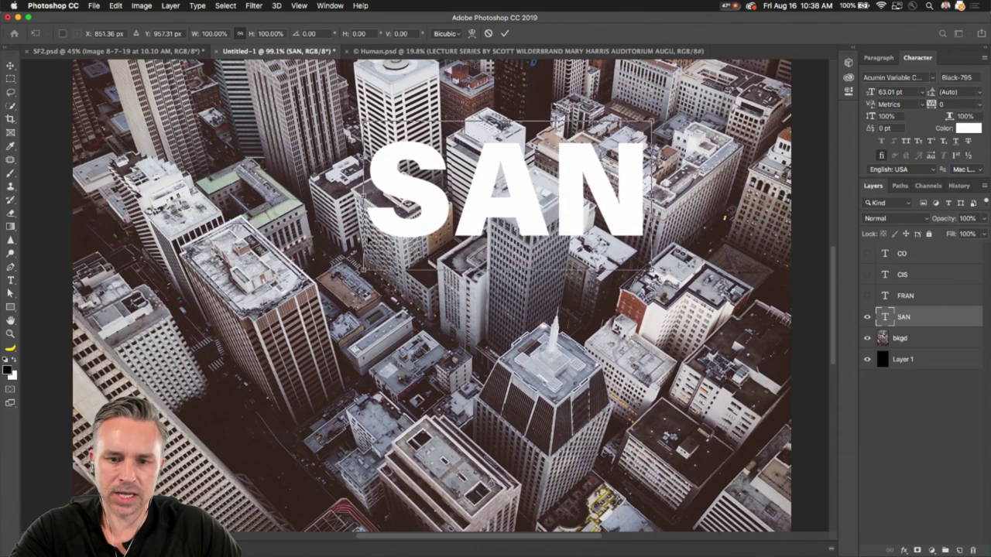
{"action": "key", "text": "Return"}
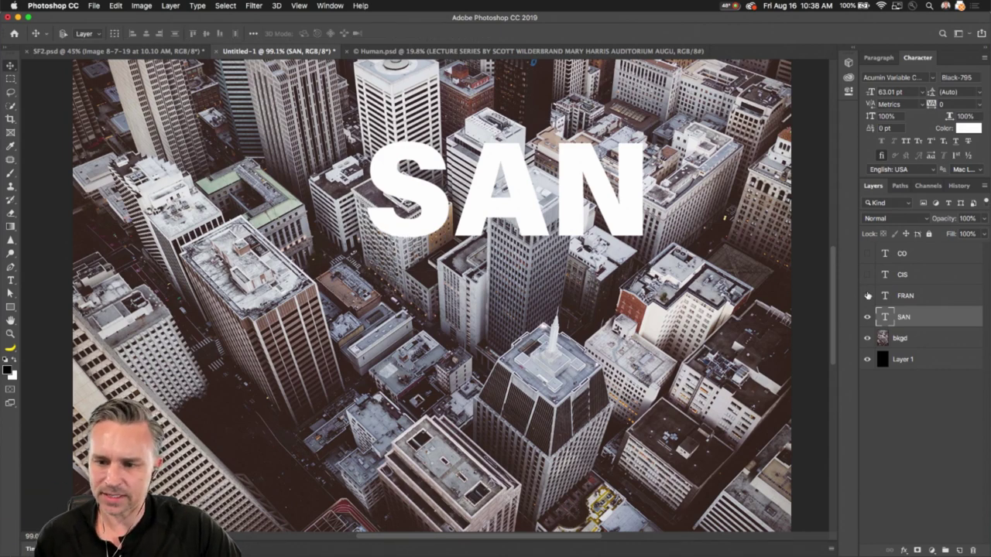
Make the FRAN, CIS and CO text layers visible over the city photo
{"action": "left_click", "coordinate": [868, 253]}
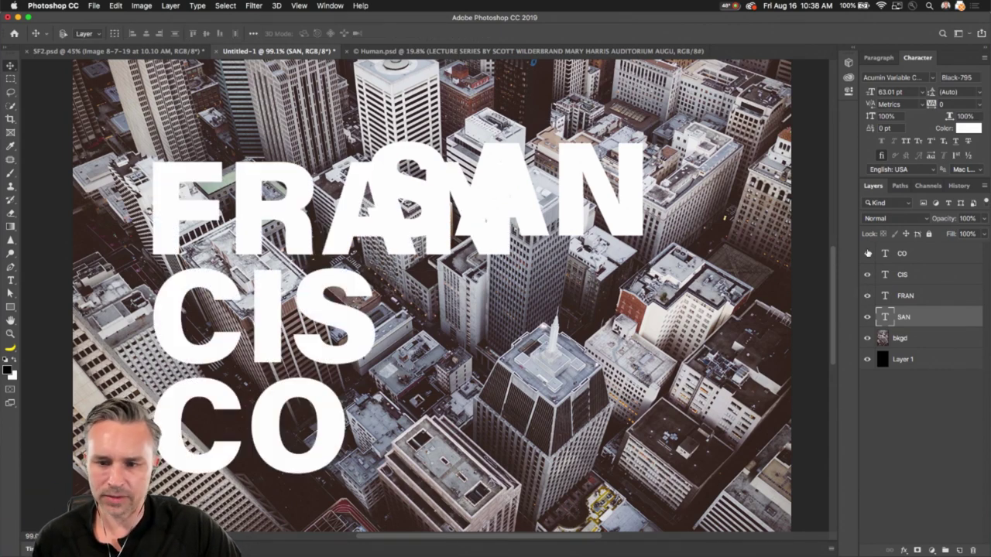
Duplicate the SAN text layer with the upper copy hidden, and move the lower copy closer to the middle of the photo
{"action": "right_click", "coordinate": [930, 320]}
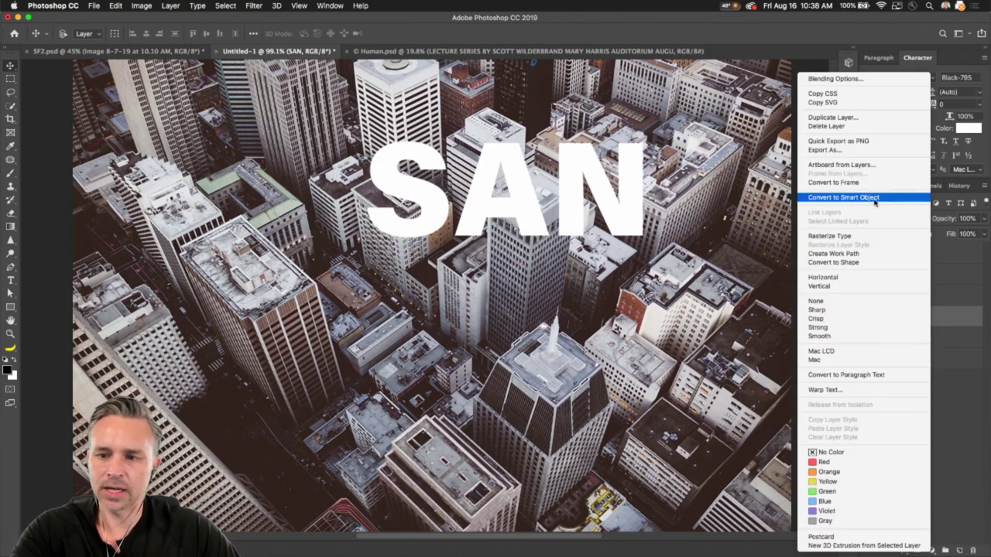
{"action": "left_click", "coordinate": [965, 324]}
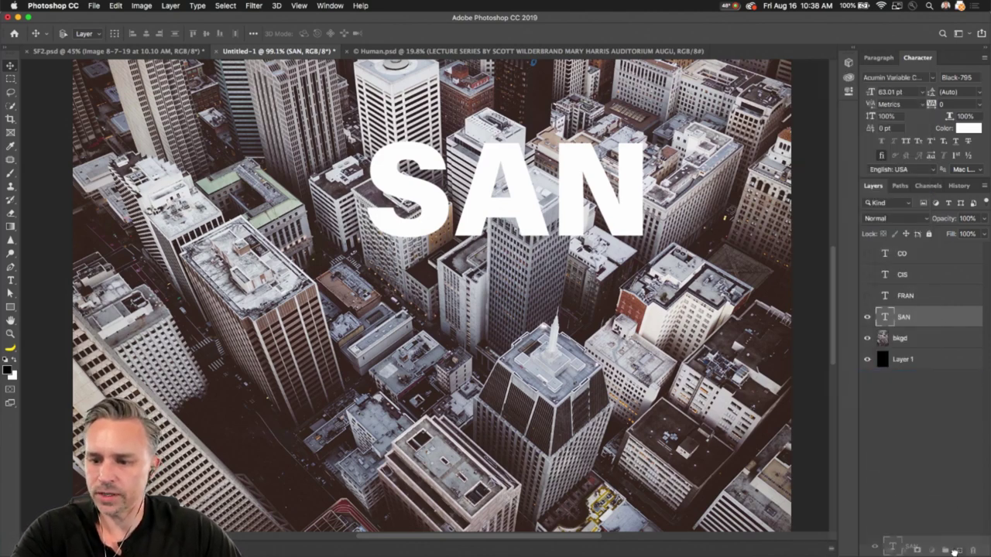
{"action": "left_click_drag", "start_coordinate": [954, 551], "coordinate": [958, 549]}
{"action": "left_click", "coordinate": [866, 317]}
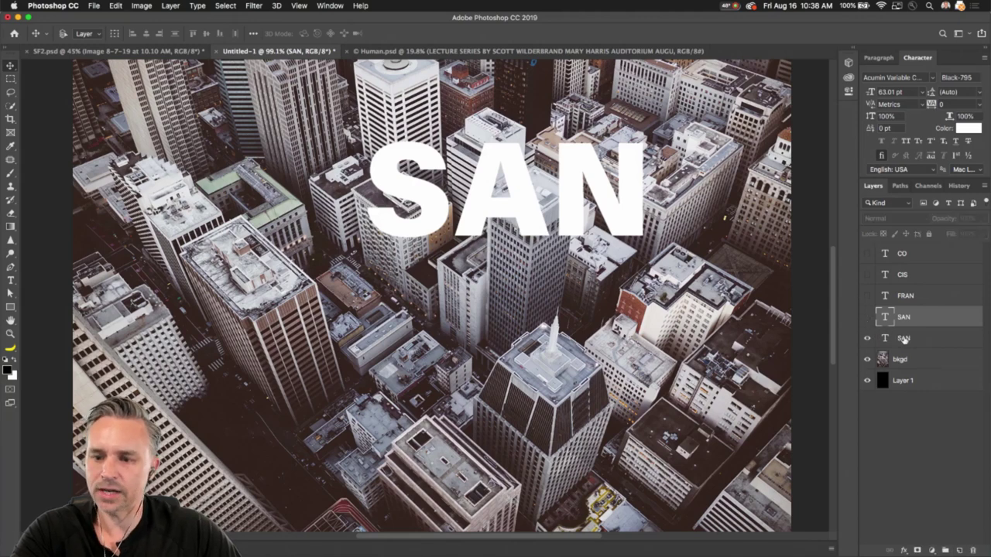
{"action": "left_click", "coordinate": [904, 339]}
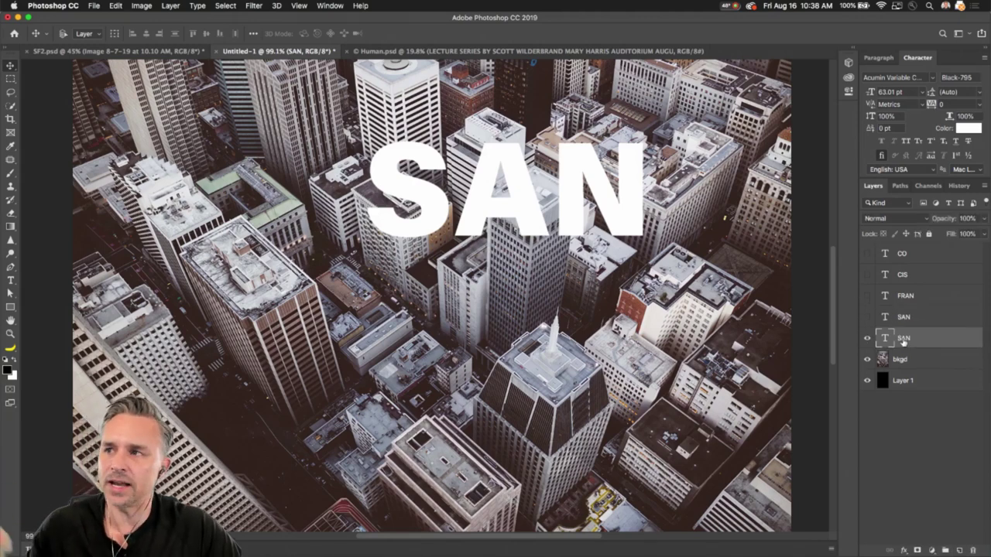
{"action": "left_click_drag", "start_coordinate": [472, 178], "coordinate": [401, 238]}
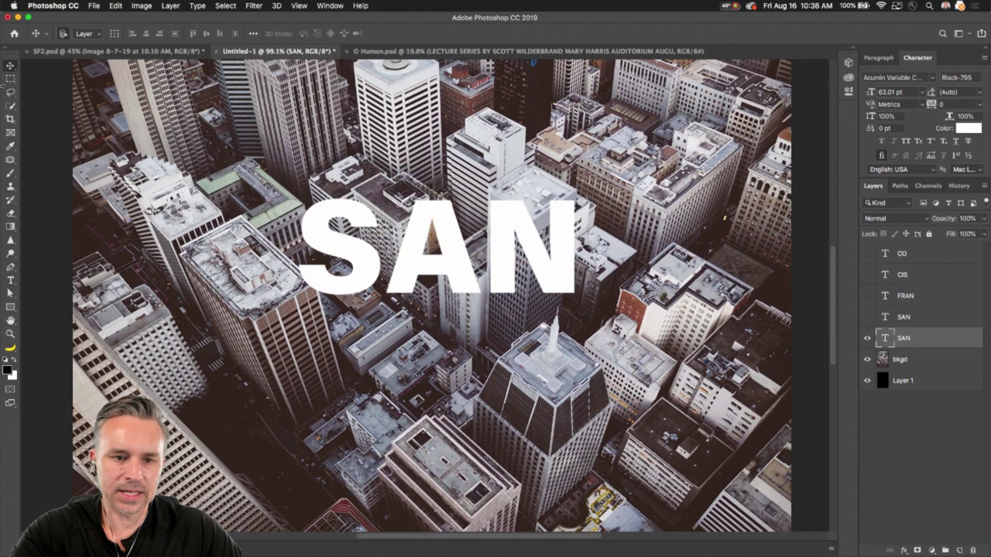
Examine which Transform options, including Warp, are available for the live SAN text layer
{"action": "left_click", "coordinate": [116, 6]}
{"action": "mouse_move", "coordinate": [152, 246]}
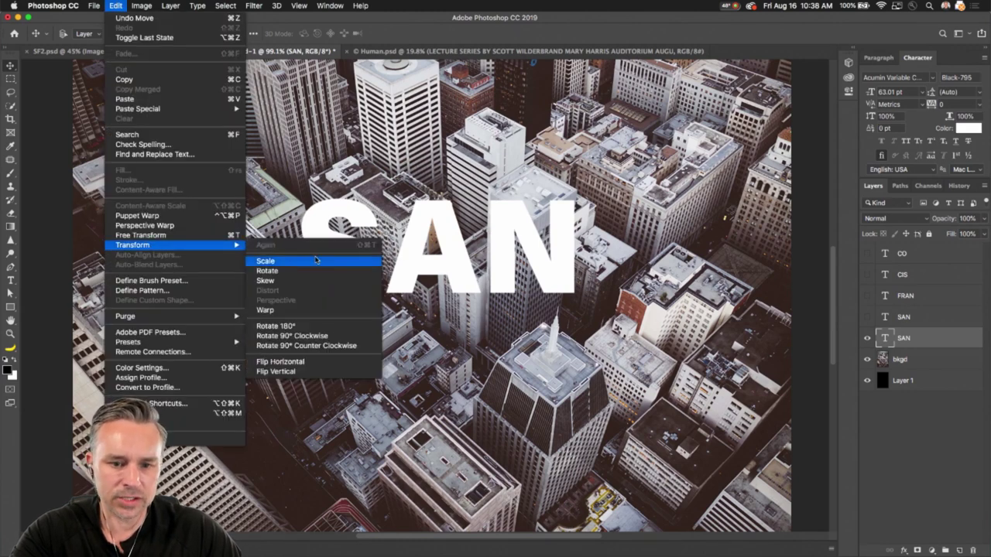
{"action": "left_click", "coordinate": [280, 310]}
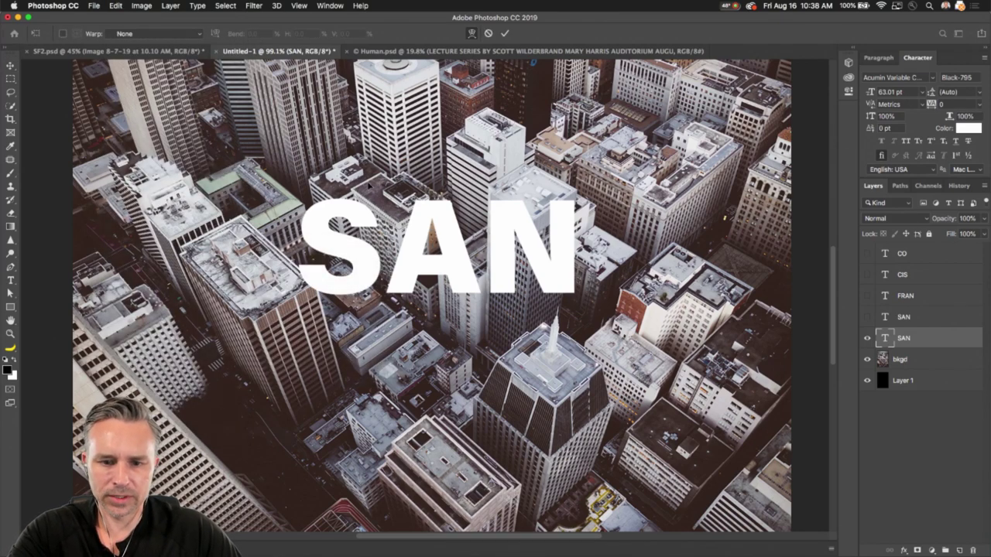
{"action": "key", "text": "Return"}
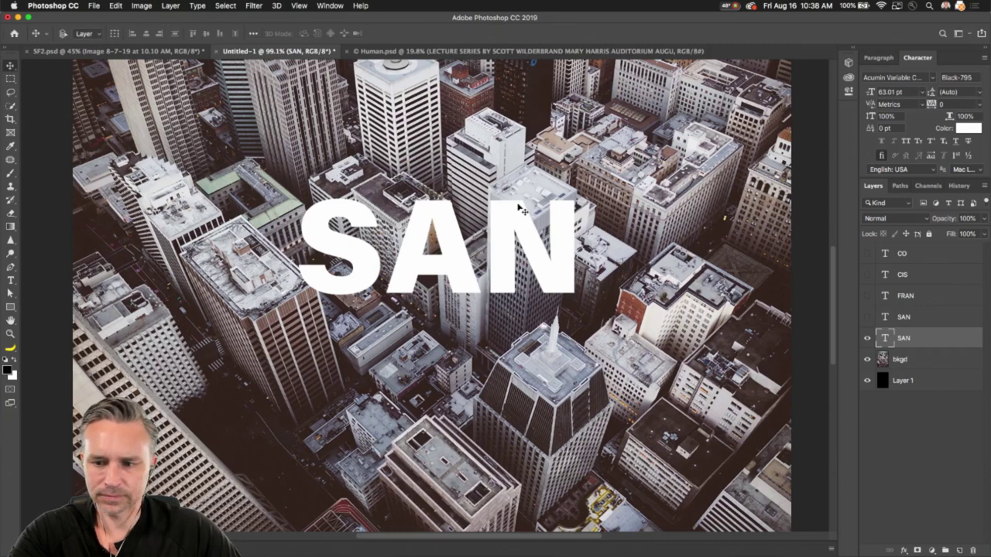
{"action": "left_click", "coordinate": [866, 339]}
{"action": "left_click", "coordinate": [867, 339]}
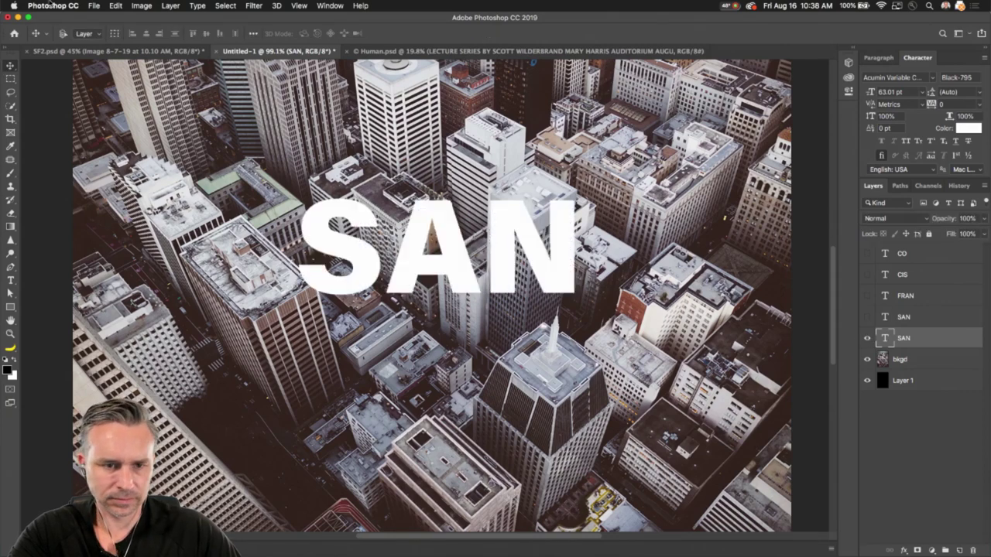
{"action": "left_click", "coordinate": [115, 6]}
{"action": "mouse_move", "coordinate": [217, 245]}
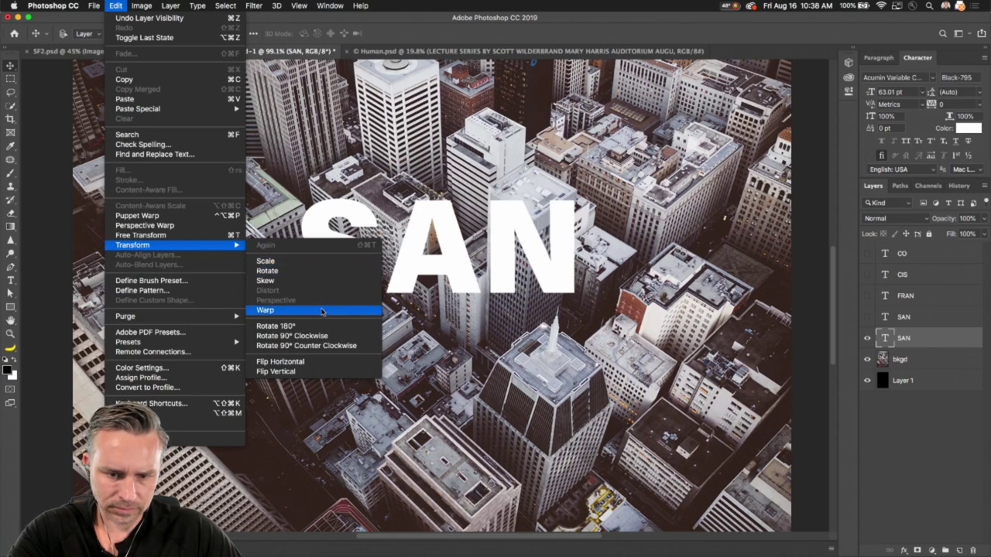
{"action": "left_click", "coordinate": [506, 261]}
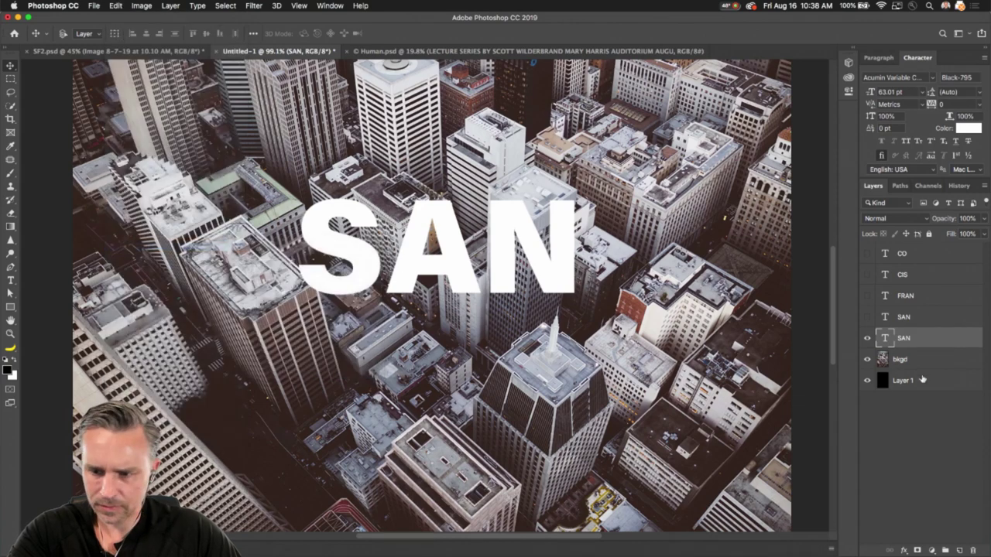
{"action": "left_click", "coordinate": [96, 6]}
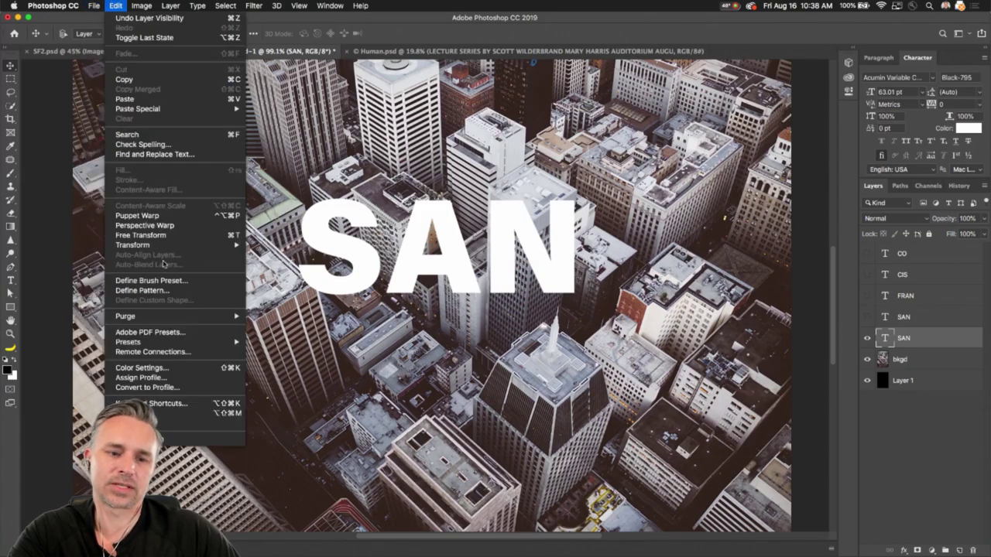
{"action": "mouse_move", "coordinate": [159, 246]}
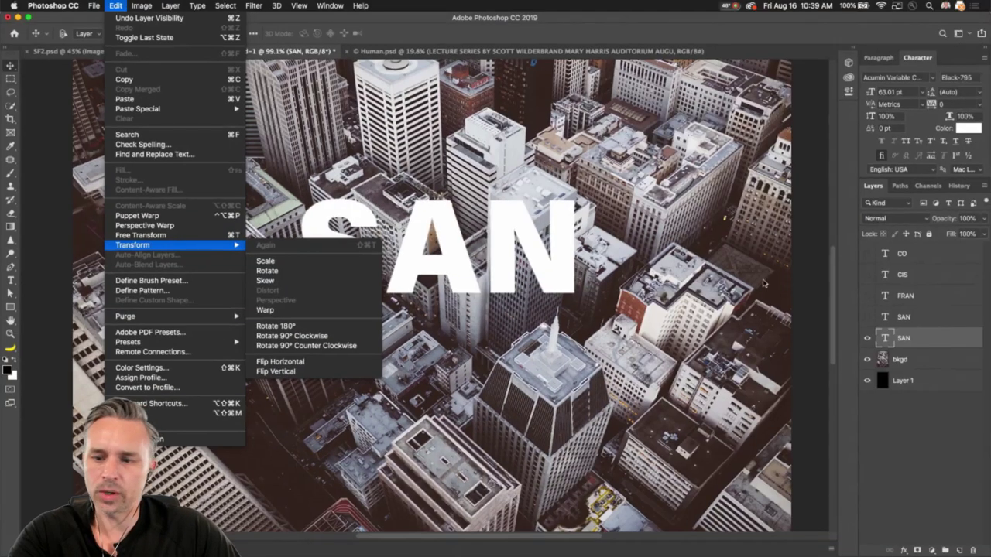
Convert the lower SAN text layer to a smart object and distort it diagonally down toward the spired tower
{"action": "right_click", "coordinate": [921, 339]}
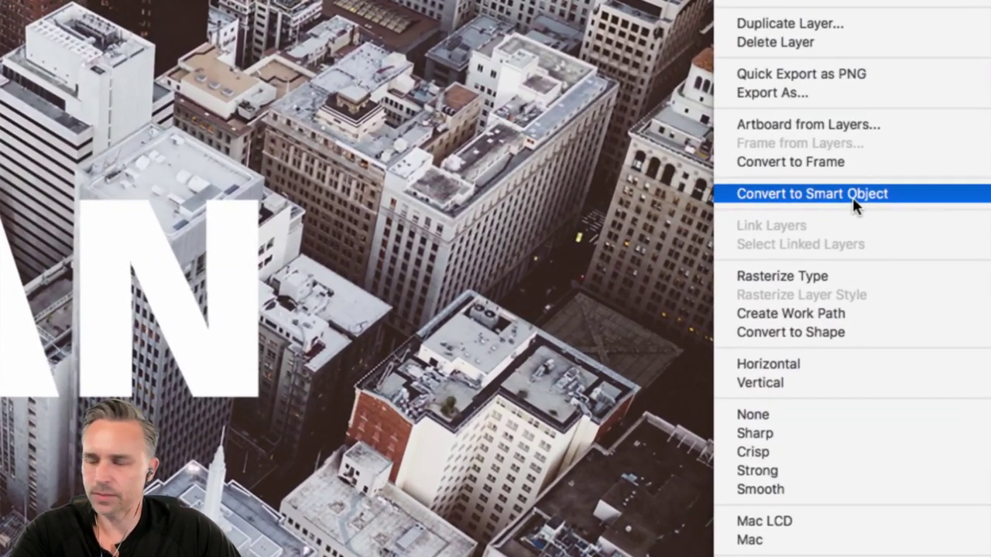
{"action": "left_click", "coordinate": [852, 198]}
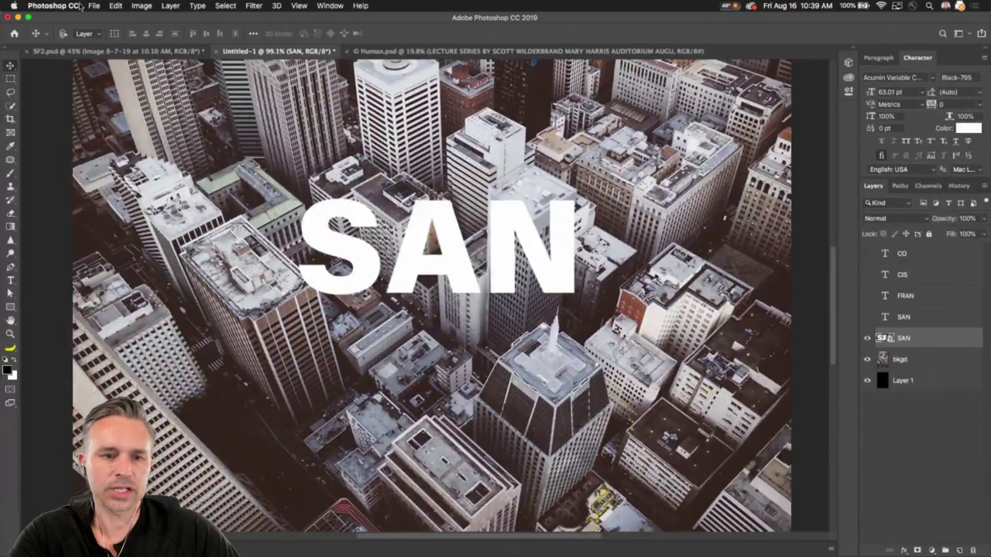
{"action": "left_click", "coordinate": [112, 5]}
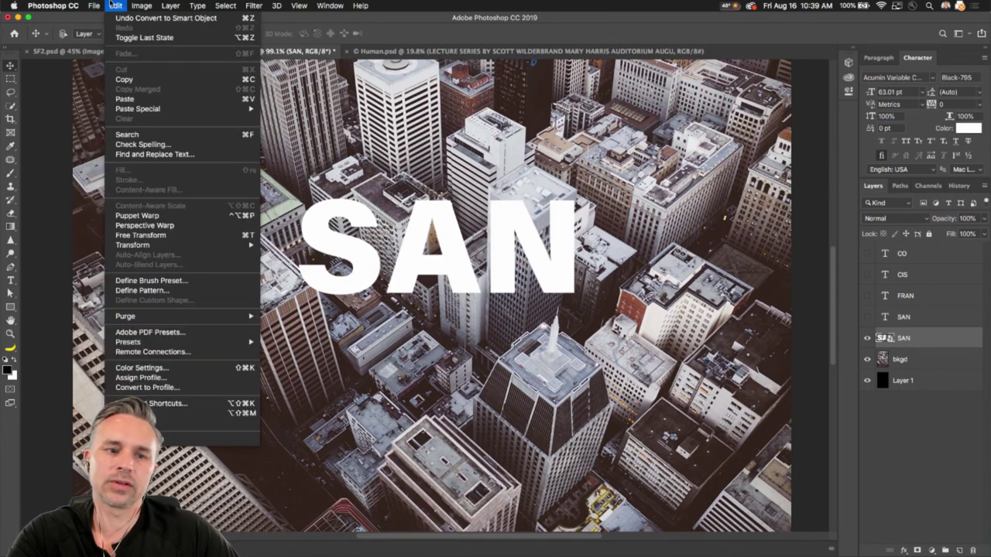
{"action": "mouse_move", "coordinate": [131, 249]}
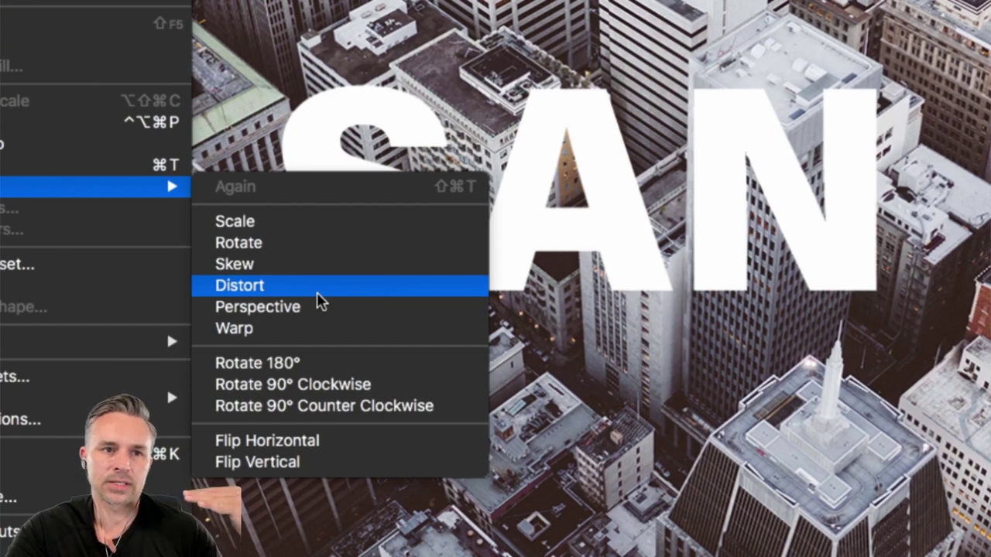
{"action": "left_click", "coordinate": [317, 294]}
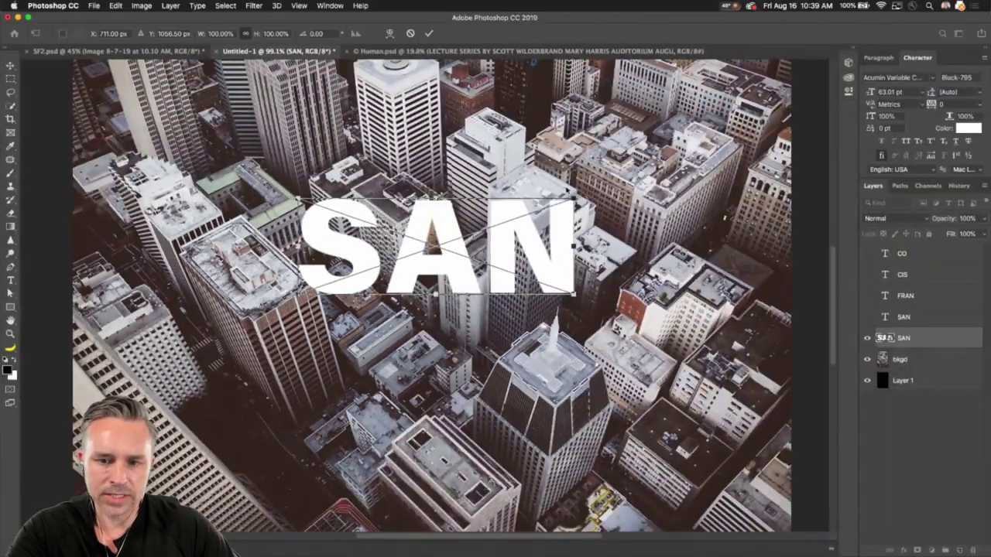
{"action": "left_click_drag", "start_coordinate": [573, 200], "coordinate": [602, 179]}
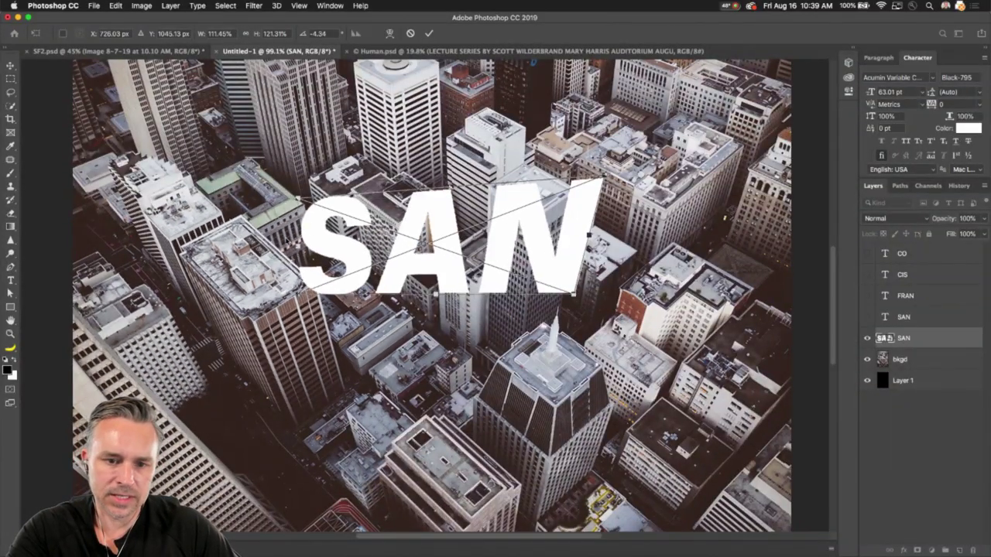
{"action": "left_click_drag", "start_coordinate": [302, 250], "coordinate": [304, 168]}
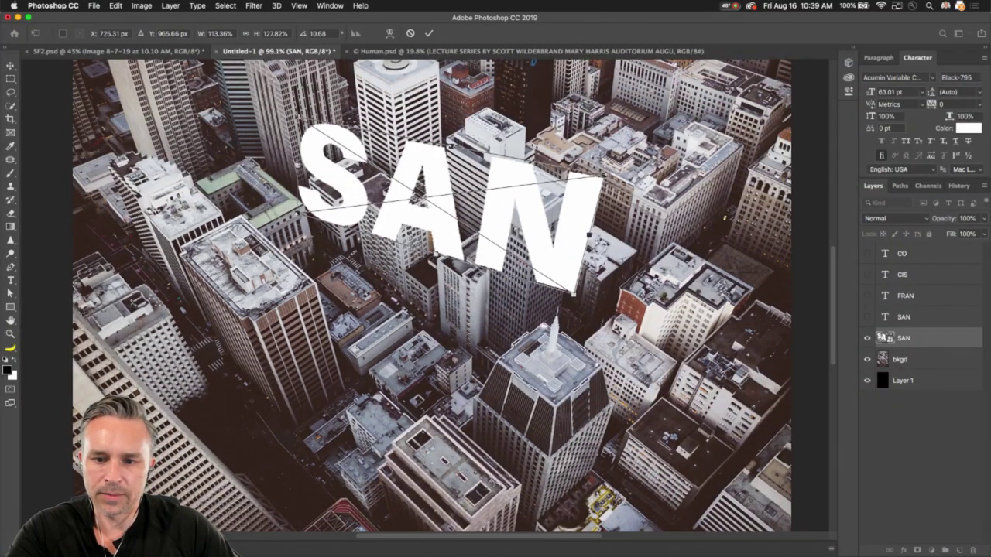
{"action": "left_click_drag", "start_coordinate": [611, 232], "coordinate": [565, 358]}
{"action": "left_click_drag", "start_coordinate": [301, 133], "coordinate": [274, 112]}
{"action": "left_click_drag", "start_coordinate": [560, 313], "coordinate": [548, 332]}
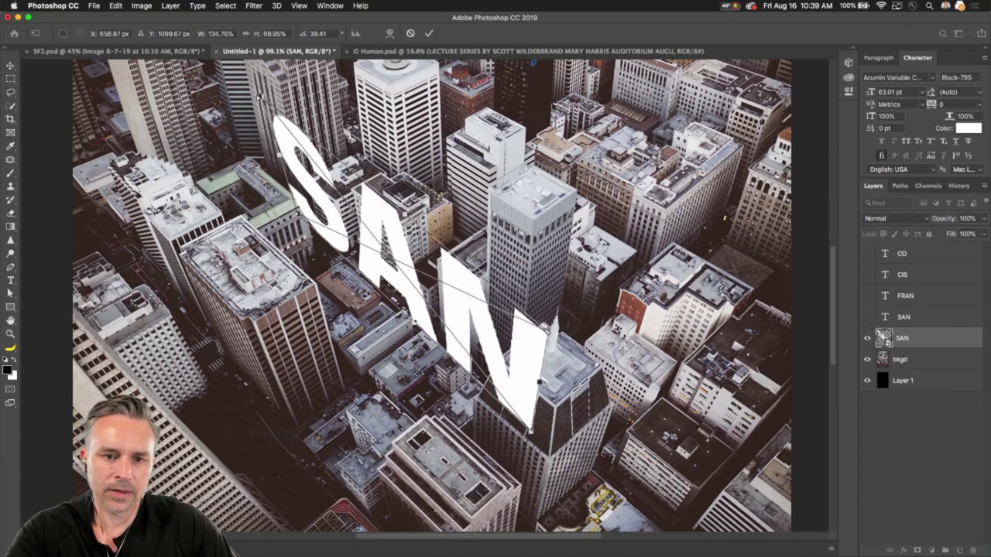
Refine the corners and position of the distorted SAN smart object against the building edges, and apply the distortion
{"action": "left_click_drag", "start_coordinate": [260, 99], "coordinate": [270, 109]}
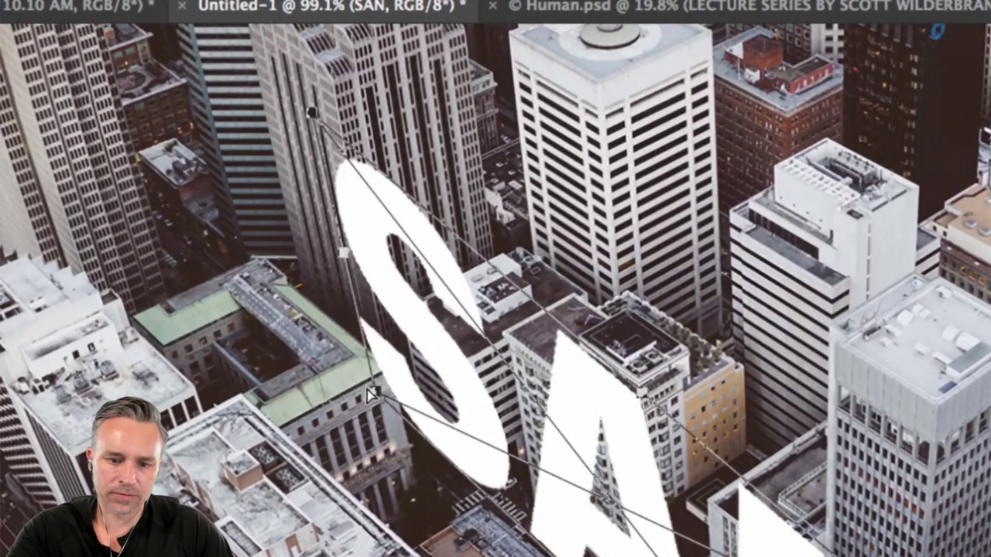
{"action": "left_click_drag", "start_coordinate": [380, 394], "coordinate": [387, 397]}
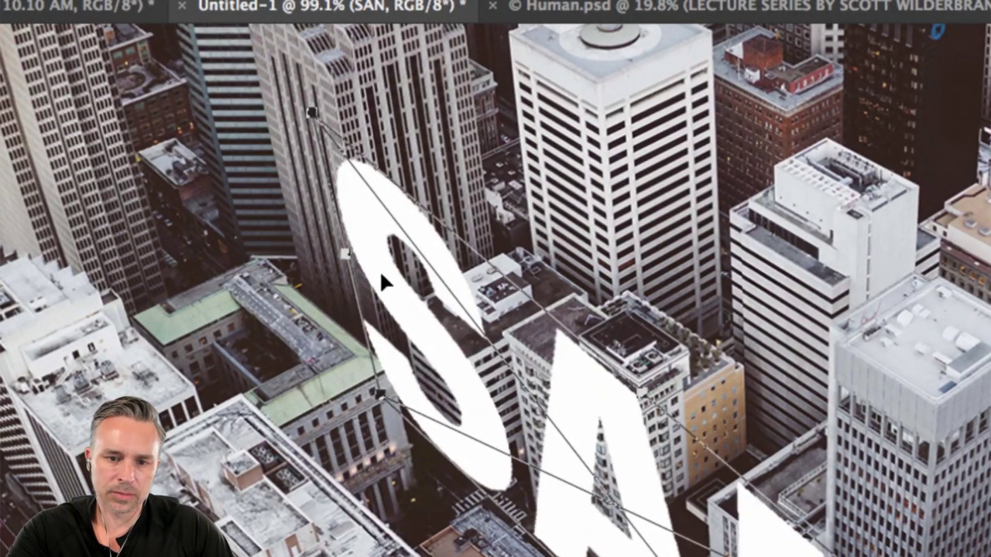
{"action": "left_click_drag", "start_coordinate": [383, 275], "coordinate": [350, 247]}
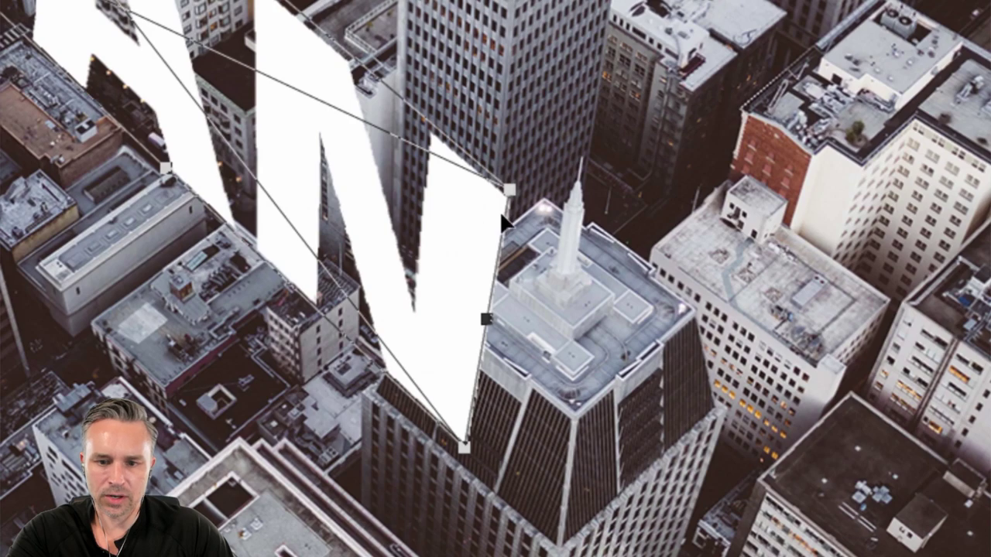
{"action": "left_click_drag", "start_coordinate": [508, 189], "coordinate": [508, 185]}
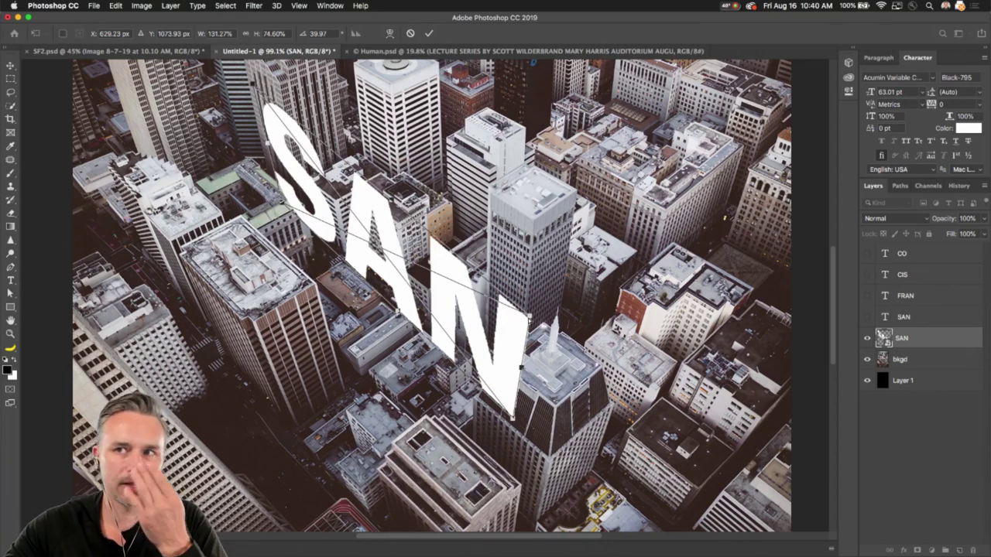
{"action": "key", "text": "Return"}
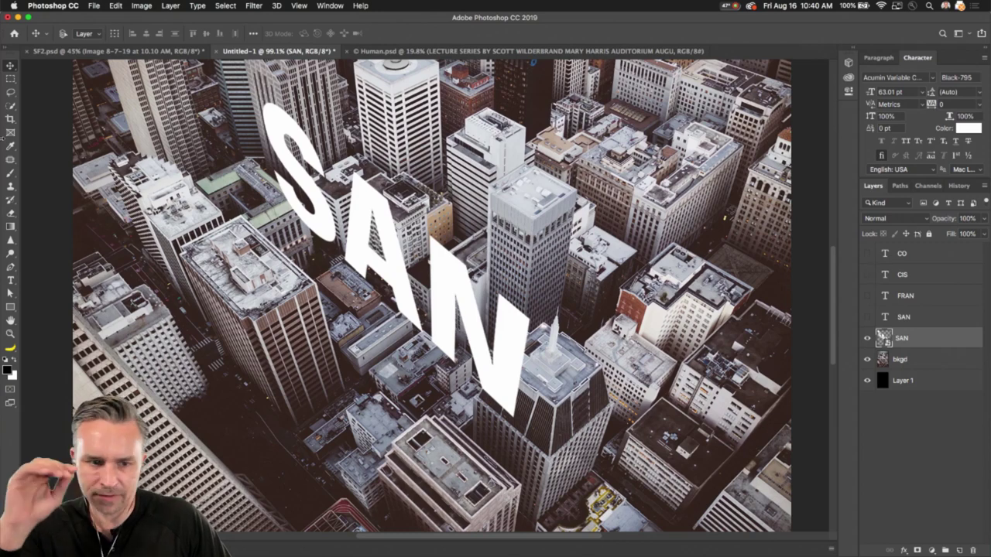
Show the live SAN text layer in place of the distorted smart object, and move it down over the central buildings
{"action": "left_click", "coordinate": [867, 318]}
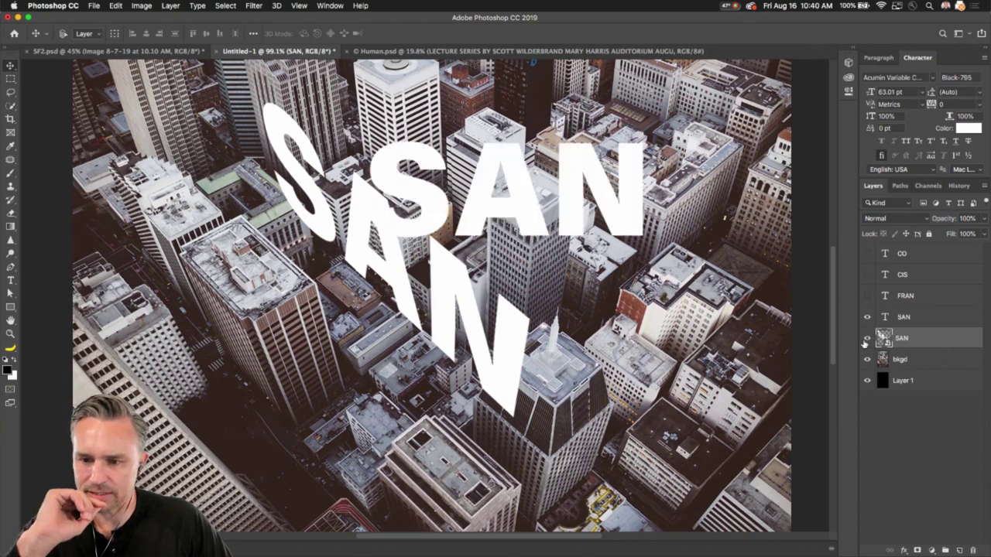
{"action": "left_click", "coordinate": [866, 338]}
{"action": "left_click", "coordinate": [476, 207]}
{"action": "left_click_drag", "start_coordinate": [481, 194], "coordinate": [399, 275]}
Rasterize the type of the upper SAN text layer
{"action": "right_click", "coordinate": [920, 319]}
{"action": "left_click", "coordinate": [976, 316]}
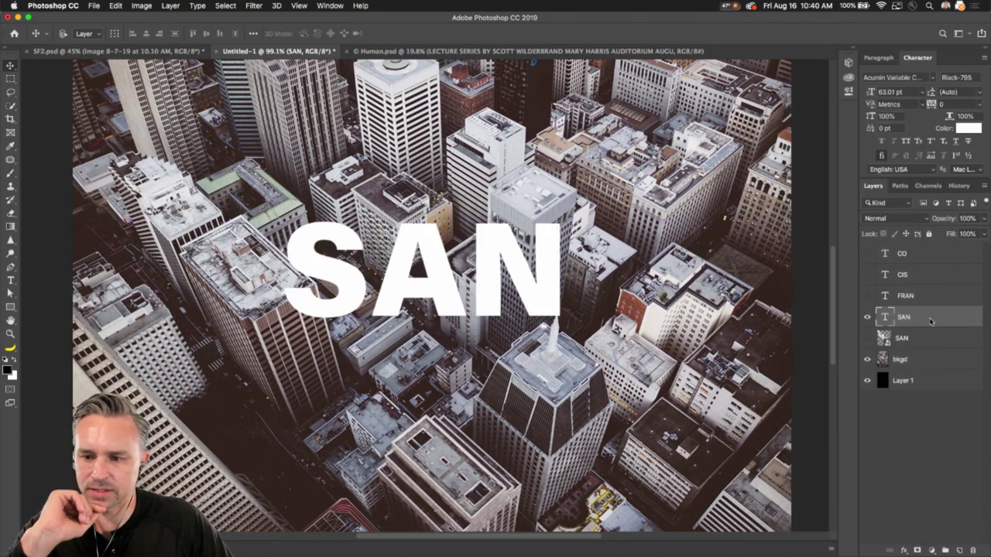
{"action": "right_click", "coordinate": [936, 322]}
{"action": "left_click", "coordinate": [843, 239]}
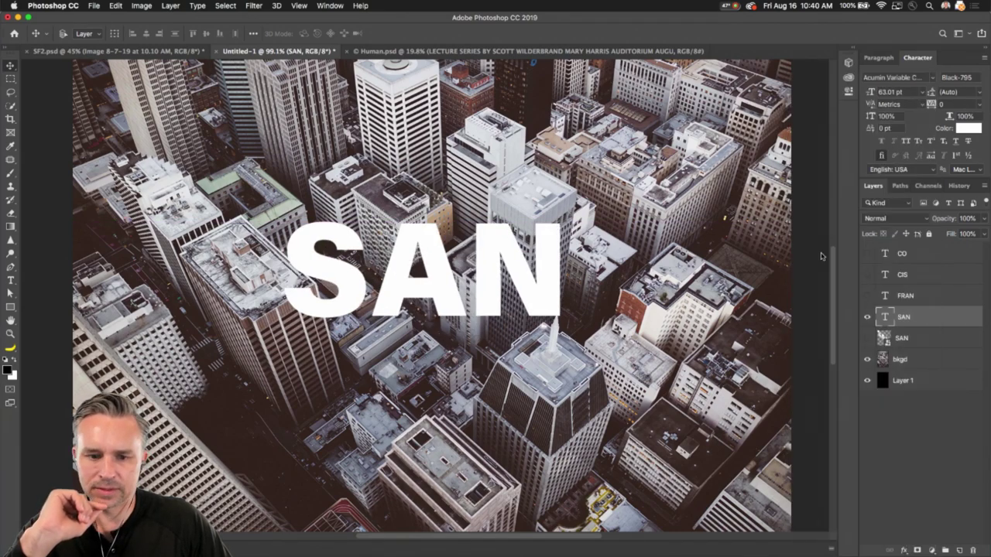
Distort the rasterized SAN layer by pulling in its upper corners and lower S corner so the word slants down toward the spired tower
{"action": "left_click", "coordinate": [115, 6]}
{"action": "left_click", "coordinate": [116, 6]}
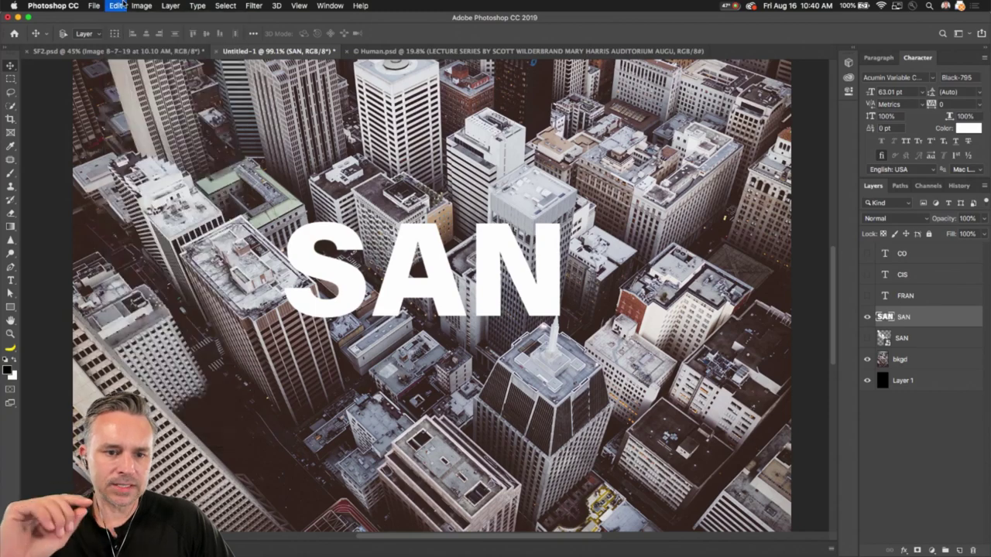
{"action": "left_click", "coordinate": [115, 6]}
{"action": "mouse_move", "coordinate": [155, 245]}
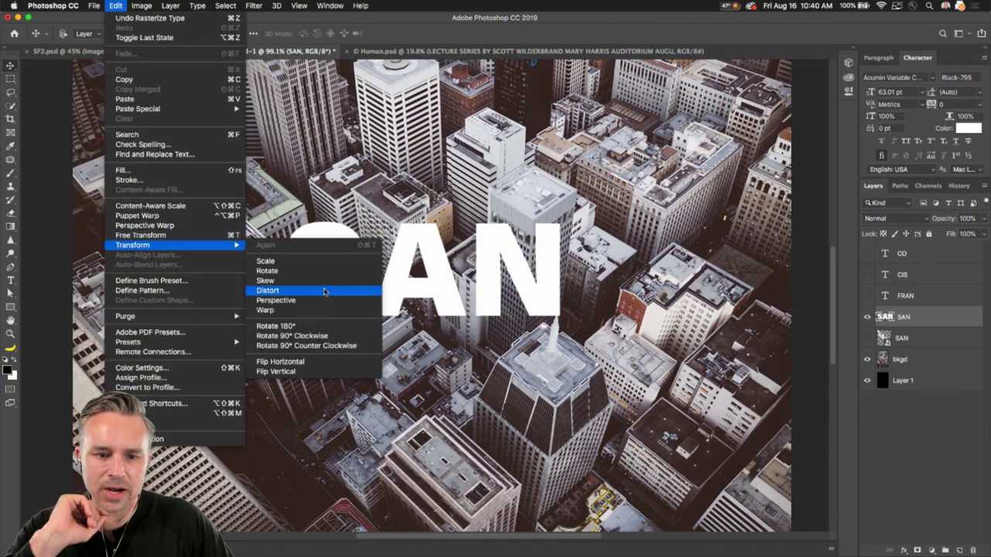
{"action": "left_click", "coordinate": [371, 290]}
{"action": "left_click_drag", "start_coordinate": [561, 221], "coordinate": [585, 254]}
{"action": "left_click_drag", "start_coordinate": [284, 223], "coordinate": [306, 184]}
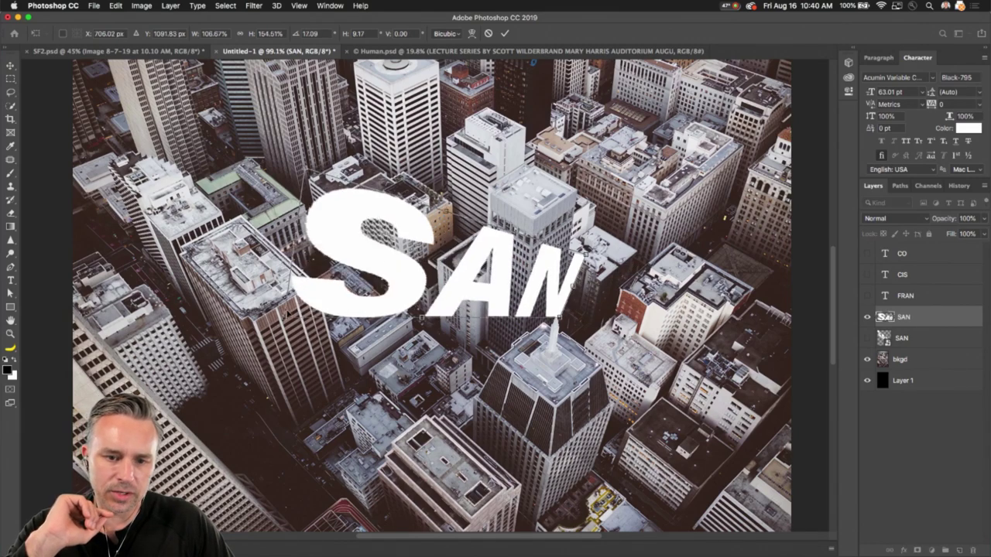
{"action": "left_click_drag", "start_coordinate": [284, 318], "coordinate": [306, 249]}
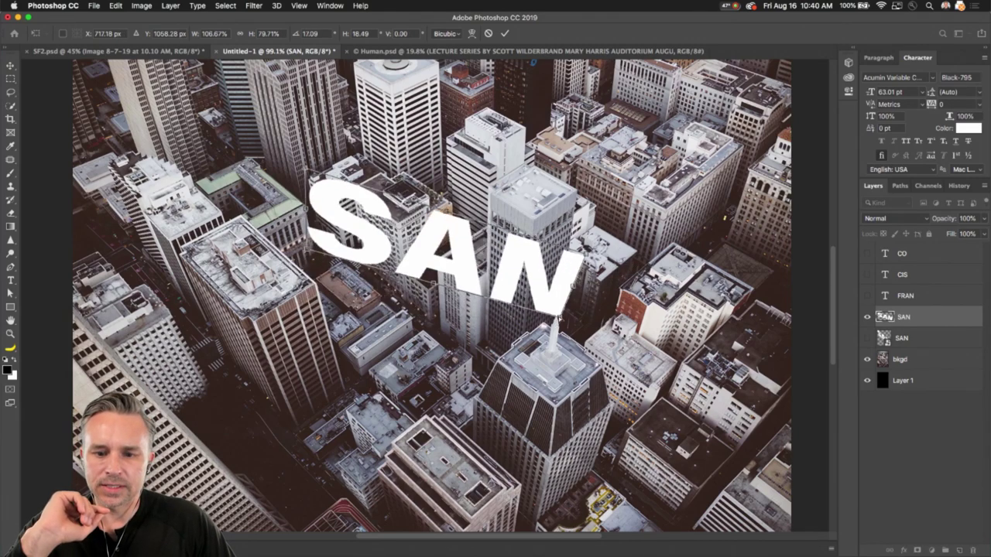
Stretch the N end of SAN down onto the spired tower, extend the upper S corner outward, and apply the distortion
{"action": "left_click_drag", "start_coordinate": [559, 316], "coordinate": [534, 400]}
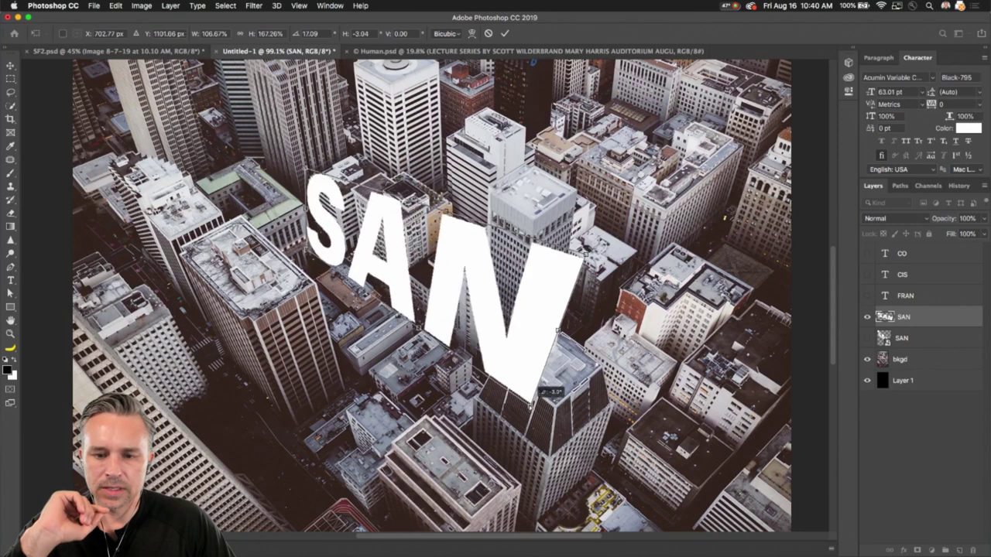
{"action": "left_click_drag", "start_coordinate": [585, 255], "coordinate": [563, 306]}
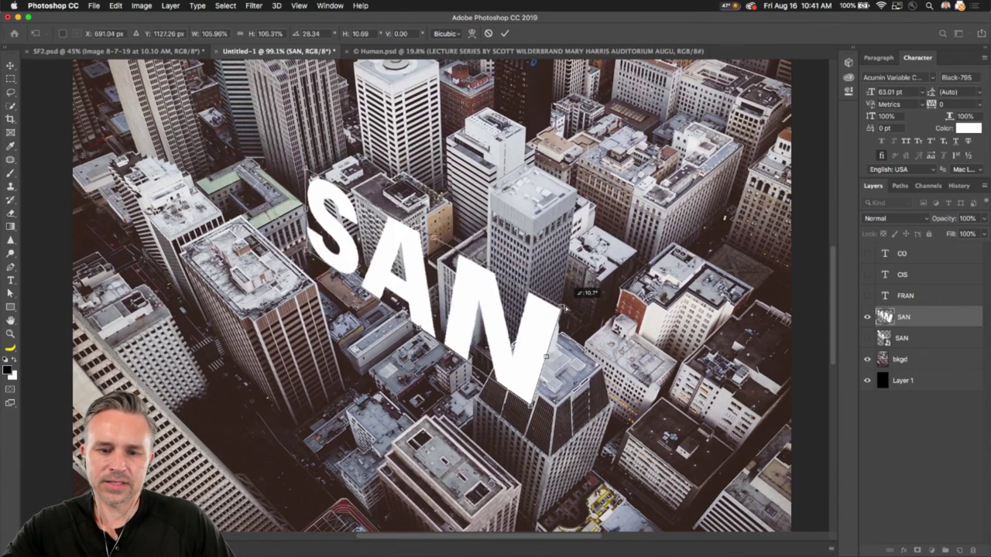
{"action": "left_click_drag", "start_coordinate": [308, 176], "coordinate": [291, 160]}
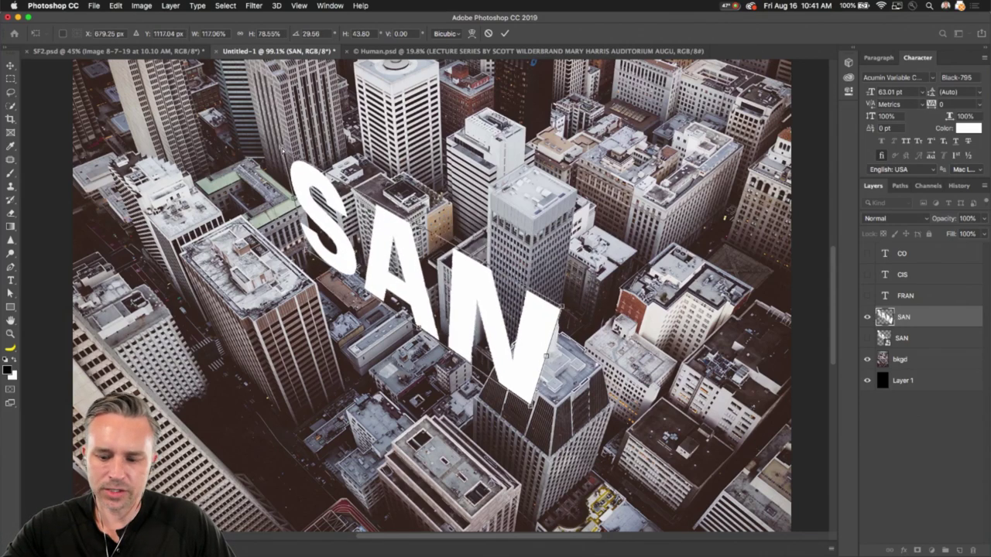
{"action": "key", "text": "Return"}
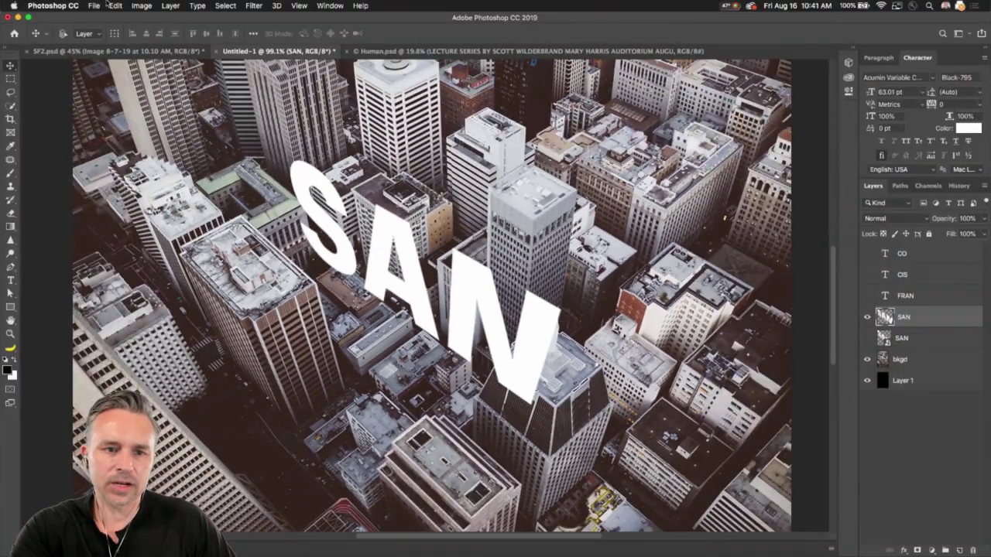
Bring up the Distort bounding box on the rasterized SAN layer to examine its corner handles, and close it without changes
{"action": "left_click", "coordinate": [112, 5]}
{"action": "mouse_move", "coordinate": [134, 245]}
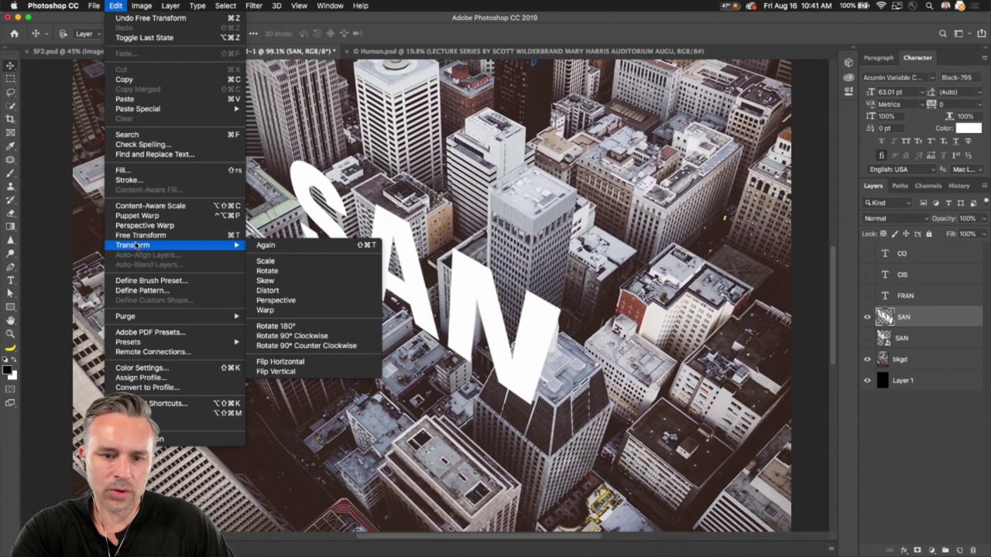
{"action": "left_click", "coordinate": [312, 291]}
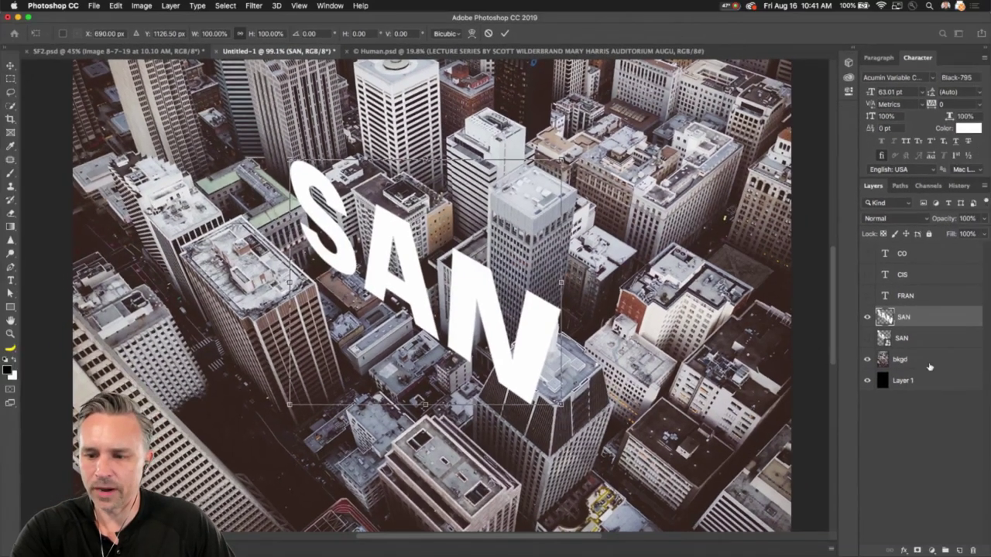
{"action": "key", "text": "Return"}
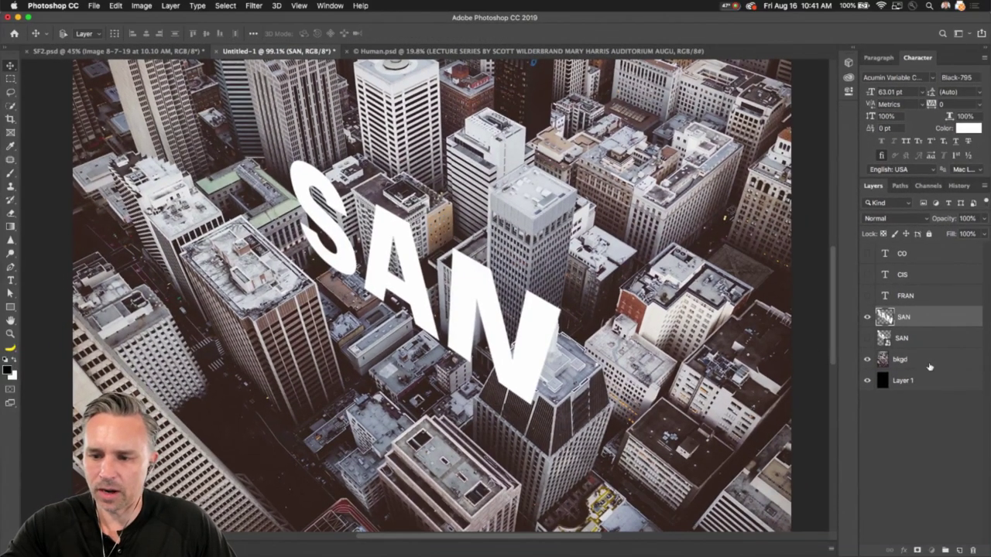
Lower the bkgd layer's opacity to 40% so the black layer darkens the city photo
{"action": "left_click", "coordinate": [929, 364]}
{"action": "left_click", "coordinate": [866, 360]}
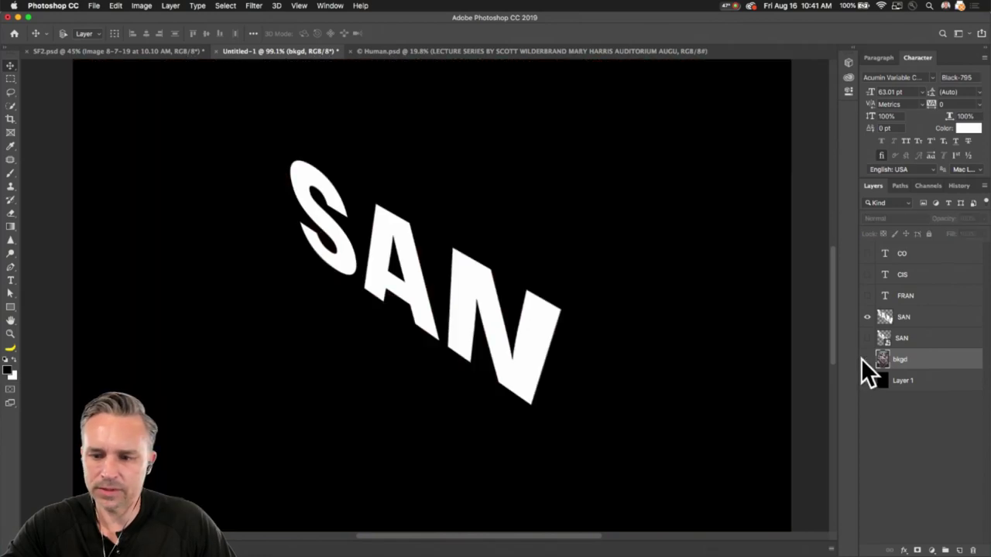
{"action": "left_click", "coordinate": [867, 360]}
{"action": "left_click_drag", "start_coordinate": [939, 219], "coordinate": [907, 221]}
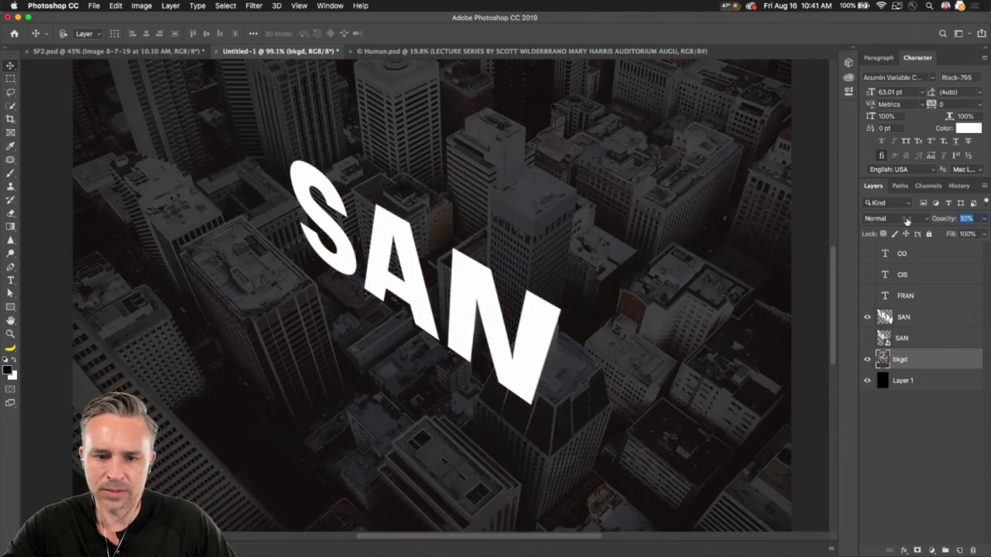
Distort the rasterized SAN layer again by pulling the upper corner on the N side down and outward, and apply it
{"action": "left_click", "coordinate": [914, 316]}
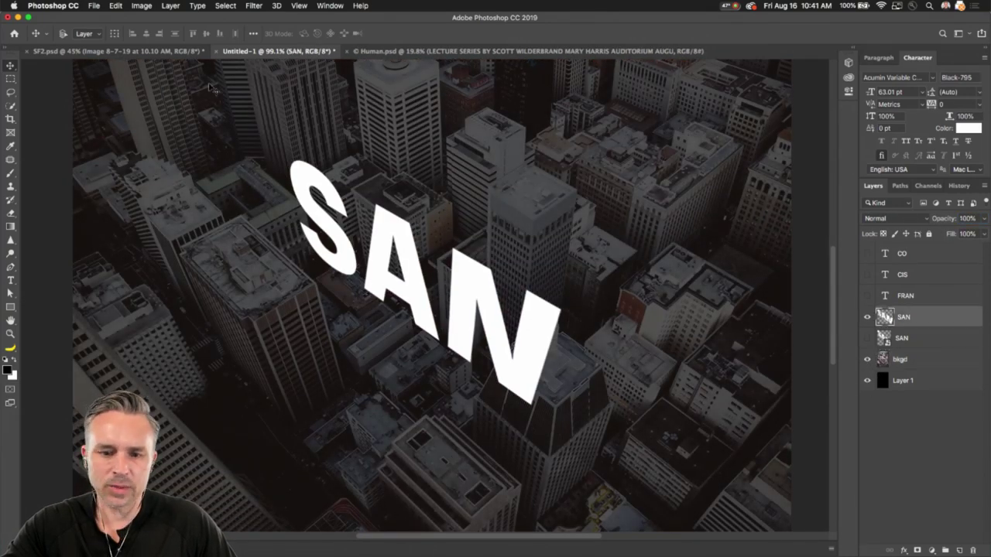
{"action": "left_click", "coordinate": [115, 6]}
{"action": "mouse_move", "coordinate": [163, 245]}
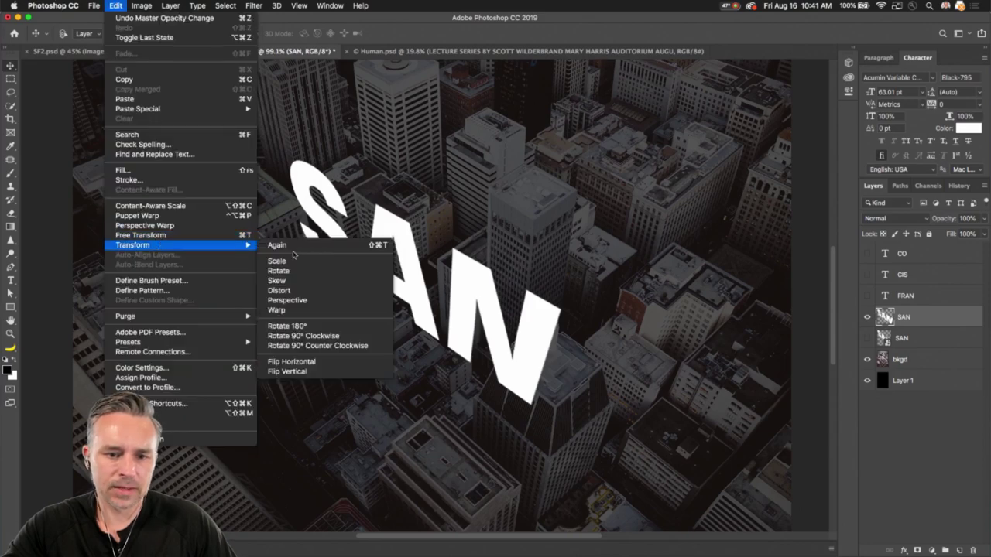
{"action": "left_click", "coordinate": [306, 291]}
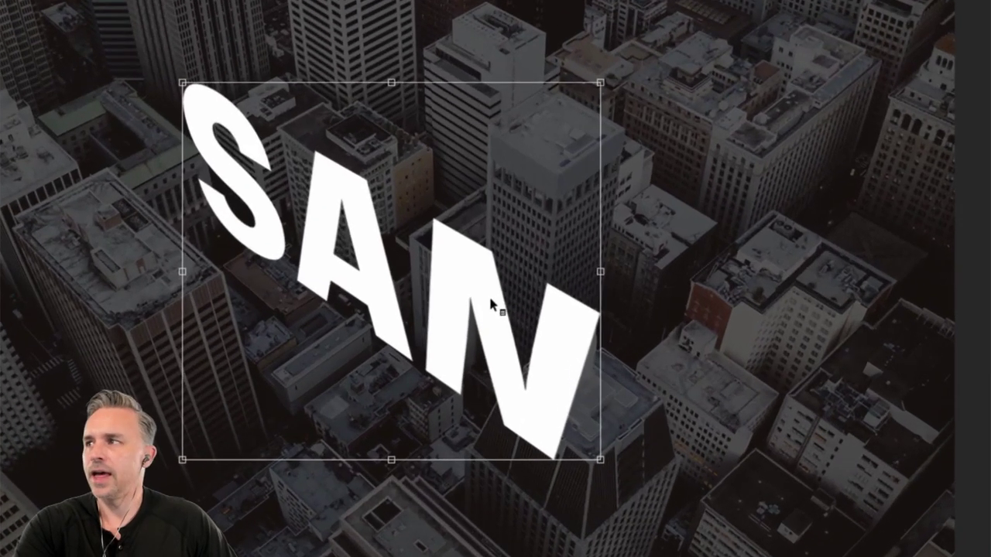
{"action": "left_click_drag", "start_coordinate": [600, 82], "coordinate": [616, 164]}
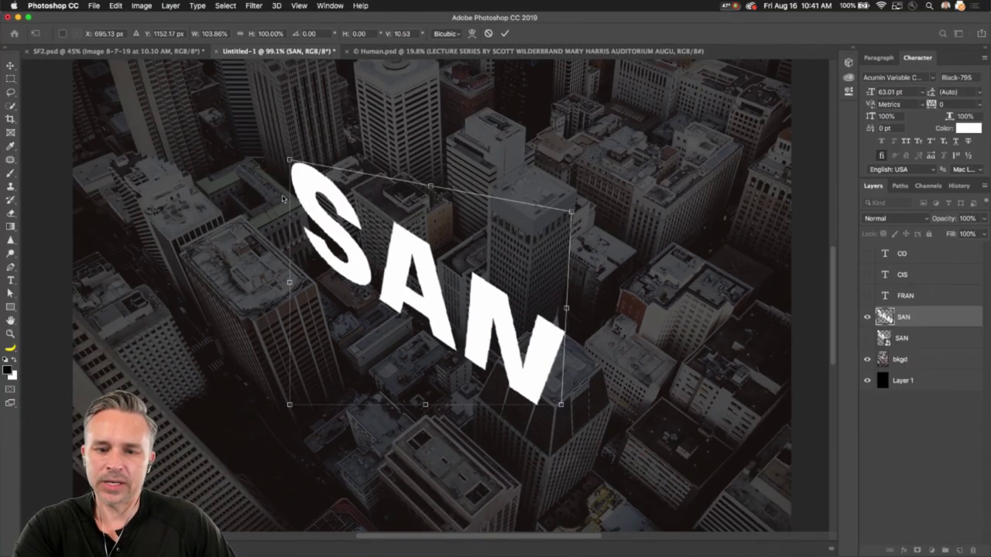
{"action": "key", "text": "Return"}
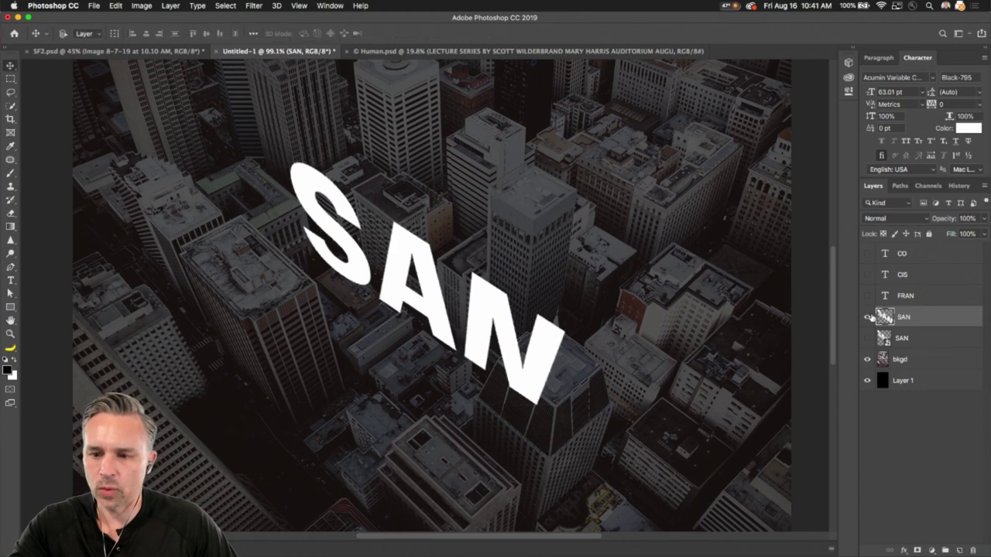
Hide the rasterized SAN layer, and show and select the SAN smart object
{"action": "left_click", "coordinate": [867, 316]}
{"action": "left_click", "coordinate": [867, 338]}
{"action": "left_click", "coordinate": [897, 340]}
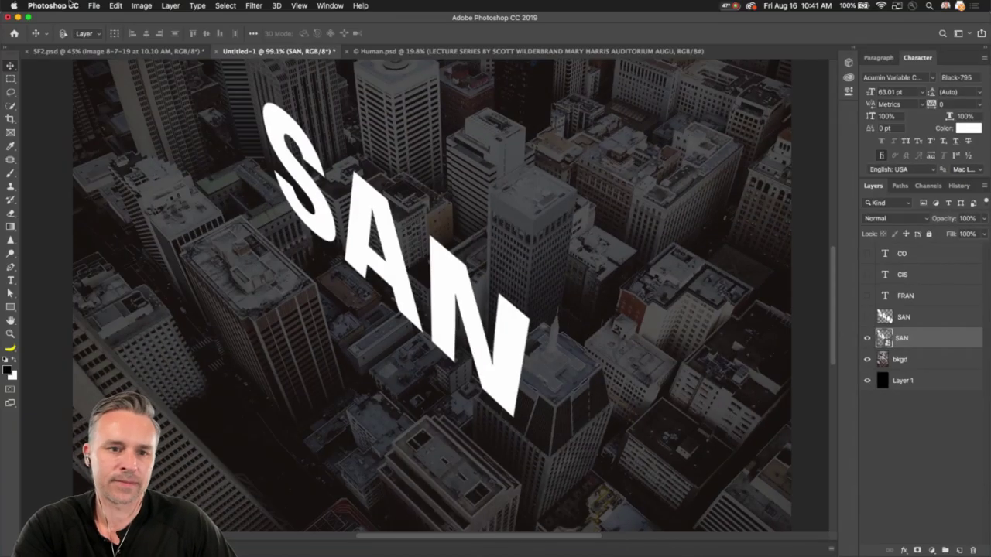
Reopen the distortion of the SAN smart object, nudge its upper corners slightly, and apply it
{"action": "left_click", "coordinate": [116, 6]}
{"action": "mouse_move", "coordinate": [164, 248]}
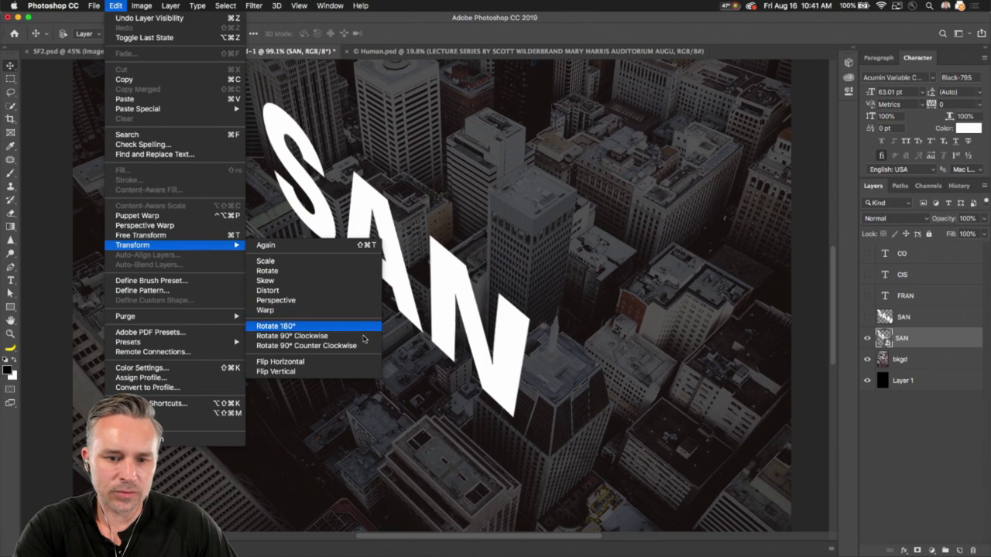
{"action": "left_click", "coordinate": [338, 291]}
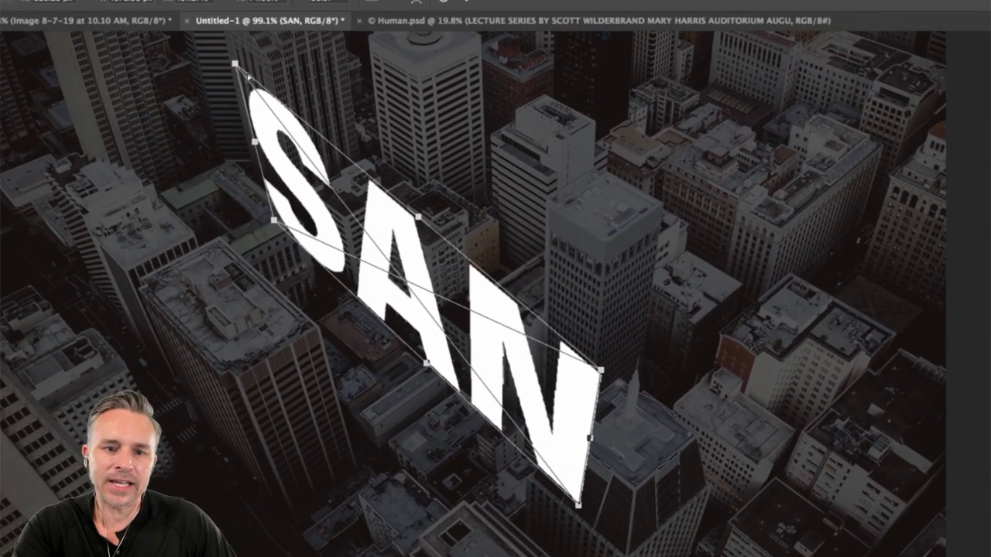
{"action": "left_click_drag", "start_coordinate": [234, 64], "coordinate": [236, 63]}
{"action": "left_click_drag", "start_coordinate": [601, 371], "coordinate": [601, 367]}
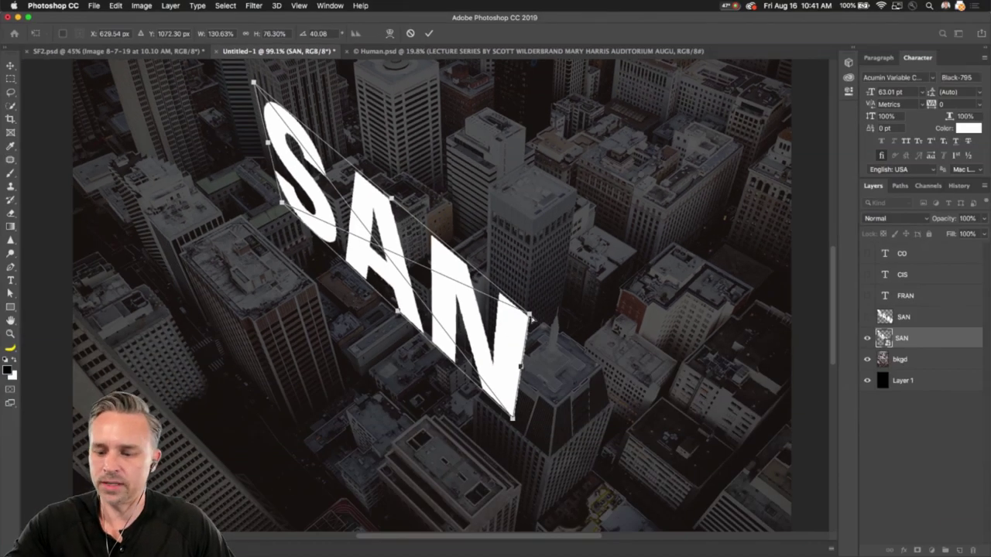
{"action": "key", "text": "Return"}
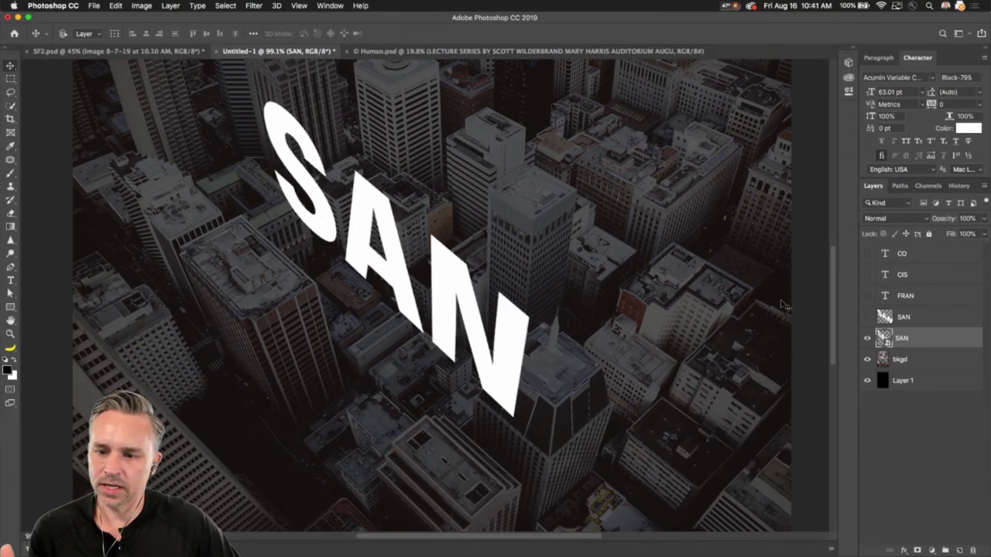
Try replacing the text inside the SAN smart object with SF, undo the edit, and close the smart object's contents
{"action": "double_click", "coordinate": [882, 341]}
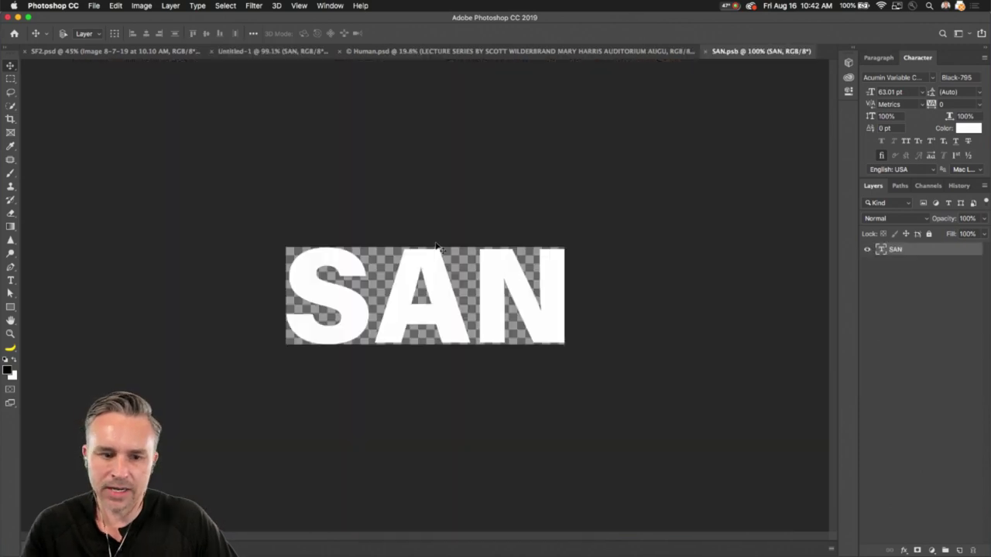
{"action": "left_click", "coordinate": [10, 280]}
{"action": "left_click_drag", "start_coordinate": [402, 290], "coordinate": [466, 294]}
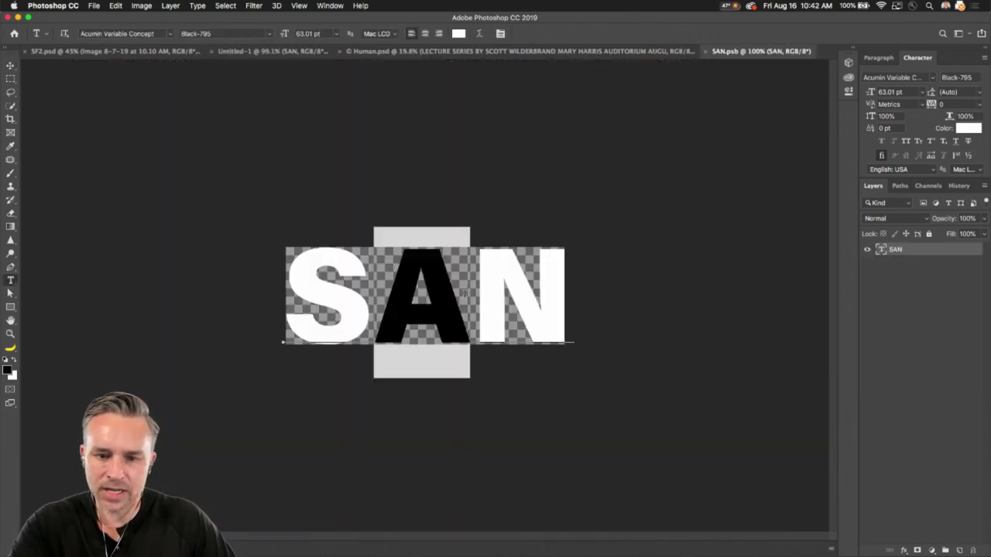
{"action": "double_click", "coordinate": [478, 297]}
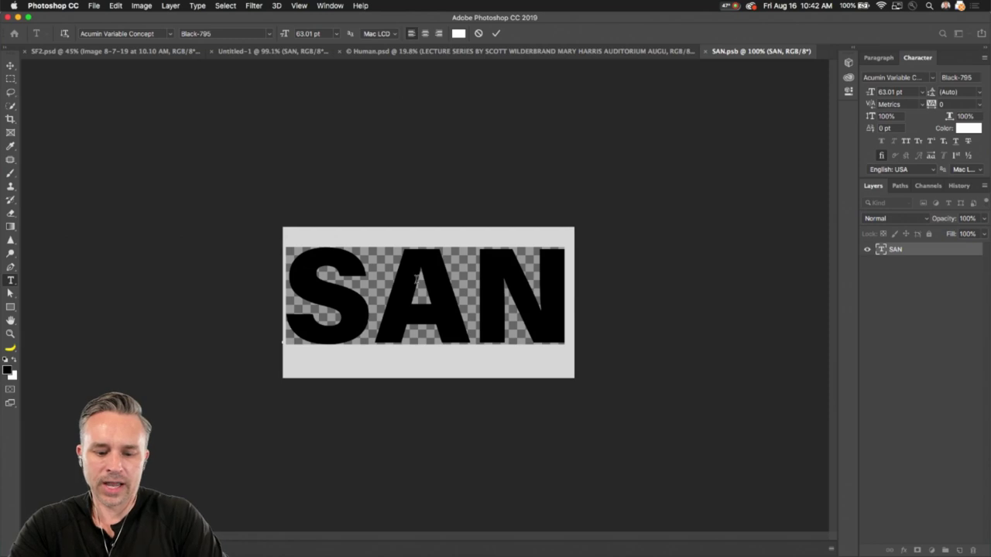
{"action": "type", "text": "SF"}
{"action": "left_click", "coordinate": [10, 78]}
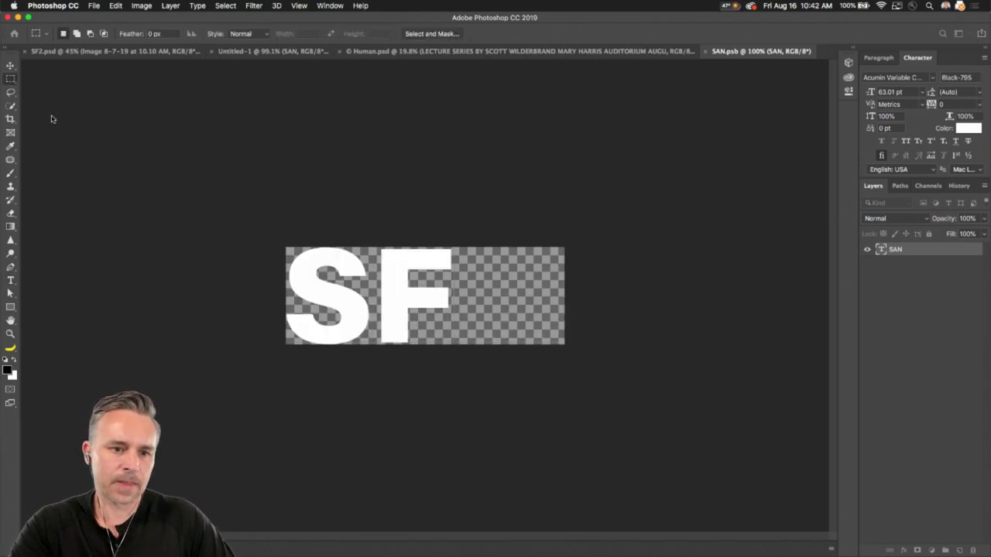
{"action": "key", "text": "super+z"}
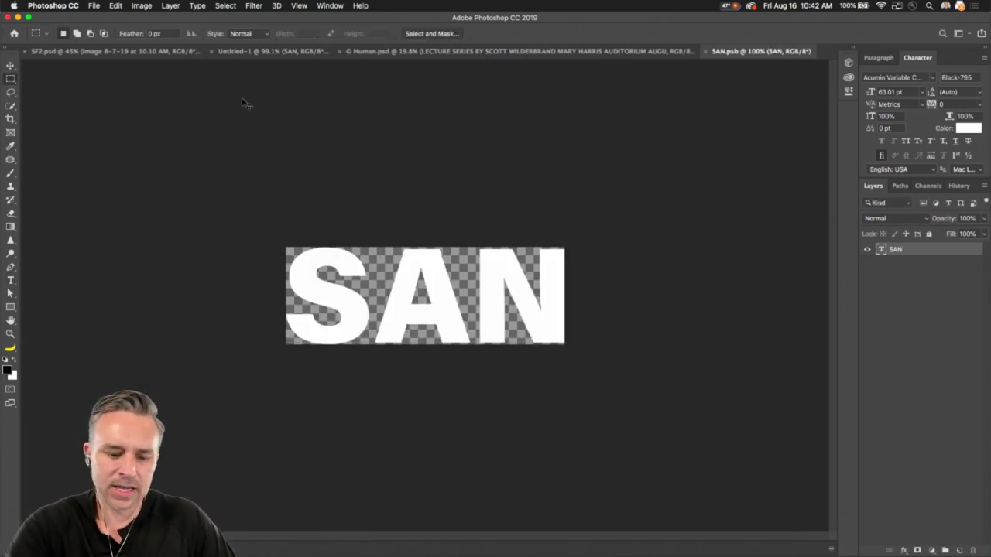
{"action": "key", "text": "super+w"}
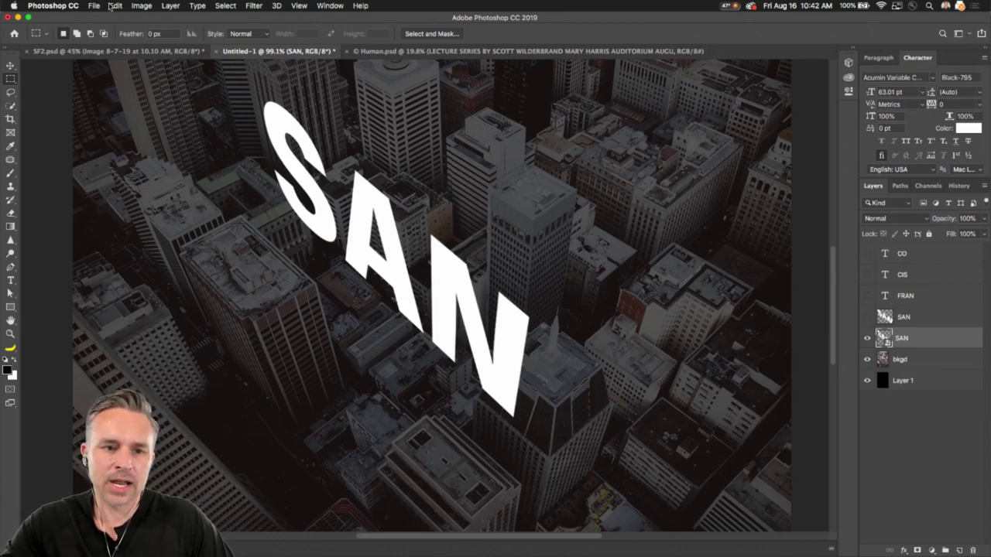
{"action": "left_click", "coordinate": [113, 6]}
{"action": "mouse_move", "coordinate": [225, 244]}
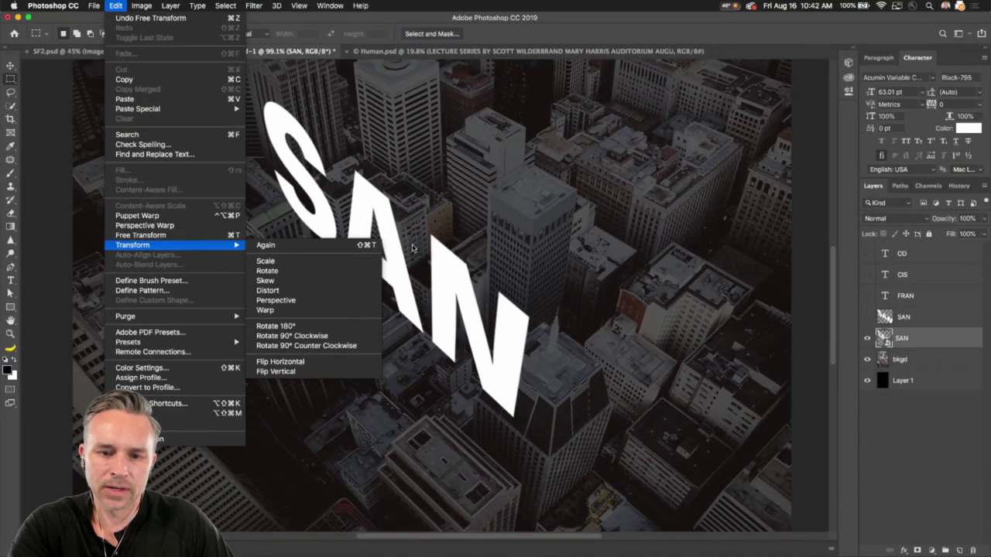
{"action": "left_click", "coordinate": [472, 217]}
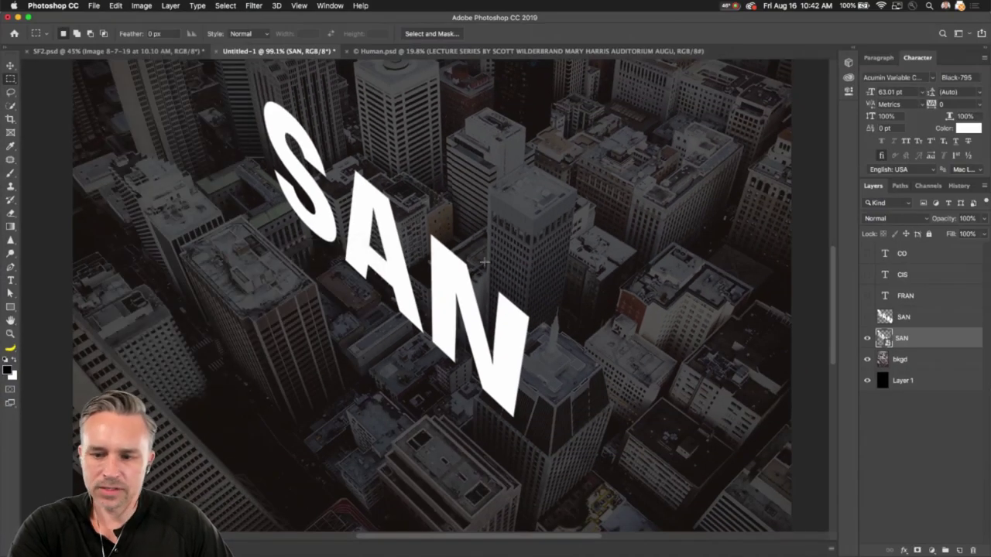
Set the bkgd layer's opacity to 60%
{"action": "left_click", "coordinate": [902, 361]}
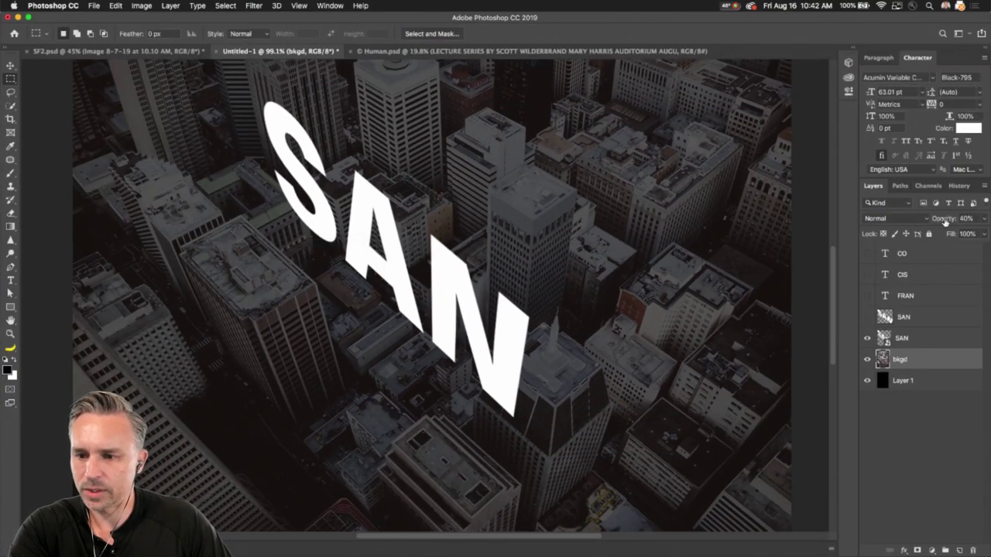
{"action": "left_click_drag", "start_coordinate": [942, 220], "coordinate": [953, 222]}
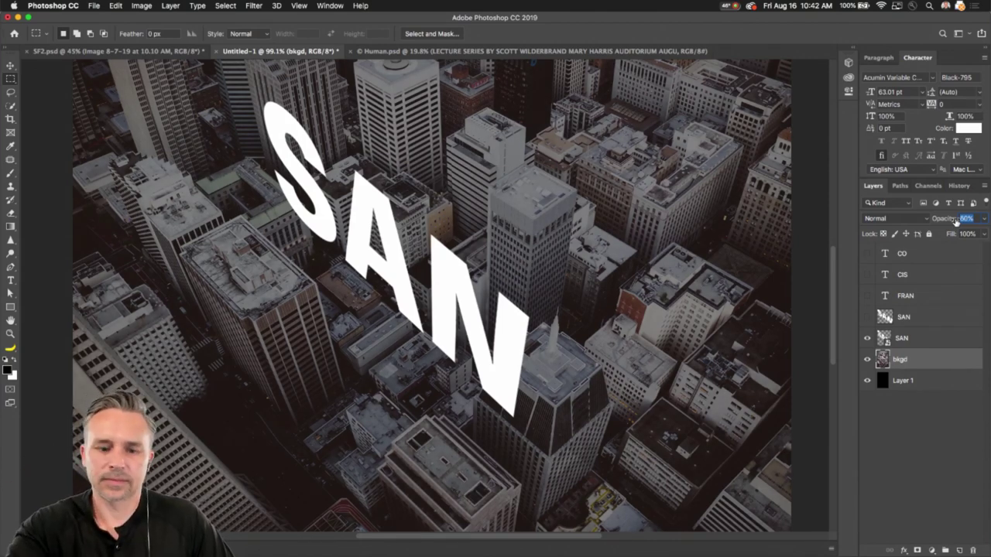
{"action": "key", "text": "Return"}
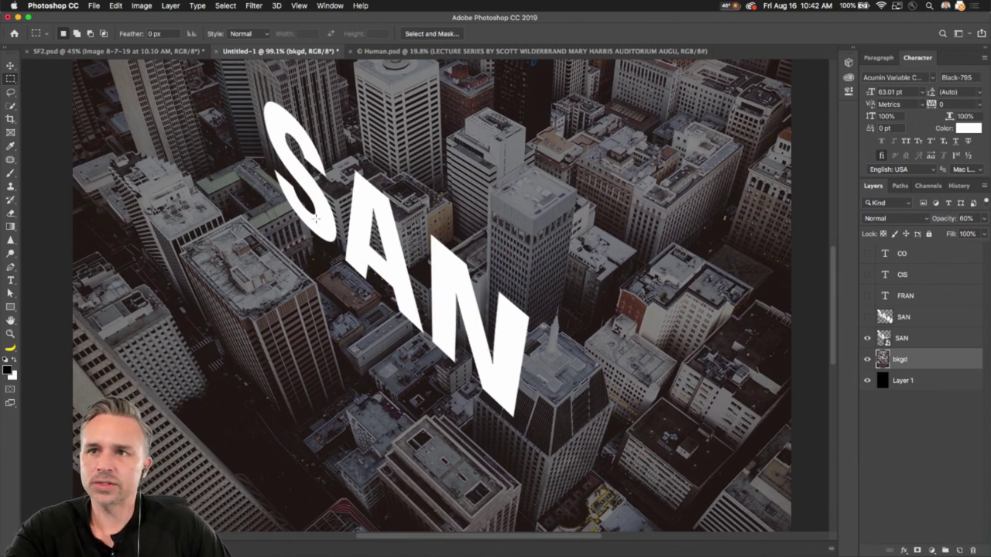
{"action": "left_click_drag", "start_coordinate": [240, 246], "coordinate": [309, 246]}
{"action": "left_click_drag", "start_coordinate": [286, 193], "coordinate": [398, 356]}
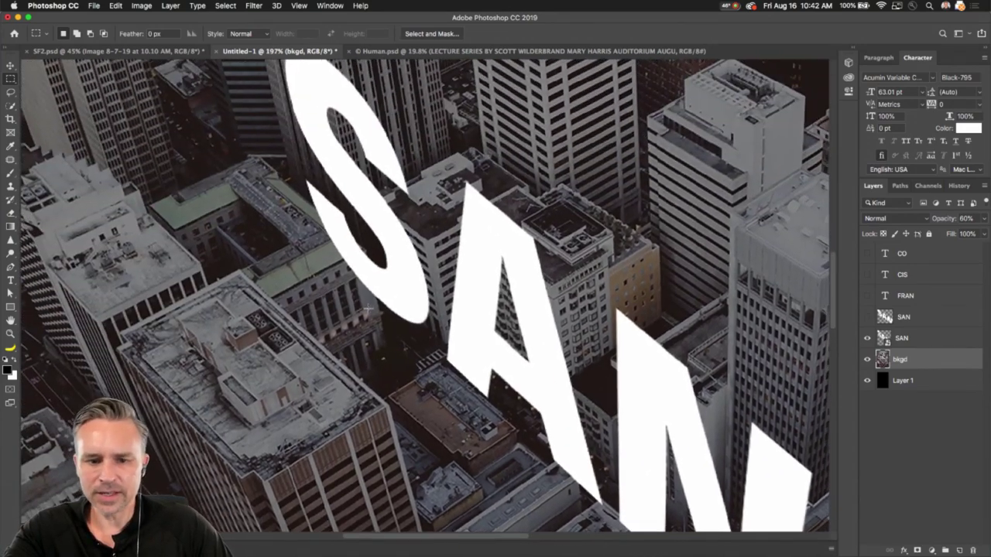
{"action": "scroll", "coordinate": [358, 307], "scroll_direction": "down", "scroll_amount": 1}
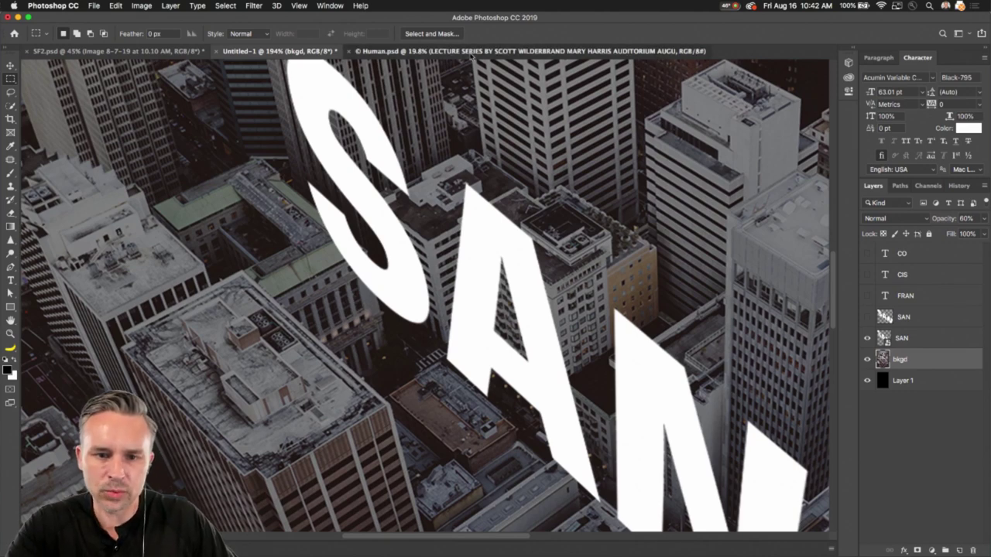
Switch to the Human.psd document, hide all its text layers, and show the Group 1, Statue and Group 2 groups
{"action": "left_click", "coordinate": [469, 54]}
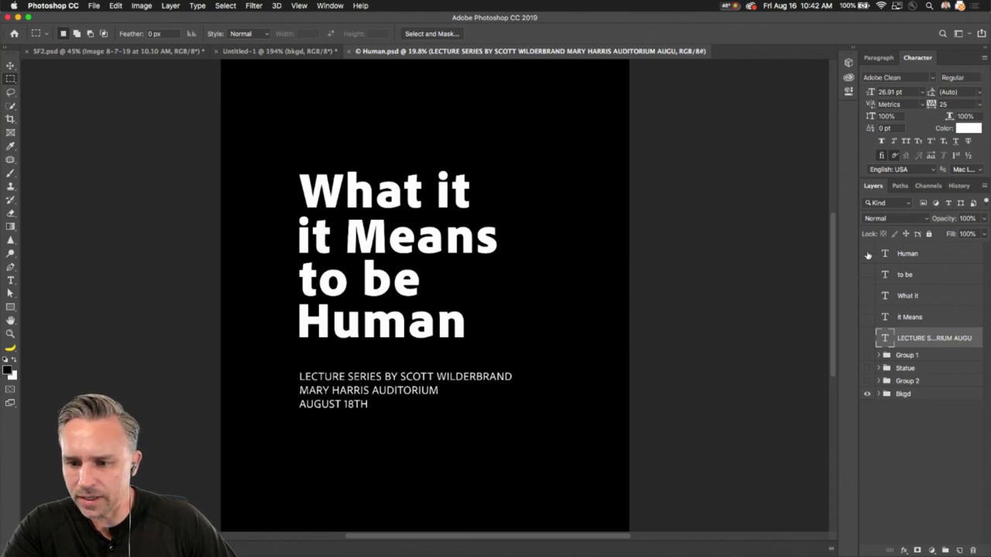
{"action": "left_click_drag", "start_coordinate": [867, 254], "coordinate": [867, 357]}
{"action": "left_click", "coordinate": [866, 382]}
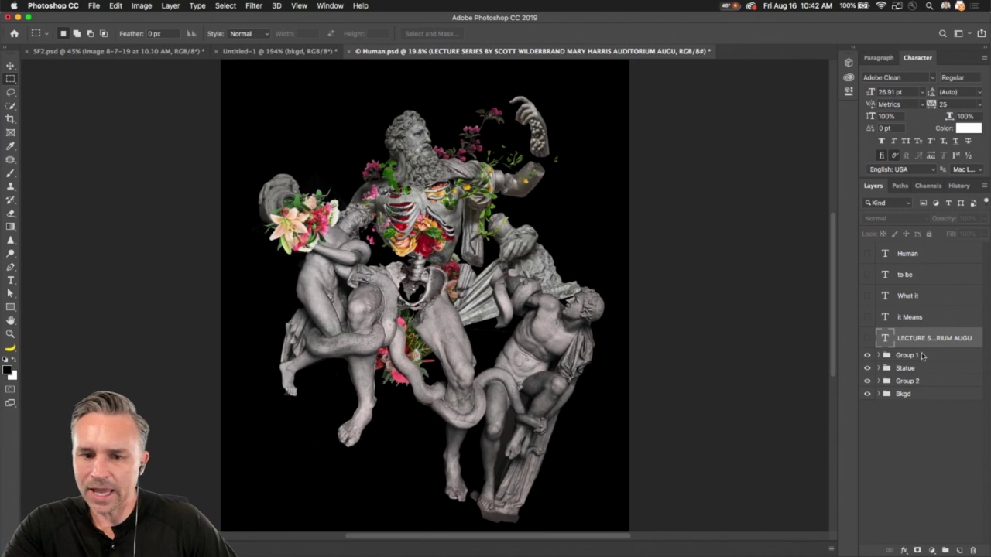
Expand Group 1 and convert its branch layer and the clipped Layer 20 into a single smart object
{"action": "left_click", "coordinate": [921, 355]}
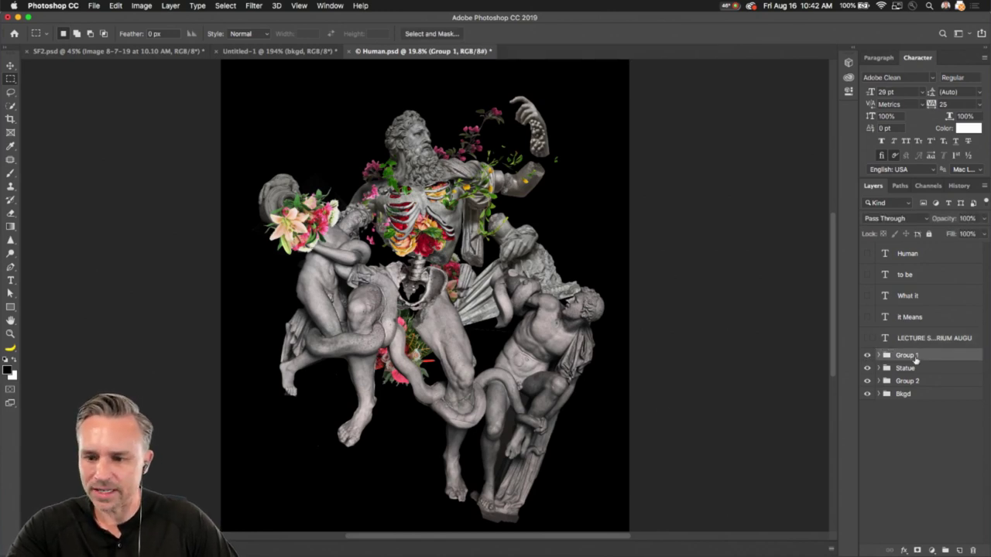
{"action": "double_click", "coordinate": [960, 60]}
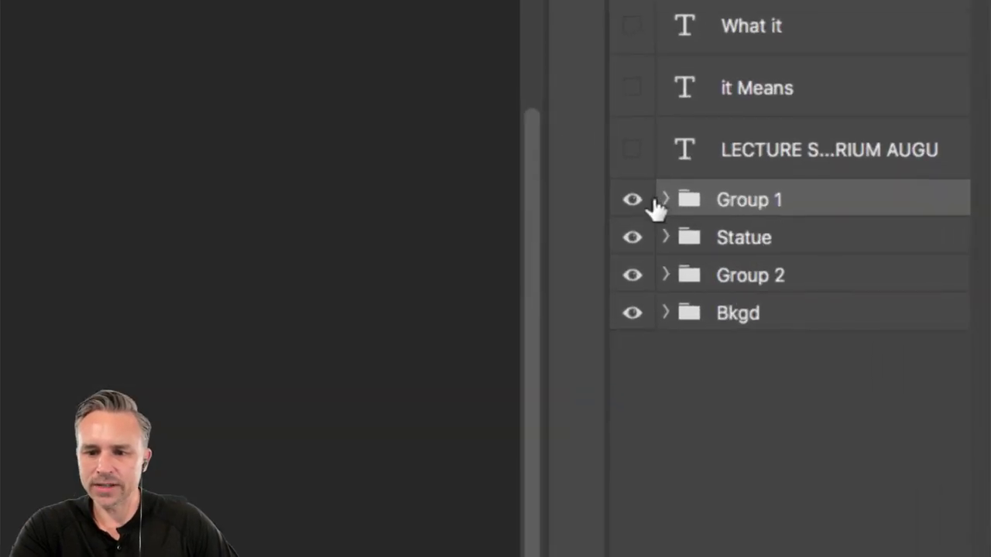
{"action": "left_click", "coordinate": [662, 202]}
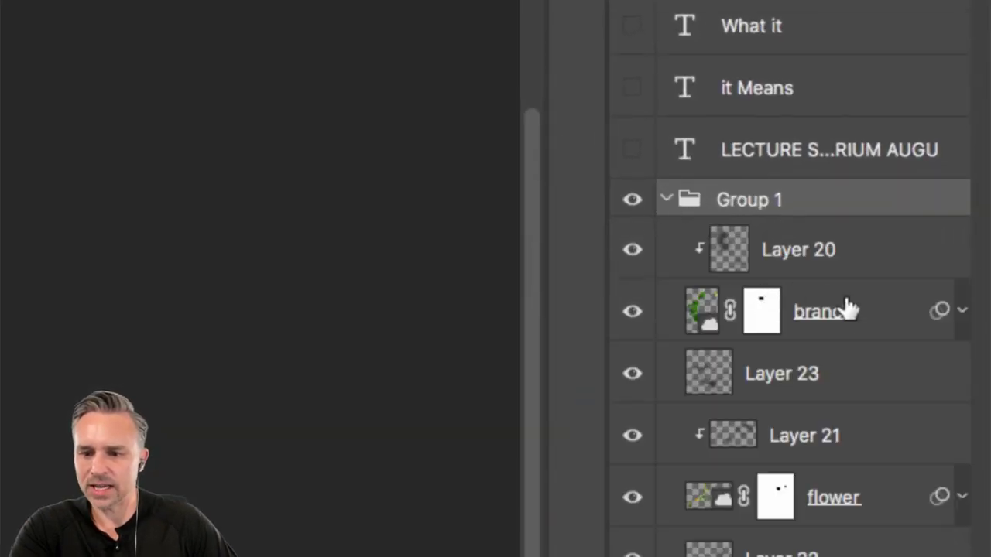
{"action": "left_click", "coordinate": [859, 318]}
{"action": "left_click", "coordinate": [822, 250], "text": "shift"}
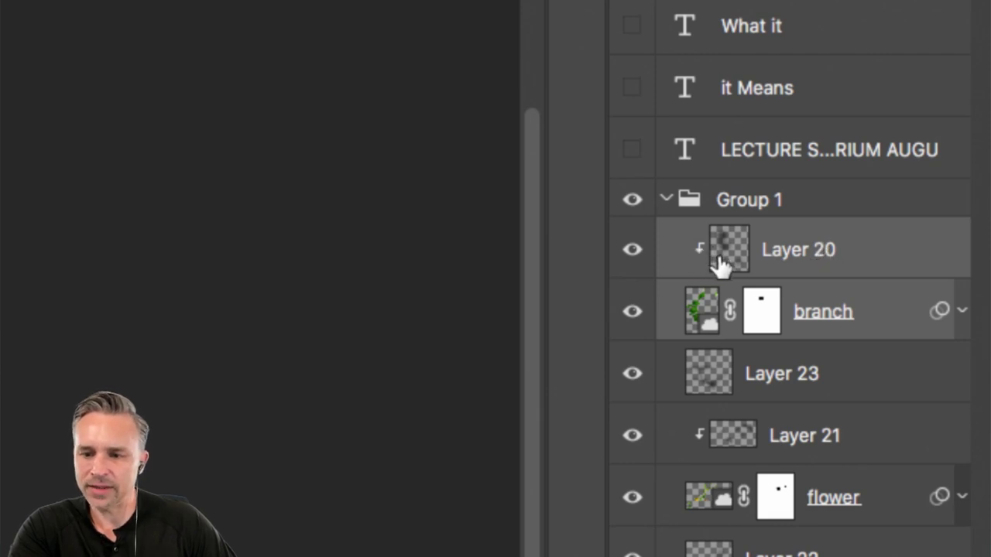
{"action": "right_click", "coordinate": [884, 255]}
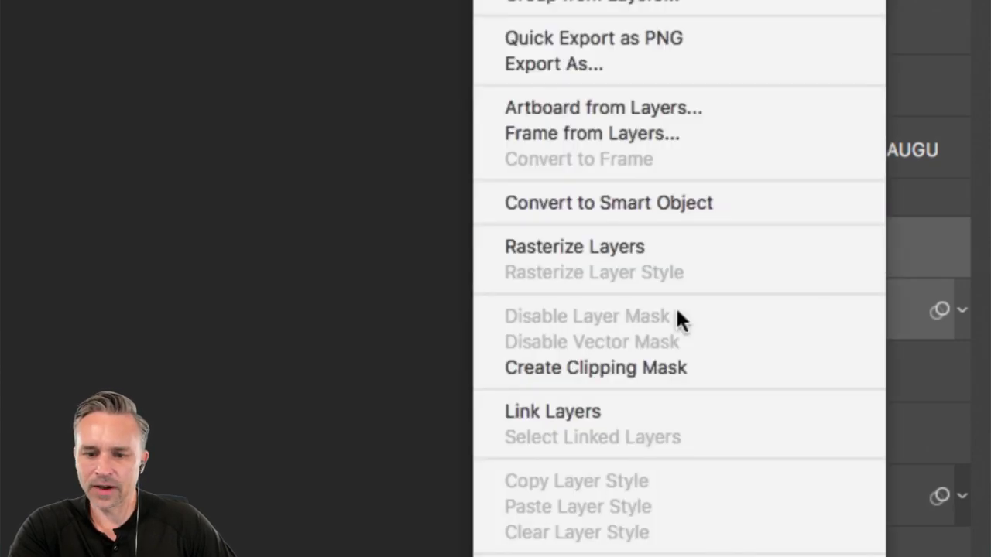
{"action": "left_click", "coordinate": [601, 203]}
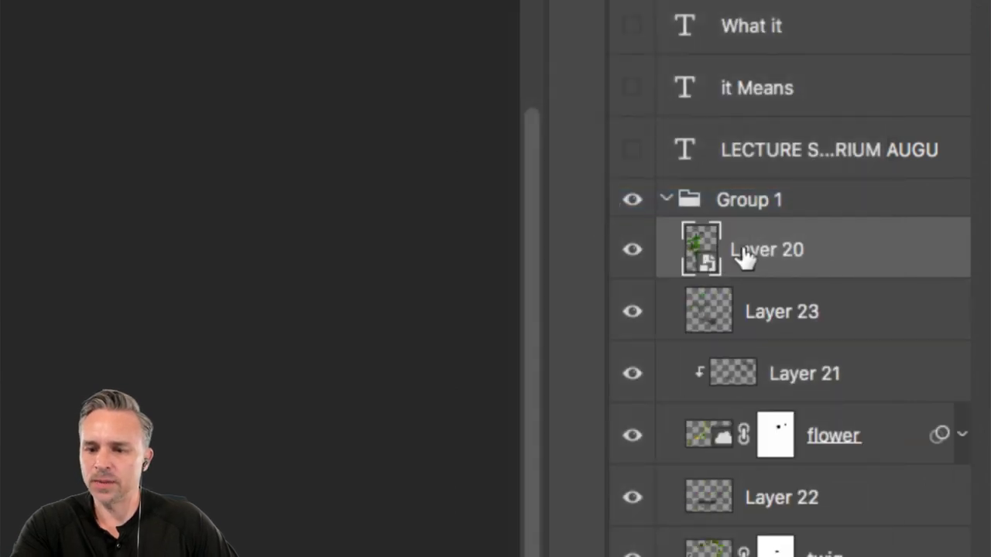
Rename the new smart object in Group 1 as BRANCH
{"action": "double_click", "coordinate": [748, 247]}
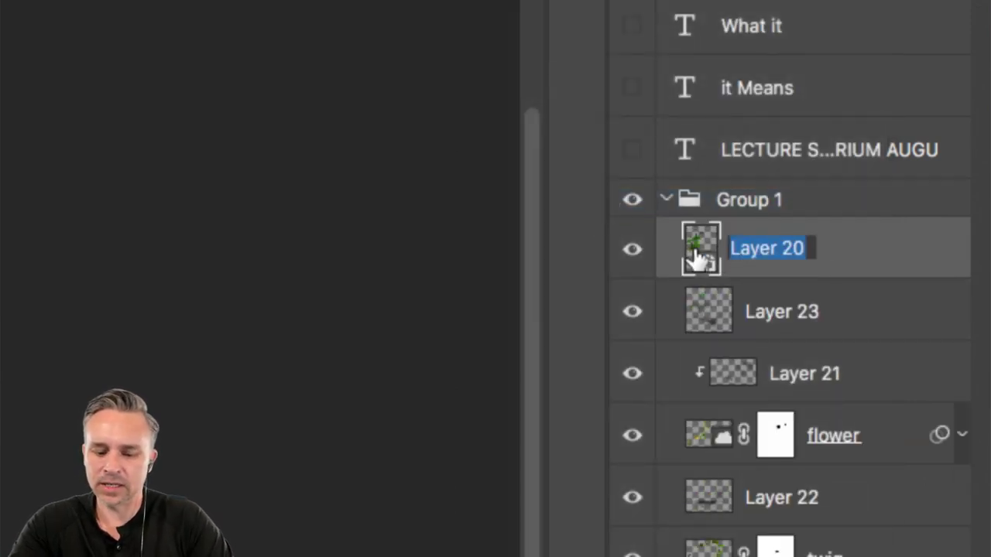
{"action": "type", "text": "BRANCH"}
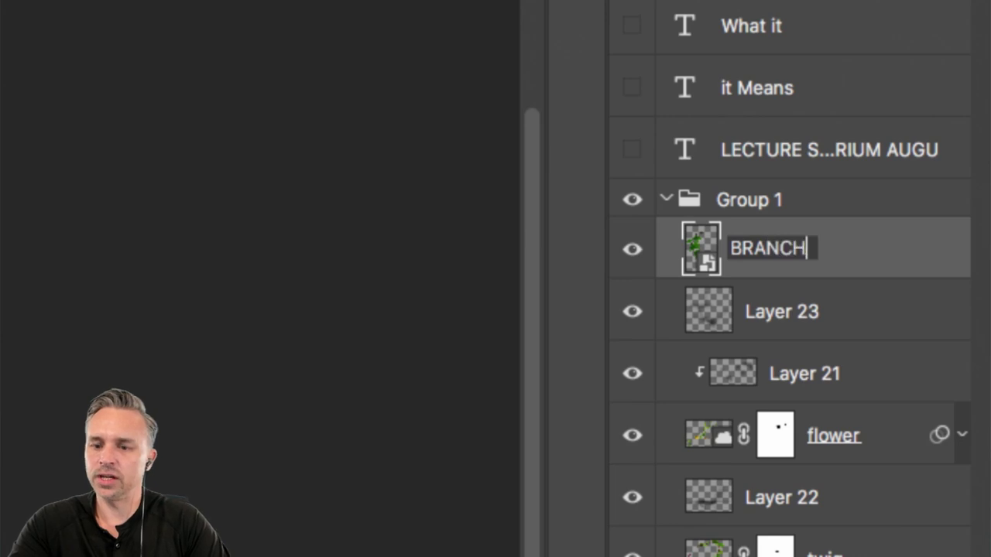
{"action": "key", "text": "Return"}
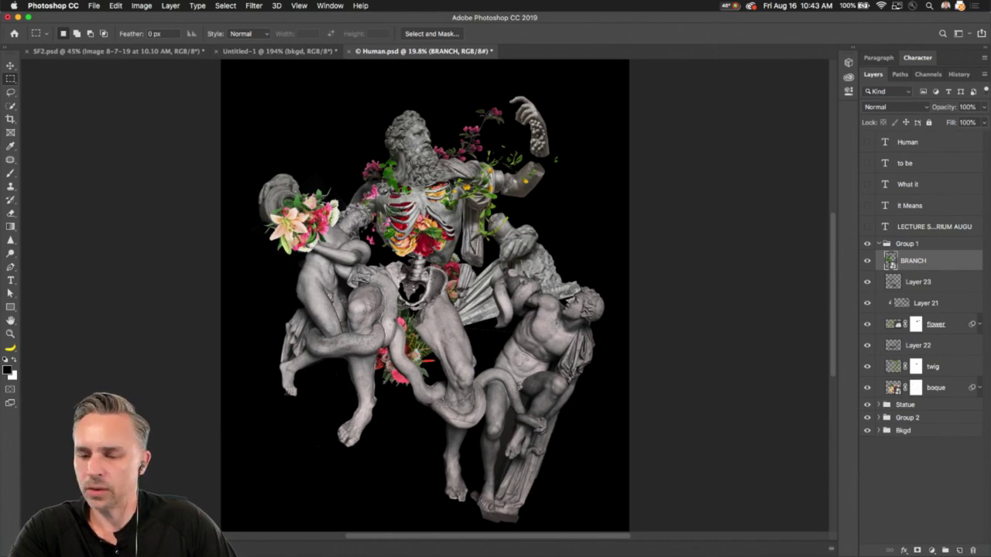
Collapse Group 1 and preview the poster with all text layers shown, hiding them again
{"action": "left_click", "coordinate": [878, 244]}
{"action": "left_click_drag", "start_coordinate": [867, 227], "coordinate": [861, 140]}
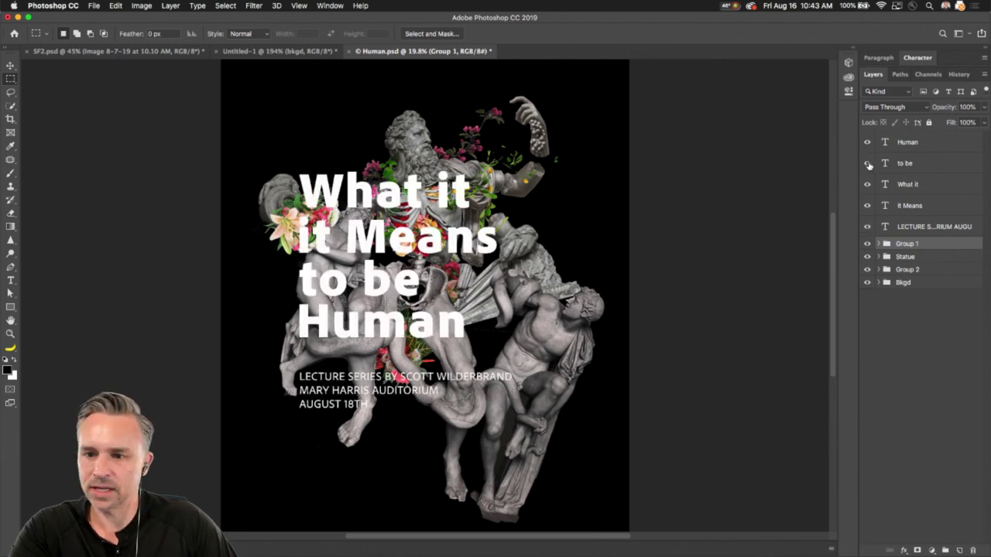
{"action": "left_click_drag", "start_coordinate": [868, 144], "coordinate": [866, 227]}
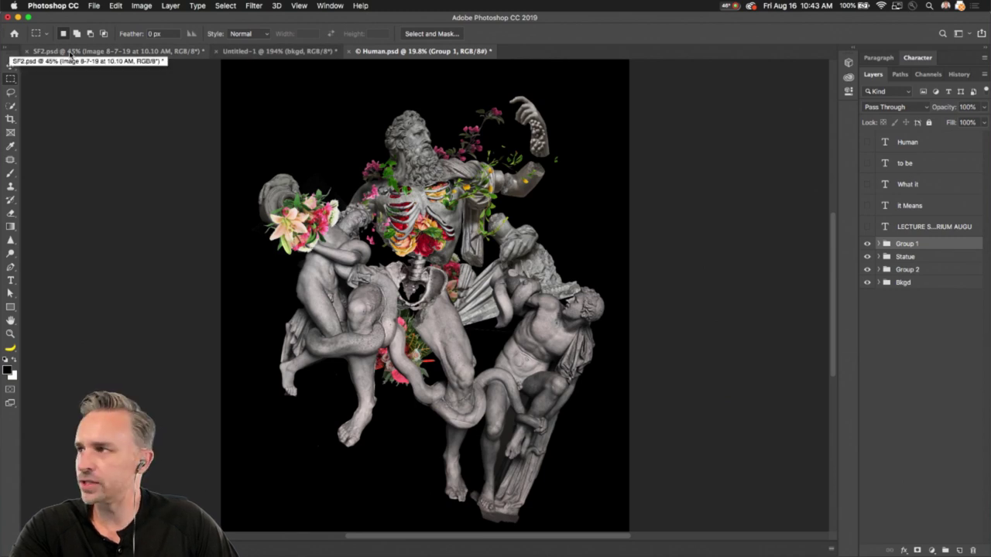
After viewing the reference poster in SF2.psd, return to Untitled-1 and lower the SAN smart object's opacity to reveal the buildings behind it
{"action": "left_click", "coordinate": [70, 51]}
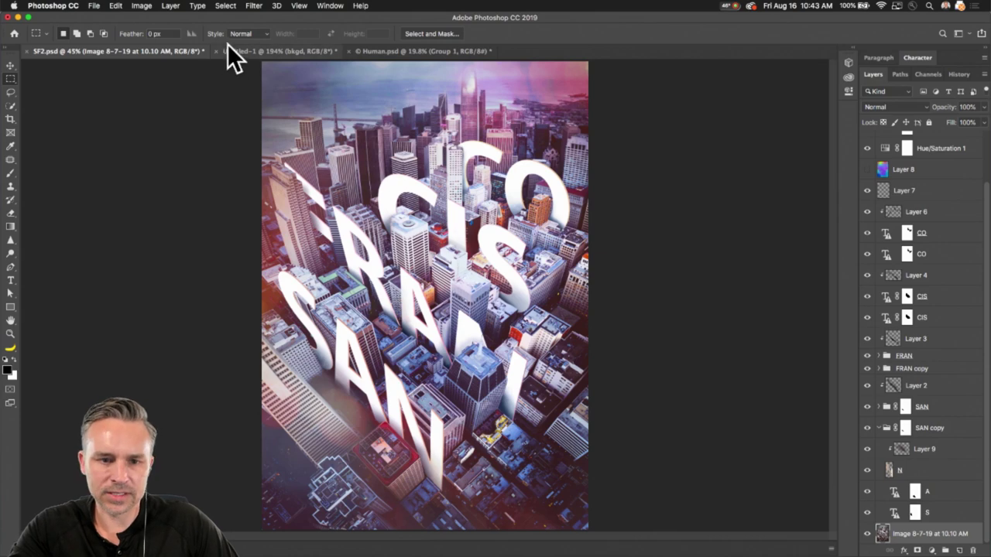
{"action": "left_click", "coordinate": [279, 51]}
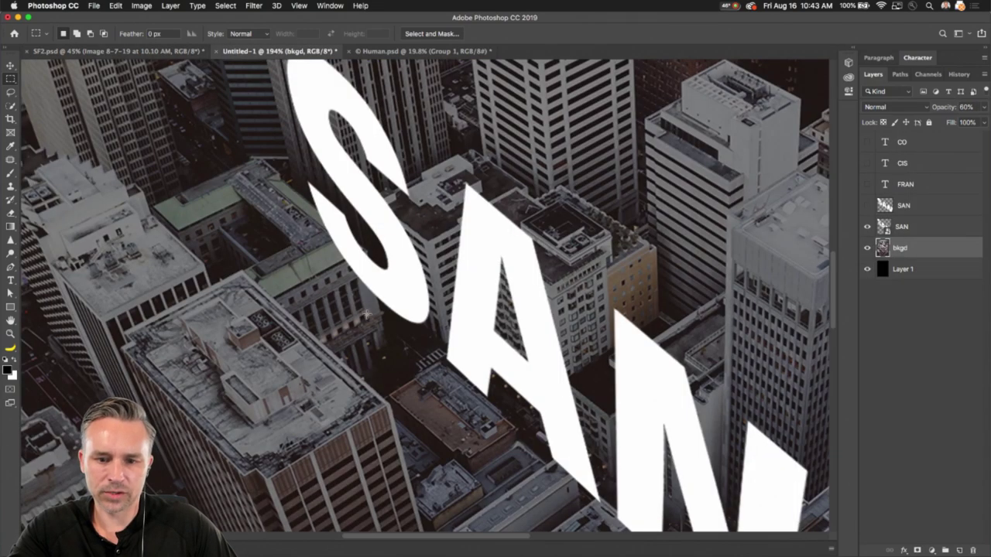
{"action": "left_click", "coordinate": [919, 231]}
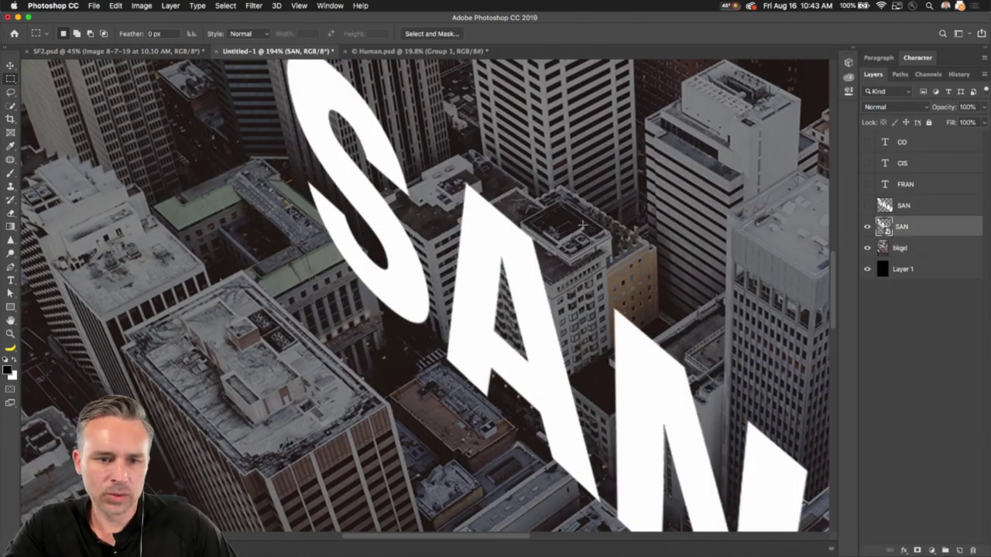
{"action": "left_click", "coordinate": [11, 93]}
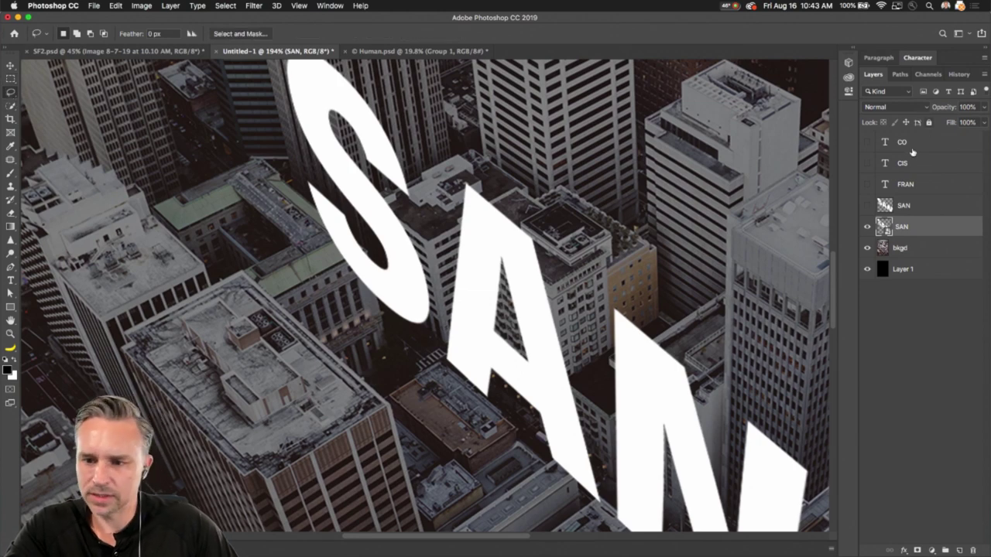
{"action": "left_click_drag", "start_coordinate": [940, 110], "coordinate": [914, 110]}
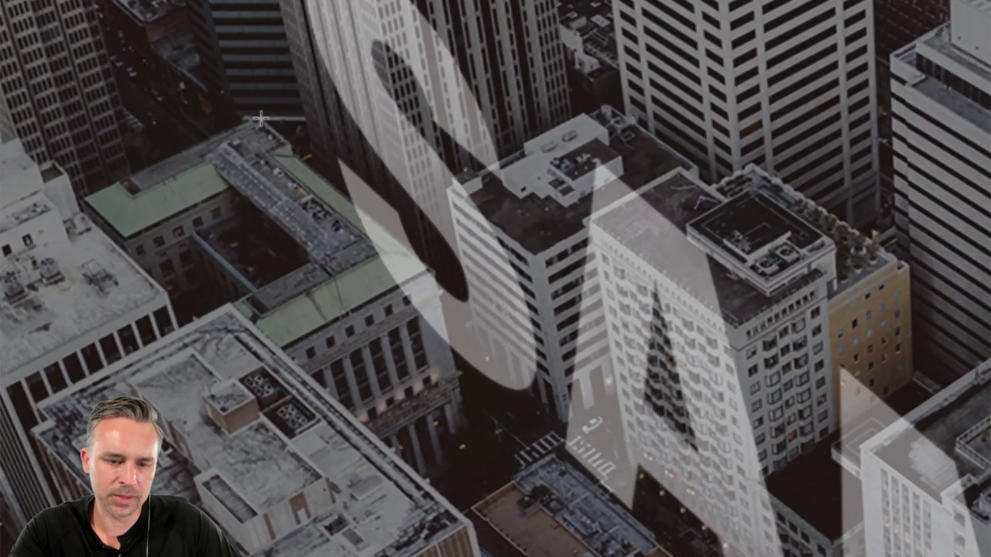
Start a polygonal lasso selection along the green-roofed building's edge beside the S, down to the street and the brown-roofed building
{"action": "left_click", "coordinate": [260, 118]}
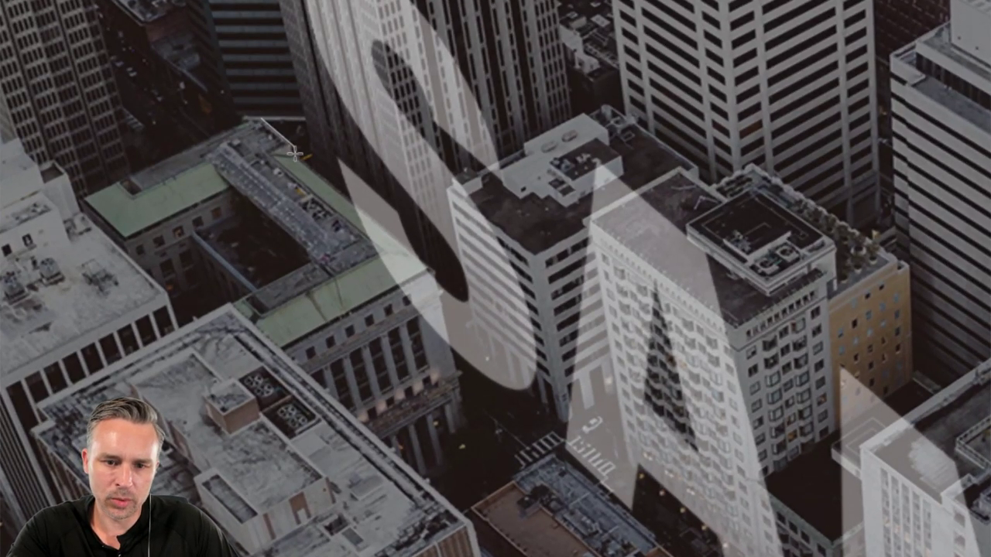
{"action": "left_click", "coordinate": [438, 273]}
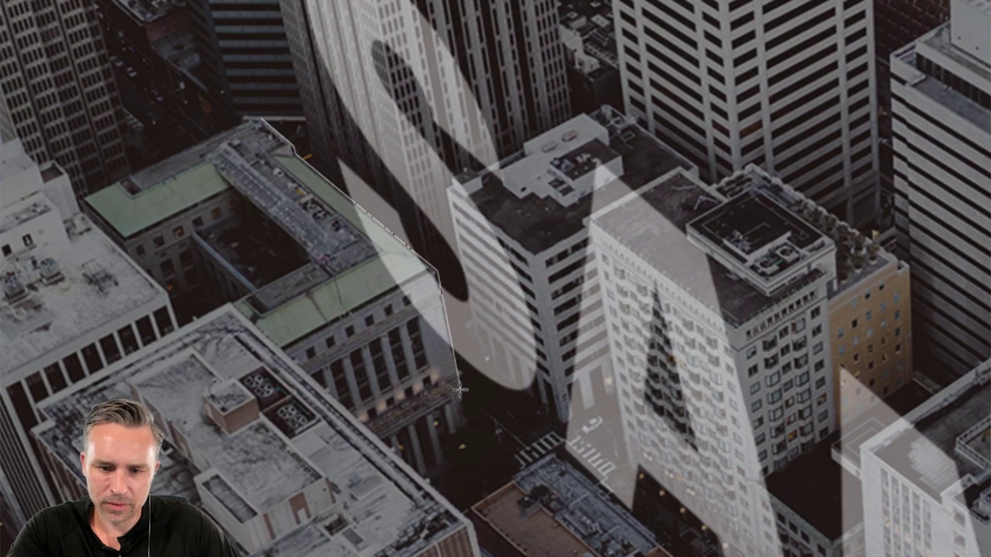
{"action": "left_click", "coordinate": [459, 391]}
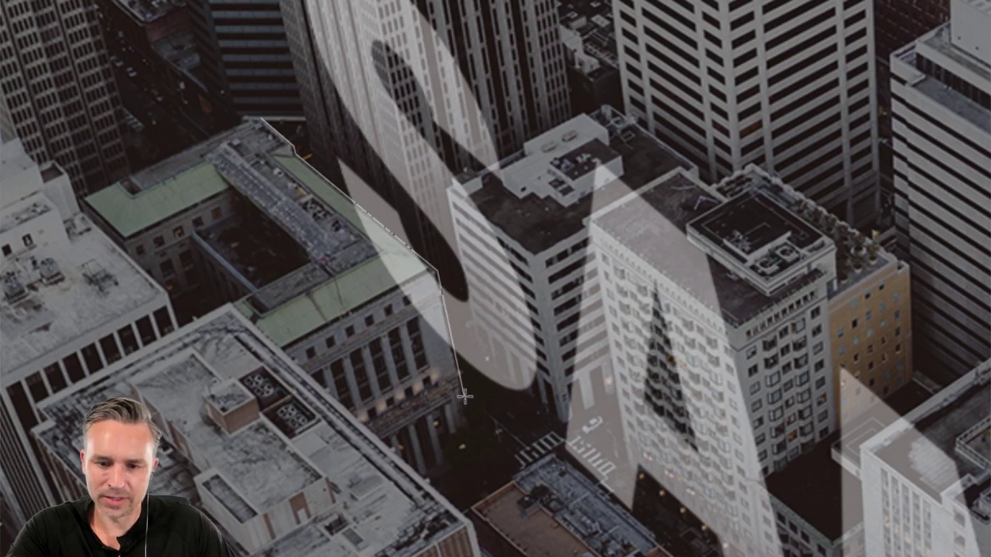
{"action": "left_click", "coordinate": [539, 461]}
{"action": "left_click", "coordinate": [557, 453]}
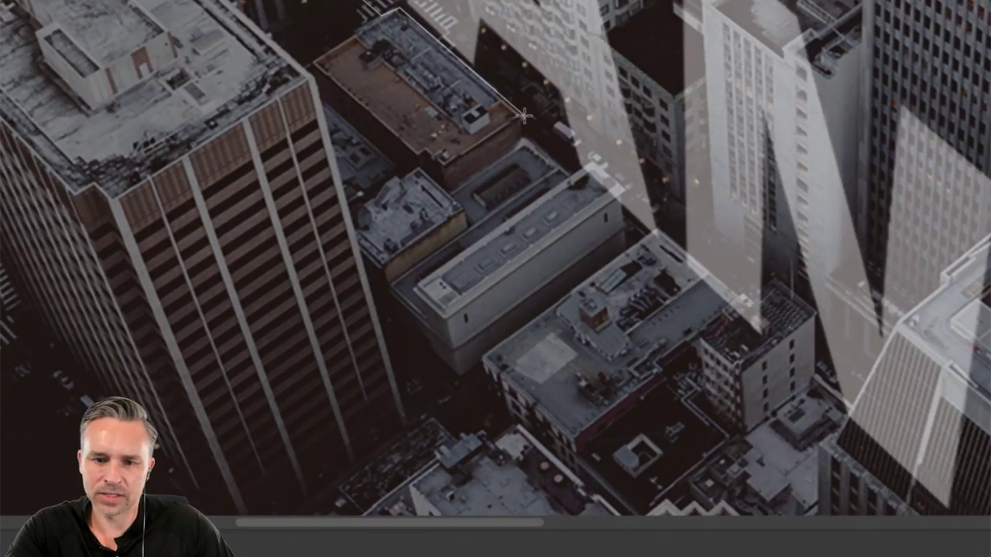
Continue the lasso outline past the brown-roofed building and the long low building to the far corner of the next flat roof
{"action": "left_click", "coordinate": [526, 136]}
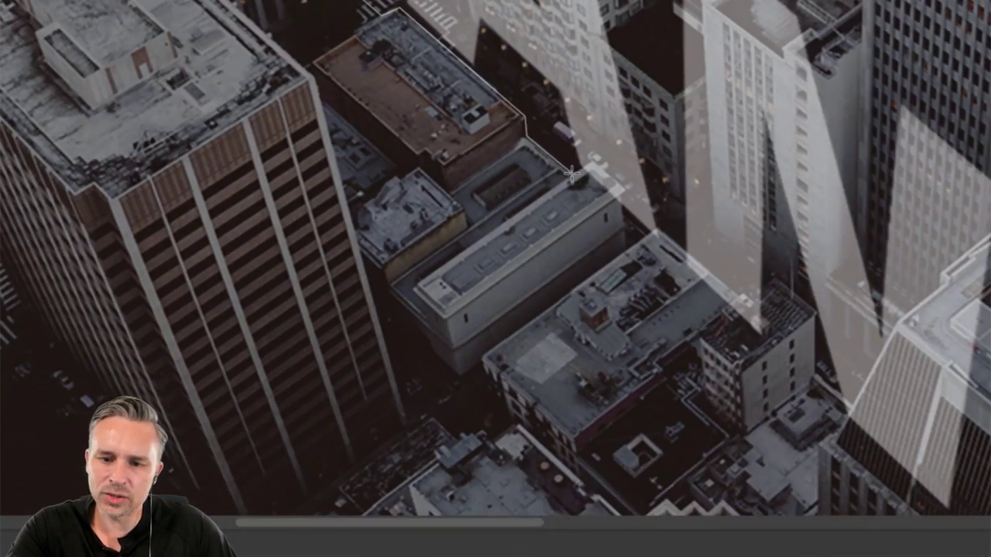
{"action": "left_click", "coordinate": [573, 172]}
{"action": "left_click", "coordinate": [595, 161]}
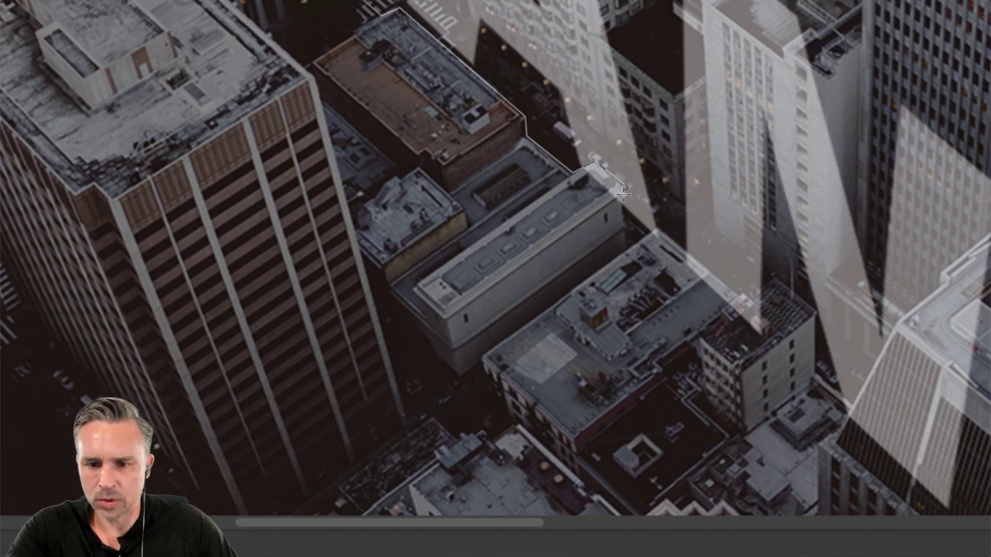
{"action": "left_click", "coordinate": [623, 189]}
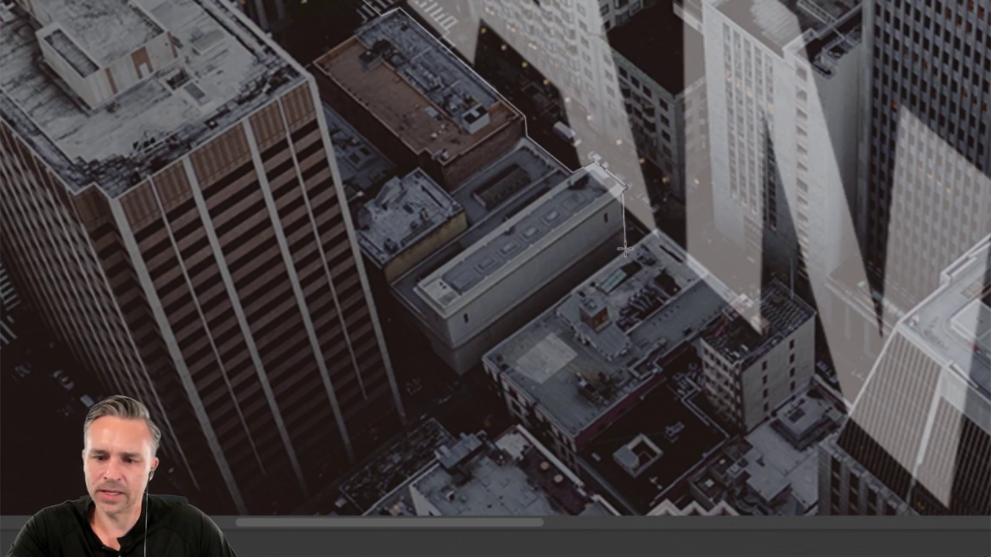
{"action": "left_click", "coordinate": [624, 249]}
{"action": "left_click", "coordinate": [656, 231]}
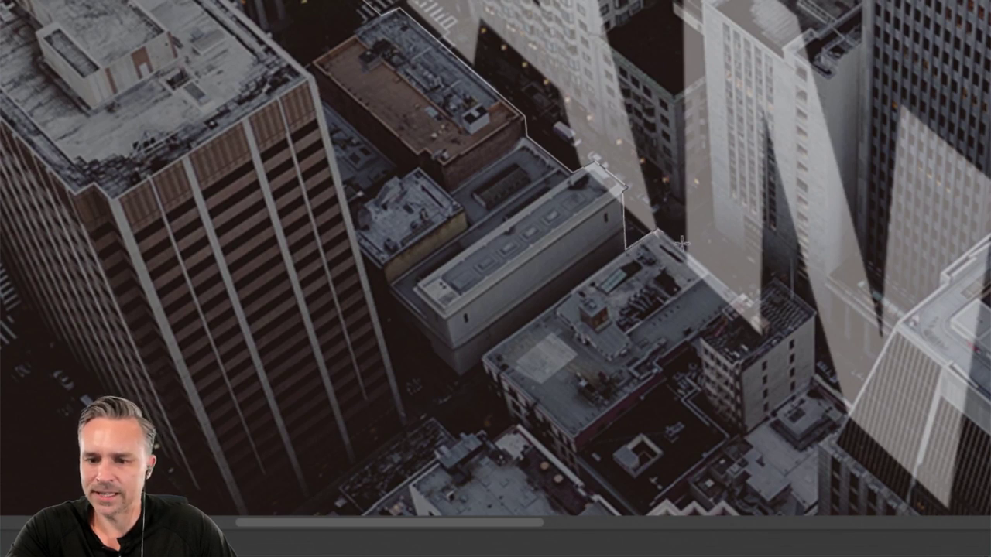
Extend the lasso outline along the flat roof and around the small adjoining building to the slanted tower's side
{"action": "left_click", "coordinate": [745, 295]}
{"action": "left_click", "coordinate": [776, 279]}
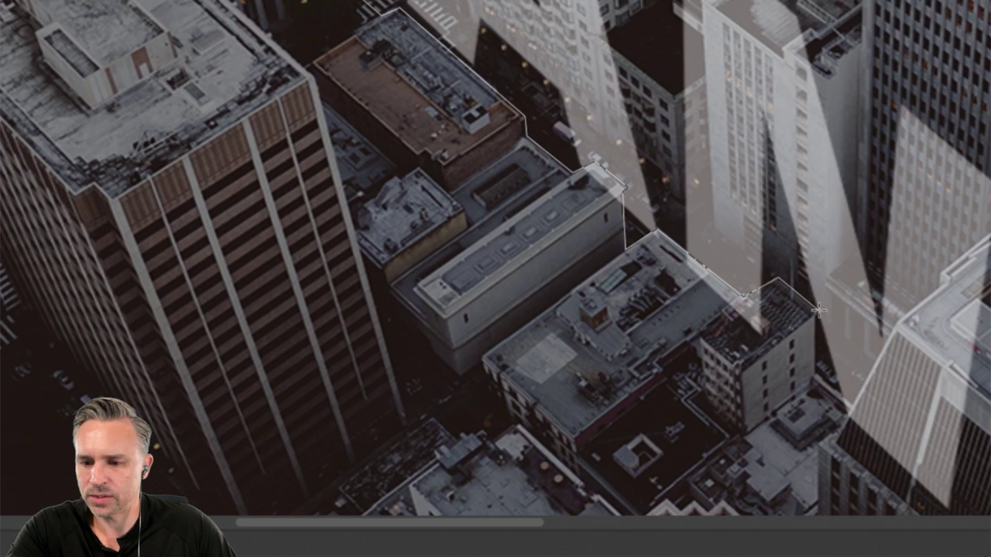
{"action": "left_click", "coordinate": [816, 310]}
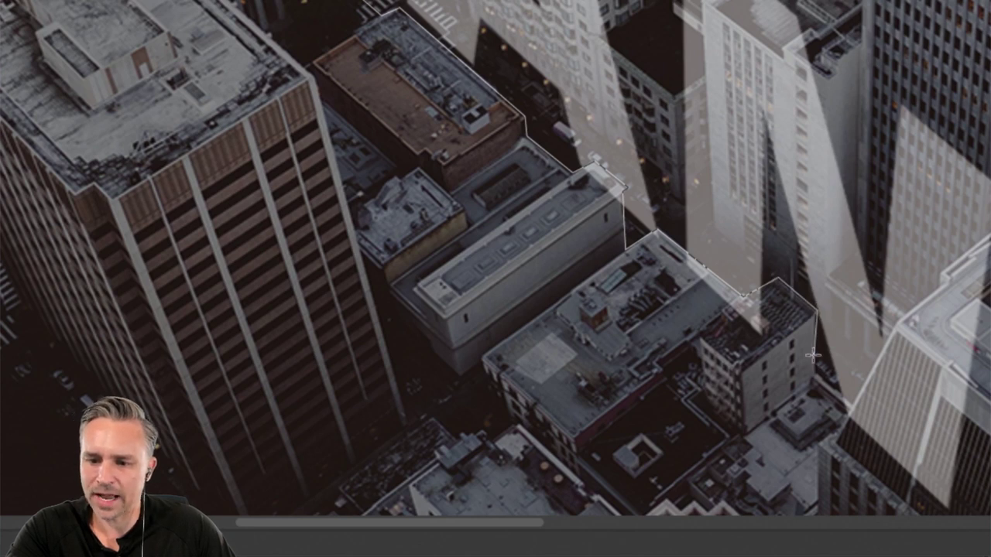
{"action": "left_click", "coordinate": [813, 376]}
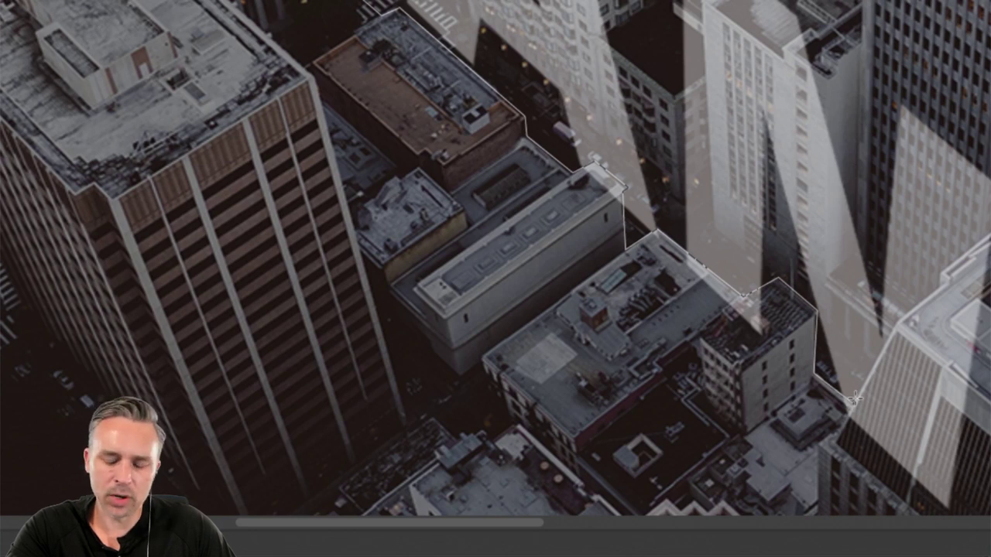
{"action": "left_click", "coordinate": [853, 400]}
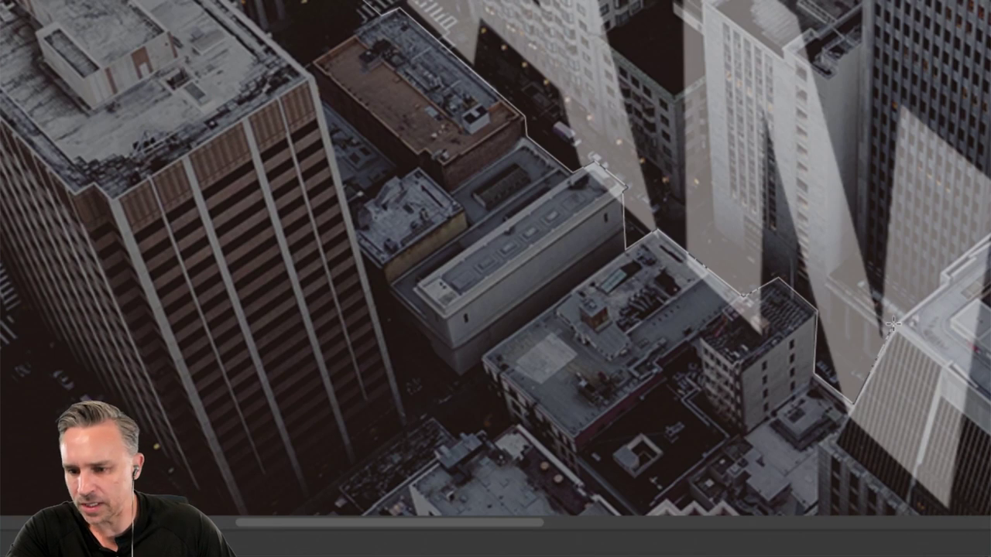
Continue the lasso outline along the slanted tower's stepped roof edge to its far corner and around the rooftop spire
{"action": "left_click", "coordinate": [893, 324]}
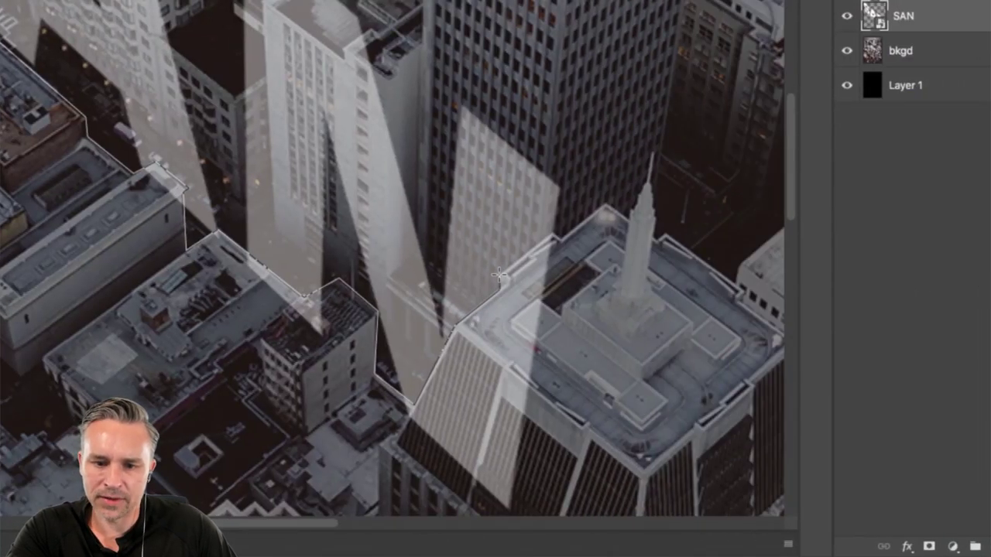
{"action": "left_click", "coordinate": [499, 275]}
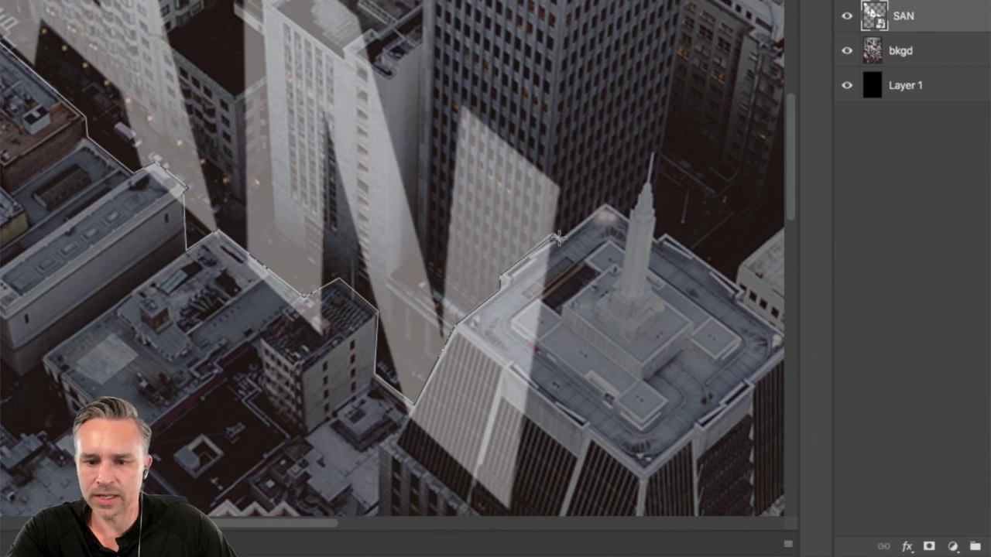
{"action": "left_click", "coordinate": [557, 236]}
{"action": "left_click", "coordinate": [606, 206]}
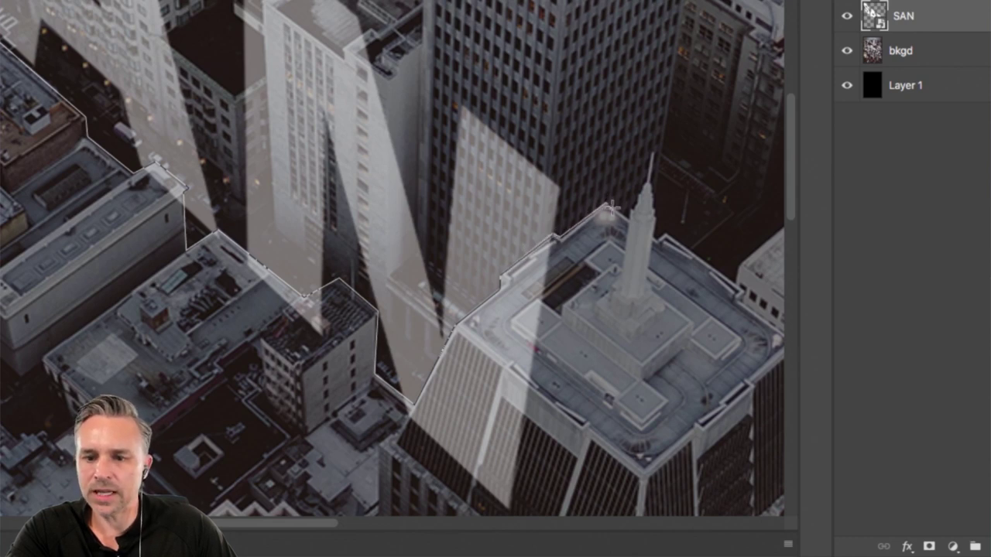
{"action": "left_click", "coordinate": [628, 218]}
{"action": "left_click", "coordinate": [635, 200]}
{"action": "left_click", "coordinate": [647, 183]}
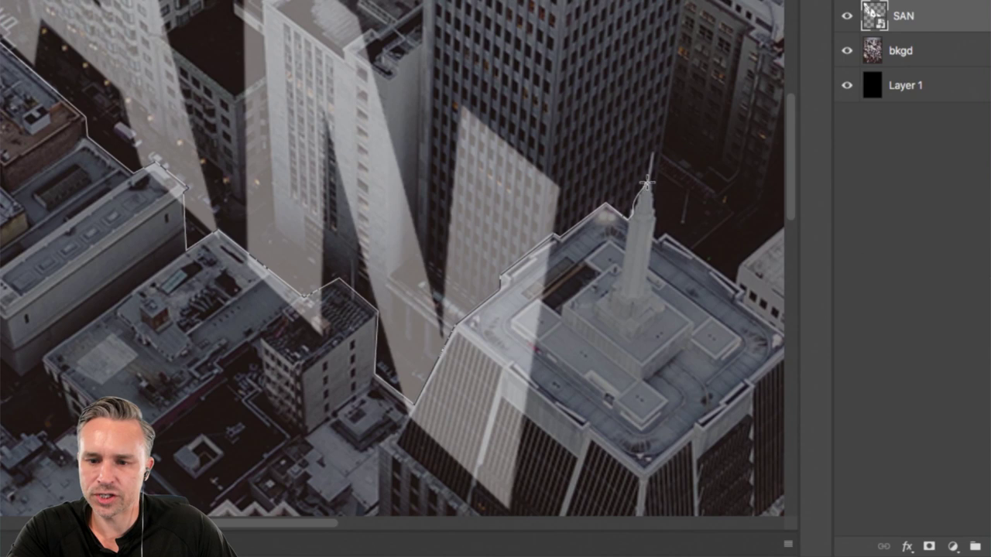
{"action": "left_click", "coordinate": [652, 203]}
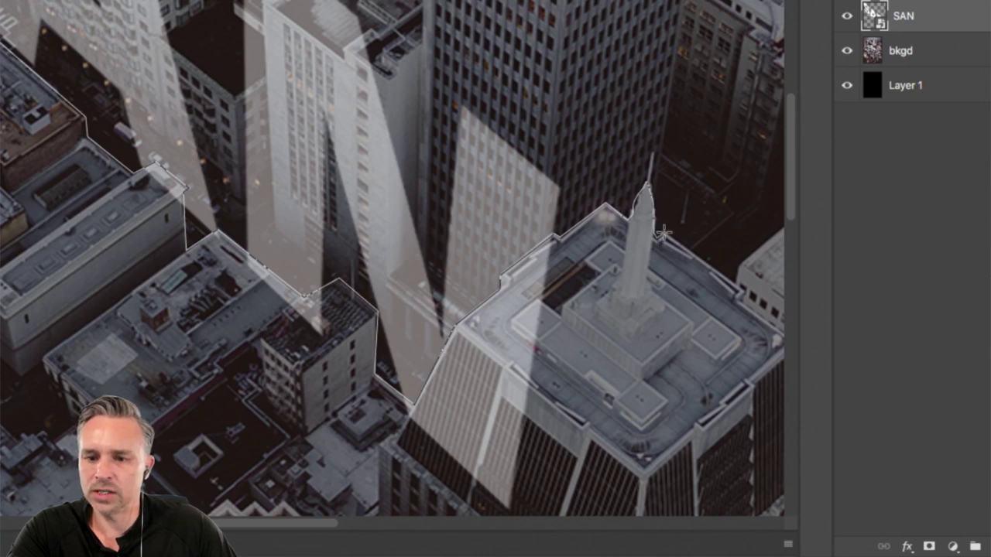
{"action": "left_click", "coordinate": [659, 234]}
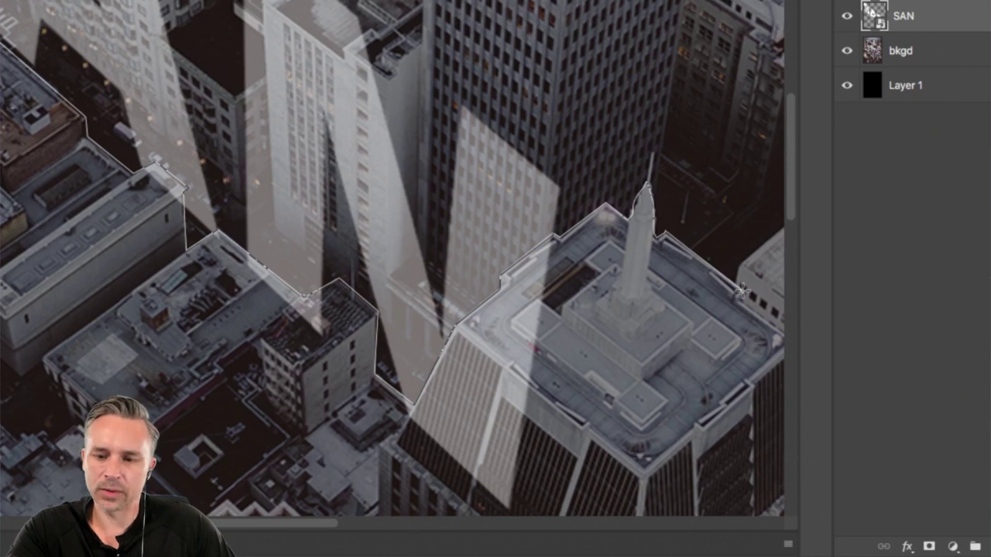
Extend the lasso outline along the rest of the tower's roof edge and down its side to the street
{"action": "left_click", "coordinate": [740, 292]}
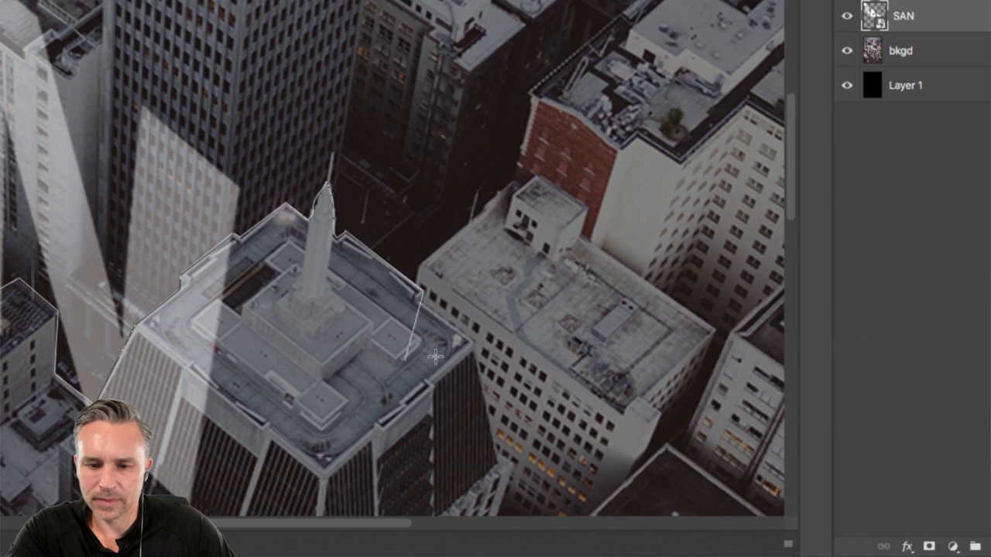
{"action": "left_click", "coordinate": [423, 300]}
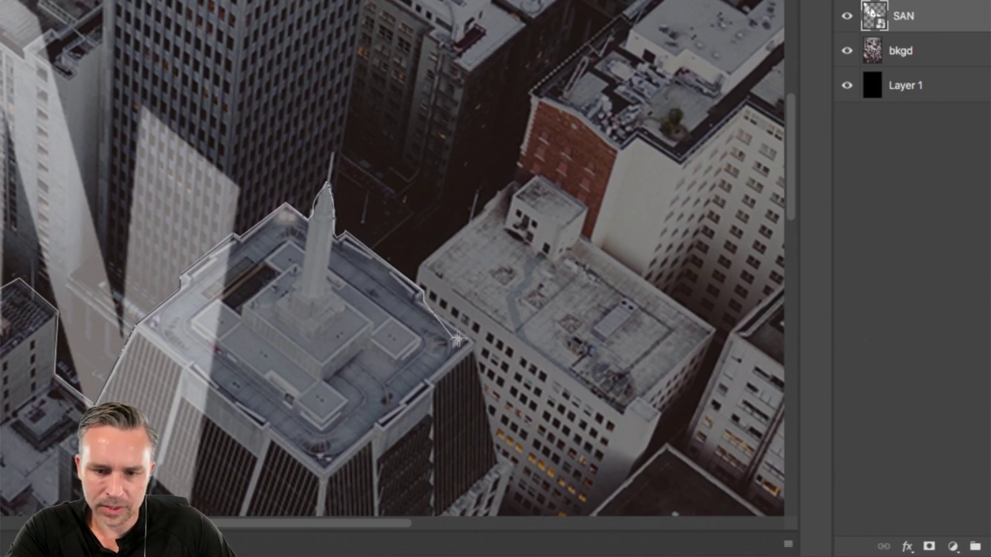
{"action": "left_click", "coordinate": [472, 340]}
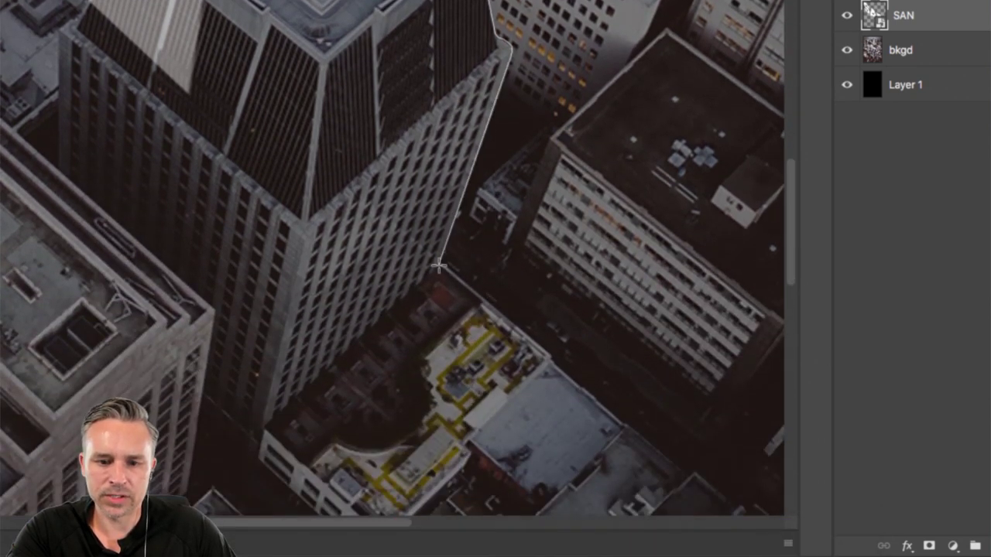
{"action": "left_click", "coordinate": [439, 263]}
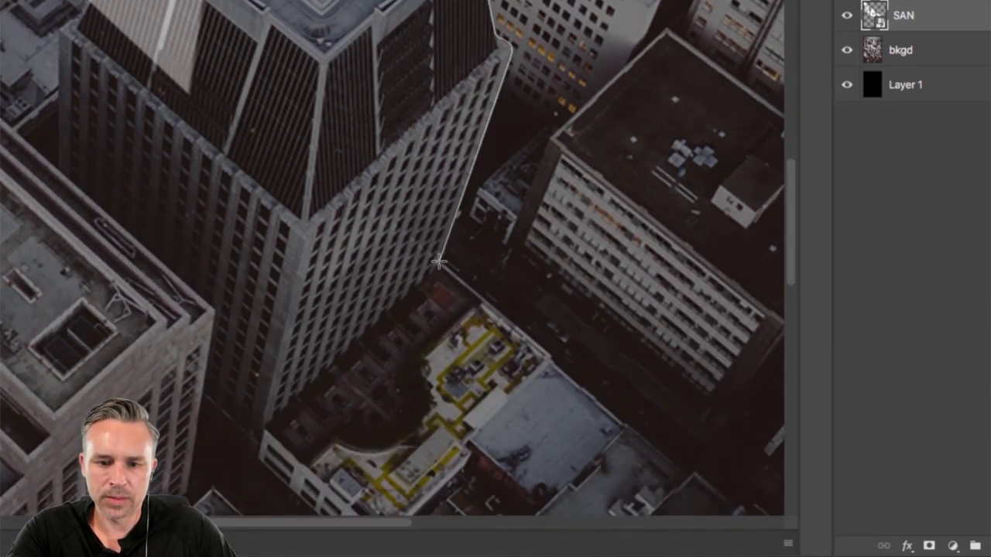
Carry the lasso outline past the yellow-marked rooftop, loosely around the foreground buildings, and close the selection at the green-roofed building
{"action": "left_click", "coordinate": [587, 394]}
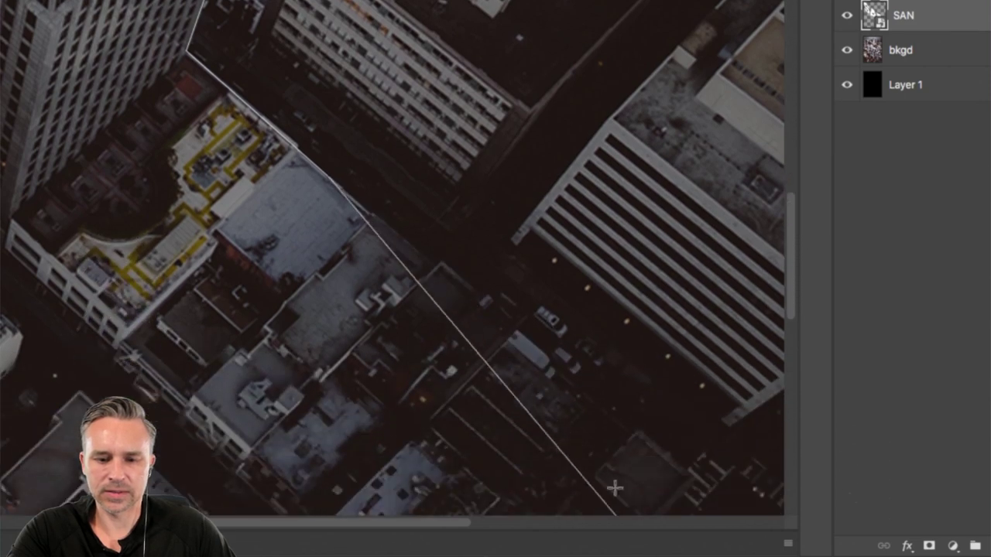
{"action": "left_click", "coordinate": [502, 297]}
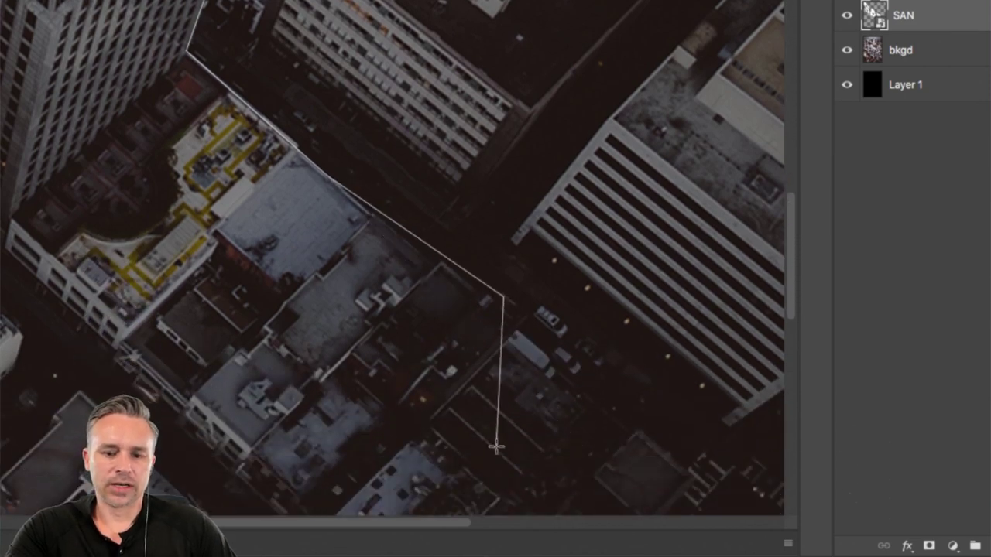
{"action": "left_click", "coordinate": [493, 459]}
{"action": "left_click", "coordinate": [245, 444]}
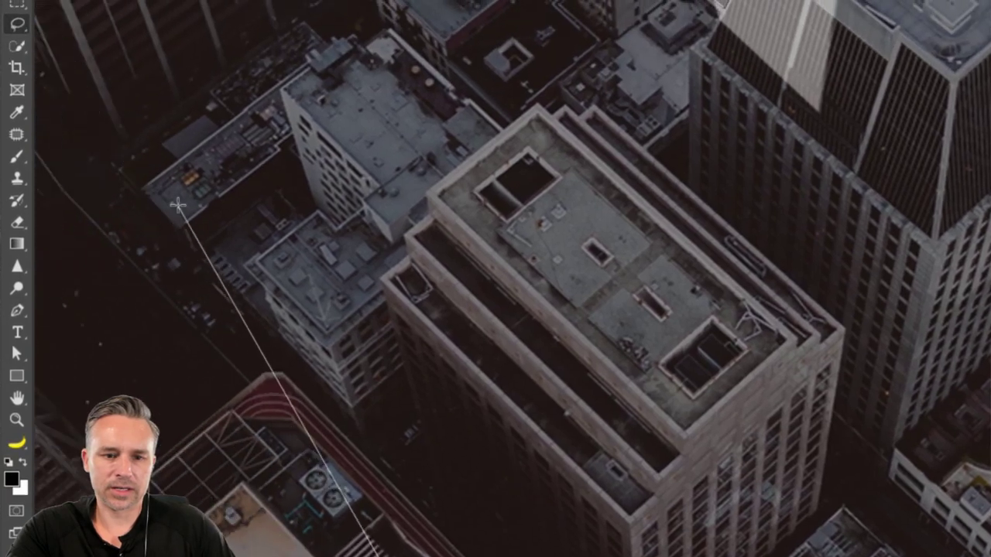
{"action": "left_click", "coordinate": [178, 206]}
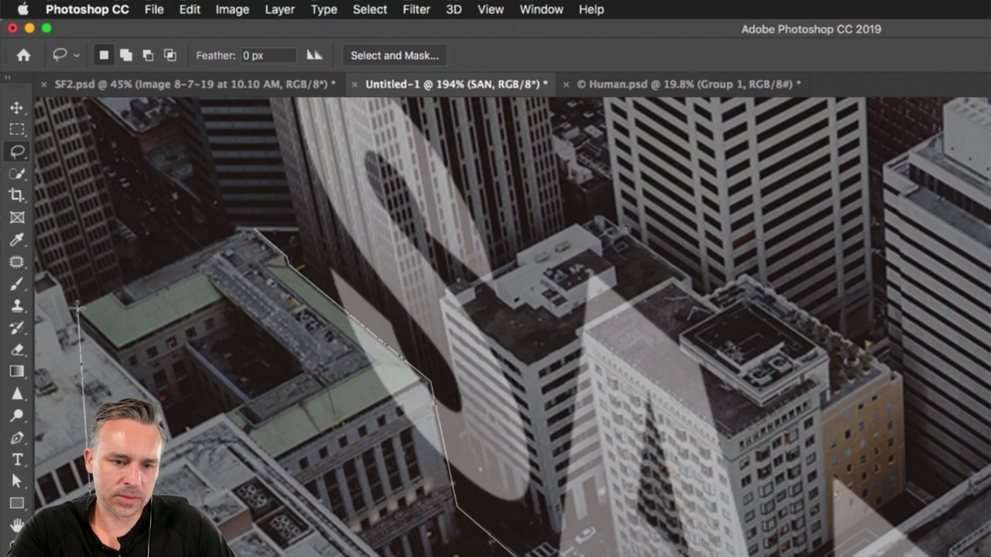
{"action": "double_click", "coordinate": [79, 312]}
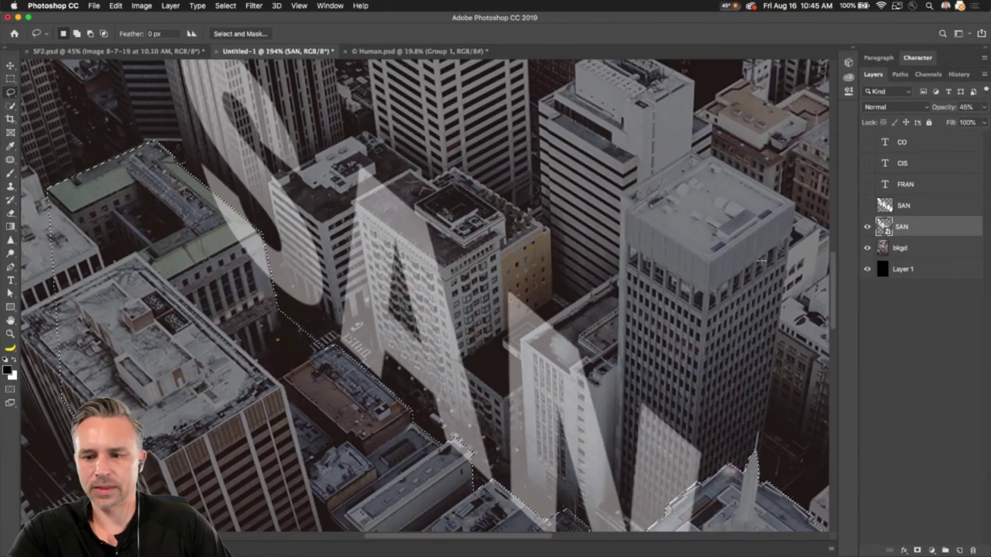
Hide the bkgd and Layer 1 layers and set the SAN smart object's opacity to 100%
{"action": "scroll", "coordinate": [485, 306], "scroll_direction": "down", "scroll_amount": 3}
{"action": "scroll", "coordinate": [485, 306], "scroll_direction": "down", "scroll_amount": 5}
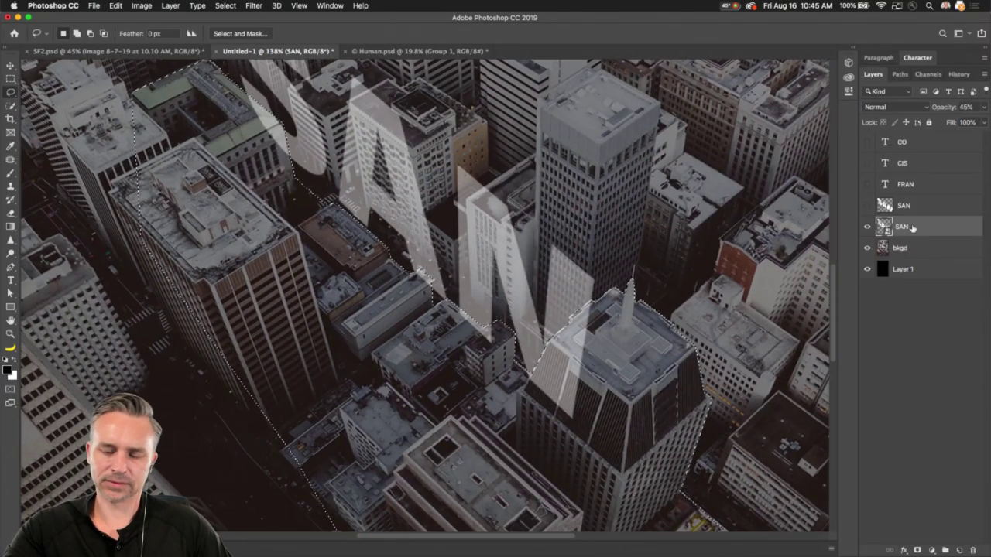
{"action": "left_click", "coordinate": [867, 248]}
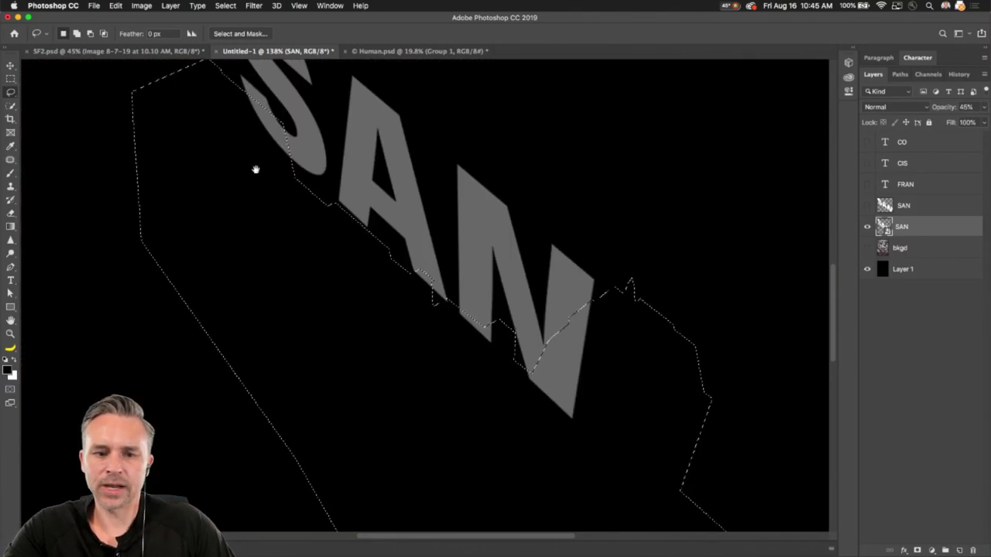
{"action": "scroll", "coordinate": [255, 166], "scroll_direction": "up", "scroll_amount": 3}
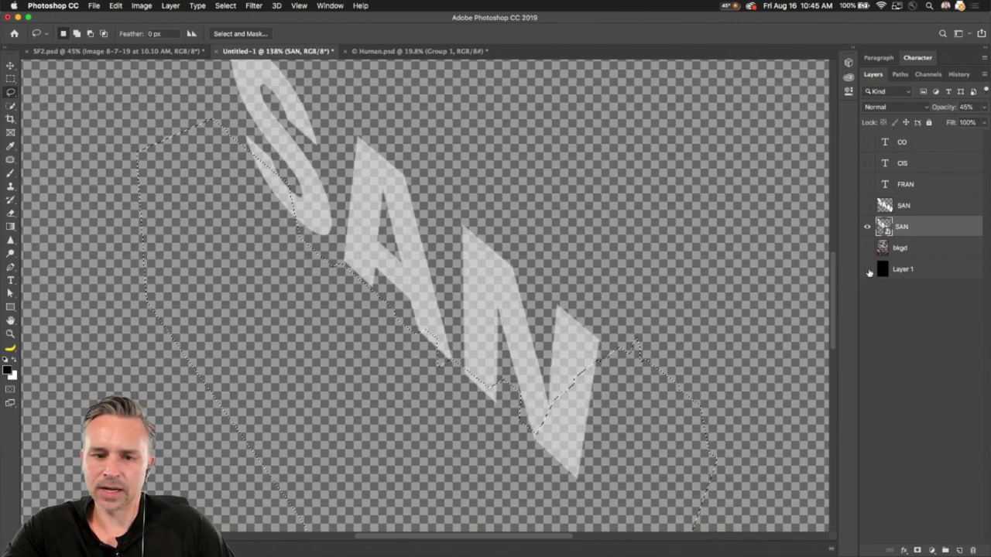
{"action": "left_click", "coordinate": [867, 269]}
{"action": "key", "text": "0"}
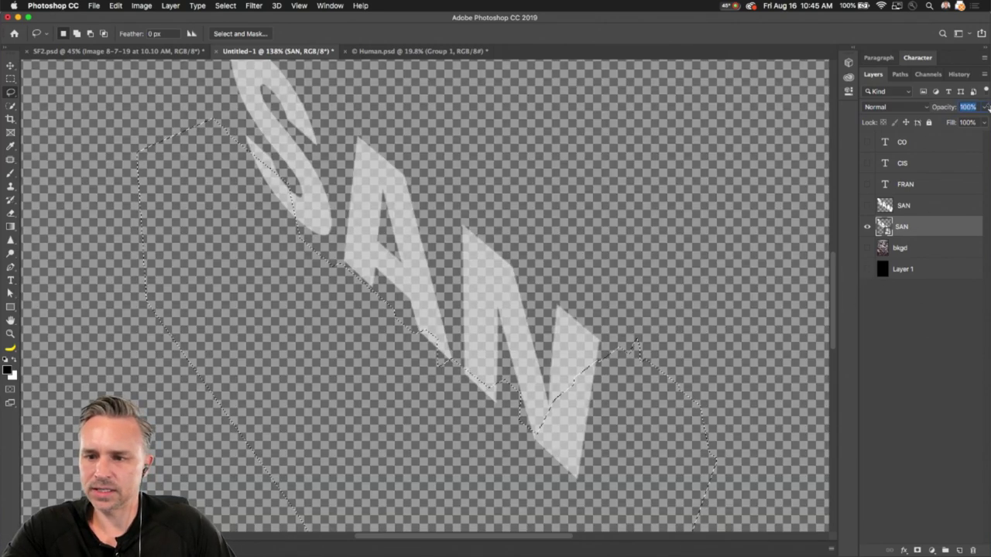
Try masking the SAN smart object so only the lassoed area shows, undoing the mask each time
{"action": "left_click", "coordinate": [916, 551]}
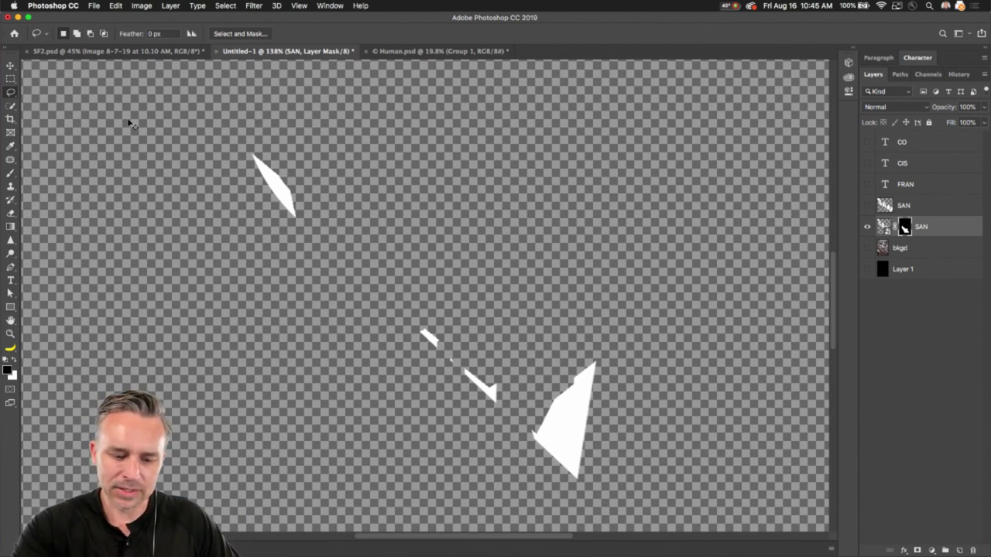
{"action": "key", "text": "super+z"}
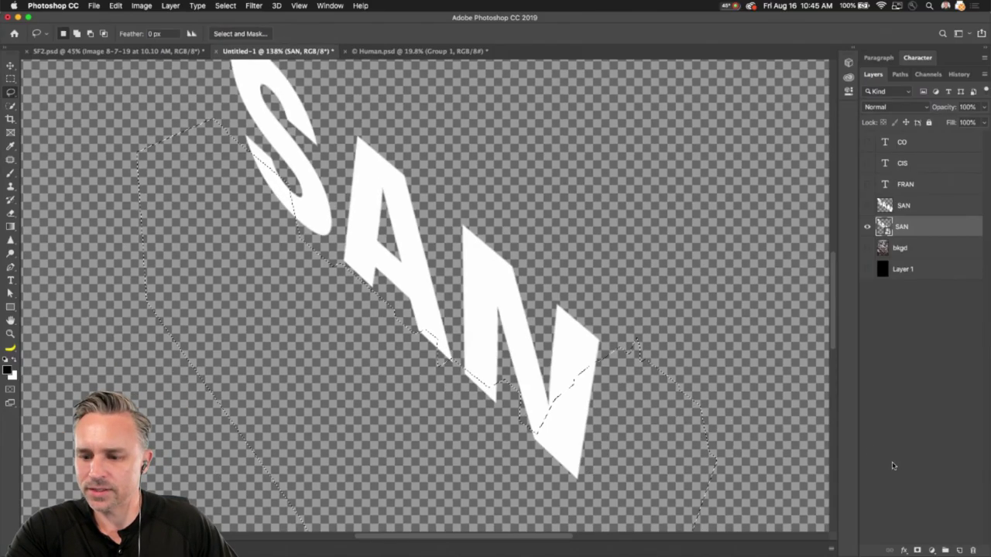
{"action": "left_click_drag", "start_coordinate": [873, 75], "coordinate": [615, 122]}
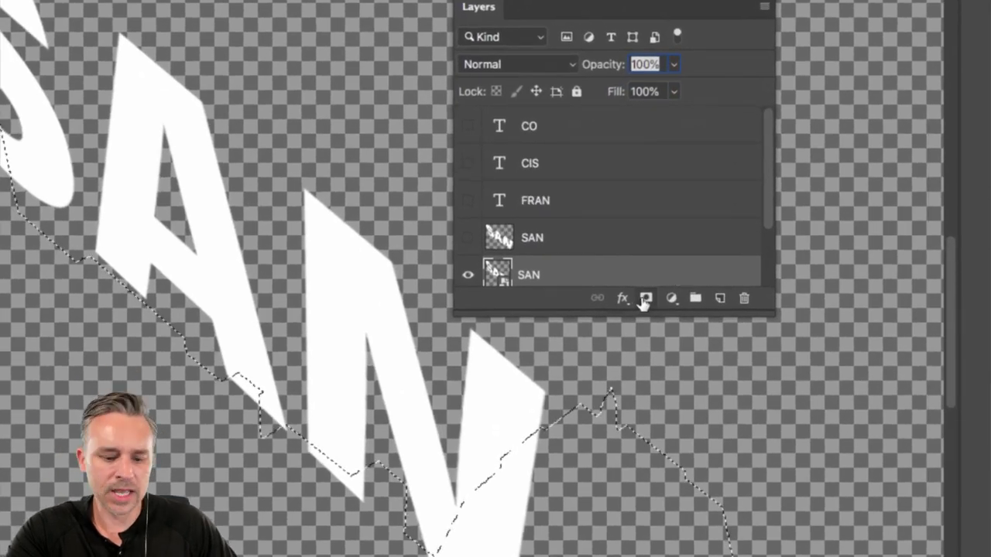
{"action": "left_click", "coordinate": [645, 298]}
{"action": "scroll", "coordinate": [531, 250], "scroll_direction": "down", "scroll_amount": 2}
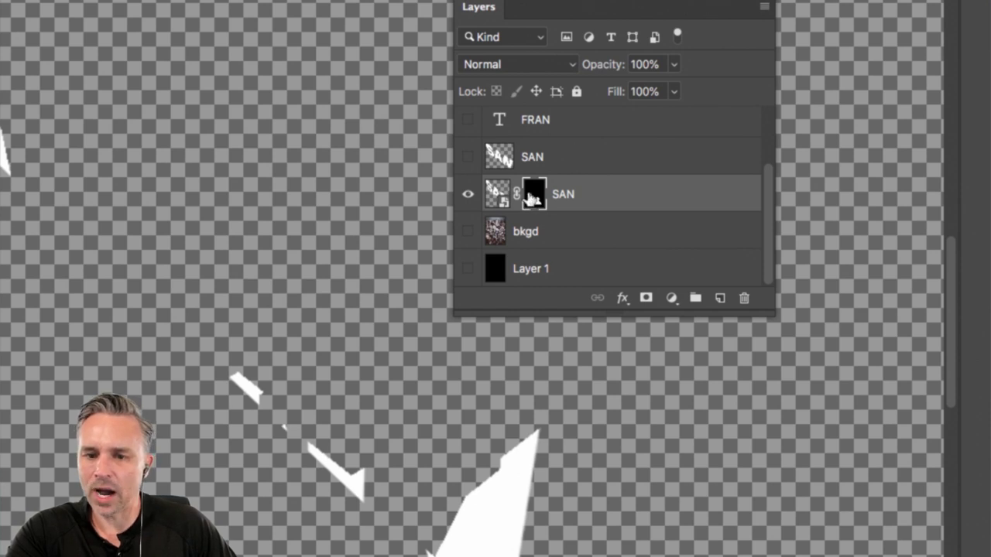
{"action": "key", "text": "super+z"}
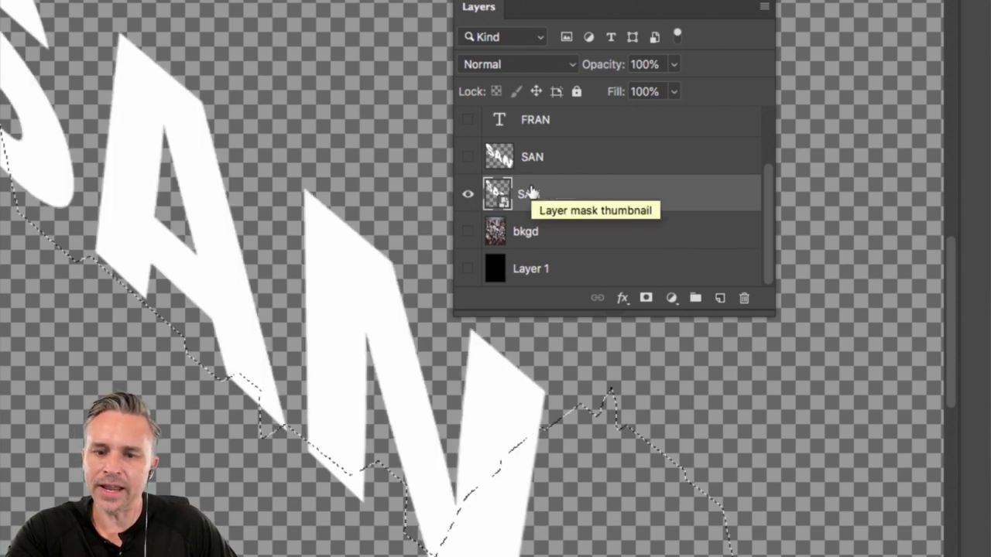
Add a layer mask that hides the lassoed area of the SAN smart object, and show Layer 1 and bkgd again
{"action": "left_click", "coordinate": [645, 299]}
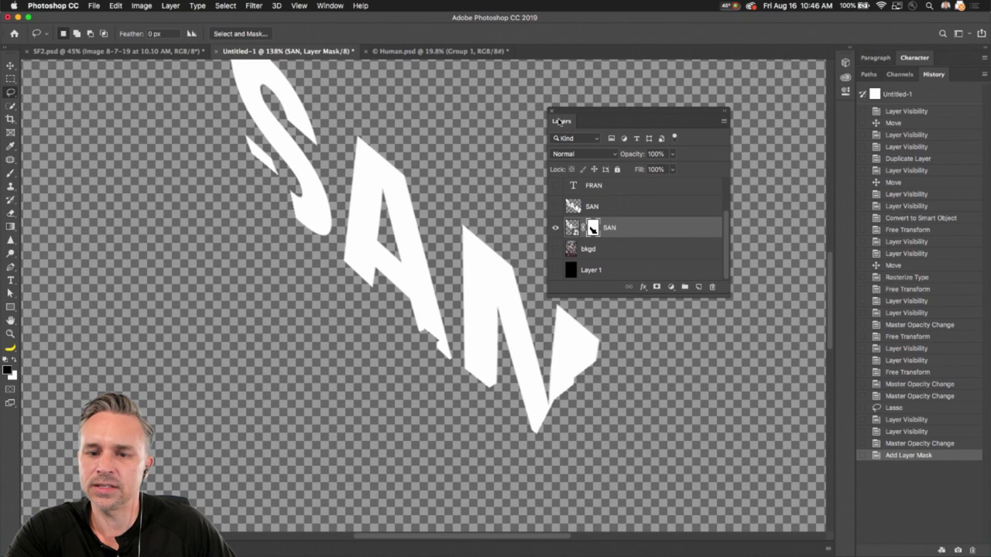
{"action": "left_click_drag", "start_coordinate": [558, 121], "coordinate": [887, 78]}
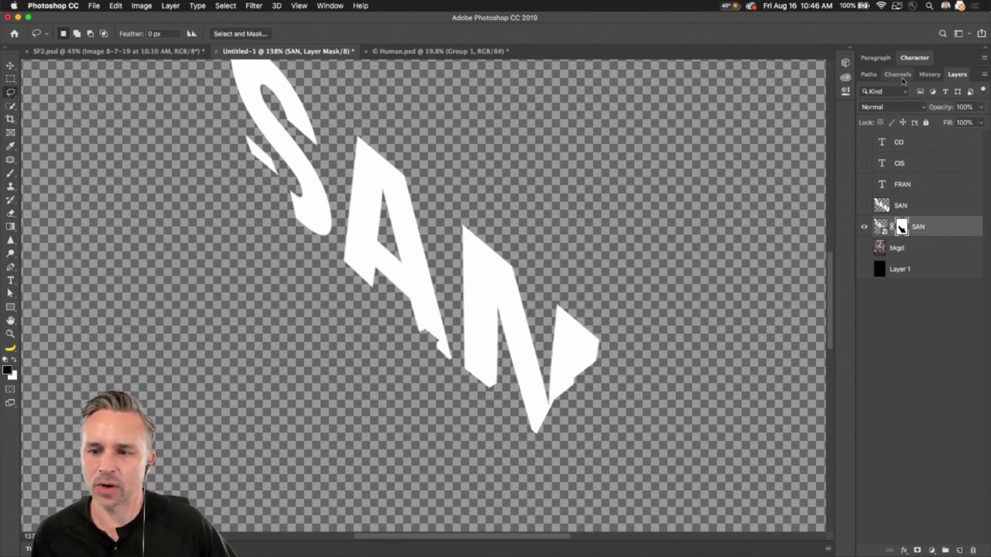
{"action": "left_click", "coordinate": [864, 269]}
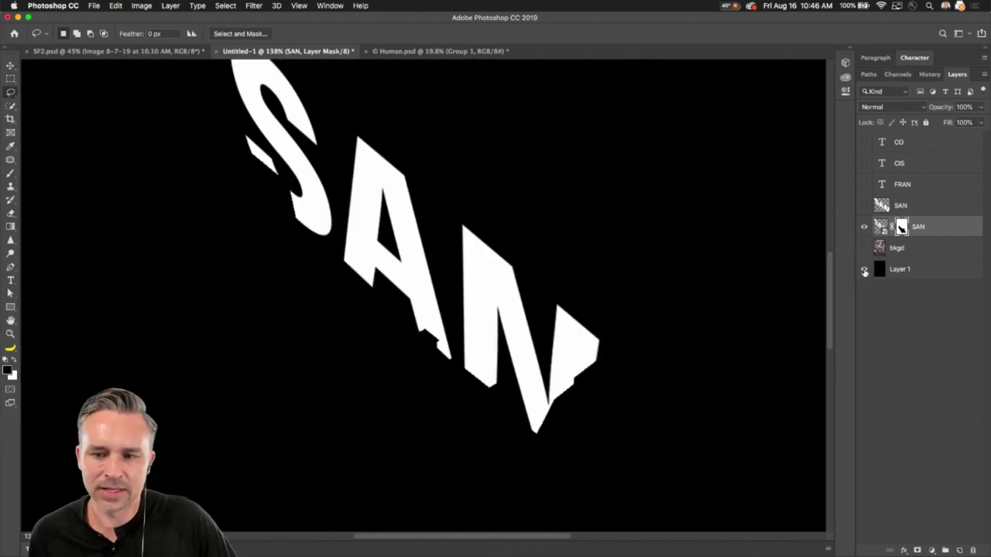
{"action": "left_click", "coordinate": [865, 247]}
Set the bkgd layer's opacity to 100%
{"action": "left_click", "coordinate": [901, 252]}
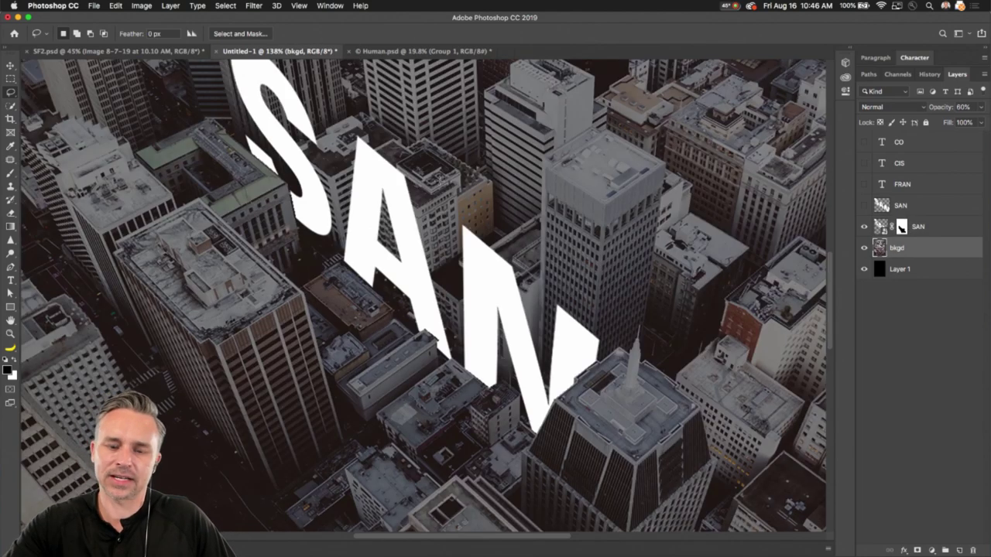
{"action": "key", "text": "super+0"}
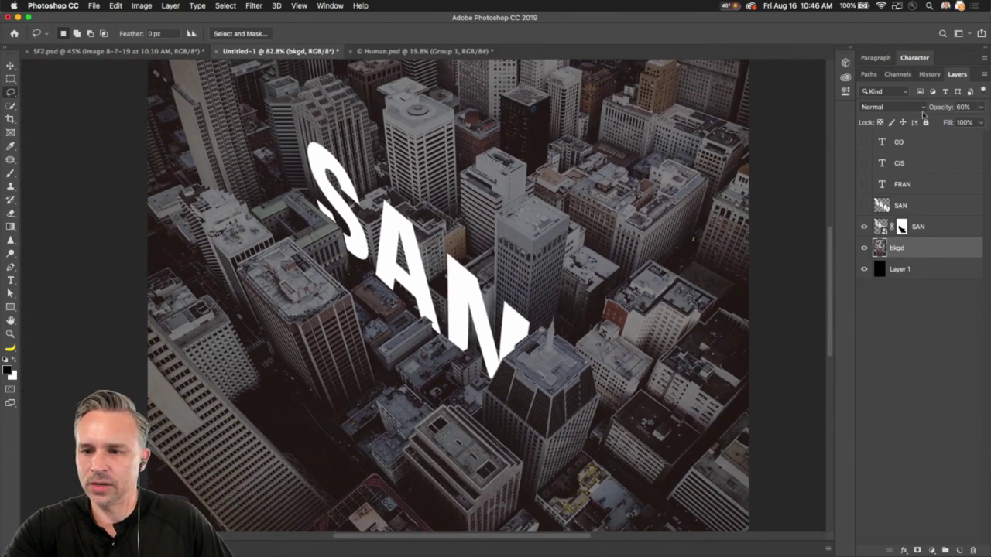
{"action": "type", "text": "100"}
{"action": "key", "text": "Return"}
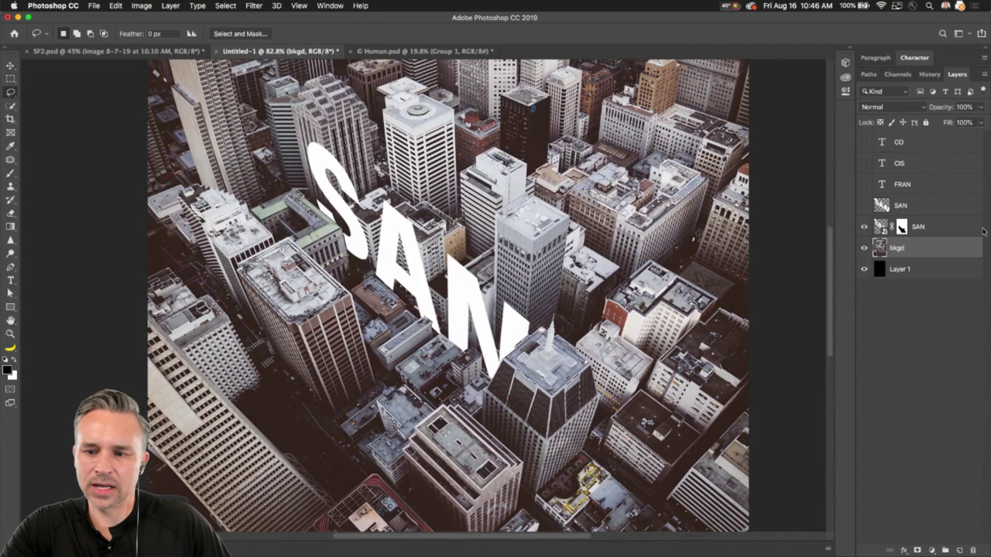
Show the FRAN text layer, complete its text to FRANCISCO, and move it down across the lower part of the poster
{"action": "left_click", "coordinate": [863, 184]}
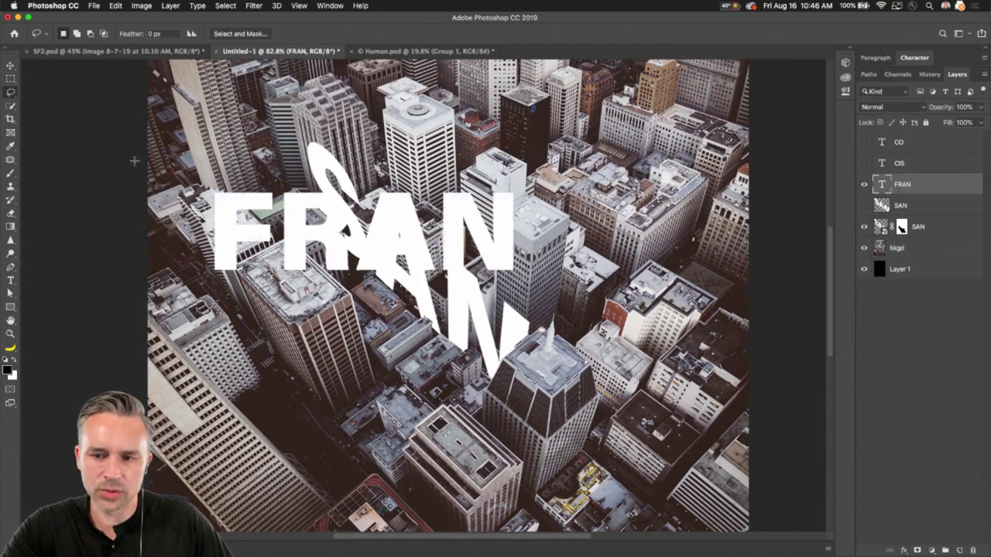
{"action": "left_click", "coordinate": [10, 280]}
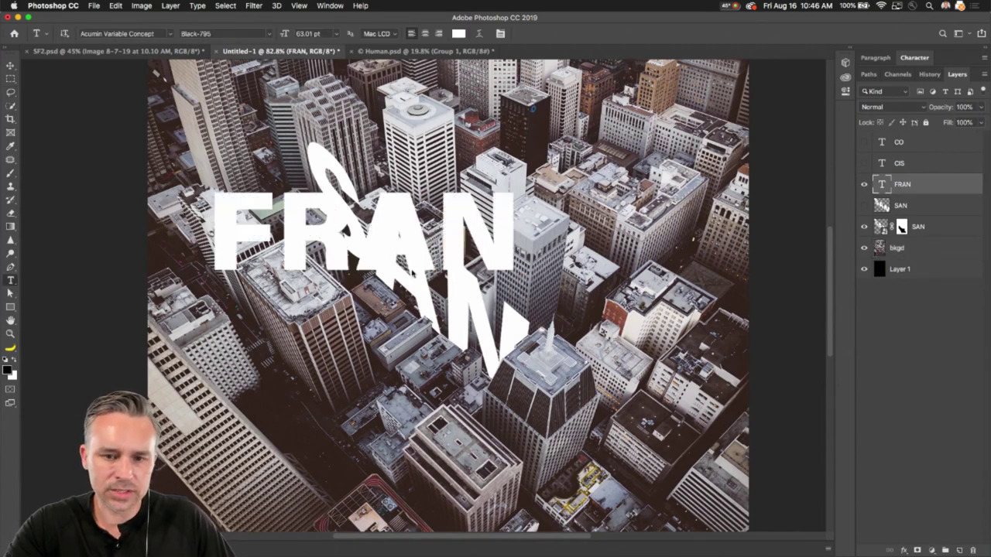
{"action": "left_click", "coordinate": [510, 220]}
{"action": "type", "text": "CIS"}
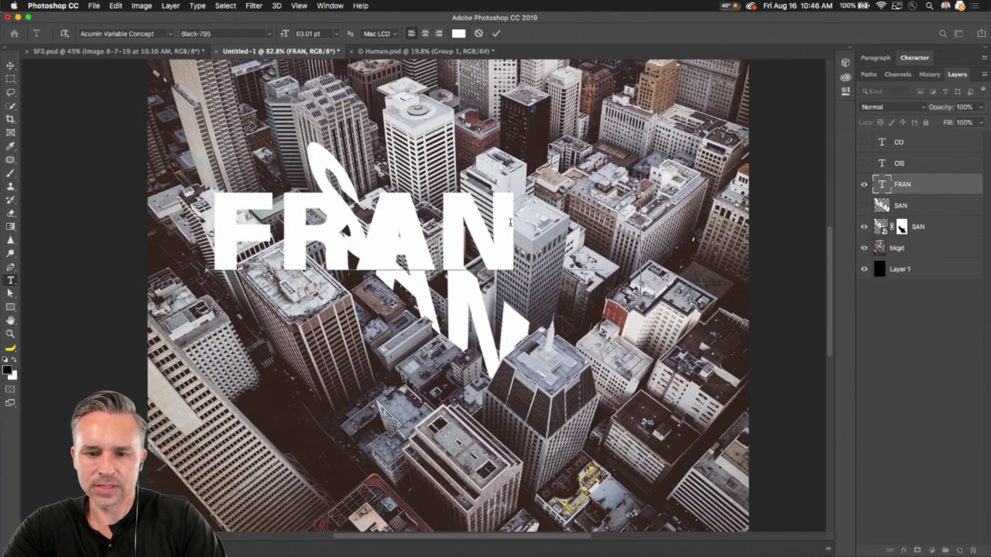
{"action": "type", "text": "O"}
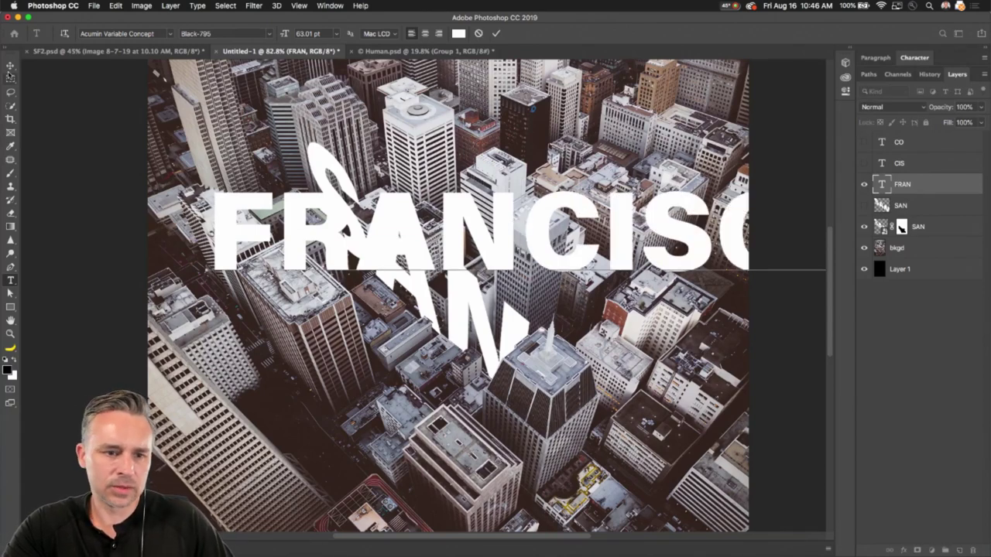
{"action": "left_click", "coordinate": [10, 65]}
{"action": "left_click_drag", "start_coordinate": [277, 193], "coordinate": [172, 420]}
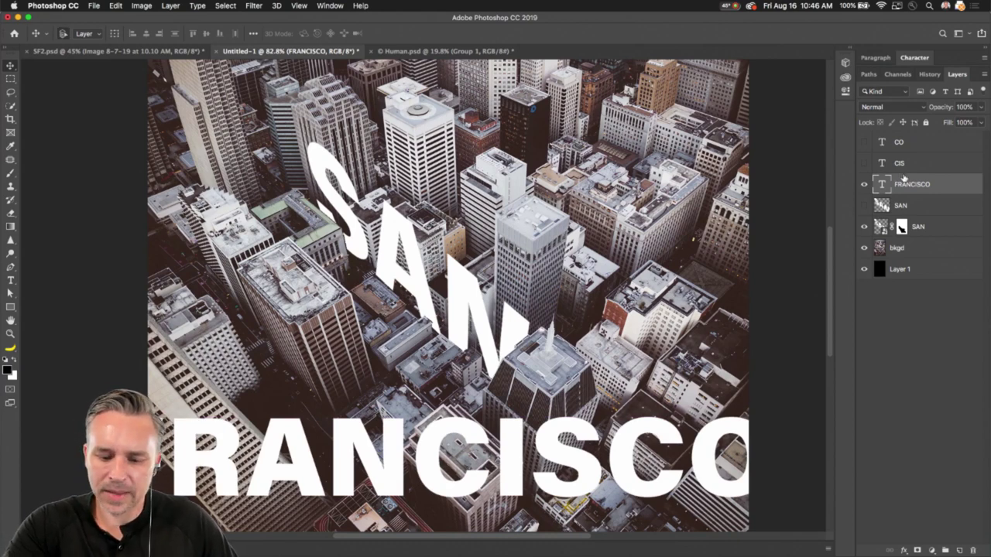
Duplicate the FRANCISCO text layer, hide the original, and move the copy up across the top of the SAN lettering
{"action": "key", "text": "super+j"}
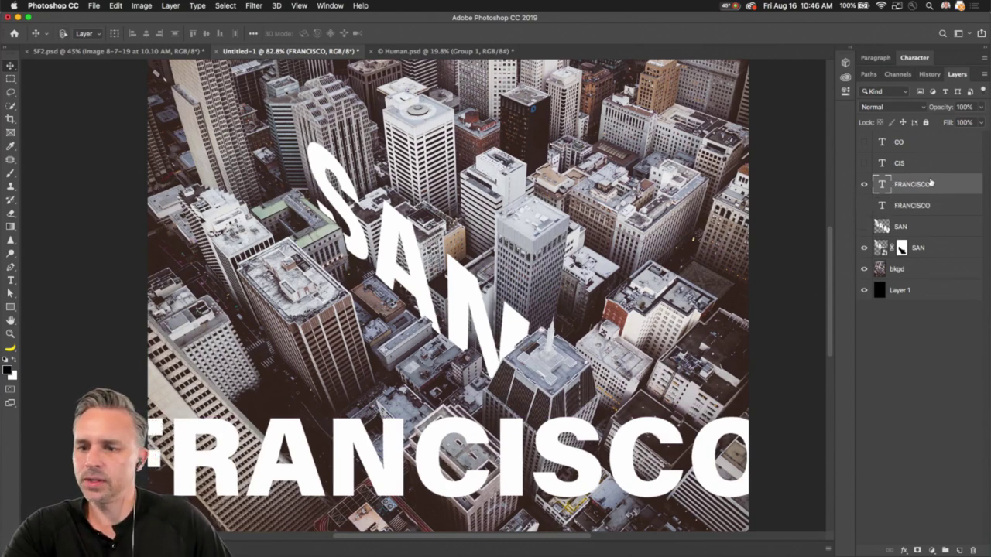
{"action": "left_click_drag", "start_coordinate": [400, 420], "coordinate": [382, 258]}
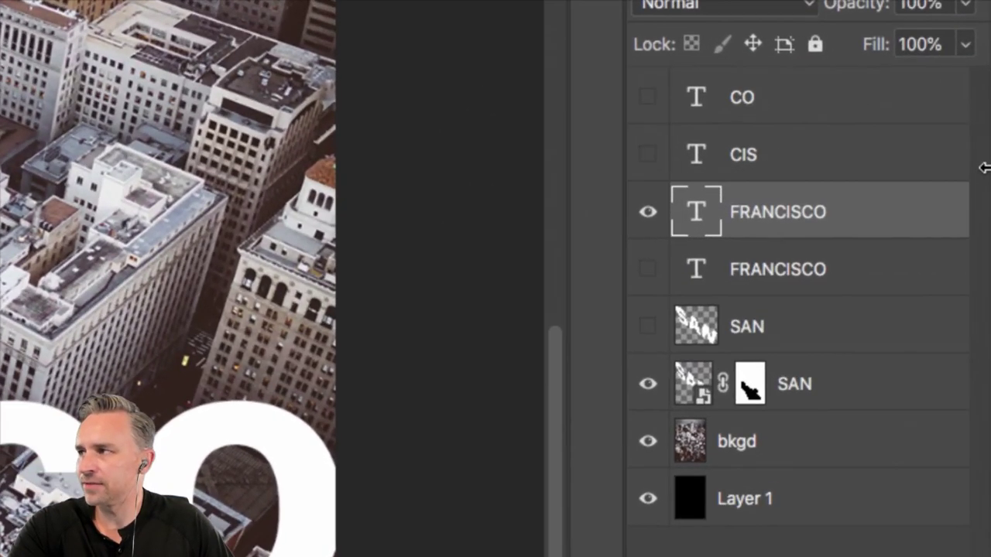
{"action": "left_click_drag", "start_coordinate": [802, 271], "coordinate": [813, 208]}
{"action": "left_click", "coordinate": [814, 210]}
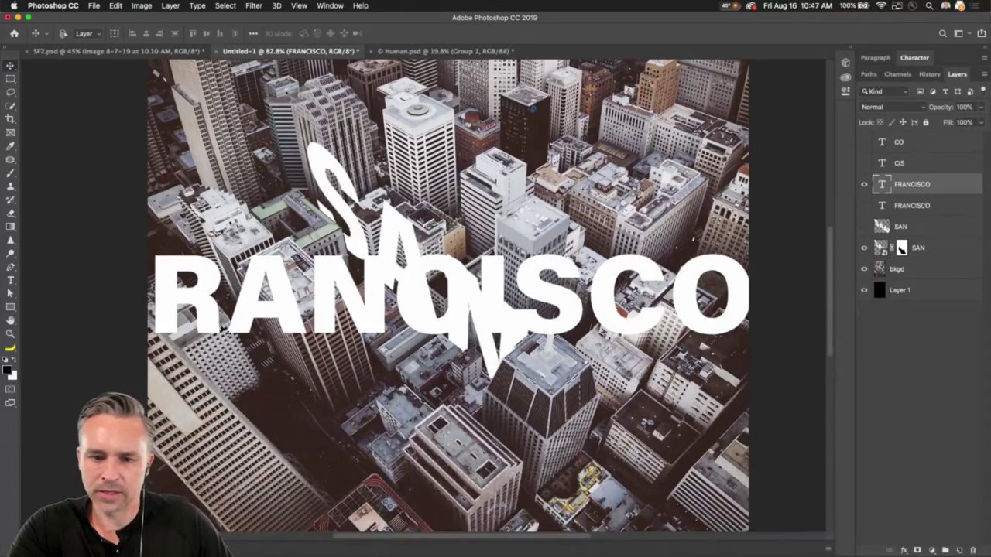
{"action": "left_click_drag", "start_coordinate": [208, 321], "coordinate": [250, 226]}
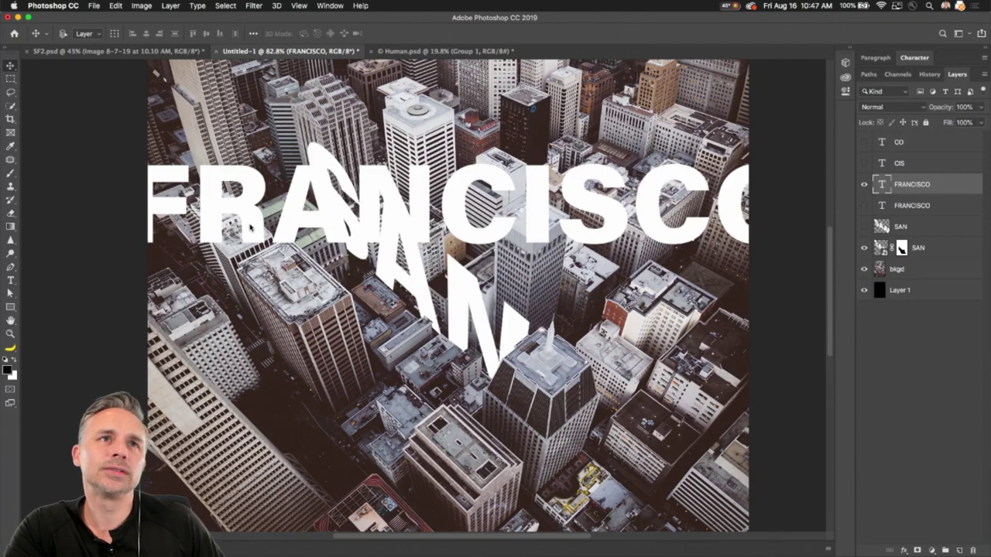
{"action": "mouse_move", "coordinate": [255, 234]}
{"action": "left_mouse_down"}
{"action": "mouse_move", "coordinate": [254, 303]}
{"action": "mouse_move", "coordinate": [293, 187]}
{"action": "mouse_move", "coordinate": [263, 284]}
{"action": "mouse_move", "coordinate": [256, 219]}
{"action": "left_mouse_up"}
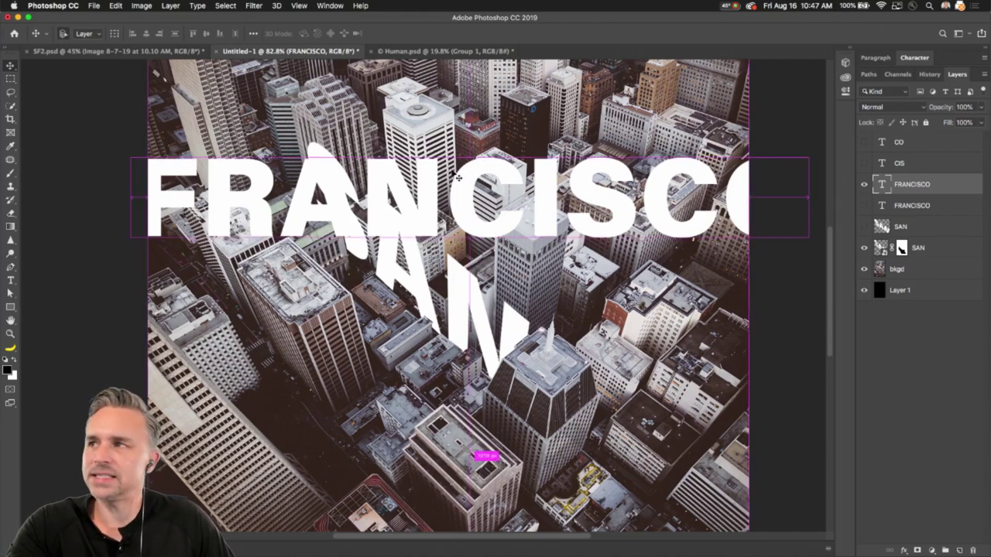
Set the bkgd layer's opacity to 61% and reselect the visible FRANCISCO text layer
{"action": "left_click", "coordinate": [914, 271]}
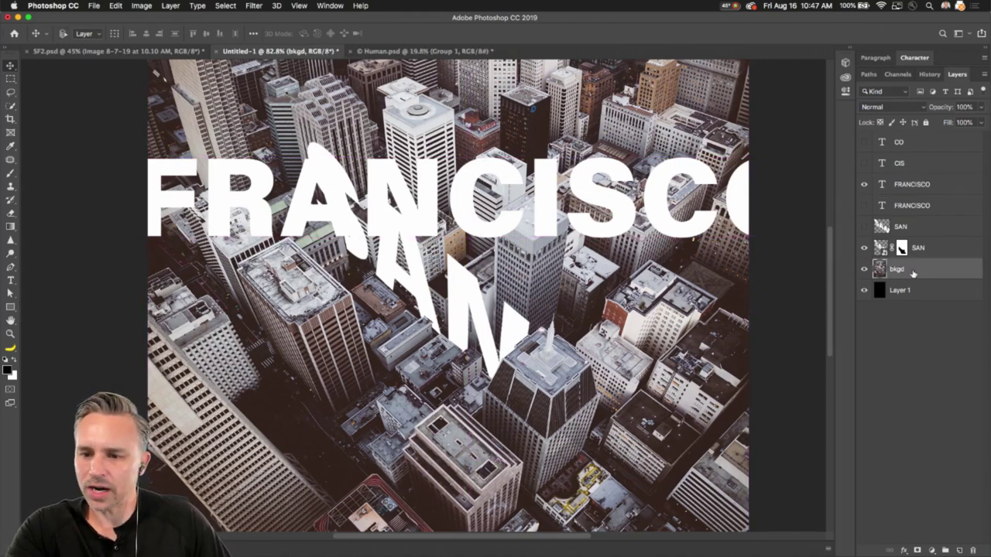
{"action": "left_click_drag", "start_coordinate": [937, 109], "coordinate": [915, 112]}
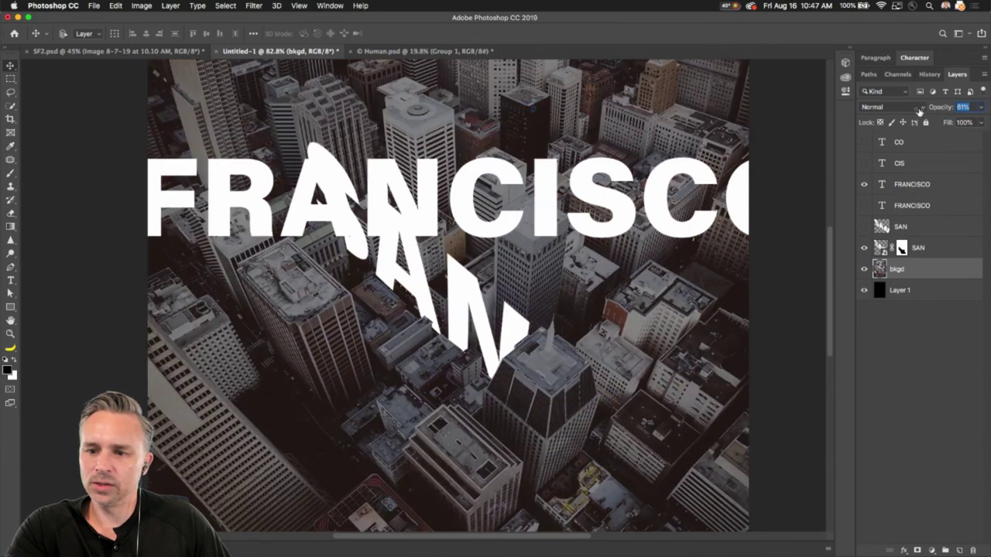
{"action": "left_click", "coordinate": [928, 184]}
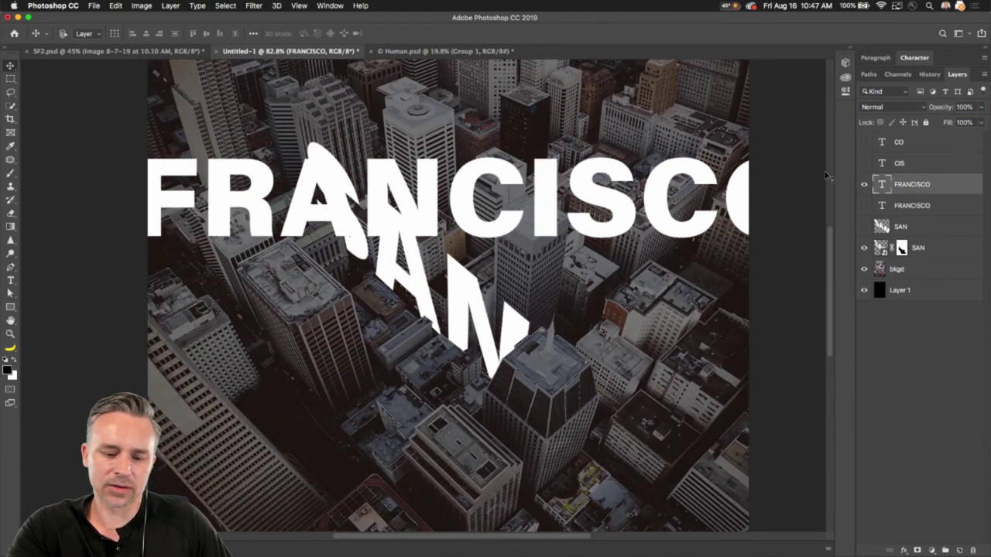
{"action": "key", "text": "ctrl+t"}
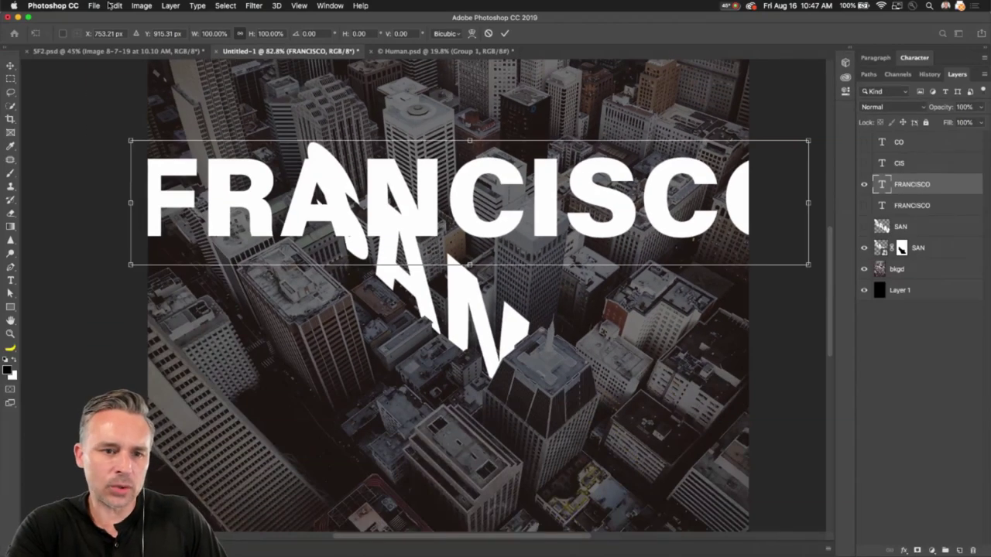
{"action": "left_click", "coordinate": [115, 5]}
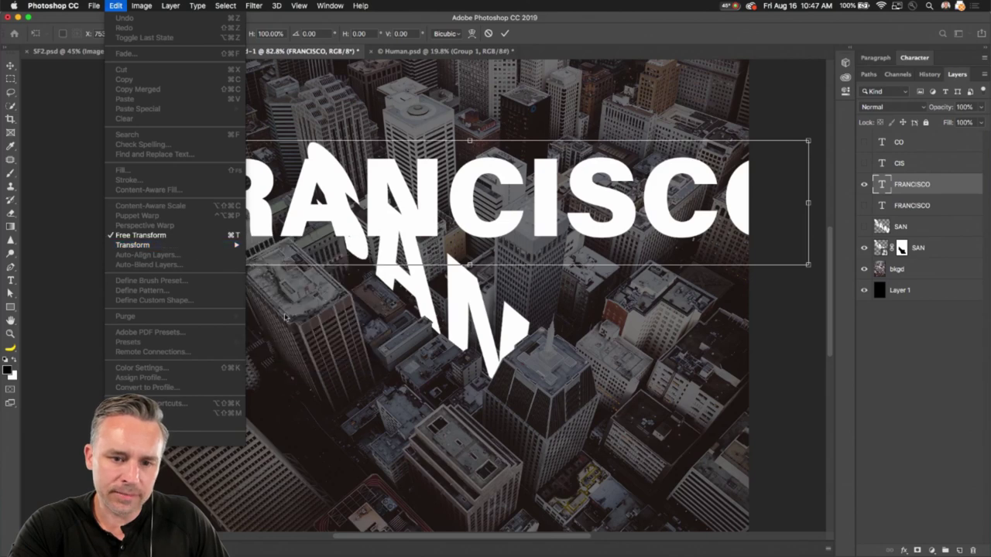
{"action": "left_click", "coordinate": [397, 208]}
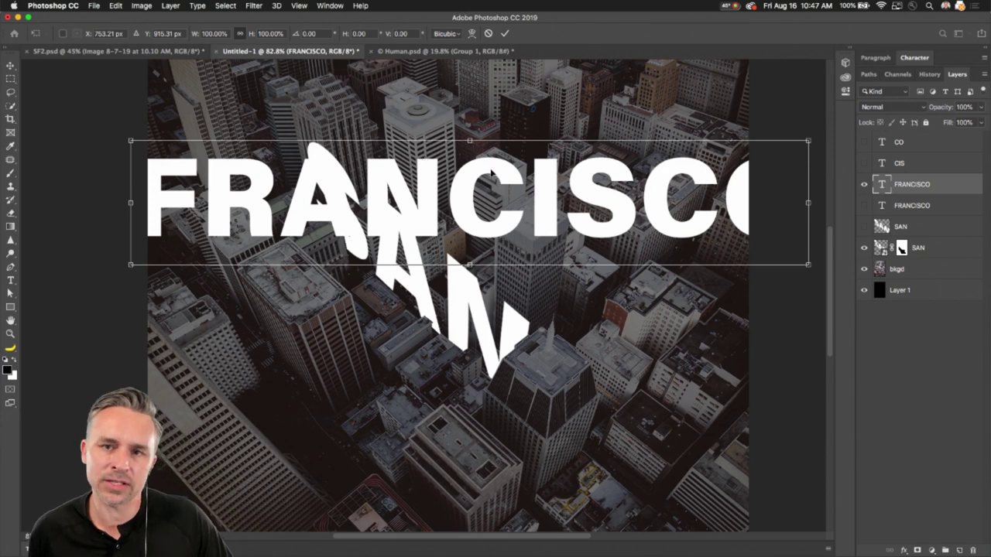
{"action": "right_click", "coordinate": [543, 178]}
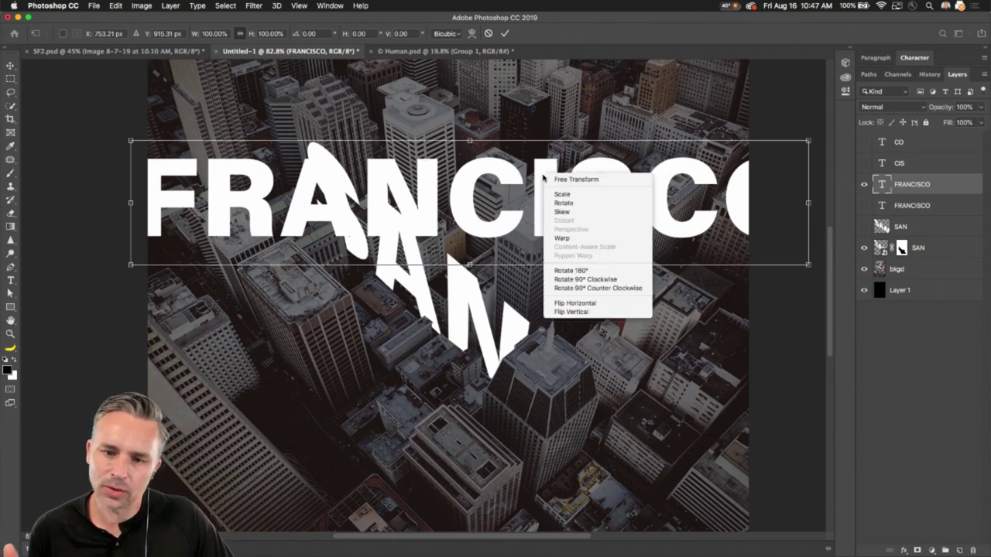
{"action": "left_click", "coordinate": [531, 172]}
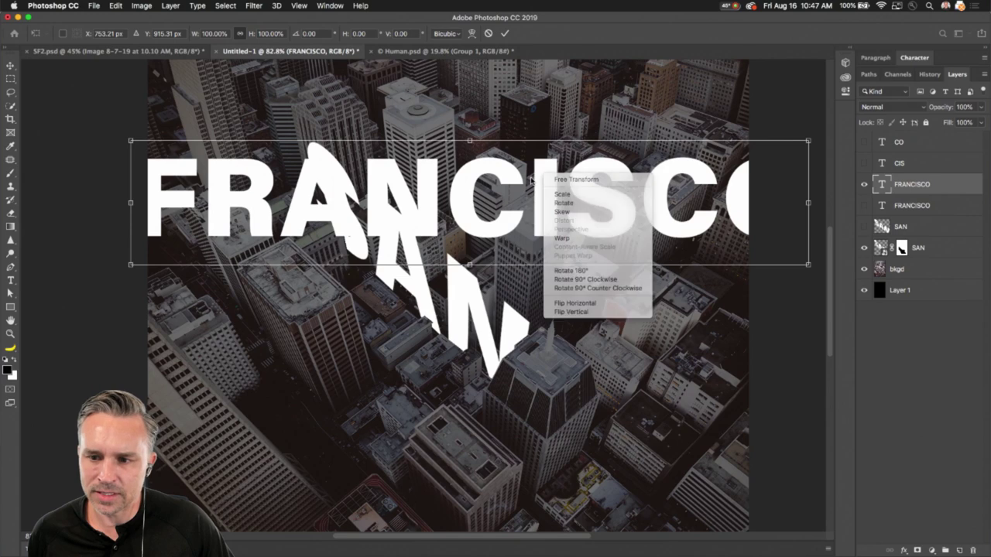
{"action": "key", "text": "Escape"}
Convert the visible FRANCISCO text layer to a smart object
{"action": "right_click", "coordinate": [921, 185]}
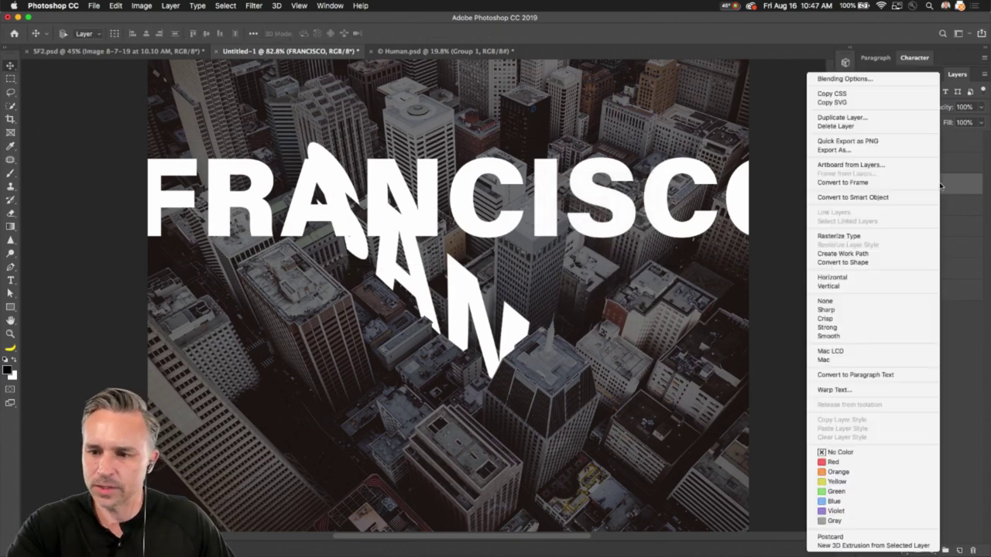
{"action": "left_click", "coordinate": [859, 200]}
{"action": "key", "text": "super+t"}
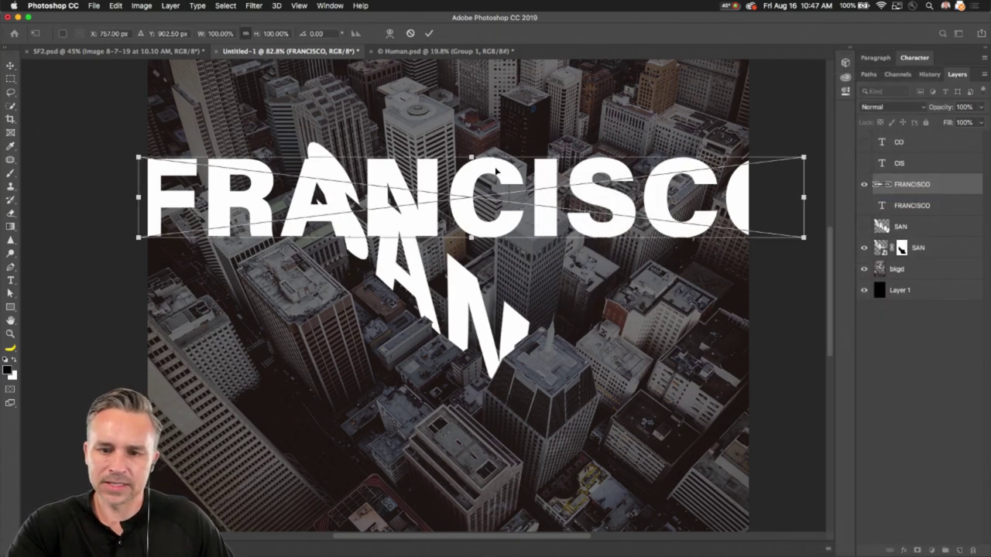
{"action": "right_click", "coordinate": [495, 169]}
{"action": "key", "text": "Return"}
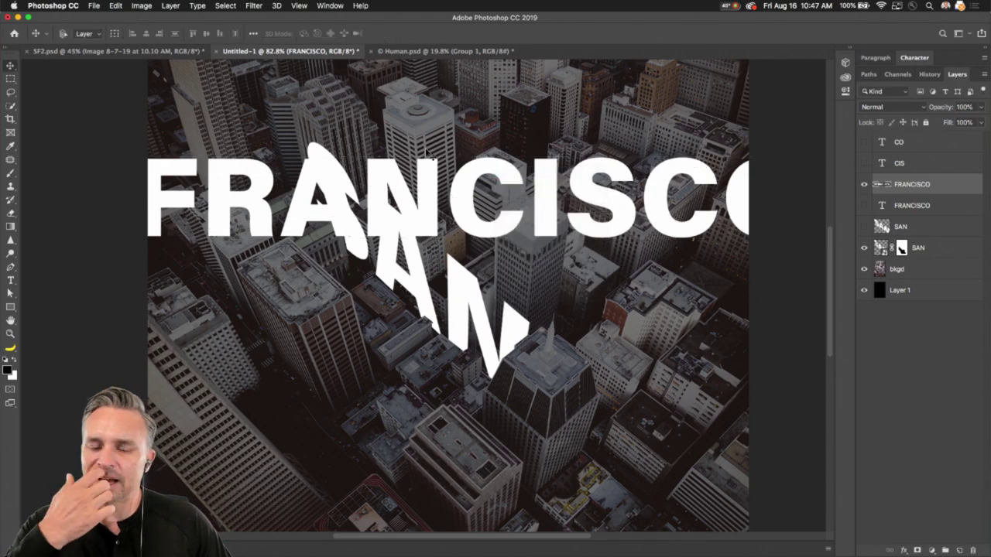
{"action": "right_click", "coordinate": [497, 160]}
{"action": "left_click", "coordinate": [514, 165]}
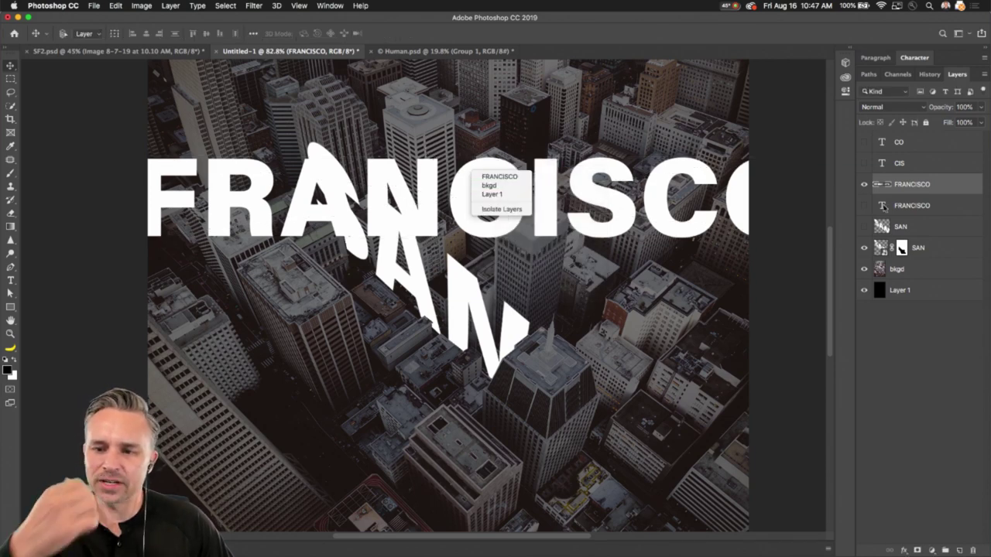
Distort the FRANCISCO smart object so the word slopes down to the right, with a small F and an enlarged final O
{"action": "key", "text": "super+t"}
{"action": "right_click", "coordinate": [504, 172]}
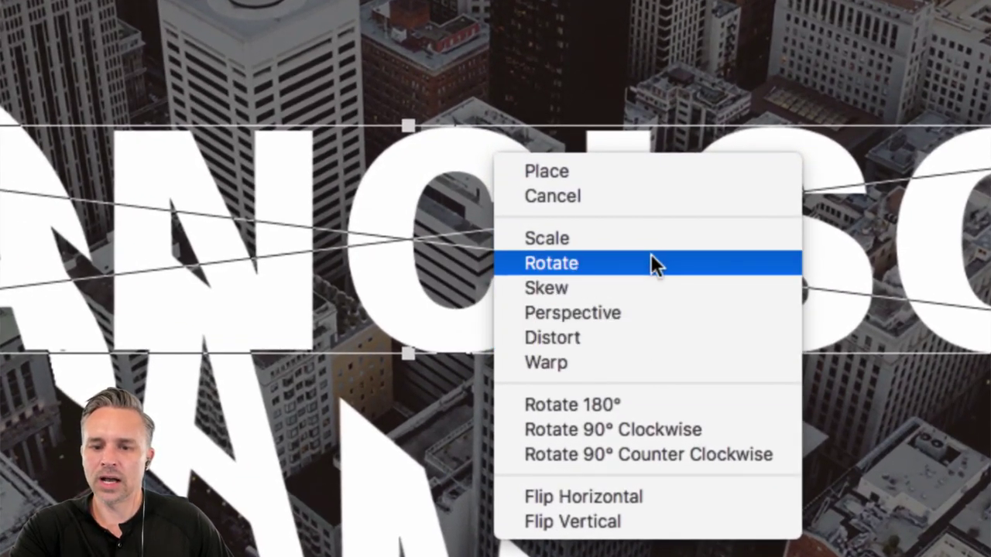
{"action": "left_click", "coordinate": [653, 338]}
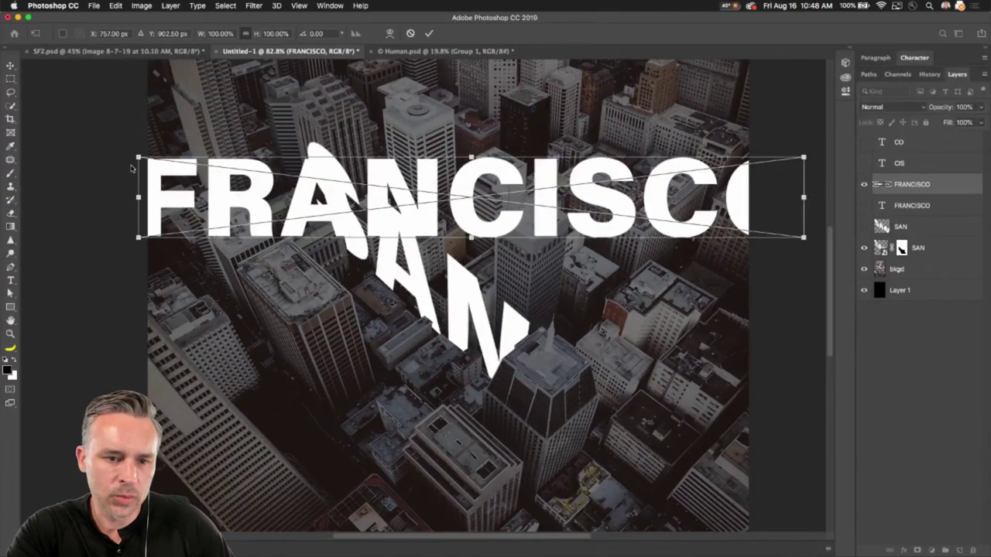
{"action": "left_click_drag", "start_coordinate": [142, 160], "coordinate": [301, 62]}
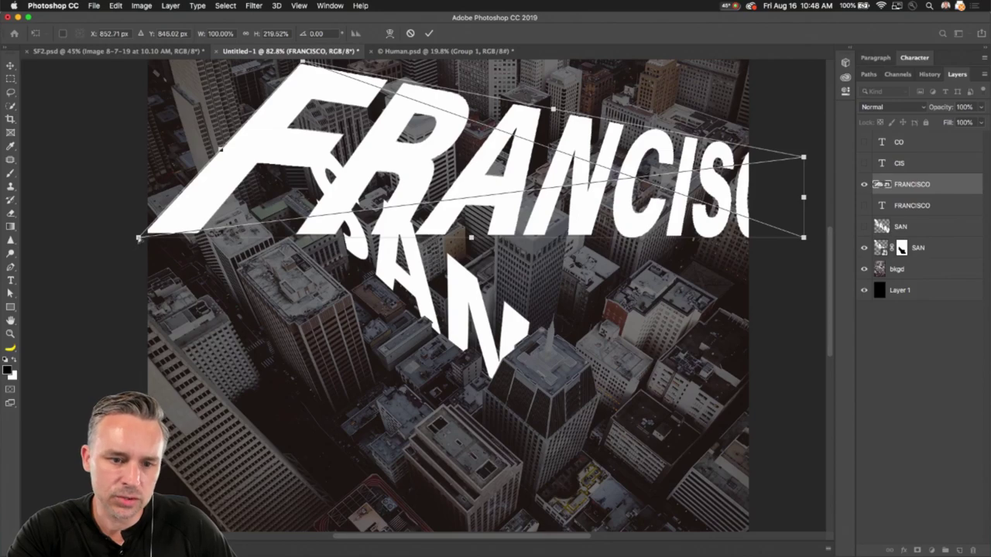
{"action": "left_click_drag", "start_coordinate": [139, 238], "coordinate": [326, 161]}
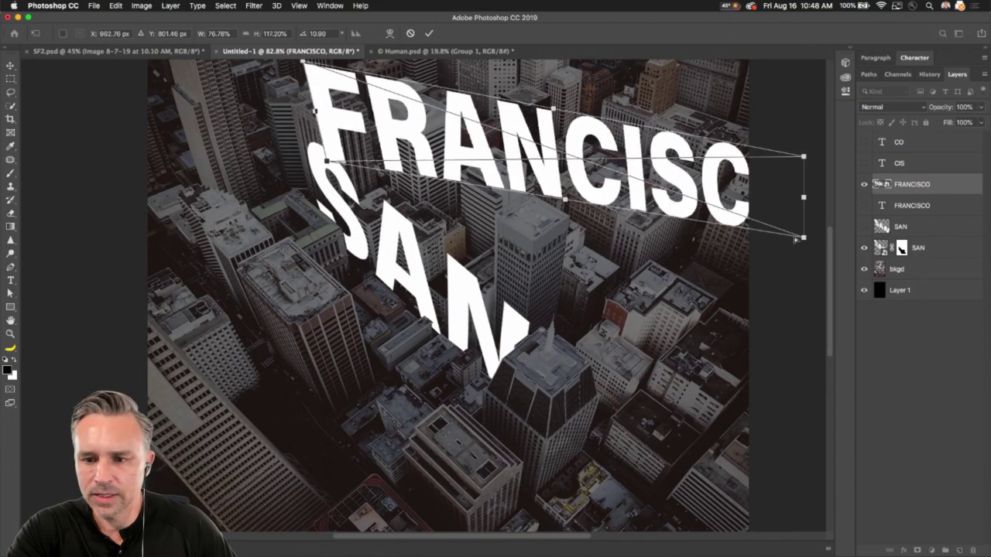
{"action": "left_click_drag", "start_coordinate": [796, 240], "coordinate": [796, 383]}
{"action": "left_click_drag", "start_coordinate": [315, 111], "coordinate": [232, 62]}
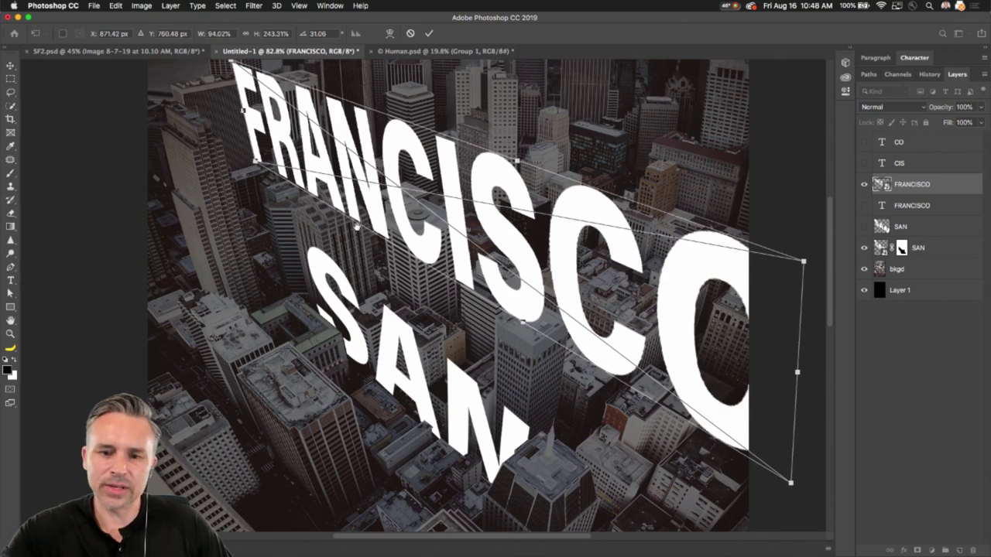
Steepen the FRANCISCO distortion by lowering its O end, and bring the F's upper corner down toward SAN
{"action": "left_click_drag", "start_coordinate": [357, 226], "coordinate": [362, 198]}
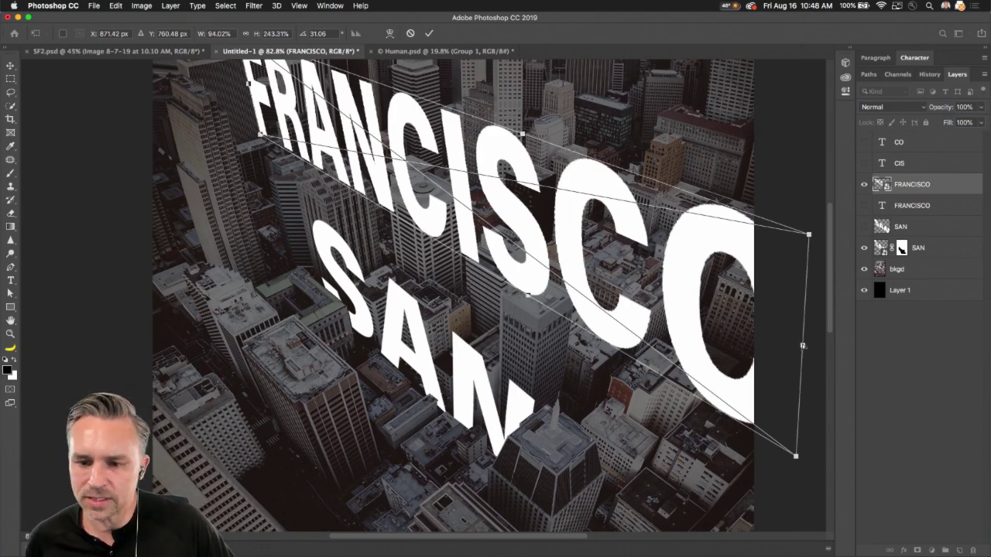
{"action": "left_click_drag", "start_coordinate": [802, 345], "coordinate": [796, 444]}
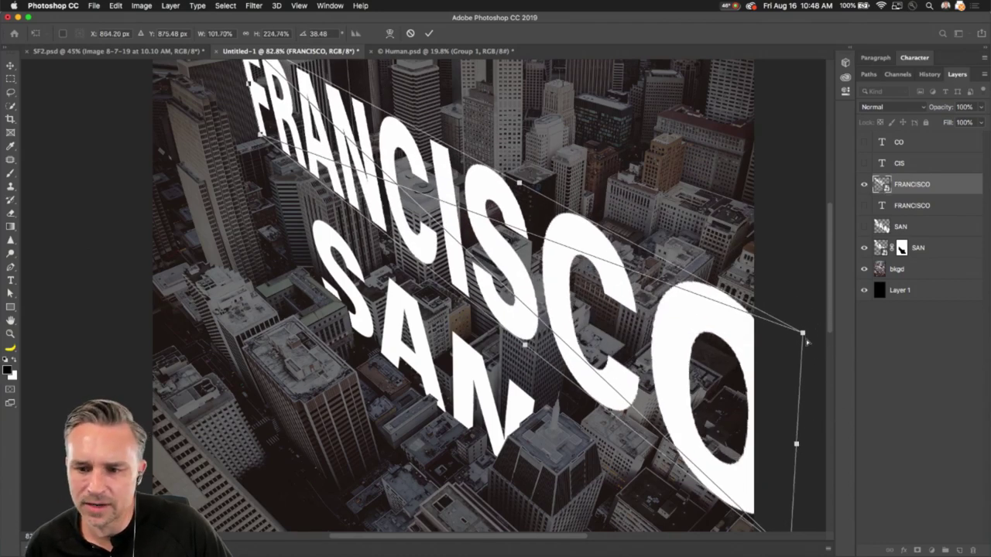
{"action": "left_click_drag", "start_coordinate": [805, 334], "coordinate": [816, 397]}
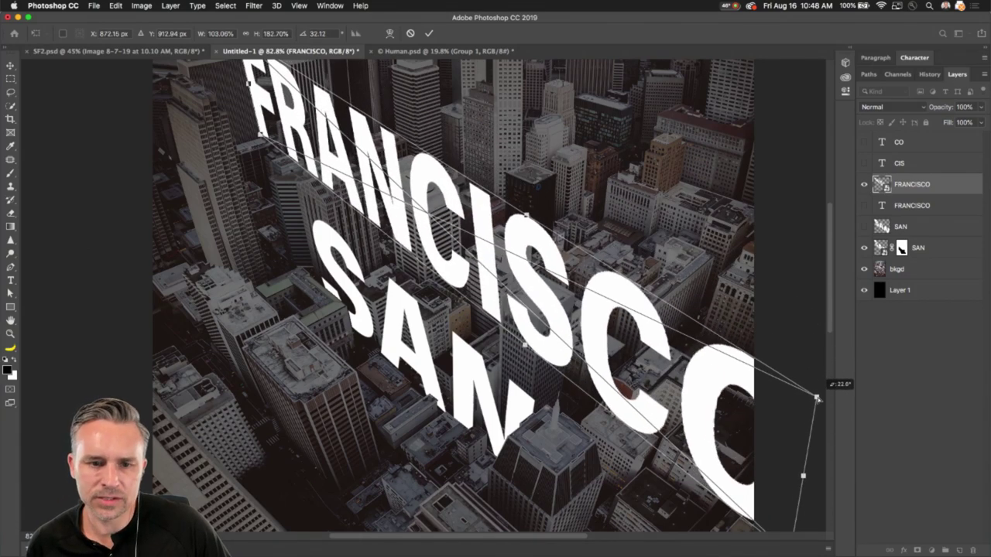
{"action": "scroll", "coordinate": [224, 108], "scroll_direction": "up", "scroll_amount": 3}
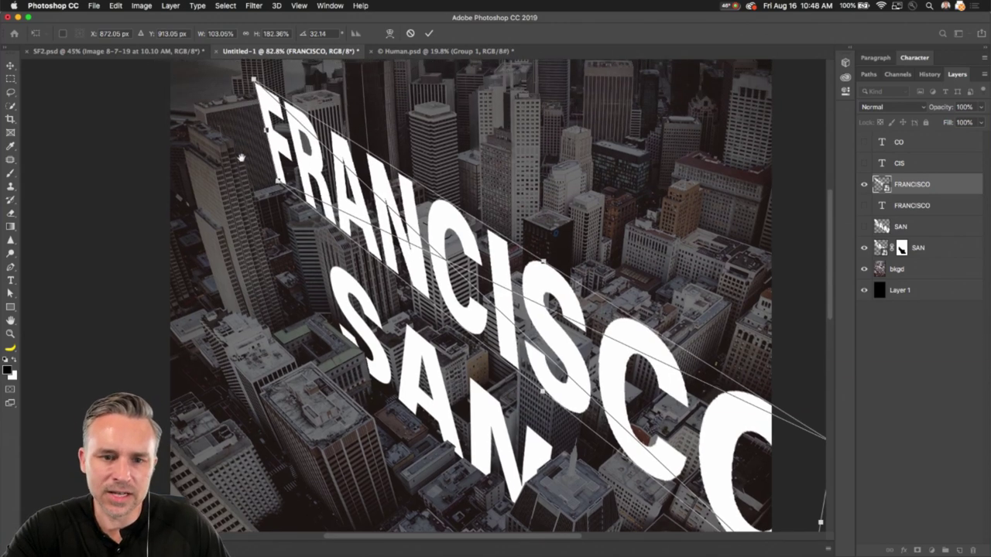
{"action": "left_click_drag", "start_coordinate": [249, 75], "coordinate": [266, 126]}
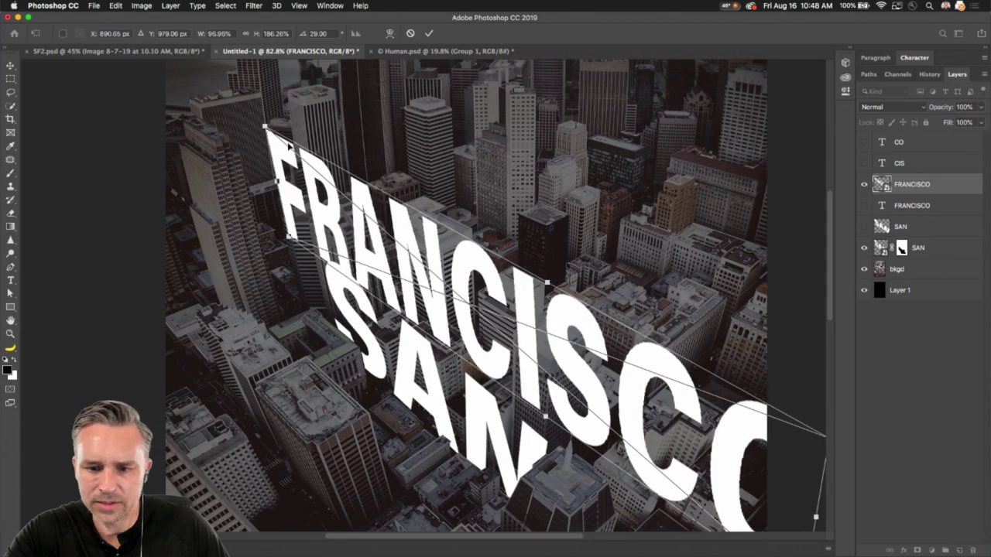
{"action": "left_click_drag", "start_coordinate": [526, 277], "coordinate": [524, 270]}
Adjust the corners and edge of FRANCISCO's O end beyond the poster's right edge, lowering it to follow the buildings' perspective
{"action": "scroll", "coordinate": [523, 266], "scroll_direction": "down", "scroll_amount": 5}
{"action": "scroll", "coordinate": [523, 267], "scroll_direction": "right", "scroll_amount": 1}
{"action": "left_click_drag", "start_coordinate": [799, 292], "coordinate": [817, 362]}
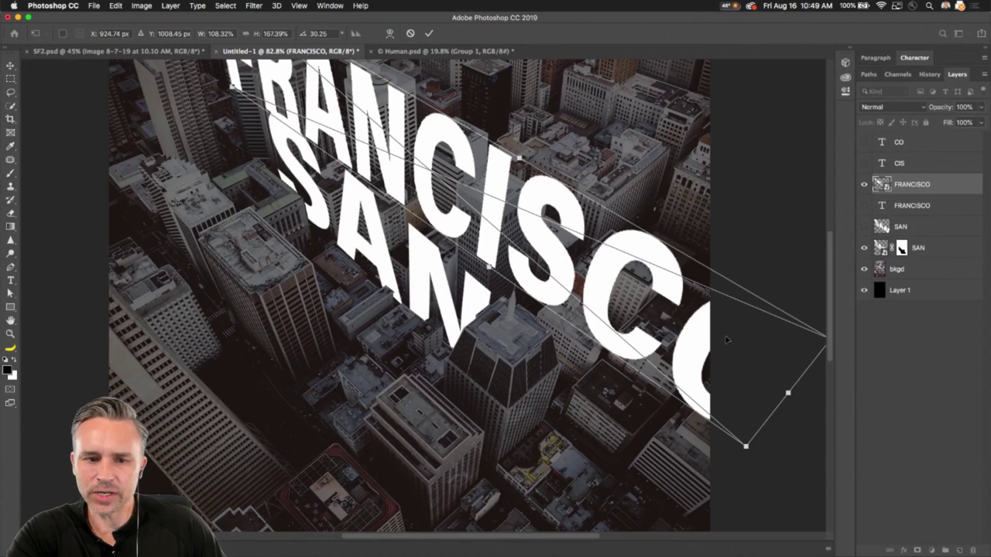
{"action": "scroll", "coordinate": [601, 257], "scroll_direction": "right", "scroll_amount": 5}
{"action": "scroll", "coordinate": [601, 257], "scroll_direction": "up", "scroll_amount": 2}
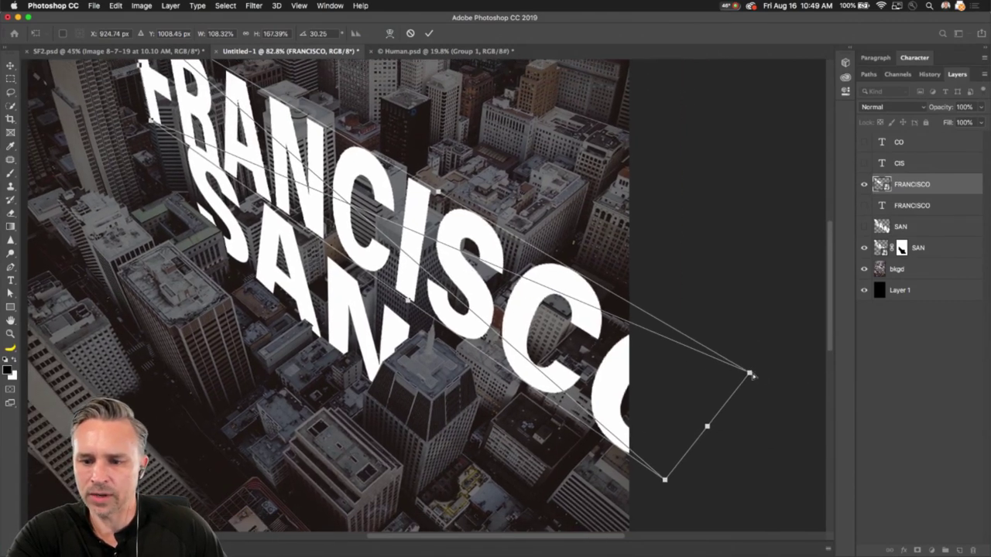
{"action": "left_click_drag", "start_coordinate": [749, 374], "coordinate": [752, 371]}
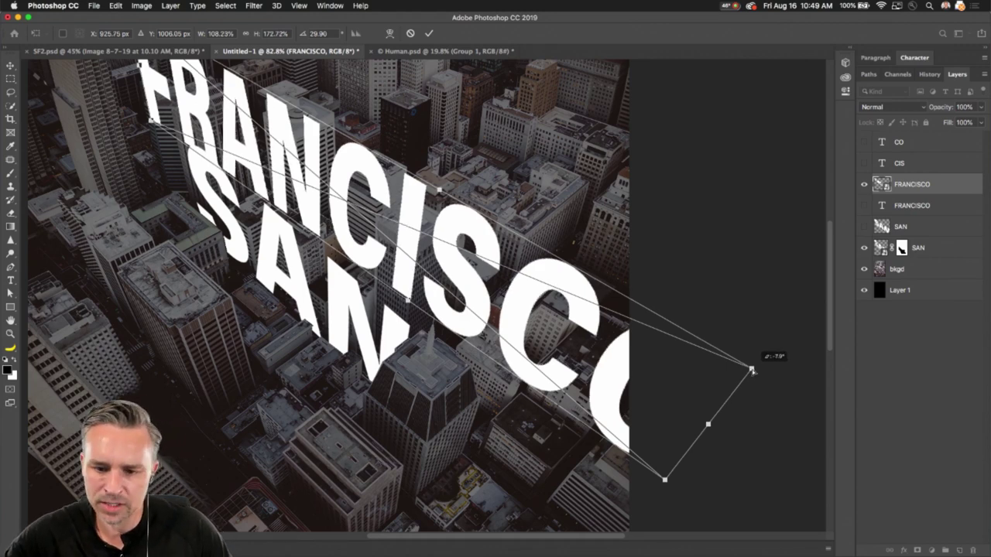
{"action": "left_click_drag", "start_coordinate": [708, 424], "coordinate": [707, 461]}
Fine-tune the F end of FRANCISCO to follow the slope of SAN, and apply the distortion
{"action": "key", "text": "space"}
{"action": "left_click_drag", "start_coordinate": [305, 204], "coordinate": [432, 293]}
{"action": "left_click_drag", "start_coordinate": [273, 176], "coordinate": [268, 167]}
{"action": "scroll", "coordinate": [256, 115], "scroll_direction": "down", "scroll_amount": 3}
{"action": "scroll", "coordinate": [256, 115], "scroll_direction": "up", "scroll_amount": 4}
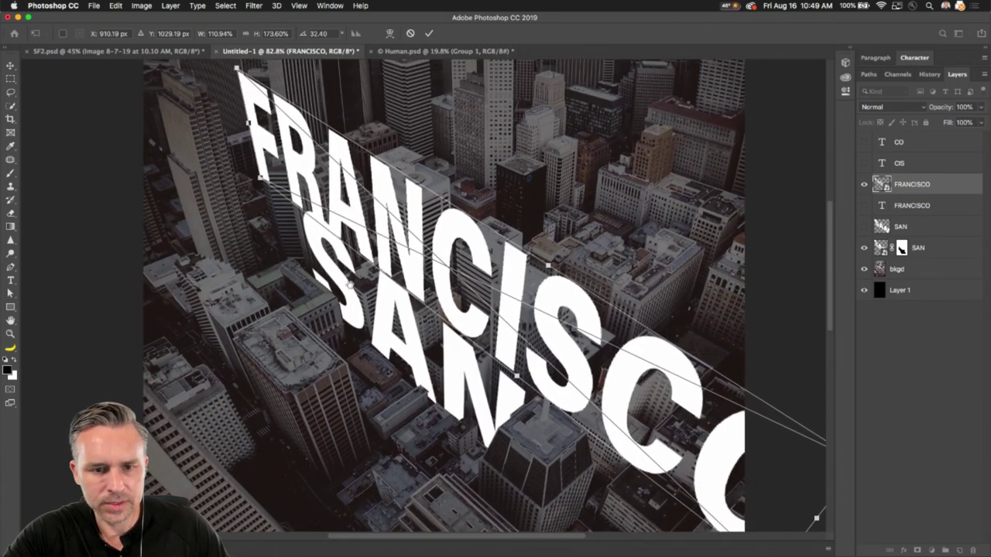
{"action": "left_click_drag", "start_coordinate": [271, 109], "coordinate": [273, 106]}
{"action": "scroll", "coordinate": [290, 203], "scroll_direction": "down", "scroll_amount": 3}
{"action": "scroll", "coordinate": [290, 202], "scroll_direction": "right", "scroll_amount": 3}
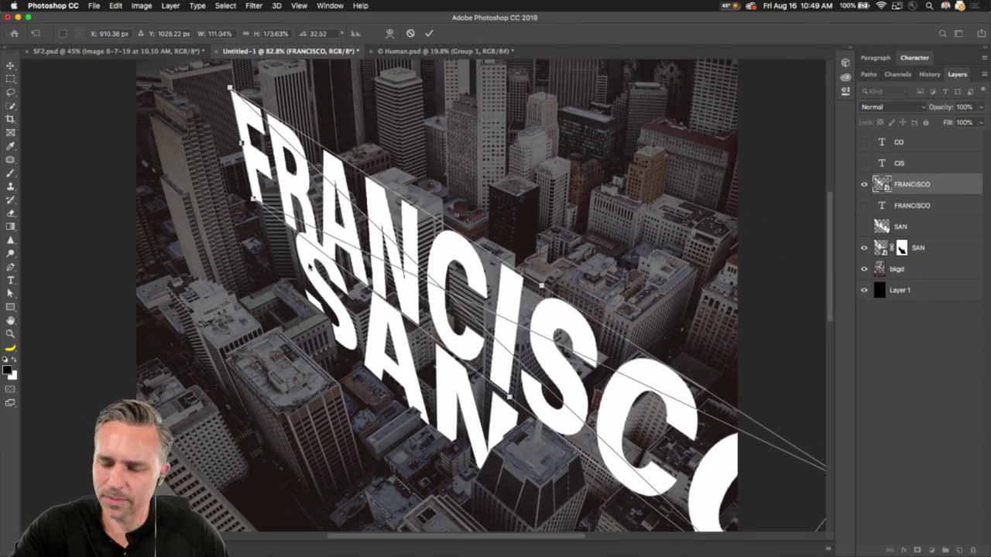
{"action": "key", "text": "Return"}
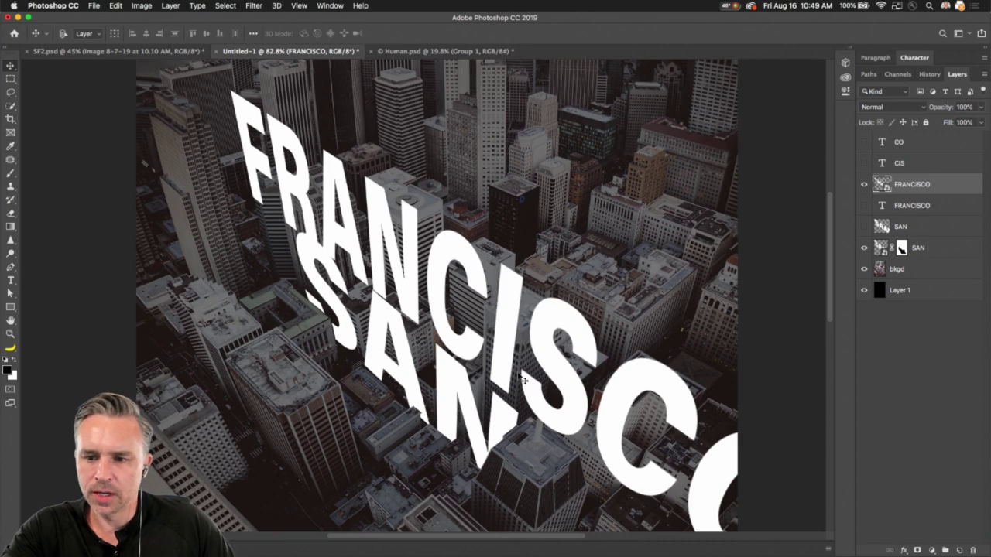
Hide the masked SAN smart object and reduce the FRANCISCO smart object's opacity to 32% so the buildings show through
{"action": "scroll", "coordinate": [302, 283], "scroll_direction": "down", "scroll_amount": 3}
{"action": "left_click", "coordinate": [863, 247]}
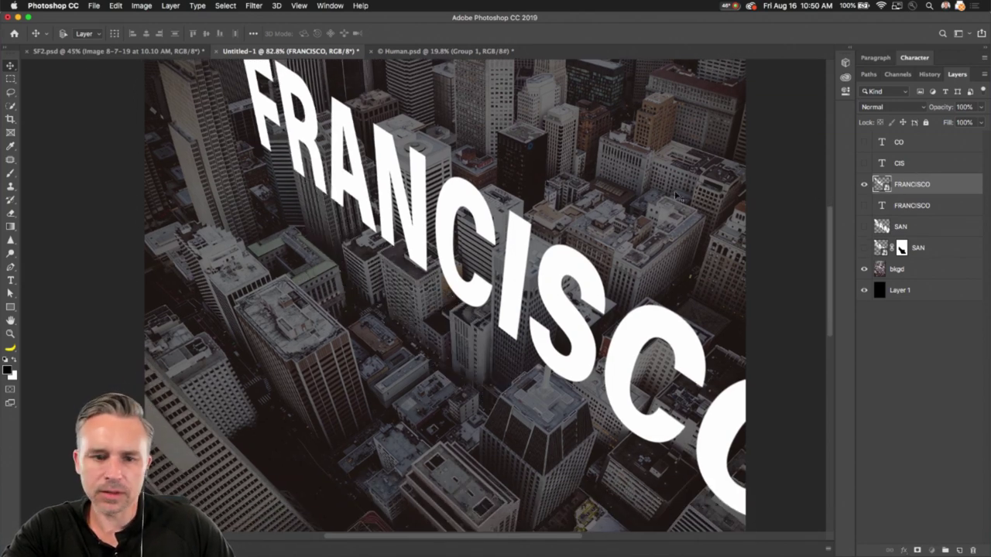
{"action": "scroll", "coordinate": [202, 125], "scroll_direction": "up", "scroll_amount": 5}
{"action": "left_click_drag", "start_coordinate": [952, 113], "coordinate": [908, 109]}
{"action": "key", "text": "super+plus"}
{"action": "key", "text": "super+plus"}
{"action": "key", "text": "super+plus"}
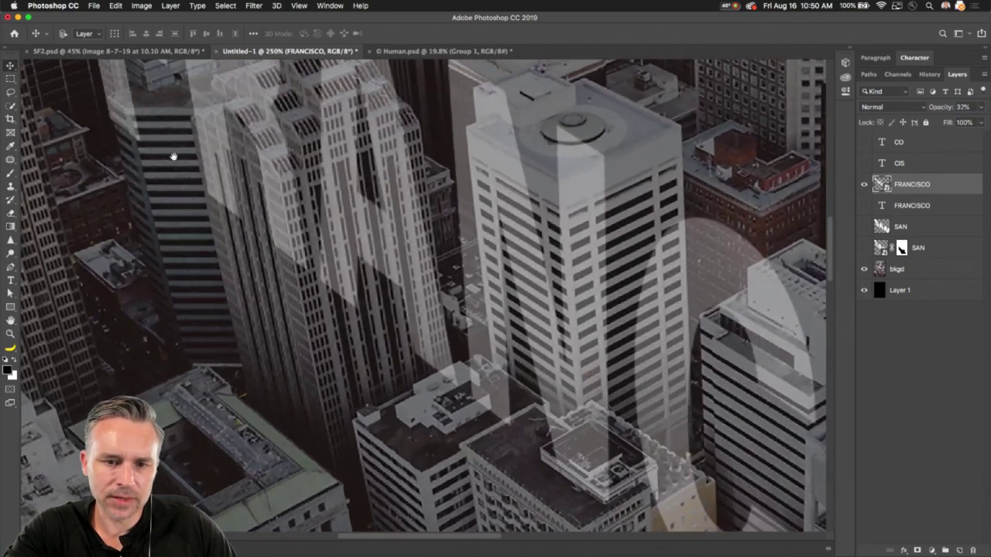
Restore the bkgd layer to 100% opacity and lower the FRANCISCO smart object's opacity to 26%
{"action": "left_click_drag", "start_coordinate": [172, 157], "coordinate": [403, 389]}
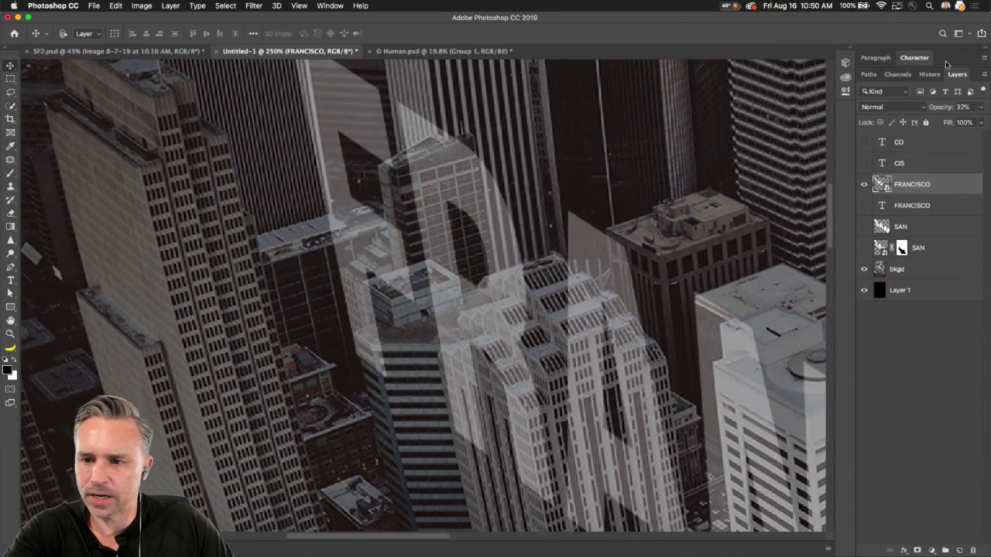
{"action": "left_click_drag", "start_coordinate": [941, 111], "coordinate": [972, 111]}
{"action": "left_click", "coordinate": [905, 271]}
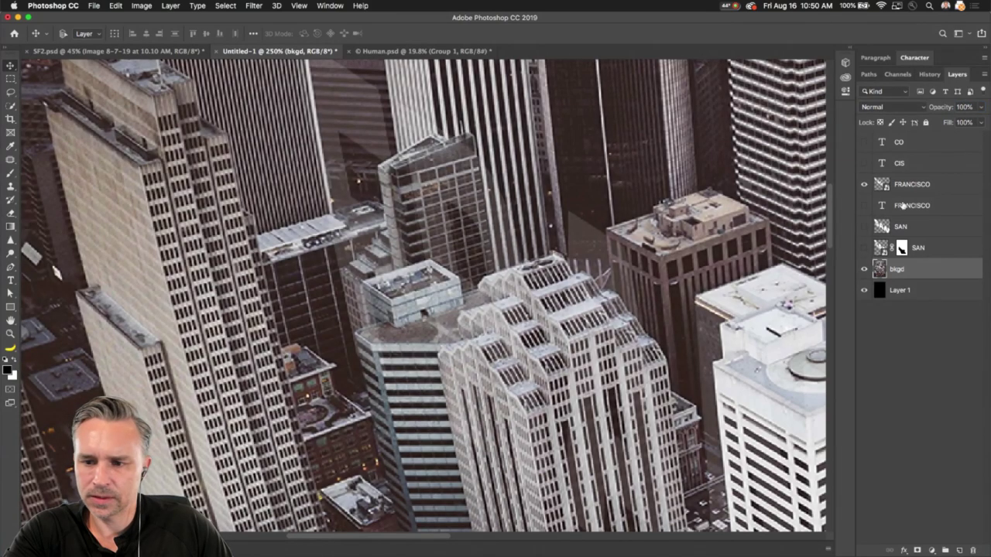
{"action": "left_click", "coordinate": [911, 186]}
{"action": "left_click_drag", "start_coordinate": [931, 110], "coordinate": [944, 108]}
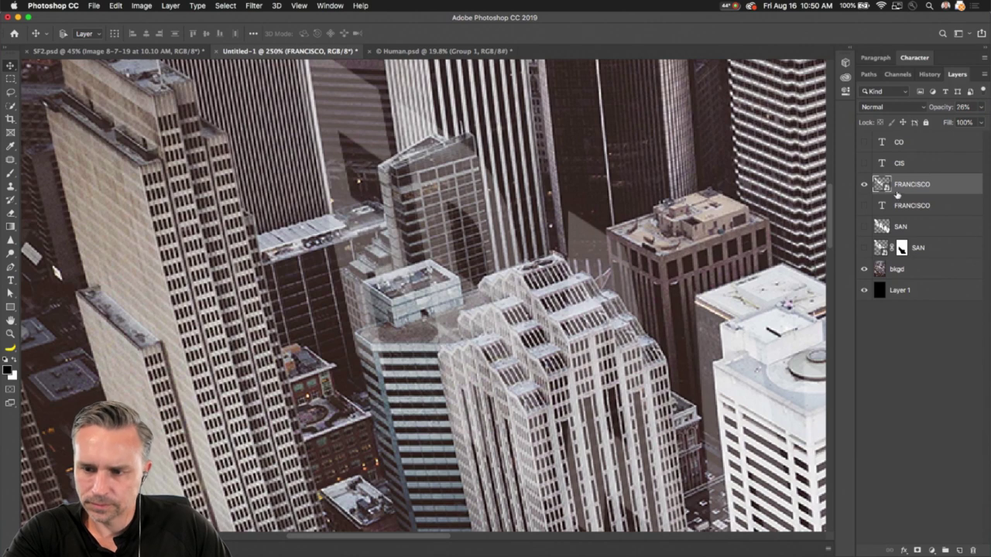
Trace a lasso selection from the glass tower's roof down past the stepped-roof tower and along the lower rooftops overlapping FRANCISCO
{"action": "key", "text": "l"}
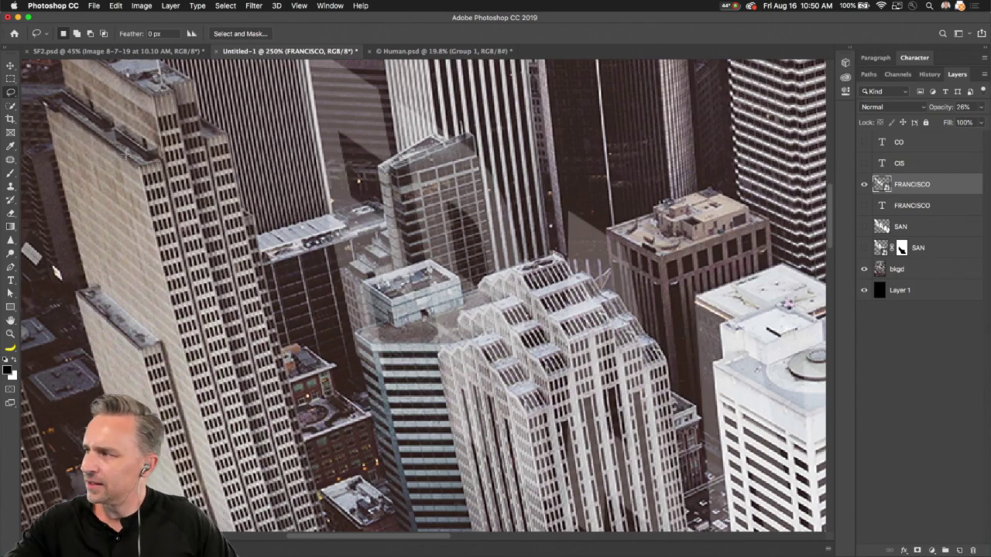
{"action": "scroll", "coordinate": [309, 175], "scroll_direction": "up", "scroll_amount": 5}
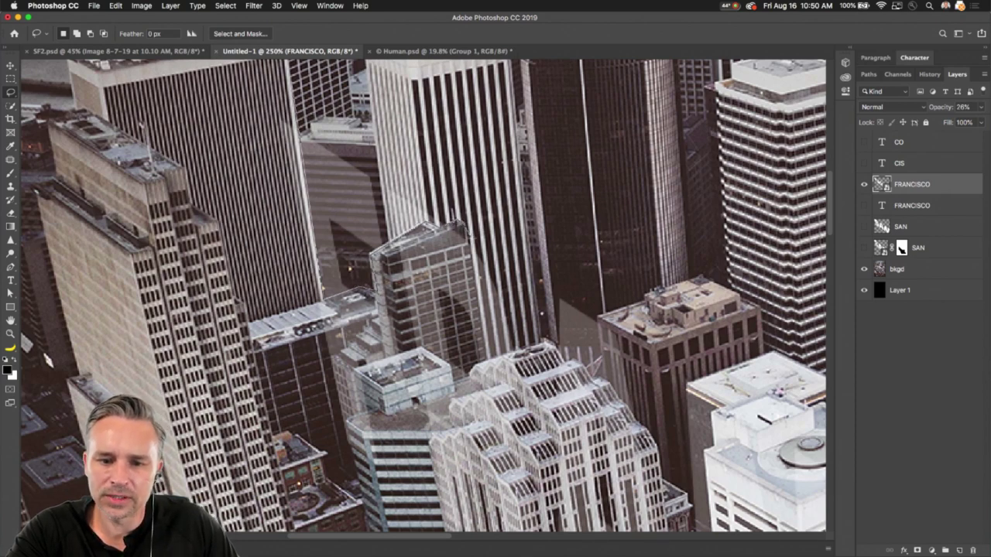
{"action": "left_click_drag", "start_coordinate": [463, 229], "coordinate": [484, 359]}
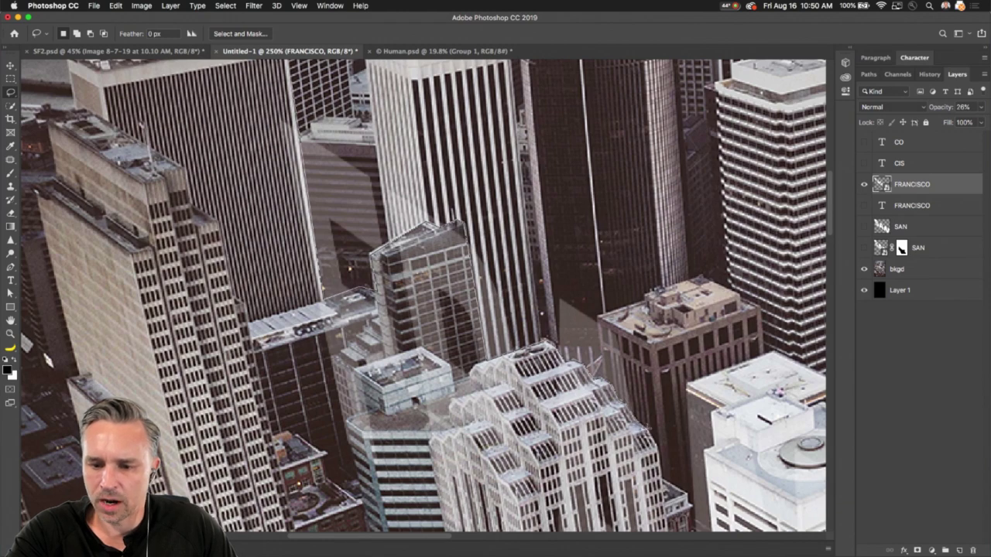
{"action": "scroll", "coordinate": [658, 447], "scroll_direction": "down", "scroll_amount": 10}
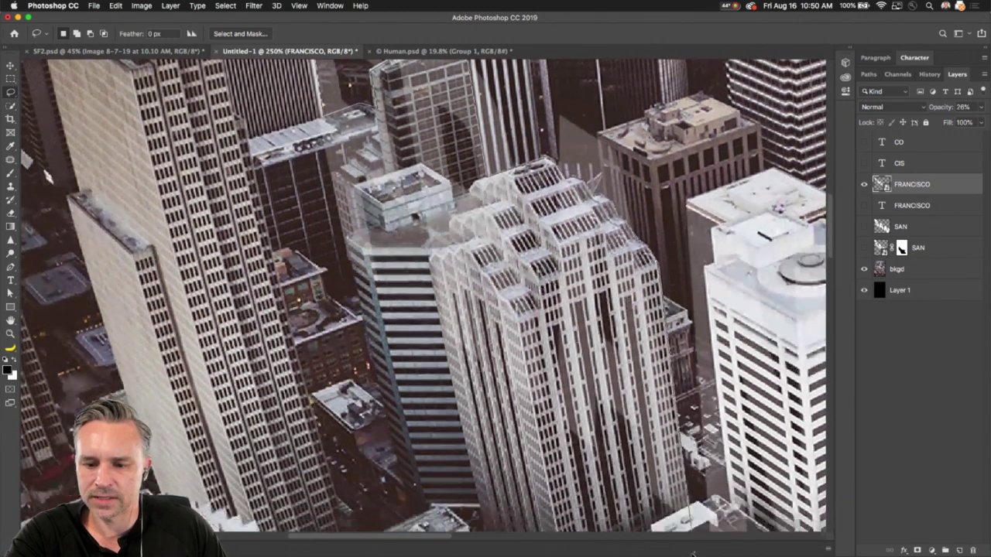
{"action": "mouse_move", "coordinate": [691, 541]}
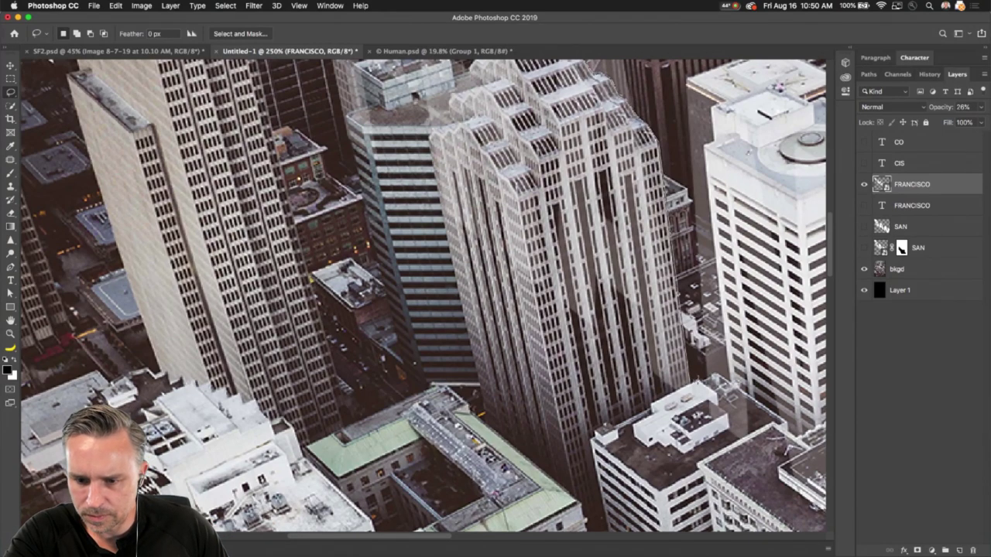
{"action": "scroll", "coordinate": [423, 300], "scroll_direction": "right", "scroll_amount": 6}
{"action": "scroll", "coordinate": [423, 301], "scroll_direction": "down", "scroll_amount": 3}
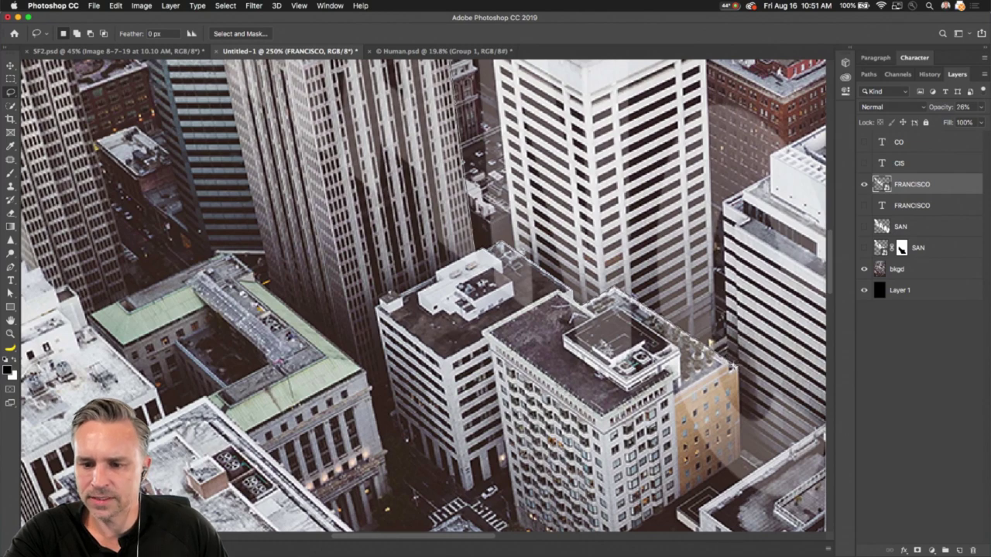
{"action": "scroll", "coordinate": [423, 298], "scroll_direction": "right", "scroll_amount": 4}
{"action": "scroll", "coordinate": [424, 298], "scroll_direction": "down", "scroll_amount": 3}
{"action": "scroll", "coordinate": [557, 271], "scroll_direction": "right", "scroll_amount": 2}
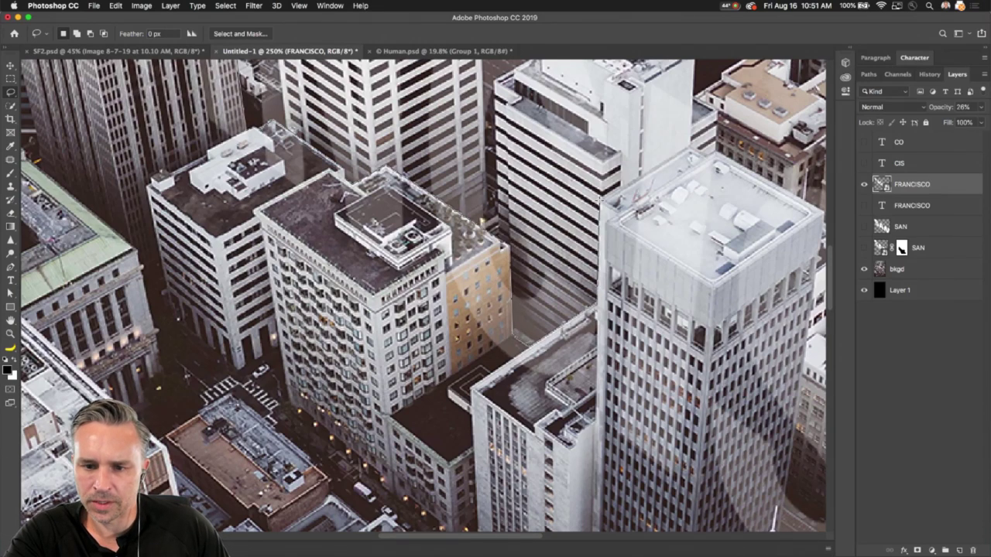
Continue the lasso outline around the tall white-roofed tower, the spire, the flat rooftop and the brick building, and close the selection
{"action": "left_click", "coordinate": [601, 199]}
{"action": "left_click_drag", "start_coordinate": [637, 180], "coordinate": [691, 147]}
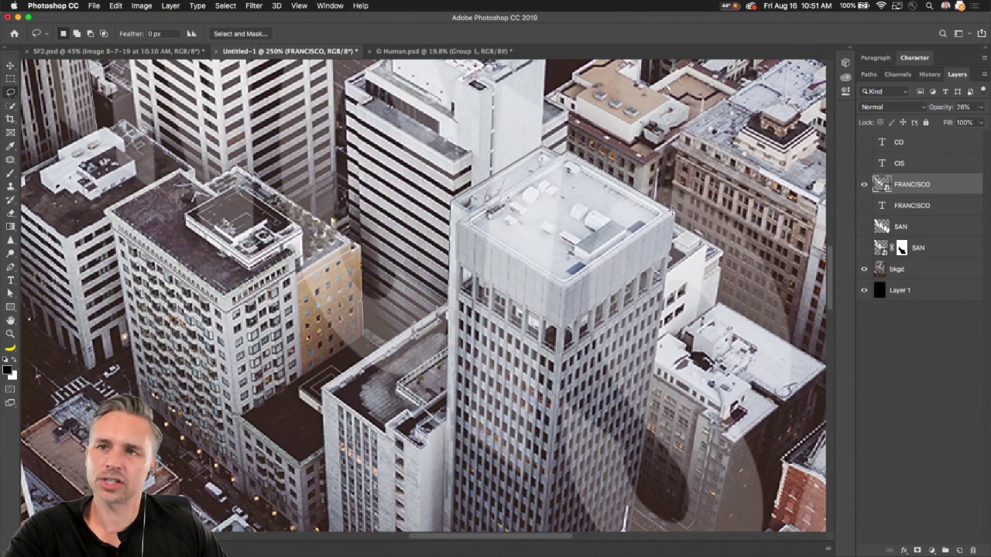
{"action": "mouse_move", "coordinate": [672, 214]}
{"action": "left_mouse_down"}
{"action": "mouse_move", "coordinate": [681, 341]}
{"action": "mouse_move", "coordinate": [660, 551]}
{"action": "left_mouse_up"}
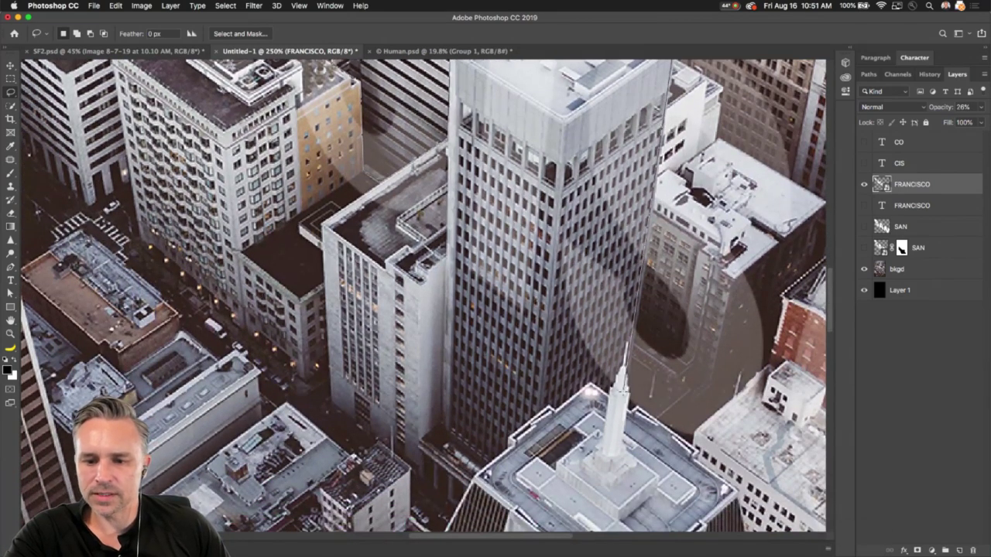
{"action": "left_click_drag", "start_coordinate": [626, 357], "coordinate": [628, 396]}
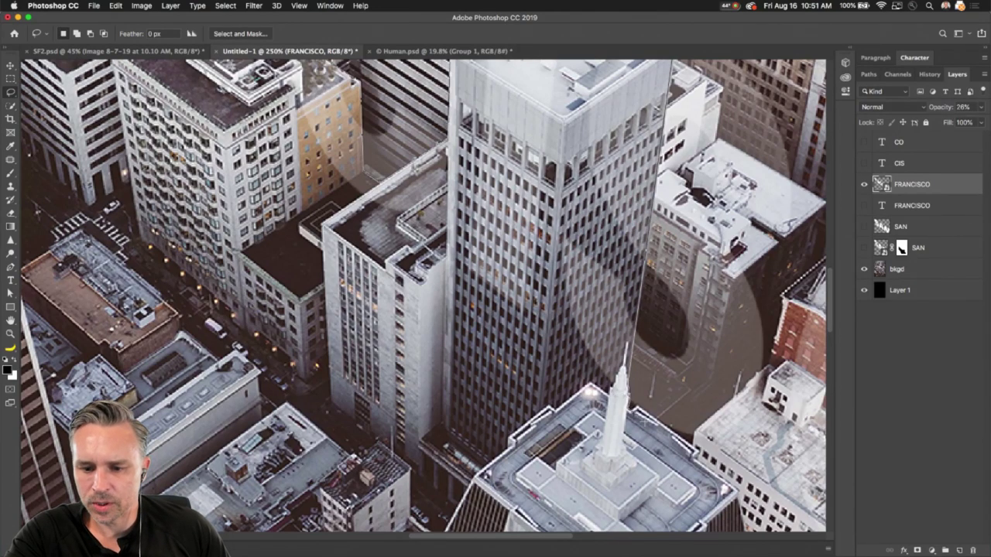
{"action": "left_click_drag", "start_coordinate": [675, 432], "coordinate": [396, 363]}
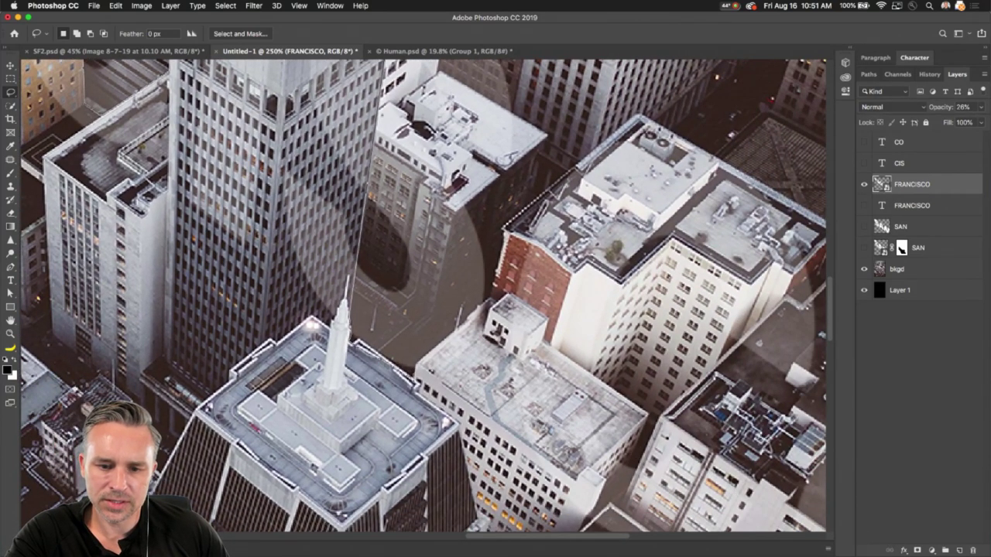
{"action": "left_click_drag", "start_coordinate": [415, 360], "coordinate": [488, 299]}
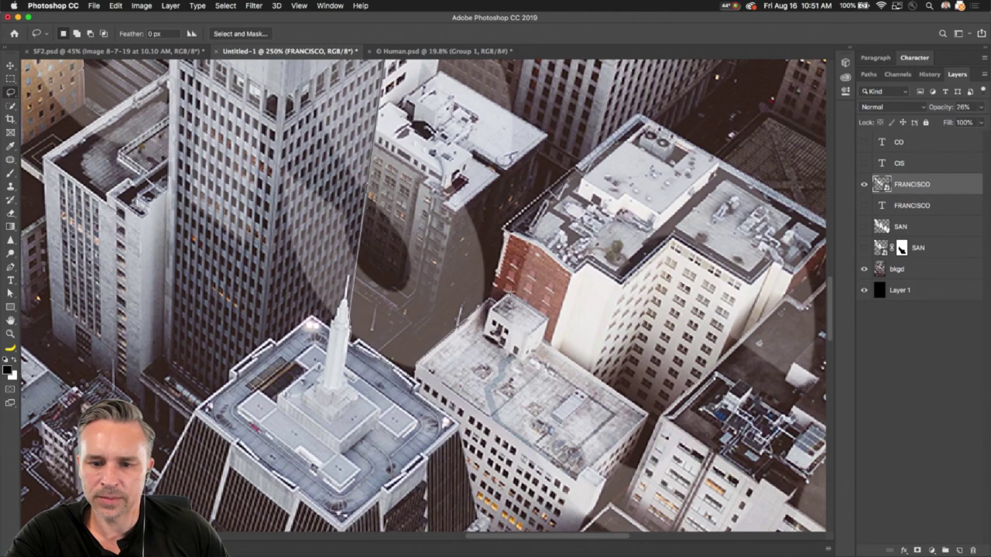
{"action": "left_click_drag", "start_coordinate": [506, 294], "coordinate": [544, 318]}
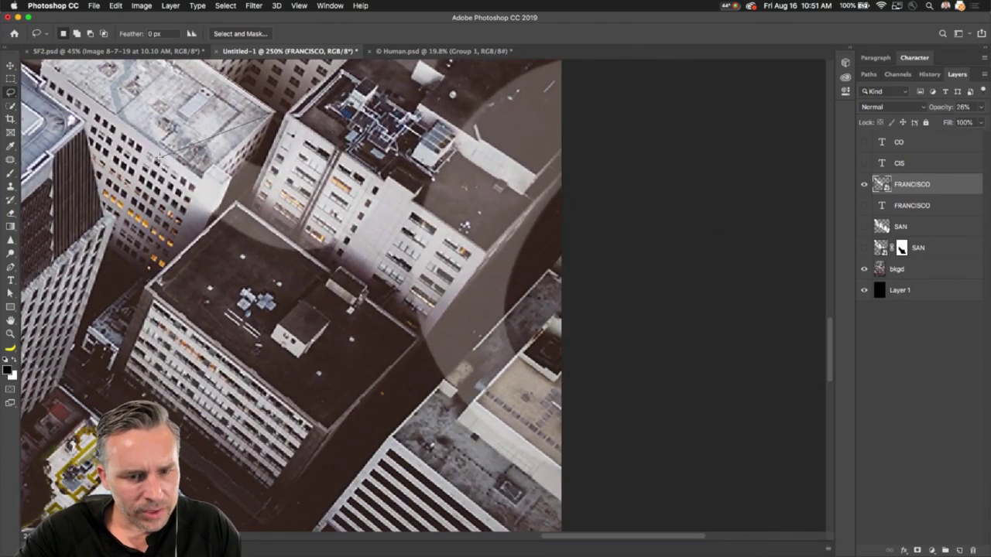
{"action": "left_click_drag", "start_coordinate": [341, 219], "coordinate": [594, 461]}
{"action": "left_click", "coordinate": [399, 242], "text": "alt"}
{"action": "left_click", "coordinate": [453, 401], "text": "alt"}
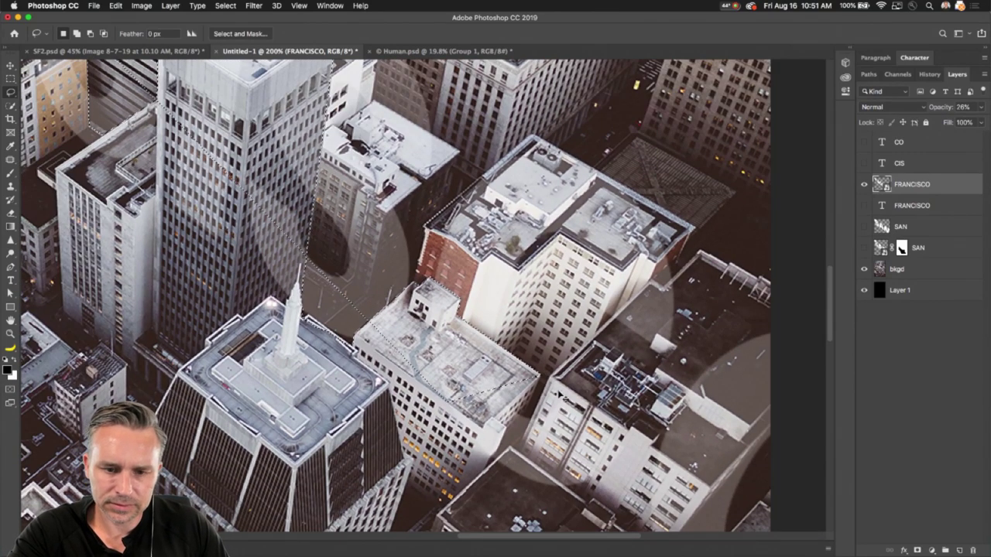
Redo the lasso selection around the building edges and check it against the whole poster
{"action": "key", "text": "z"}
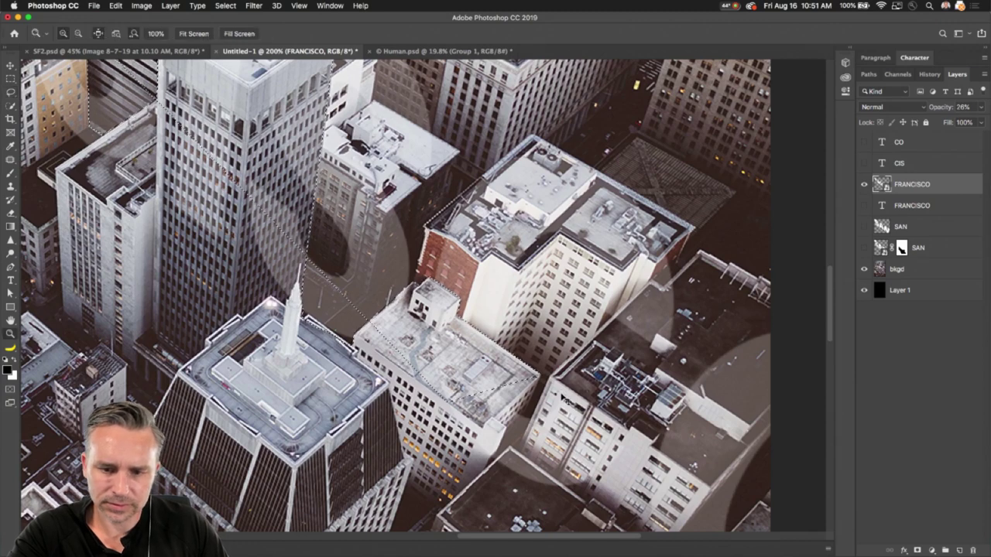
{"action": "left_click", "coordinate": [115, 6]}
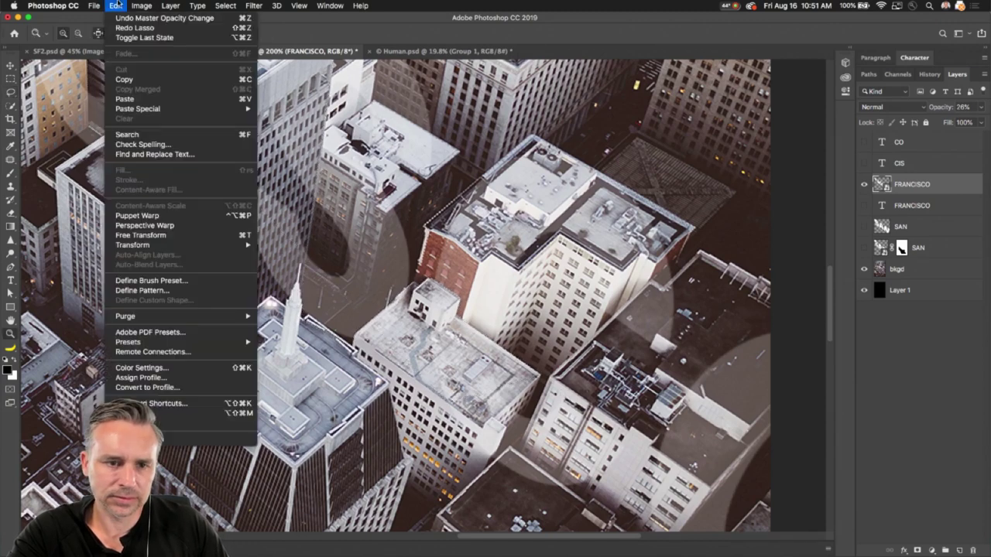
{"action": "left_click", "coordinate": [120, 28]}
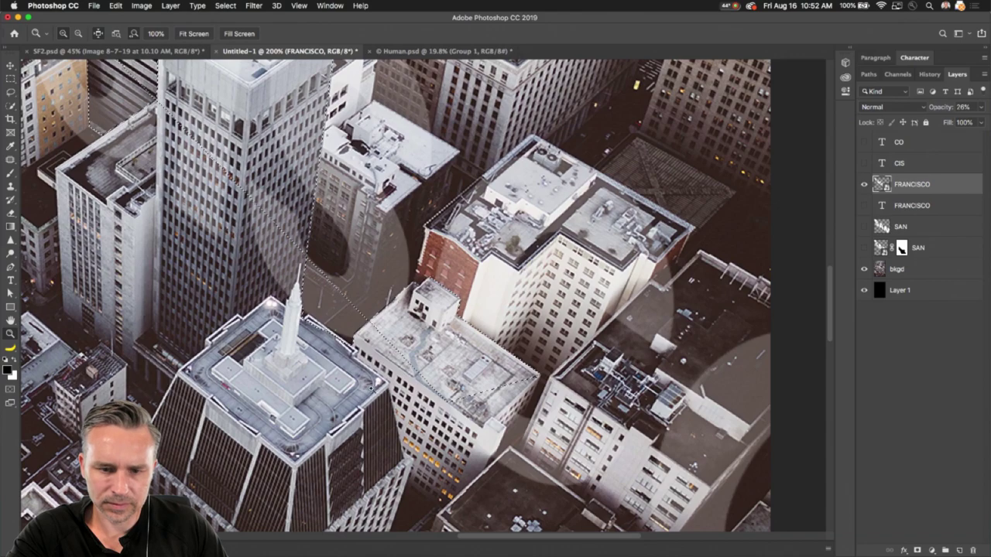
{"action": "key", "text": "super+0"}
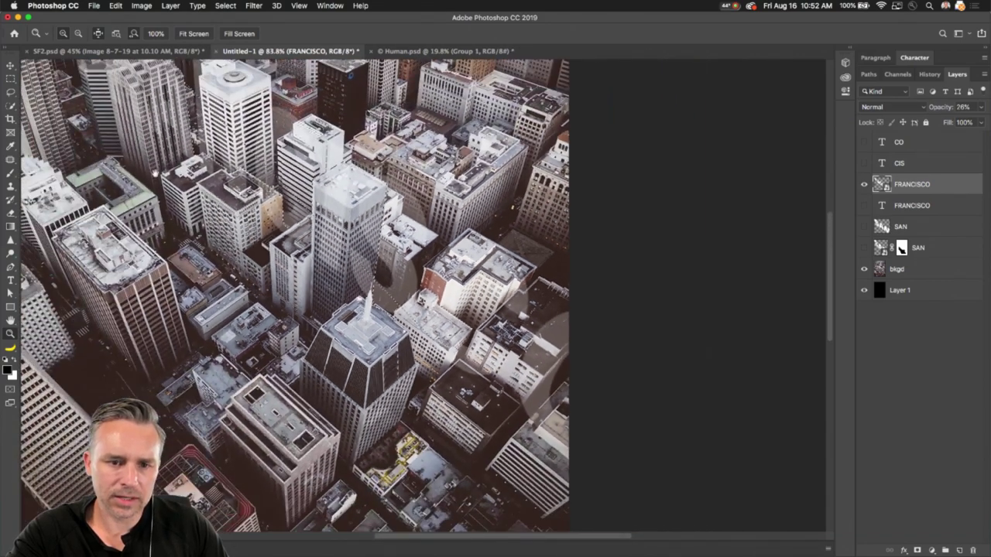
{"action": "left_click_drag", "start_coordinate": [155, 190], "coordinate": [280, 333]}
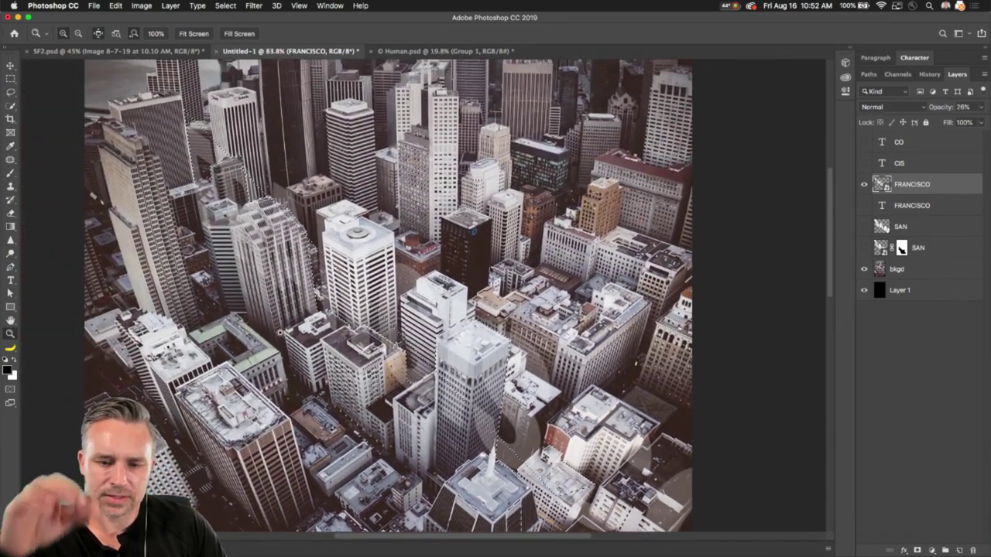
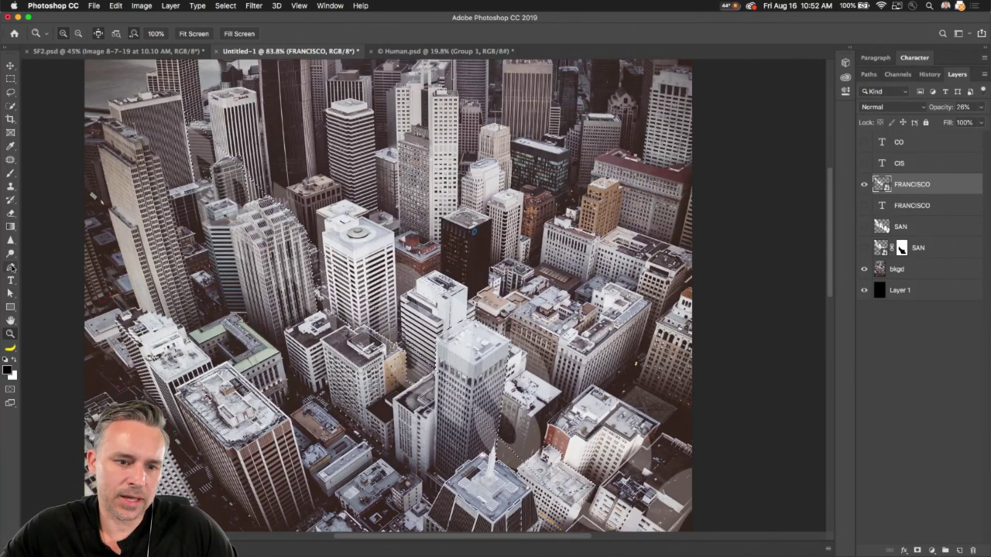
Clear the lasso selection and set the Pen tool to draw in Shape mode
{"action": "left_click", "coordinate": [10, 266]}
{"action": "left_click_drag", "start_coordinate": [139, 194], "coordinate": [293, 222]}
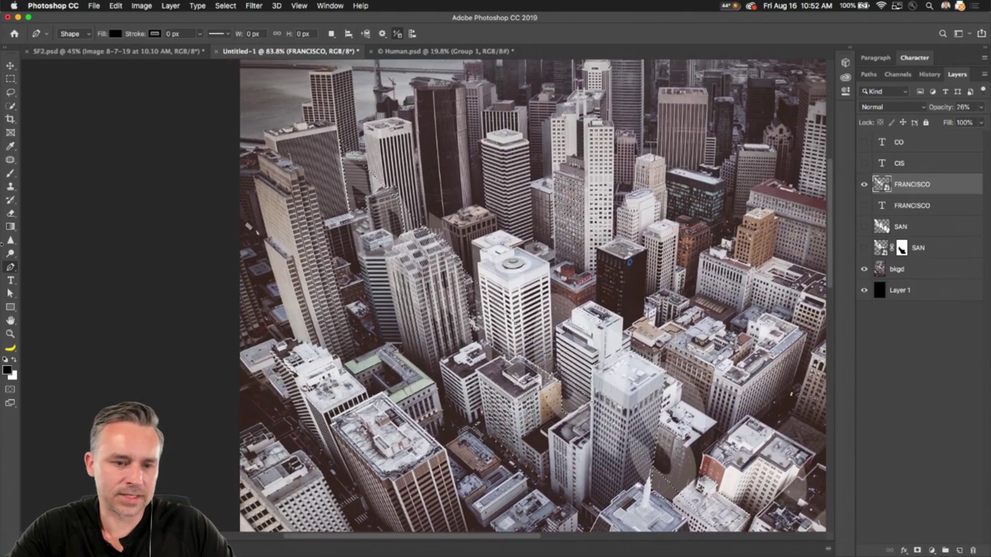
{"action": "key", "text": "super+plus"}
{"action": "key", "text": "super+plus"}
{"action": "left_click_drag", "start_coordinate": [261, 142], "coordinate": [325, 280]}
{"action": "key", "text": "super+d"}
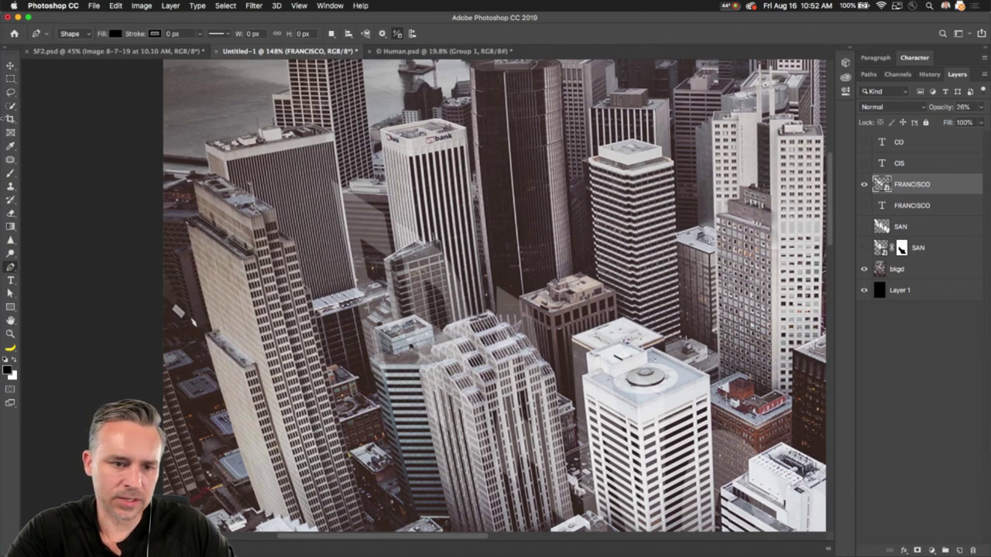
{"action": "left_click", "coordinate": [72, 33]}
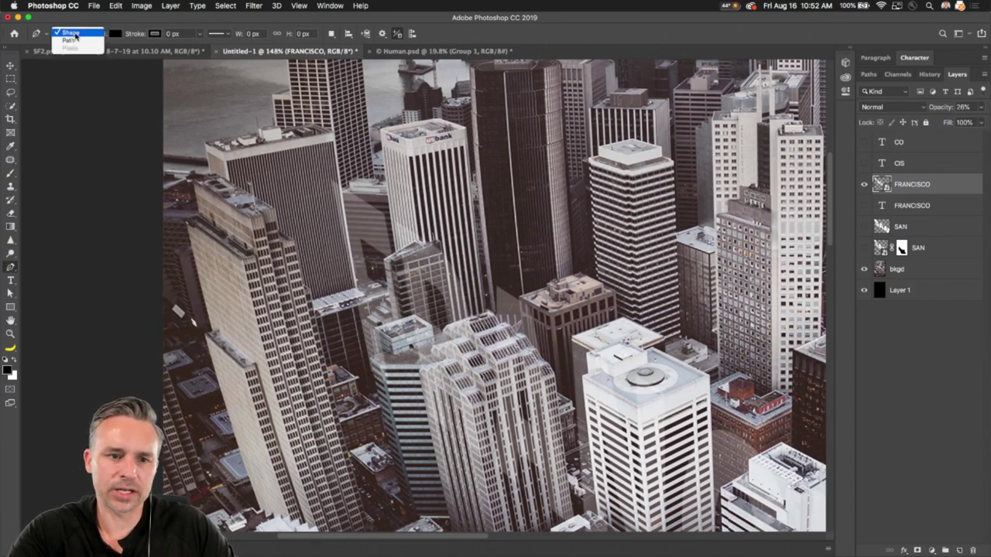
{"action": "left_click", "coordinate": [71, 33]}
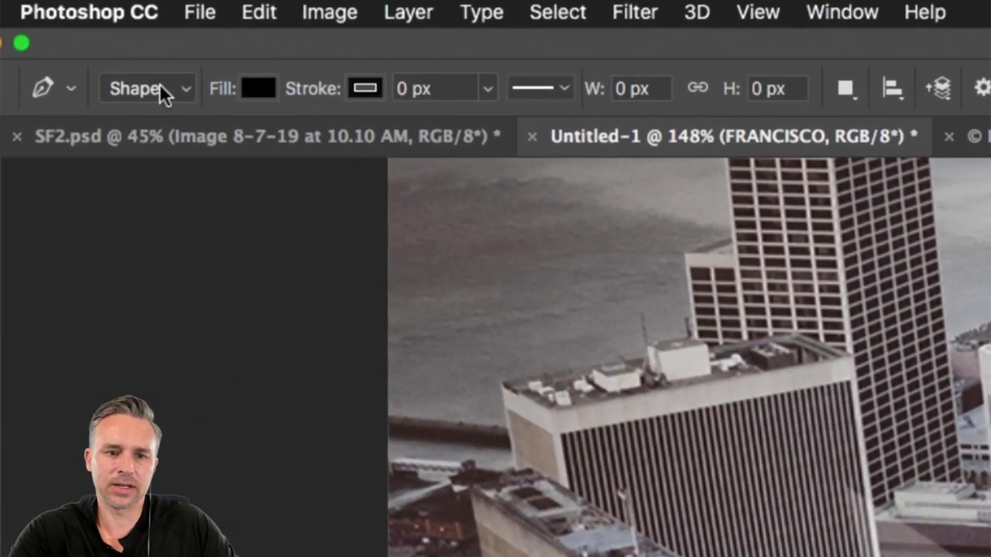
{"action": "left_click", "coordinate": [78, 33]}
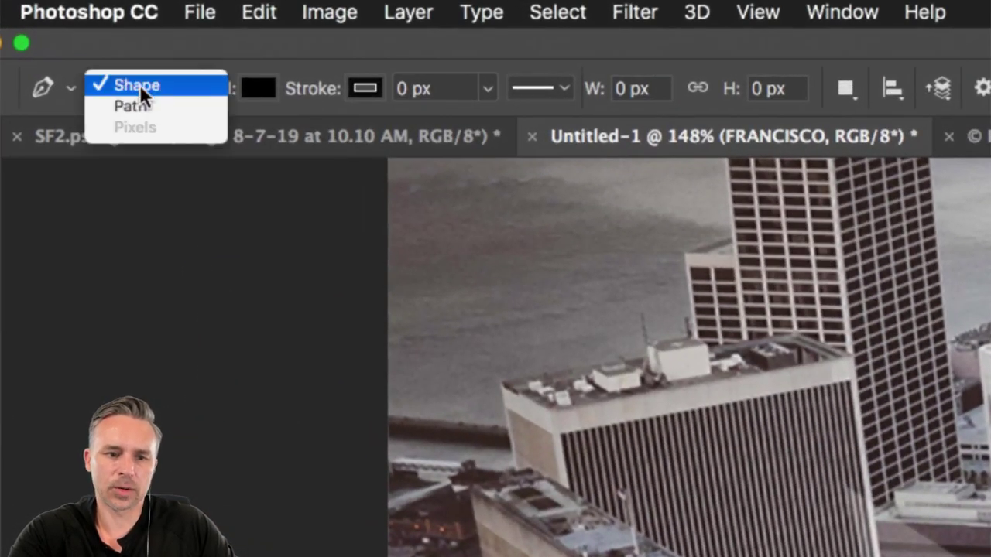
{"action": "left_click", "coordinate": [139, 84]}
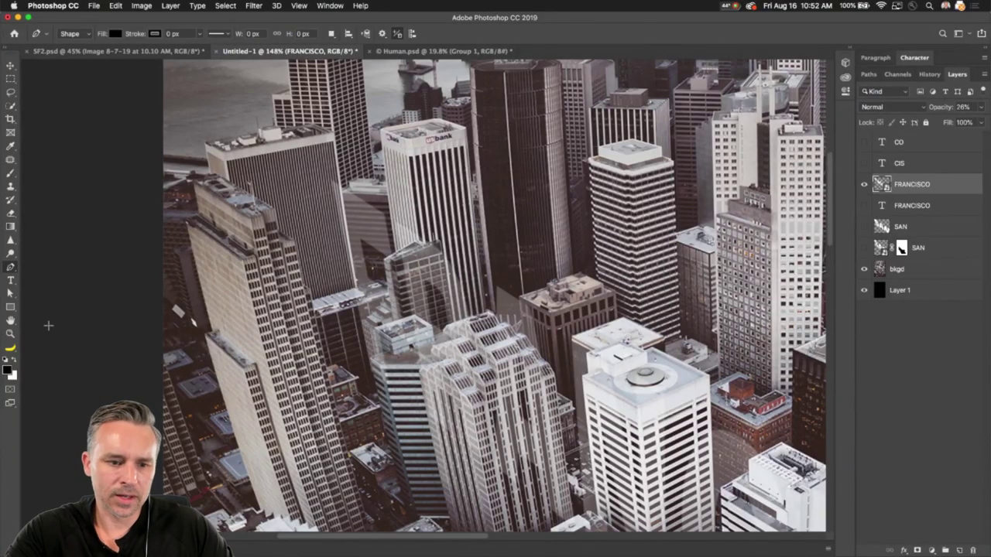
{"action": "key", "text": "super+plus"}
{"action": "left_click_drag", "start_coordinate": [205, 228], "coordinate": [280, 309]}
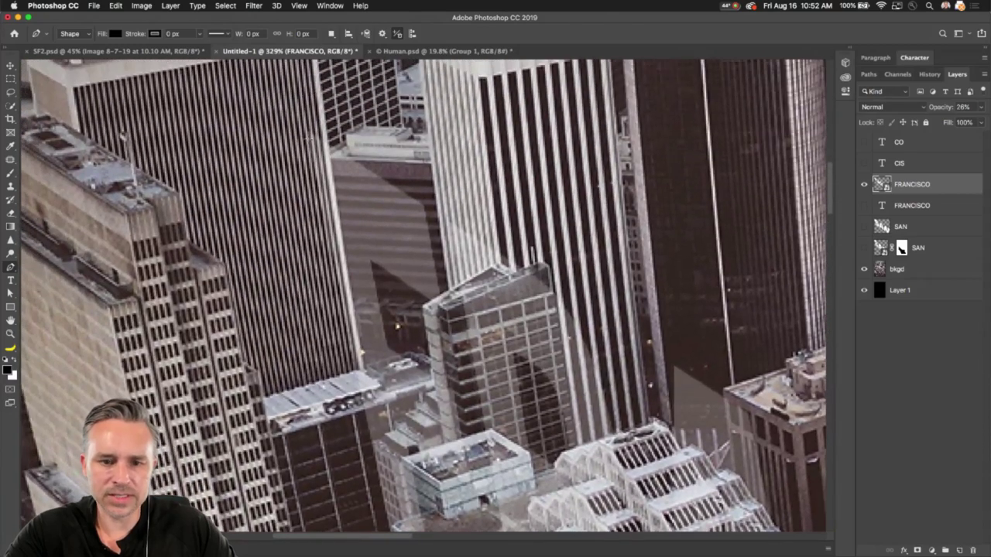
{"action": "left_click", "coordinate": [323, 99]}
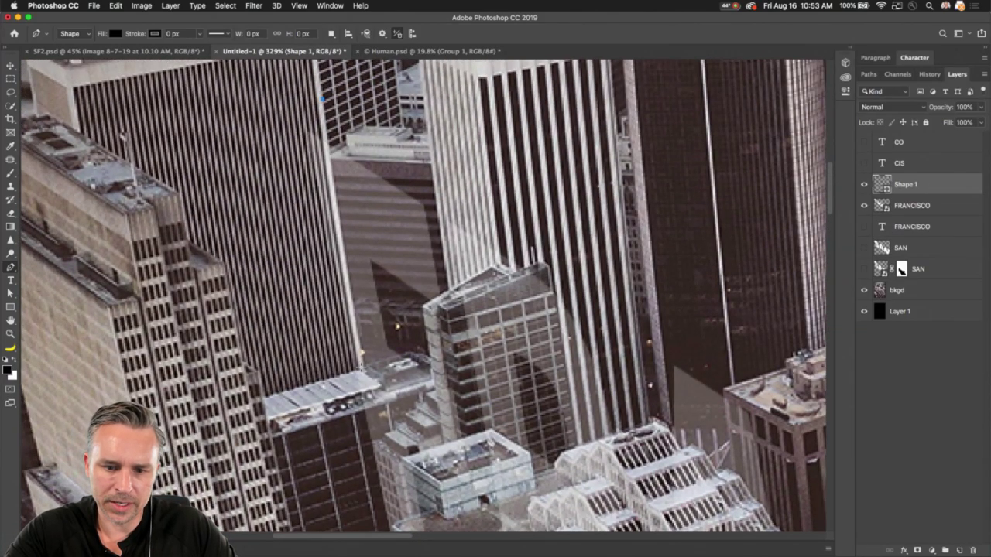
{"action": "scroll", "coordinate": [359, 379], "scroll_direction": "down", "scroll_amount": 4}
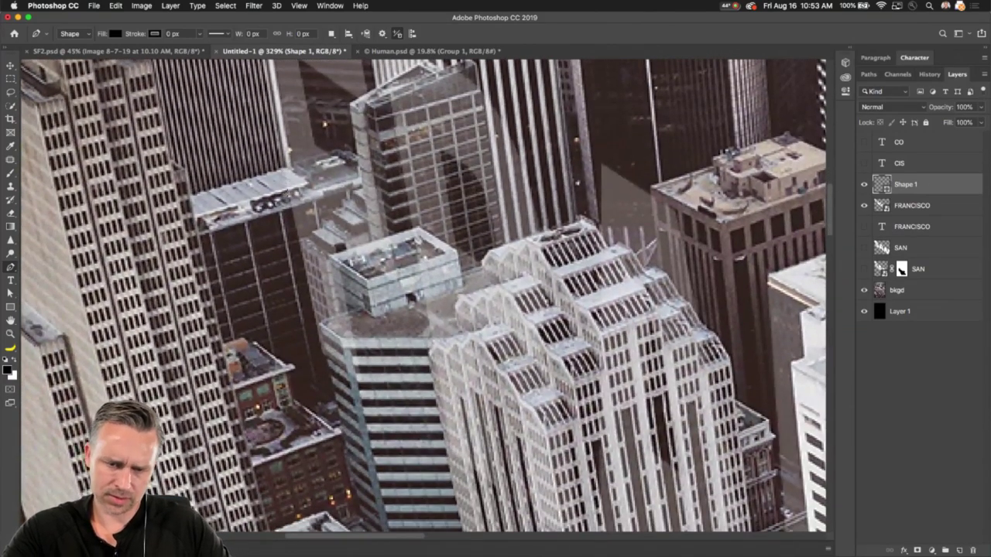
{"action": "scroll", "coordinate": [101, 246], "scroll_direction": "down", "scroll_amount": 3}
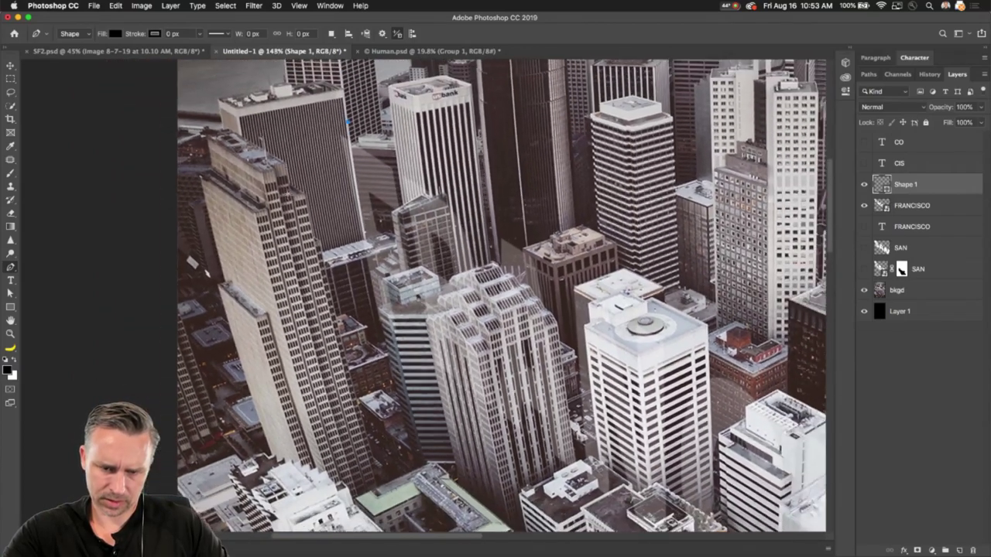
{"action": "scroll", "coordinate": [507, 298], "scroll_direction": "down", "scroll_amount": 3}
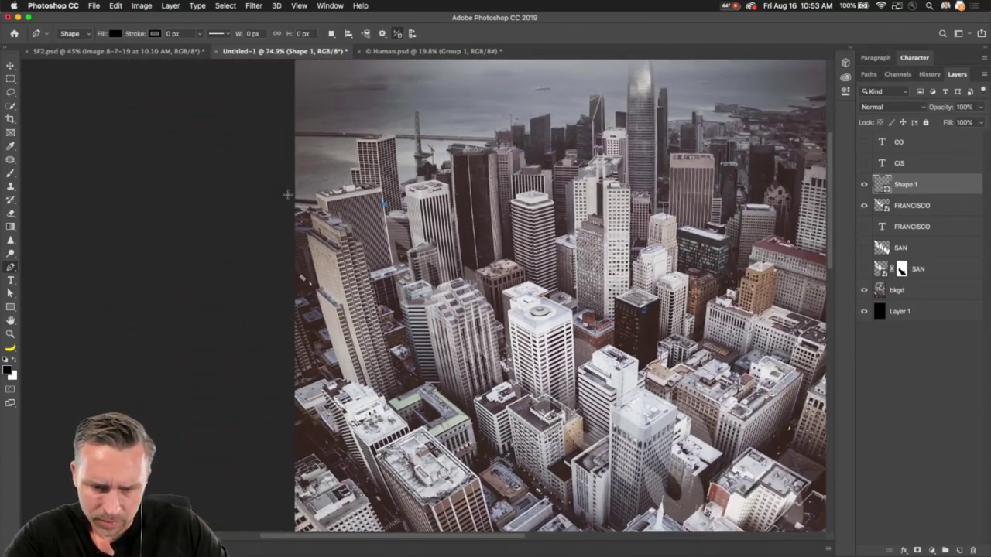
{"action": "scroll", "coordinate": [555, 295], "scroll_direction": "down", "scroll_amount": 1}
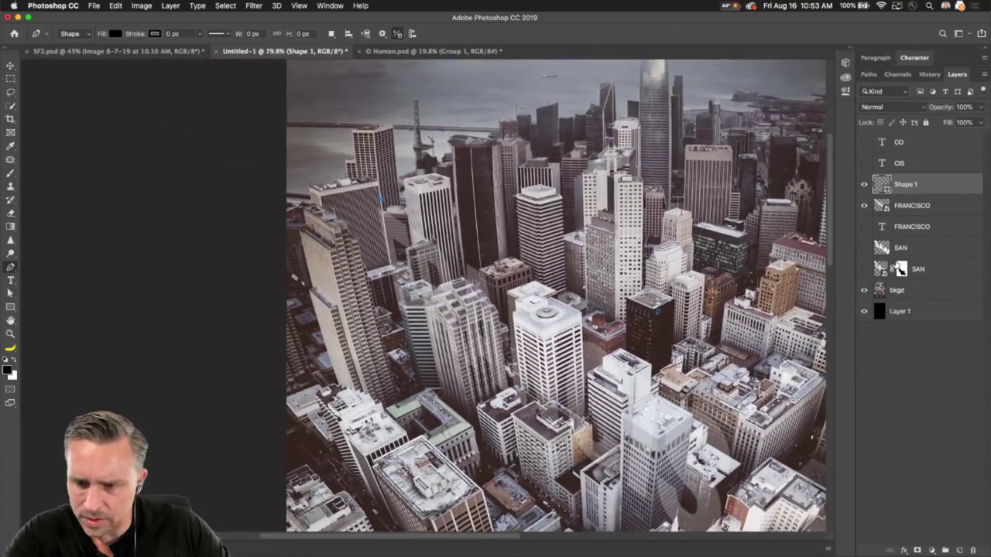
{"action": "left_click", "coordinate": [863, 269]}
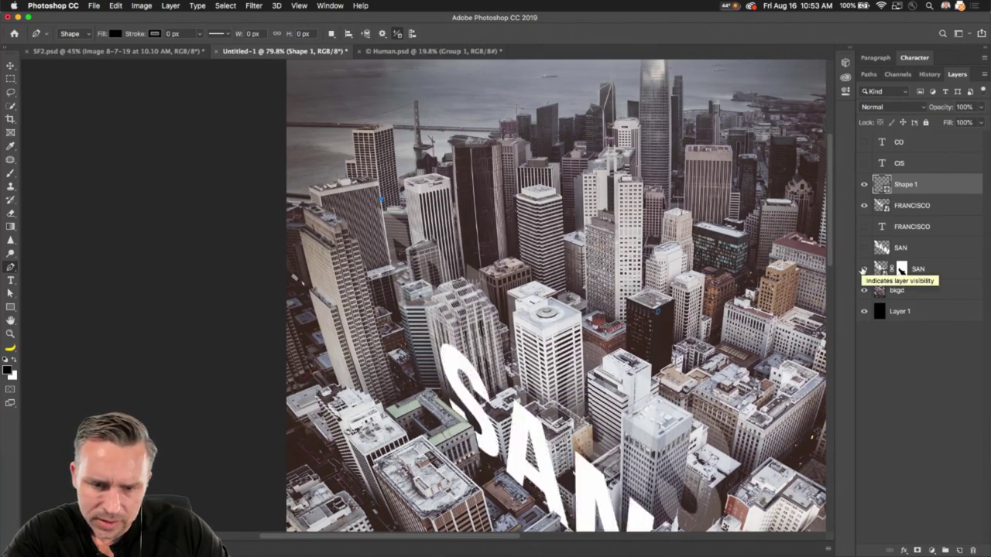
{"action": "left_click", "coordinate": [863, 269]}
{"action": "key", "text": "super+plus"}
{"action": "key", "text": "super+plus"}
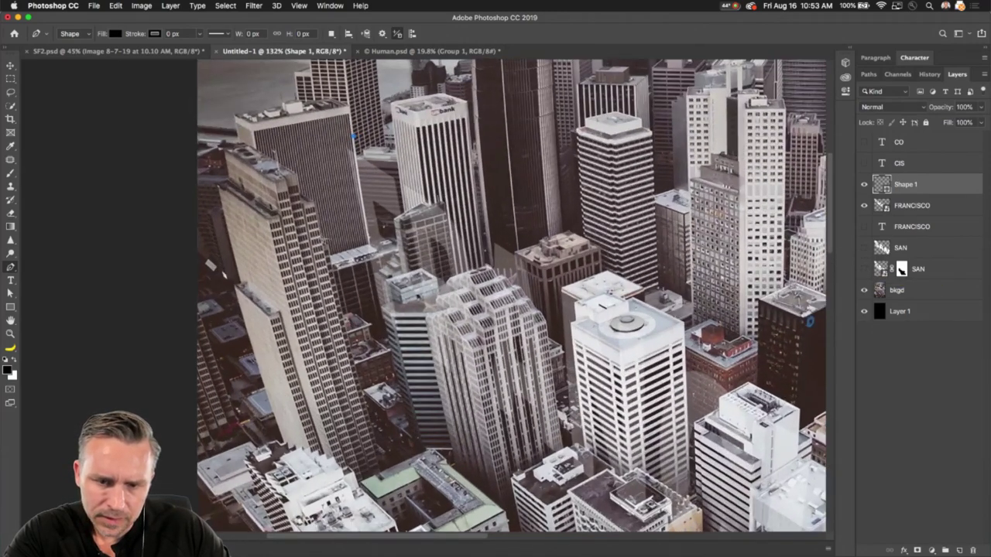
{"action": "key", "text": "super+z"}
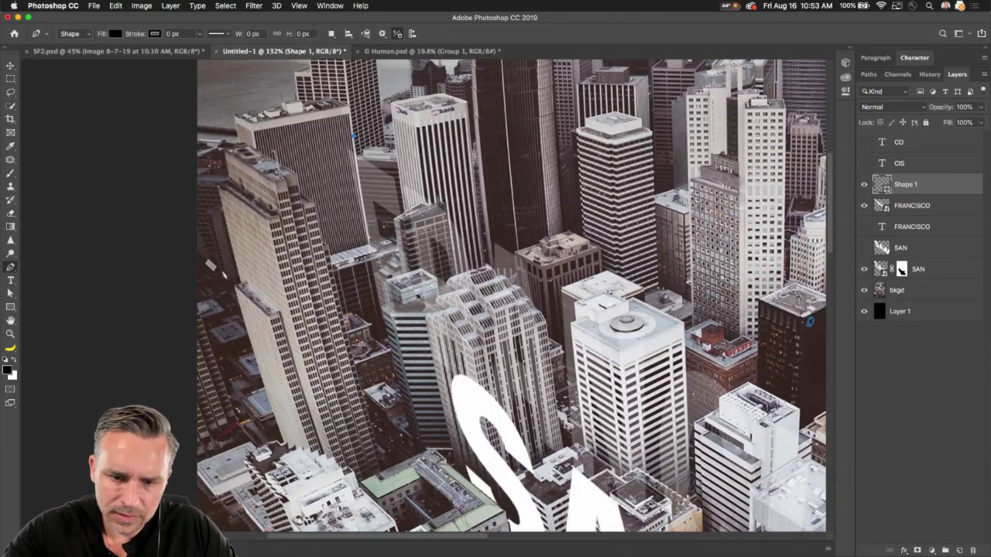
{"action": "scroll", "coordinate": [353, 136], "scroll_direction": "up", "scroll_amount": 4}
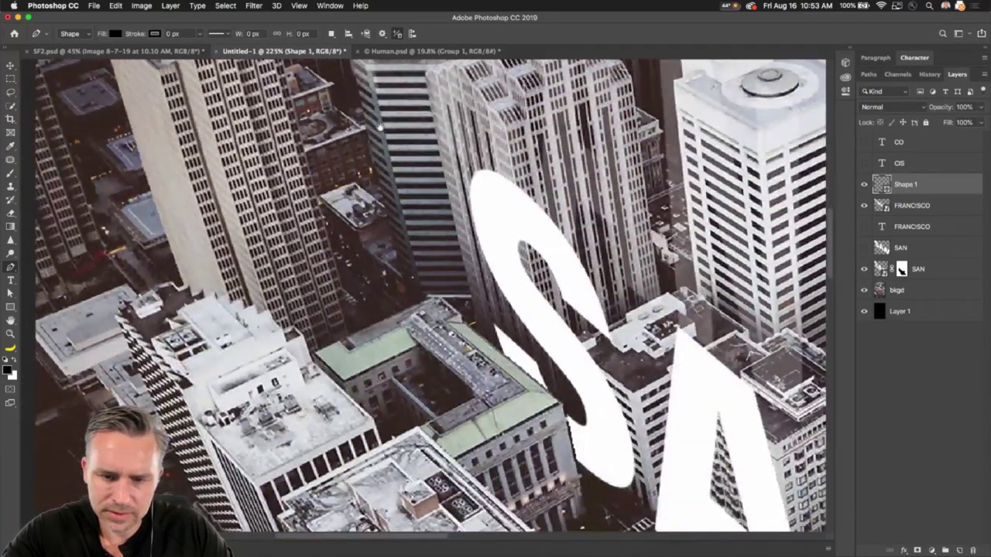
{"action": "left_click_drag", "start_coordinate": [380, 128], "coordinate": [378, 132]}
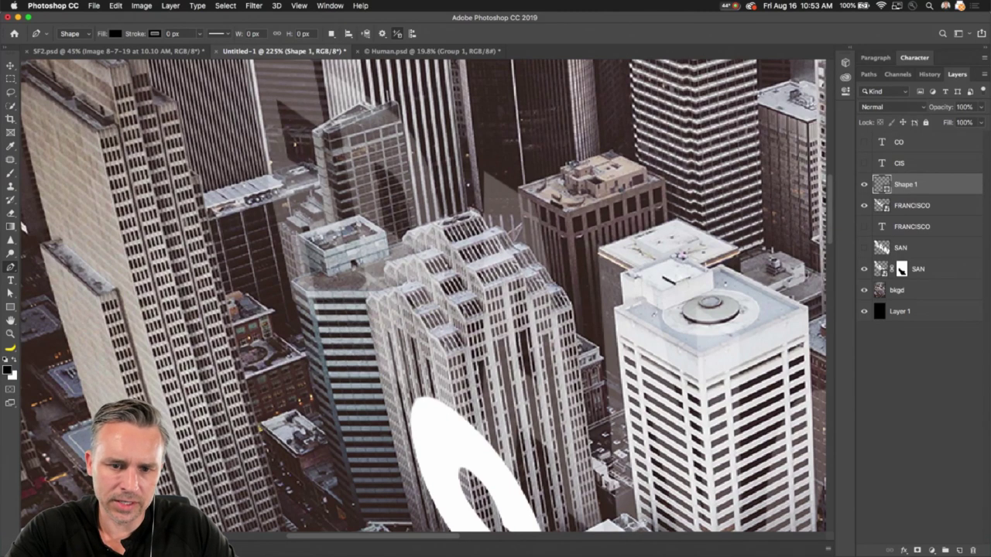
{"action": "left_click", "coordinate": [294, 236]}
{"action": "left_click", "coordinate": [359, 216]}
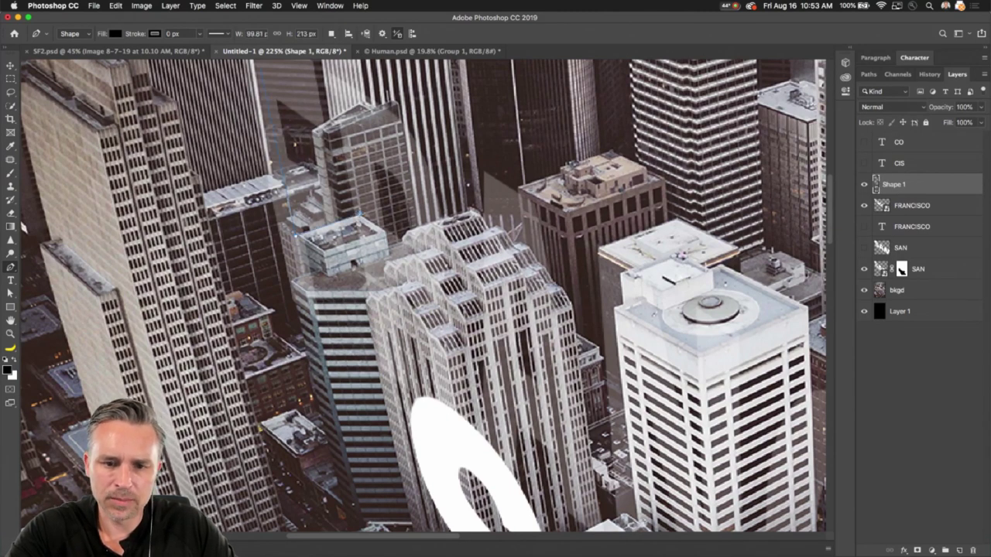
{"action": "key", "text": "super+z"}
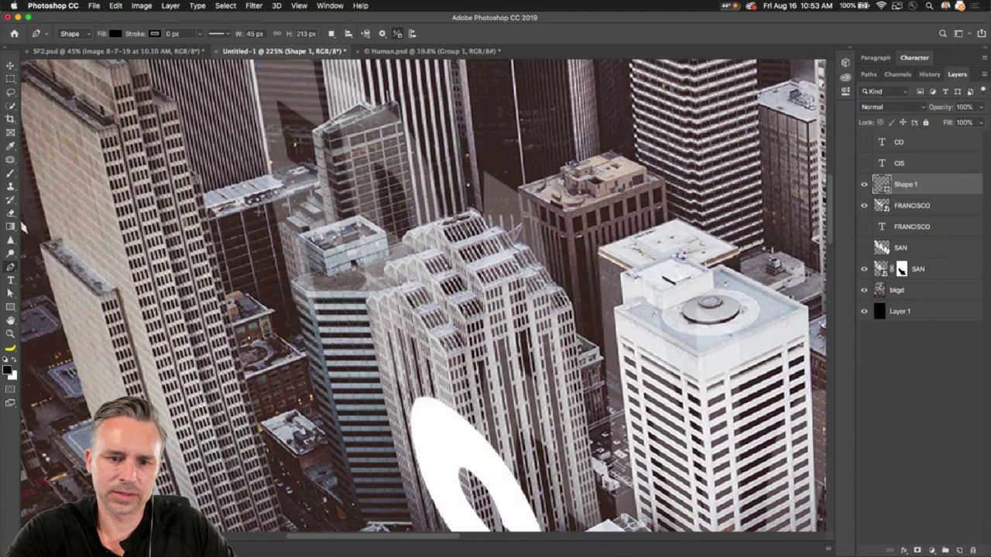
{"action": "key", "text": "super+z"}
{"action": "key", "text": "ctrl+z"}
{"action": "key", "text": "ctrl+z"}
{"action": "key", "text": "ctrl+z"}
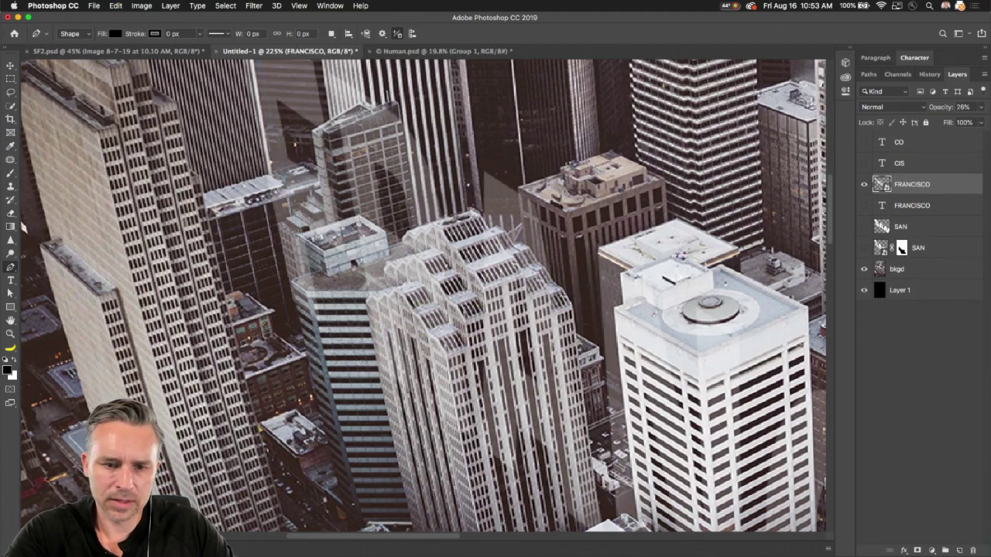
Start a new pen shape along the glass-topped tower's roof edge and across to the base of the stepped roof beside it
{"action": "left_click", "coordinate": [297, 234]}
{"action": "left_click", "coordinate": [356, 215]}
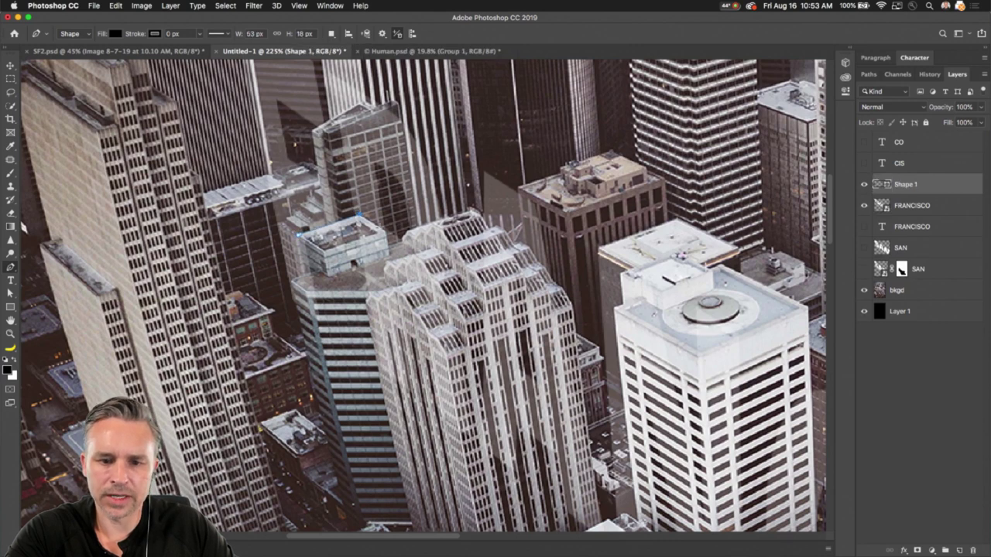
{"action": "left_click", "coordinate": [386, 230]}
{"action": "left_click", "coordinate": [389, 249]}
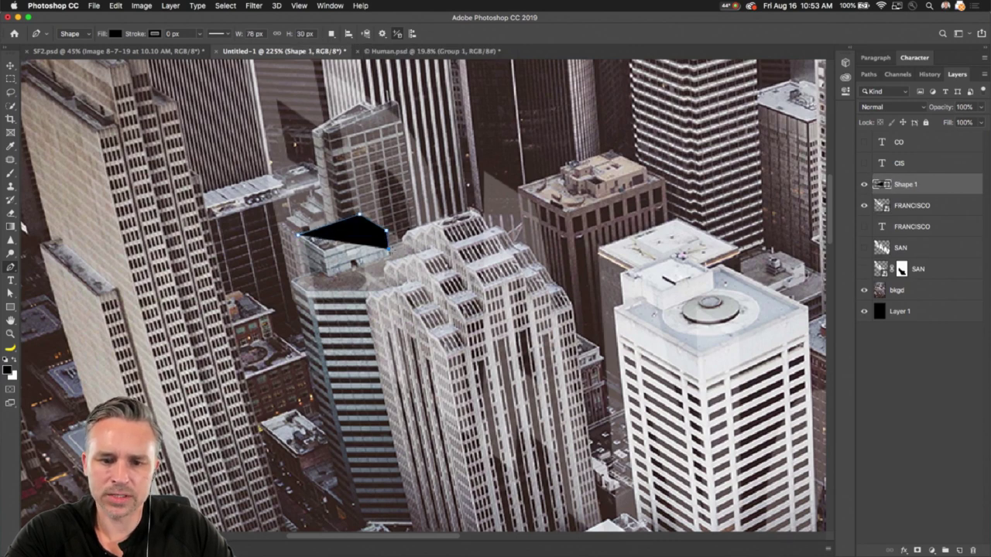
{"action": "left_click", "coordinate": [401, 243]}
{"action": "left_click", "coordinate": [409, 231]}
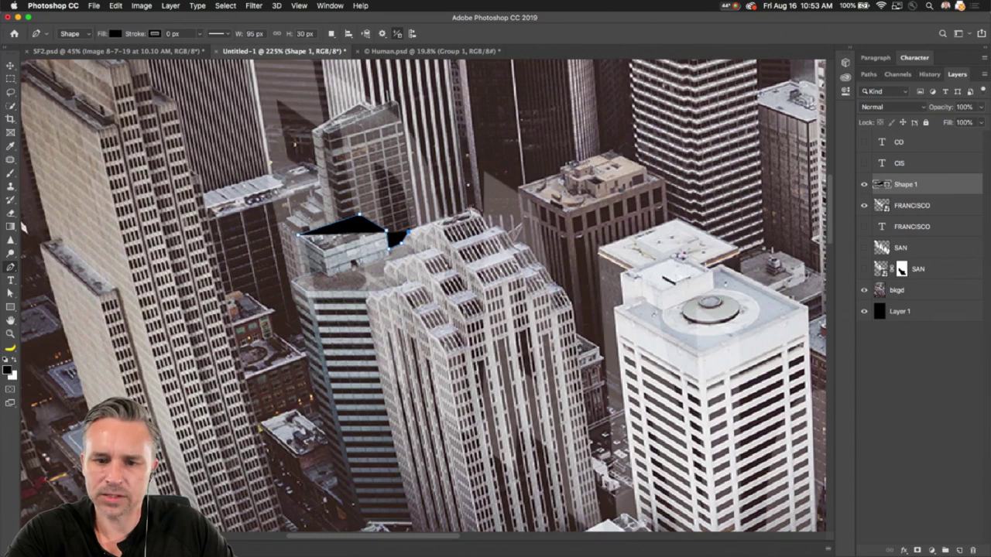
Continue the pen outline over the stepped roof's peak and down its tiers to the tower's far wall edge
{"action": "left_click", "coordinate": [476, 211]}
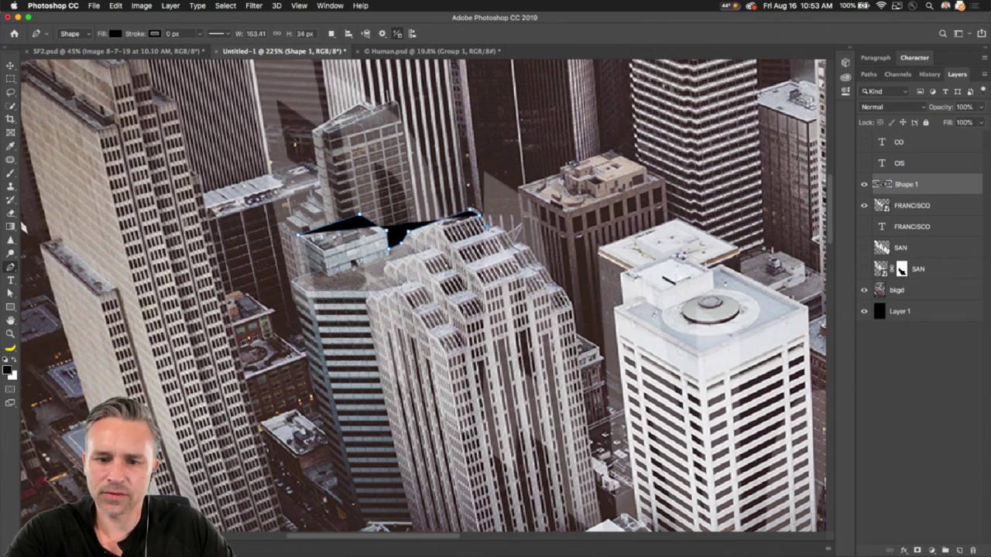
{"action": "left_click", "coordinate": [503, 231]}
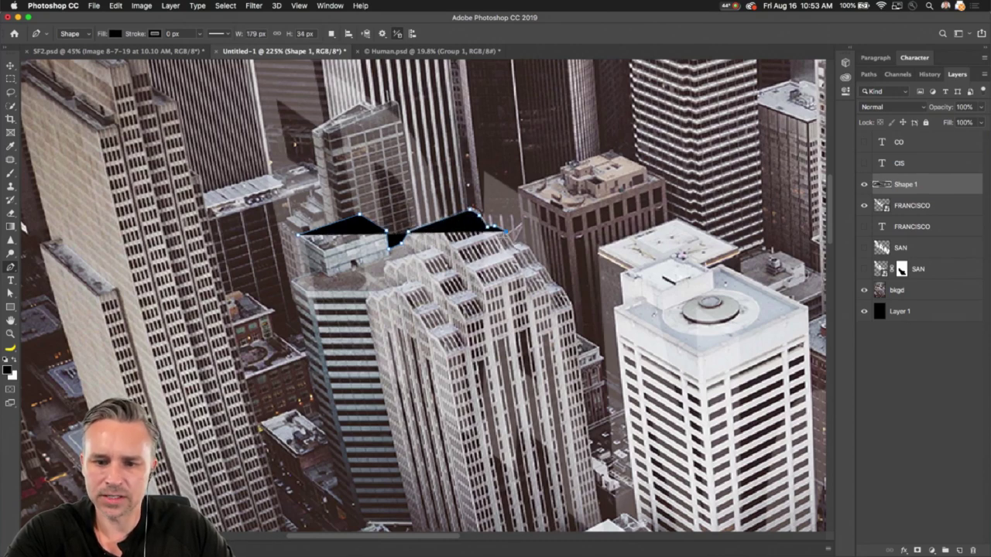
{"action": "left_click", "coordinate": [515, 242]}
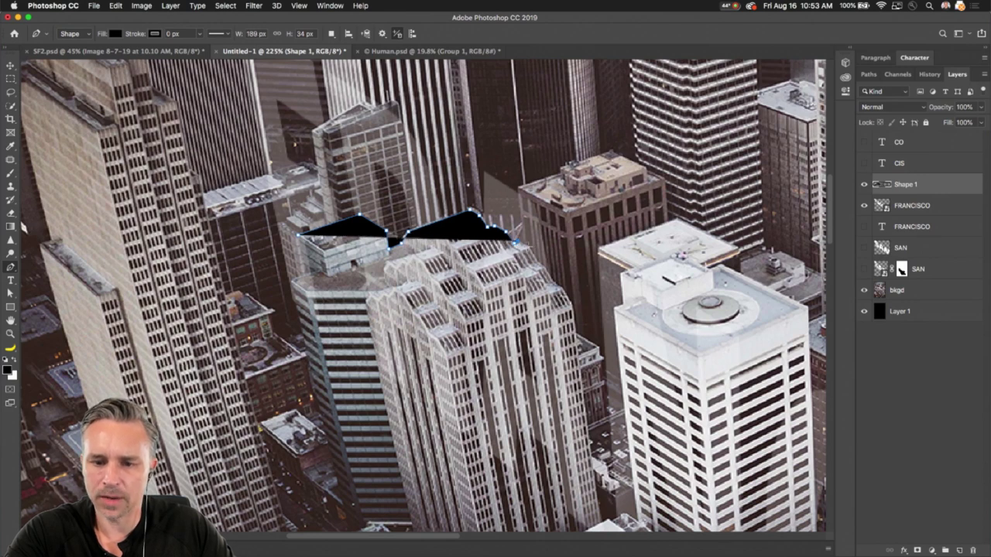
{"action": "left_click", "coordinate": [529, 247]}
{"action": "left_click", "coordinate": [551, 282]}
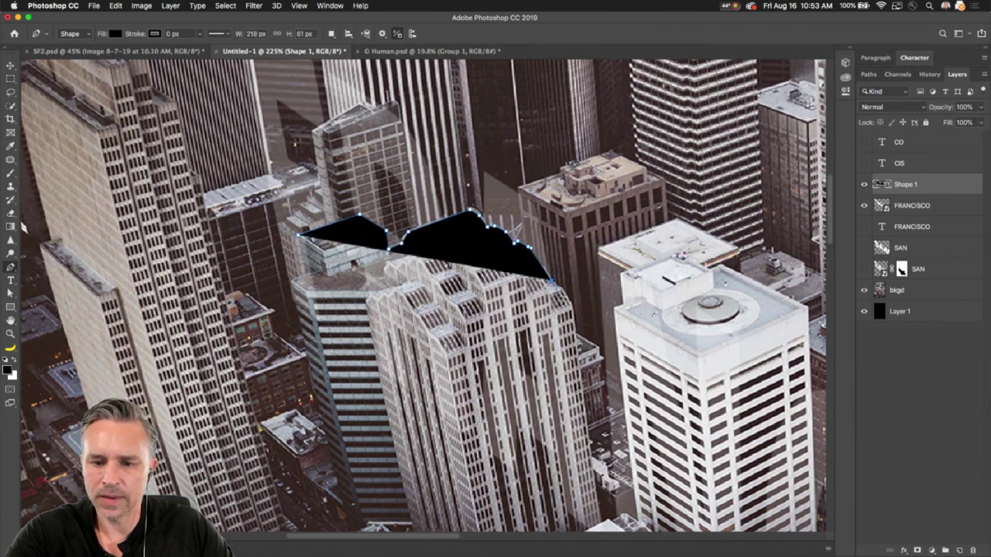
{"action": "left_click", "coordinate": [557, 287]}
{"action": "left_click", "coordinate": [571, 304]}
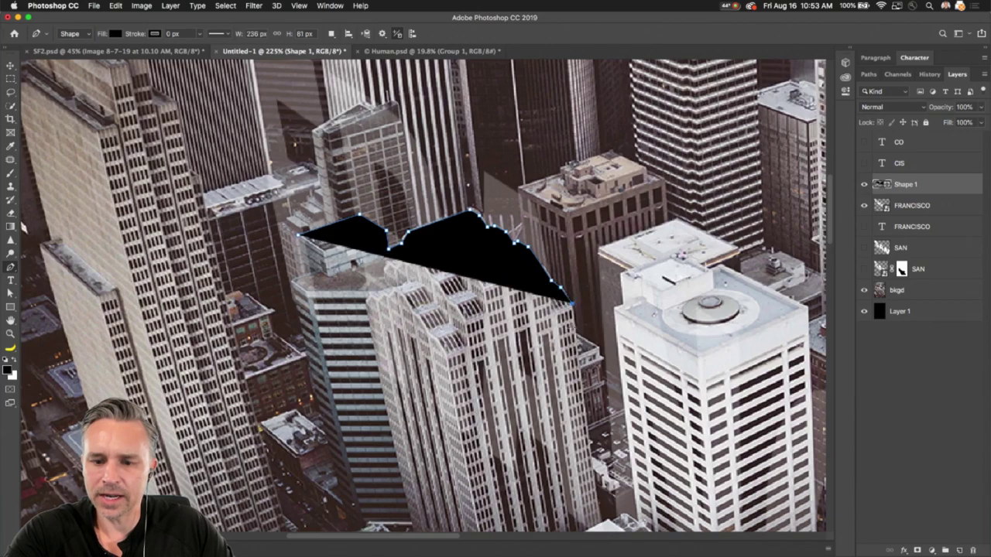
{"action": "left_click", "coordinate": [573, 335]}
Extend the pen outline down the stepped tower's wall, across the low rooftop and up the near edge of the white tower
{"action": "scroll", "coordinate": [573, 334], "scroll_direction": "down", "scroll_amount": 10}
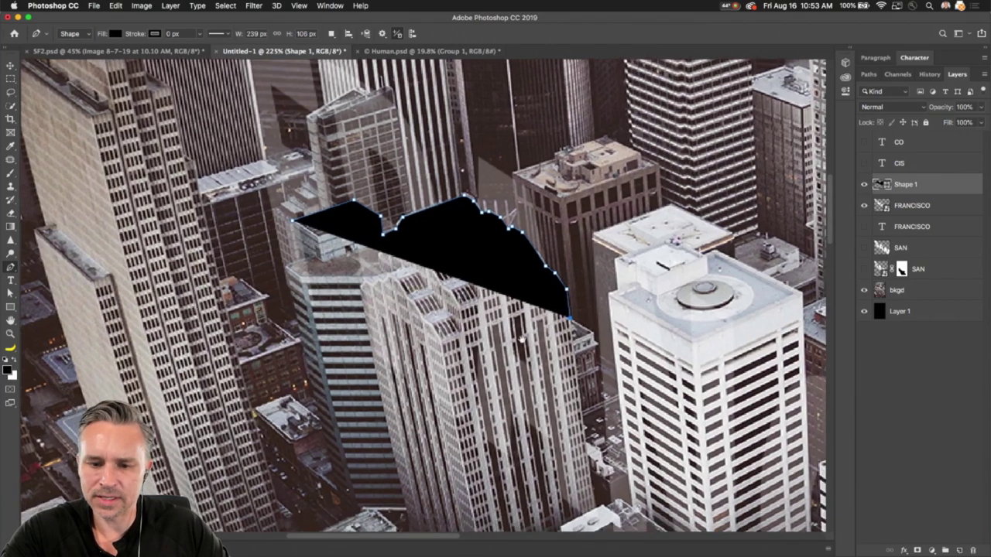
{"action": "scroll", "coordinate": [469, 313], "scroll_direction": "right", "scroll_amount": 5}
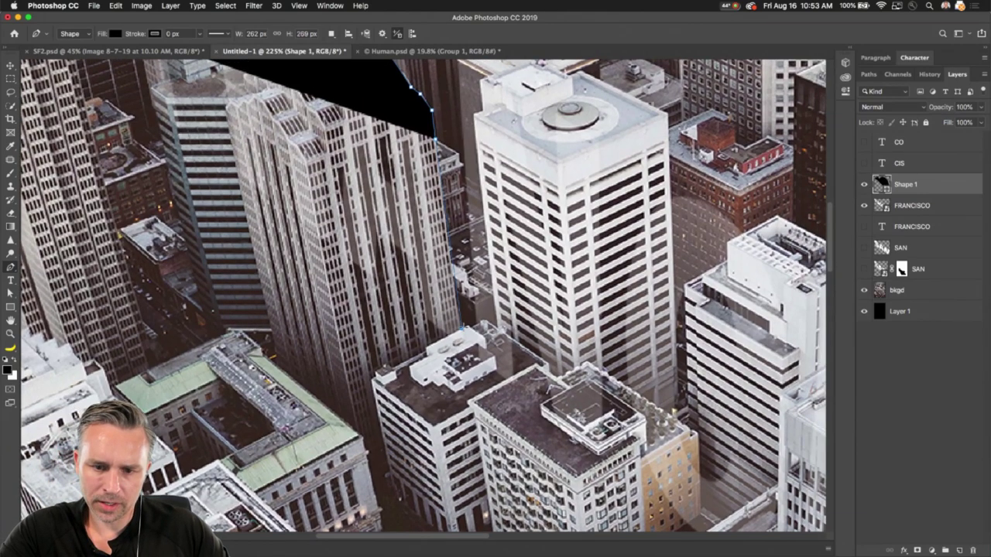
{"action": "left_click", "coordinate": [464, 327]}
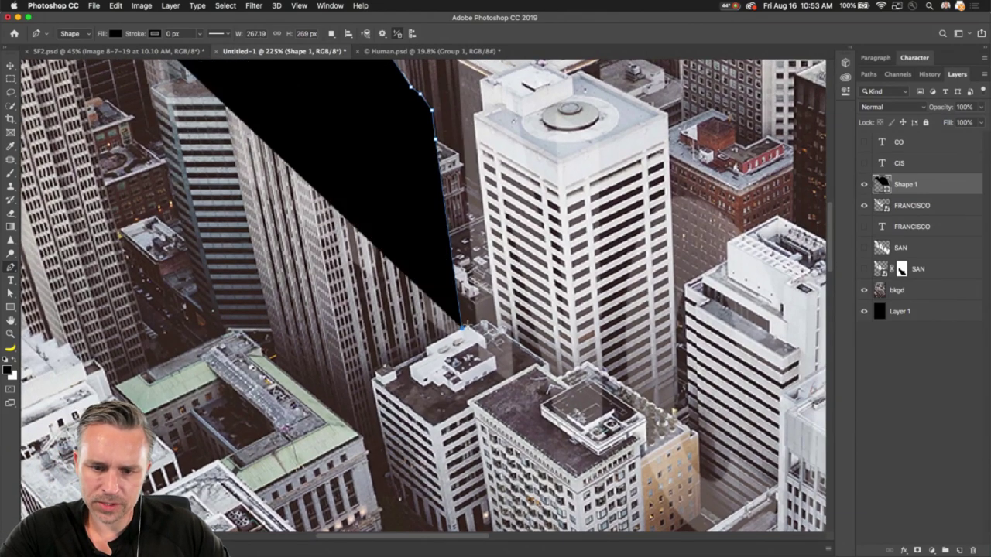
{"action": "left_click", "coordinate": [484, 322]}
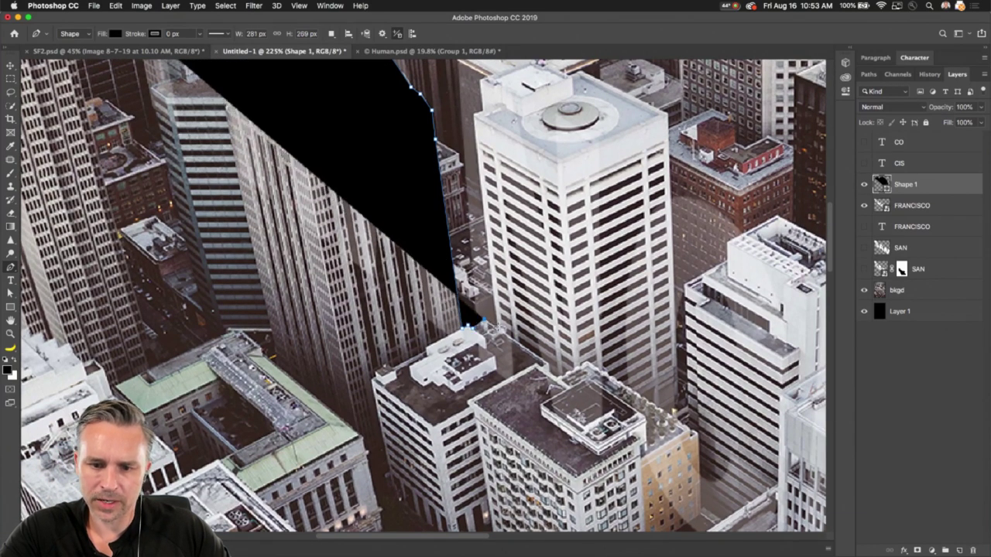
{"action": "left_click", "coordinate": [471, 115]}
Trace the pen outline over the white tower's rooftop block and along its back roof edge to the far corner
{"action": "left_click_drag", "start_coordinate": [450, 150], "coordinate": [469, 289]}
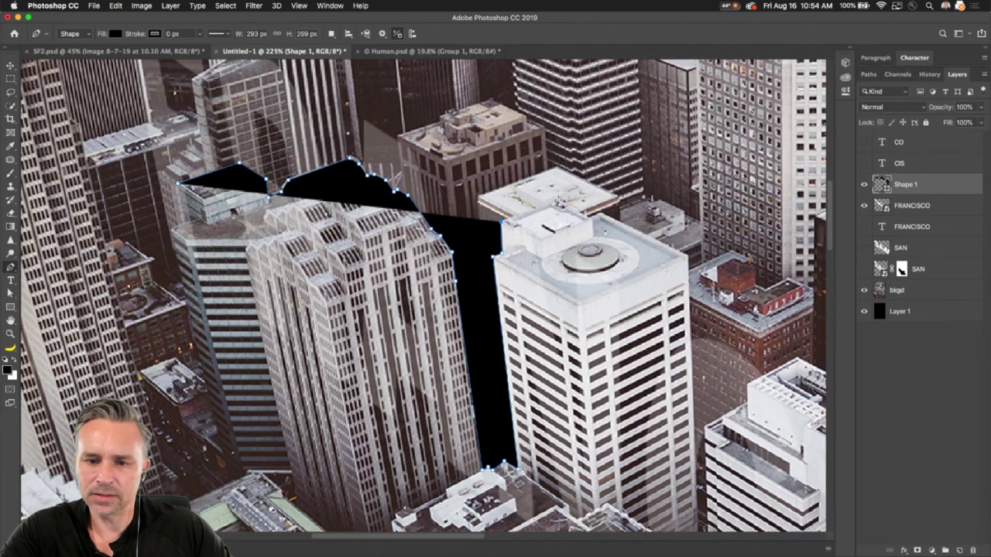
{"action": "left_click", "coordinate": [559, 201]}
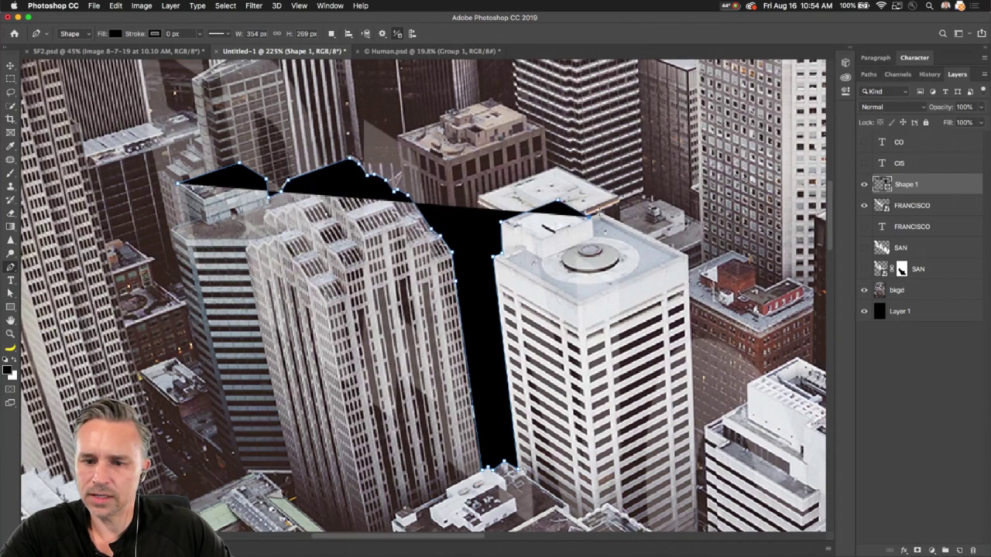
{"action": "left_click", "coordinate": [596, 211]}
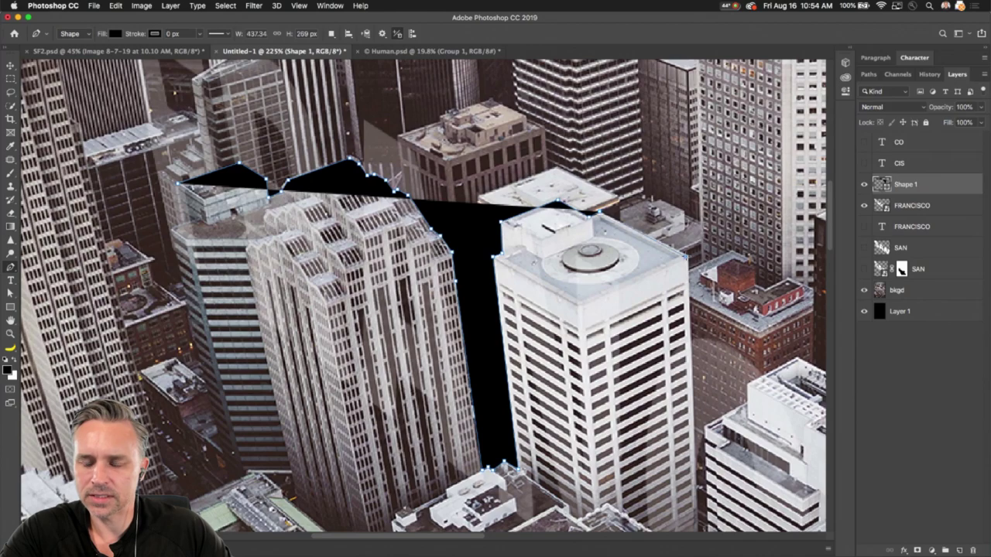
{"action": "left_click", "coordinate": [685, 256]}
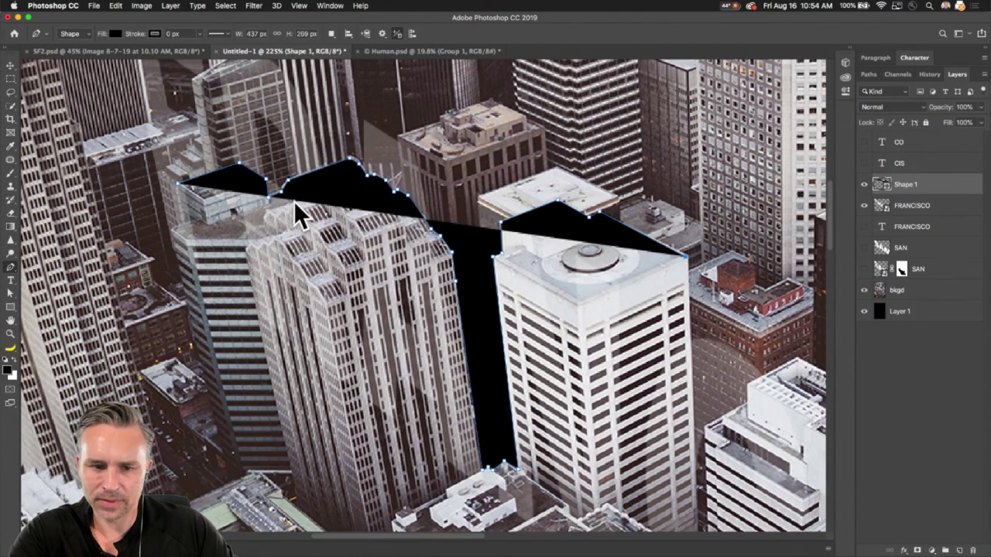
Set the Shape 1 layer's Fill to 0% and check its Layer Style blending options without changing them
{"action": "left_click_drag", "start_coordinate": [949, 123], "coordinate": [912, 124]}
{"action": "type", "text": "0"}
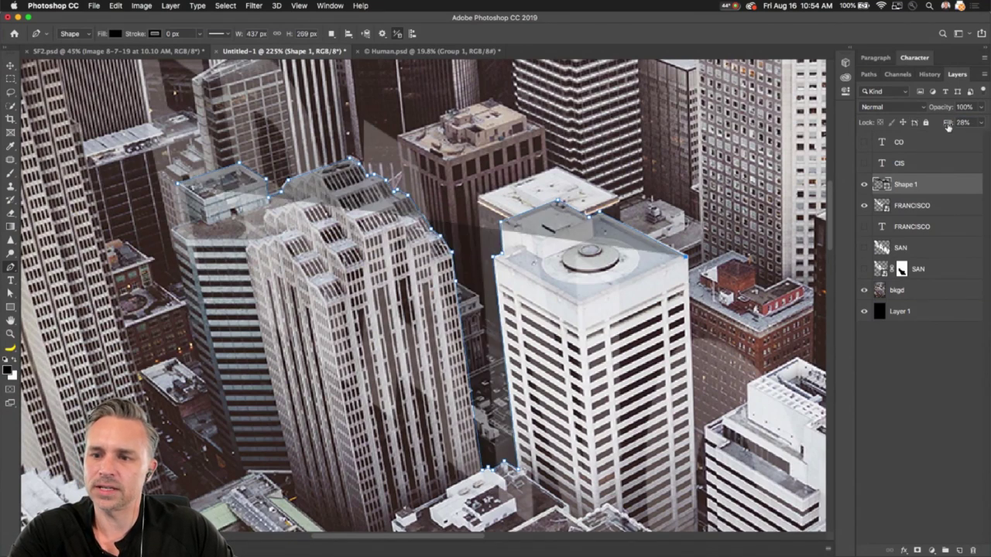
{"action": "key", "text": "Return"}
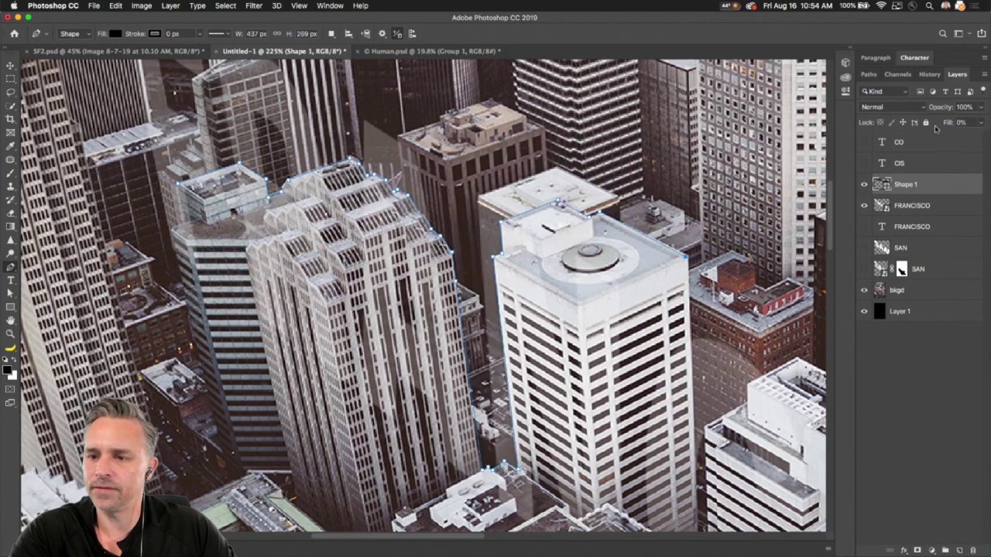
{"action": "double_click", "coordinate": [945, 185]}
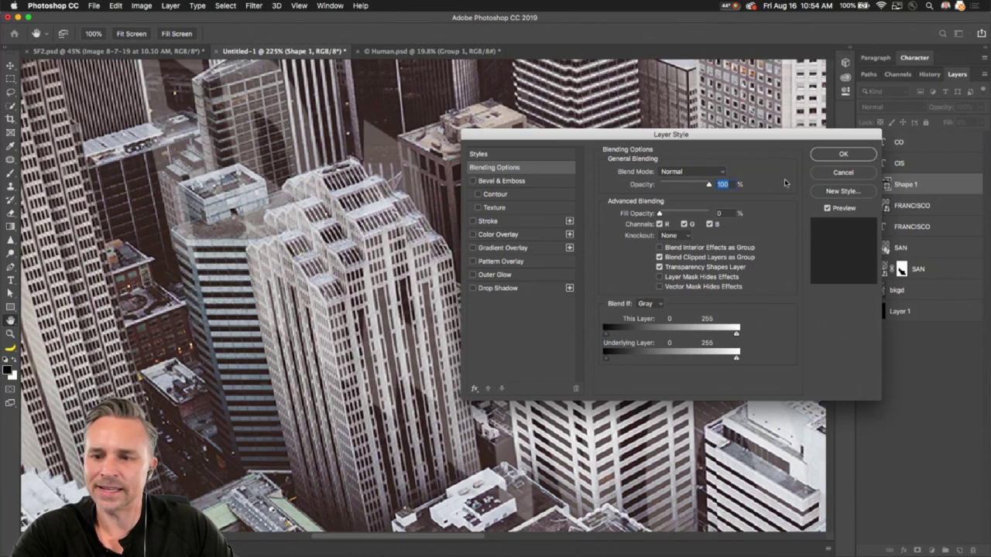
{"action": "left_click", "coordinate": [823, 178]}
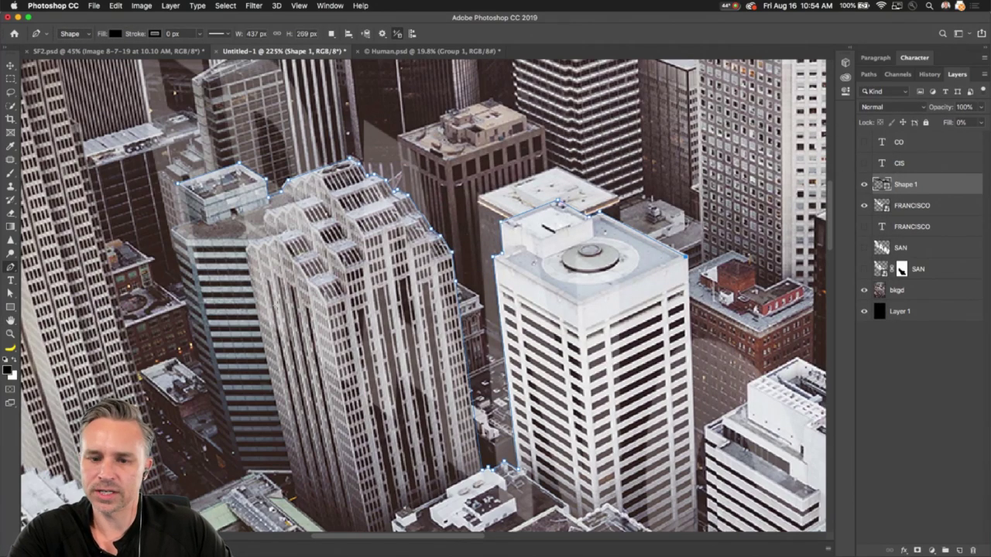
{"action": "scroll", "coordinate": [722, 183], "scroll_direction": "right", "scroll_amount": 5}
{"action": "scroll", "coordinate": [722, 183], "scroll_direction": "down", "scroll_amount": 2}
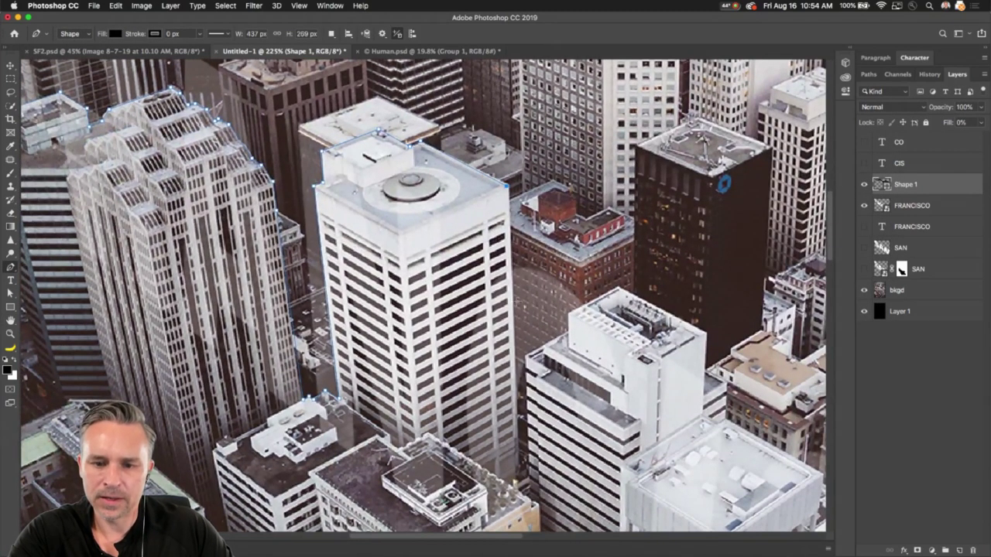
Extend the pen outline down the white tower's far wall and show the distorted SAN layer to compare its position with the outline
{"action": "left_click", "coordinate": [513, 318]}
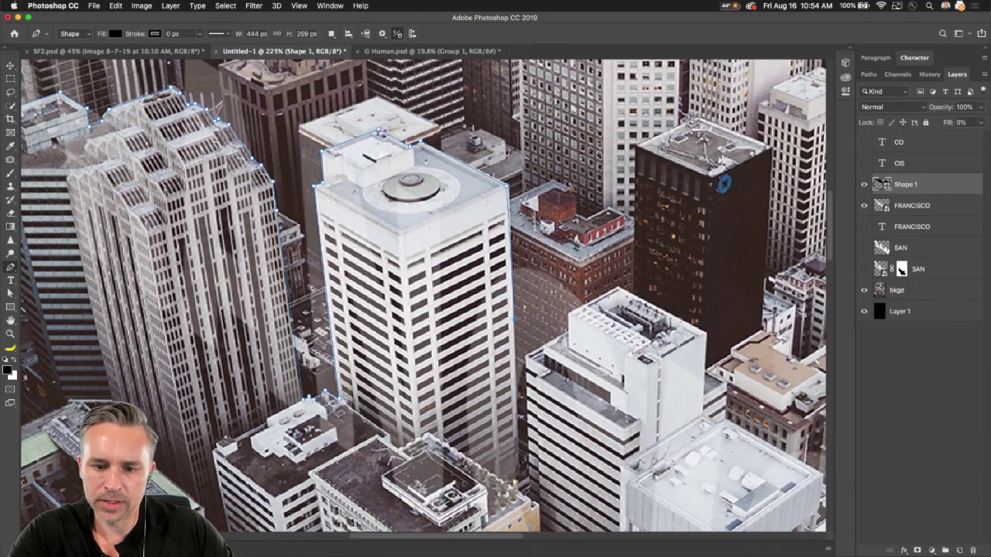
{"action": "scroll", "coordinate": [516, 484], "scroll_direction": "down", "scroll_amount": 5}
{"action": "scroll", "coordinate": [517, 484], "scroll_direction": "right", "scroll_amount": 2}
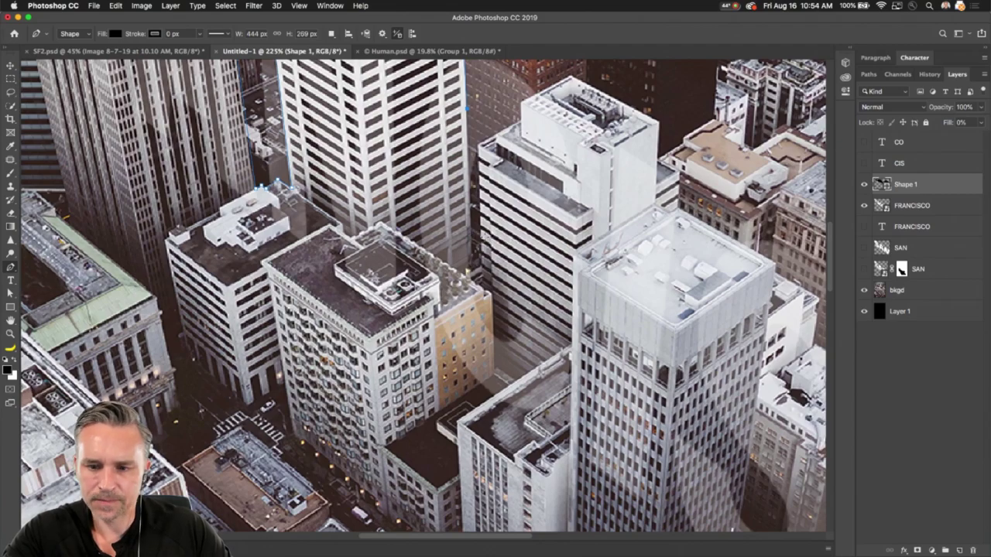
{"action": "scroll", "coordinate": [472, 232], "scroll_direction": "down", "scroll_amount": 5}
{"action": "left_click", "coordinate": [865, 248]}
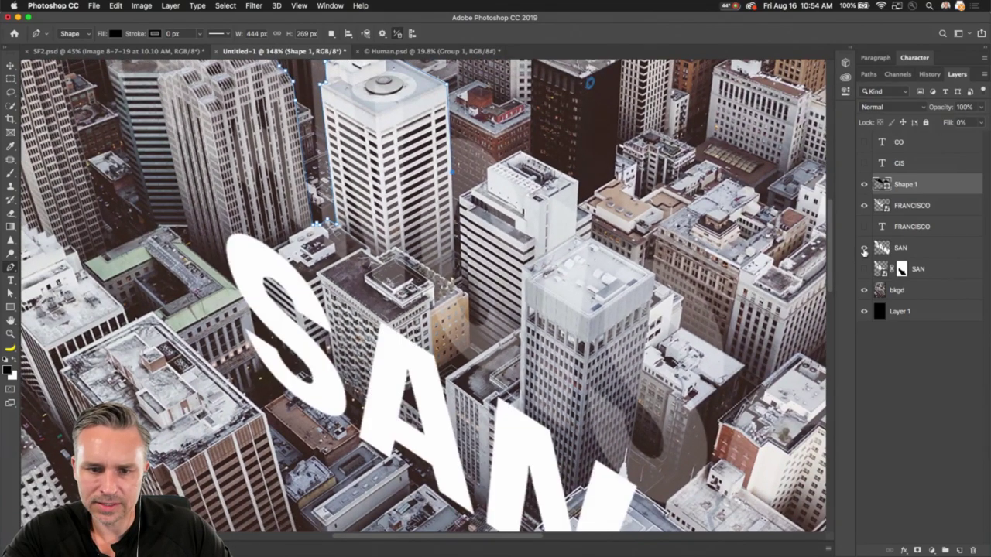
{"action": "scroll", "coordinate": [333, 209], "scroll_direction": "down", "scroll_amount": 4}
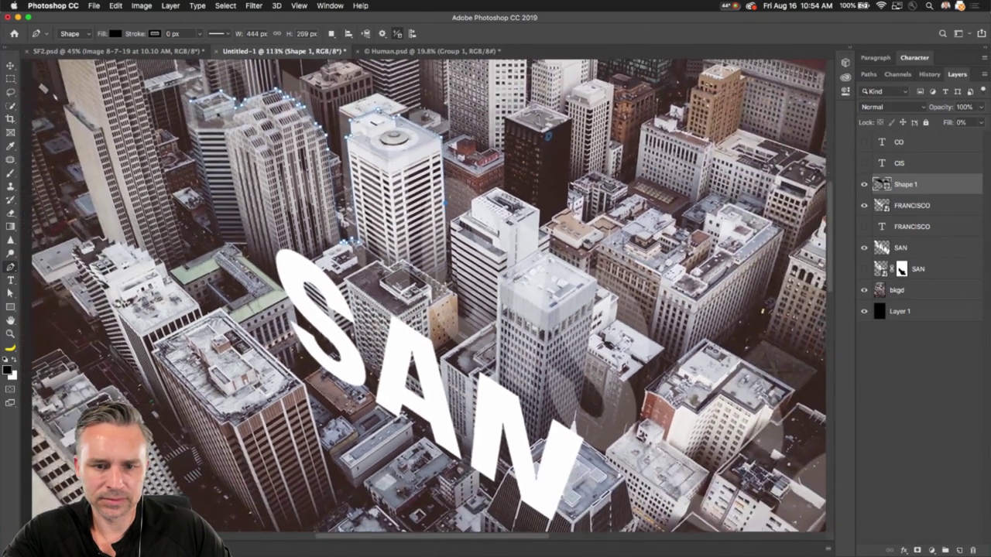
{"action": "scroll", "coordinate": [336, 162], "scroll_direction": "up", "scroll_amount": 4}
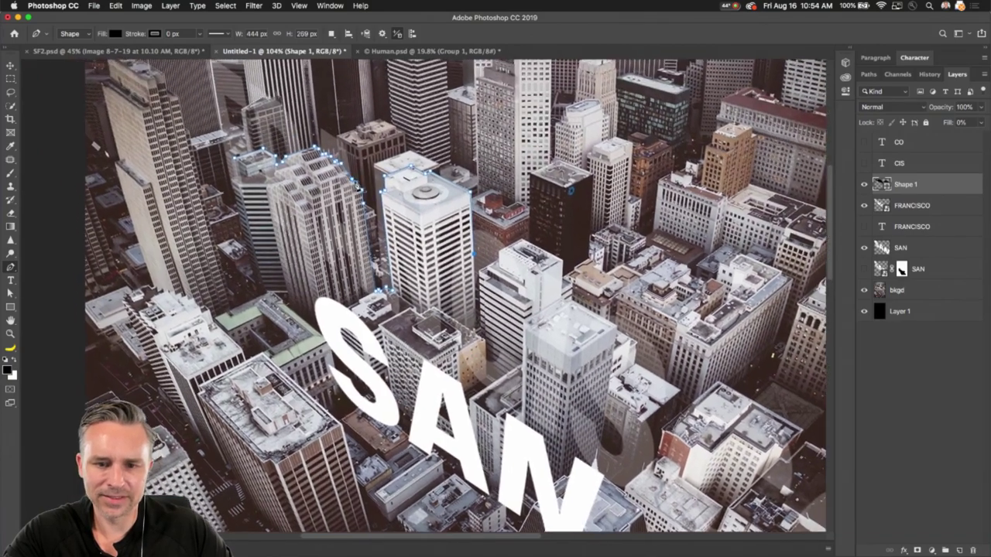
{"action": "scroll", "coordinate": [354, 85], "scroll_direction": "up", "scroll_amount": 4}
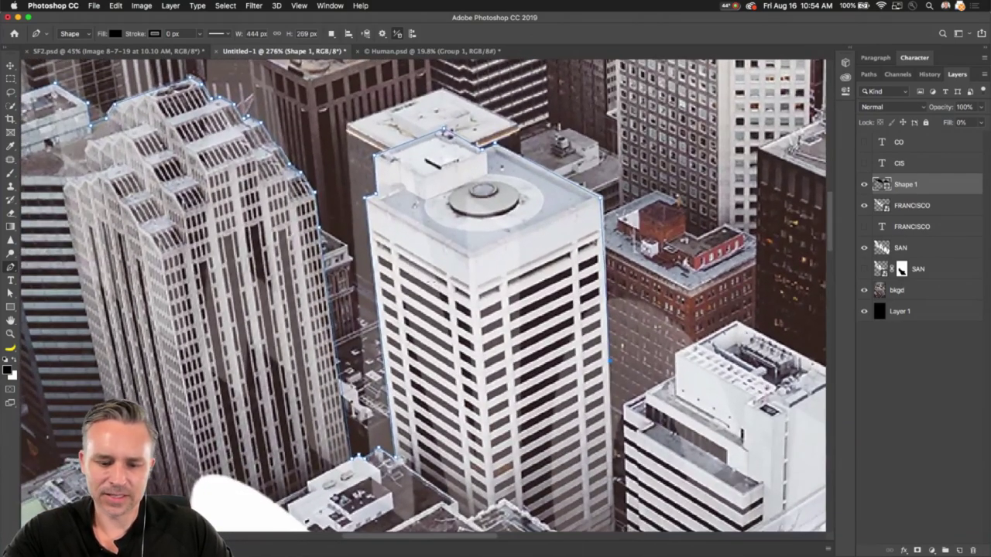
Undo the layer visibility change that showed the distorted SAN layer
{"action": "key", "text": "z"}
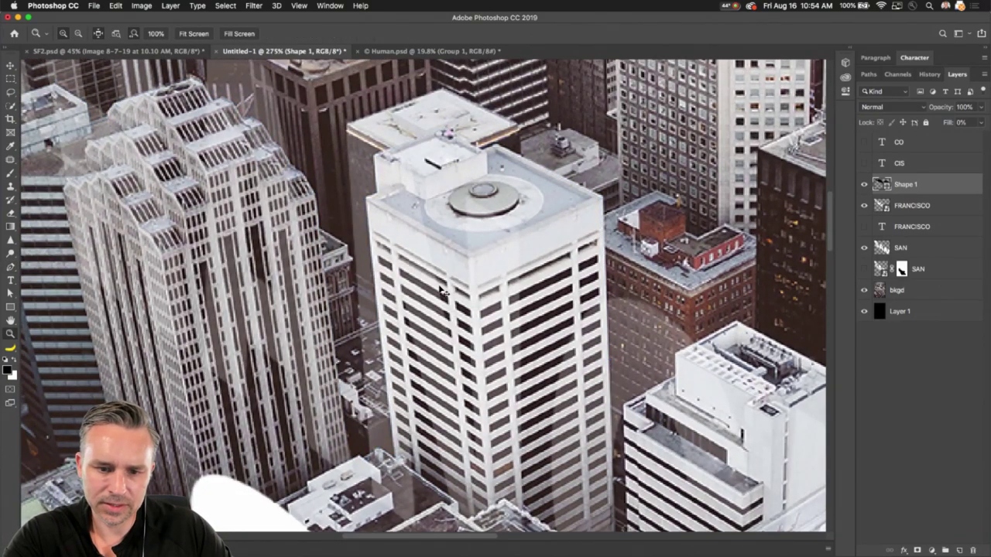
{"action": "left_click", "coordinate": [115, 5]}
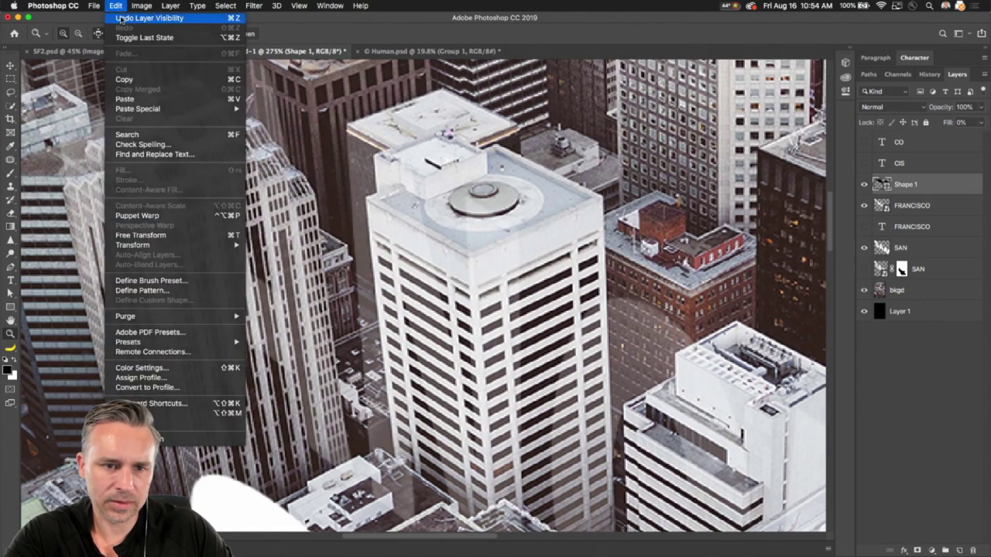
{"action": "left_click", "coordinate": [121, 18]}
{"action": "left_click", "coordinate": [116, 5]}
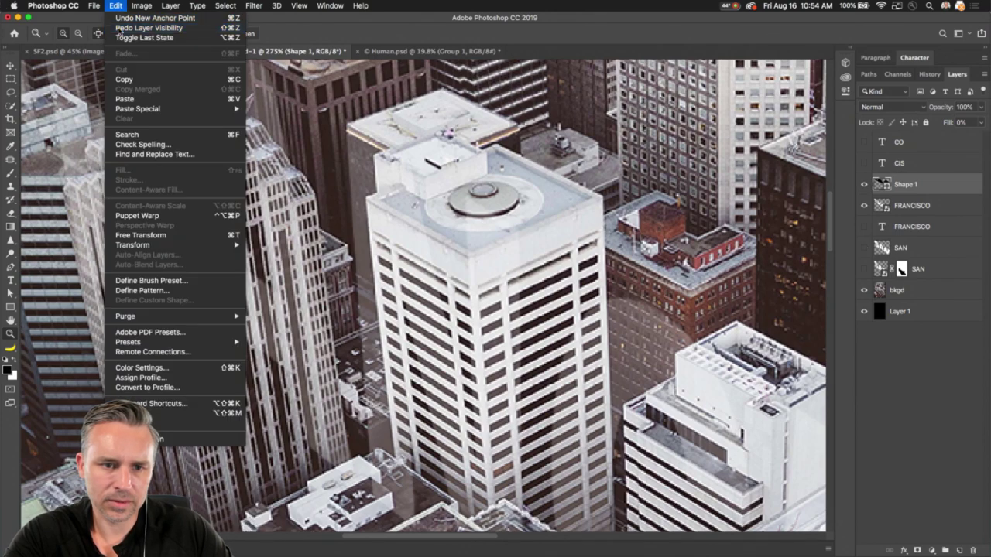
{"action": "left_click", "coordinate": [149, 28]}
{"action": "left_click", "coordinate": [116, 5]}
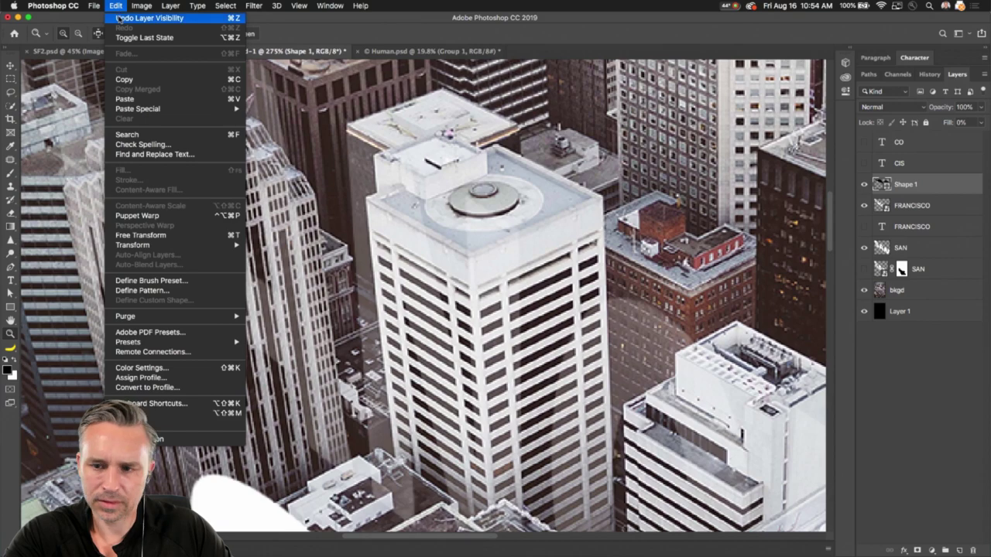
{"action": "left_click", "coordinate": [120, 18]}
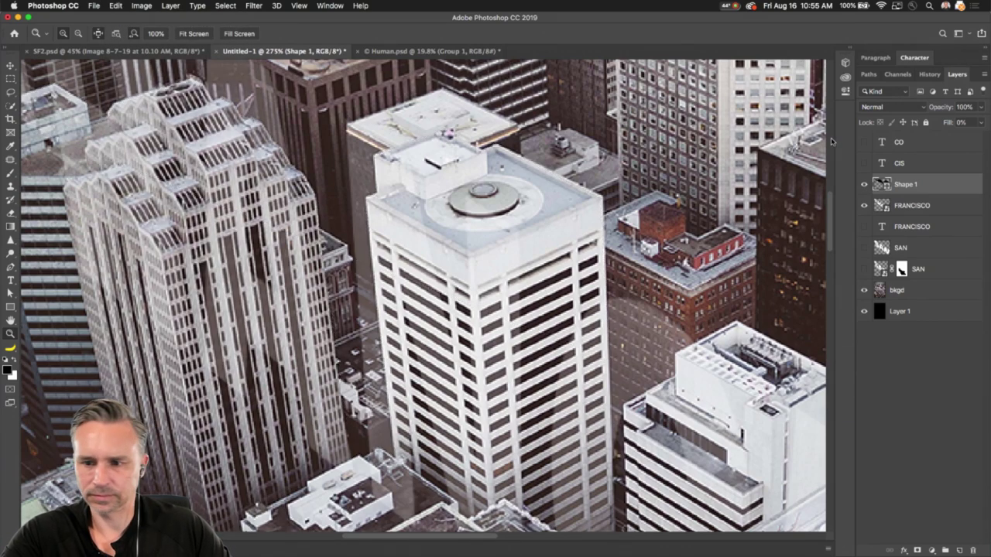
{"action": "key", "text": "super+minus"}
{"action": "left_click", "coordinate": [11, 186]}
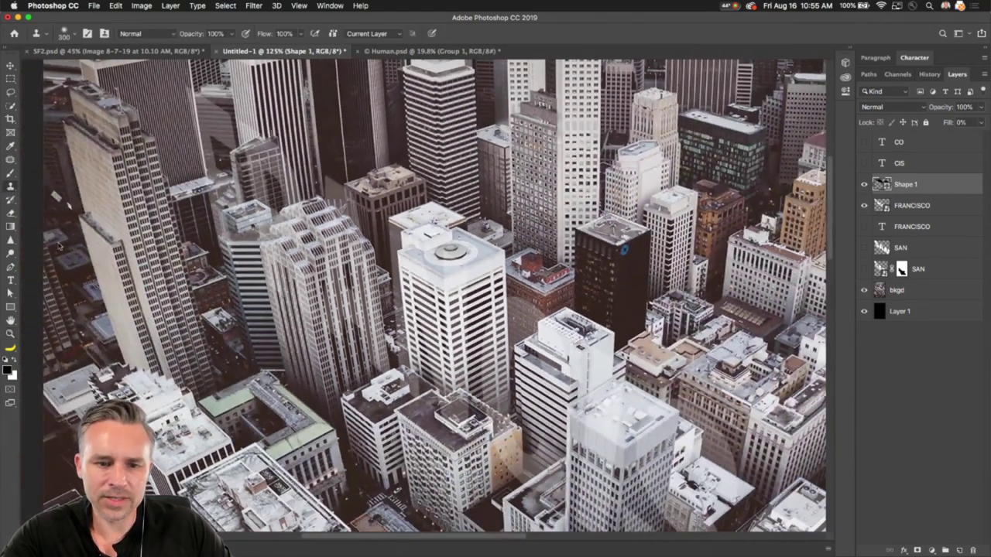
{"action": "left_click", "coordinate": [10, 81]}
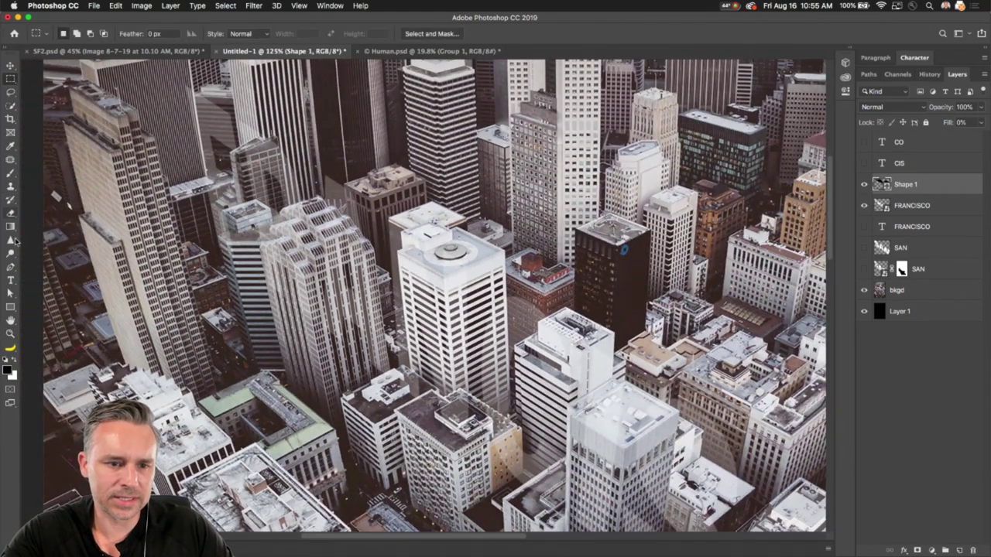
{"action": "left_click", "coordinate": [10, 267]}
{"action": "scroll", "coordinate": [433, 294], "scroll_direction": "down", "scroll_amount": 2}
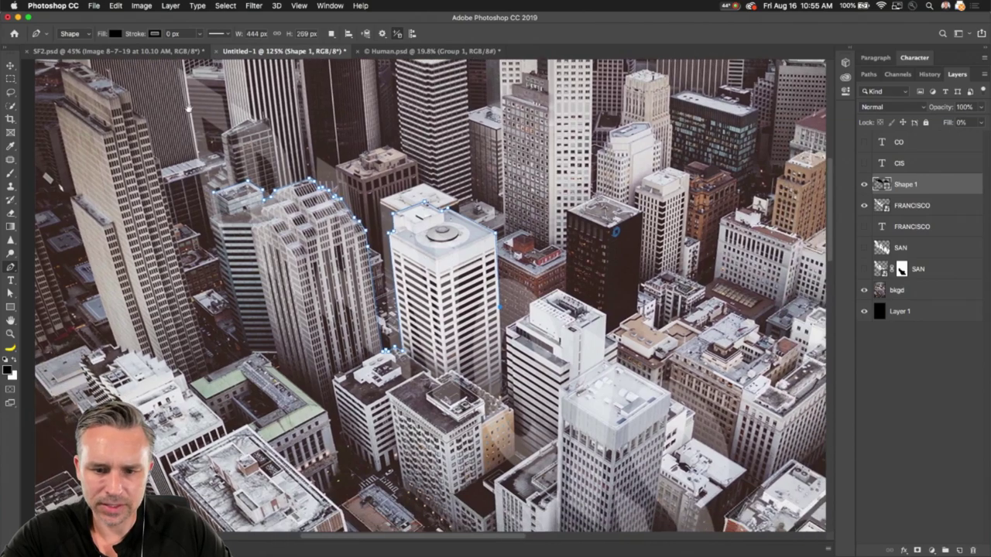
{"action": "scroll", "coordinate": [460, 270], "scroll_direction": "up", "scroll_amount": 5}
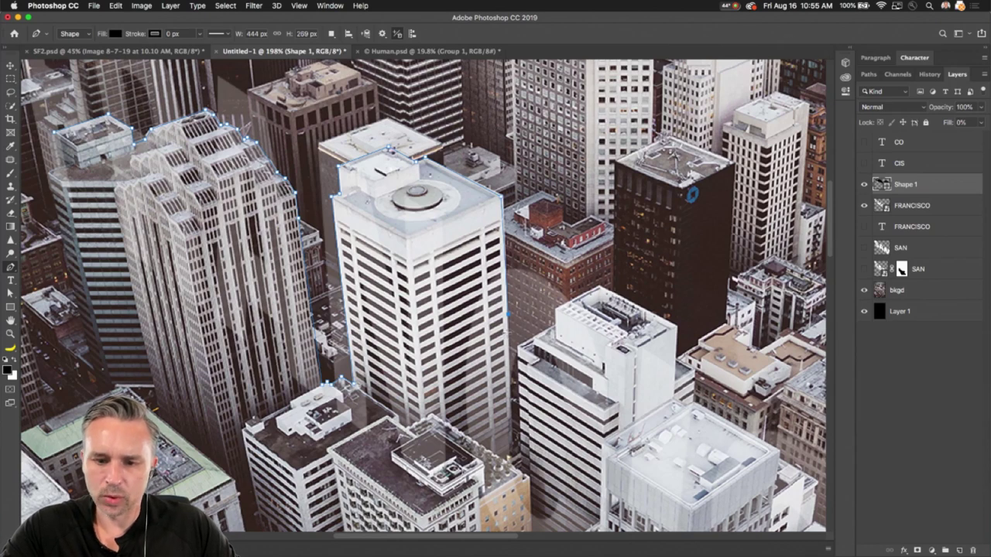
Select the outline's anchor points around the white tower with the Direct Selection tool and delete them
{"action": "left_click", "coordinate": [507, 314]}
{"action": "left_click", "coordinate": [10, 268]}
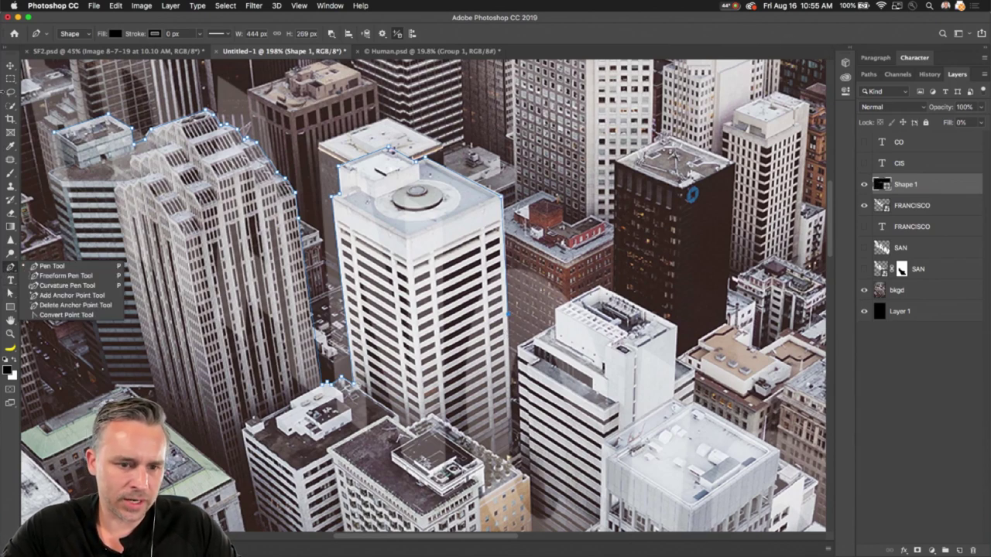
{"action": "left_click", "coordinate": [9, 294]}
{"action": "left_click", "coordinate": [9, 294]}
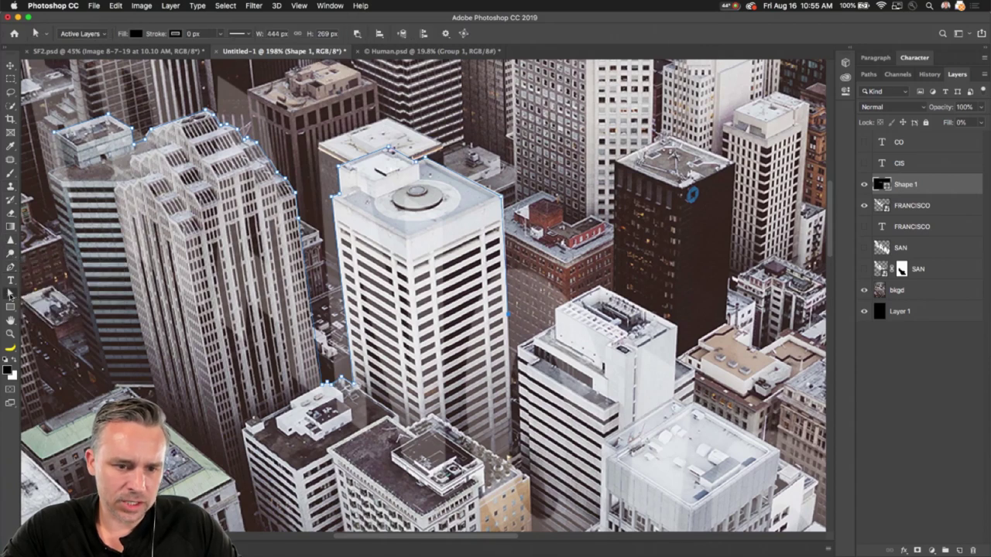
{"action": "left_click", "coordinate": [37, 302]}
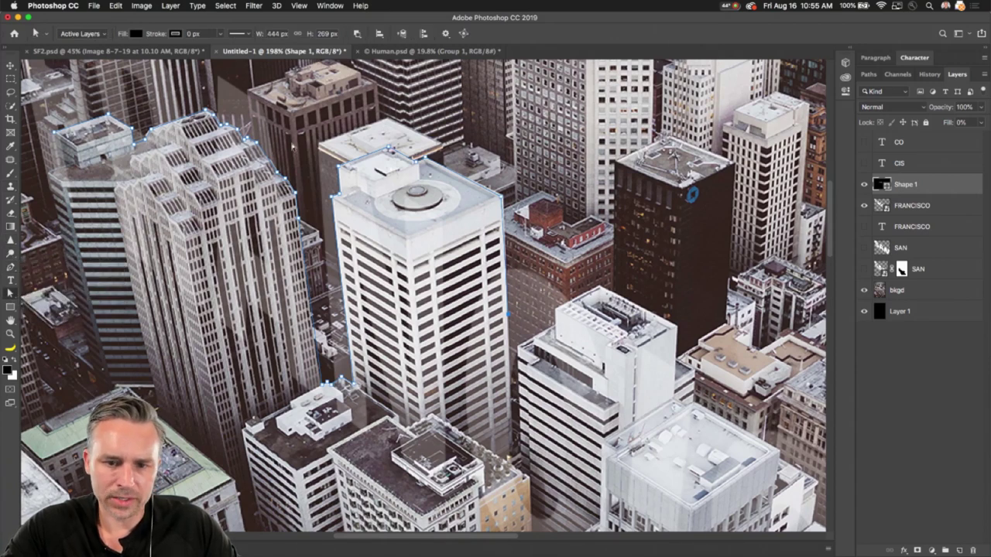
{"action": "left_click_drag", "start_coordinate": [531, 289], "coordinate": [374, 115]}
{"action": "key", "text": "BackSpace"}
{"action": "left_click_drag", "start_coordinate": [333, 146], "coordinate": [353, 201]}
{"action": "left_click_drag", "start_coordinate": [317, 165], "coordinate": [351, 205]}
{"action": "key", "text": "BackSpace"}
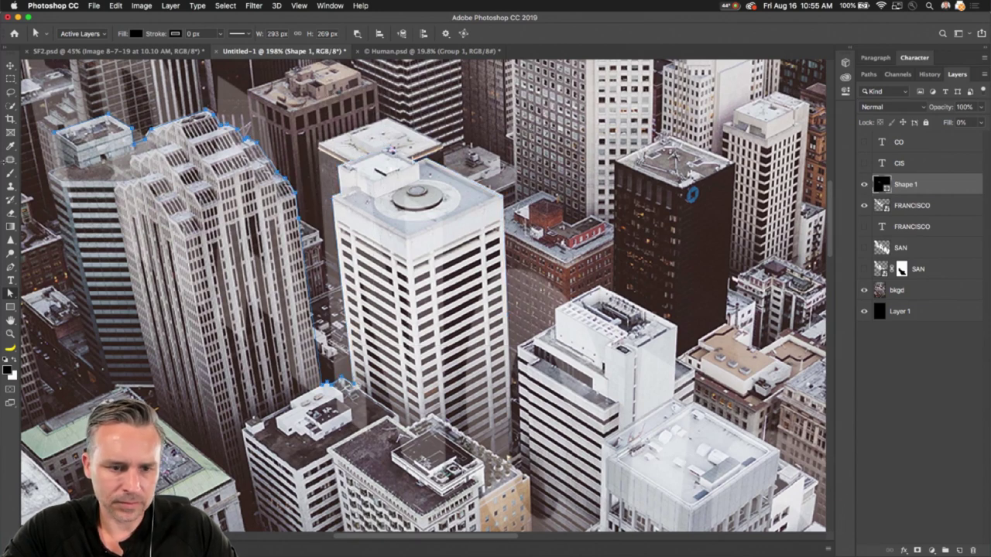
{"action": "key", "text": "p"}
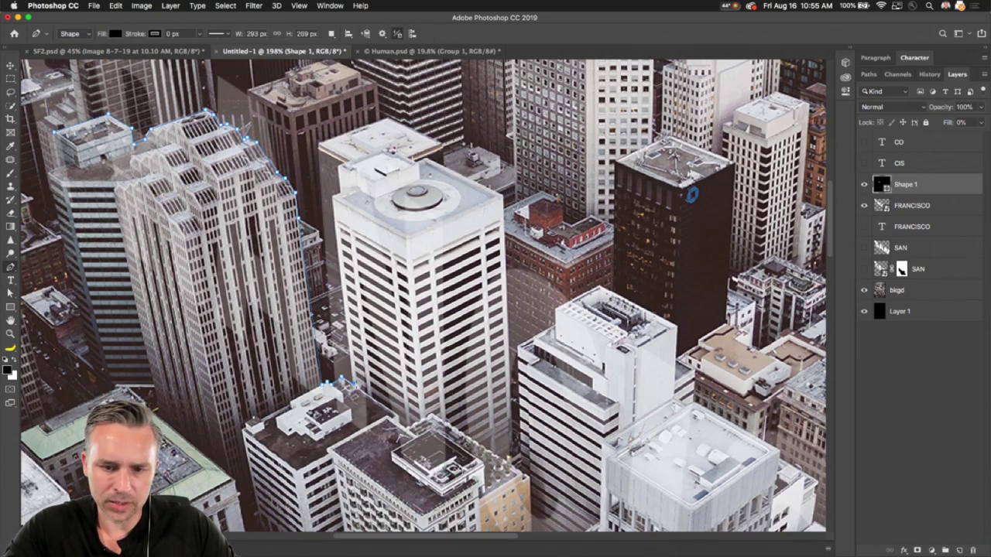
{"action": "scroll", "coordinate": [345, 314], "scroll_direction": "up", "scroll_amount": 5}
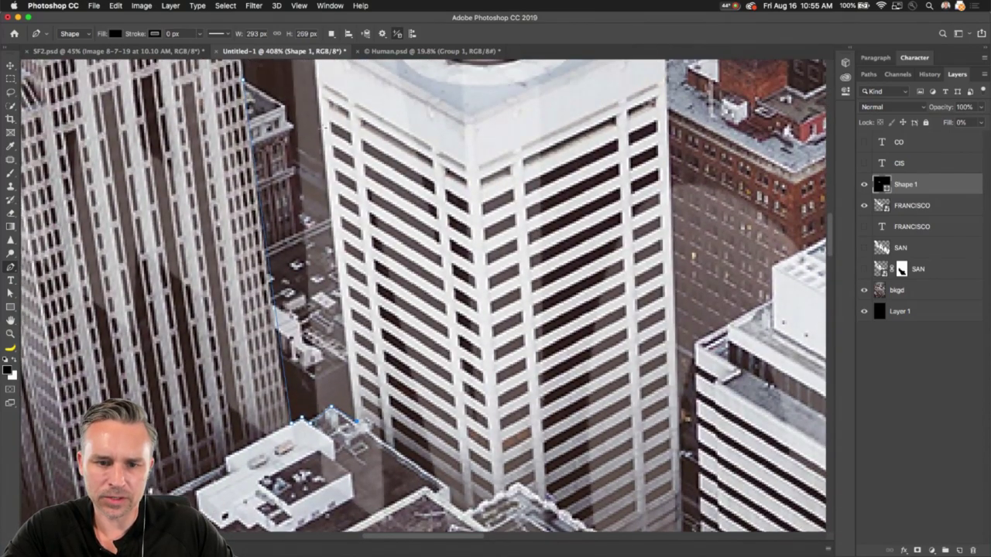
{"action": "left_click", "coordinate": [323, 123]}
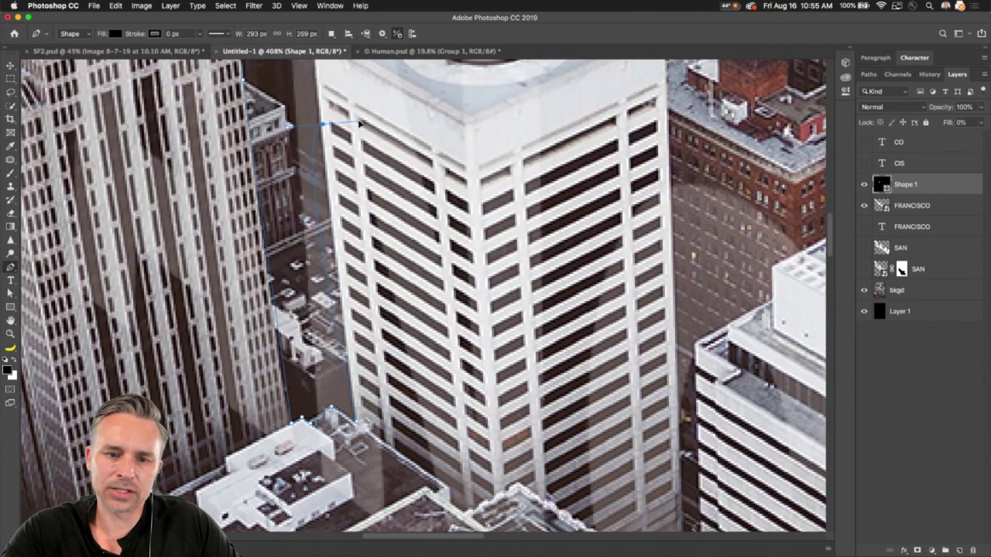
{"action": "key", "text": "z"}
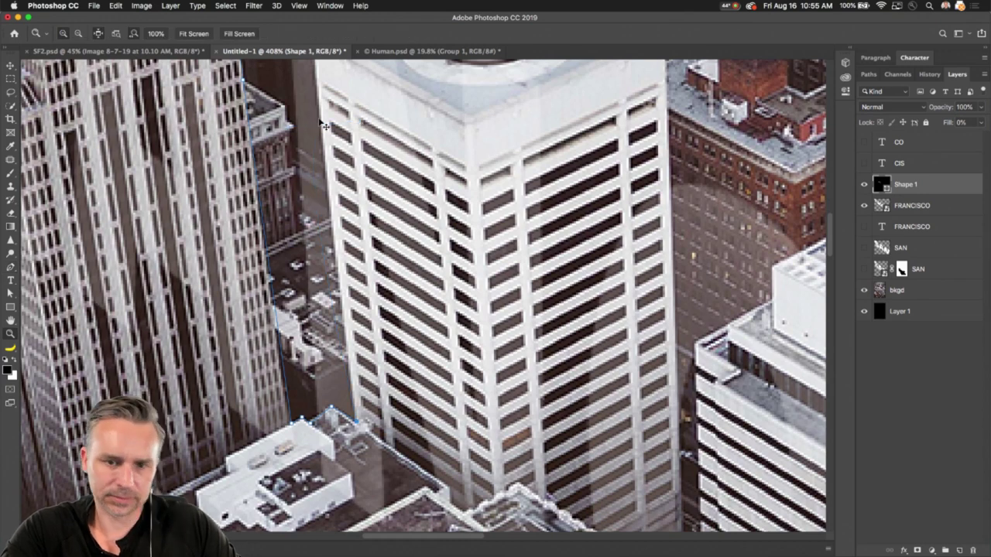
{"action": "key", "text": "p"}
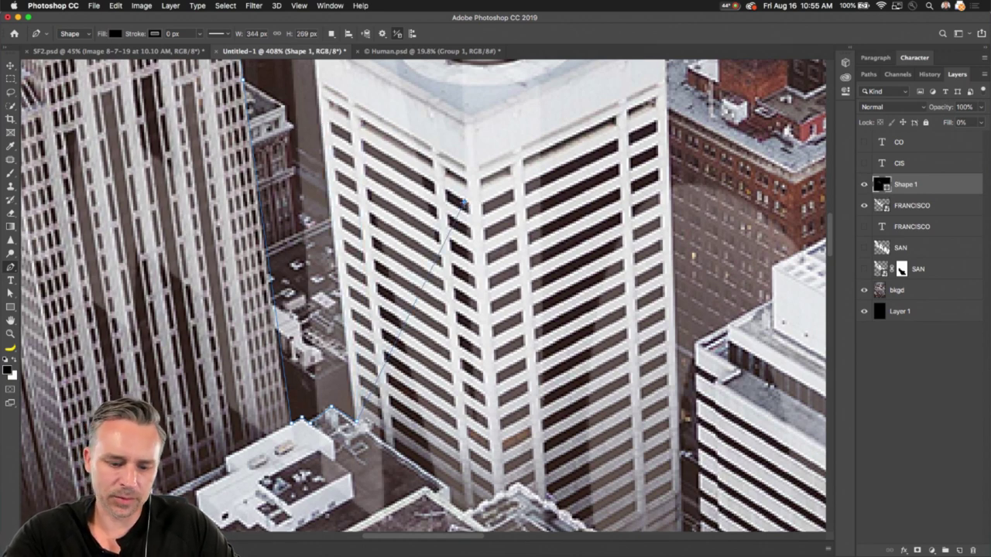
{"action": "key", "text": "super+z"}
Try lowering the bkgd layer's opacity to 46%, undo it and reselect the Shape 1 layer
{"action": "left_click", "coordinate": [912, 292]}
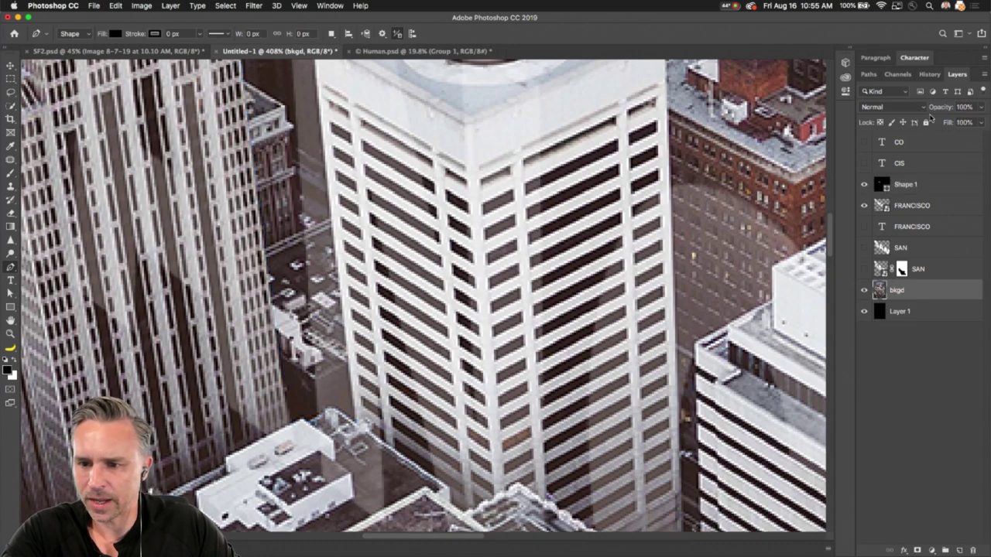
{"action": "left_click", "coordinate": [932, 108]}
{"action": "left_click_drag", "start_coordinate": [932, 109], "coordinate": [913, 107]}
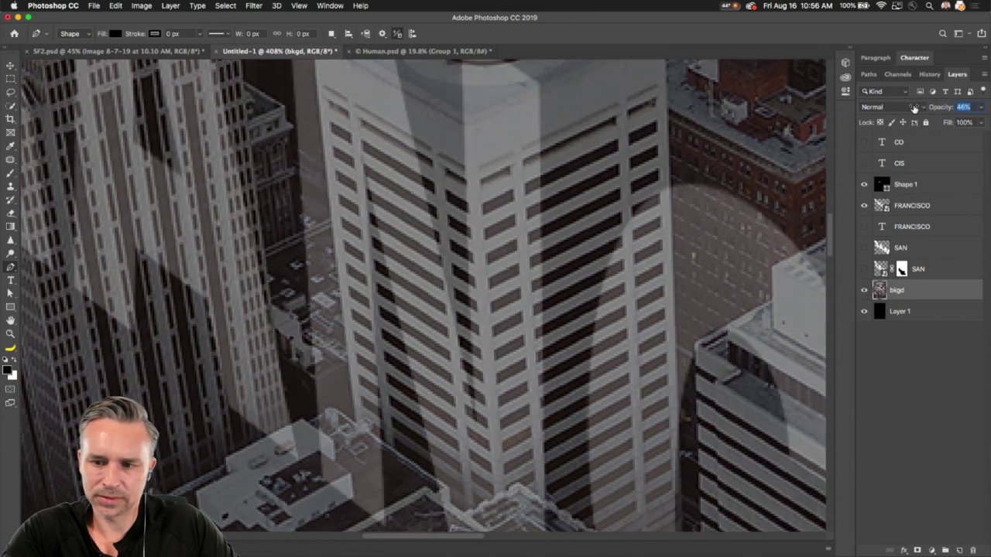
{"action": "left_click", "coordinate": [912, 188]}
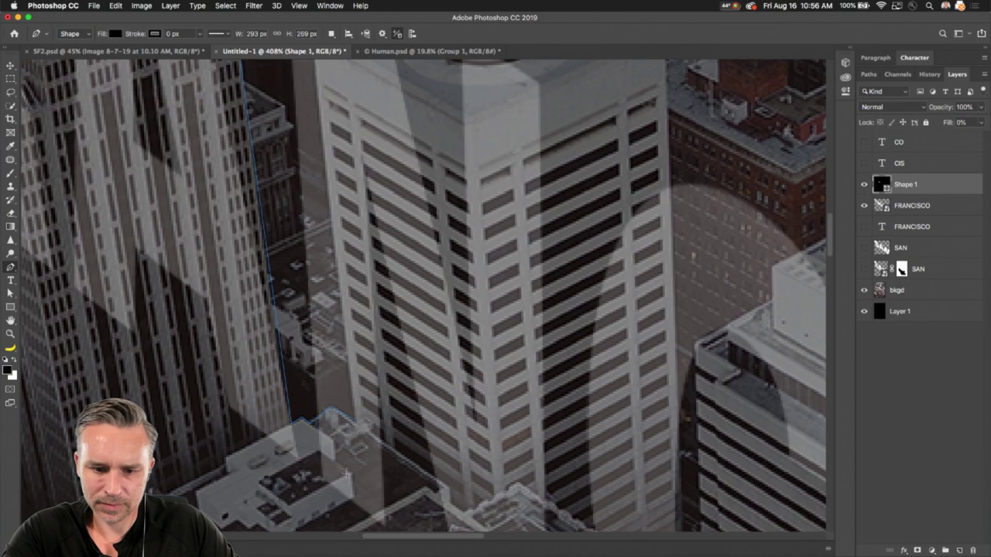
{"action": "left_click", "coordinate": [331, 411]}
{"action": "key", "text": "super+z"}
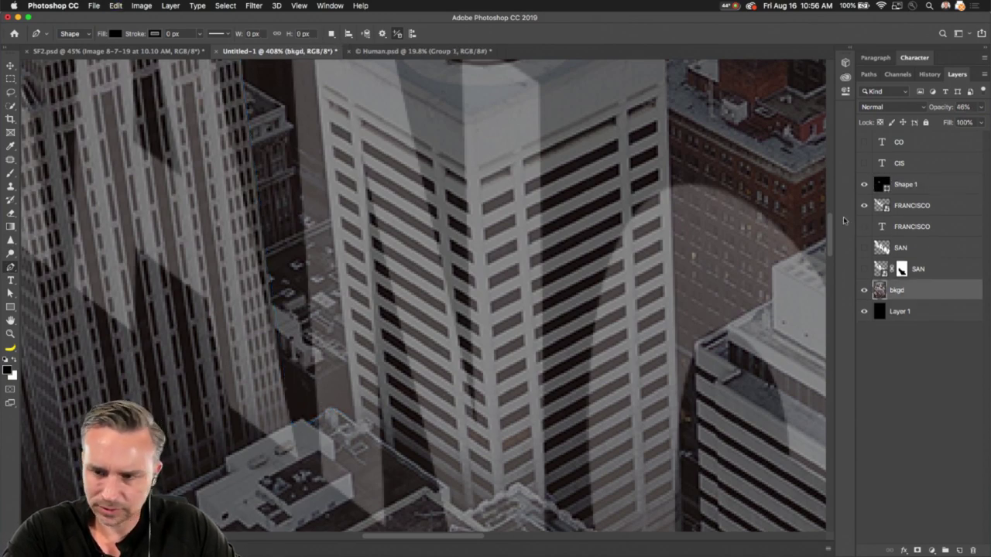
{"action": "left_click", "coordinate": [880, 188]}
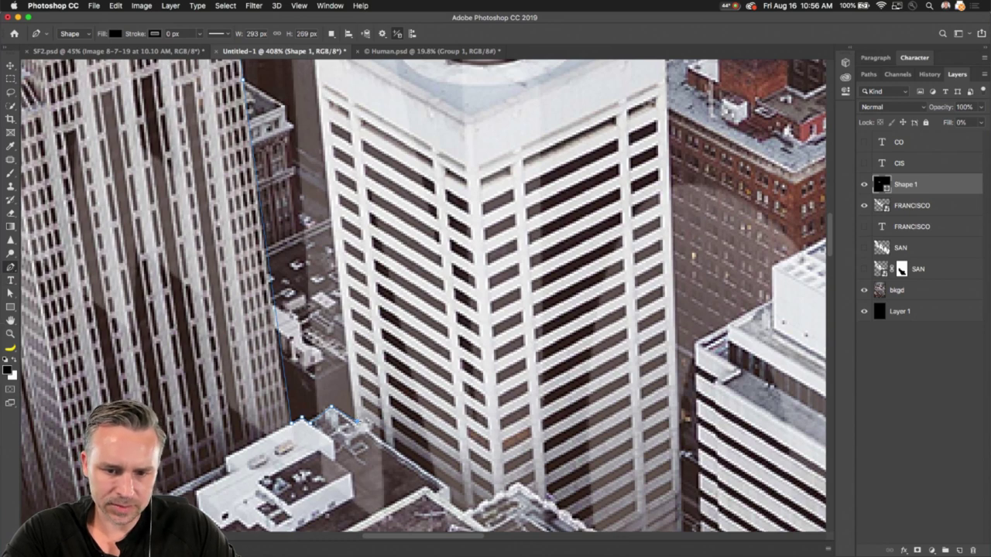
Continue the pen outline along the low rooftop's back edge and across the planted rooftop to the tan building's far corner
{"action": "left_click", "coordinate": [486, 132]}
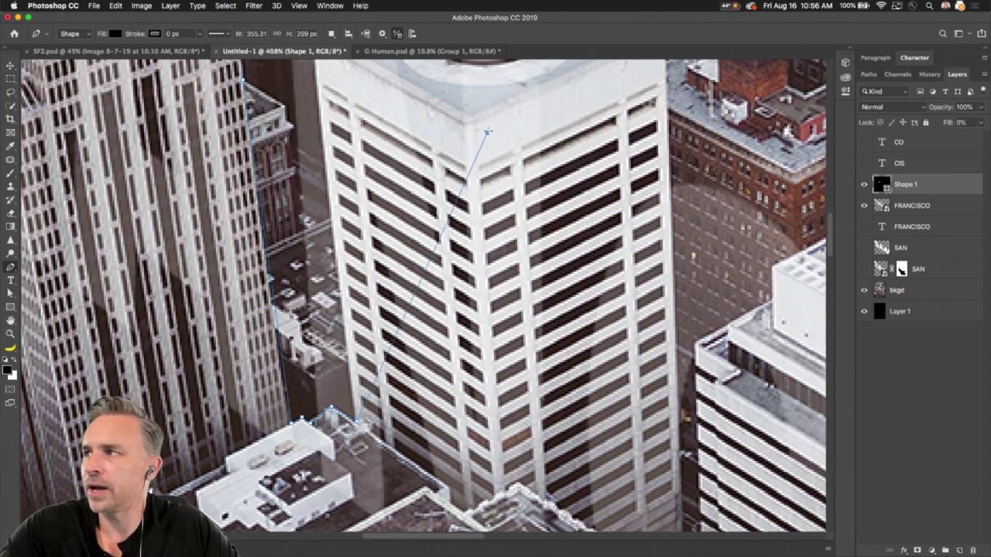
{"action": "left_click_drag", "start_coordinate": [487, 131], "coordinate": [436, 498]}
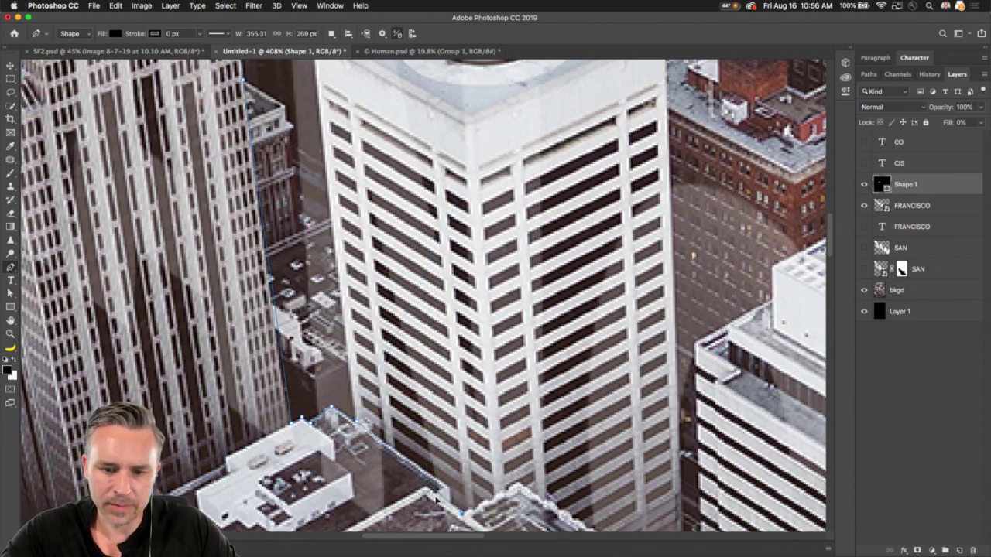
{"action": "left_click", "coordinate": [449, 488]}
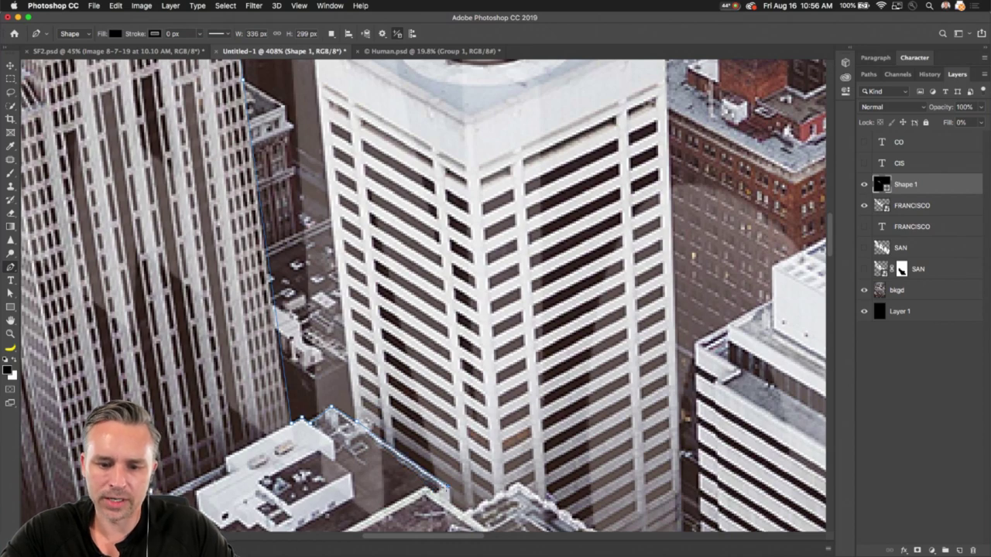
{"action": "left_click_drag", "start_coordinate": [436, 503], "coordinate": [413, 289]}
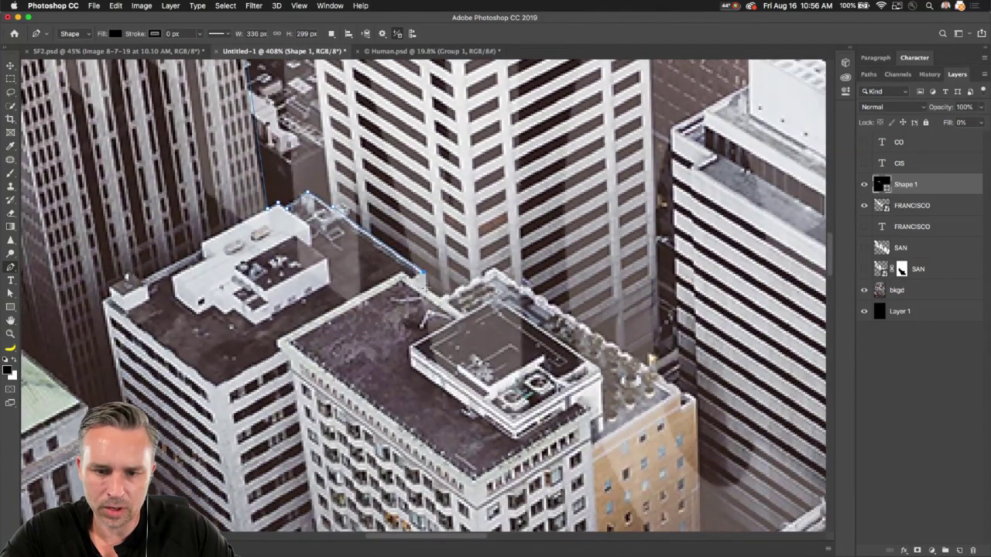
{"action": "left_click", "coordinate": [424, 290]}
{"action": "left_click", "coordinate": [440, 298]}
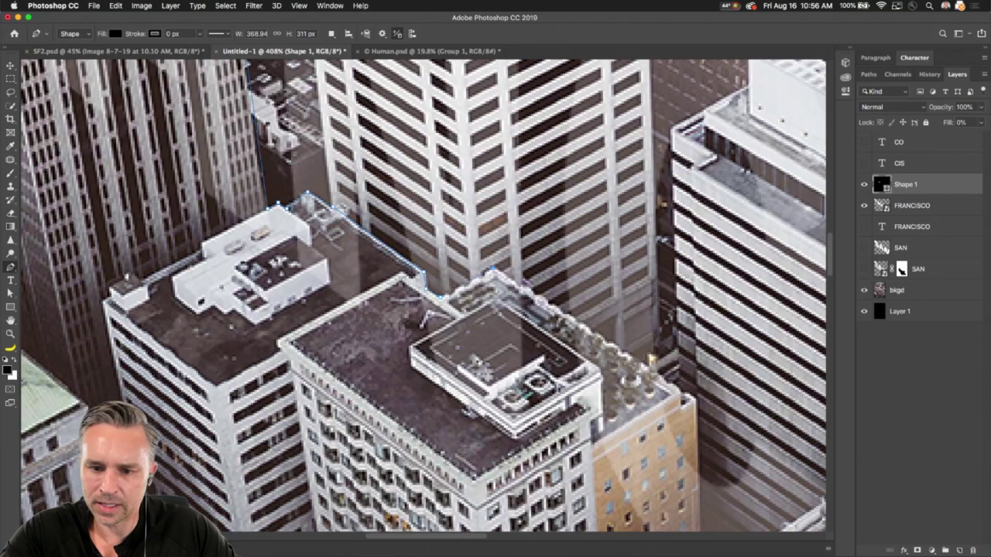
{"action": "left_click", "coordinate": [695, 398]}
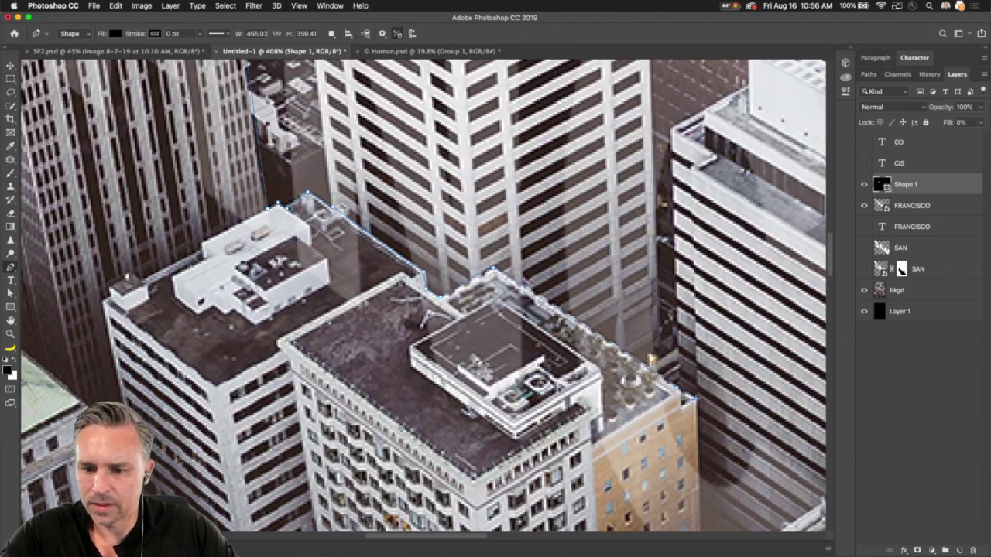
Continue the pen outline down the tan building's corner and along the neighbouring low roof's edge to the tall white tower
{"action": "left_click_drag", "start_coordinate": [709, 457], "coordinate": [516, 150]}
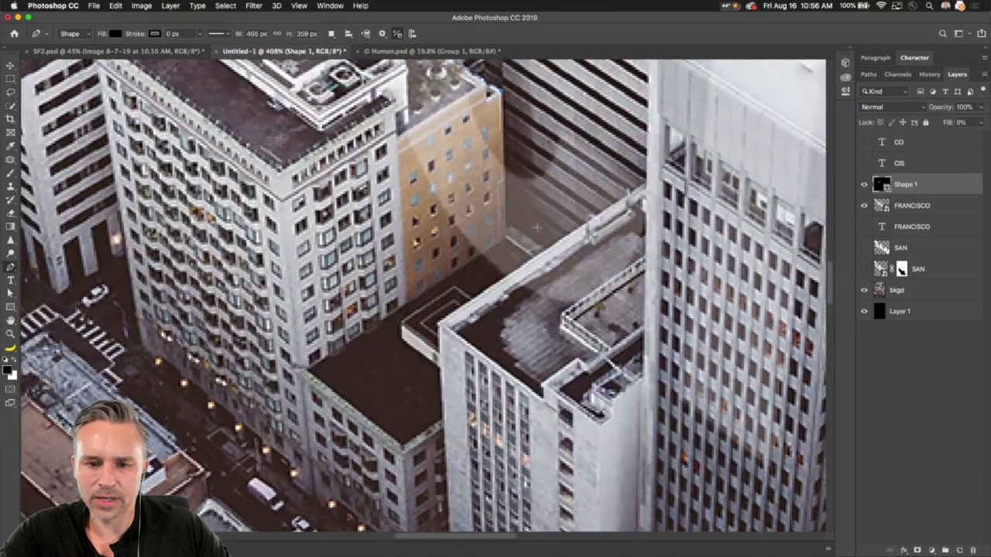
{"action": "left_click", "coordinate": [507, 233]}
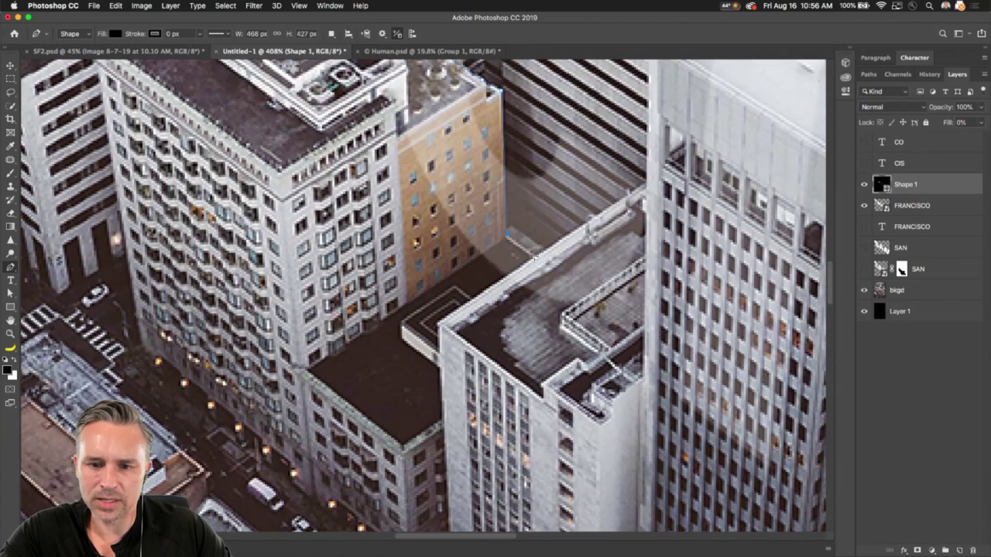
{"action": "left_click", "coordinate": [646, 182]}
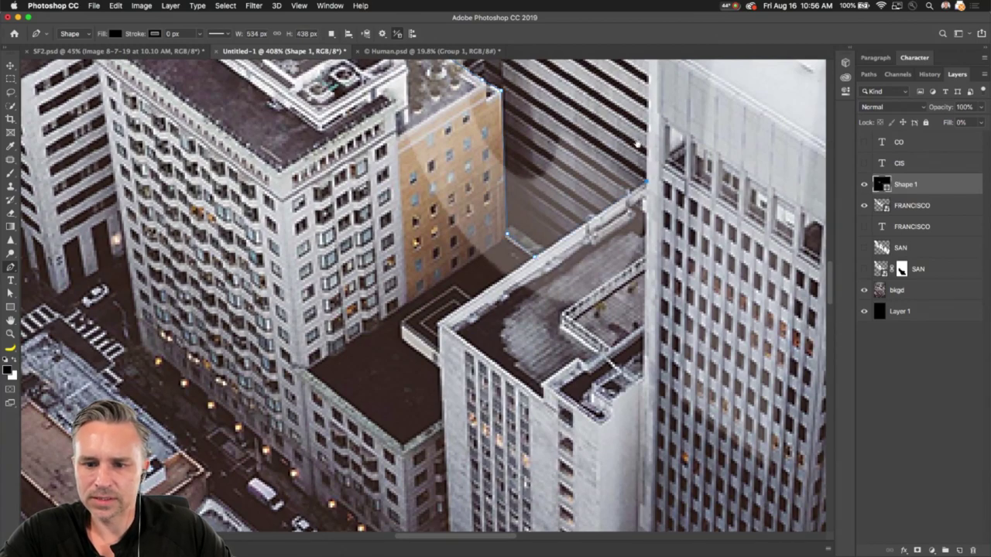
Trace the outline up the white tower's side edge and around the back edges of its flat roof
{"action": "left_click_drag", "start_coordinate": [633, 155], "coordinate": [407, 371]}
{"action": "left_click", "coordinate": [423, 231]}
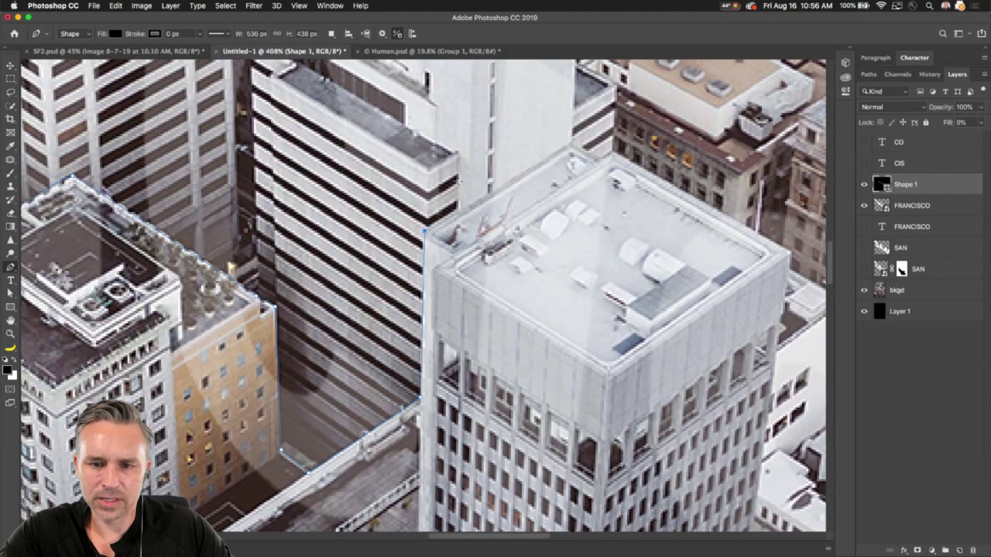
{"action": "left_click", "coordinate": [570, 142]}
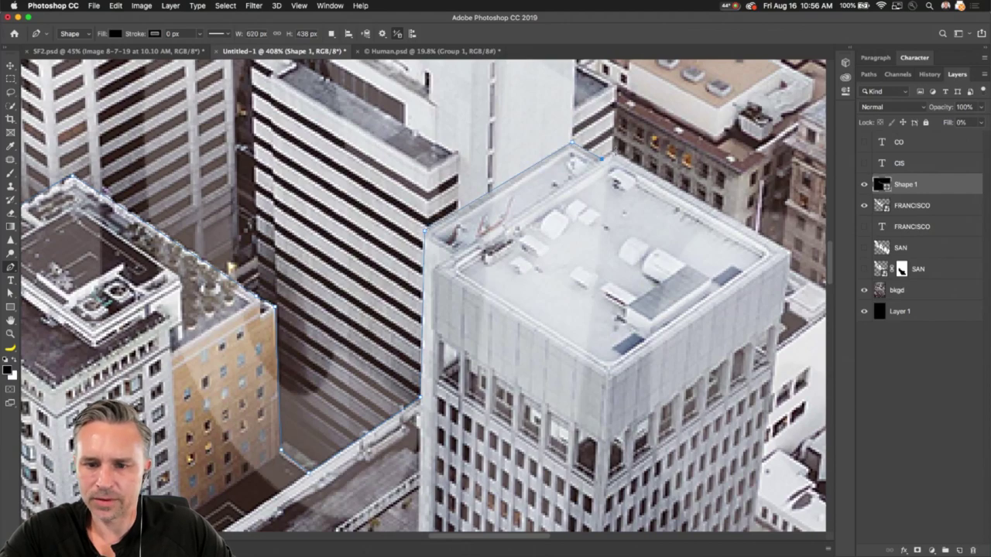
{"action": "left_click", "coordinate": [788, 251]}
Trace down the white tower's far edge, past the spire, and around the spired building's roof and side to its base
{"action": "scroll", "coordinate": [788, 251], "scroll_direction": "down", "scroll_amount": 8}
{"action": "scroll", "coordinate": [789, 251], "scroll_direction": "right", "scroll_amount": 6}
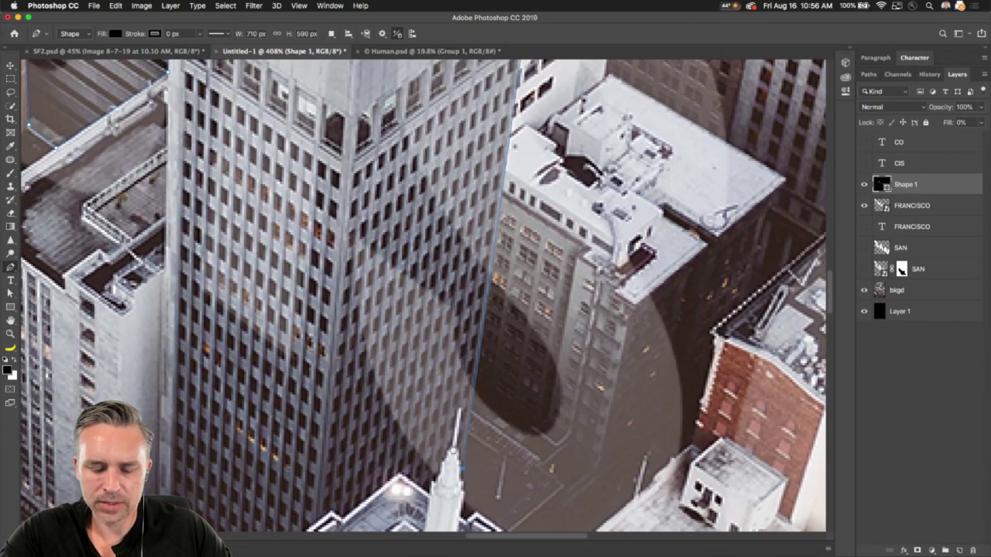
{"action": "scroll", "coordinate": [456, 349], "scroll_direction": "down", "scroll_amount": 5}
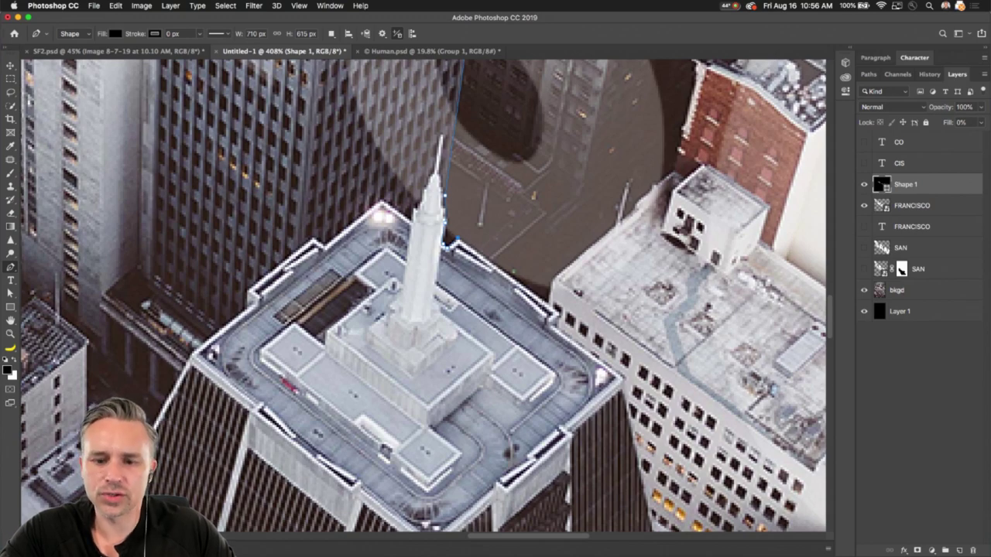
{"action": "scroll", "coordinate": [549, 308], "scroll_direction": "down", "scroll_amount": 5}
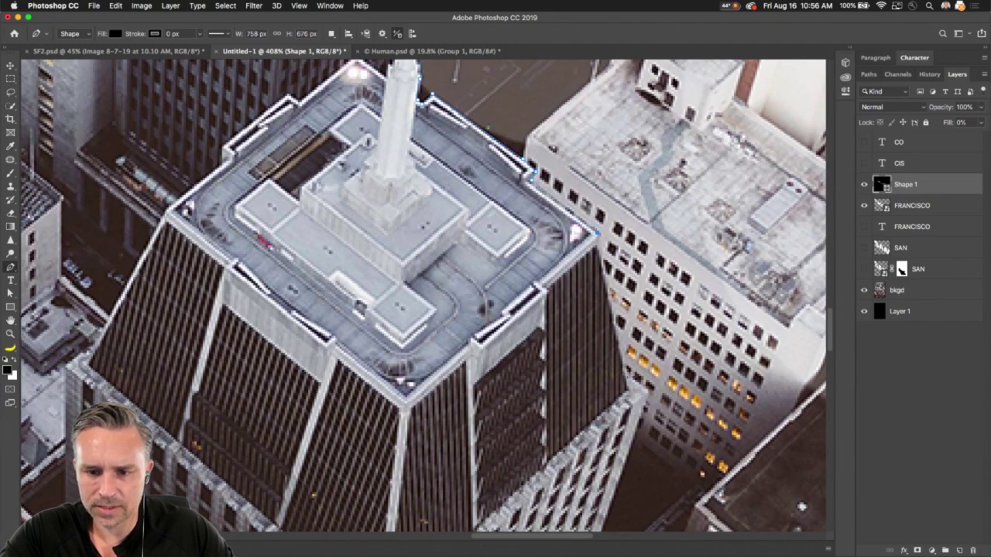
{"action": "scroll", "coordinate": [641, 408], "scroll_direction": "down", "scroll_amount": 10}
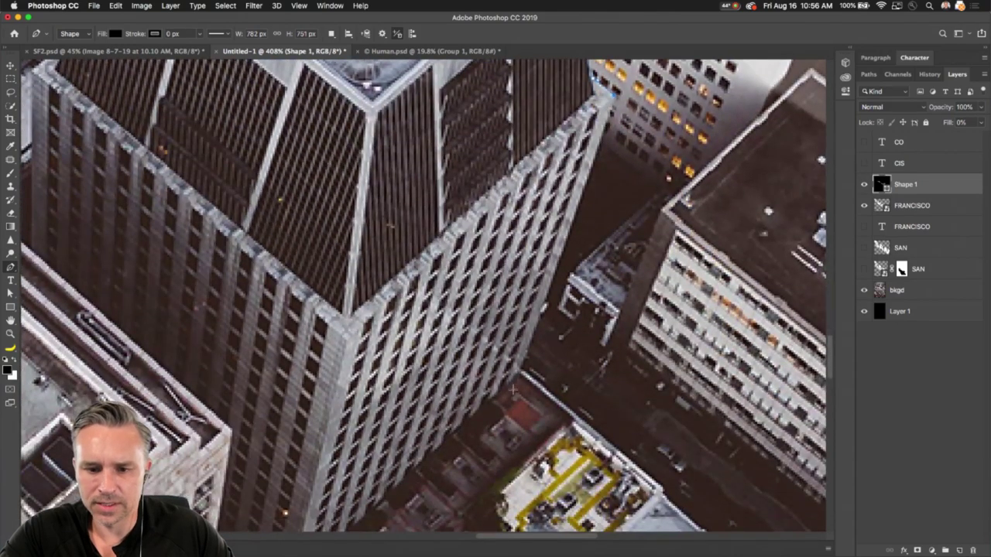
{"action": "scroll", "coordinate": [534, 340], "scroll_direction": "down", "scroll_amount": 10}
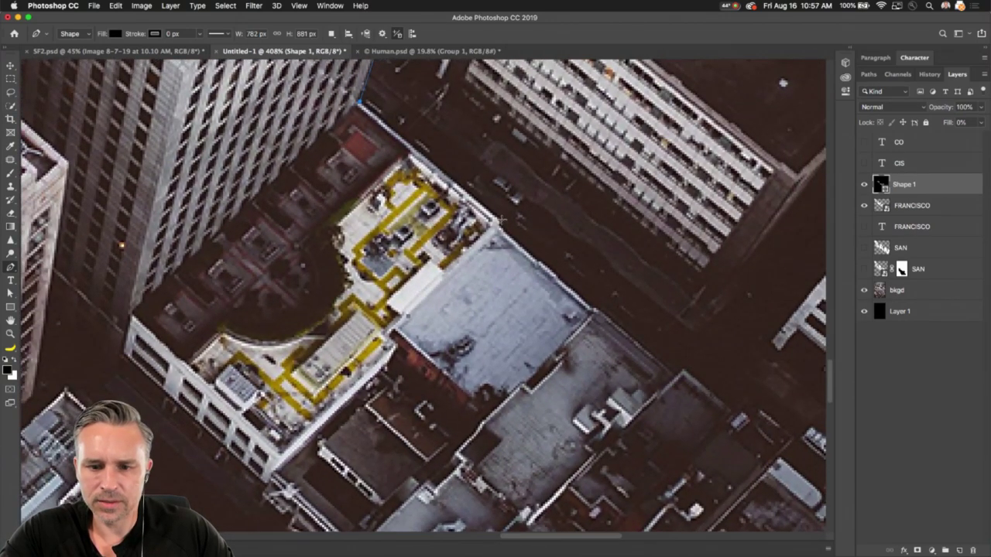
Continue the outline along the street-side edge of the yellow-marked rooftop and the adjoining grey rooftops
{"action": "left_click", "coordinate": [501, 221]}
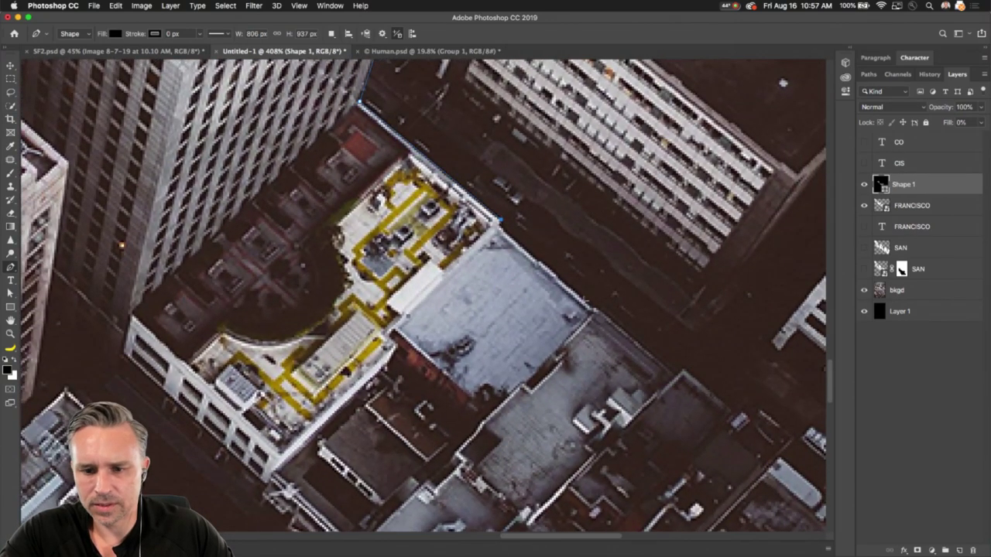
{"action": "left_click", "coordinate": [589, 309]}
{"action": "left_click", "coordinate": [673, 372]}
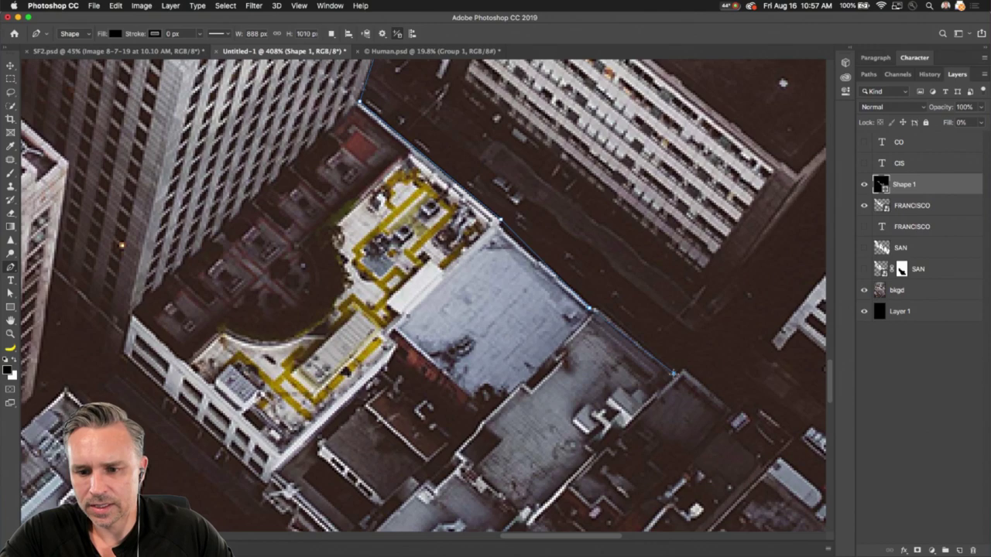
{"action": "left_click", "coordinate": [726, 418]}
{"action": "left_click_drag", "start_coordinate": [726, 418], "coordinate": [419, 181]}
Extend the outline along the remaining low rooftops, around the block's corner and out past the canvas edge
{"action": "scroll", "coordinate": [451, 197], "scroll_direction": "down", "scroll_amount": 10}
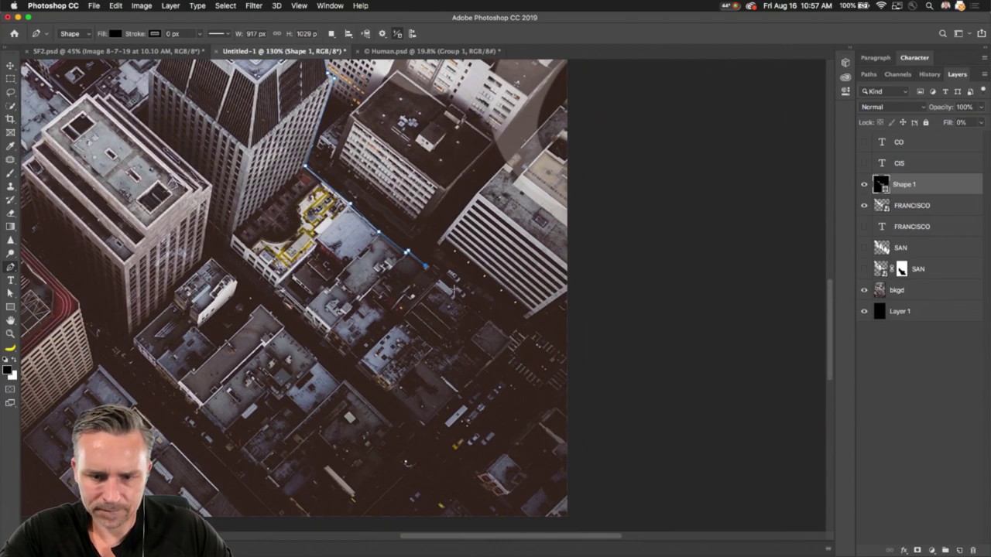
{"action": "left_click", "coordinate": [456, 291]}
{"action": "left_click", "coordinate": [485, 322]}
{"action": "left_click", "coordinate": [516, 338]}
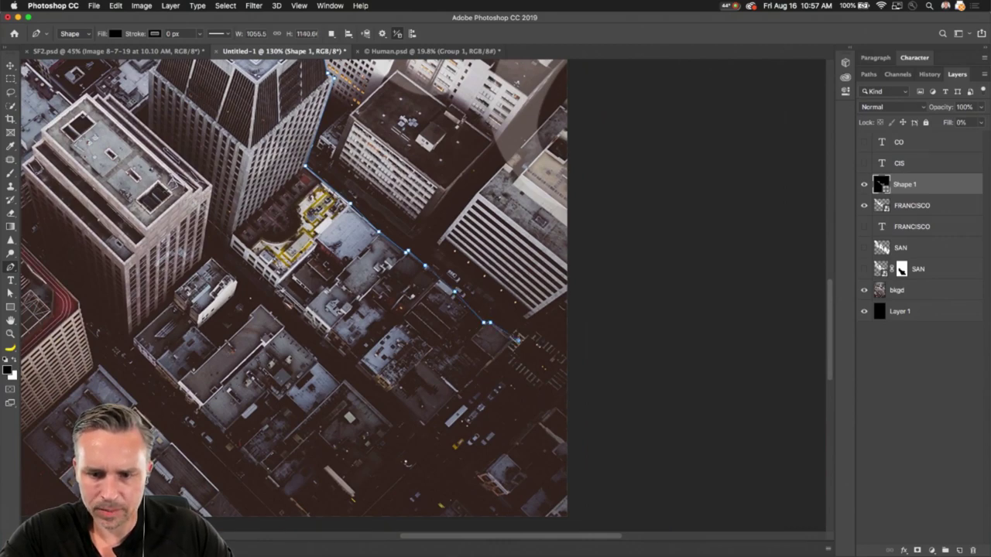
{"action": "left_click", "coordinate": [503, 366]}
{"action": "left_click", "coordinate": [577, 425]}
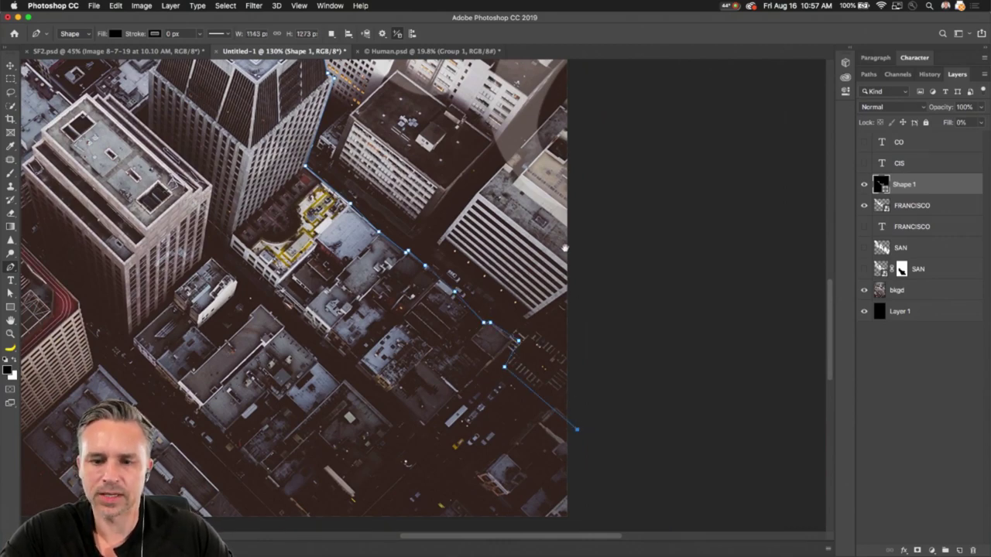
Carry the outline up outside the canvas and back across the upper skyline behind the buildings where FRANCISCO sits
{"action": "scroll", "coordinate": [565, 247], "scroll_direction": "up", "scroll_amount": 7}
{"action": "scroll", "coordinate": [565, 248], "scroll_direction": "left", "scroll_amount": 2}
{"action": "scroll", "coordinate": [567, 292], "scroll_direction": "up", "scroll_amount": 5}
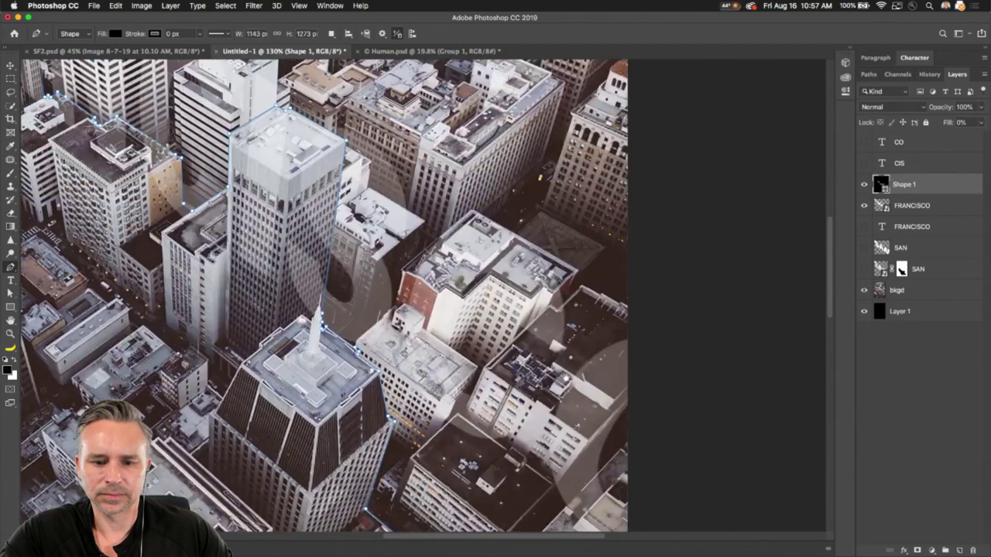
{"action": "left_click", "coordinate": [701, 187]}
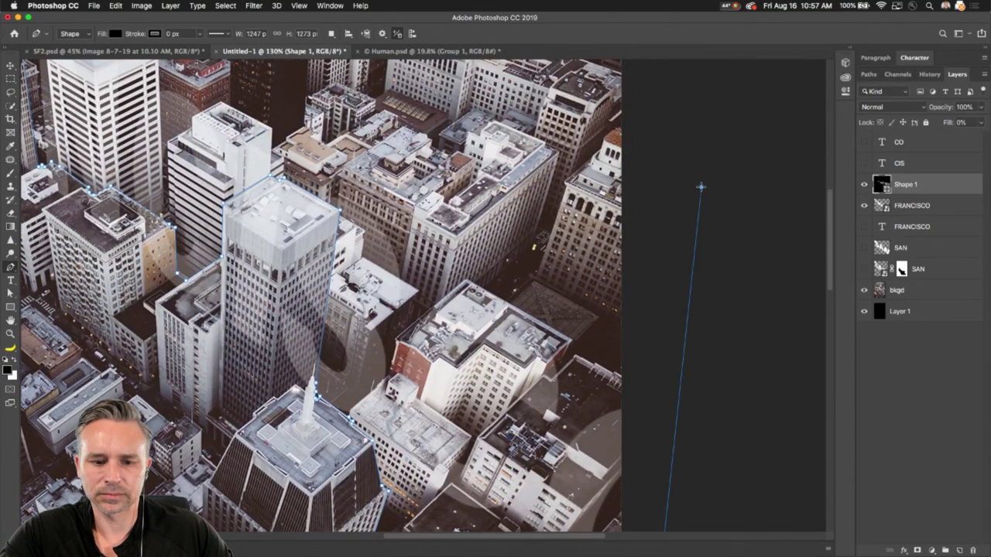
{"action": "left_click_drag", "start_coordinate": [432, 123], "coordinate": [640, 325]}
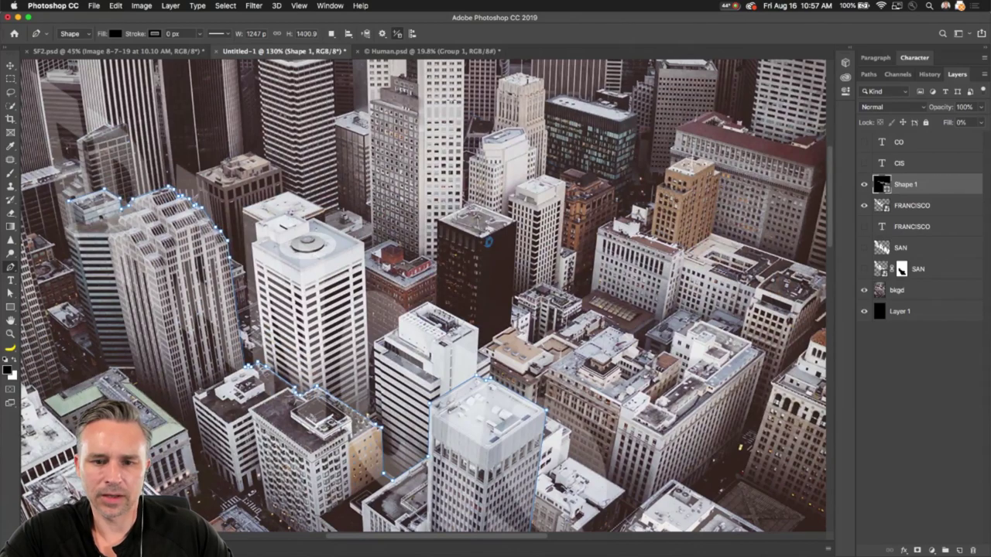
{"action": "left_click", "coordinate": [452, 101]}
{"action": "left_click_drag", "start_coordinate": [266, 126], "coordinate": [509, 313]}
{"action": "left_click", "coordinate": [279, 144]}
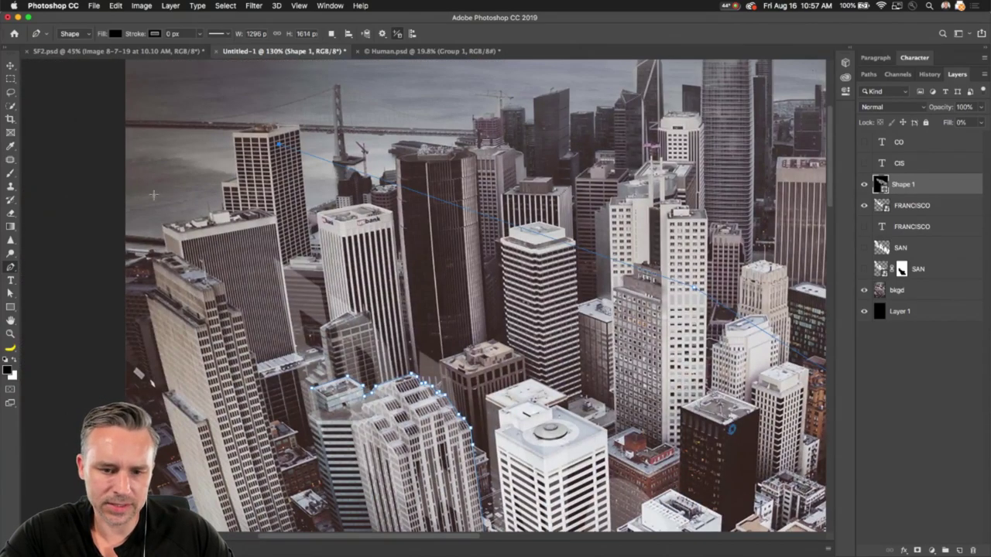
Curve the outline around the start of FRANCISCO, close it at the banded building, and set Shape 1's fill to 85%
{"action": "left_click_drag", "start_coordinate": [208, 168], "coordinate": [228, 98]}
{"action": "left_click_drag", "start_coordinate": [234, 394], "coordinate": [222, 181]}
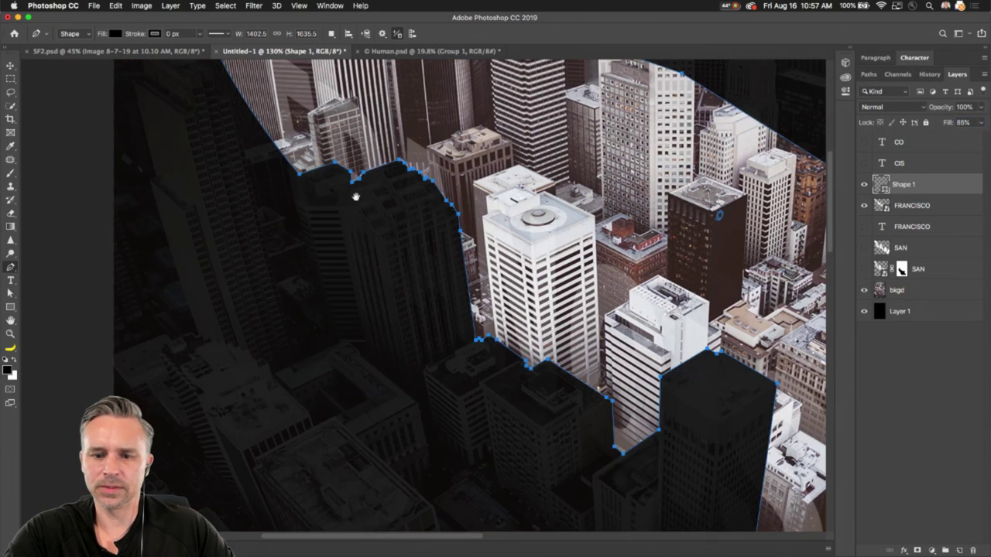
{"action": "left_click_drag", "start_coordinate": [355, 196], "coordinate": [134, 232]}
{"action": "key", "text": "super+minus"}
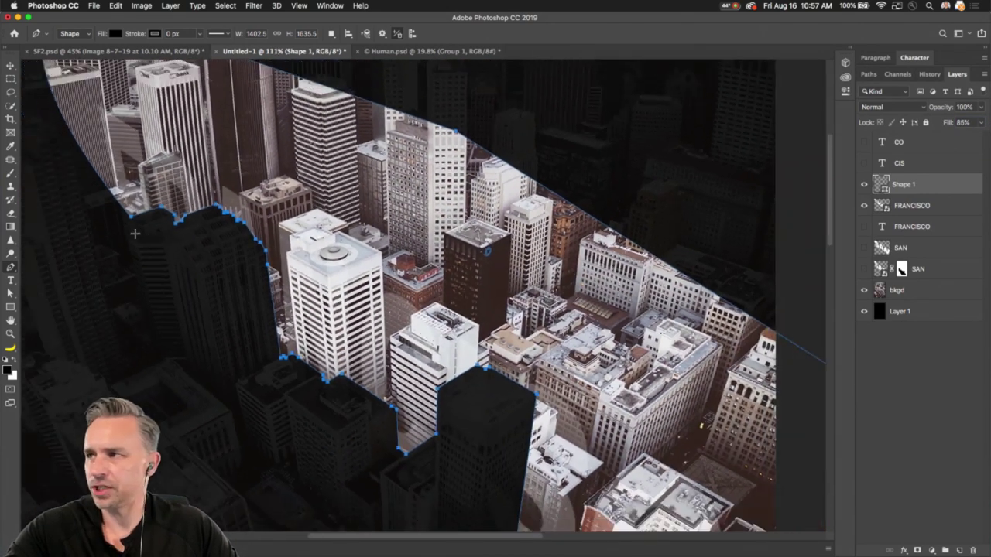
{"action": "key", "text": "super+minus"}
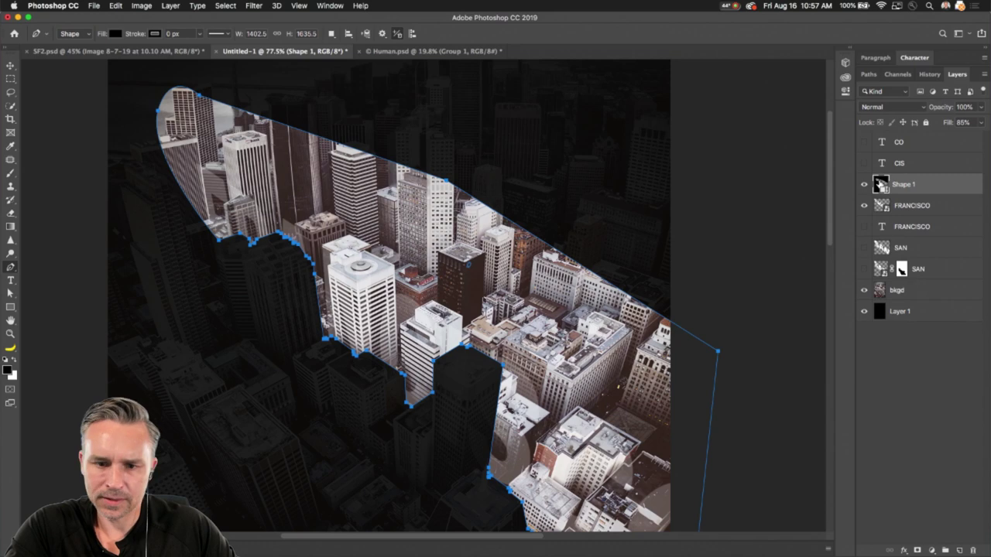
Load Shape 1 as a selection, hide that layer and add a mask from the selection to the distorted FRANCISCO layer
{"action": "left_click", "coordinate": [878, 186], "text": "super"}
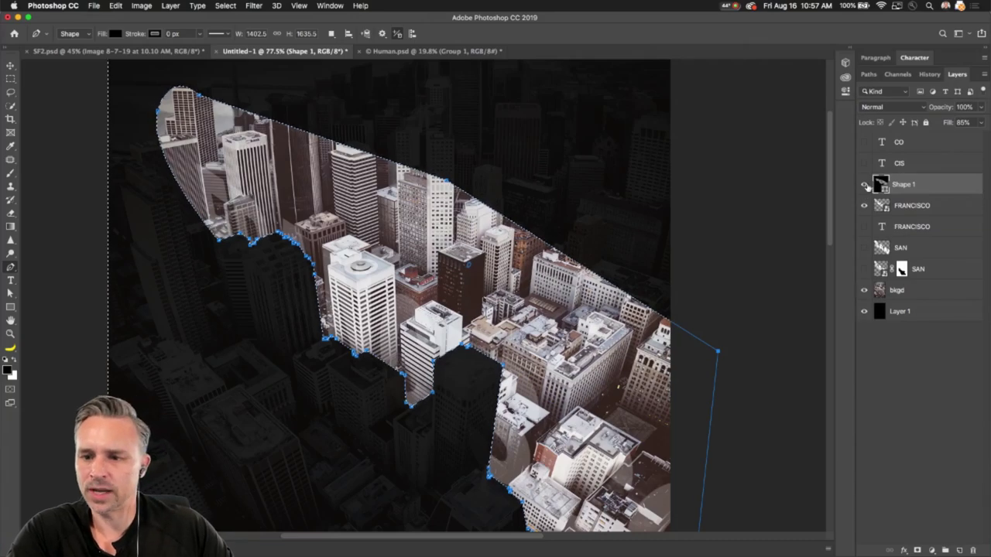
{"action": "left_click", "coordinate": [894, 205]}
{"action": "left_click", "coordinate": [863, 185]}
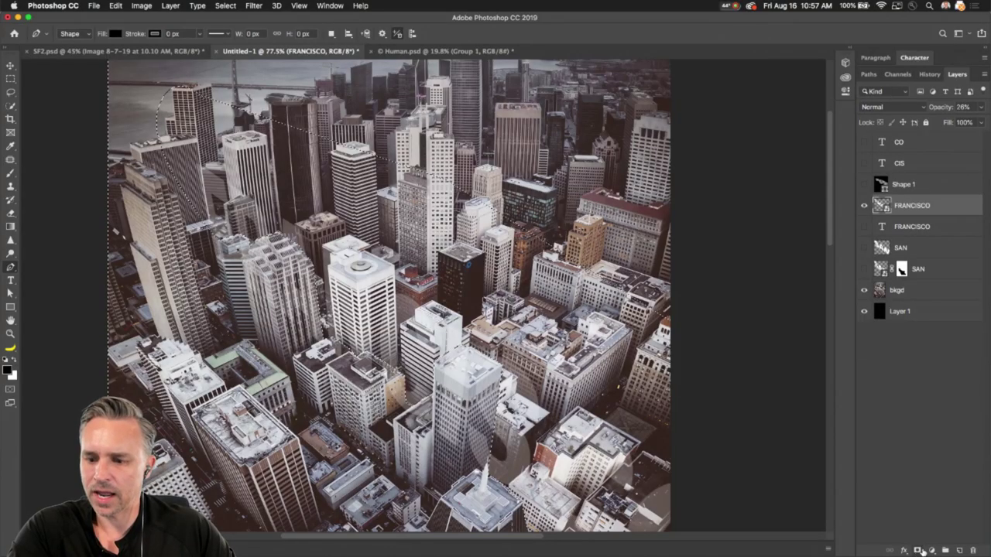
{"action": "left_click", "coordinate": [917, 551]}
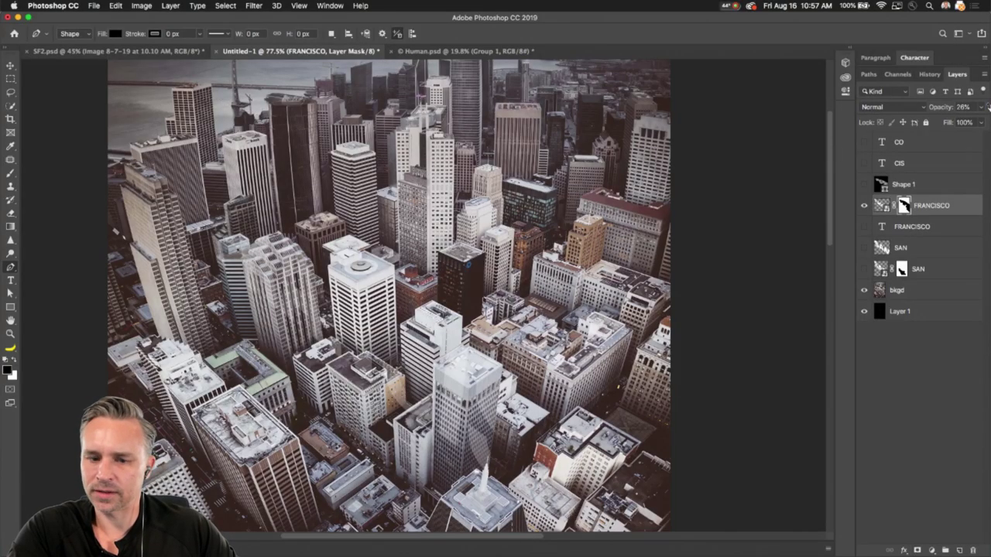
Set the FRANCISCO layer's opacity to 100% and invert its layer mask
{"action": "left_click_drag", "start_coordinate": [987, 109], "coordinate": [990, 108]}
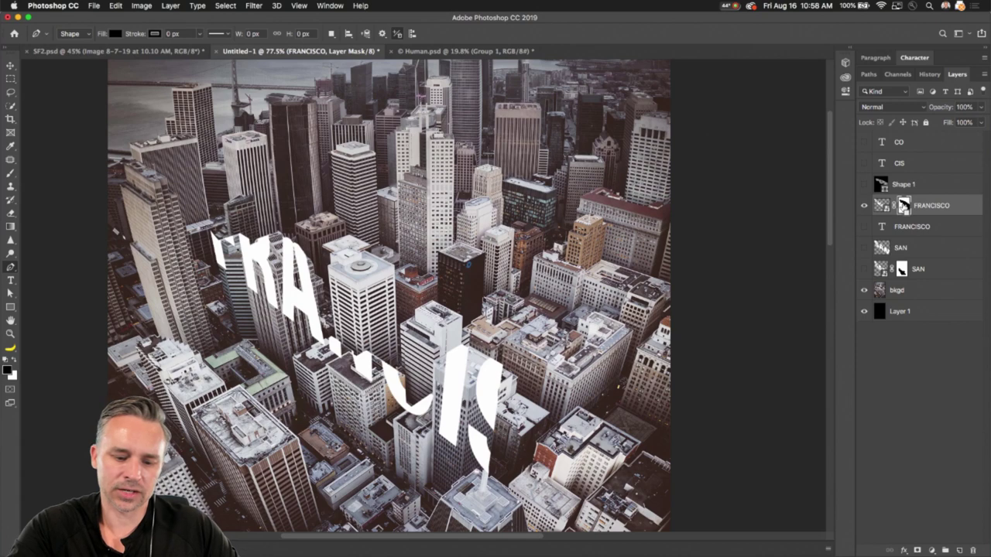
{"action": "key", "text": "ctrl+i"}
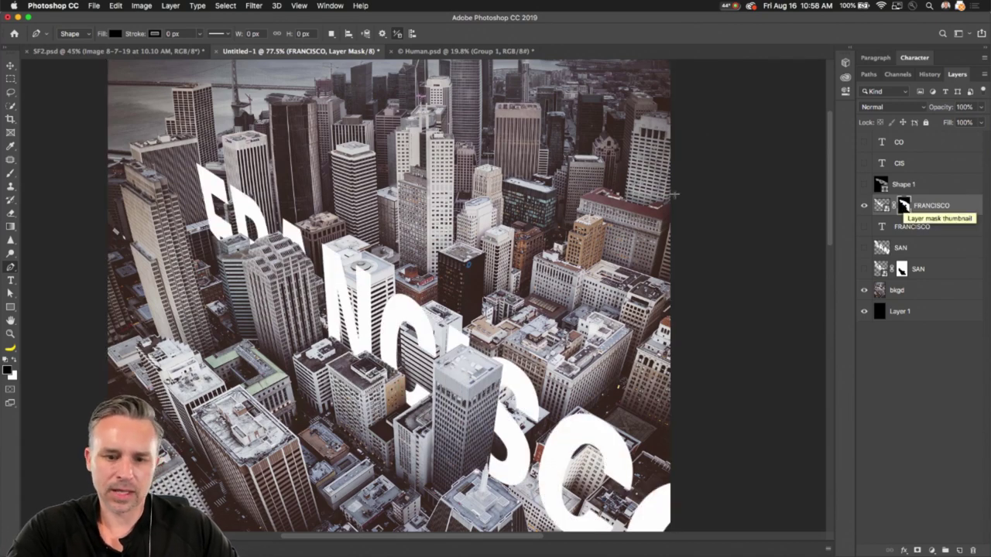
Show the masked SAN layer and inspect how the start of FRANCISCO meets the surrounding buildings
{"action": "left_click", "coordinate": [864, 268]}
{"action": "left_click_drag", "start_coordinate": [186, 217], "coordinate": [247, 172]}
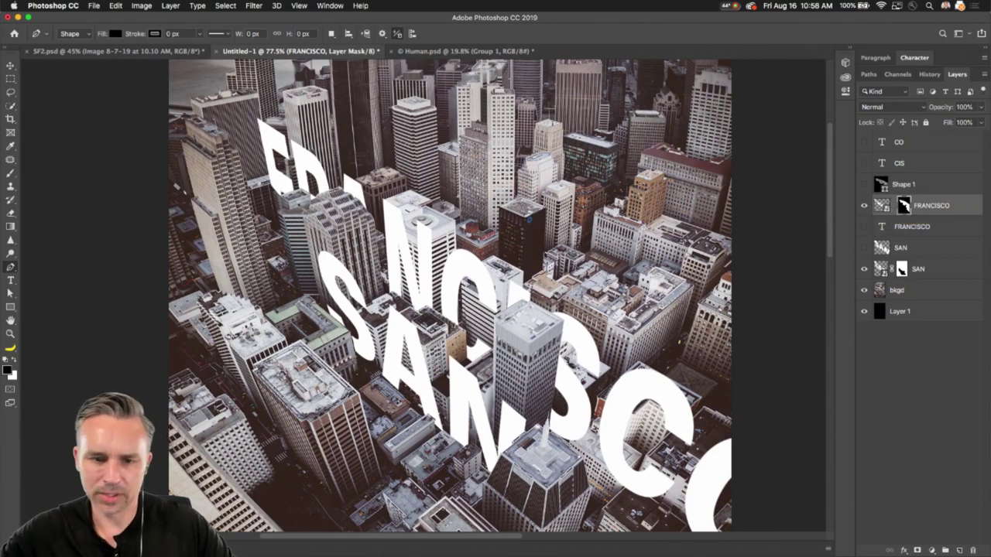
{"action": "scroll", "coordinate": [498, 295], "scroll_direction": "down", "scroll_amount": 4}
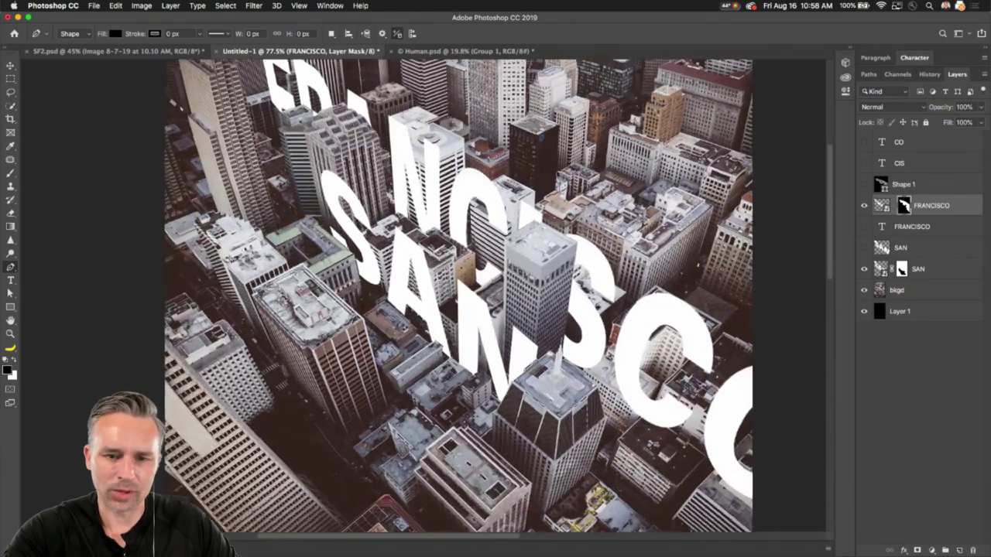
{"action": "key", "text": "super+plus"}
{"action": "left_click_drag", "start_coordinate": [192, 111], "coordinate": [317, 278]}
{"action": "key", "text": "super+plus"}
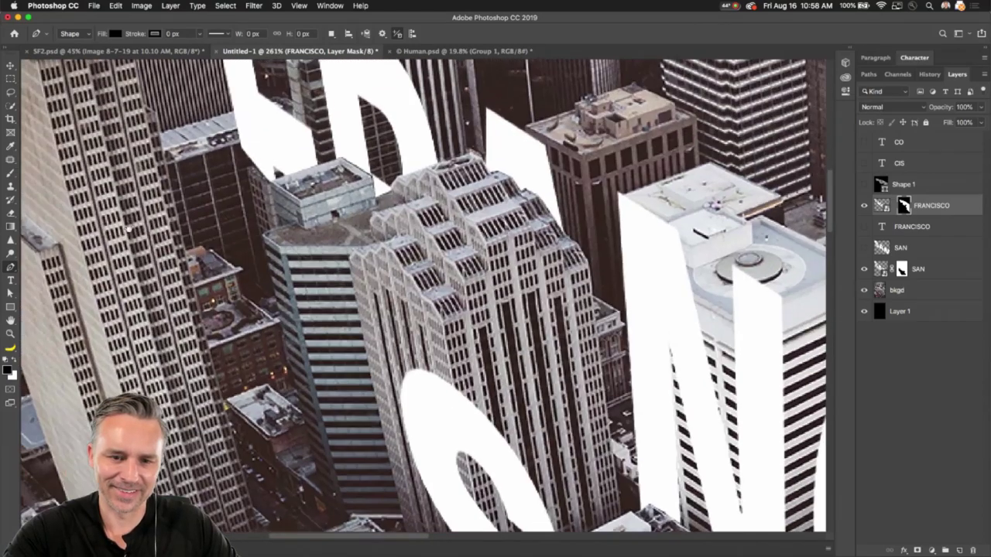
{"action": "scroll", "coordinate": [422, 296], "scroll_direction": "left", "scroll_amount": 5}
{"action": "scroll", "coordinate": [422, 296], "scroll_direction": "up", "scroll_amount": 2}
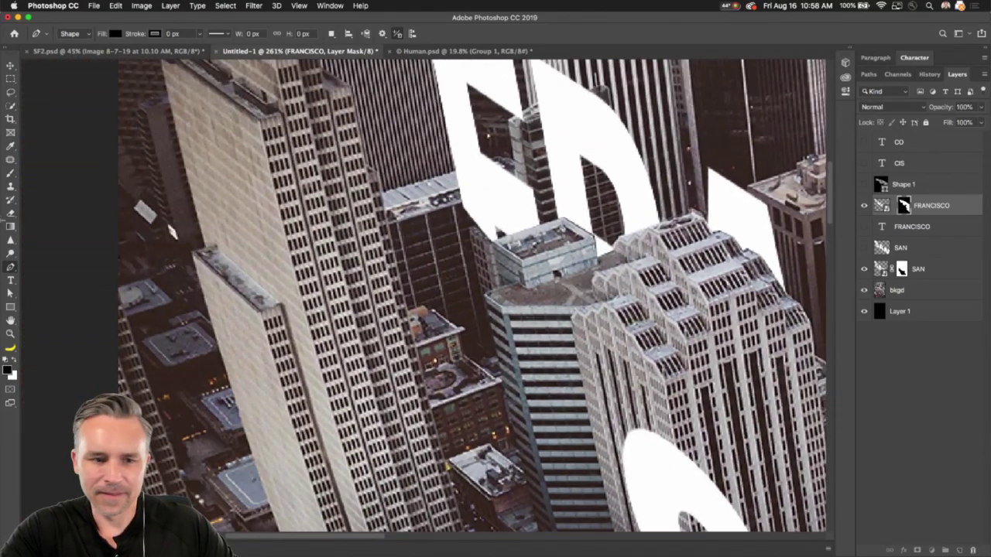
Lasso the area around FRANCISCO's F, from the banded building's edge up across the dark ribbed tower behind it
{"action": "left_click", "coordinate": [10, 92]}
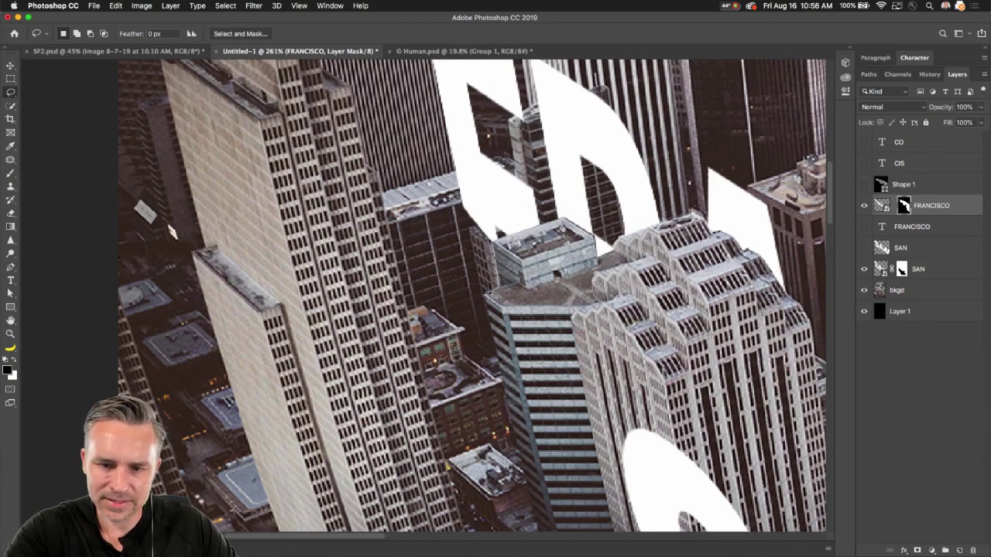
{"action": "left_click", "coordinate": [488, 297], "text": "alt"}
{"action": "scroll", "coordinate": [537, 504], "scroll_direction": "down", "scroll_amount": 4}
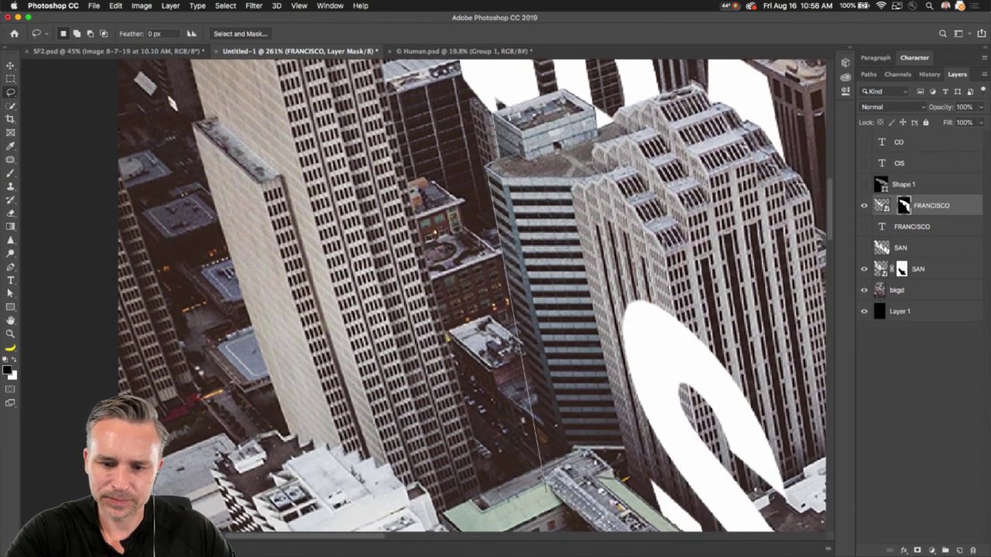
{"action": "left_click", "coordinate": [552, 458]}
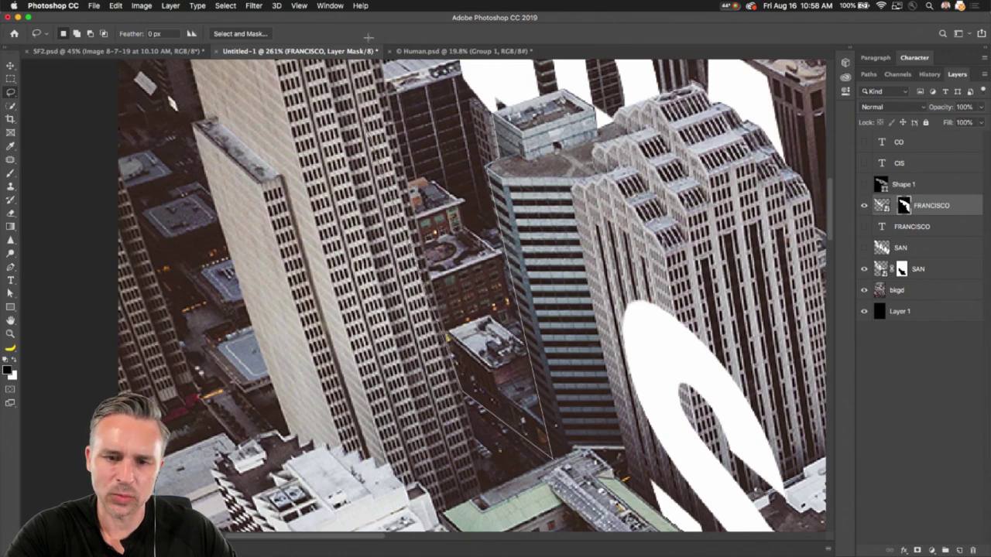
{"action": "scroll", "coordinate": [461, 391], "scroll_direction": "up", "scroll_amount": 10}
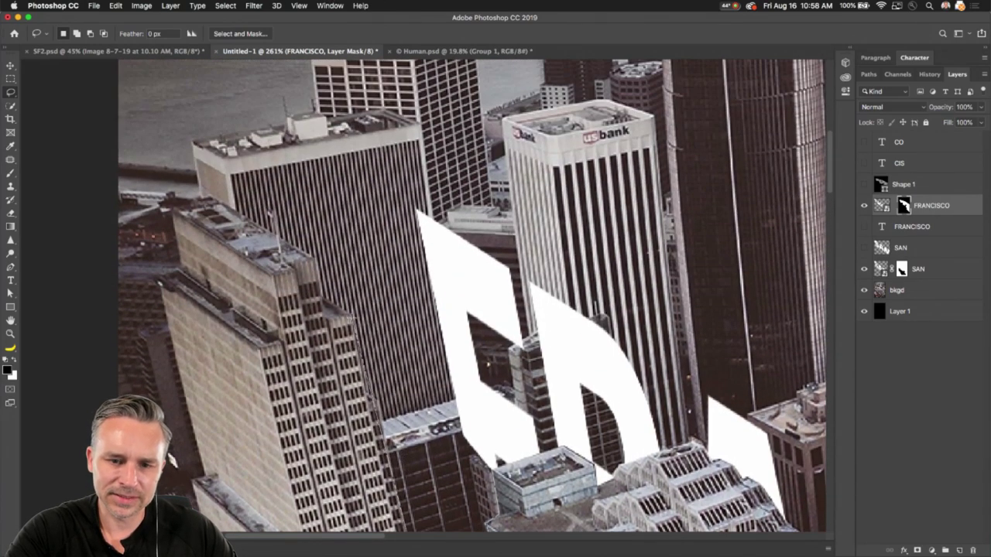
{"action": "left_click", "coordinate": [309, 136]}
{"action": "scroll", "coordinate": [310, 105], "scroll_direction": "up", "scroll_amount": 1}
{"action": "left_click", "coordinate": [364, 102]}
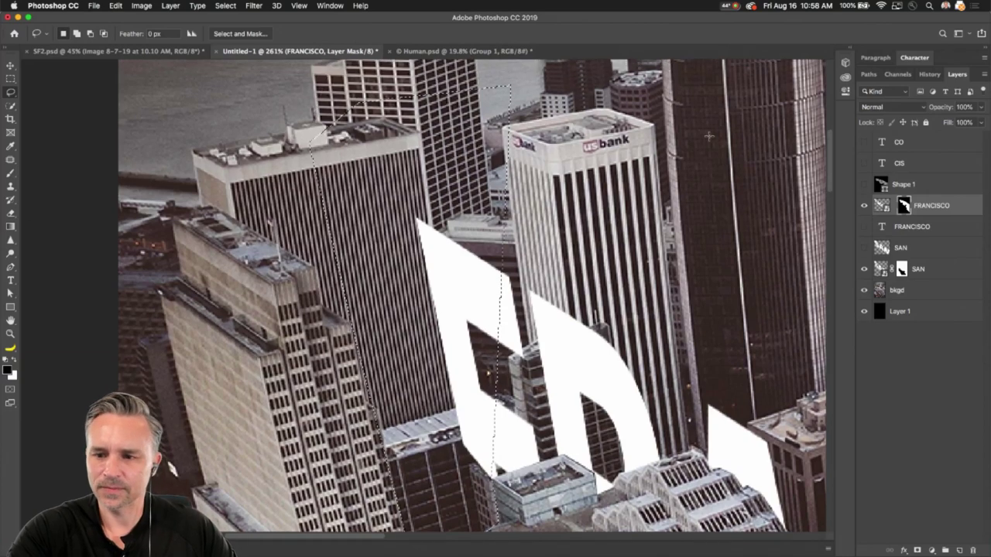
{"action": "double_click", "coordinate": [509, 86]}
Fill the selected area of the FRANCISCO mask with the Background Color at 100% opacity and deselect
{"action": "key", "text": "shift+BackSpace"}
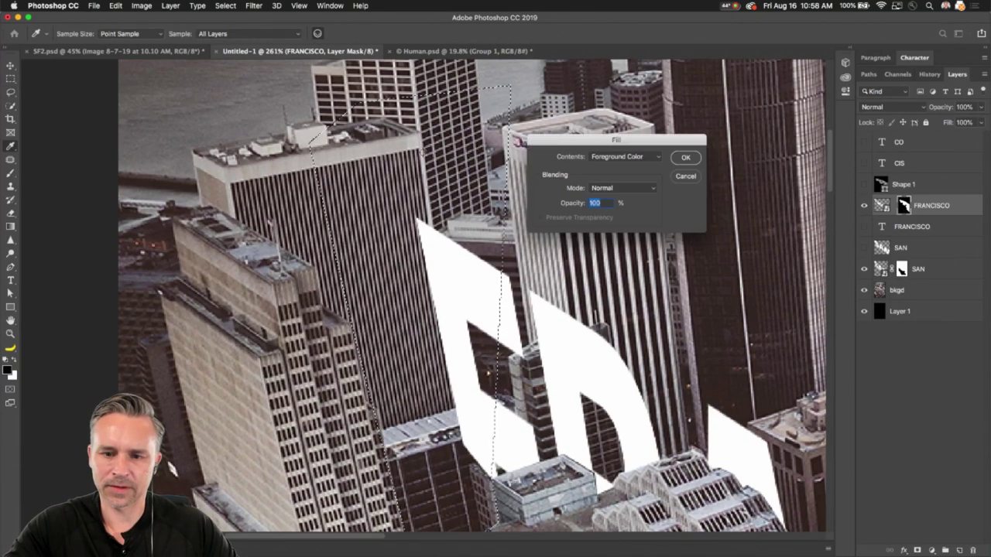
{"action": "left_click", "coordinate": [623, 157]}
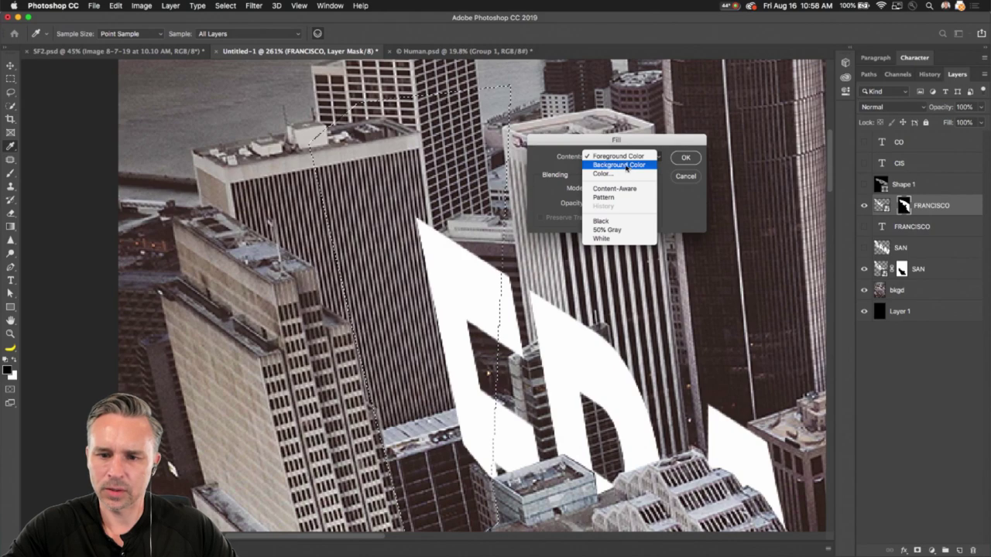
{"action": "left_click", "coordinate": [625, 166]}
{"action": "left_click", "coordinate": [687, 156]}
{"action": "key", "text": "super+d"}
Try moving the FRANCISCO artwork with its mask still linked down over the lower buildings, and undo the move
{"action": "key", "text": "super+minus"}
{"action": "key", "text": "super+minus"}
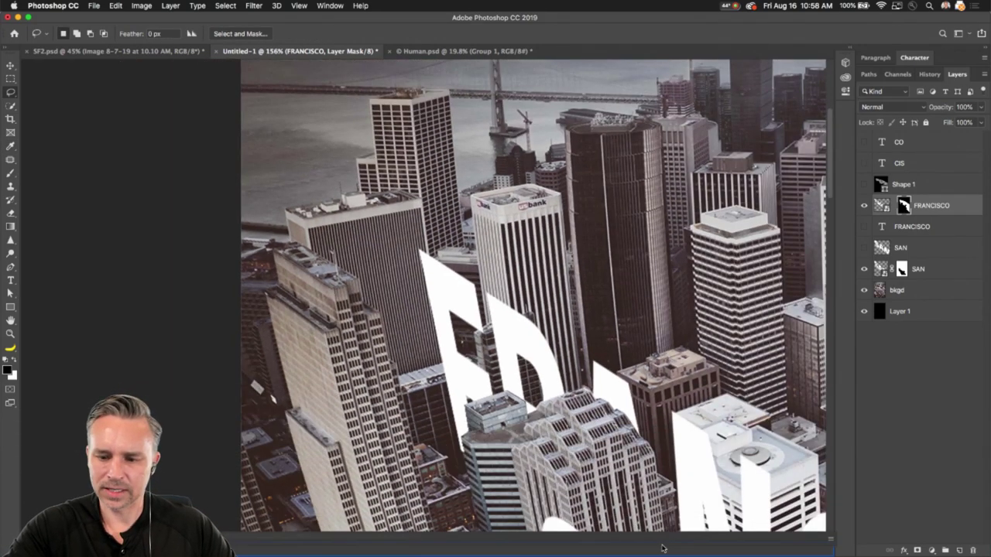
{"action": "scroll", "coordinate": [601, 351], "scroll_direction": "down", "scroll_amount": 5}
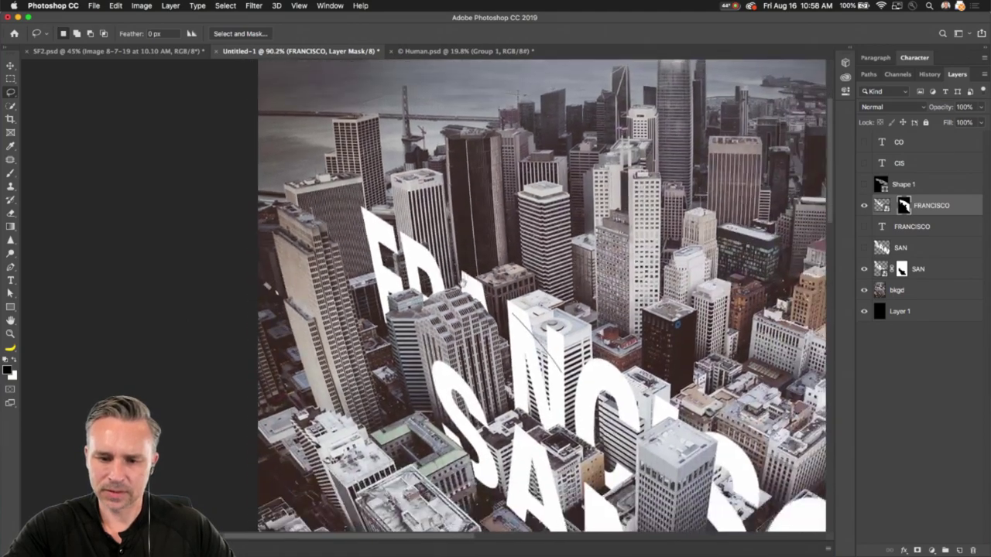
{"action": "scroll", "coordinate": [283, 265], "scroll_direction": "down", "scroll_amount": 4}
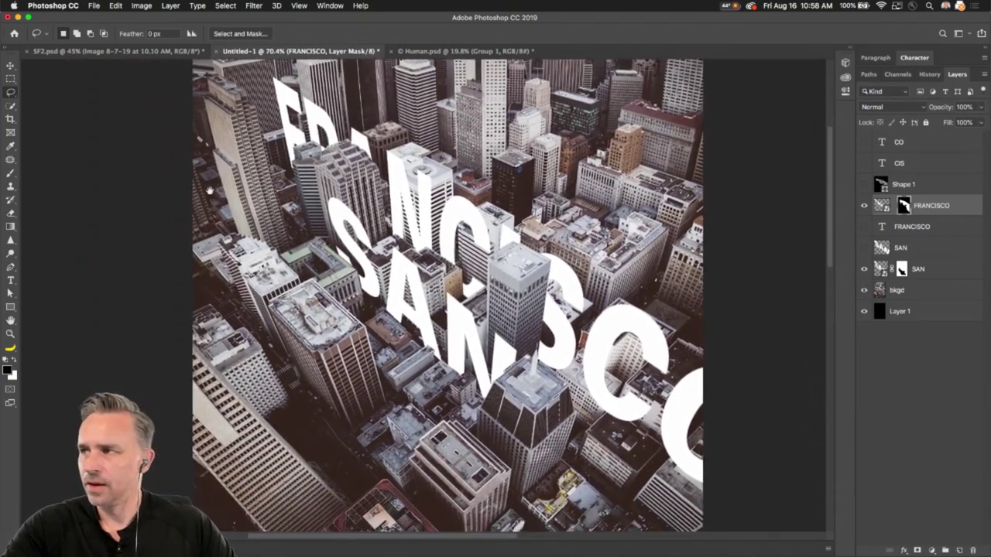
{"action": "left_click_drag", "start_coordinate": [209, 190], "coordinate": [230, 198]}
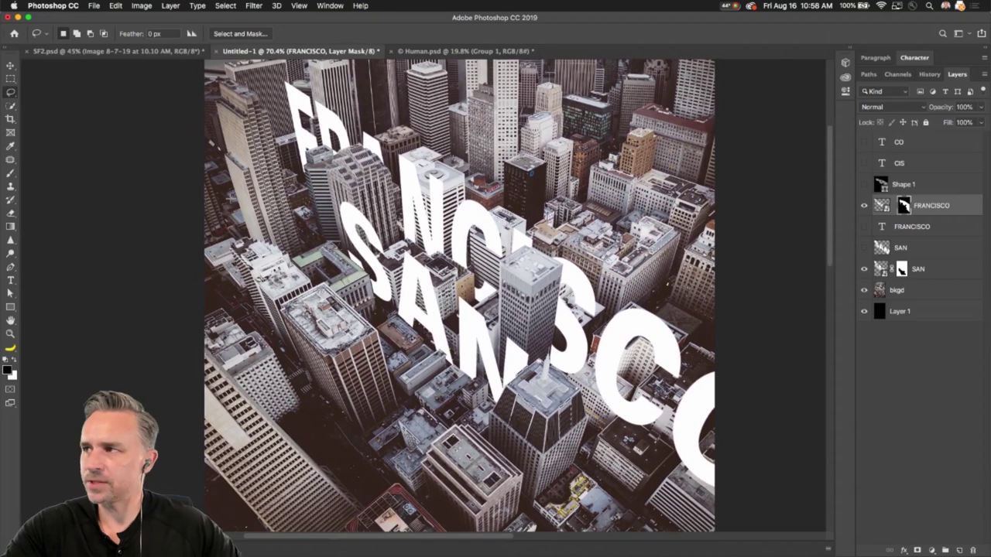
{"action": "left_click", "coordinate": [10, 65]}
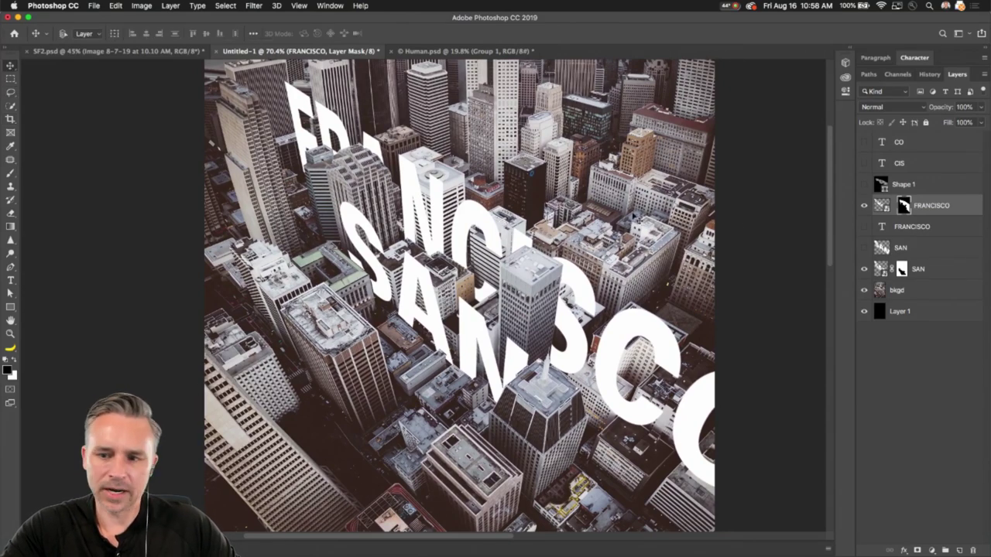
{"action": "left_click", "coordinate": [882, 206]}
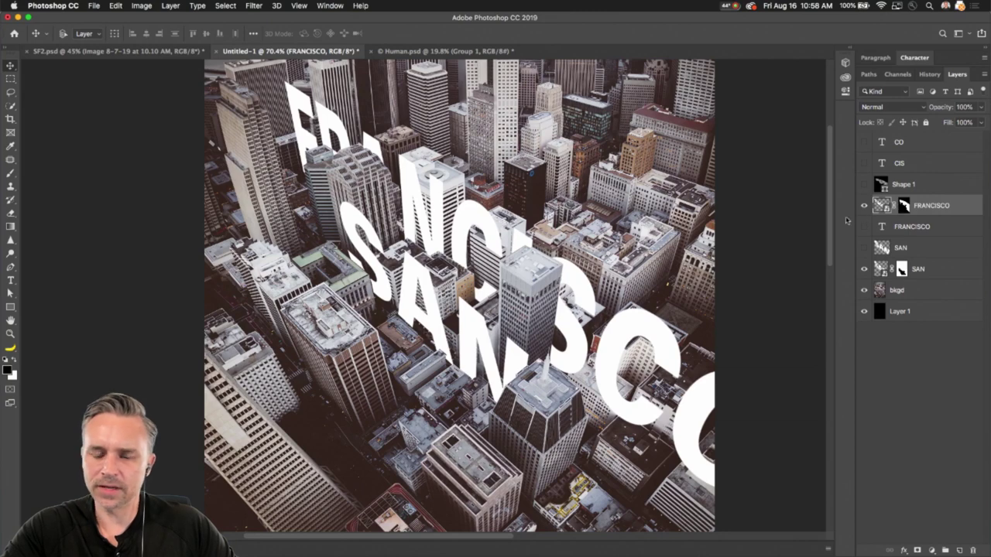
{"action": "left_click_drag", "start_coordinate": [337, 142], "coordinate": [248, 328]}
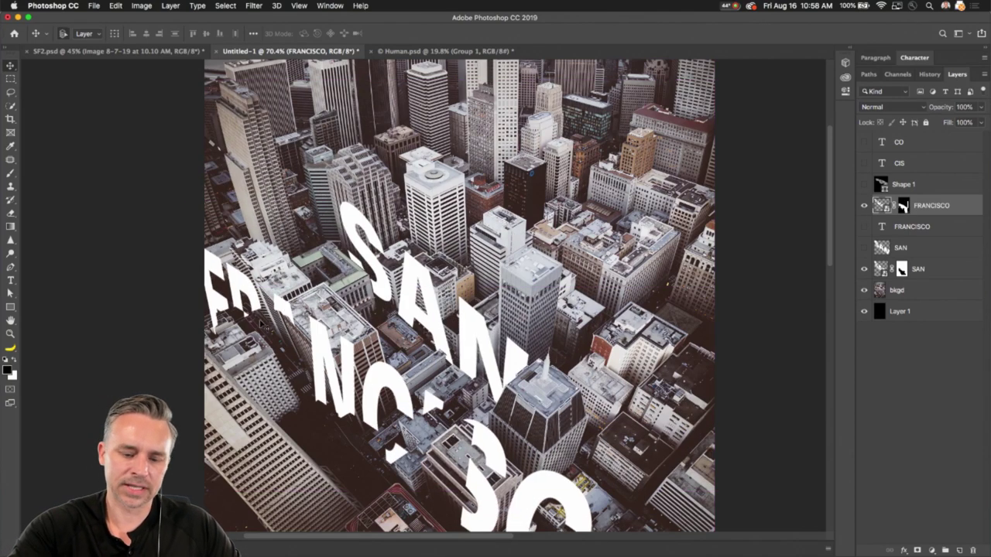
{"action": "key", "text": "z"}
{"action": "key", "text": "super+z"}
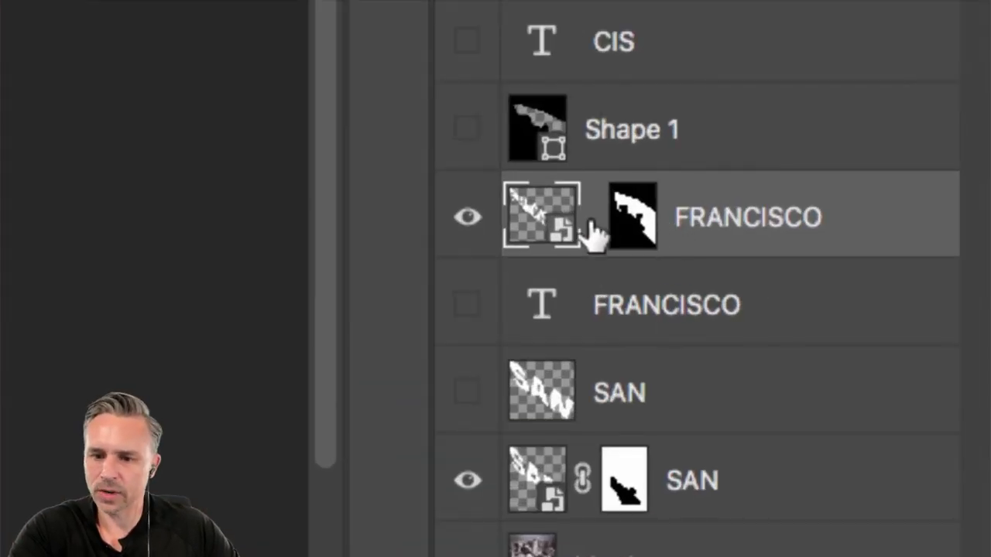
Unlink the mask from the FRANCISCO layer and move the word slightly up and left behind the buildings
{"action": "left_click", "coordinate": [893, 204]}
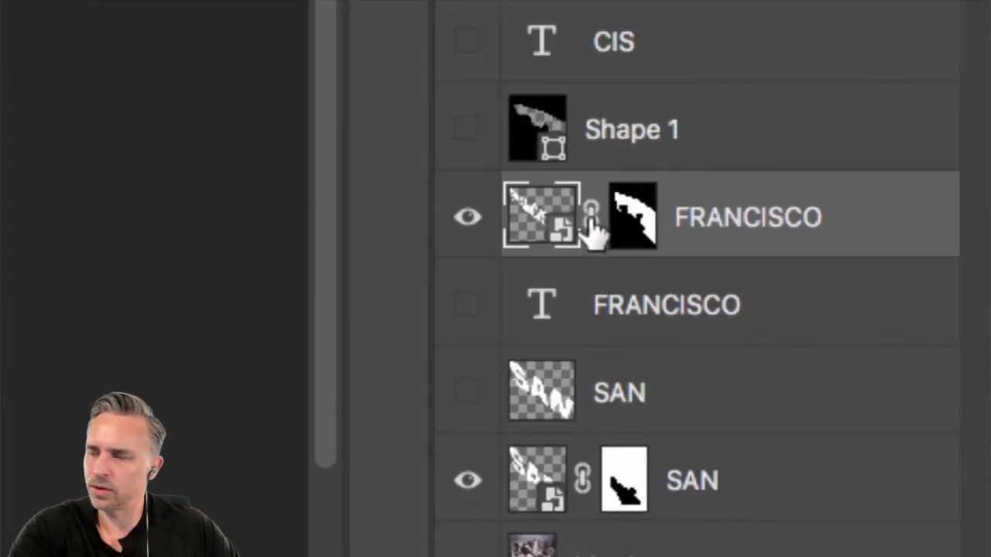
{"action": "left_click", "coordinate": [591, 216]}
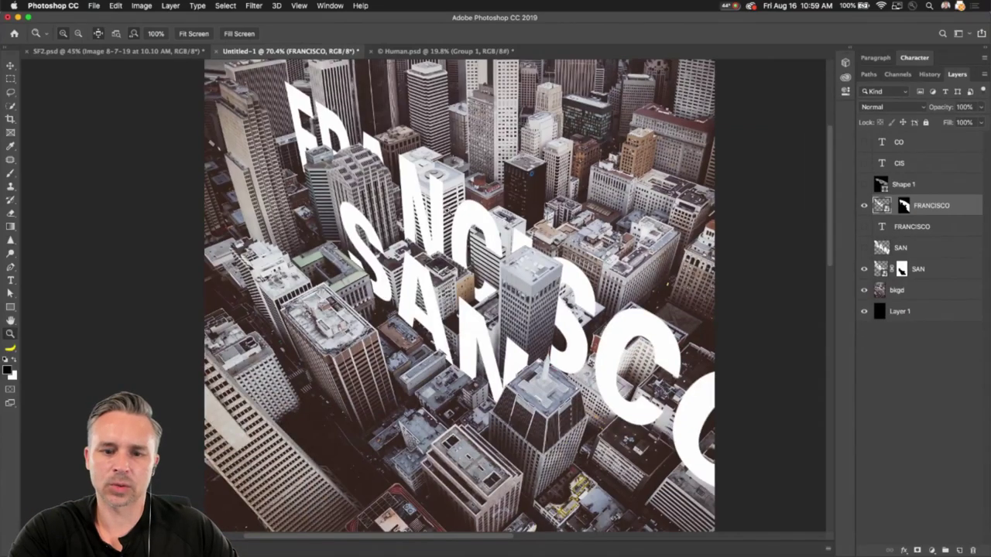
{"action": "left_click_drag", "start_coordinate": [459, 236], "coordinate": [411, 218]}
{"action": "key", "text": "v"}
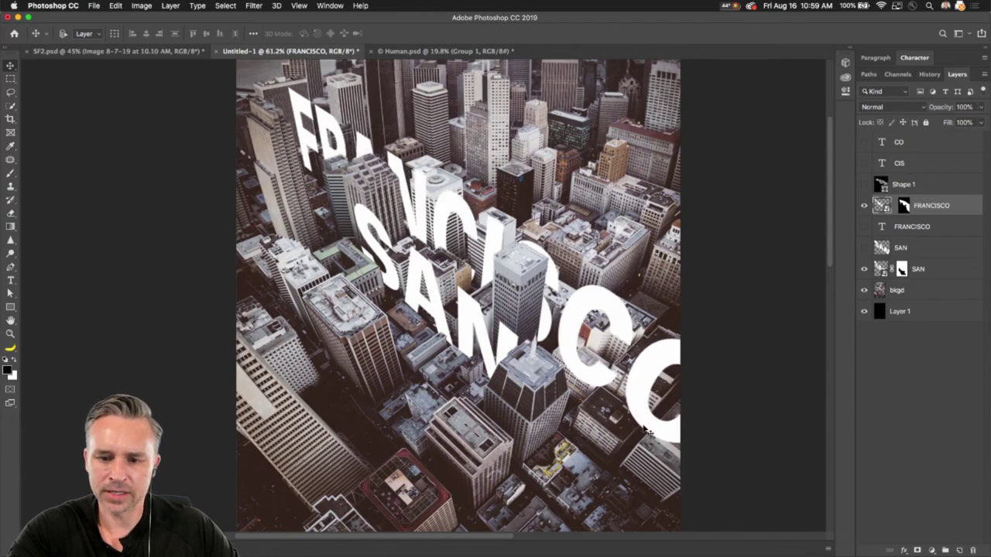
On the FRANCISCO layer mask, start a lasso outline around the dark-roofed building where it meets the final O
{"action": "left_click_drag", "start_coordinate": [422, 300], "coordinate": [534, 301]}
{"action": "left_click_drag", "start_coordinate": [578, 438], "coordinate": [394, 228]}
{"action": "scroll", "coordinate": [431, 263], "scroll_direction": "up", "scroll_amount": 3}
{"action": "scroll", "coordinate": [372, 255], "scroll_direction": "right", "scroll_amount": 5}
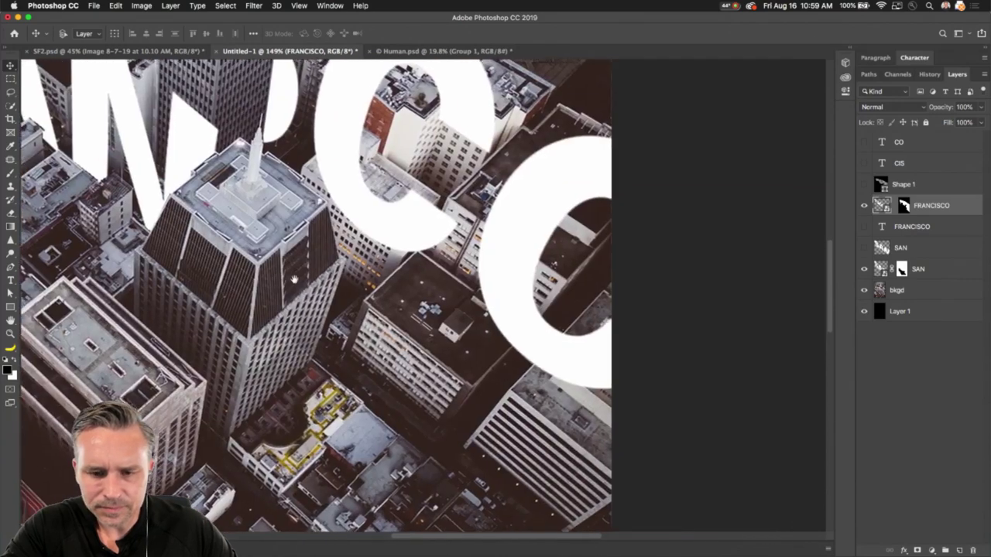
{"action": "scroll", "coordinate": [310, 248], "scroll_direction": "down", "scroll_amount": 2}
{"action": "scroll", "coordinate": [309, 248], "scroll_direction": "up", "scroll_amount": 3}
{"action": "scroll", "coordinate": [309, 247], "scroll_direction": "right", "scroll_amount": 4}
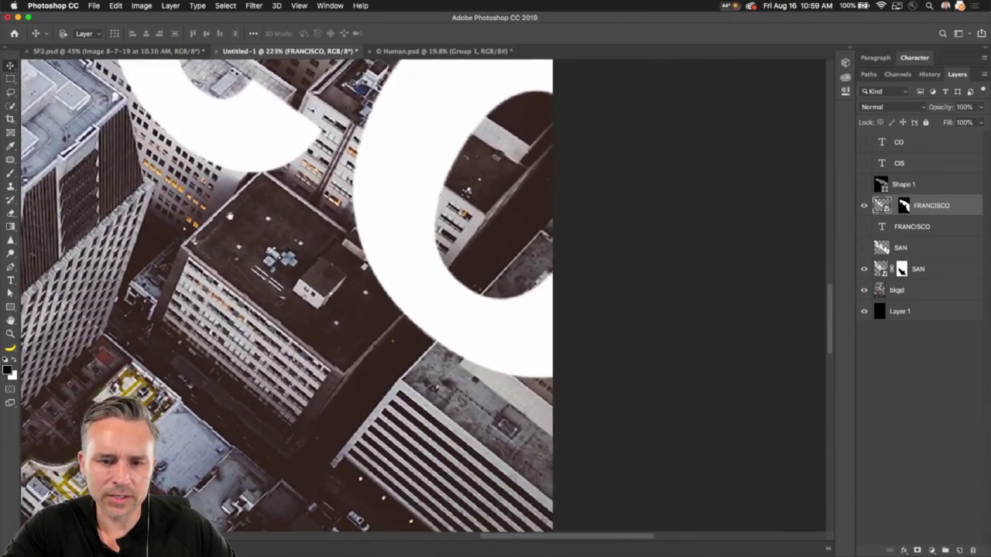
{"action": "left_click", "coordinate": [902, 206]}
{"action": "key", "text": "l"}
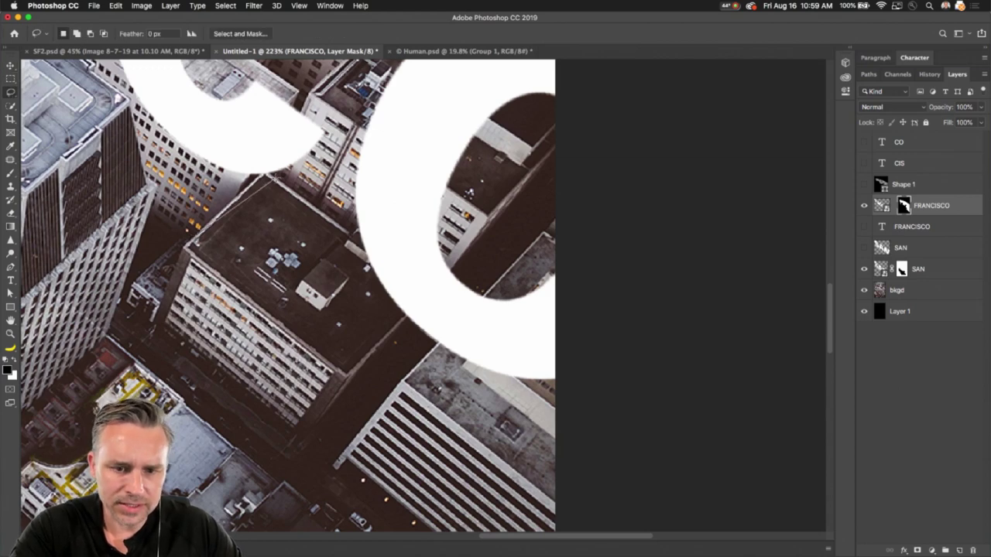
{"action": "left_click", "coordinate": [264, 171]}
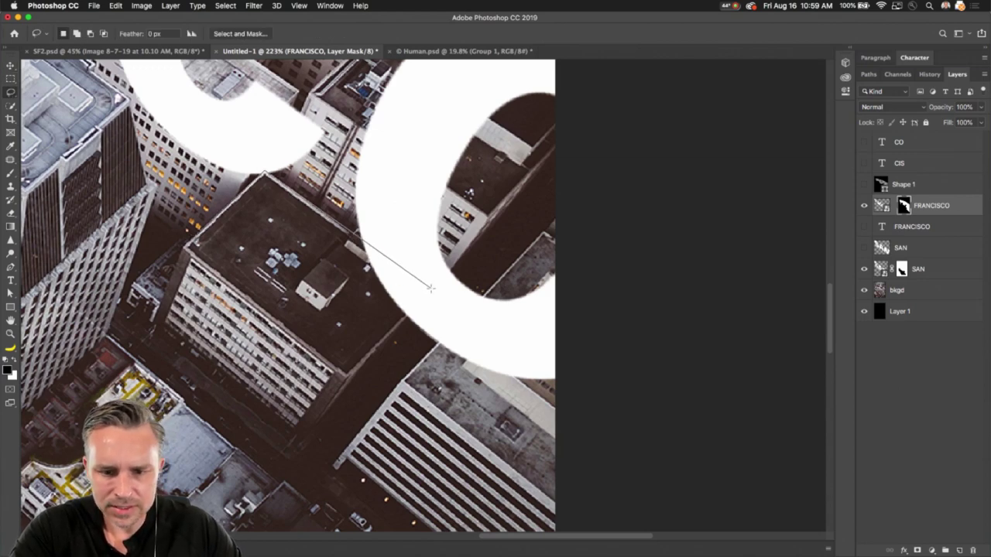
{"action": "left_click", "coordinate": [429, 288]}
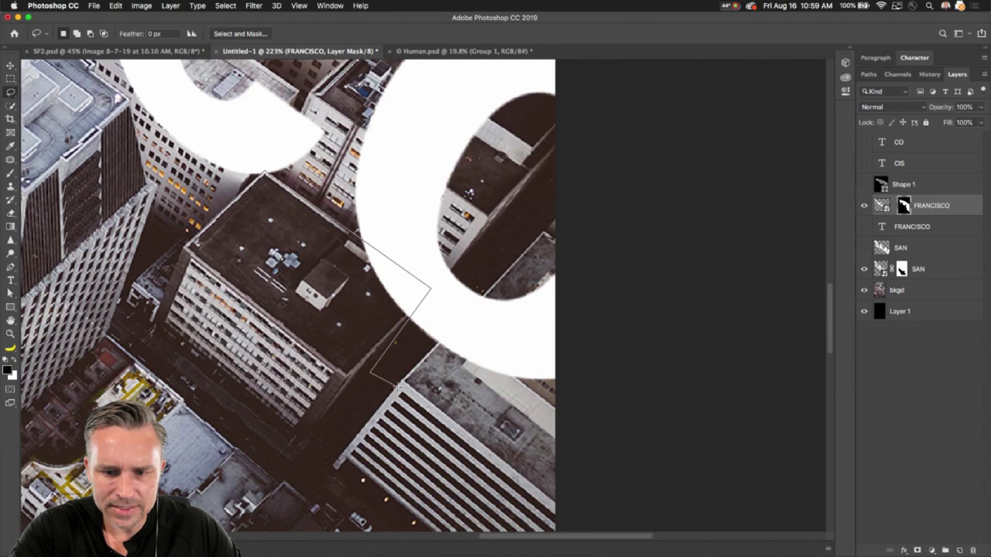
{"action": "left_click", "coordinate": [399, 384]}
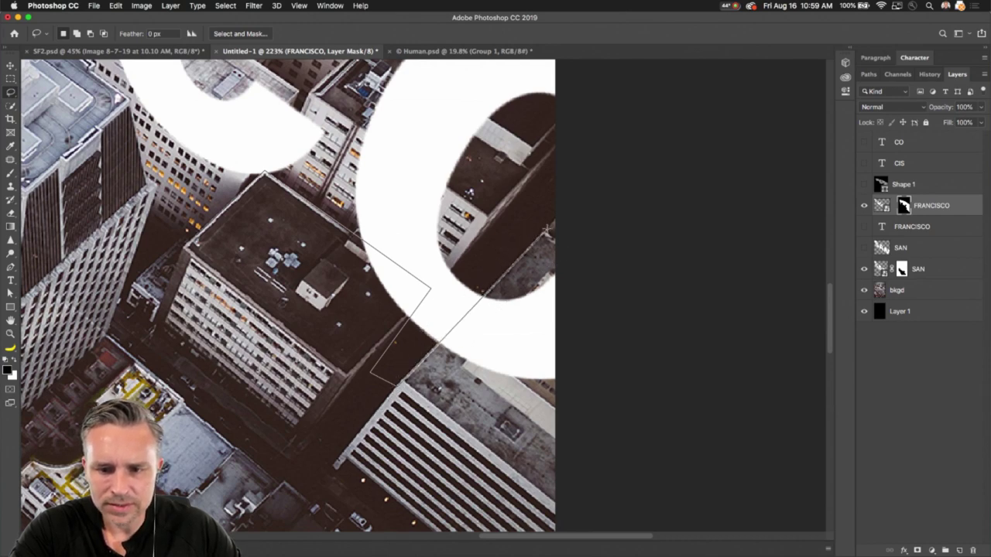
Continue the lasso outline around the striped building below the final O, past the canvas edge, and close it
{"action": "left_click", "coordinate": [548, 230]}
{"action": "left_click", "coordinate": [598, 287]}
{"action": "left_click", "coordinate": [597, 505]}
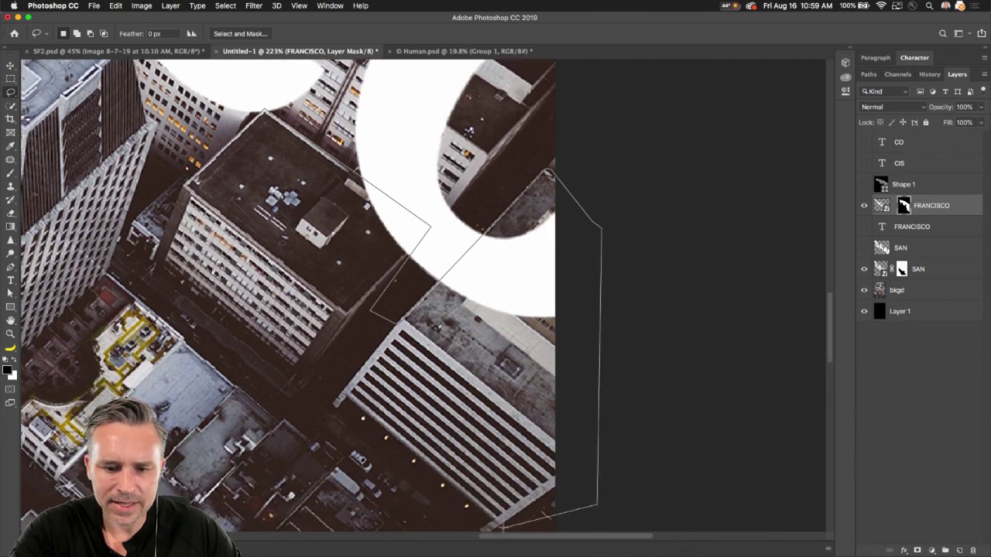
{"action": "double_click", "coordinate": [165, 236]}
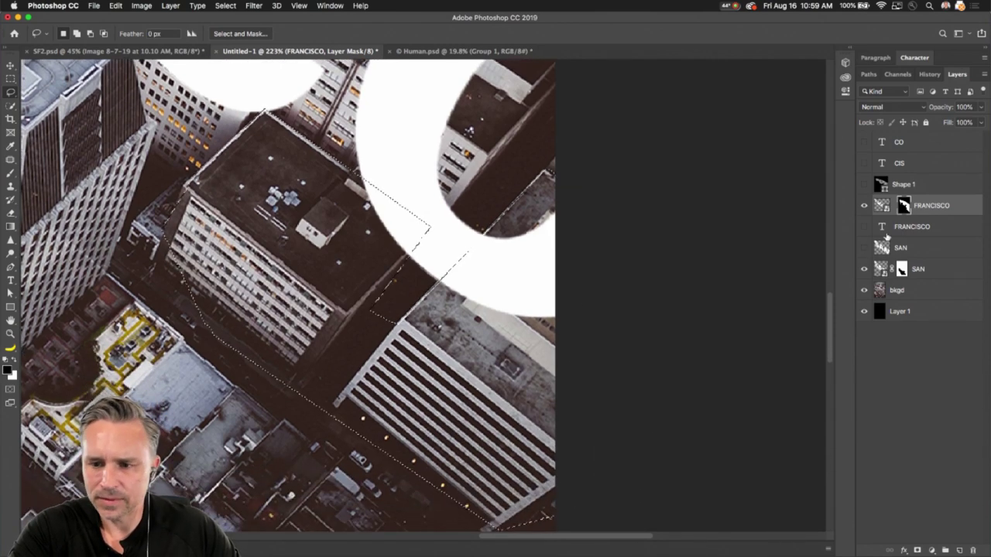
Fill the selected area of the FRANCISCO mask with the Foreground Color at 100% opacity and deselect
{"action": "key", "text": "shift+BackSpace"}
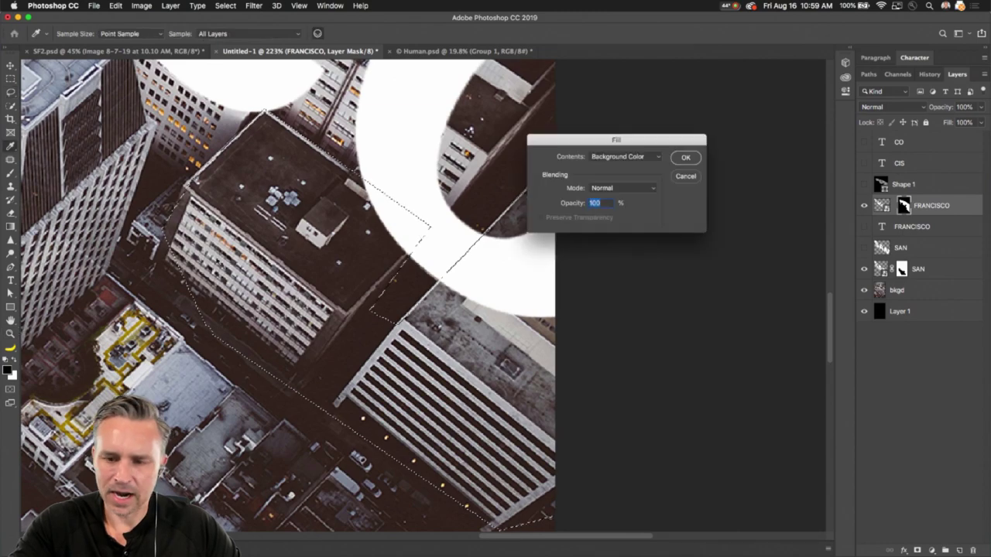
{"action": "left_click", "coordinate": [619, 156]}
{"action": "left_click", "coordinate": [611, 147]}
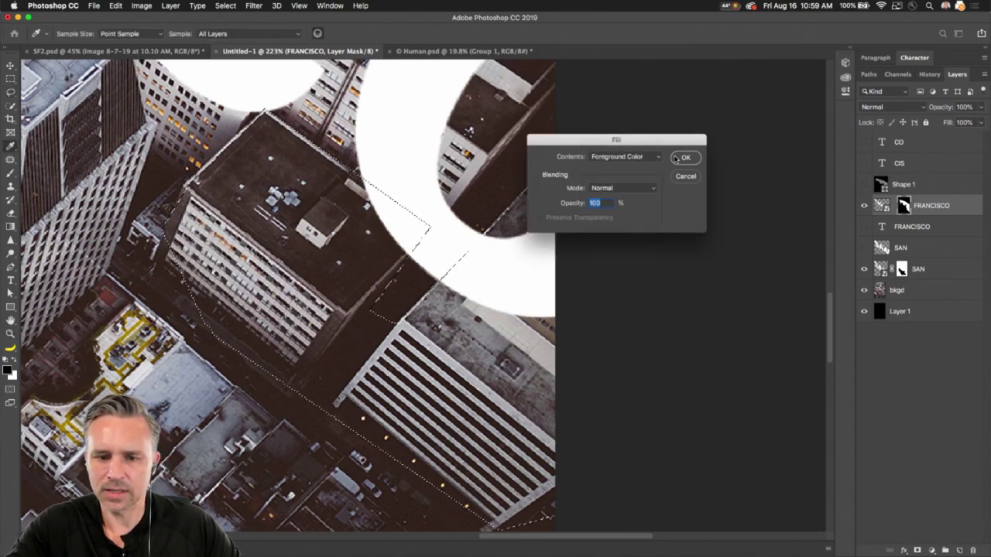
{"action": "left_click", "coordinate": [685, 157]}
{"action": "key", "text": "super+d"}
Draw a rectangular marquee selection across the middle of the lettering, over SAN and the centre of FRANCISCO
{"action": "scroll", "coordinate": [334, 167], "scroll_direction": "down", "scroll_amount": 10}
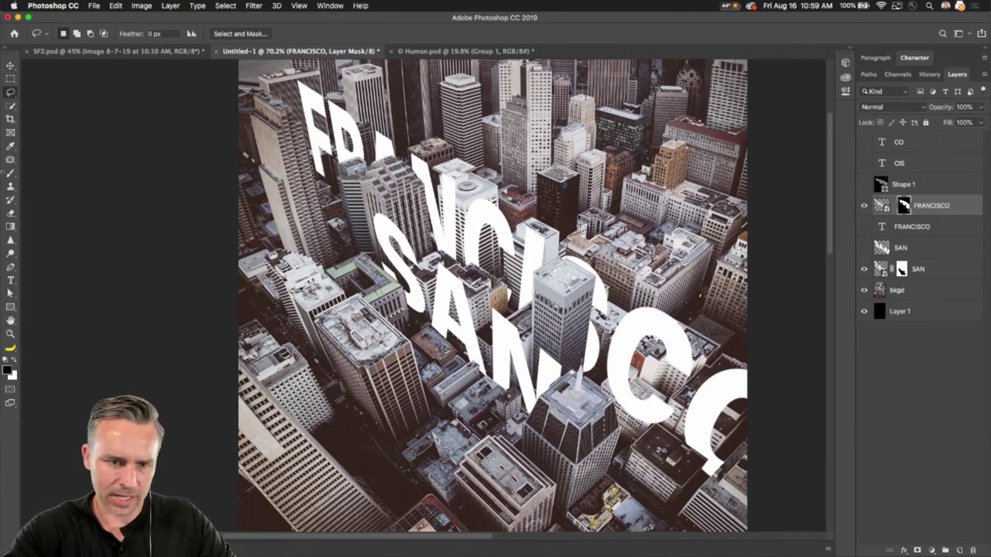
{"action": "left_click_drag", "start_coordinate": [359, 214], "coordinate": [541, 356]}
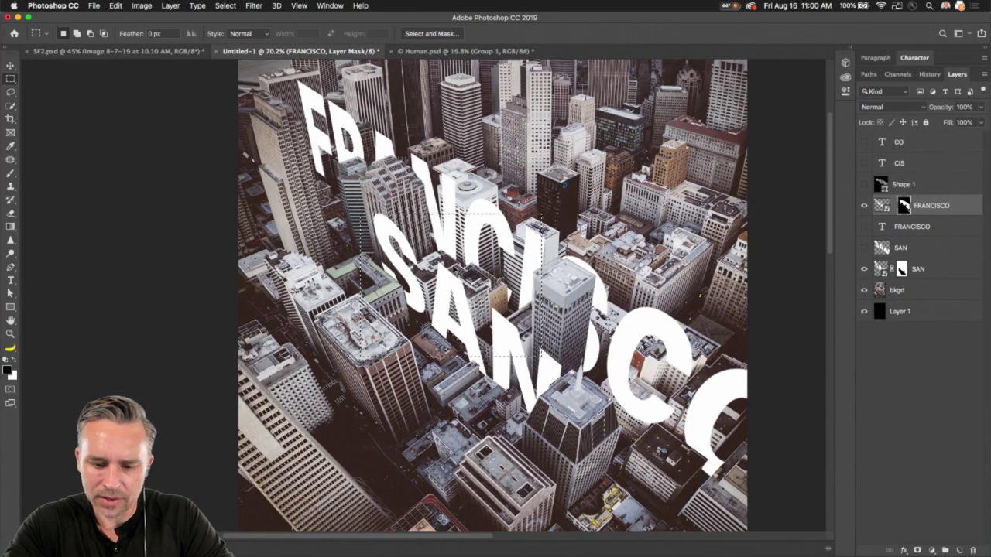
Invert the rectangular selection over the lettering
{"action": "key", "text": "super+shift+i"}
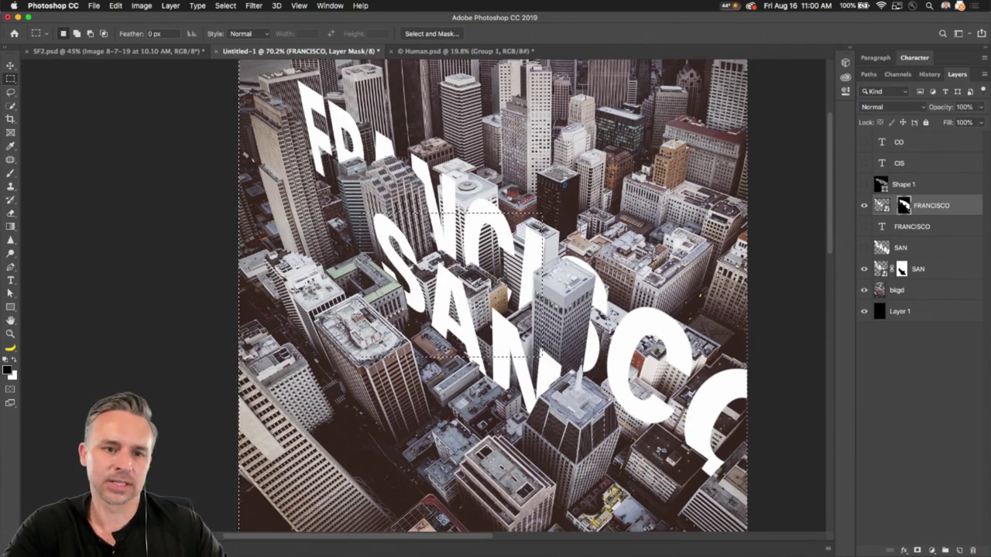
{"action": "left_click", "coordinate": [224, 6]}
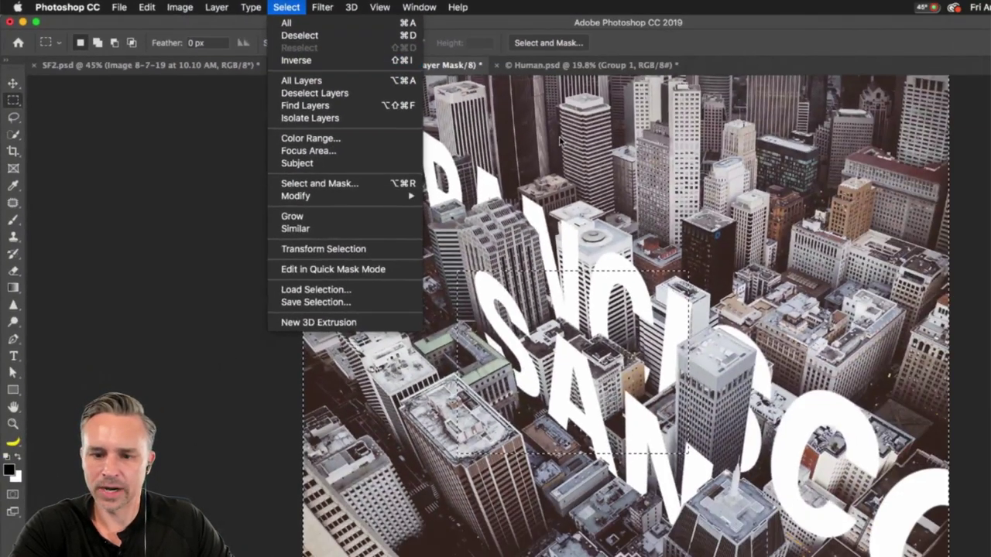
{"action": "left_click", "coordinate": [560, 140]}
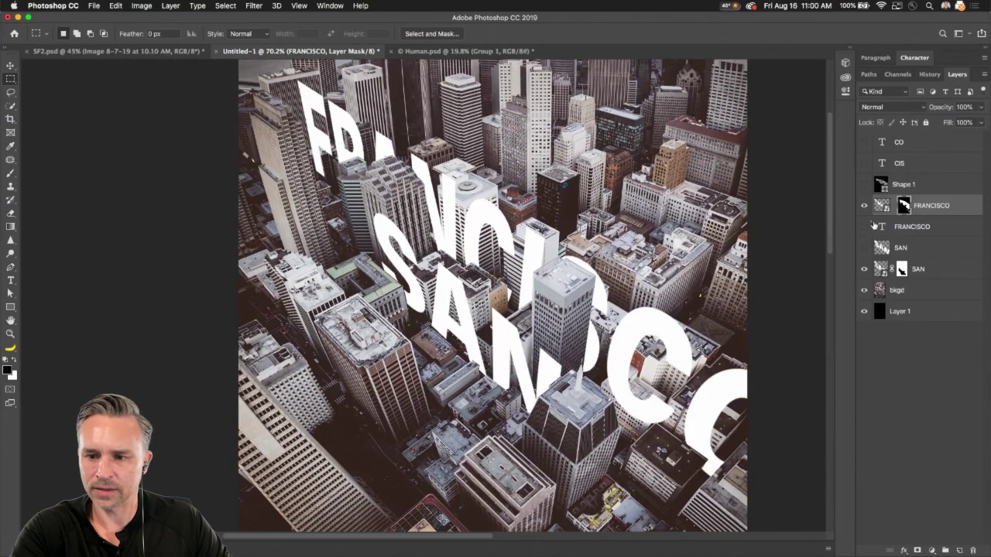
Clear the selection and move the FRANCISCO lettering slightly down while its unlinked mask stays in place
{"action": "left_click", "coordinate": [932, 213]}
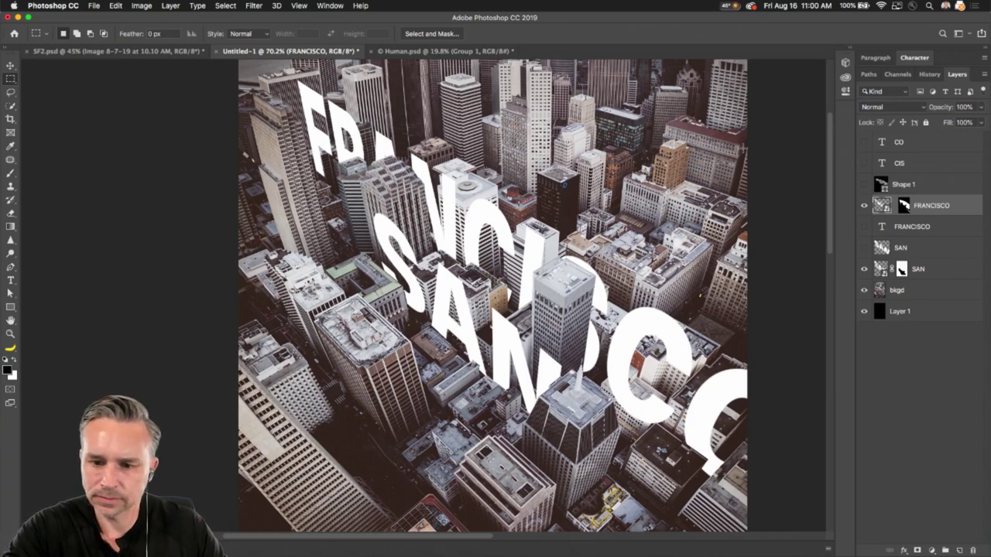
{"action": "left_click_drag", "start_coordinate": [391, 197], "coordinate": [479, 302]}
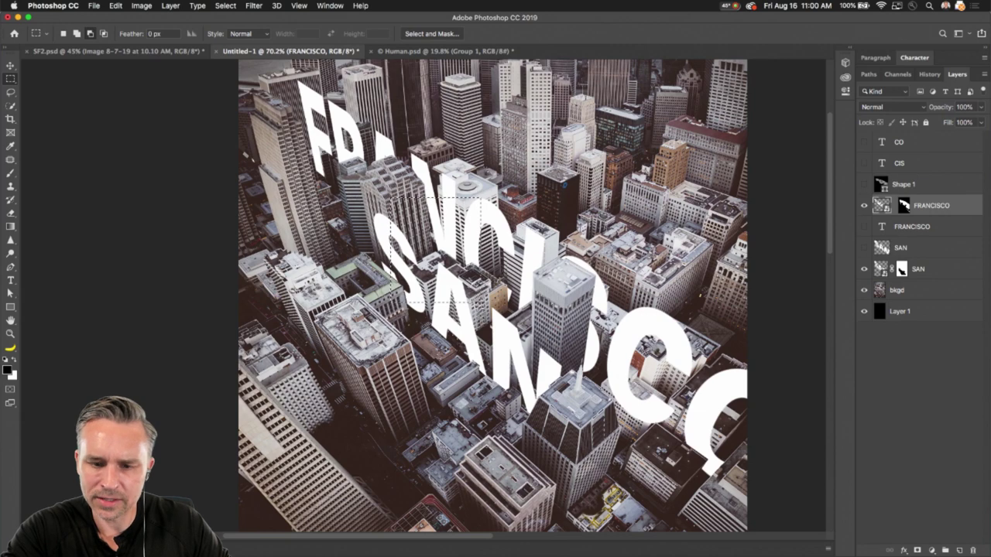
{"action": "key", "text": "super+d"}
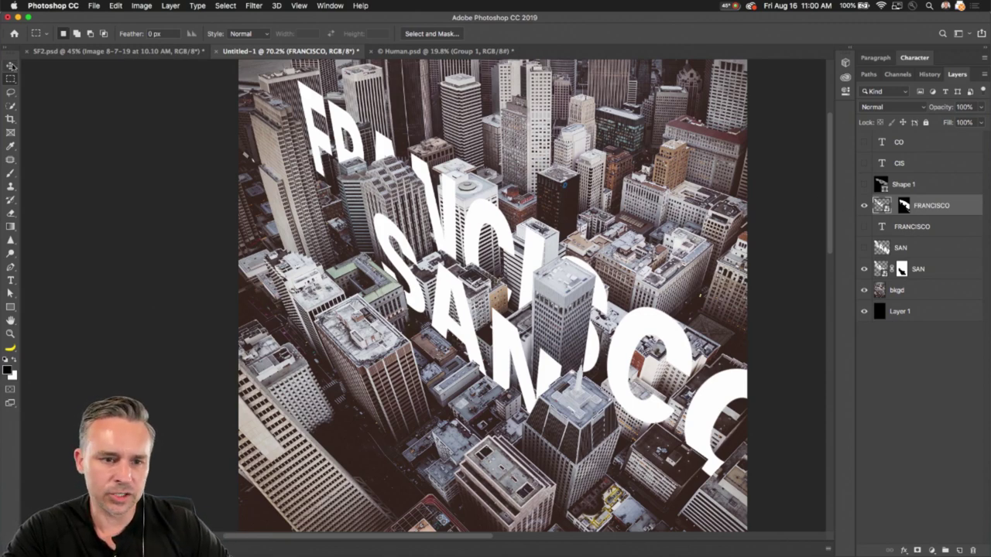
{"action": "left_click", "coordinate": [10, 65]}
{"action": "left_click_drag", "start_coordinate": [241, 122], "coordinate": [241, 134]}
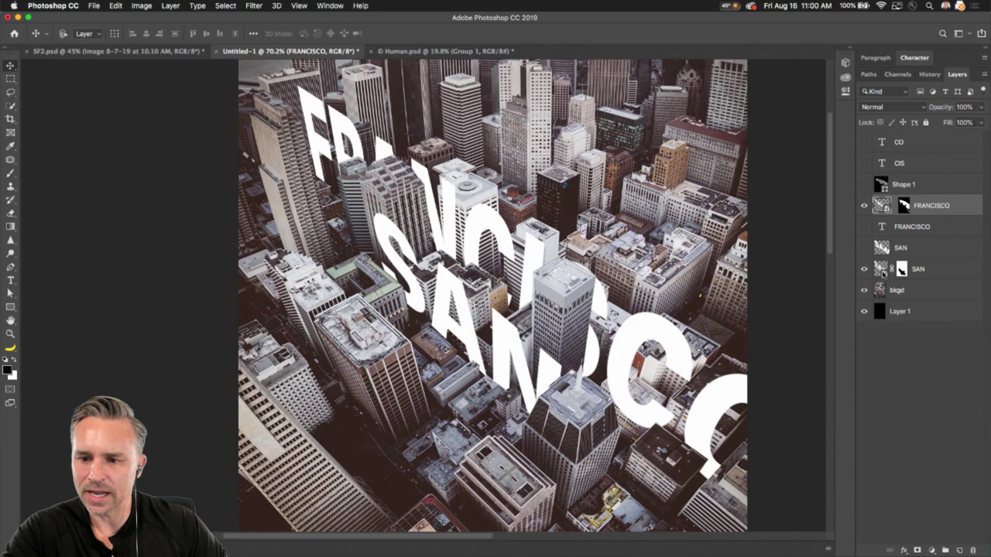
Unlink the SAN layer from its mask and shift the SAN lettering slightly left behind the buildings
{"action": "left_click", "coordinate": [882, 272]}
{"action": "left_click_drag", "start_coordinate": [387, 271], "coordinate": [379, 236]}
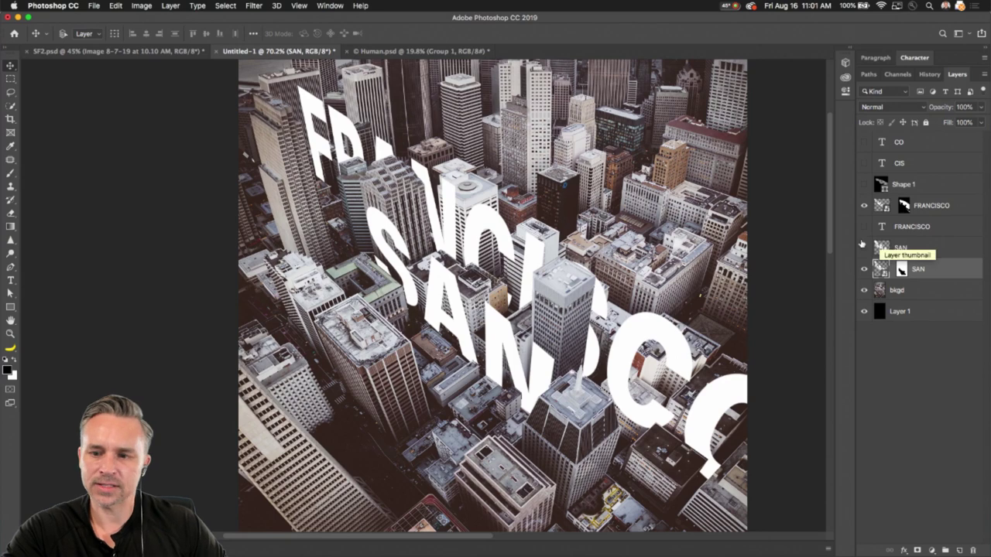
{"action": "left_click", "coordinate": [937, 210]}
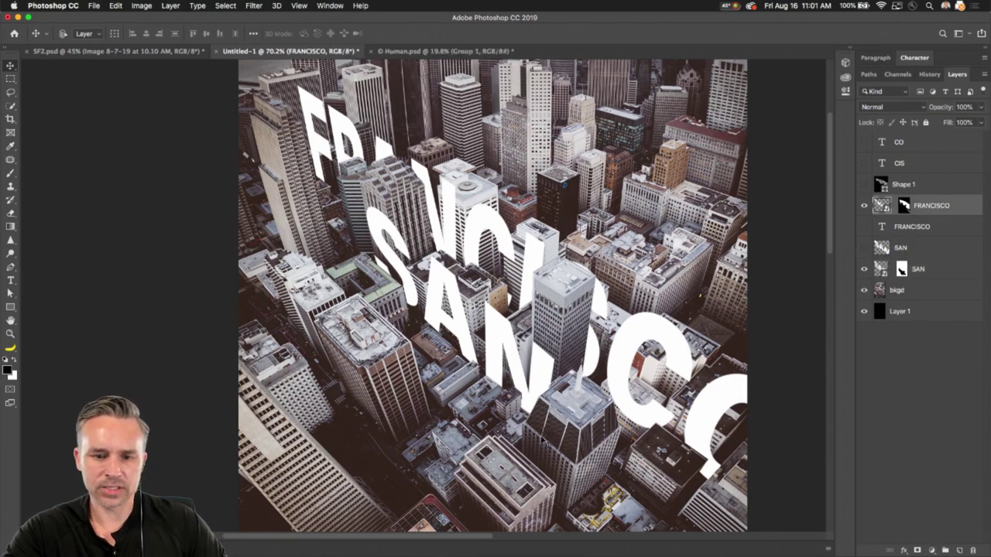
{"action": "left_click", "coordinate": [916, 269]}
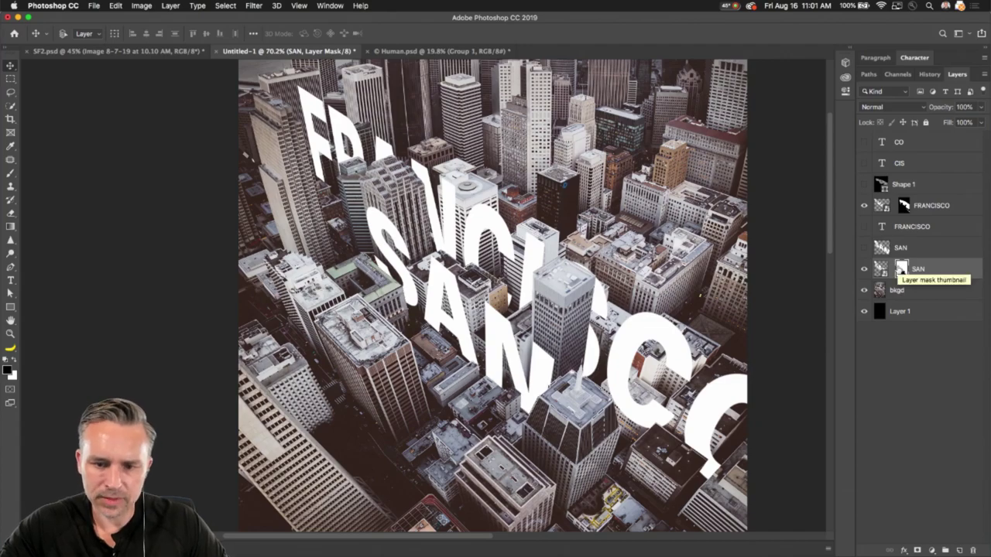
{"action": "left_click", "coordinate": [931, 272]}
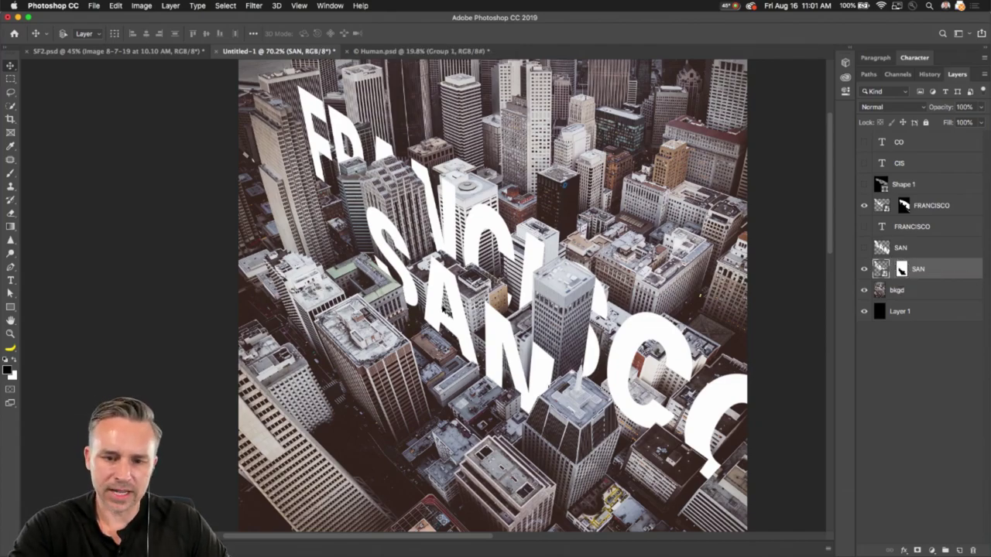
Add a new layer directly above the masked SAN layer and name it SHAD
{"action": "scroll", "coordinate": [446, 312], "scroll_direction": "up", "scroll_amount": 10}
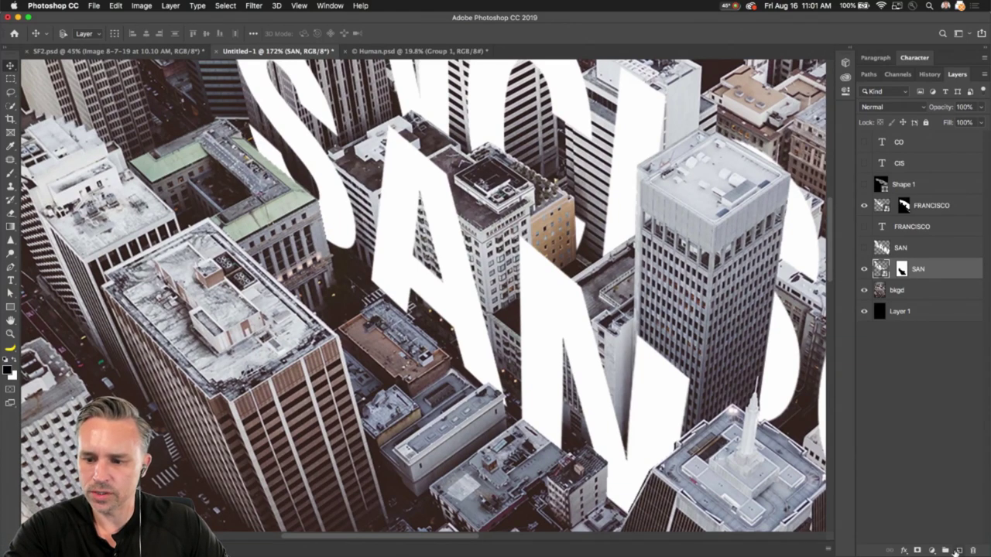
{"action": "left_click", "coordinate": [957, 551]}
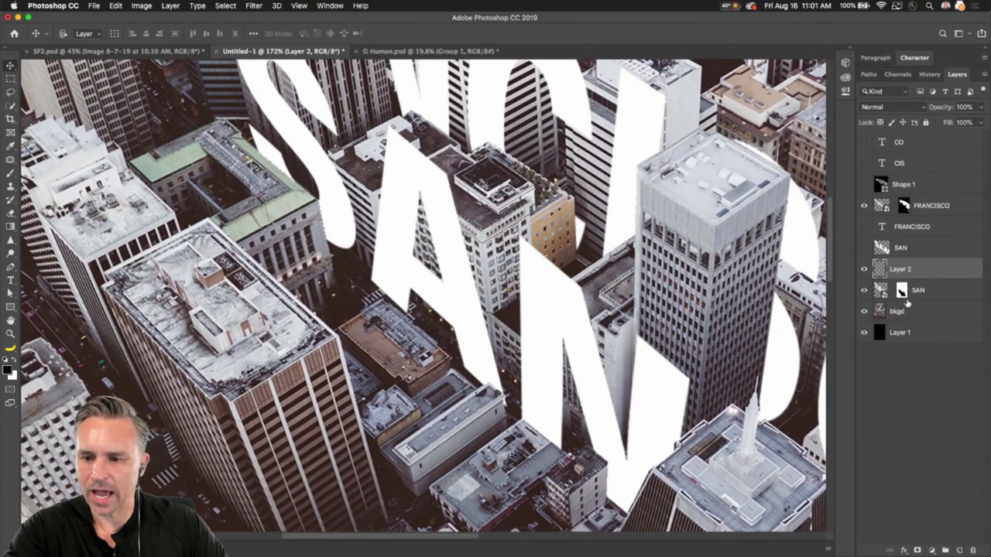
{"action": "type", "text": "SHAD"}
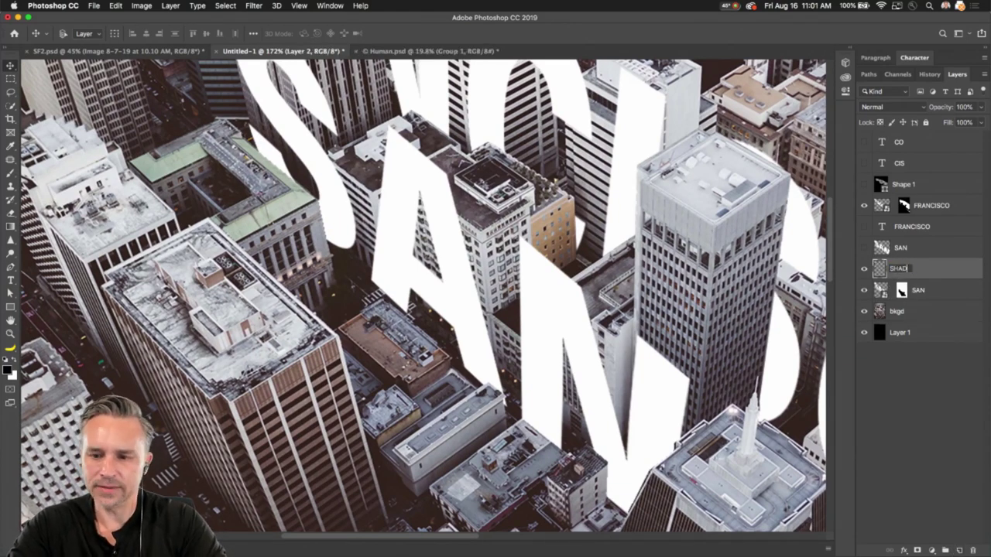
{"action": "key", "text": "Return"}
Set up a Soft Round brush at 70 px with 5% flow
{"action": "key", "text": "b"}
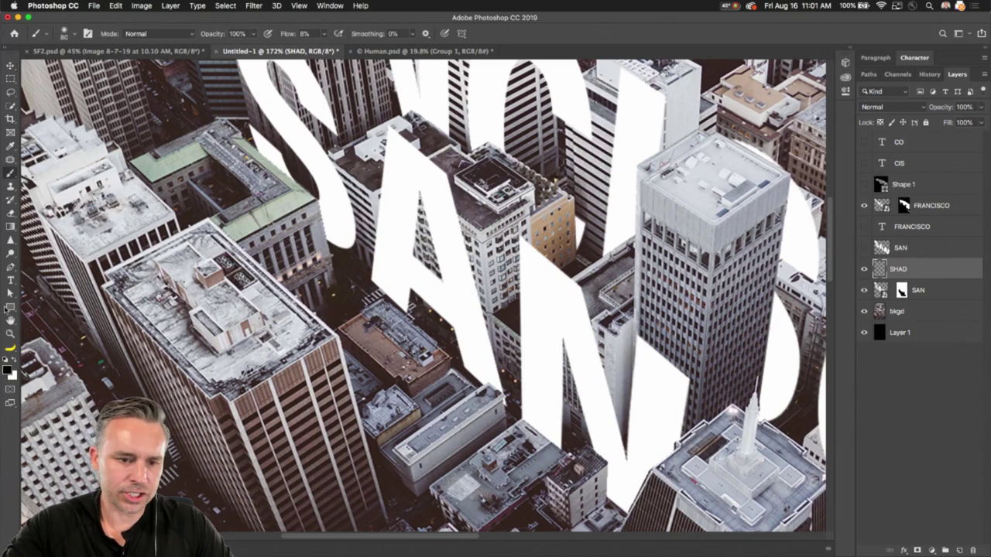
{"action": "left_click", "coordinate": [75, 37]}
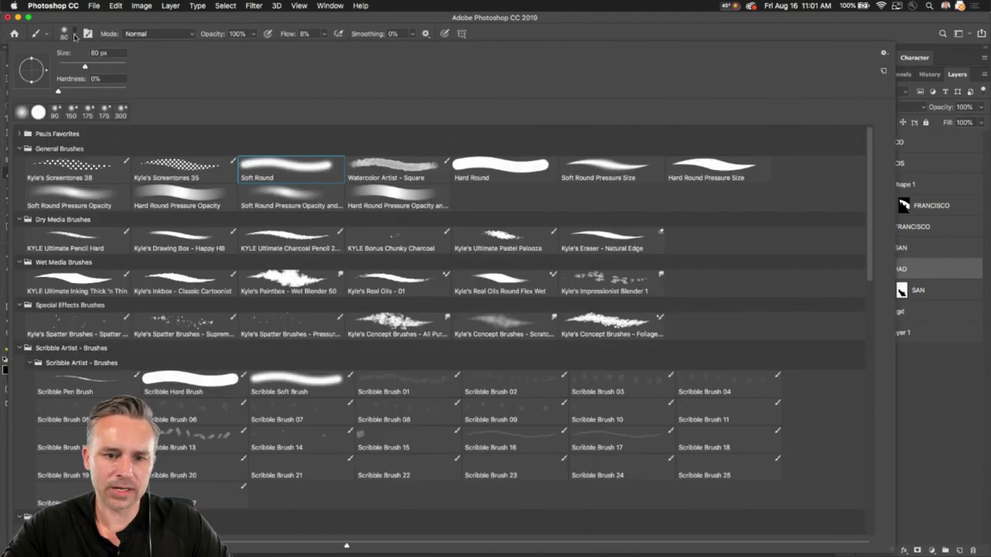
{"action": "left_click", "coordinate": [75, 36]}
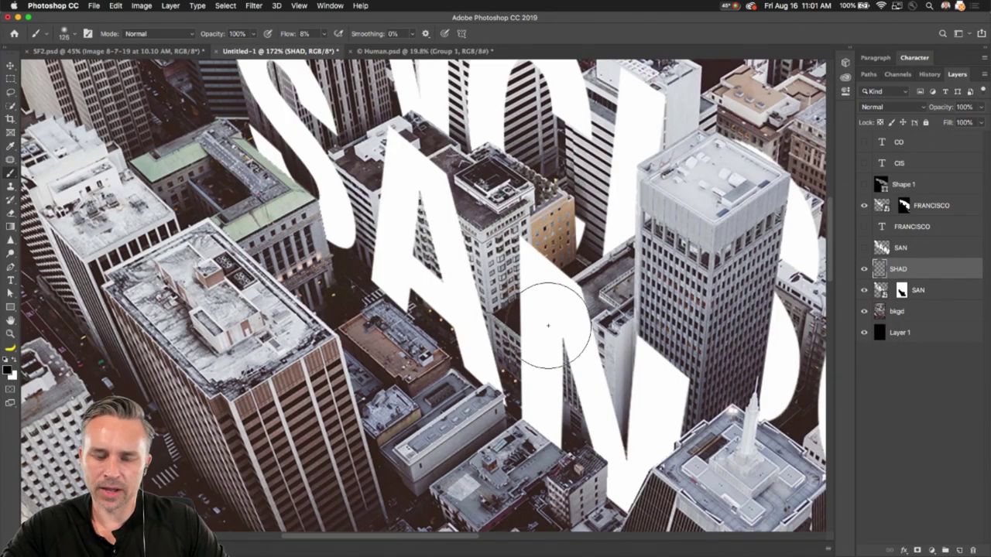
{"action": "key", "text": "bracketleft"}
{"action": "key", "text": "bracketleft"}
{"action": "key", "text": "bracketleft"}
{"action": "key", "text": "bracketleft"}
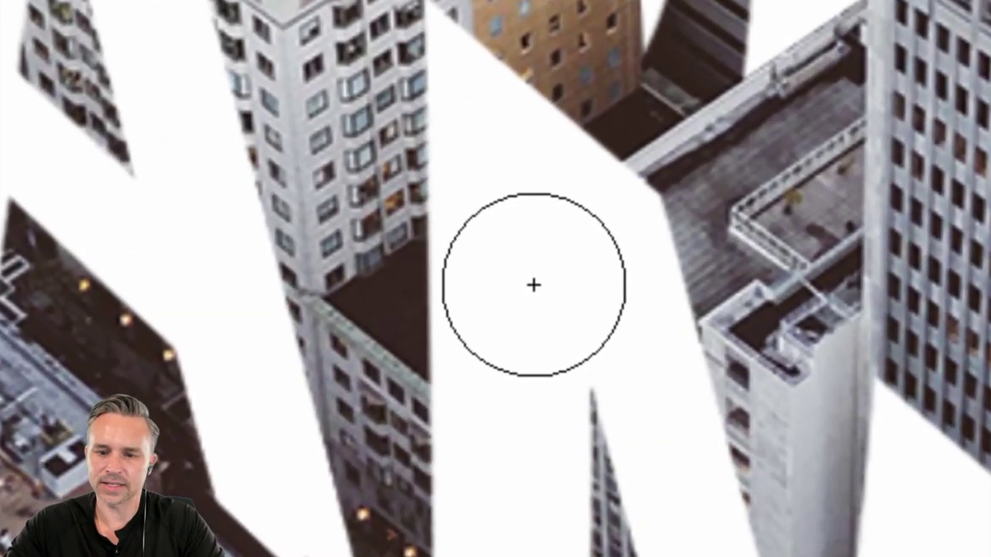
{"action": "key", "text": "Caps_Lock"}
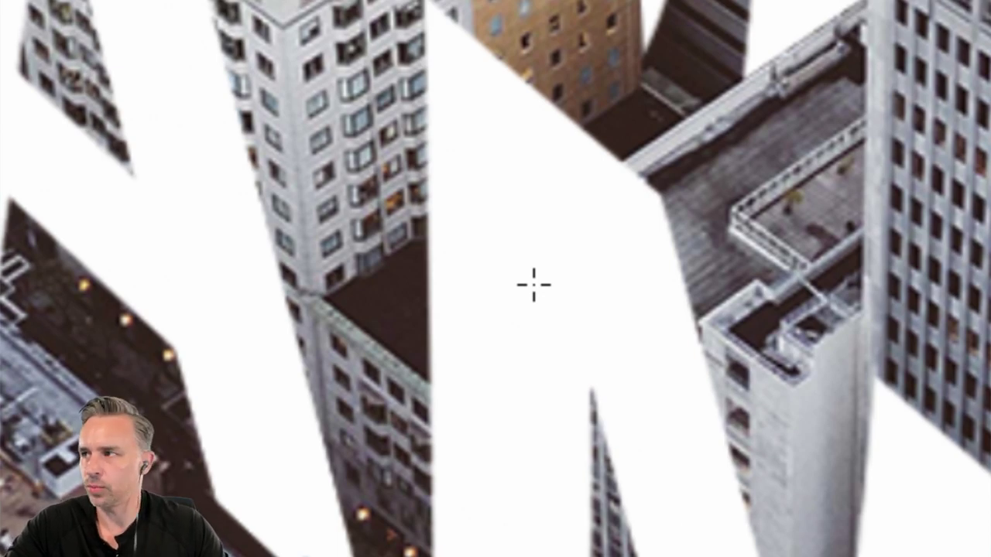
{"action": "key", "text": "Caps_Lock"}
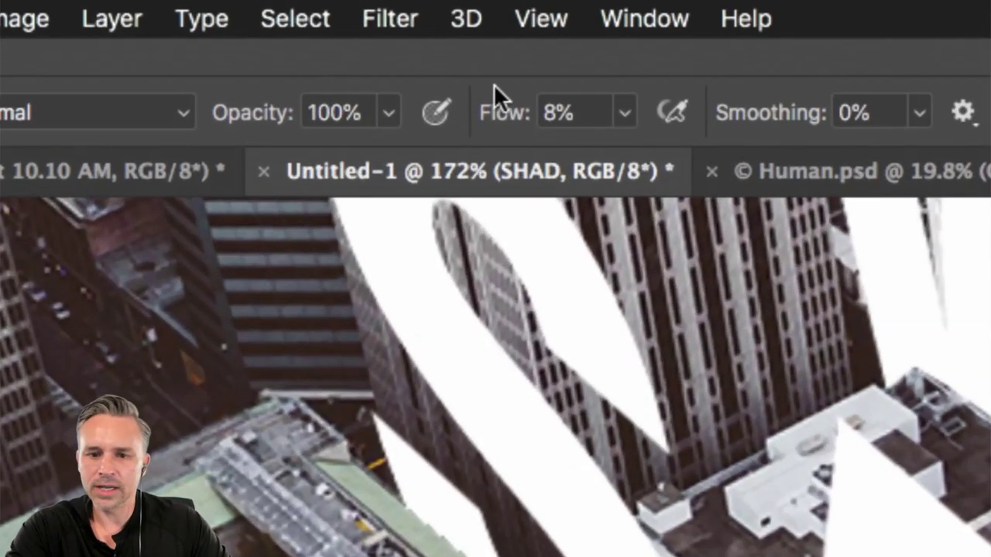
{"action": "left_click_drag", "start_coordinate": [515, 120], "coordinate": [511, 123]}
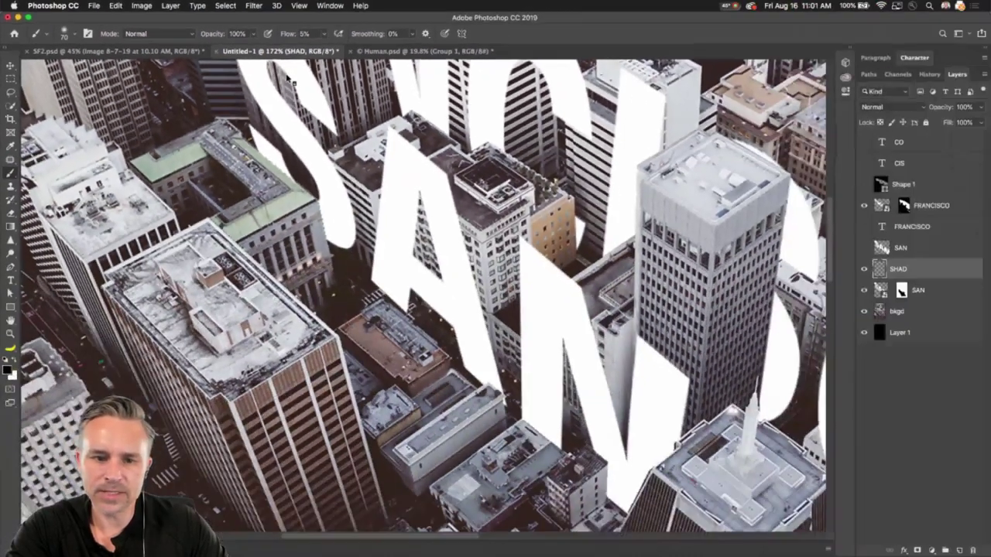
Brush a faint first shadow along the lower S and sample a dark street colour as the brush colour
{"action": "mouse_move", "coordinate": [258, 147]}
{"action": "left_mouse_down"}
{"action": "mouse_move", "coordinate": [295, 224]}
{"action": "mouse_move", "coordinate": [272, 197]}
{"action": "mouse_move", "coordinate": [272, 186]}
{"action": "mouse_move", "coordinate": [328, 247]}
{"action": "mouse_move", "coordinate": [308, 262]}
{"action": "left_mouse_up"}
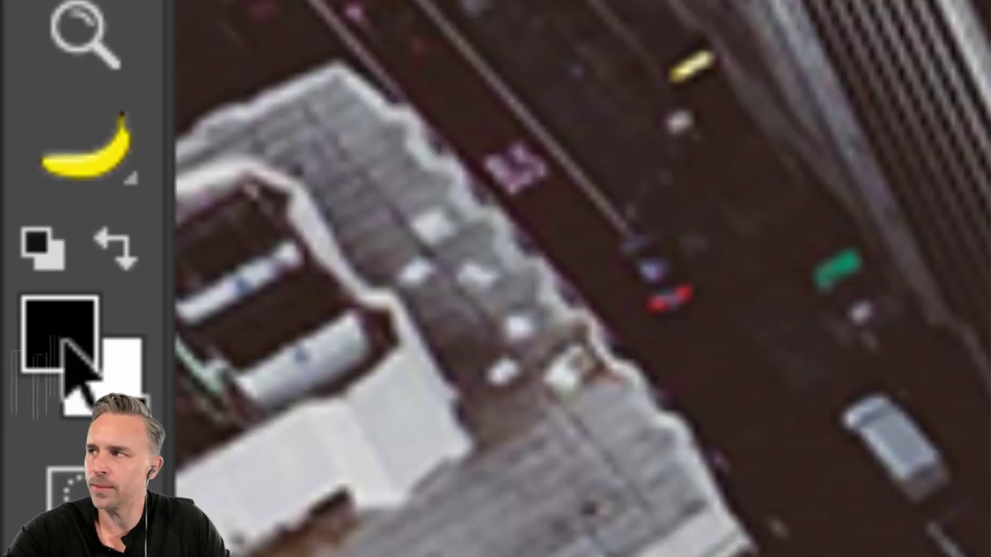
{"action": "left_click", "coordinate": [703, 360], "text": "alt"}
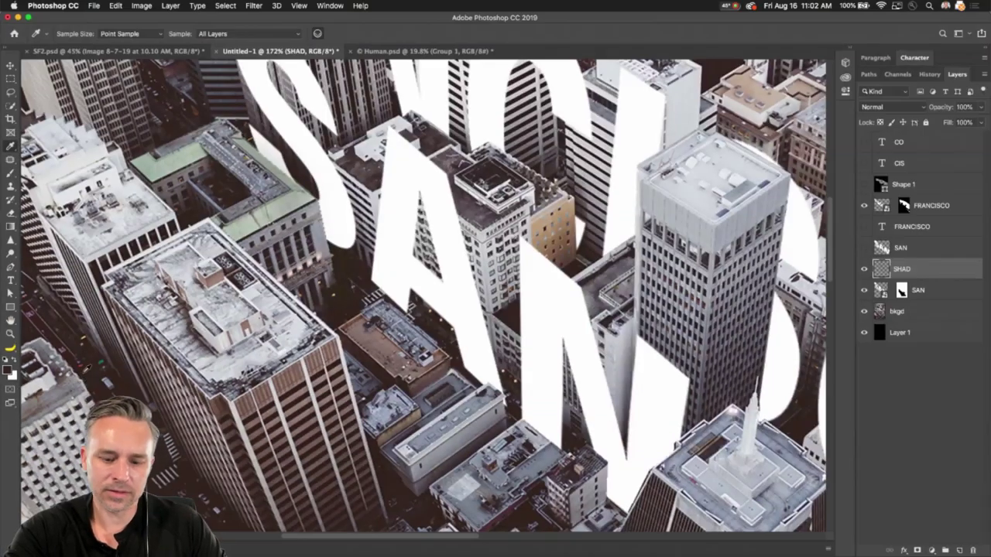
{"action": "key", "text": "b"}
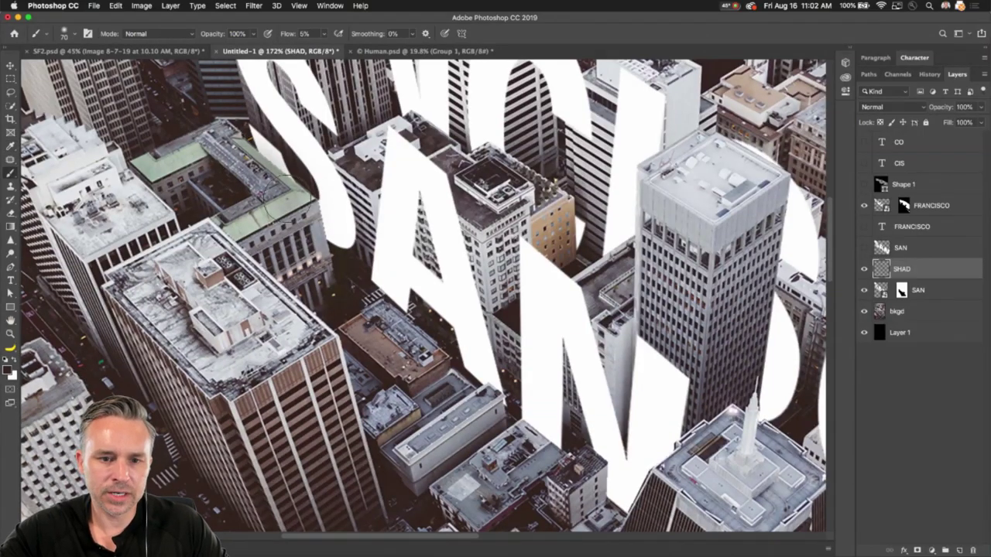
Paint soft shading over the lower S and the adjacent green-roofed building, varying the brush between 45 and 70 px
{"action": "mouse_move", "coordinate": [294, 206]}
{"action": "left_mouse_down"}
{"action": "mouse_move", "coordinate": [322, 236]}
{"action": "mouse_move", "coordinate": [307, 189]}
{"action": "mouse_move", "coordinate": [314, 244]}
{"action": "mouse_move", "coordinate": [293, 203]}
{"action": "left_mouse_up"}
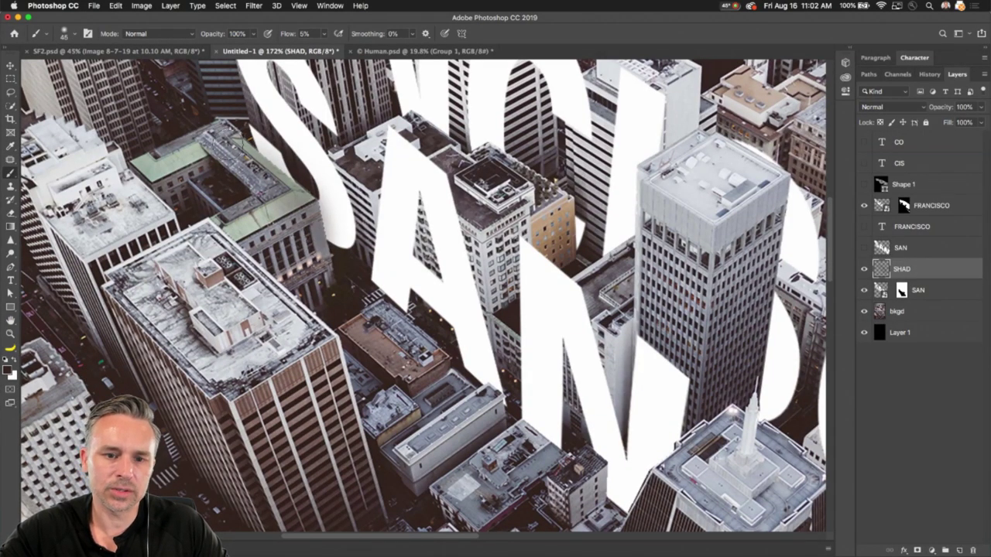
{"action": "key", "text": "bracketleft"}
{"action": "key", "text": "bracketleft"}
{"action": "mouse_move", "coordinate": [260, 152]}
{"action": "left_mouse_down"}
{"action": "mouse_move", "coordinate": [312, 203]}
{"action": "mouse_move", "coordinate": [317, 246]}
{"action": "mouse_move", "coordinate": [308, 193]}
{"action": "mouse_move", "coordinate": [336, 274]}
{"action": "mouse_move", "coordinate": [250, 144]}
{"action": "mouse_move", "coordinate": [290, 180]}
{"action": "left_mouse_up"}
{"action": "key", "text": "bracketright"}
{"action": "key", "text": "bracketright"}
{"action": "key", "text": "bracketright"}
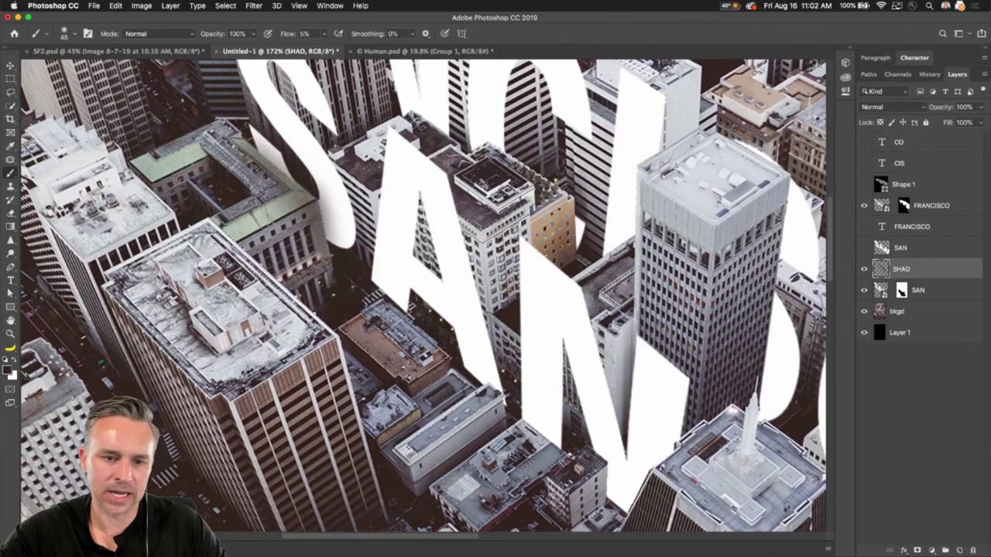
{"action": "mouse_move", "coordinate": [155, 178]}
{"action": "left_mouse_down"}
{"action": "mouse_move", "coordinate": [179, 193]}
{"action": "mouse_move", "coordinate": [206, 182]}
{"action": "mouse_move", "coordinate": [263, 228]}
{"action": "mouse_move", "coordinate": [248, 232]}
{"action": "mouse_move", "coordinate": [267, 217]}
{"action": "mouse_move", "coordinate": [285, 239]}
{"action": "left_mouse_up"}
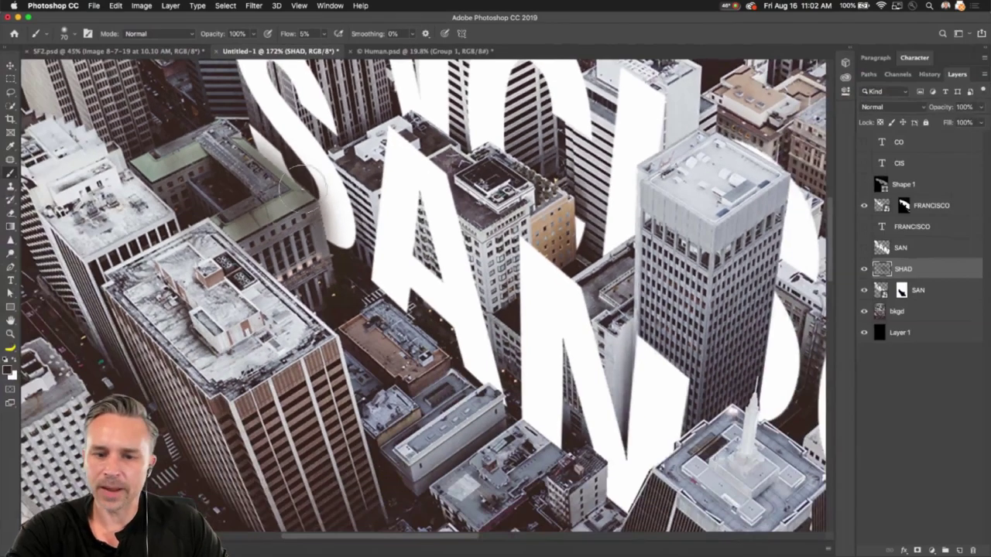
Clip the SHAD layer to the masked SAN layer below, toggling the clipping mask to compare the shading with and without it
{"action": "scroll", "coordinate": [205, 179], "scroll_direction": "up", "scroll_amount": 3}
{"action": "scroll", "coordinate": [204, 180], "scroll_direction": "up", "scroll_amount": 1}
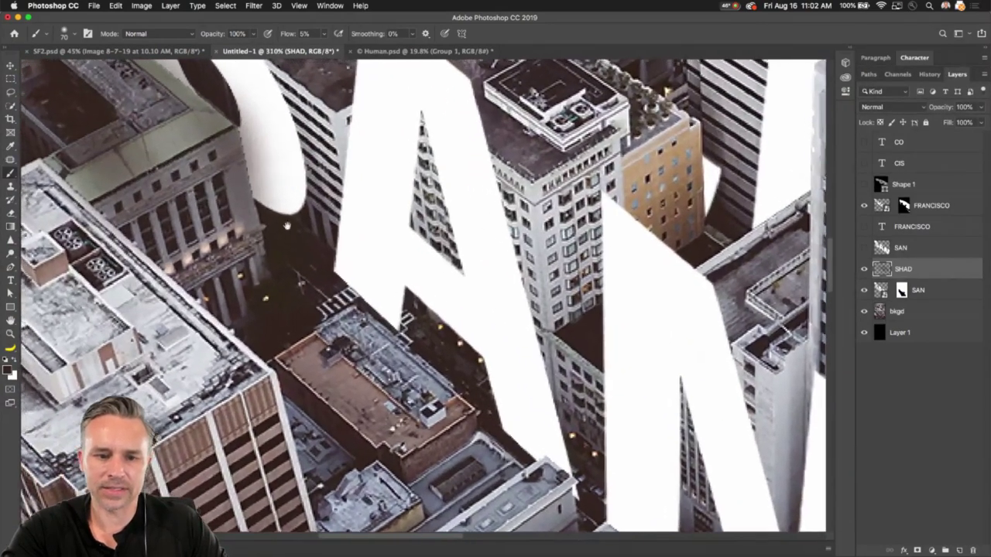
{"action": "left_click_drag", "start_coordinate": [177, 164], "coordinate": [411, 289]}
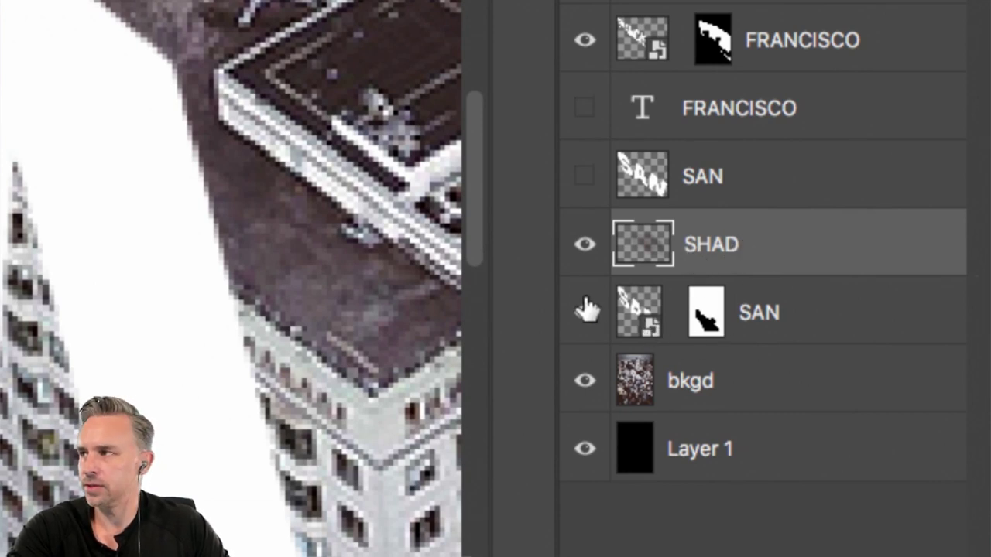
{"action": "left_click_drag", "start_coordinate": [626, 319], "coordinate": [796, 270]}
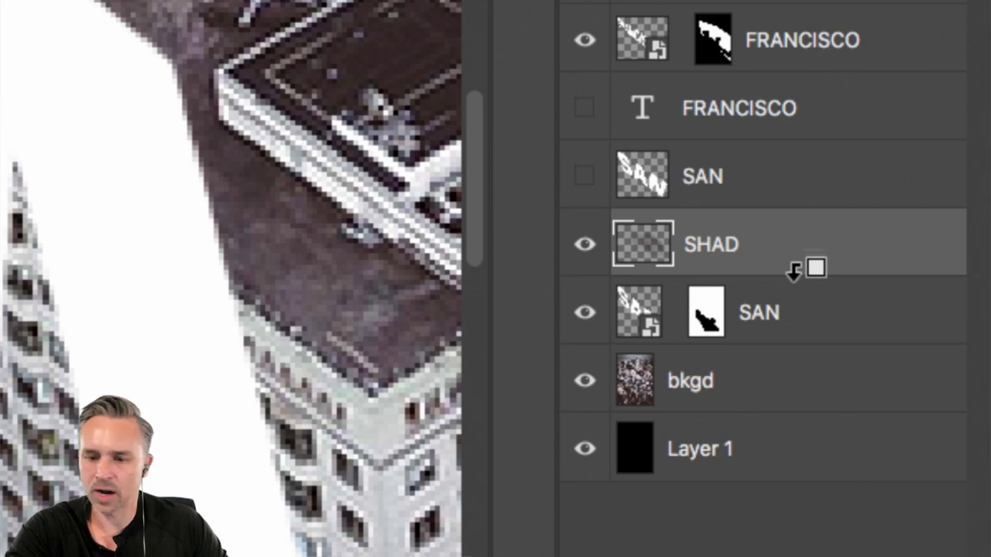
{"action": "left_click", "coordinate": [794, 269], "text": "alt"}
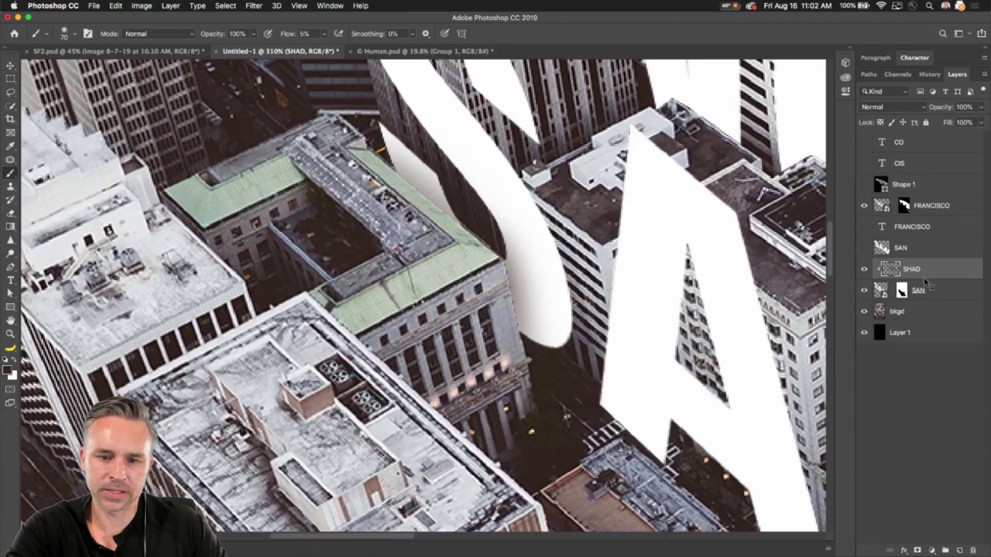
{"action": "left_click", "coordinate": [930, 275], "text": "alt"}
{"action": "left_click", "coordinate": [928, 275], "text": "alt"}
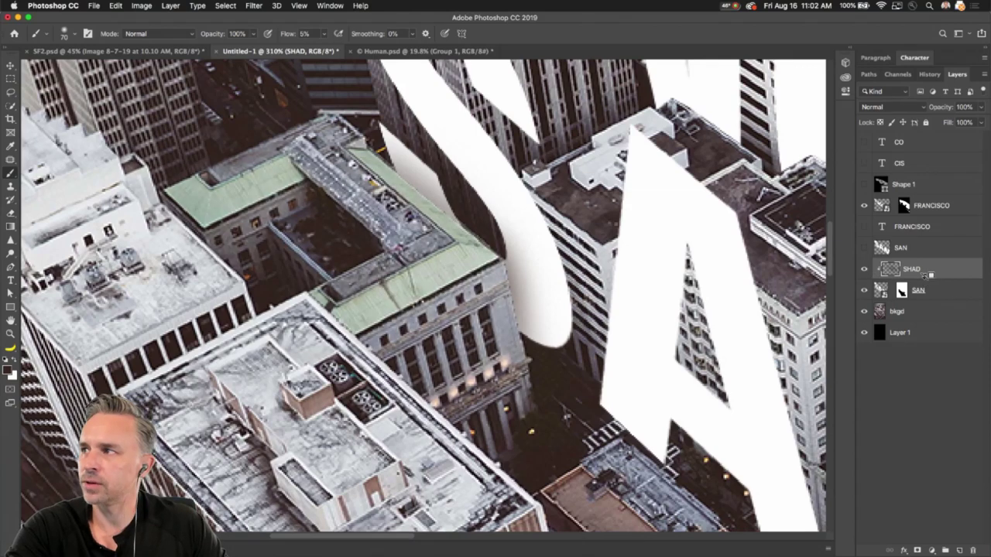
{"action": "left_click", "coordinate": [927, 275], "text": "alt"}
{"action": "left_click", "coordinate": [930, 275], "text": "alt"}
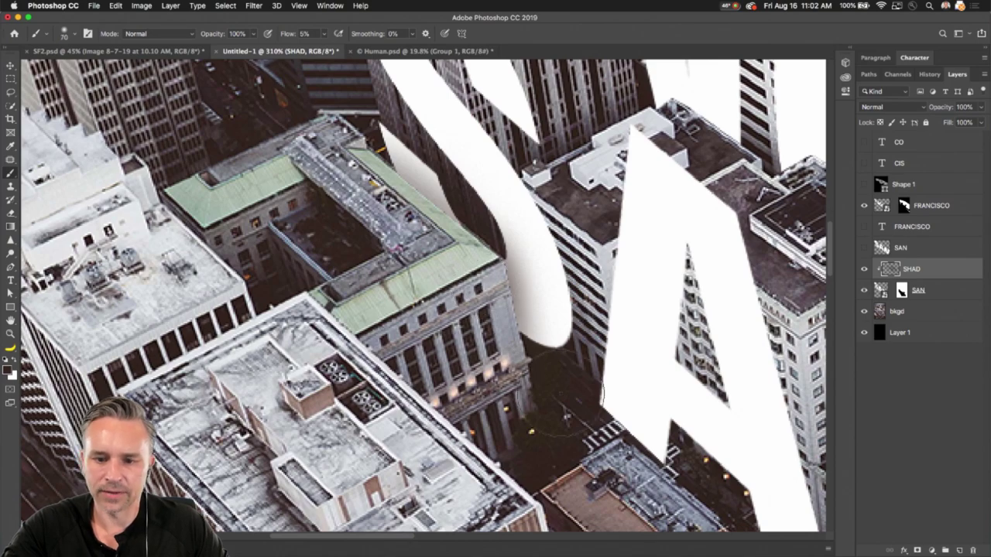
Paint soft shading over the bases of the A and N in SAN, varying the brush between 40 and 125 px
{"action": "scroll", "coordinate": [568, 440], "scroll_direction": "down", "scroll_amount": 10}
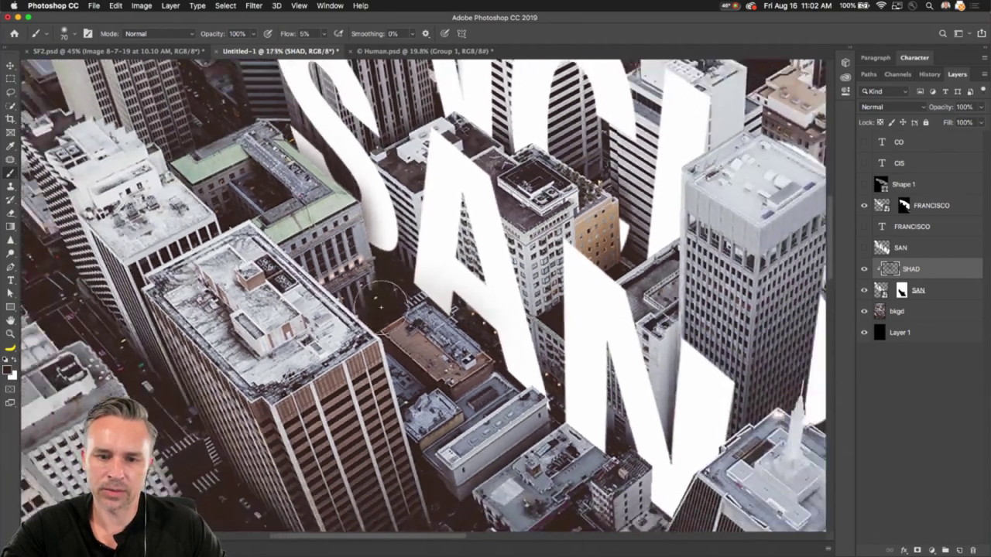
{"action": "key", "text": "]"}
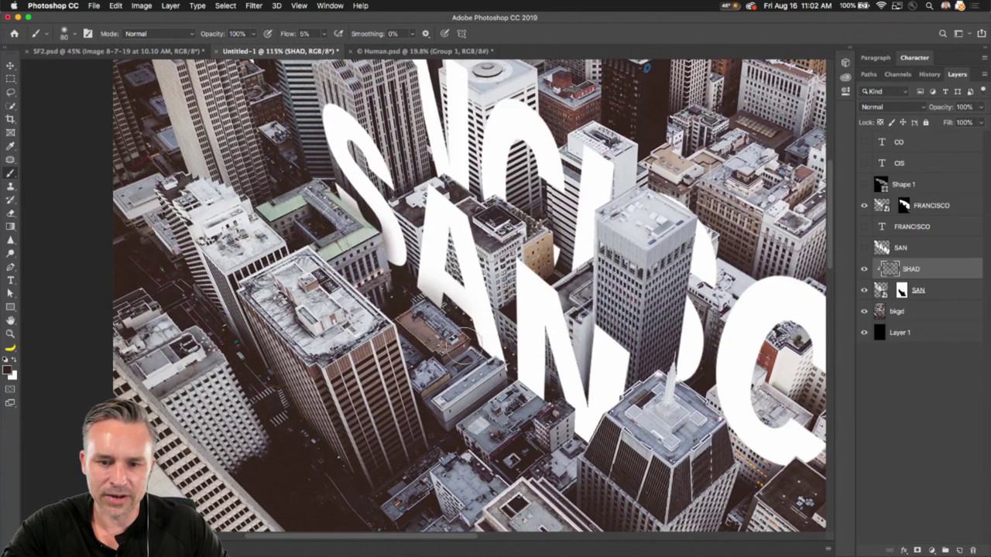
{"action": "key", "text": "]"}
{"action": "key", "text": "]"}
{"action": "key", "text": "]"}
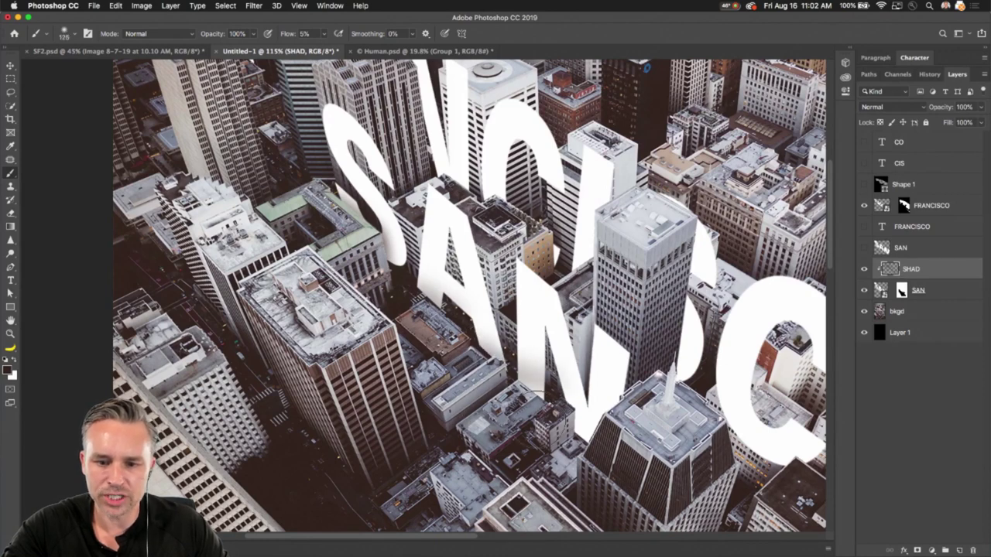
{"action": "key", "text": "["}
{"action": "key", "text": "["}
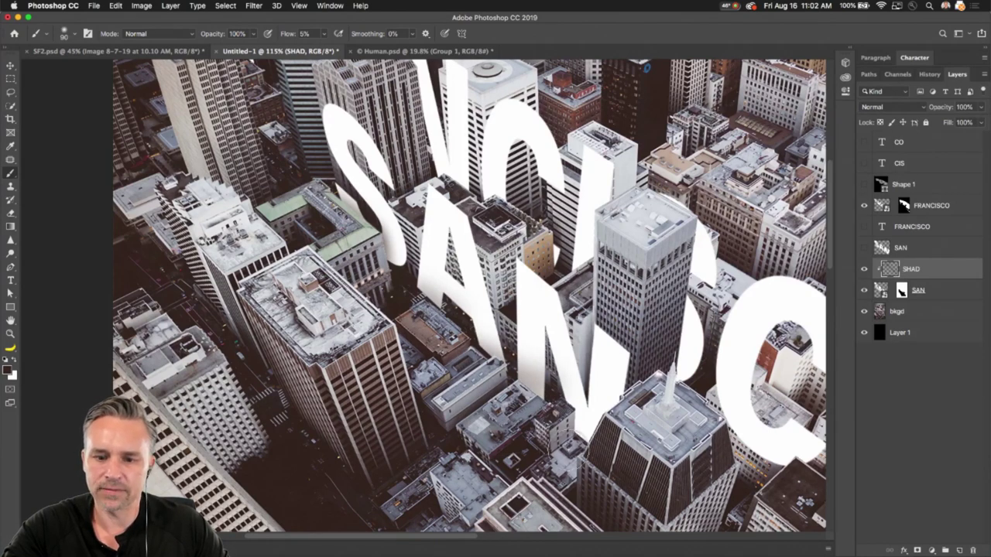
{"action": "key", "text": "bracketleft"}
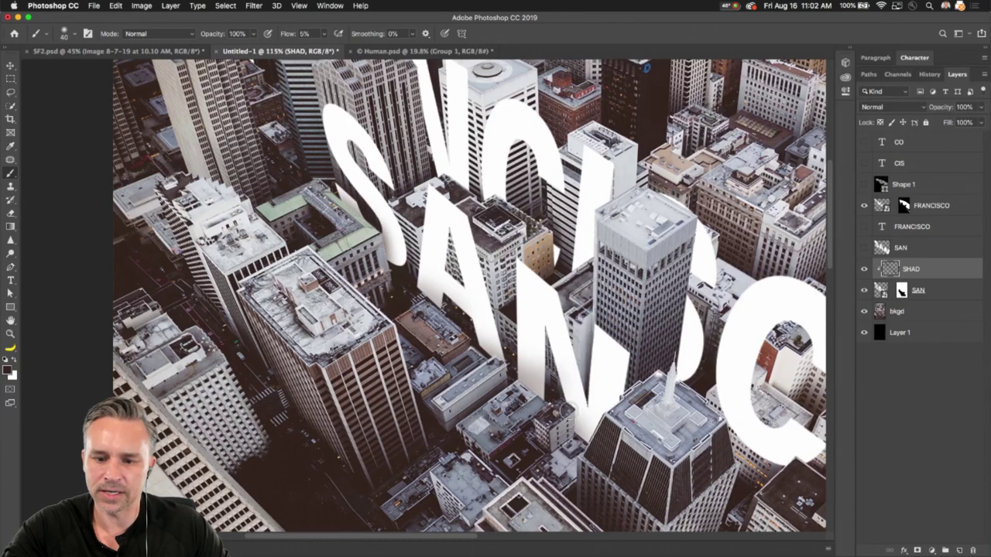
{"action": "mouse_move", "coordinate": [566, 412]}
{"action": "left_mouse_down"}
{"action": "mouse_move", "coordinate": [563, 400]}
{"action": "mouse_move", "coordinate": [572, 403]}
{"action": "left_mouse_up"}
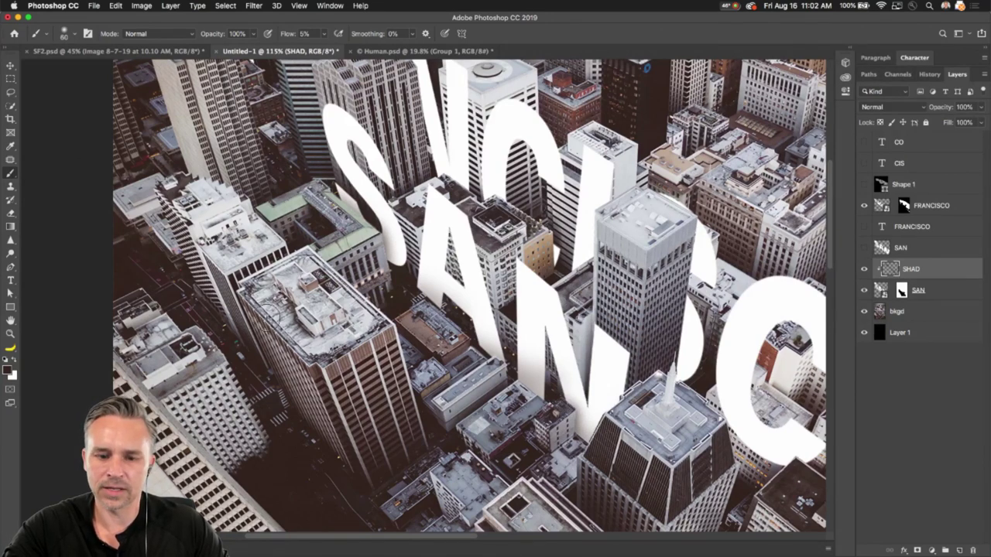
Deepen the shadow along the lower edge of the A with a 60 px brush and reduce the brush to 45 px
{"action": "key", "text": "bracketright"}
{"action": "key", "text": "bracketright"}
{"action": "mouse_move", "coordinate": [402, 300]}
{"action": "left_mouse_down"}
{"action": "mouse_move", "coordinate": [444, 314]}
{"action": "mouse_move", "coordinate": [436, 336]}
{"action": "mouse_move", "coordinate": [478, 351]}
{"action": "left_mouse_up"}
{"action": "key", "text": "bracketleft"}
{"action": "key", "text": "bracketleft"}
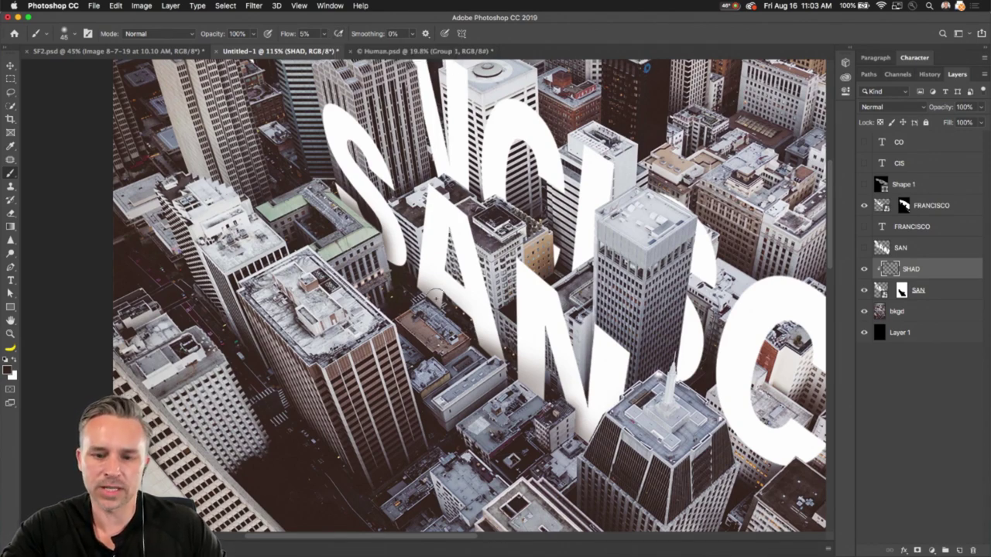
Add a layer named shad above the masked FRANCISCO layer and clip it to that layer
{"action": "left_click_drag", "start_coordinate": [437, 297], "coordinate": [317, 406]}
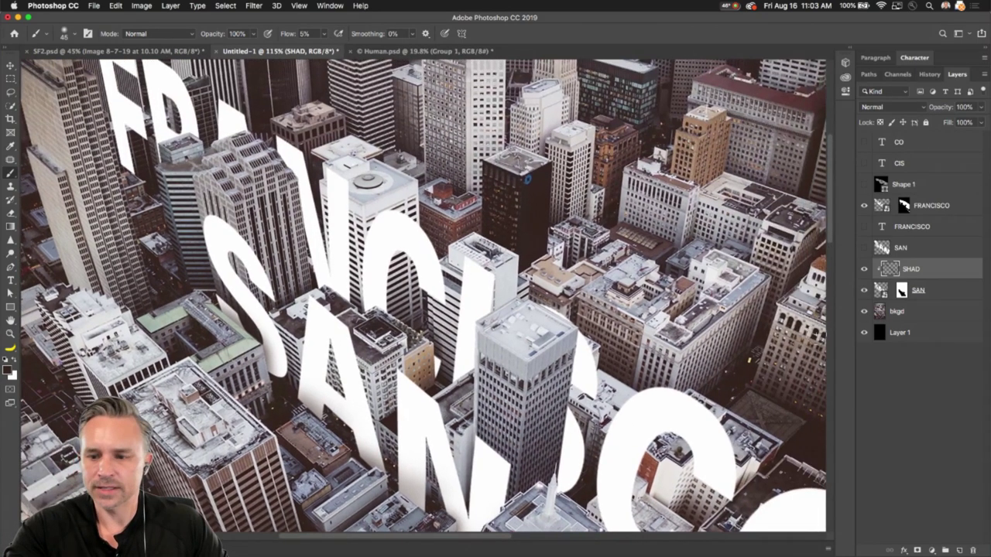
{"action": "left_click", "coordinate": [933, 208]}
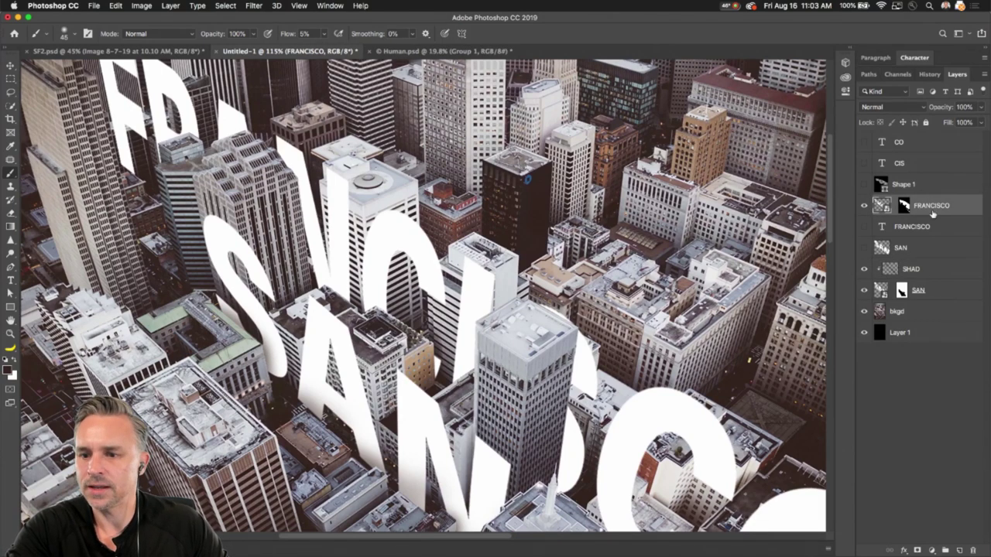
{"action": "left_click", "coordinate": [958, 550]}
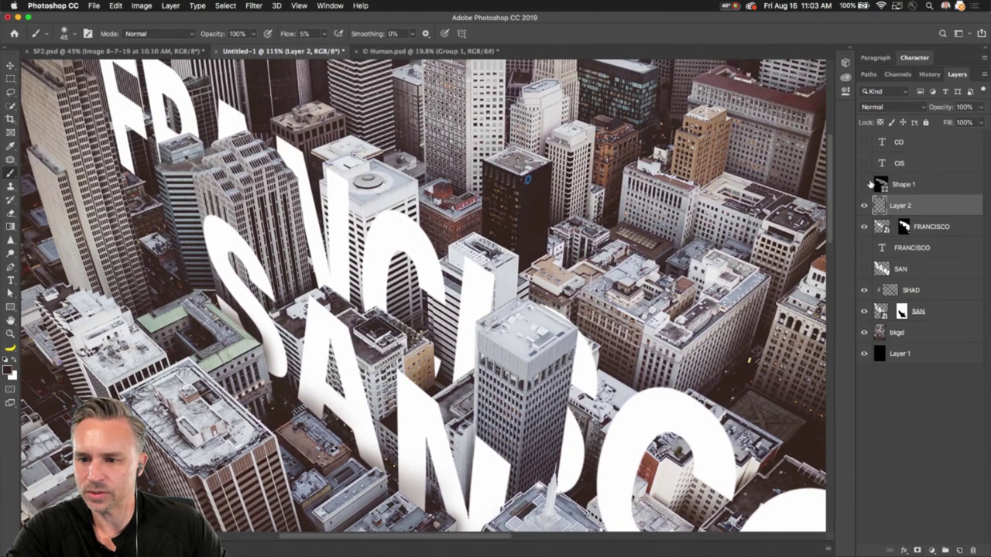
{"action": "double_click", "coordinate": [898, 206]}
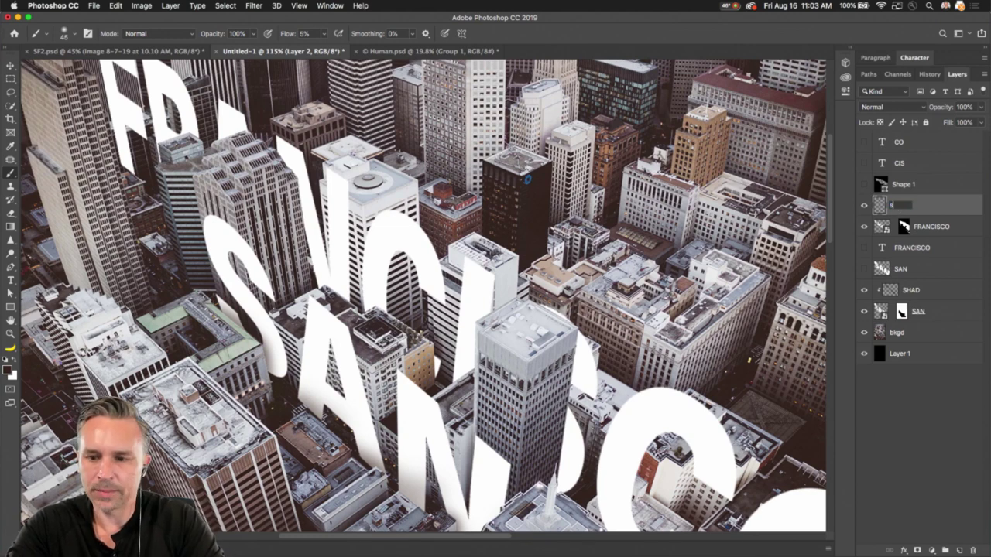
{"action": "type", "text": "shad"}
{"action": "key", "text": "Return"}
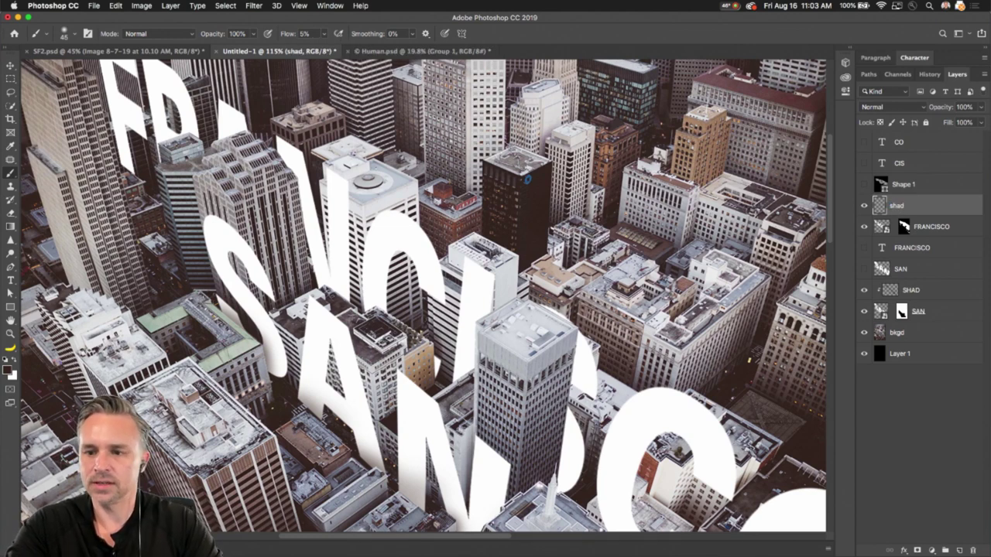
{"action": "left_click", "coordinate": [921, 216], "text": "alt"}
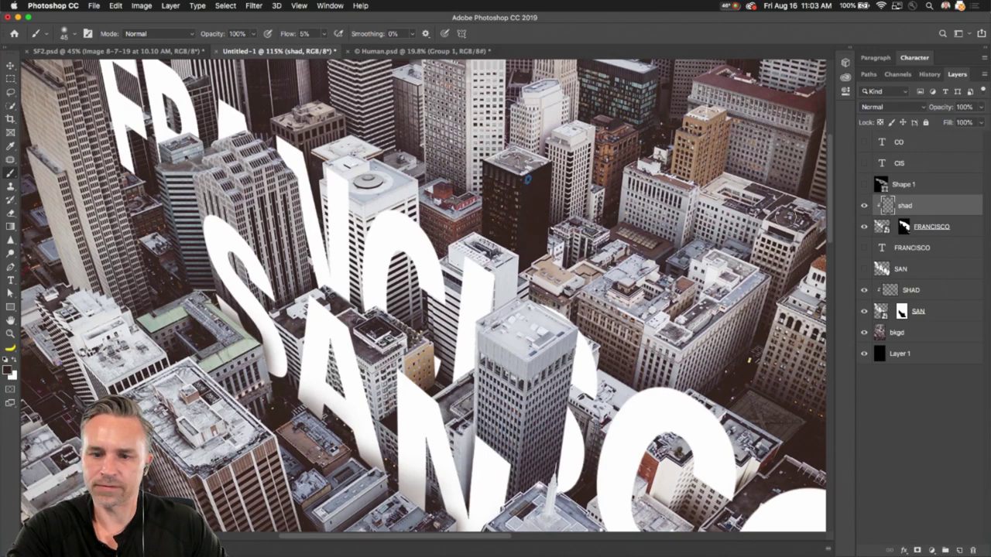
Paint soft shading over the lower parts of the F, R, A and N in FRANCISCO with a 40 to 50 px brush
{"action": "mouse_move", "coordinate": [126, 167]}
{"action": "left_mouse_down"}
{"action": "mouse_move", "coordinate": [239, 199]}
{"action": "mouse_move", "coordinate": [268, 253]}
{"action": "mouse_move", "coordinate": [267, 243]}
{"action": "left_mouse_up"}
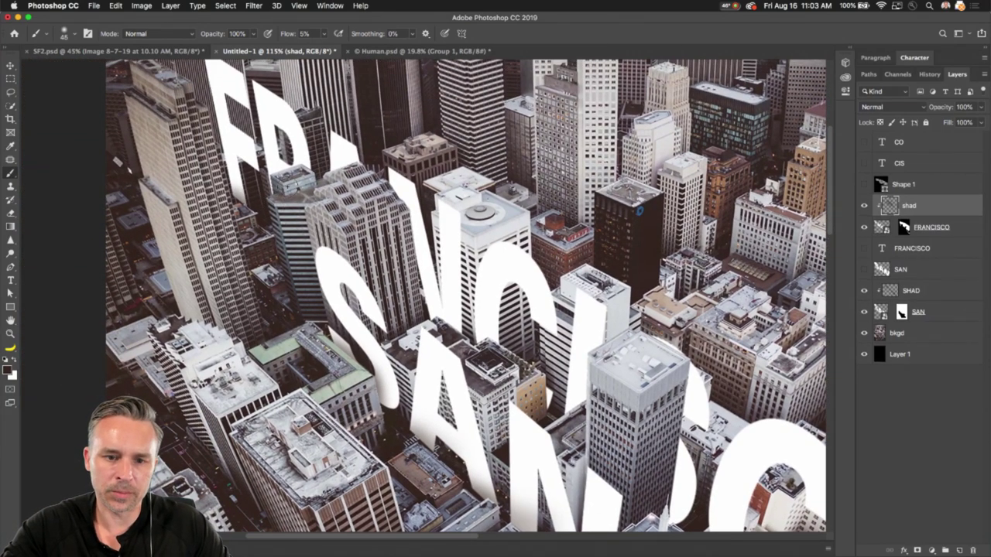
{"action": "left_click", "coordinate": [331, 186]}
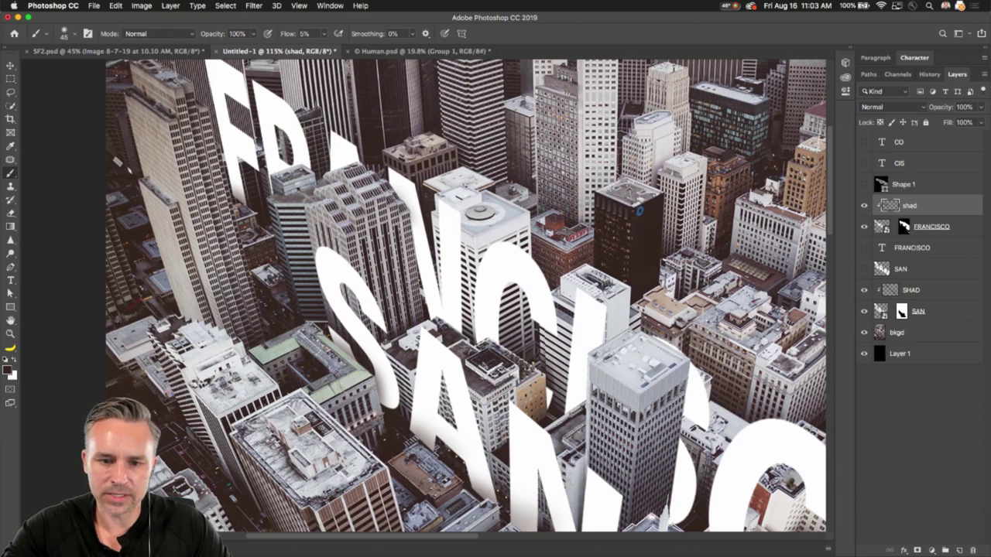
{"action": "mouse_move", "coordinate": [407, 218]}
{"action": "left_mouse_down"}
{"action": "mouse_move", "coordinate": [420, 291]}
{"action": "mouse_move", "coordinate": [405, 236]}
{"action": "mouse_move", "coordinate": [420, 273]}
{"action": "mouse_move", "coordinate": [416, 233]}
{"action": "left_mouse_up"}
{"action": "key", "text": "["}
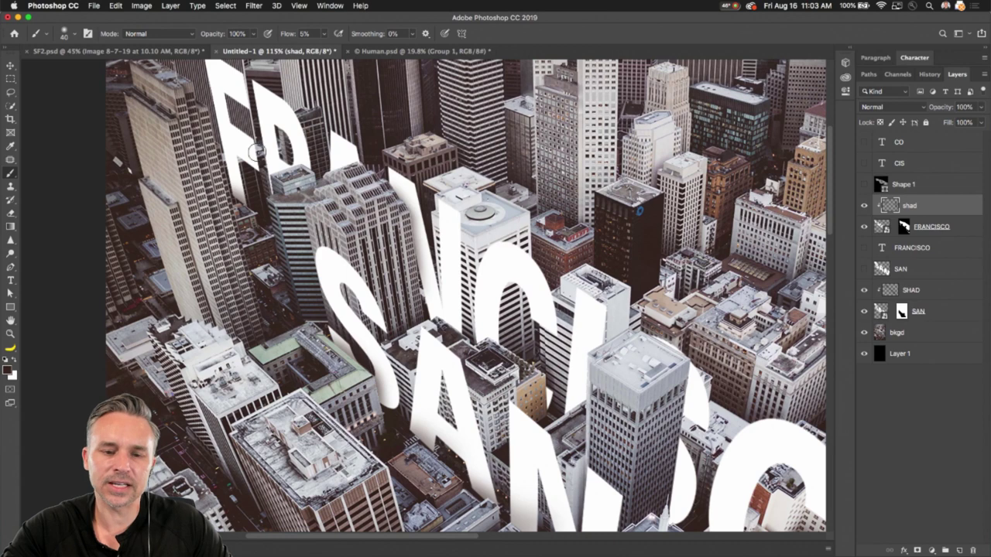
{"action": "left_click_drag", "start_coordinate": [319, 164], "coordinate": [348, 171]}
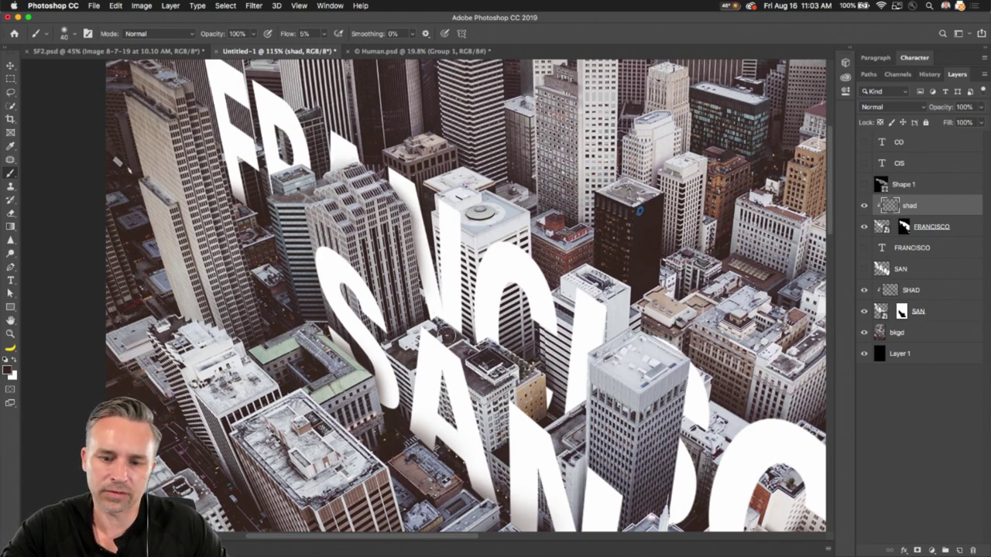
{"action": "left_click_drag", "start_coordinate": [445, 317], "coordinate": [428, 308]}
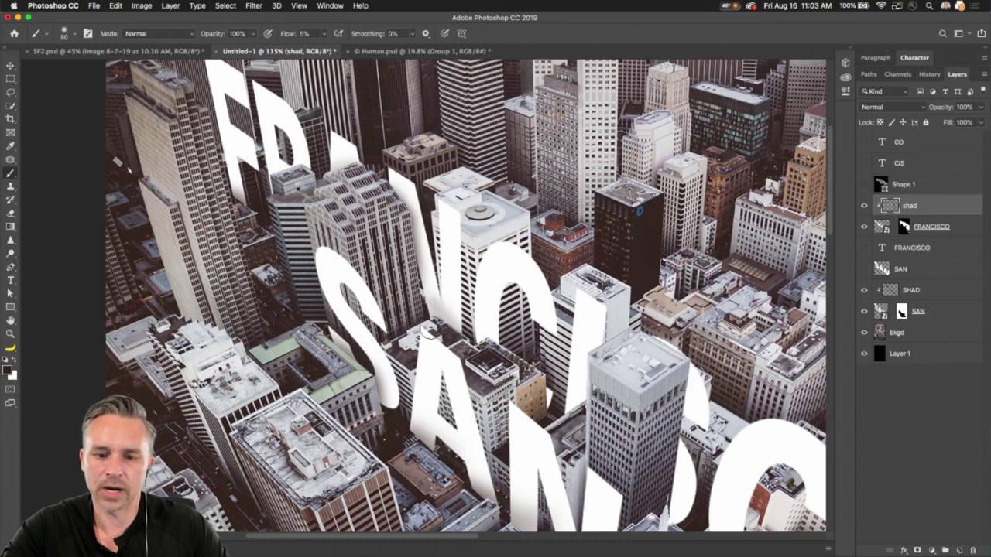
{"action": "key", "text": "bracketright"}
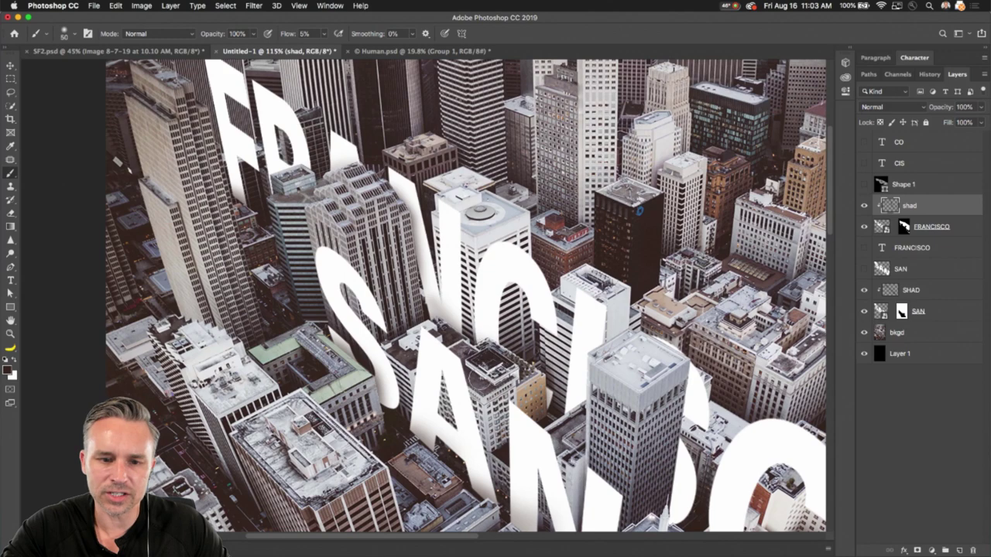
{"action": "left_click_drag", "start_coordinate": [378, 334], "coordinate": [370, 331]}
Shade the FRANCISCO S behind the tall tower and the lower curve of the C before the O with the 50 px brush
{"action": "scroll", "coordinate": [370, 331], "scroll_direction": "down", "scroll_amount": 3}
{"action": "scroll", "coordinate": [370, 331], "scroll_direction": "right", "scroll_amount": 5}
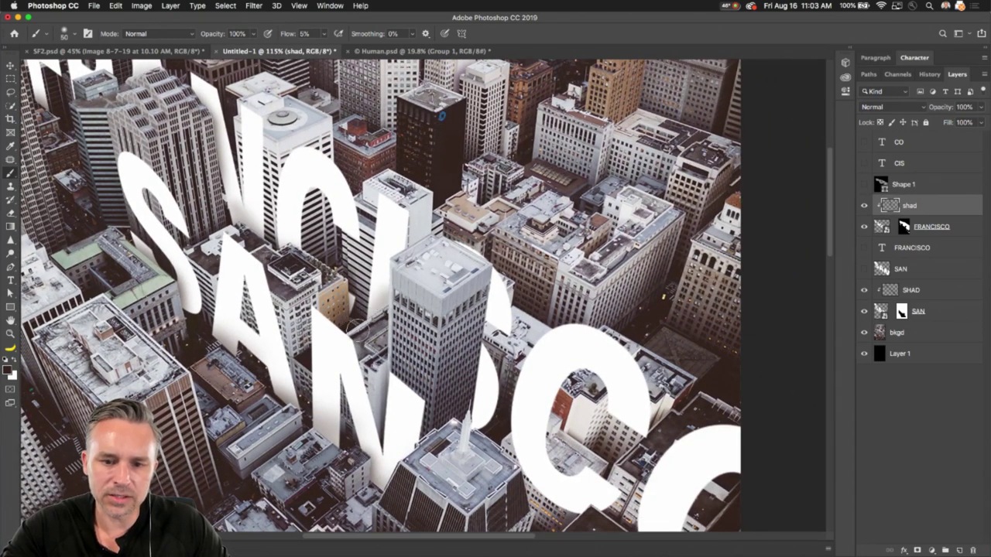
{"action": "mouse_move", "coordinate": [485, 274]}
{"action": "left_mouse_down"}
{"action": "mouse_move", "coordinate": [473, 402]}
{"action": "mouse_move", "coordinate": [492, 307]}
{"action": "left_mouse_up"}
{"action": "mouse_move", "coordinate": [479, 373]}
{"action": "left_mouse_down"}
{"action": "mouse_move", "coordinate": [477, 280]}
{"action": "mouse_move", "coordinate": [464, 431]}
{"action": "mouse_move", "coordinate": [479, 271]}
{"action": "left_mouse_up"}
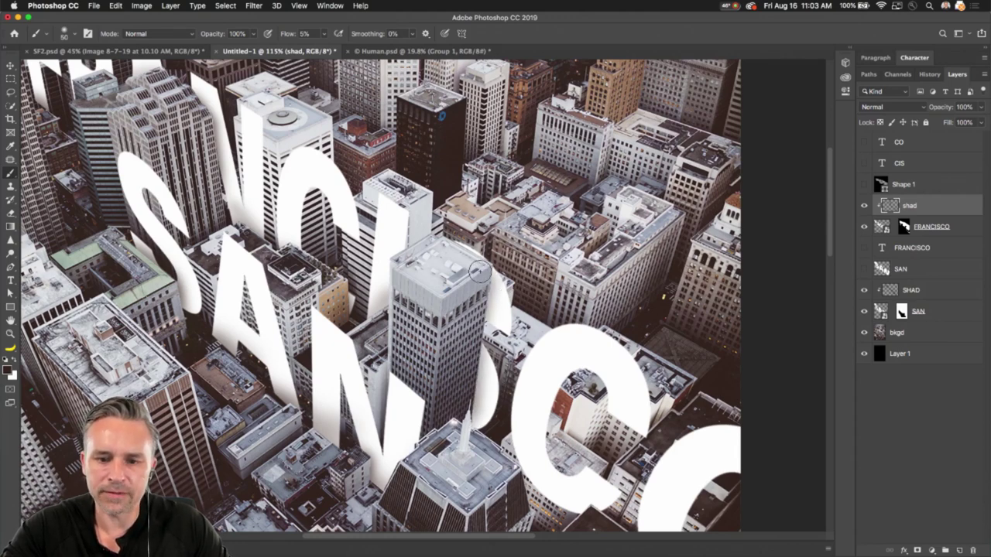
{"action": "mouse_move", "coordinate": [463, 431]}
{"action": "left_mouse_down"}
{"action": "mouse_move", "coordinate": [478, 280]}
{"action": "mouse_move", "coordinate": [457, 430]}
{"action": "left_mouse_up"}
{"action": "mouse_move", "coordinate": [540, 495]}
{"action": "left_mouse_down"}
{"action": "mouse_move", "coordinate": [569, 503]}
{"action": "mouse_move", "coordinate": [493, 452]}
{"action": "mouse_move", "coordinate": [410, 215]}
{"action": "left_mouse_up"}
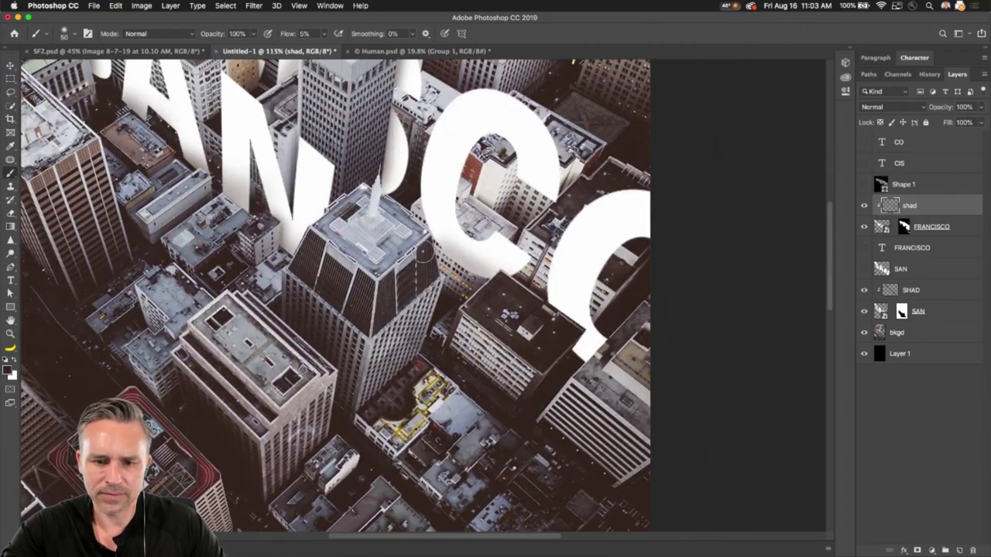
{"action": "scroll", "coordinate": [424, 252], "scroll_direction": "down", "scroll_amount": 5}
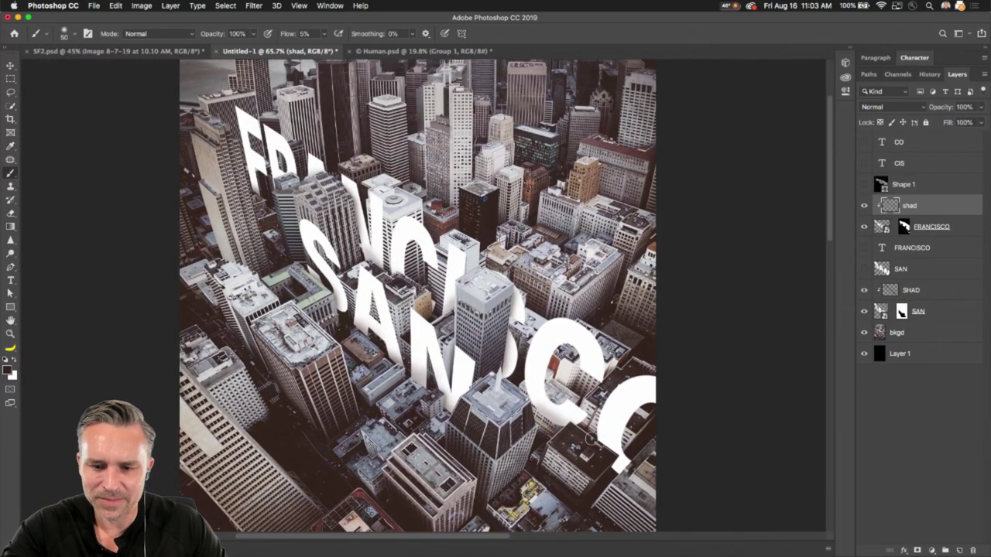
{"action": "scroll", "coordinate": [422, 304], "scroll_direction": "up", "scroll_amount": 3}
{"action": "scroll", "coordinate": [523, 263], "scroll_direction": "up", "scroll_amount": 4}
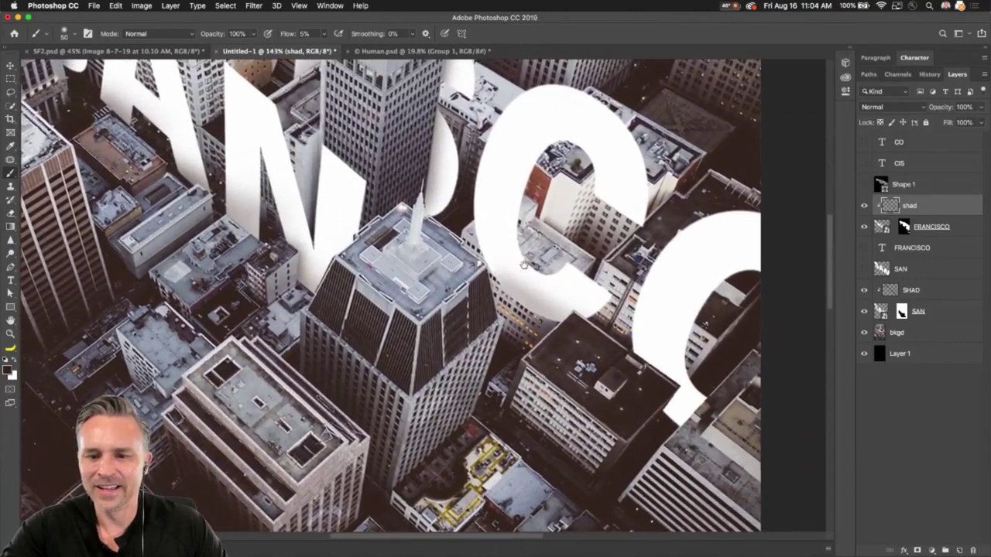
{"action": "left_click_drag", "start_coordinate": [524, 266], "coordinate": [503, 289]}
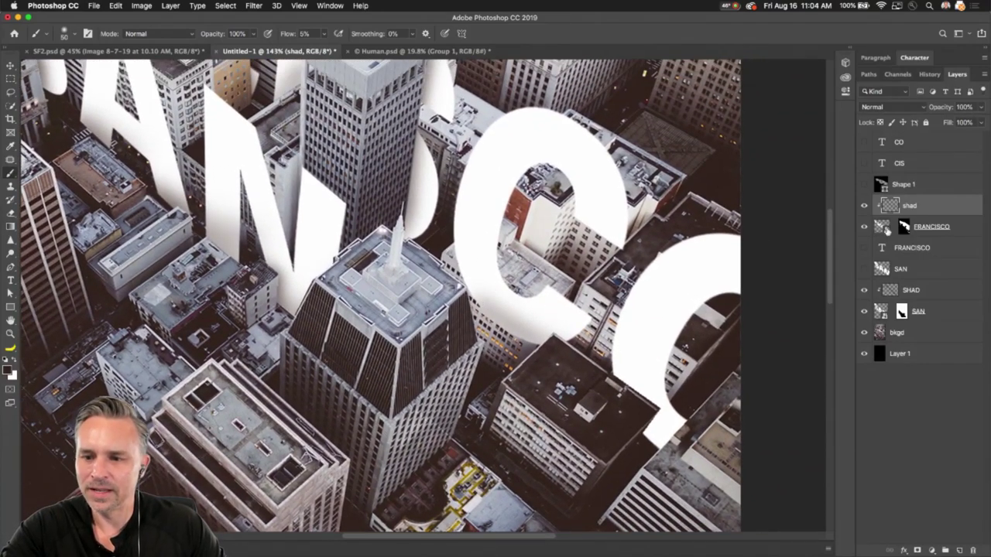
Distort the unlinked FRANCISCO lettering by pulling the end beyond the O downward, to about 115% width and 174% height
{"action": "left_click", "coordinate": [881, 227]}
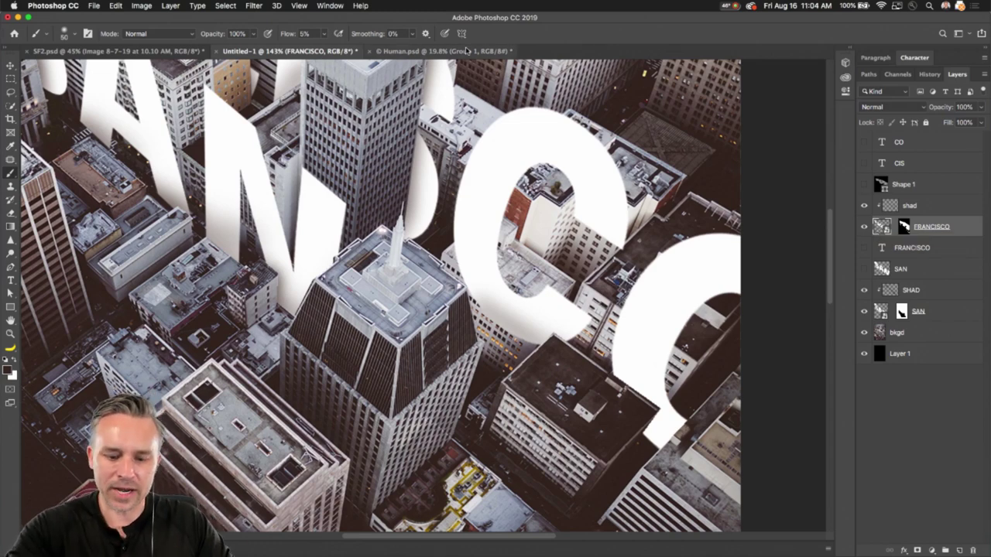
{"action": "key", "text": "ctrl+t"}
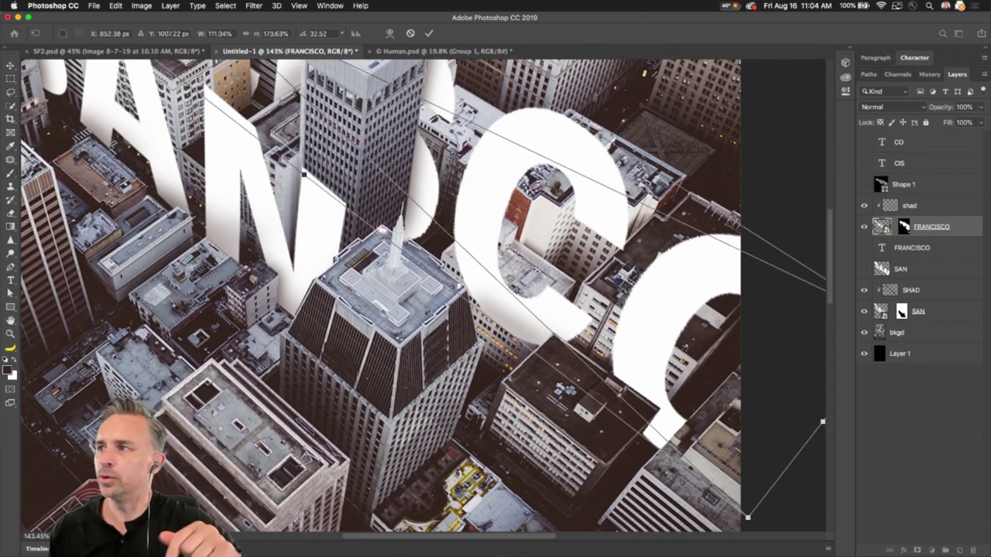
{"action": "right_click", "coordinate": [491, 185]}
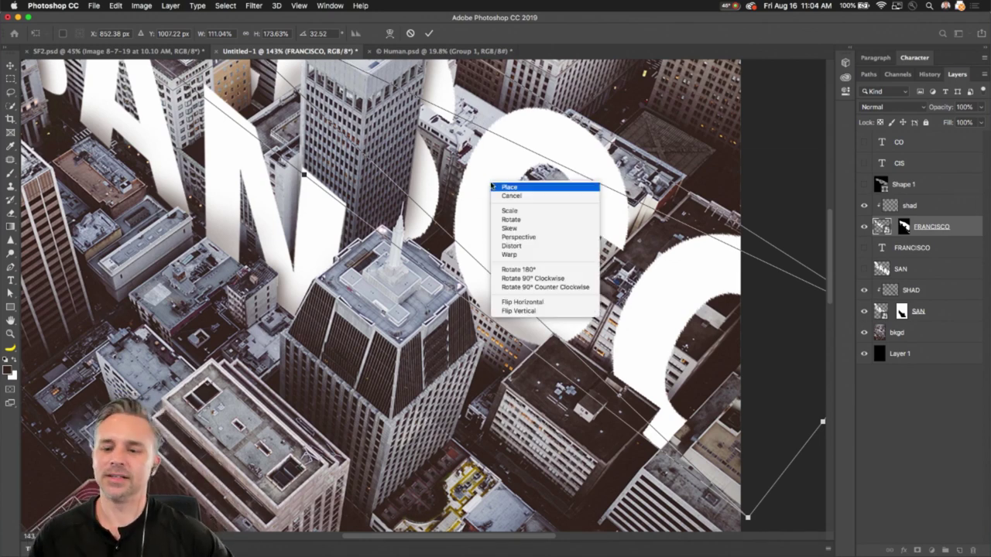
{"action": "left_click", "coordinate": [533, 247]}
{"action": "left_click_drag", "start_coordinate": [444, 342], "coordinate": [359, 277]}
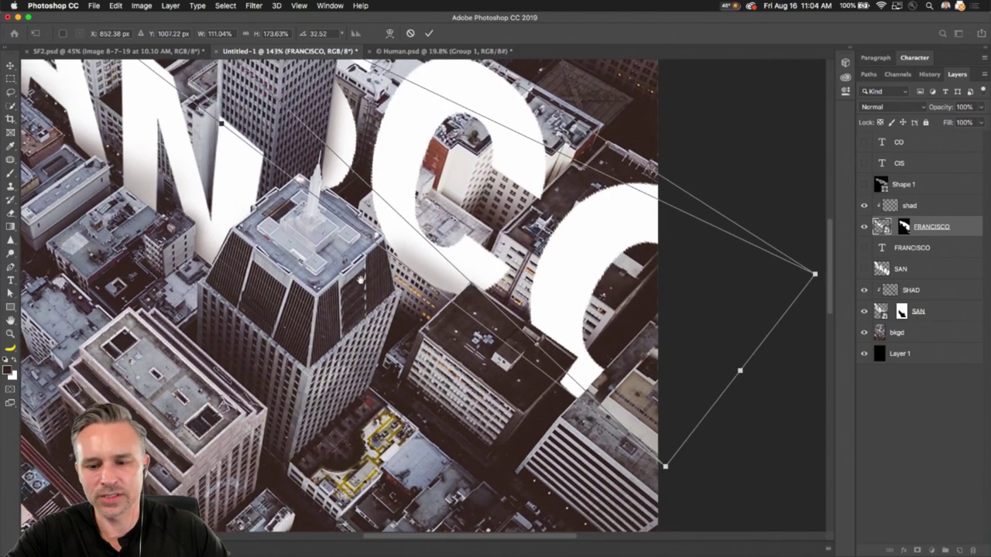
{"action": "left_click_drag", "start_coordinate": [740, 372], "coordinate": [746, 444]}
{"action": "scroll", "coordinate": [462, 253], "scroll_direction": "down", "scroll_amount": 4}
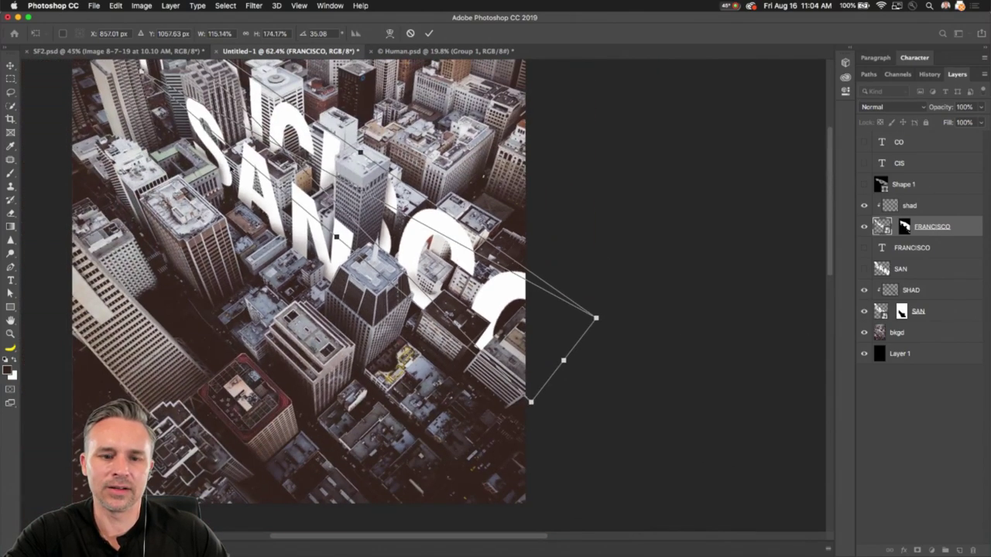
{"action": "left_click_drag", "start_coordinate": [205, 170], "coordinate": [358, 244]}
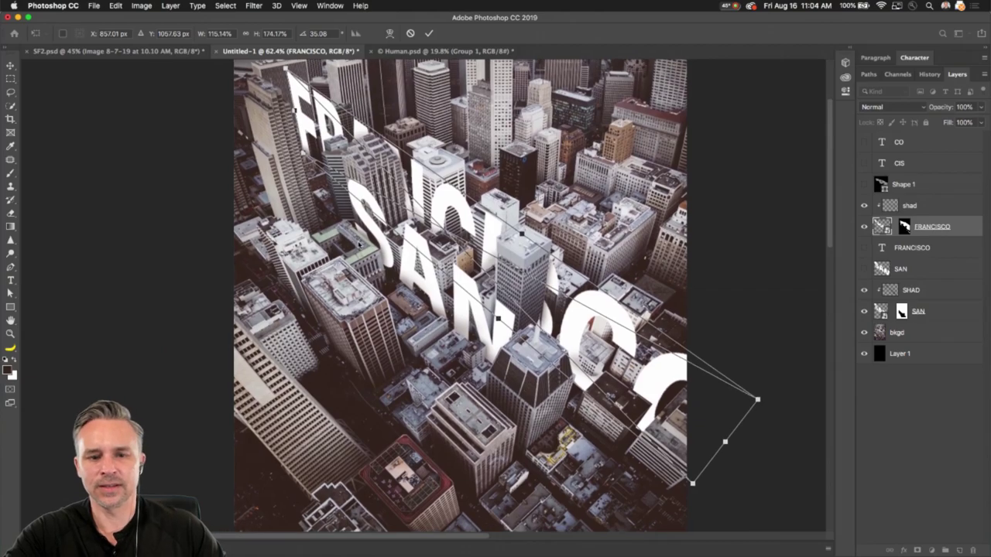
{"action": "key", "text": "Return"}
Paint soft shading on the shad layer along the lower curve of the second C and the base of the final O with the 50 px brush
{"action": "key", "text": "b"}
{"action": "left_click_drag", "start_coordinate": [436, 298], "coordinate": [367, 188]}
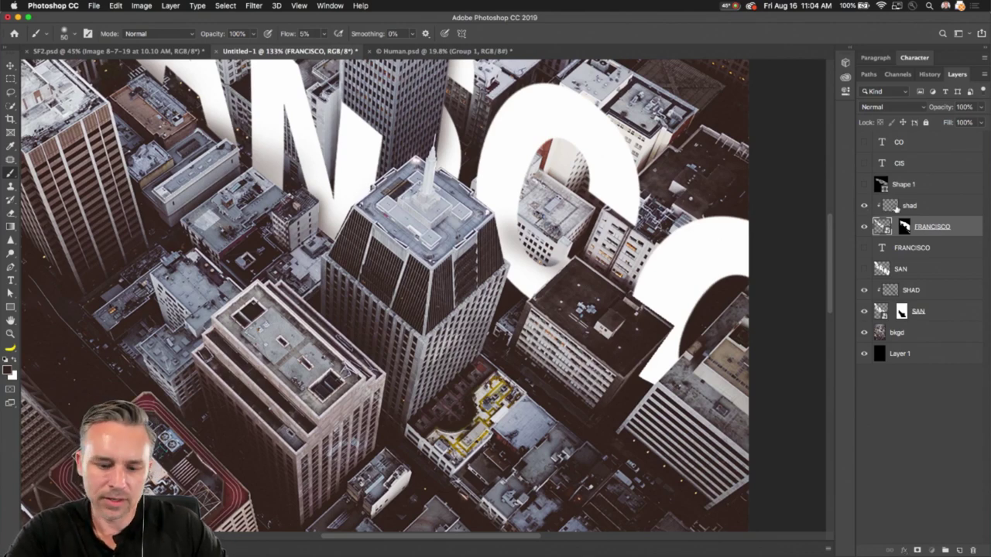
{"action": "left_click", "coordinate": [883, 206]}
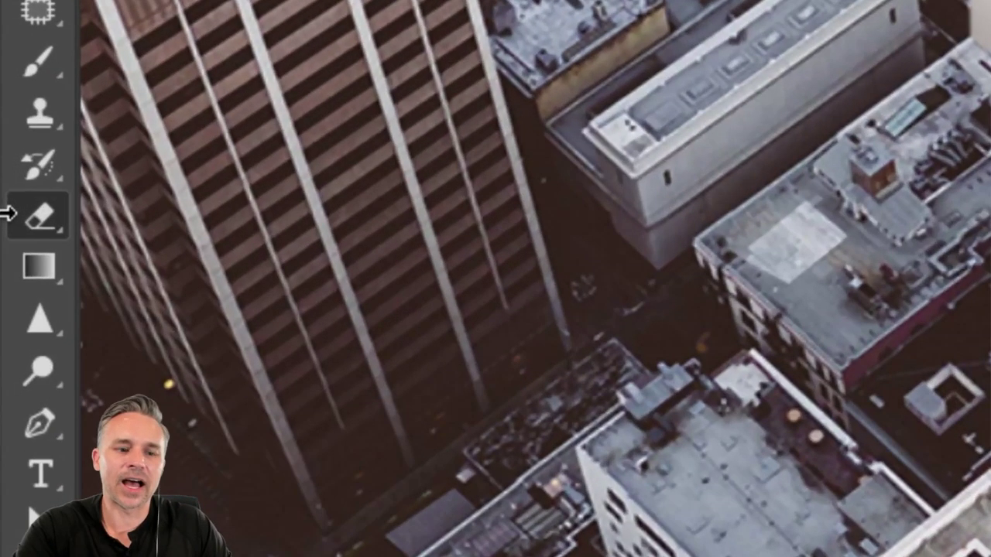
{"action": "left_click", "coordinate": [10, 217]}
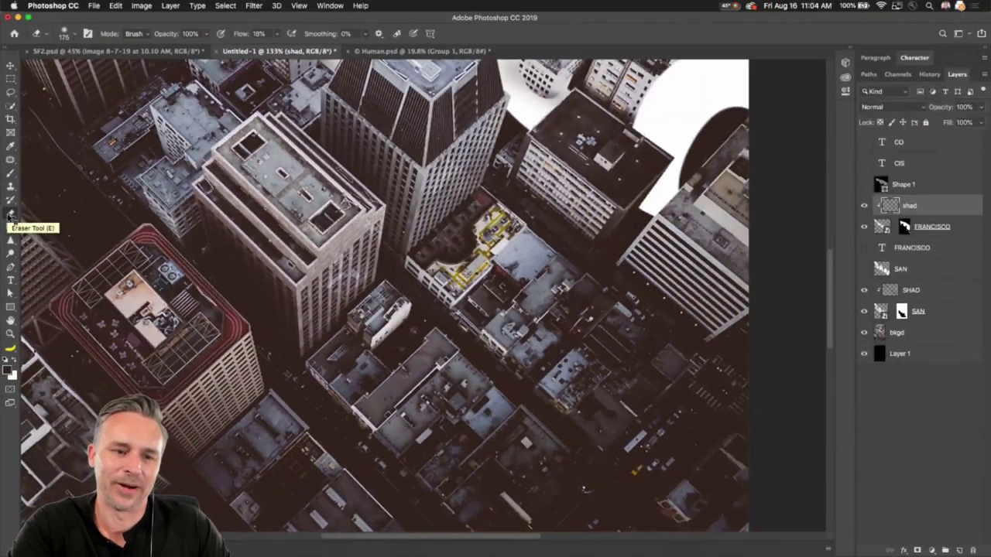
{"action": "scroll", "coordinate": [441, 224], "scroll_direction": "down", "scroll_amount": 6}
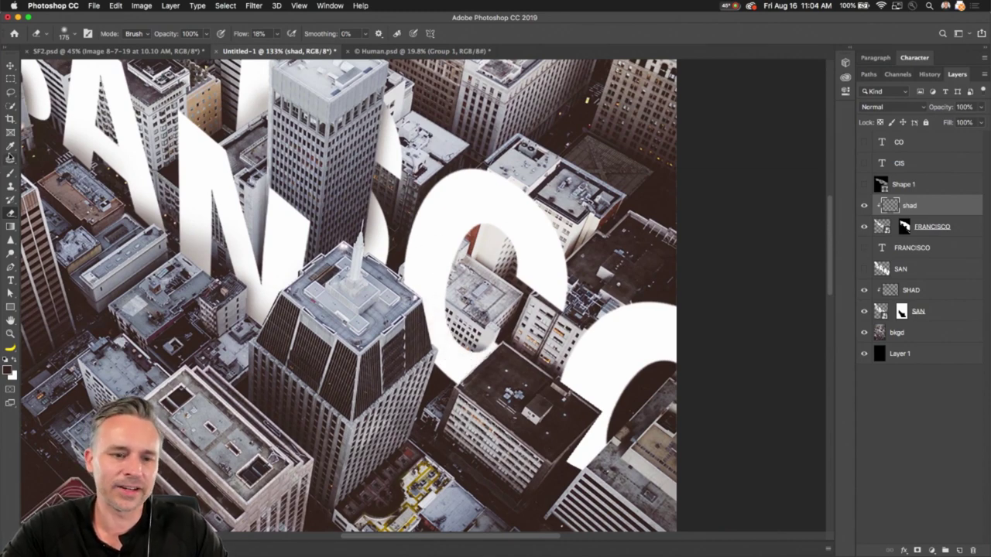
{"action": "key", "text": "b"}
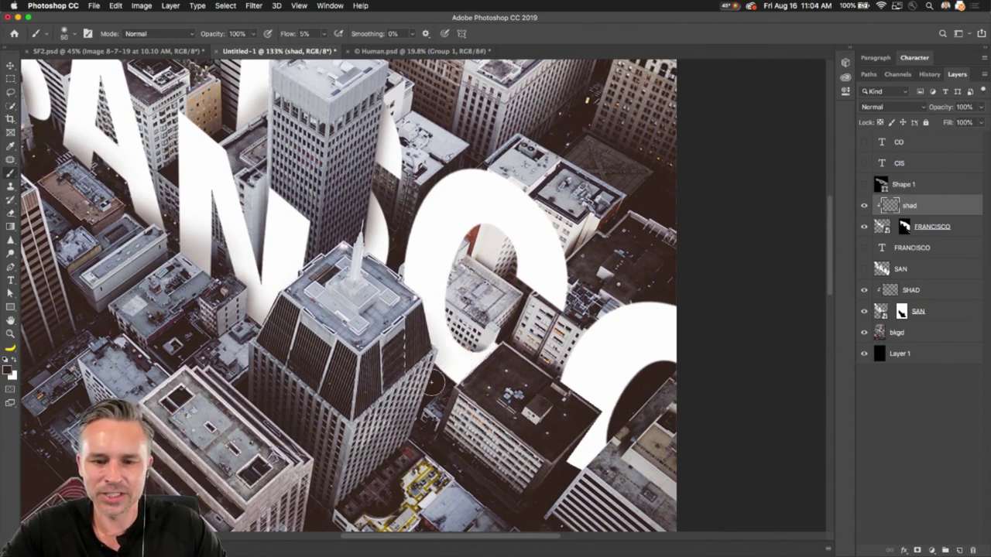
{"action": "left_click_drag", "start_coordinate": [412, 304], "coordinate": [425, 358]}
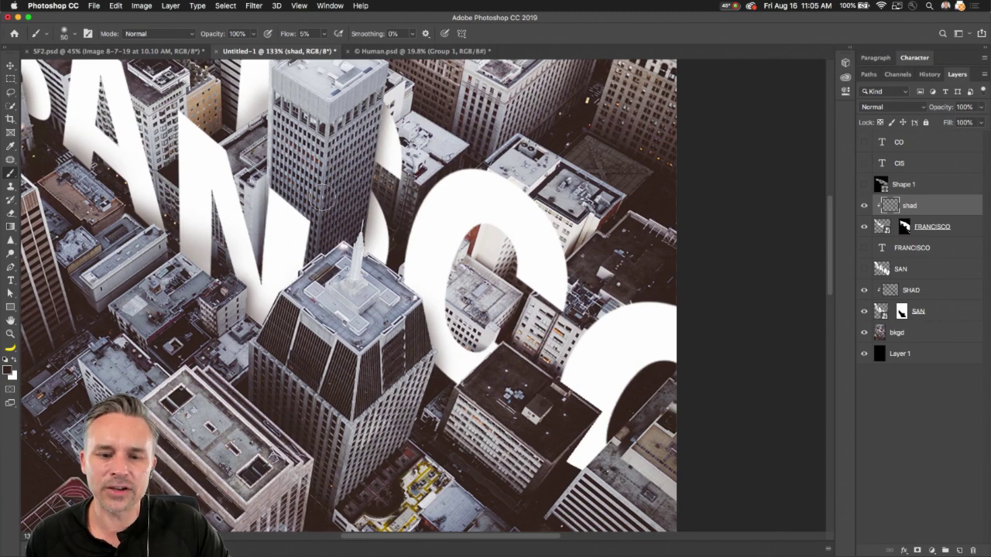
{"action": "left_click_drag", "start_coordinate": [405, 304], "coordinate": [426, 358]}
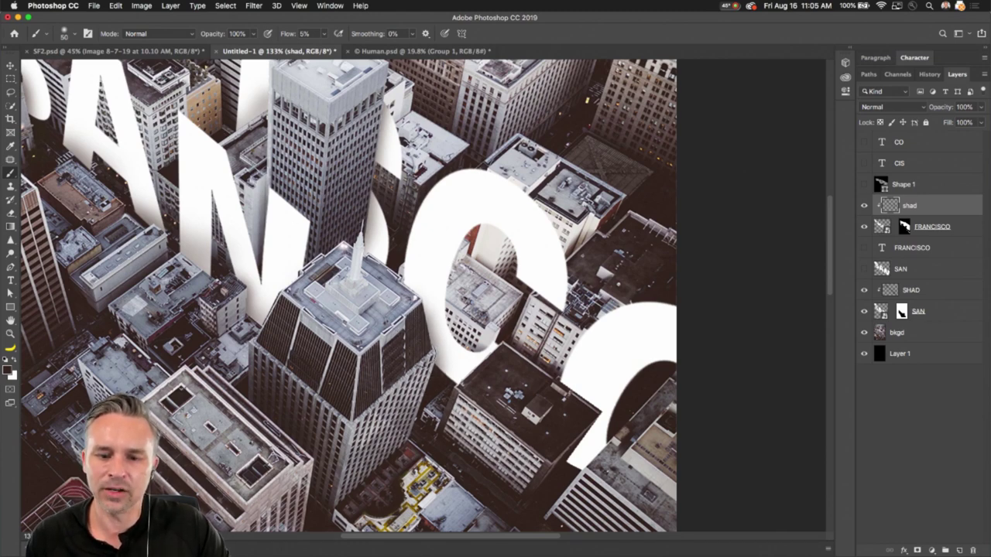
{"action": "left_click_drag", "start_coordinate": [417, 302], "coordinate": [429, 361]}
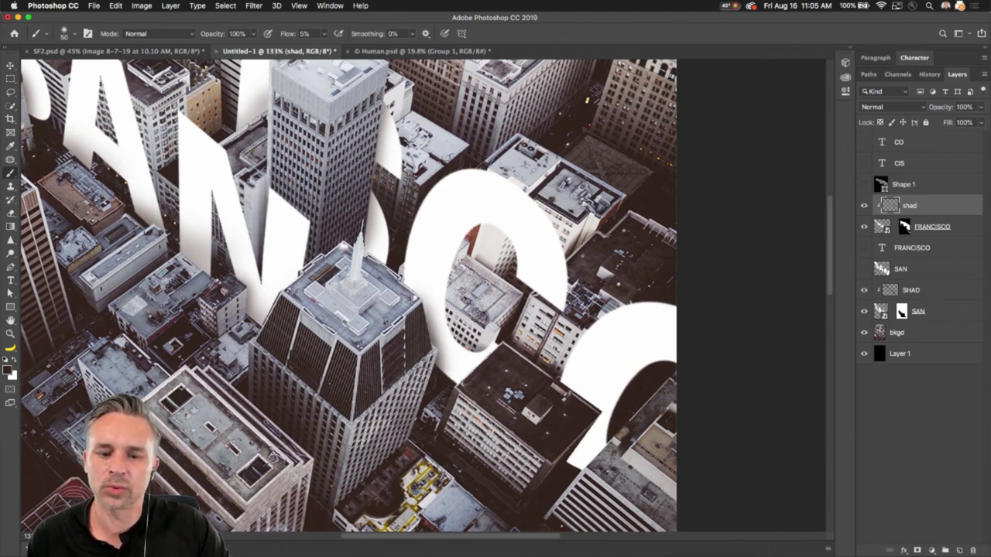
{"action": "mouse_move", "coordinate": [576, 420]}
{"action": "left_mouse_down"}
{"action": "mouse_move", "coordinate": [563, 452]}
{"action": "mouse_move", "coordinate": [592, 425]}
{"action": "mouse_move", "coordinate": [554, 472]}
{"action": "mouse_move", "coordinate": [577, 426]}
{"action": "mouse_move", "coordinate": [544, 473]}
{"action": "mouse_move", "coordinate": [570, 442]}
{"action": "mouse_move", "coordinate": [561, 482]}
{"action": "mouse_move", "coordinate": [566, 438]}
{"action": "mouse_move", "coordinate": [558, 472]}
{"action": "mouse_move", "coordinate": [557, 461]}
{"action": "mouse_move", "coordinate": [580, 485]}
{"action": "mouse_move", "coordinate": [560, 435]}
{"action": "mouse_move", "coordinate": [562, 458]}
{"action": "mouse_move", "coordinate": [602, 420]}
{"action": "mouse_move", "coordinate": [568, 469]}
{"action": "mouse_move", "coordinate": [576, 436]}
{"action": "mouse_move", "coordinate": [553, 455]}
{"action": "mouse_move", "coordinate": [548, 387]}
{"action": "mouse_move", "coordinate": [593, 414]}
{"action": "mouse_move", "coordinate": [544, 374]}
{"action": "mouse_move", "coordinate": [558, 435]}
{"action": "left_mouse_up"}
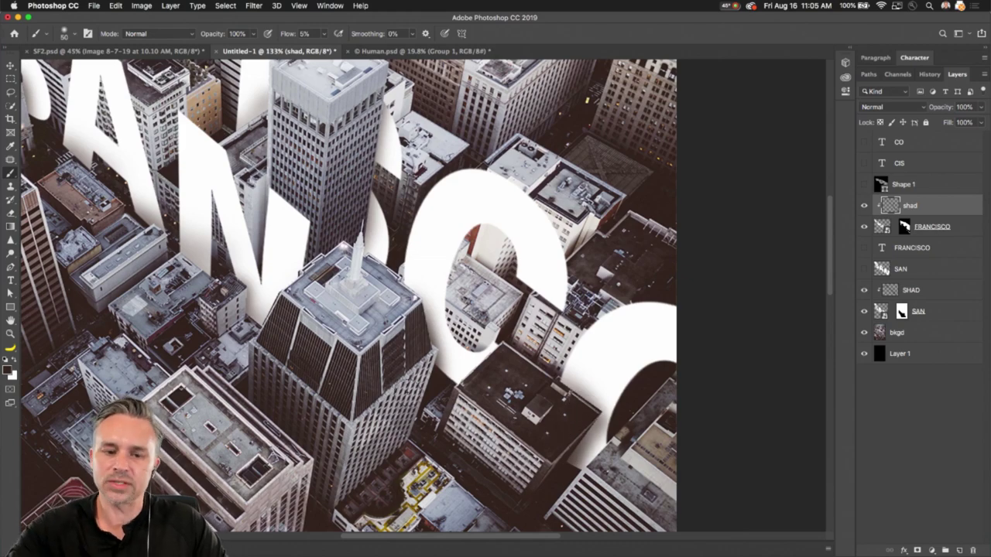
Examine the shading and masking of the FRANCISCO and SAN letters across the whole image and close up around the F and R
{"action": "key", "text": "super+minus"}
{"action": "key", "text": "super+minus"}
{"action": "key", "text": "super+plus"}
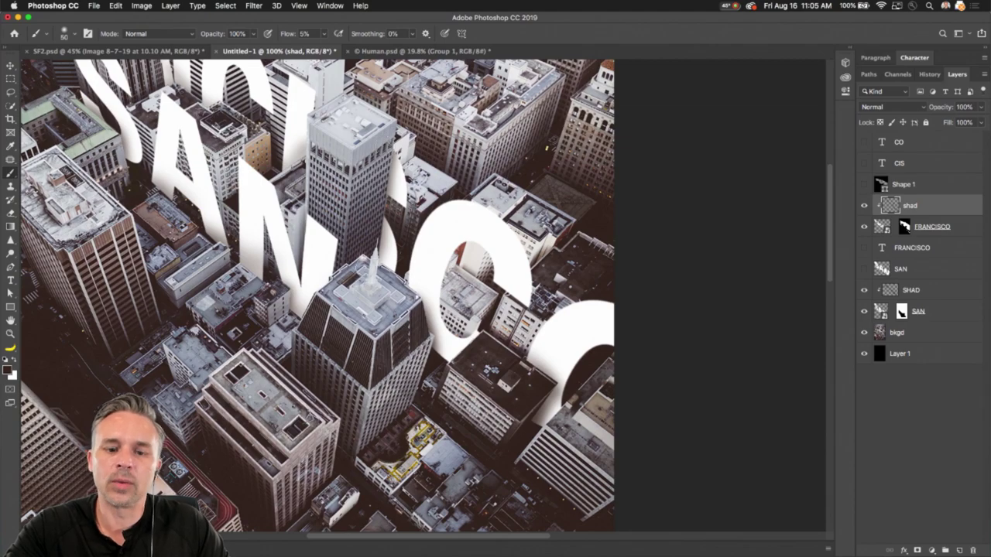
{"action": "scroll", "coordinate": [345, 278], "scroll_direction": "down", "scroll_amount": 4}
{"action": "scroll", "coordinate": [340, 291], "scroll_direction": "up", "scroll_amount": 5}
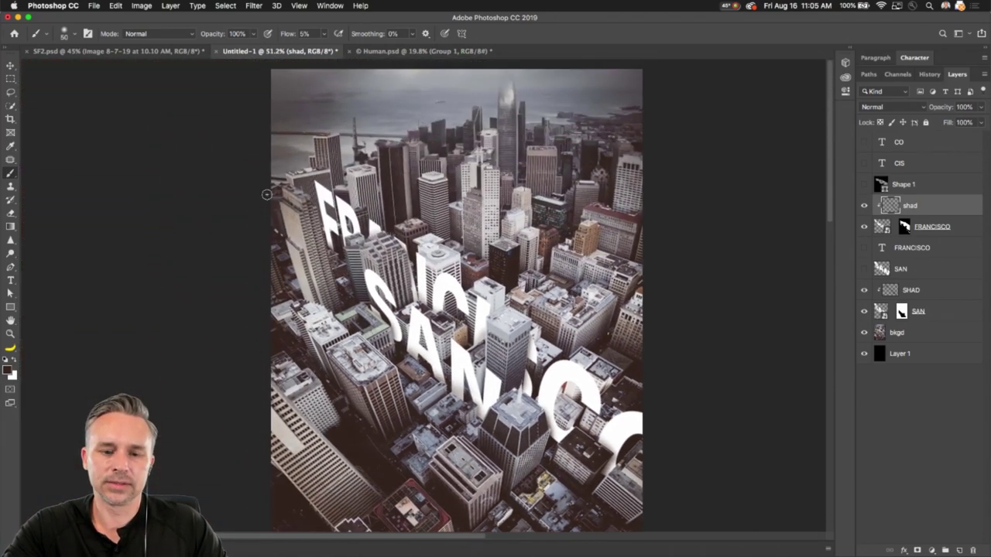
{"action": "scroll", "coordinate": [424, 298], "scroll_direction": "up", "scroll_amount": 3}
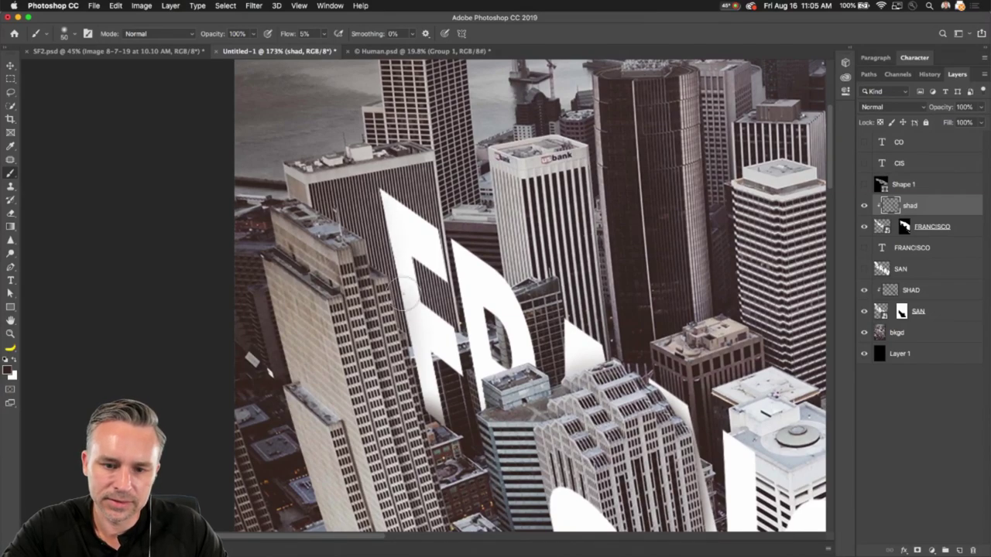
{"action": "scroll", "coordinate": [424, 298], "scroll_direction": "down", "scroll_amount": 1}
{"action": "scroll", "coordinate": [301, 341], "scroll_direction": "down", "scroll_amount": 4}
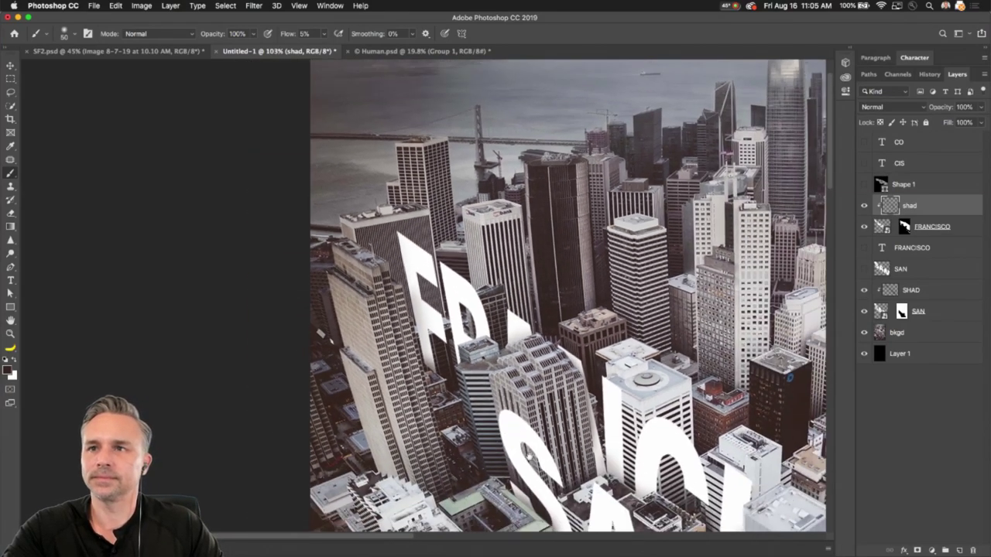
{"action": "scroll", "coordinate": [386, 296], "scroll_direction": "down", "scroll_amount": 1}
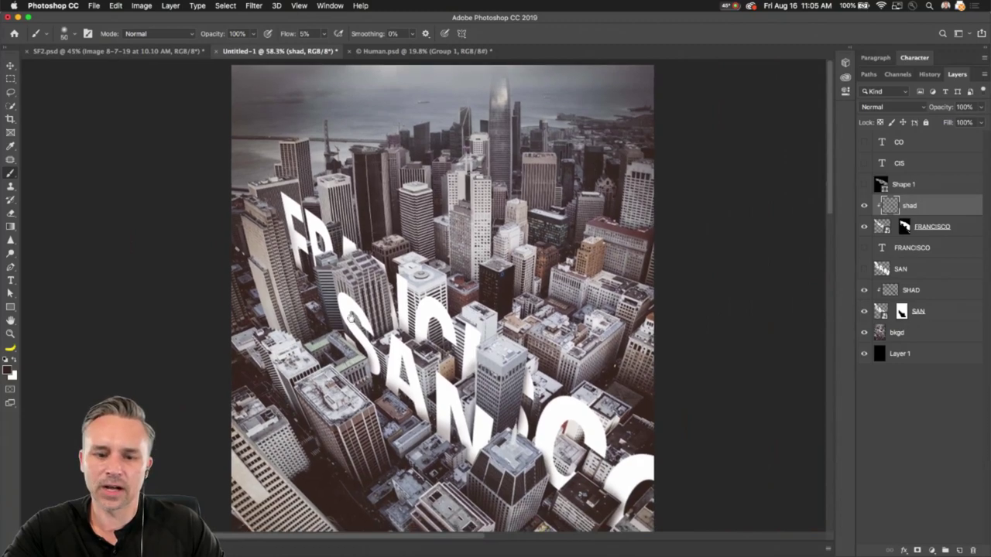
{"action": "scroll", "coordinate": [386, 296], "scroll_direction": "down", "scroll_amount": 3}
{"action": "scroll", "coordinate": [387, 295], "scroll_direction": "up", "scroll_amount": 1}
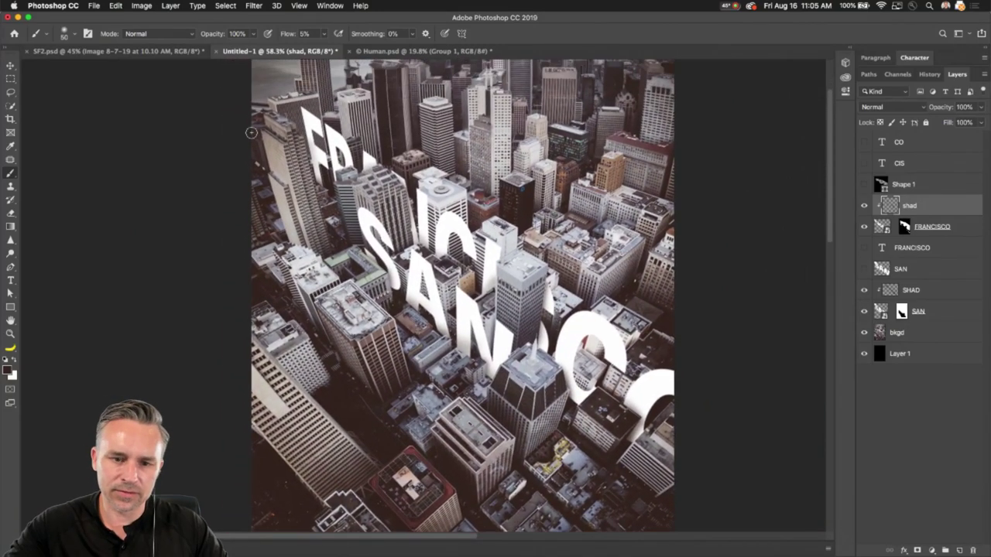
Select the masked FRANCISCO layer together with its clipped shad layer
{"action": "key", "text": "v"}
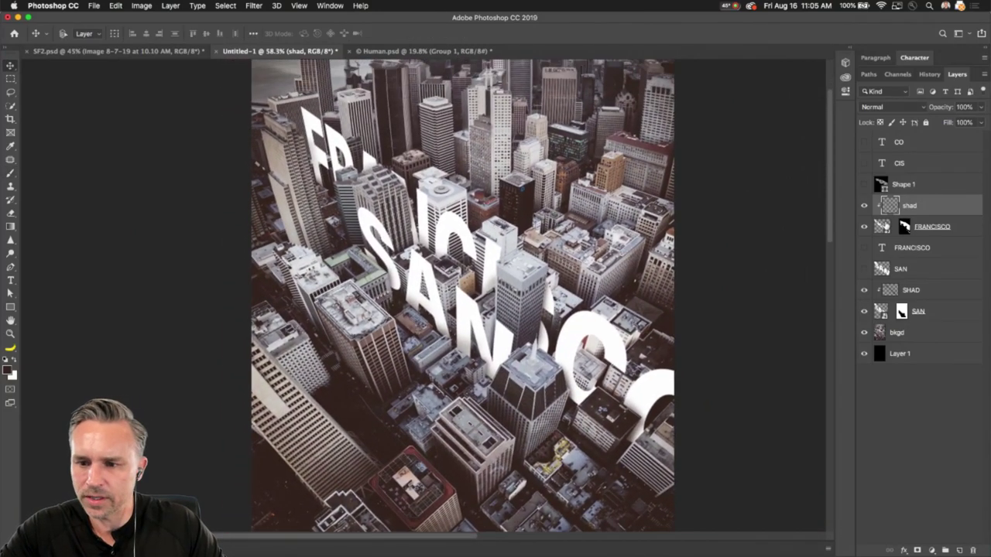
{"action": "left_click", "coordinate": [884, 227]}
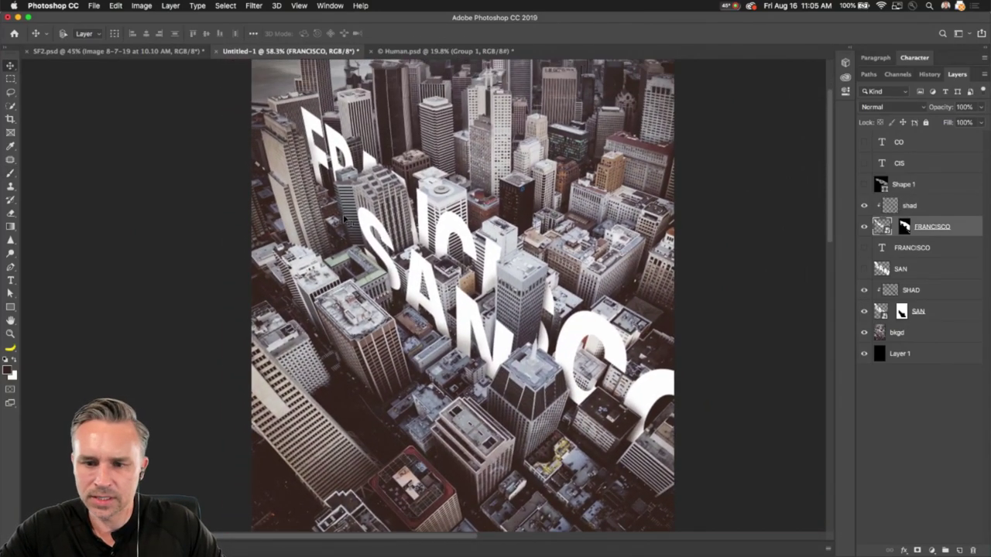
{"action": "left_click", "coordinate": [921, 206]}
{"action": "left_click_drag", "start_coordinate": [339, 192], "coordinate": [331, 220]}
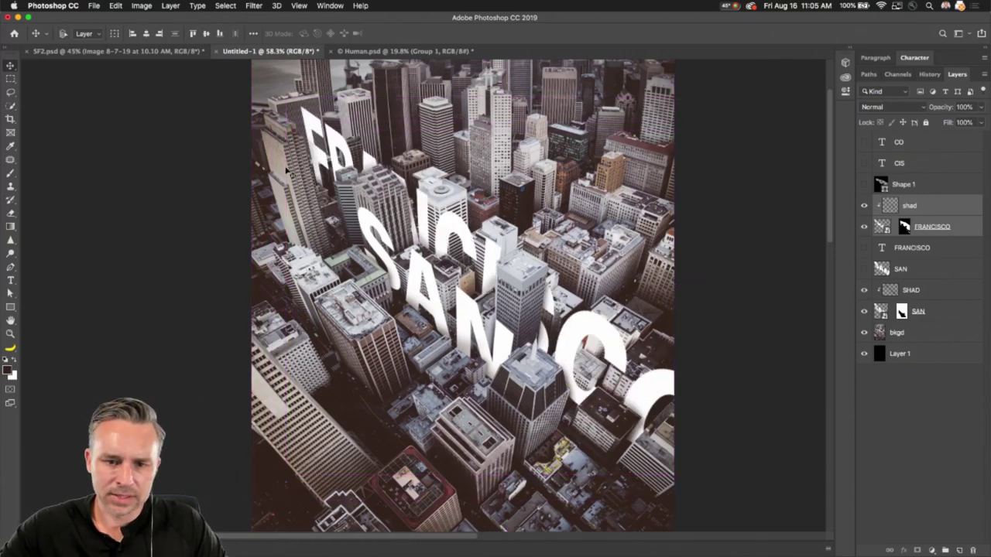
{"action": "scroll", "coordinate": [285, 170], "scroll_direction": "left", "scroll_amount": 1}
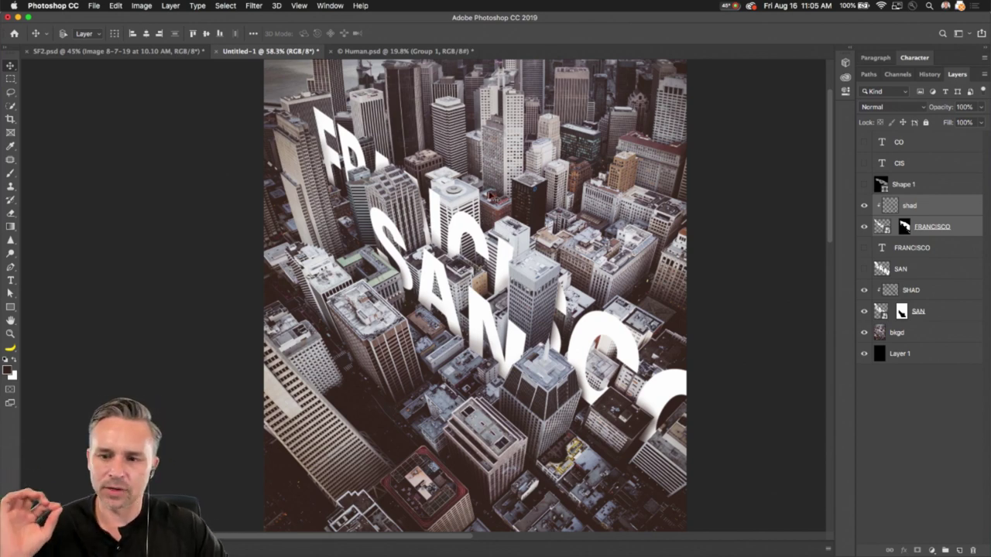
Open the layer style of the masked SAN layer, leave Bevel & Emboss off and enable a Drop Shadow
{"action": "left_click", "coordinate": [926, 309]}
{"action": "left_click", "coordinate": [930, 297]}
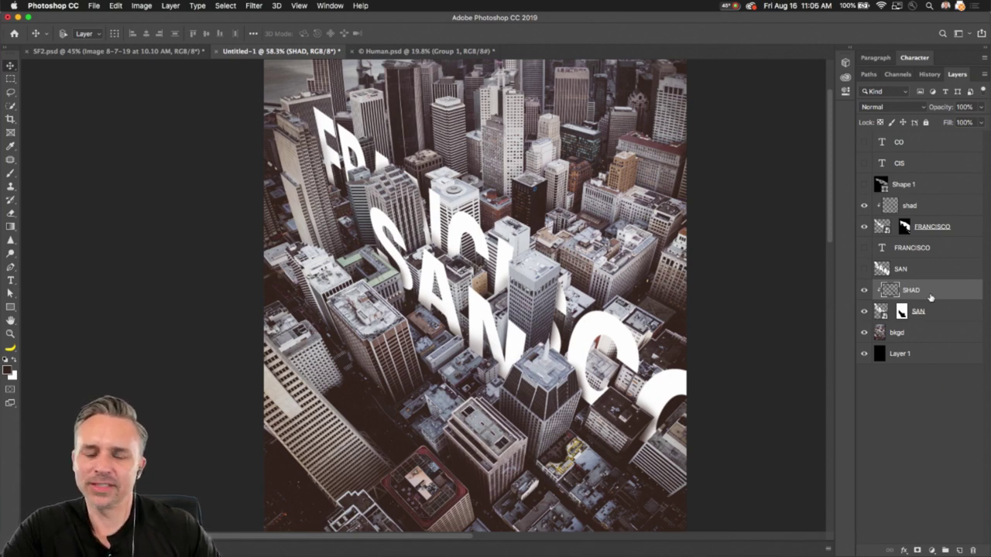
{"action": "scroll", "coordinate": [552, 303], "scroll_direction": "up", "scroll_amount": 4}
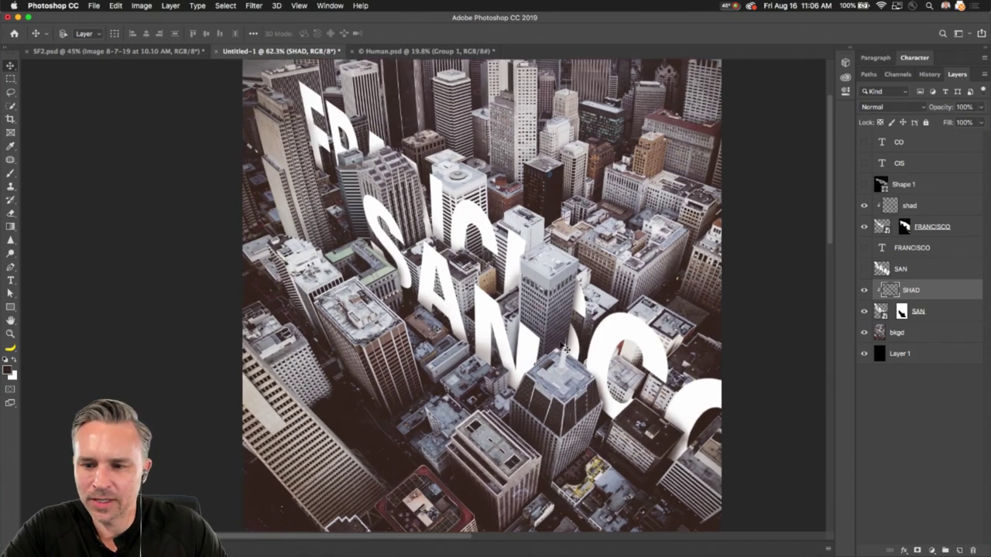
{"action": "left_click", "coordinate": [926, 315]}
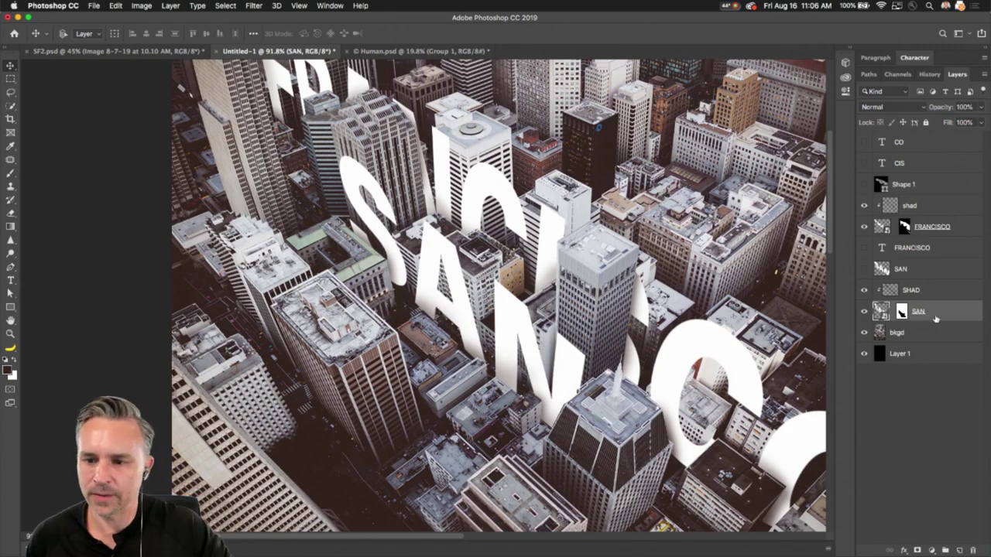
{"action": "key", "text": "super+="}
{"action": "left_click_drag", "start_coordinate": [423, 226], "coordinate": [345, 232]}
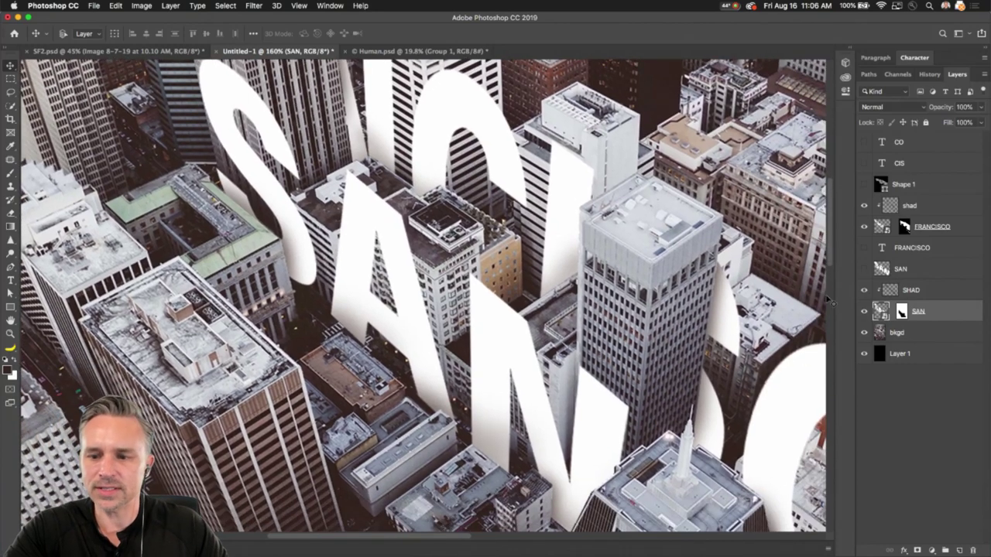
{"action": "double_click", "coordinate": [954, 312]}
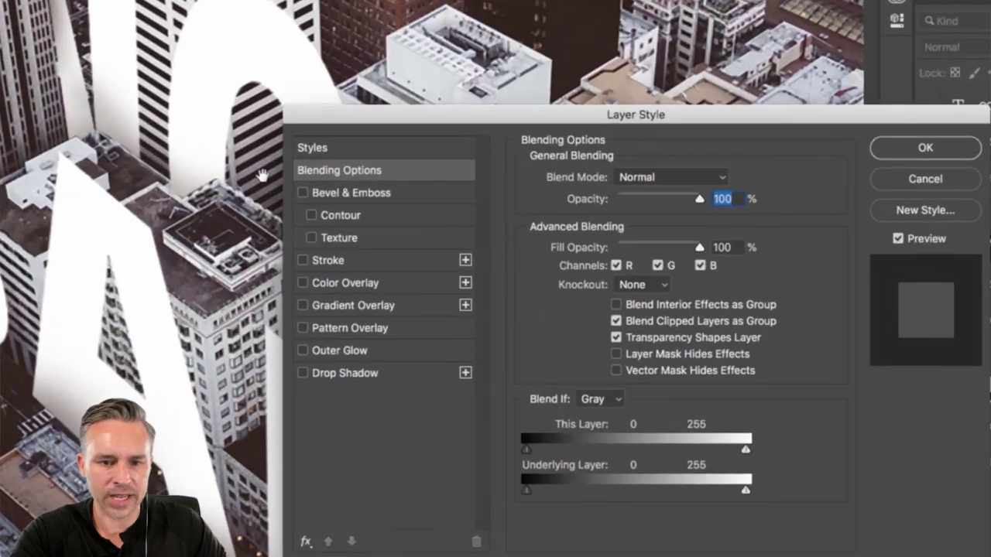
{"action": "left_click", "coordinate": [493, 196]}
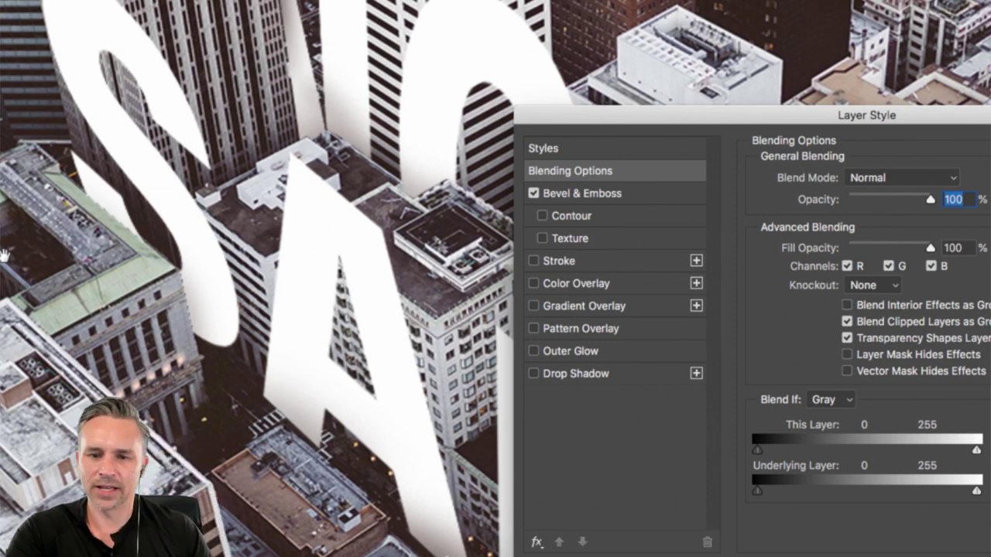
{"action": "left_click", "coordinate": [533, 194]}
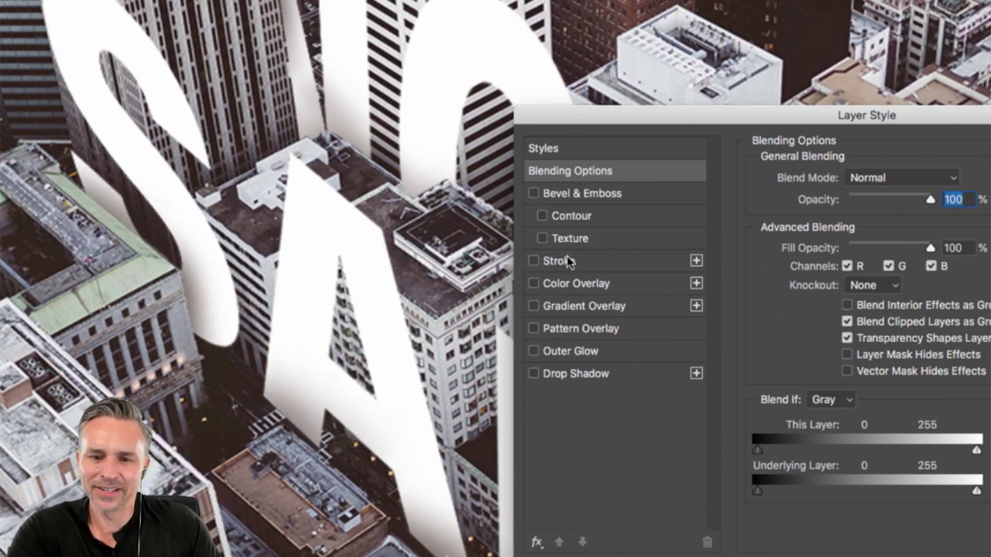
{"action": "left_click", "coordinate": [575, 374]}
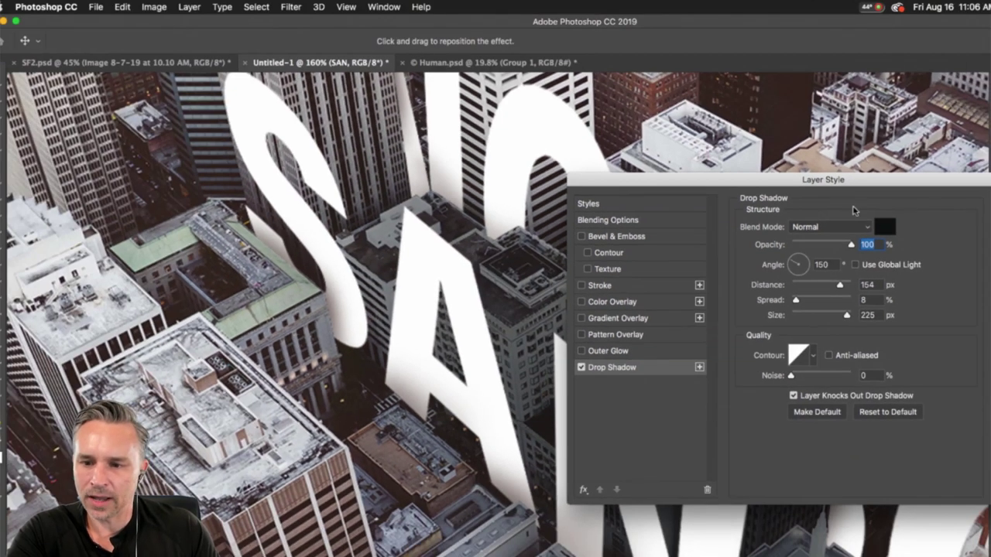
Change the SAN drop shadow's color to a bright crimson red
{"action": "left_click", "coordinate": [949, 183]}
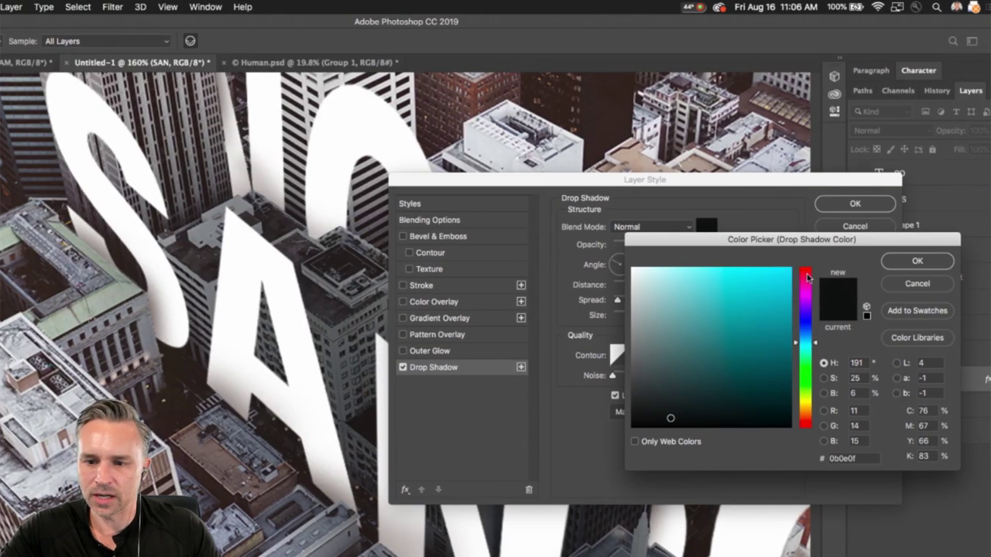
{"action": "left_click", "coordinate": [808, 277]}
{"action": "left_click", "coordinate": [778, 267]}
{"action": "left_click", "coordinate": [890, 264]}
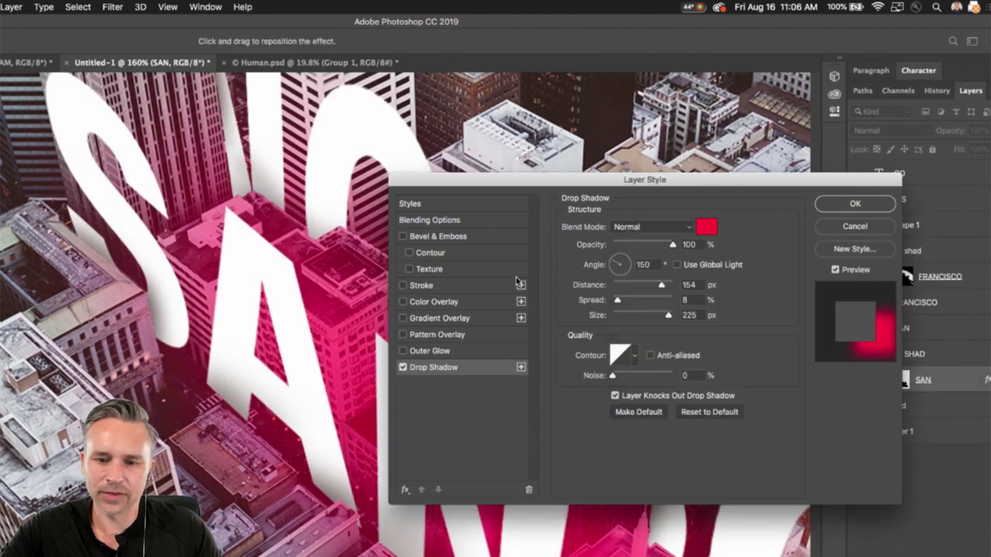
Set the SAN drop shadow to 100% opacity, 18 px distance and 0 px size for a hard edge
{"action": "mouse_move", "coordinate": [670, 243]}
{"action": "left_mouse_down"}
{"action": "mouse_move", "coordinate": [650, 244]}
{"action": "mouse_move", "coordinate": [677, 243]}
{"action": "left_mouse_up"}
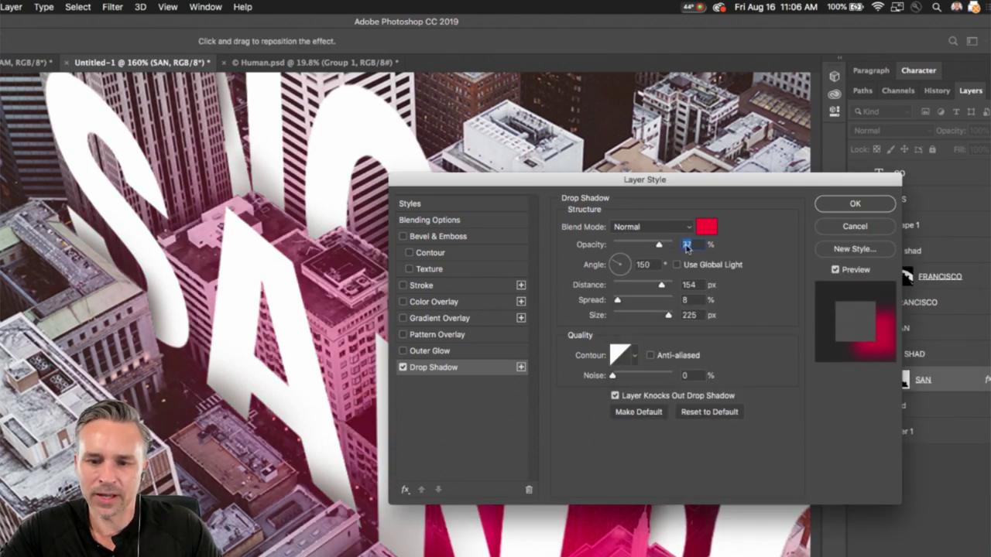
{"action": "left_click", "coordinate": [635, 317]}
{"action": "left_click", "coordinate": [620, 285]}
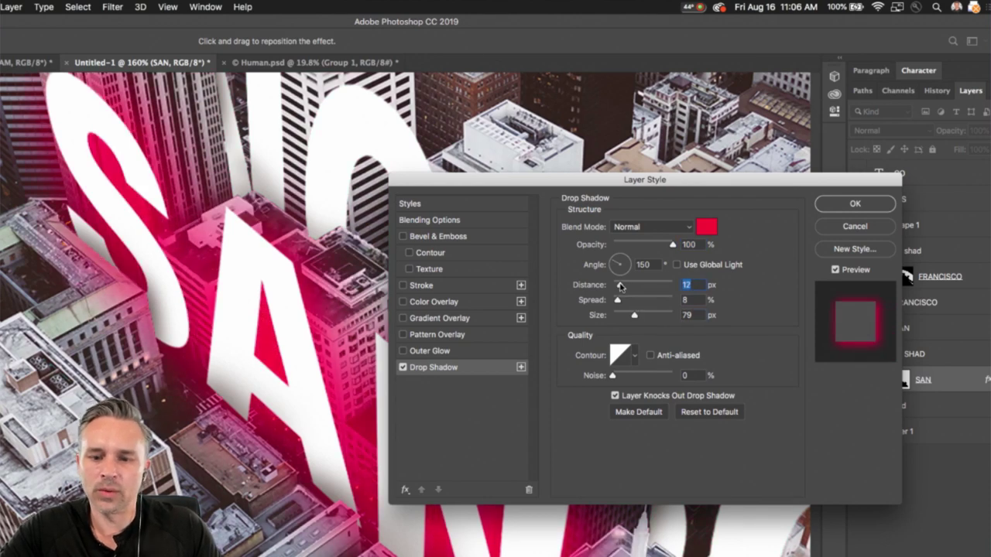
{"action": "left_click_drag", "start_coordinate": [619, 284], "coordinate": [548, 315]}
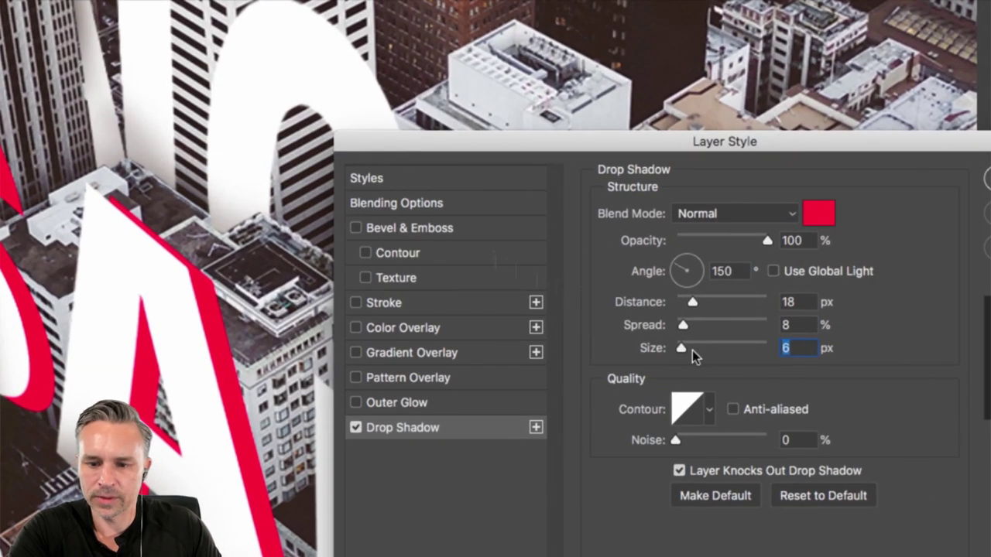
{"action": "left_click_drag", "start_coordinate": [692, 350], "coordinate": [654, 348]}
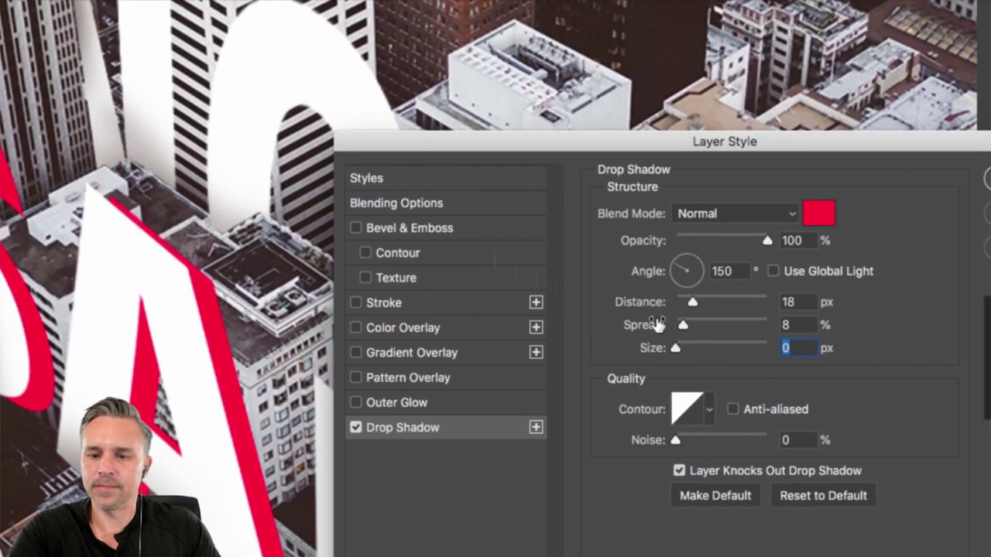
Set the SAN drop shadow's angle to -136° and its distance to 16 px
{"action": "scroll", "coordinate": [673, 294], "scroll_direction": "right", "scroll_amount": 1}
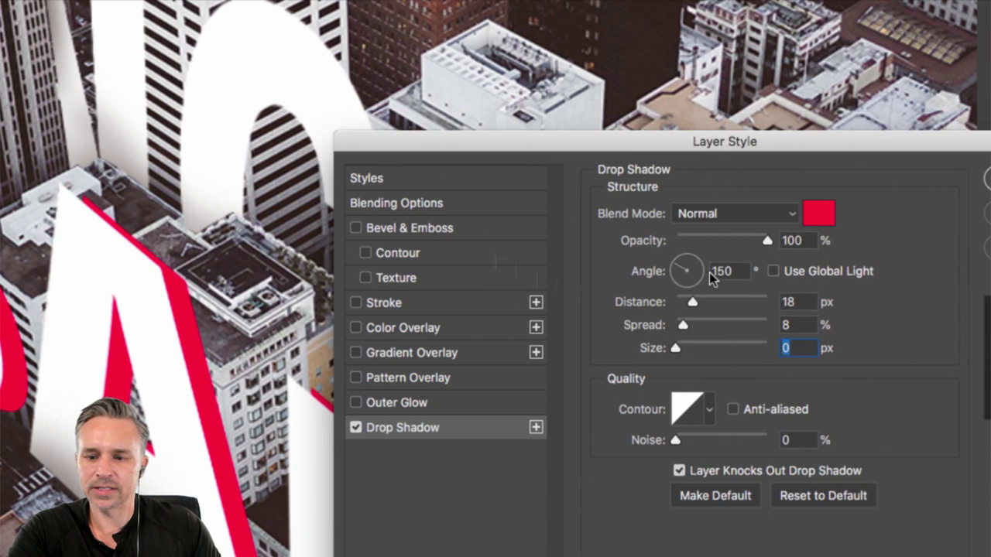
{"action": "left_click", "coordinate": [671, 282]}
{"action": "left_click", "coordinate": [688, 303]}
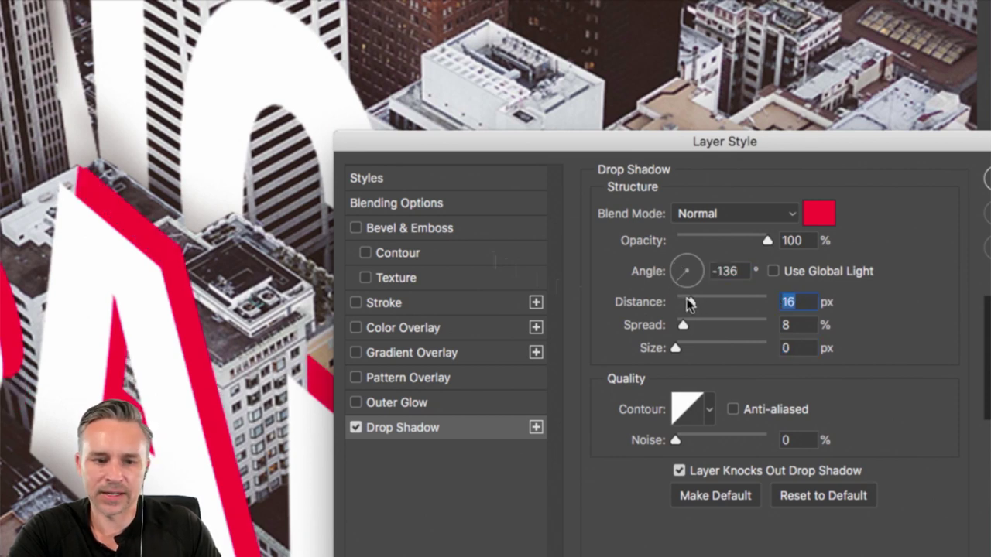
Reduce the SAN drop shadow's distance to 5 px and change its color to the muted #a99492 sampled from the photo
{"action": "left_click_drag", "start_coordinate": [688, 302], "coordinate": [679, 303]}
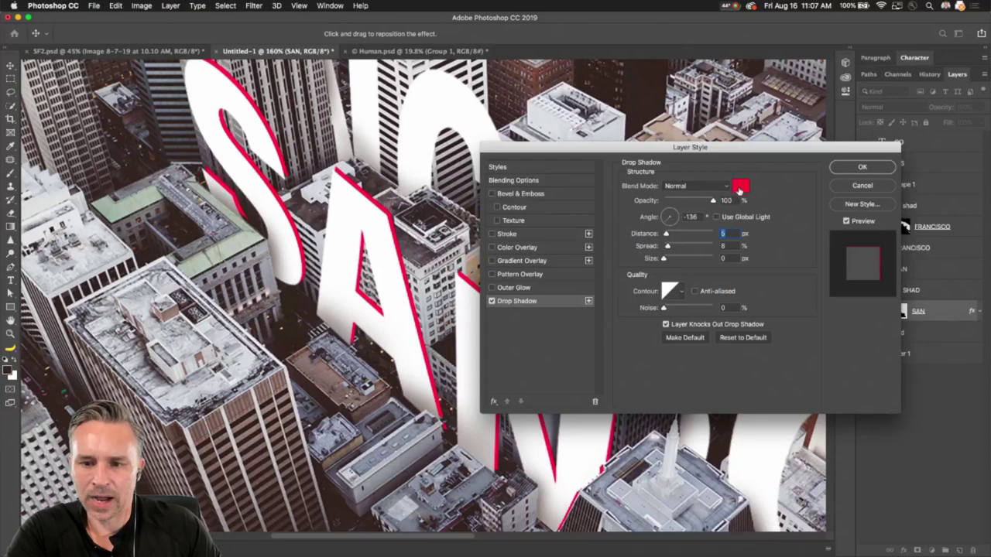
{"action": "left_click", "coordinate": [739, 188]}
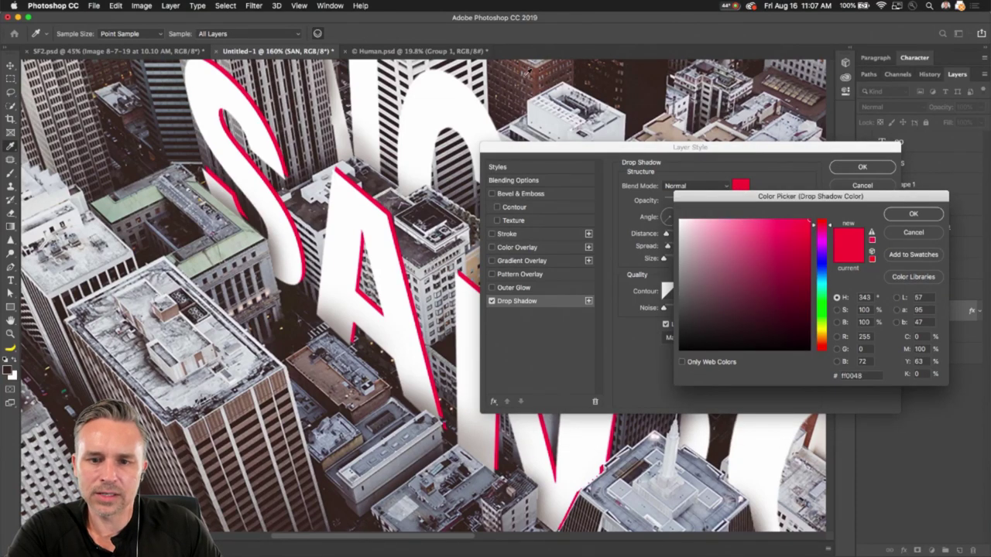
{"action": "left_click", "coordinate": [701, 303]}
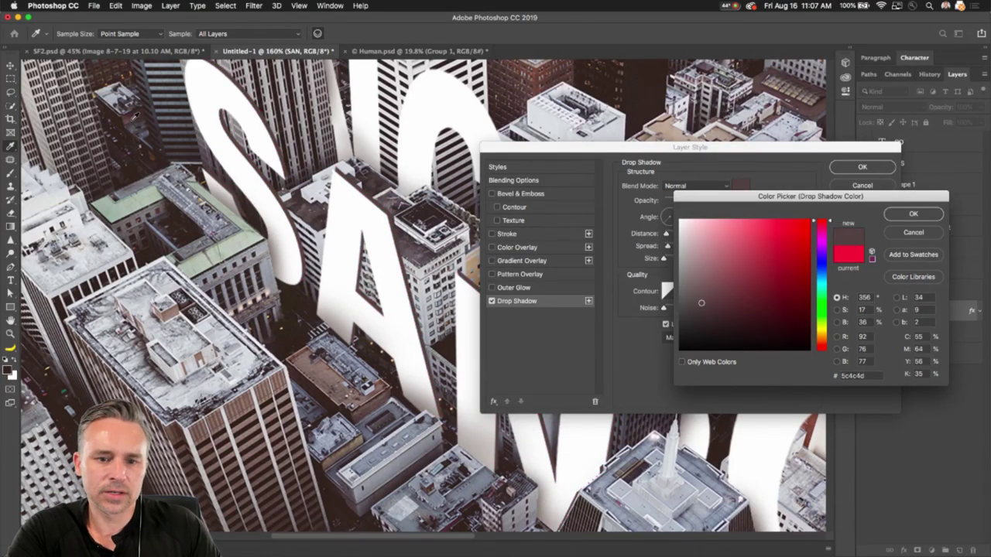
{"action": "left_click", "coordinate": [268, 393]}
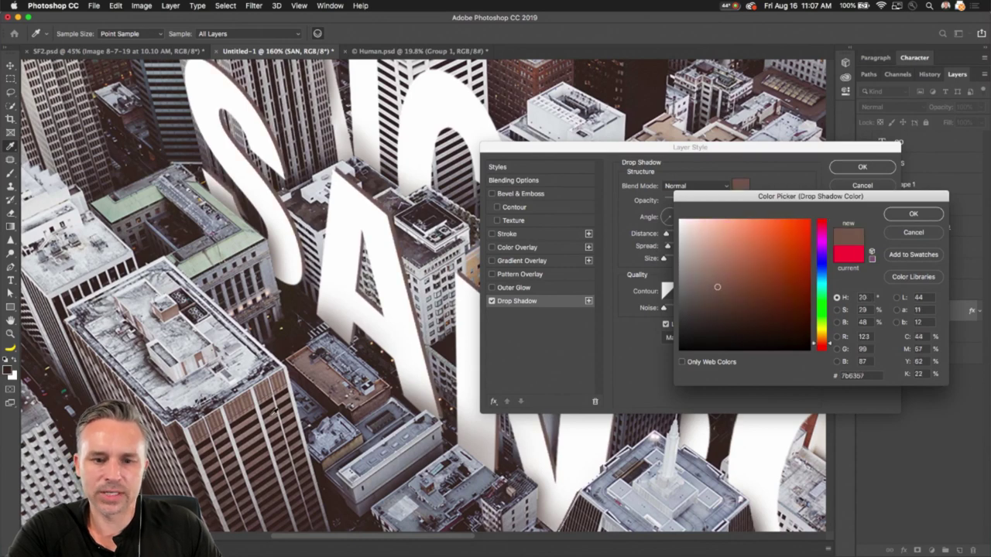
{"action": "left_click", "coordinate": [271, 413]}
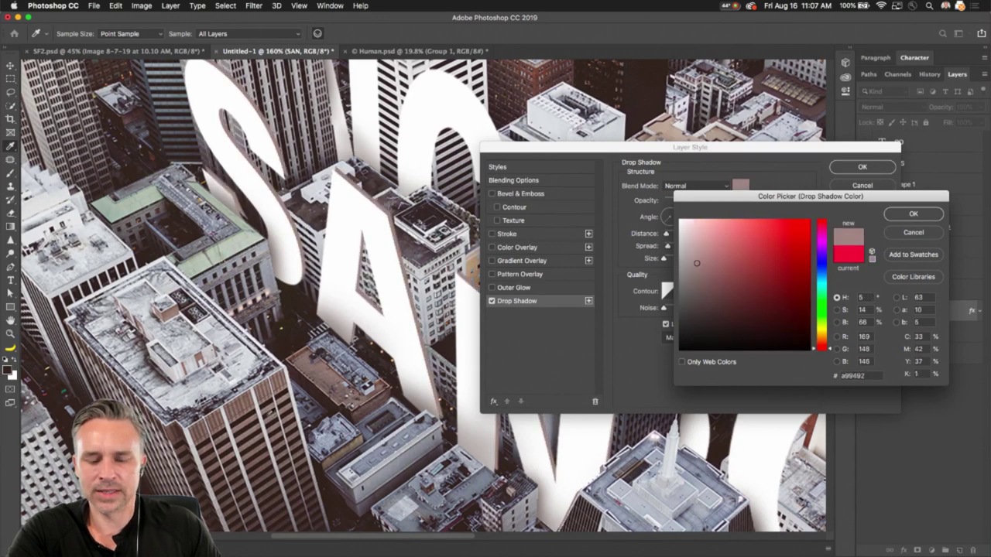
{"action": "left_click", "coordinate": [911, 214]}
{"action": "left_click", "coordinate": [861, 166]}
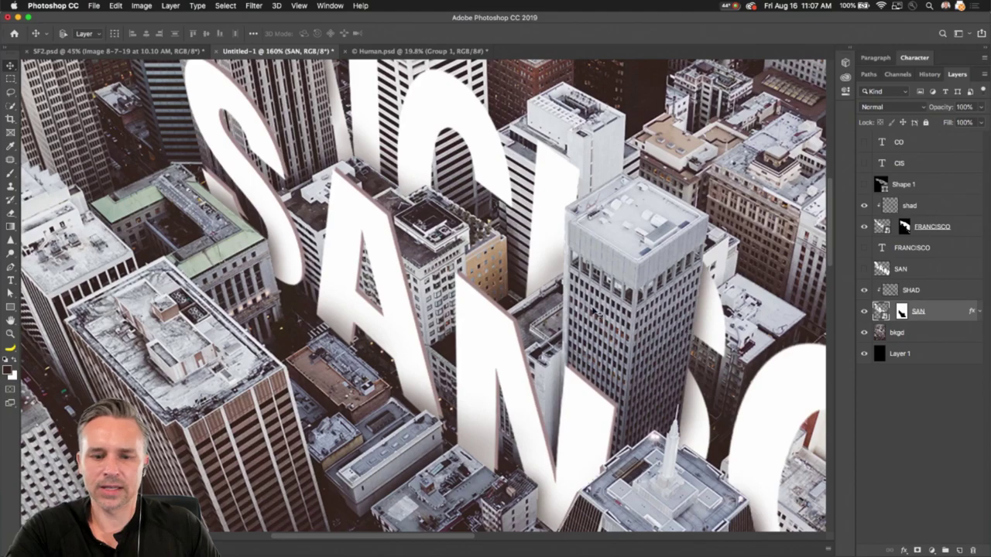
Expand the SAN layer's effects and rasterize its layer style
{"action": "key", "text": "super+minus"}
{"action": "left_click_drag", "start_coordinate": [732, 530], "coordinate": [666, 391]}
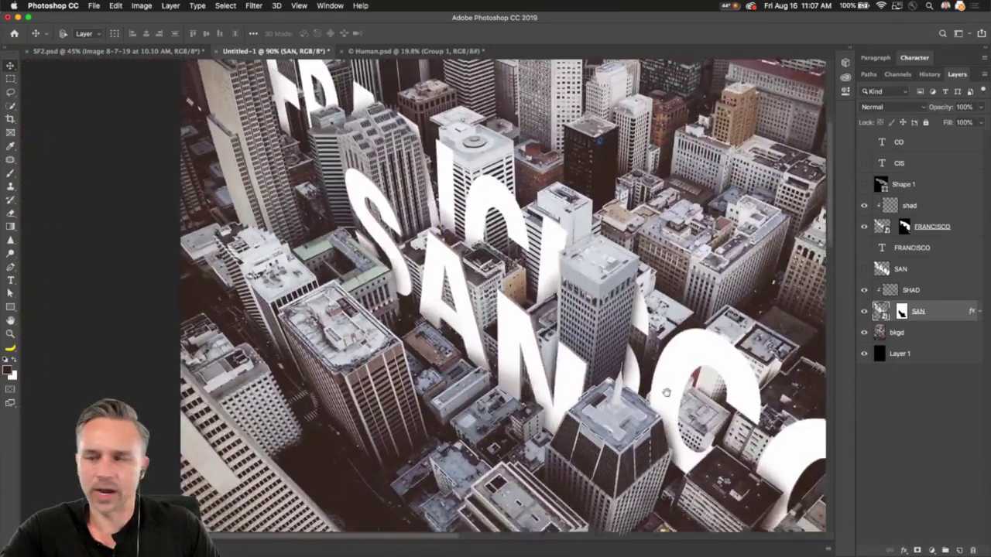
{"action": "key", "text": "super+plus"}
{"action": "scroll", "coordinate": [487, 243], "scroll_direction": "up", "scroll_amount": 3}
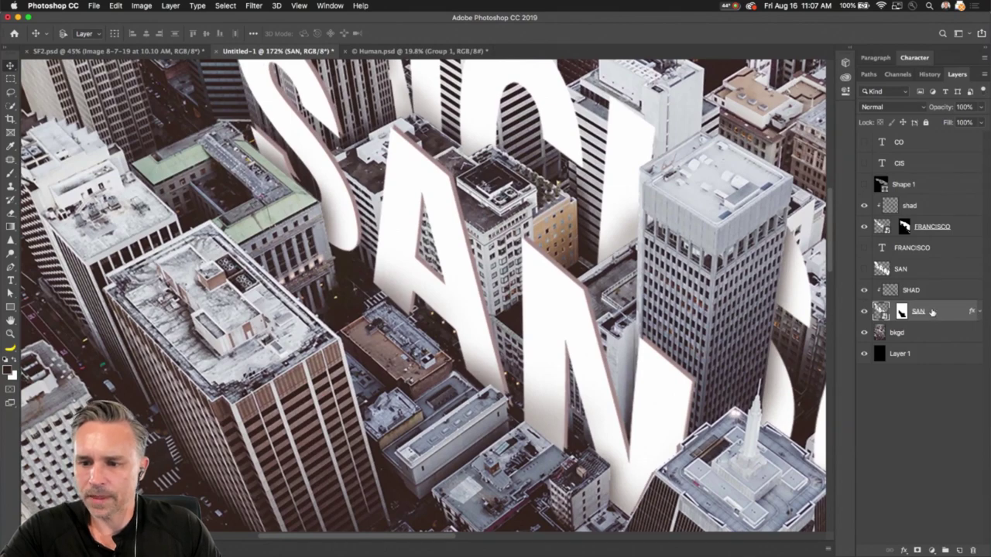
{"action": "left_click", "coordinate": [978, 313]}
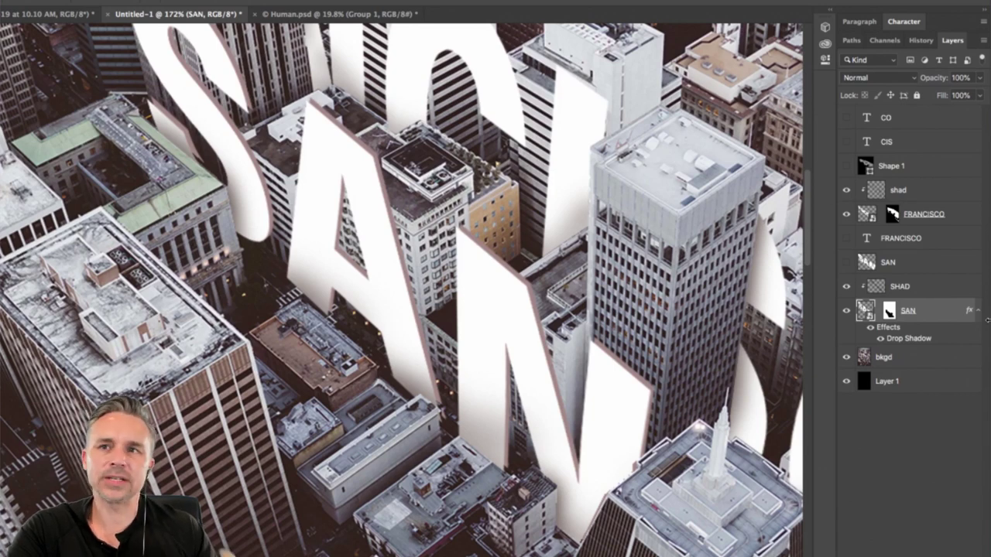
{"action": "right_click", "coordinate": [937, 310]}
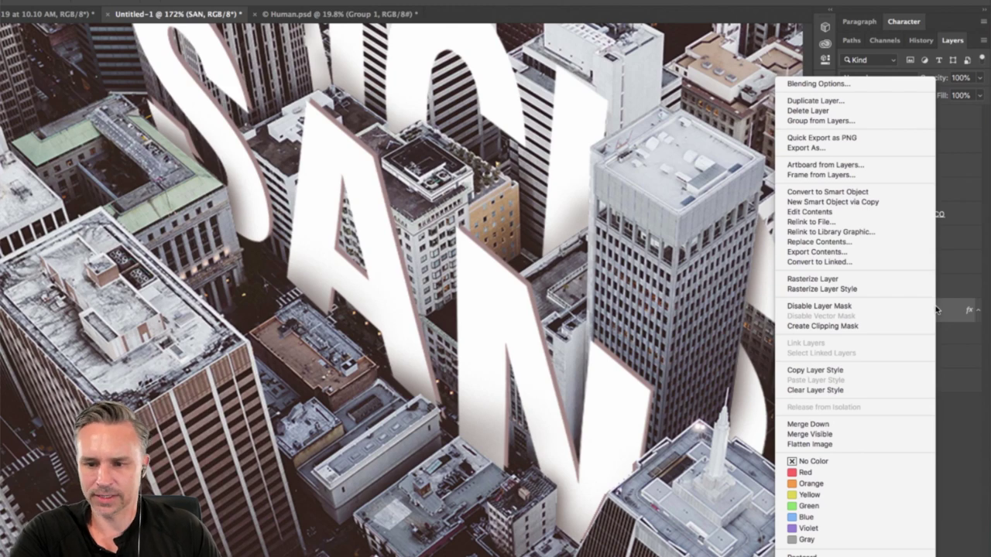
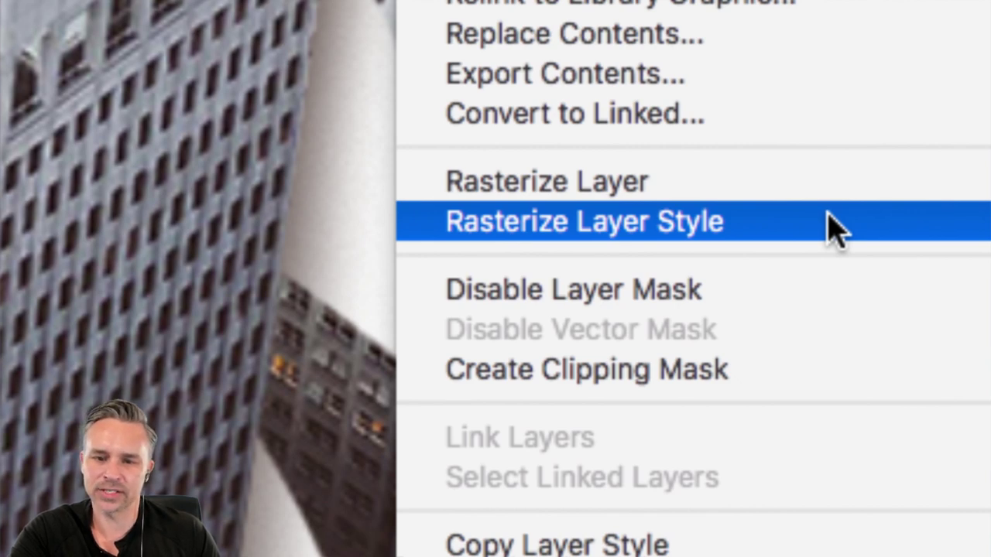
{"action": "left_click", "coordinate": [835, 228]}
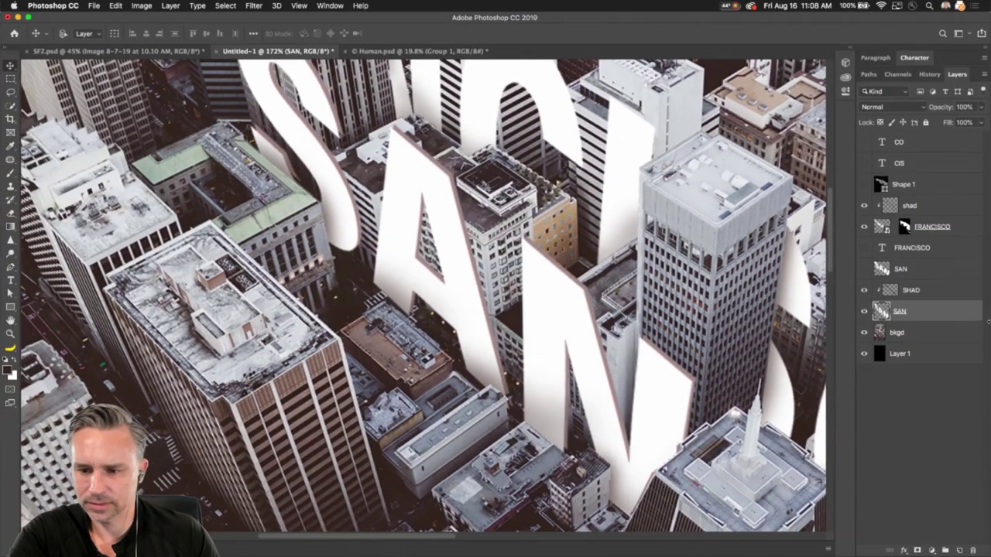
Compare the SAN layer hidden and shown, undo the rasterizing and delete its Drop Shadow effect
{"action": "left_click", "coordinate": [864, 311]}
{"action": "left_click", "coordinate": [863, 311]}
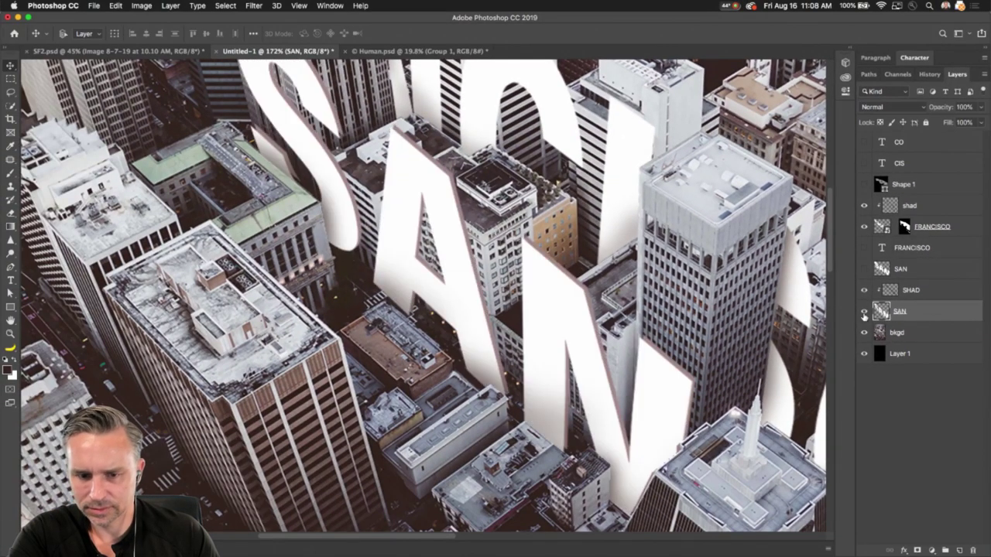
{"action": "left_click", "coordinate": [863, 312]}
{"action": "left_click", "coordinate": [864, 311]}
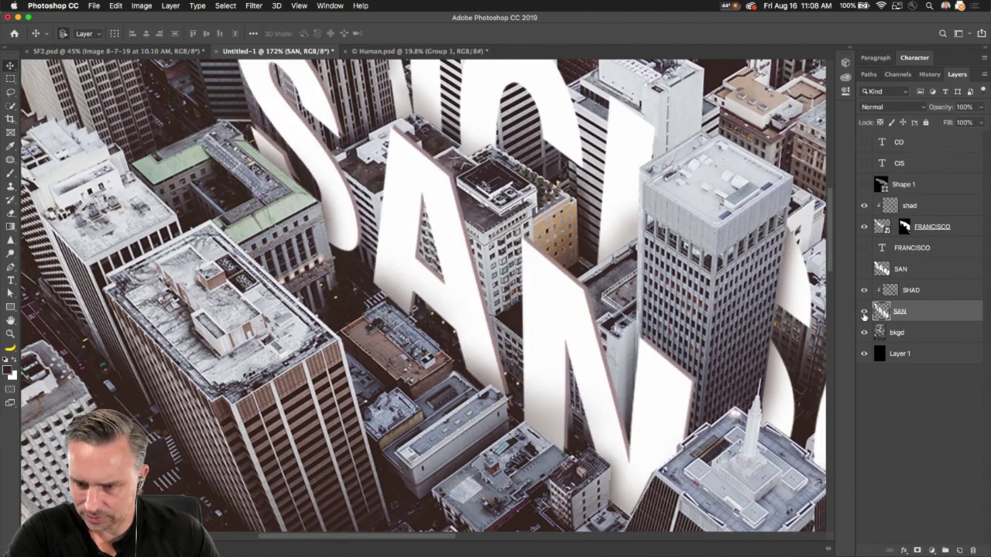
{"action": "key", "text": "super+z"}
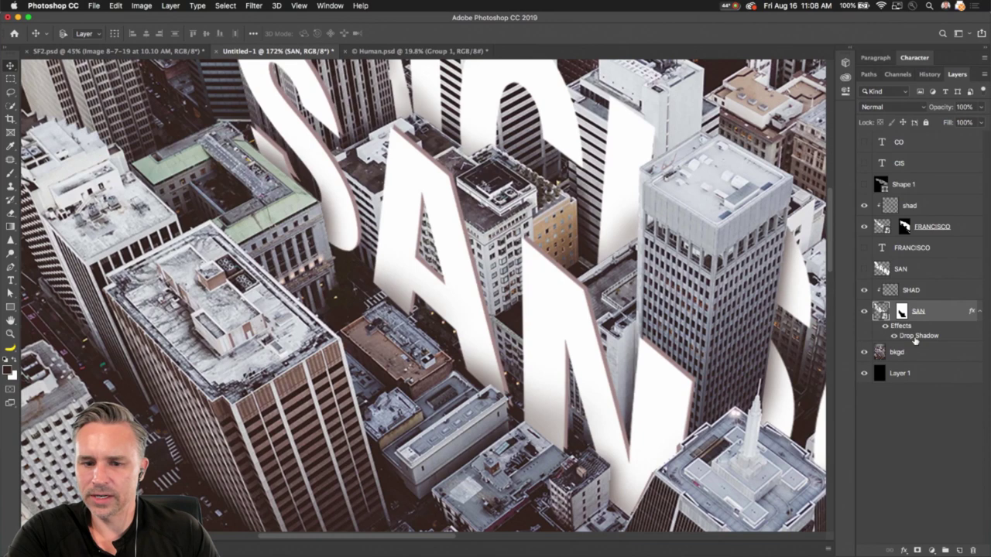
{"action": "left_click_drag", "start_coordinate": [919, 336], "coordinate": [973, 550]}
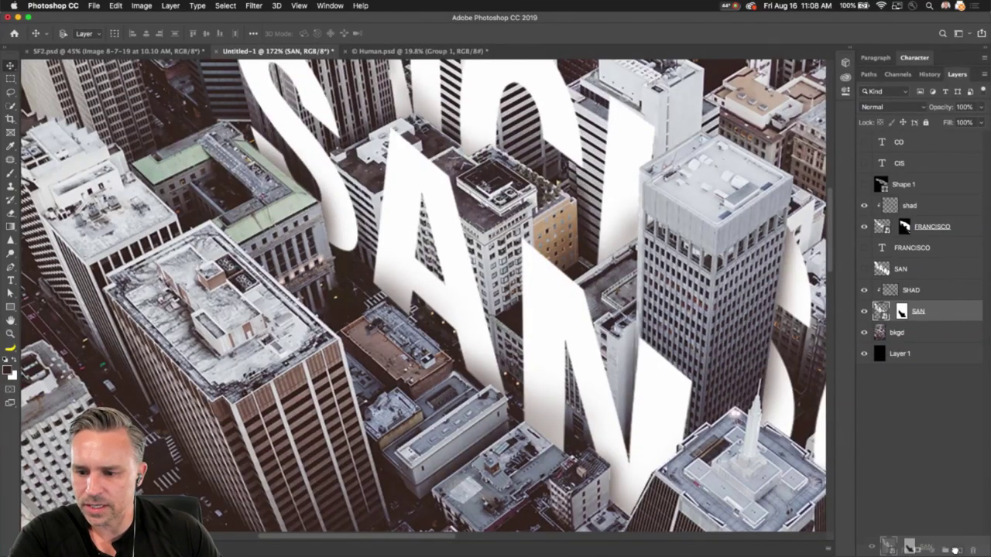
Duplicate the masked SAN layer and clip the SHAD layer to the upper copy again
{"action": "left_click_drag", "start_coordinate": [954, 549], "coordinate": [959, 550]}
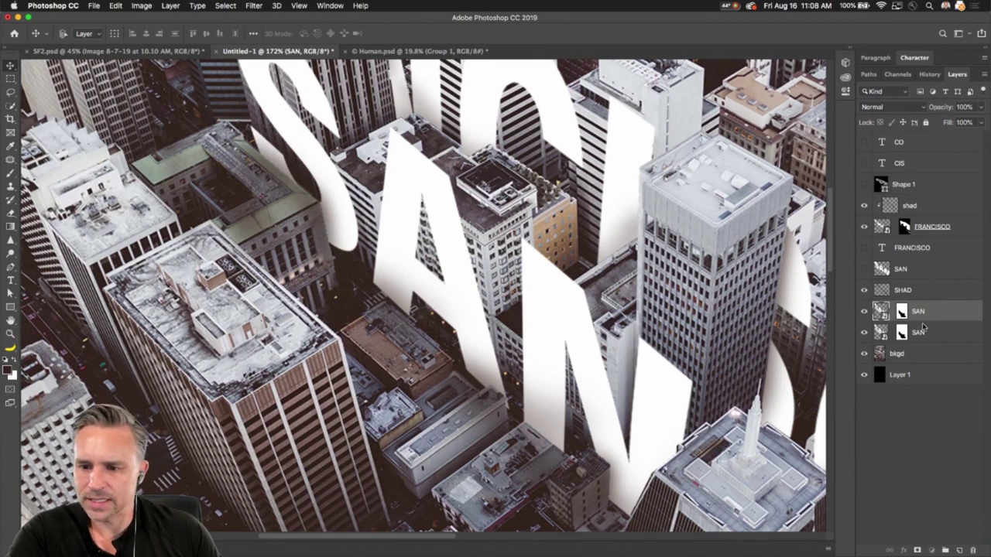
{"action": "left_click", "coordinate": [929, 300], "text": "alt"}
Nudge the lower SAN copy slightly to the right behind the white lettering and rasterize that layer
{"action": "left_click", "coordinate": [901, 333]}
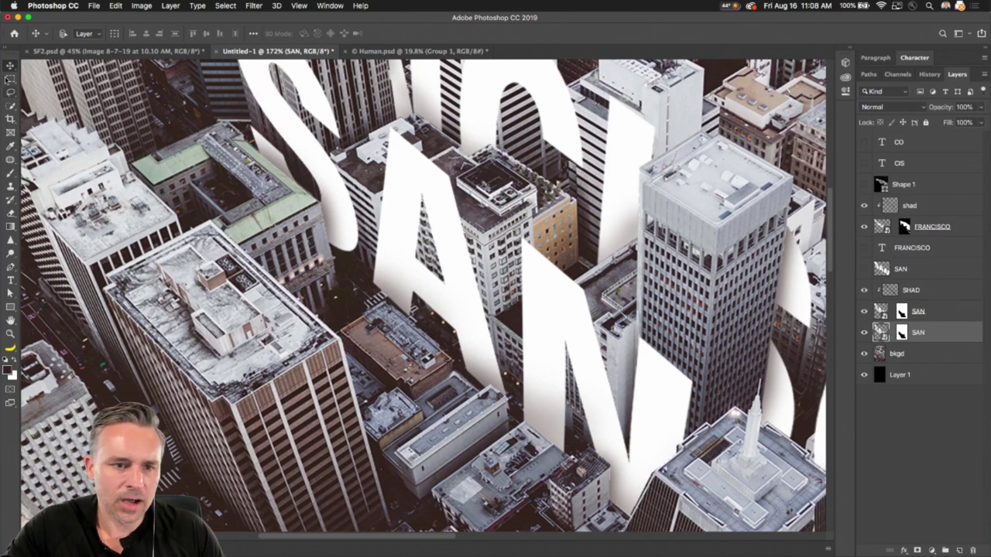
{"action": "key", "text": "Right"}
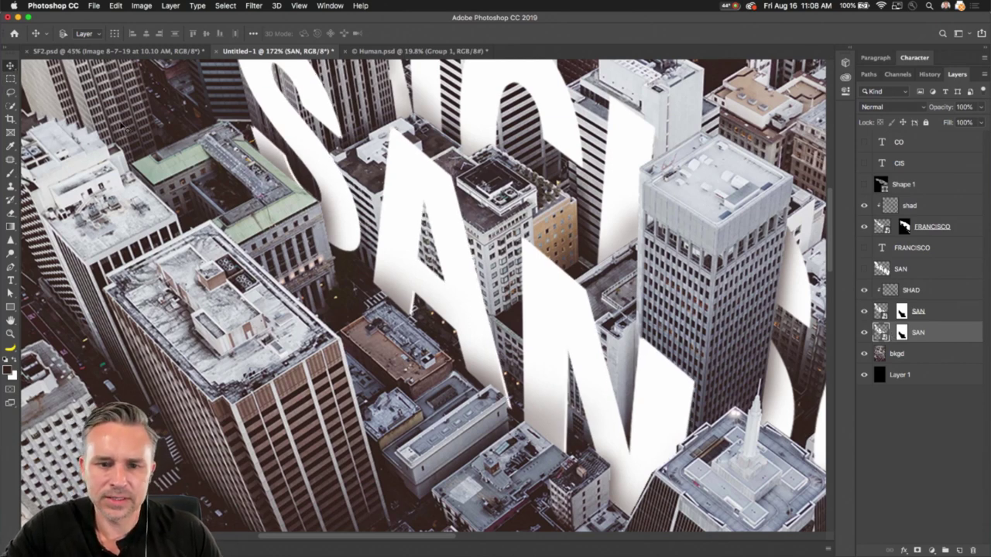
{"action": "right_click", "coordinate": [959, 334]}
{"action": "left_click", "coordinate": [856, 283]}
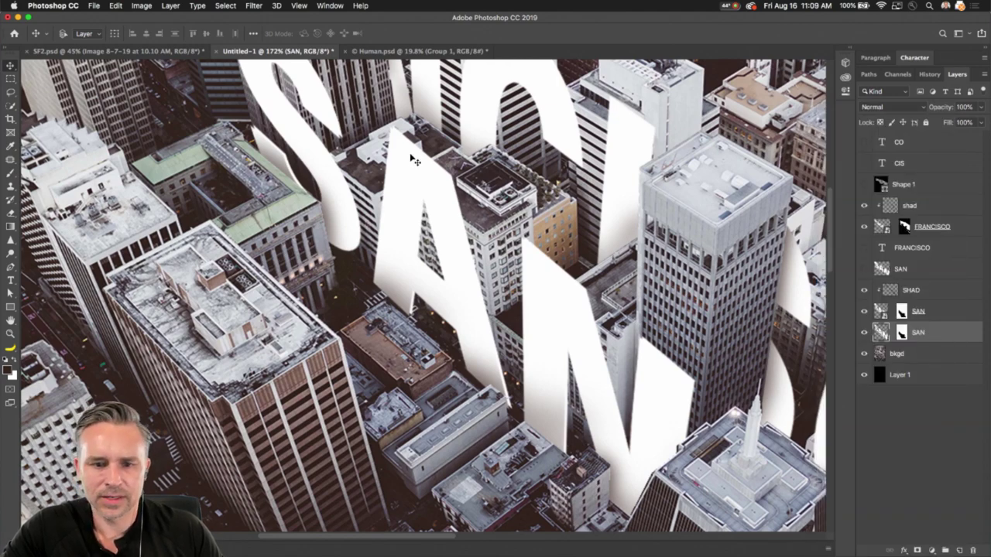
Colorize the lower SAN copy a muted dark brown with Hue/Saturation, using hue 18, low saturation and lightness -57
{"action": "key", "text": "super+u"}
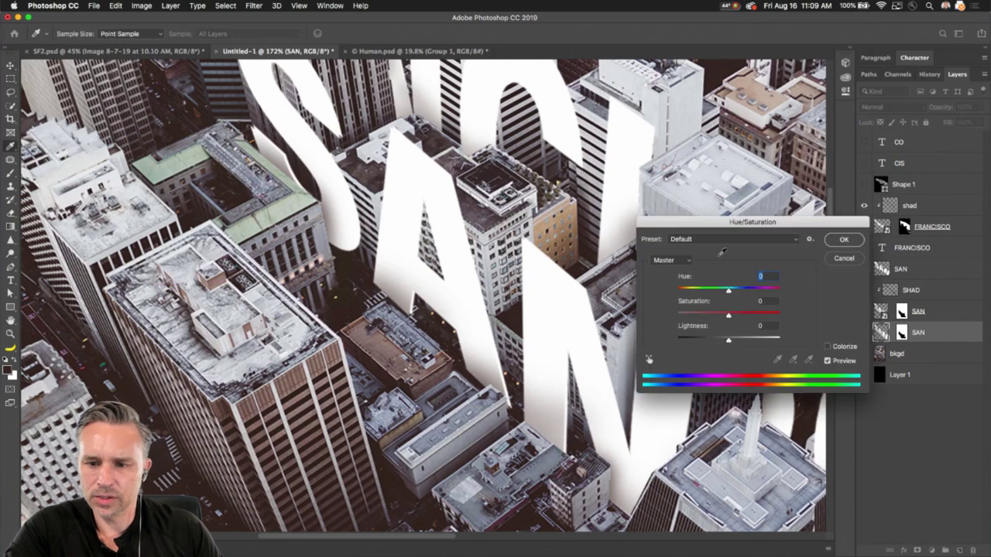
{"action": "left_click", "coordinate": [694, 341]}
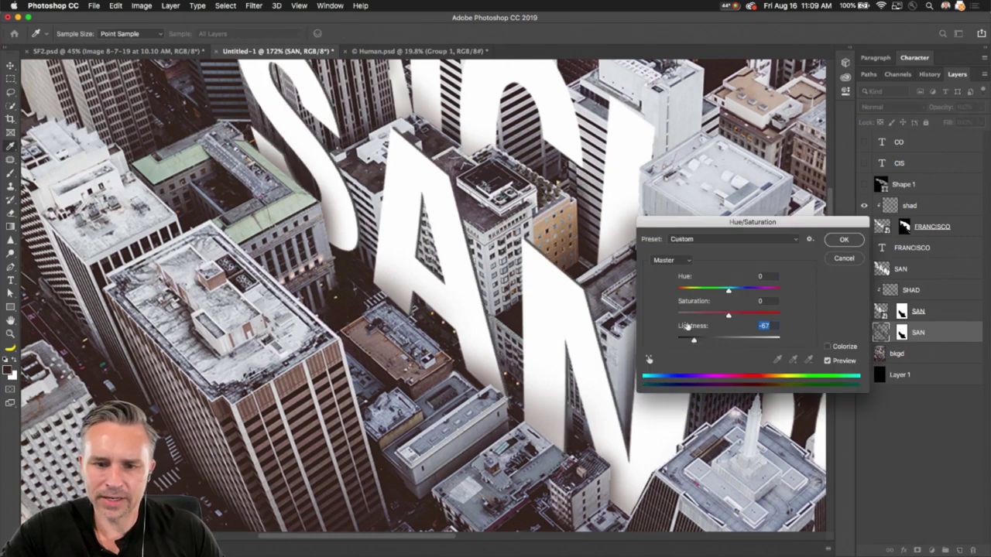
{"action": "left_click", "coordinate": [760, 314]}
{"action": "left_click", "coordinate": [828, 348]}
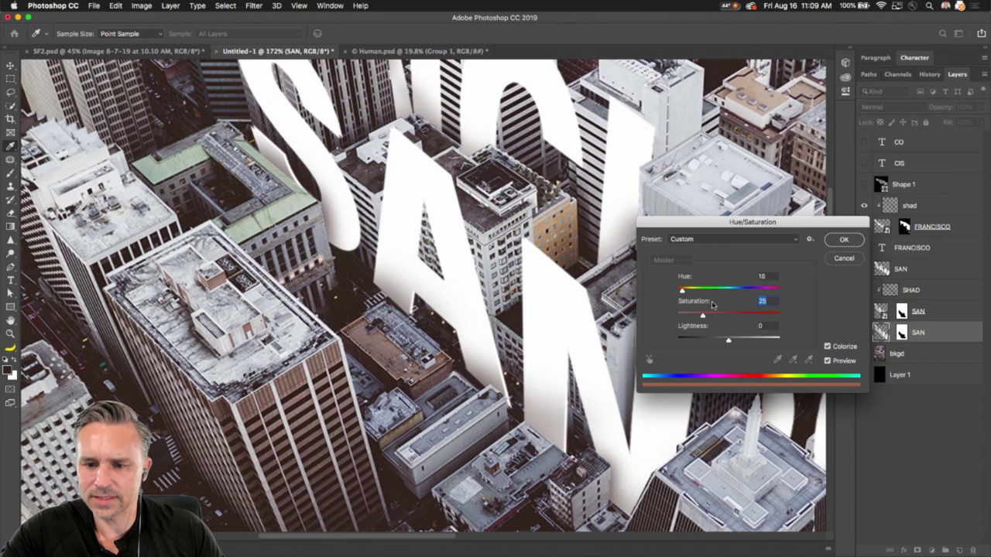
{"action": "left_click", "coordinate": [770, 314]}
{"action": "left_click", "coordinate": [699, 340]}
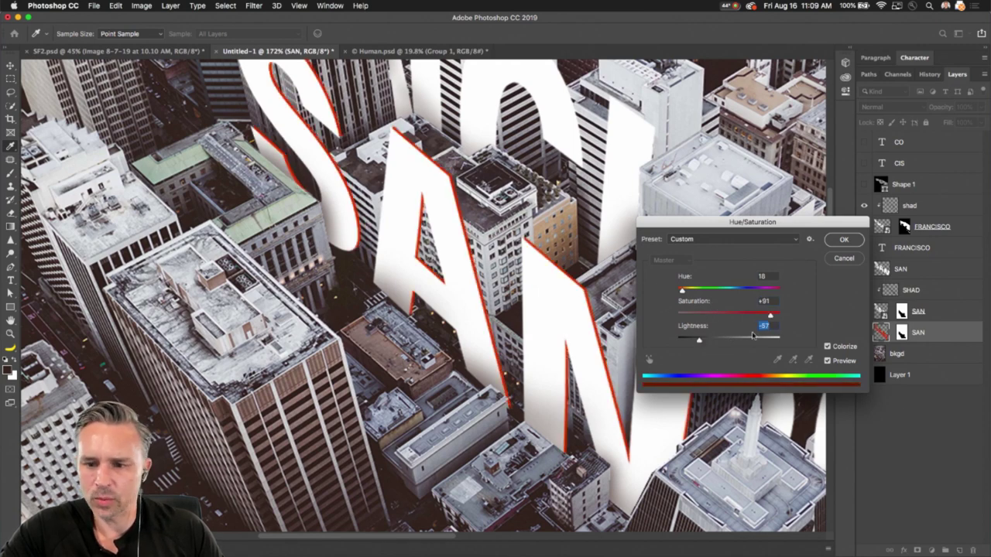
{"action": "left_click", "coordinate": [733, 314]}
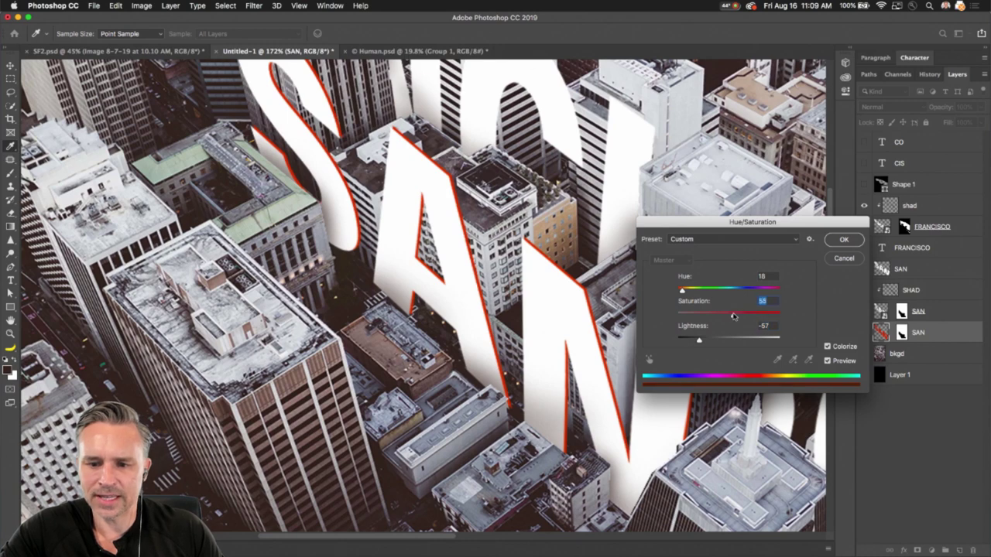
{"action": "left_click_drag", "start_coordinate": [732, 315], "coordinate": [710, 315]}
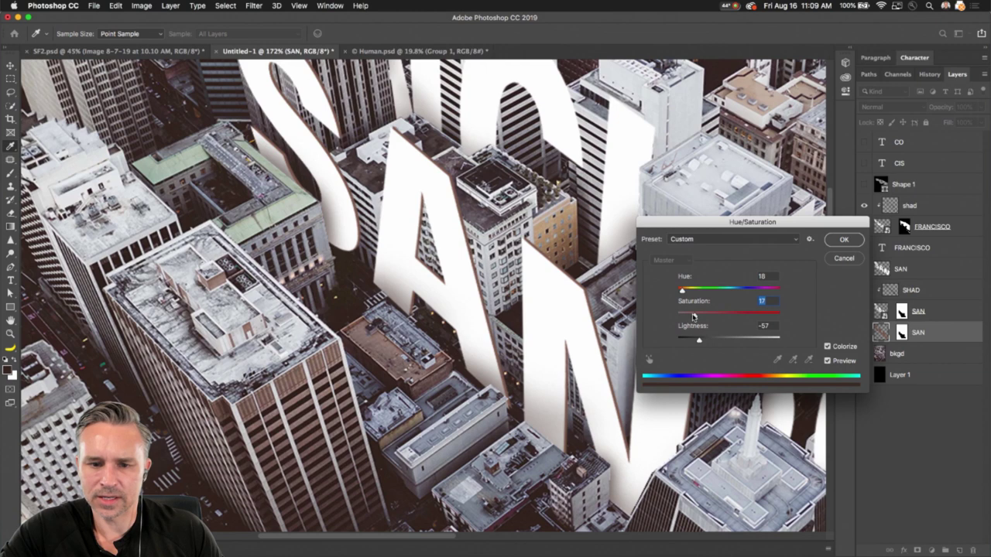
{"action": "key", "text": "Return"}
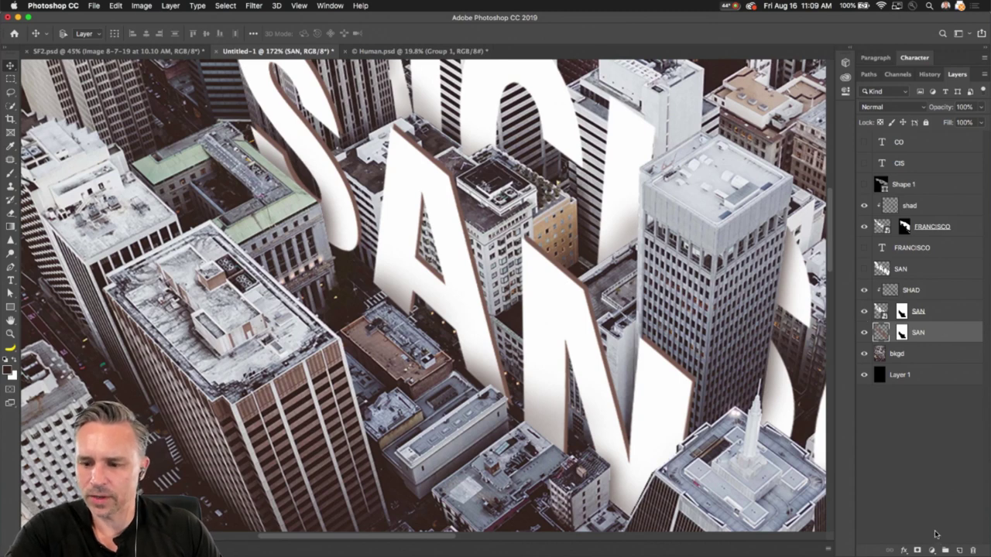
Add a new layer above the lower SAN copy, clip it to that copy and get the Brush tool ready
{"action": "left_click", "coordinate": [959, 550]}
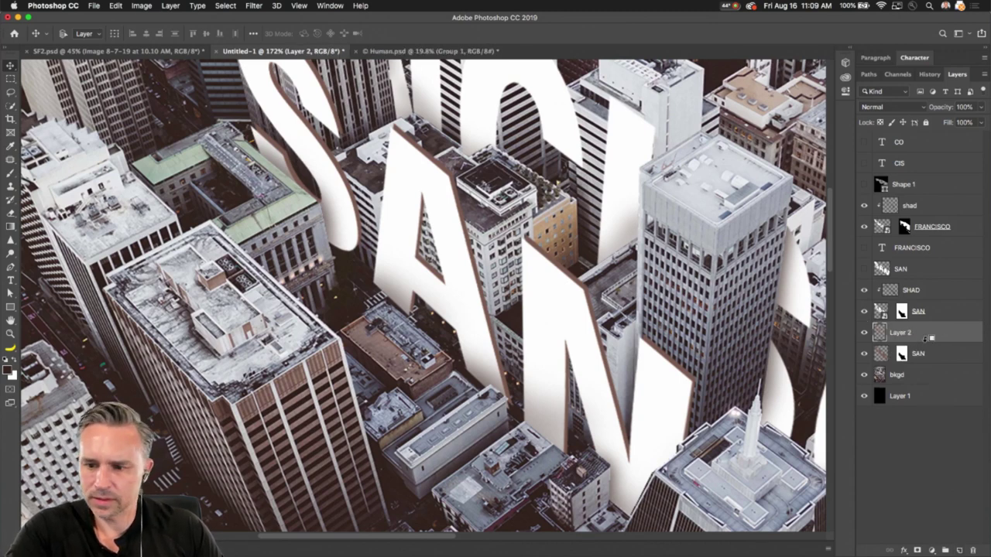
{"action": "key", "text": "super+alt+g"}
{"action": "key", "text": "b"}
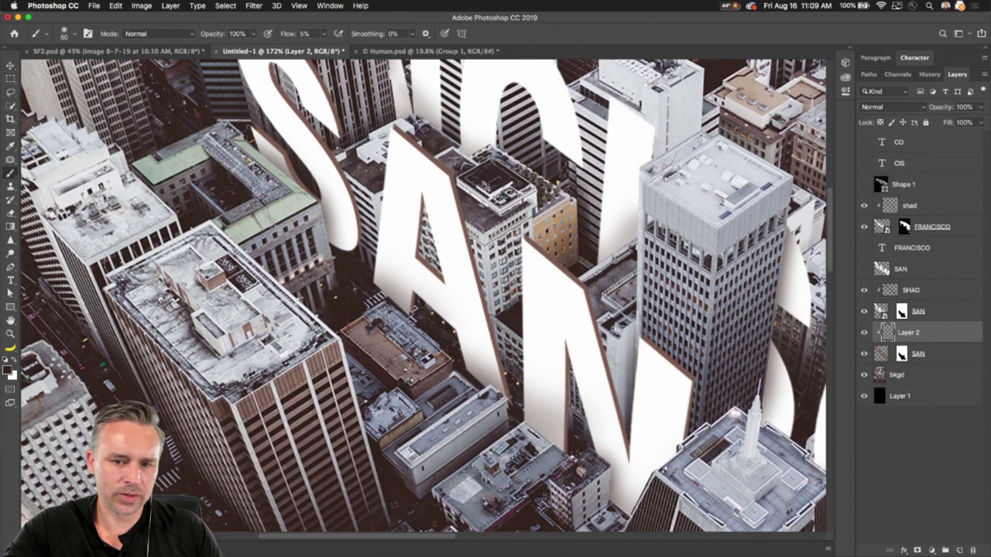
Paint dark shading over the brown edges of the SAN letters on the clipped layer with a 45 px brush at 21% flow
{"action": "left_click_drag", "start_coordinate": [339, 266], "coordinate": [422, 377]}
{"action": "key", "text": "bracketright"}
{"action": "key", "text": "bracketright"}
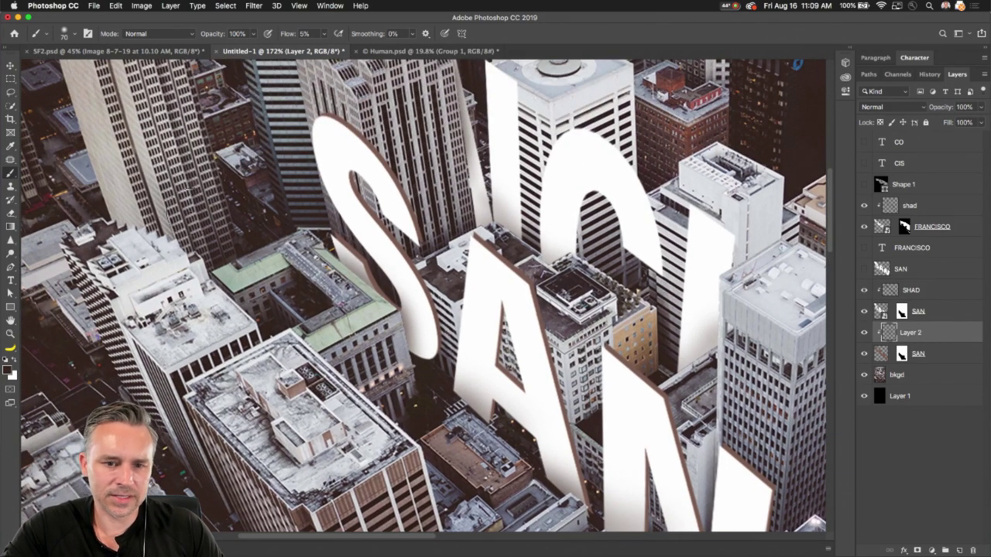
{"action": "key", "text": "bracketleft"}
{"action": "key", "text": "bracketleft"}
{"action": "key", "text": "bracketleft"}
{"action": "left_click_drag", "start_coordinate": [351, 179], "coordinate": [353, 187]}
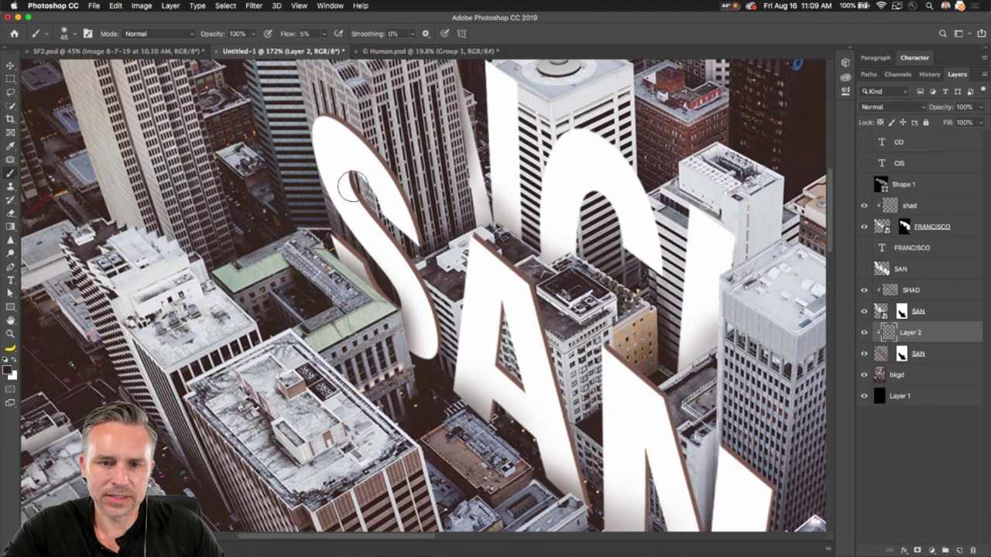
{"action": "left_click_drag", "start_coordinate": [290, 35], "coordinate": [301, 35]}
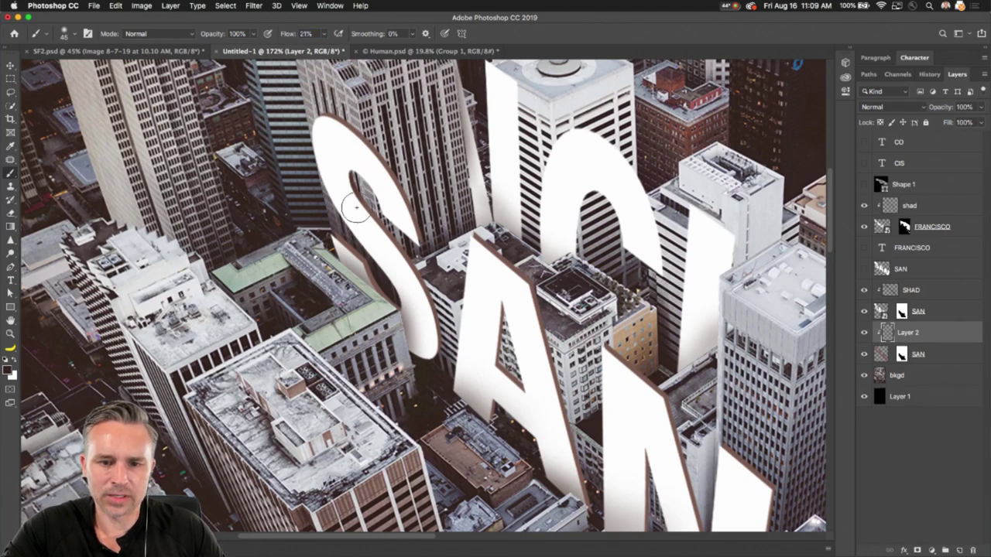
{"action": "left_click_drag", "start_coordinate": [509, 365], "coordinate": [423, 211]}
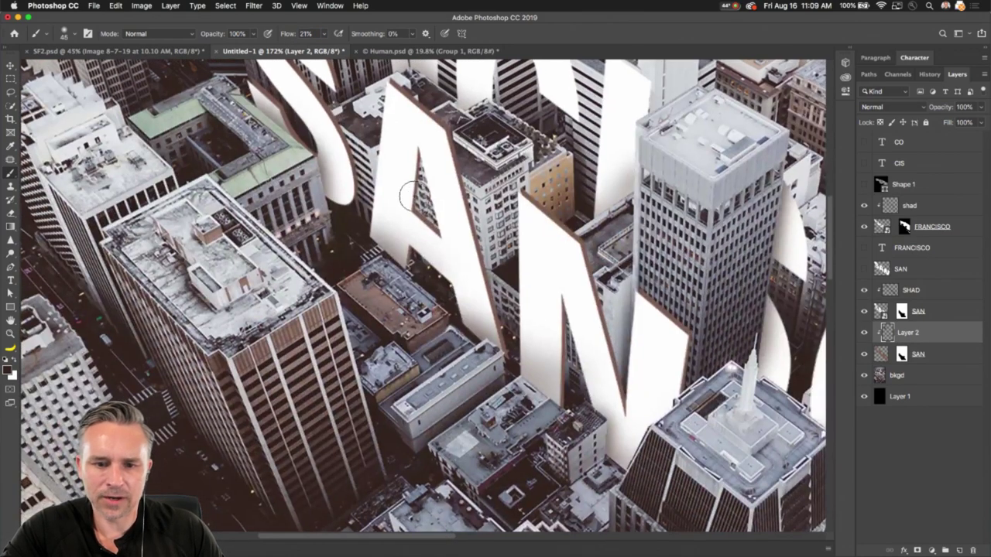
{"action": "left_click_drag", "start_coordinate": [570, 299], "coordinate": [555, 387]}
{"action": "mouse_move", "coordinate": [640, 392]}
{"action": "left_mouse_down"}
{"action": "mouse_move", "coordinate": [425, 270]}
{"action": "mouse_move", "coordinate": [454, 283]}
{"action": "mouse_move", "coordinate": [620, 531]}
{"action": "left_mouse_up"}
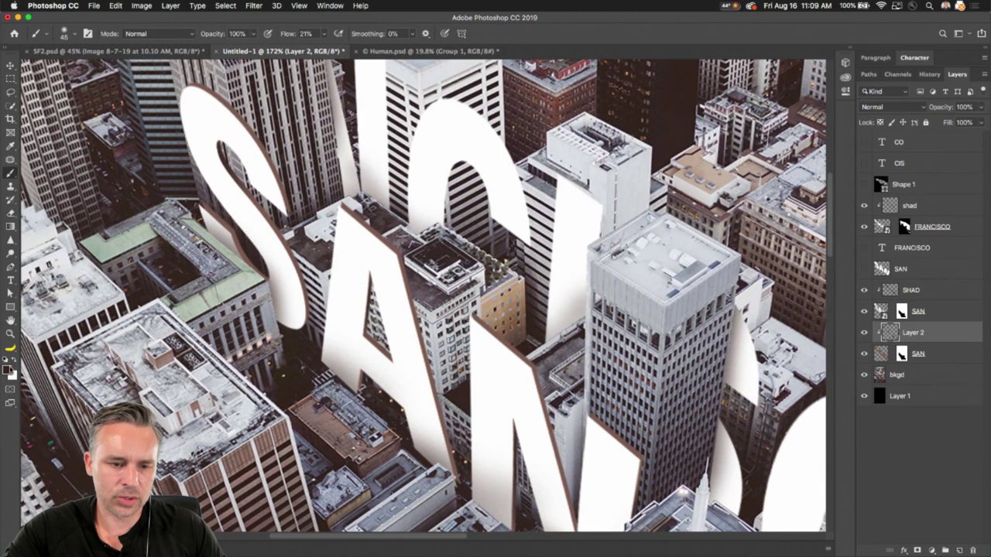
Sample a light tan from the city photo and paint highlights over the brown SAN edges on Layer 2 with a 90 px brush
{"action": "left_click", "coordinate": [437, 334], "text": "alt"}
{"action": "left_click", "coordinate": [491, 304], "text": "alt"}
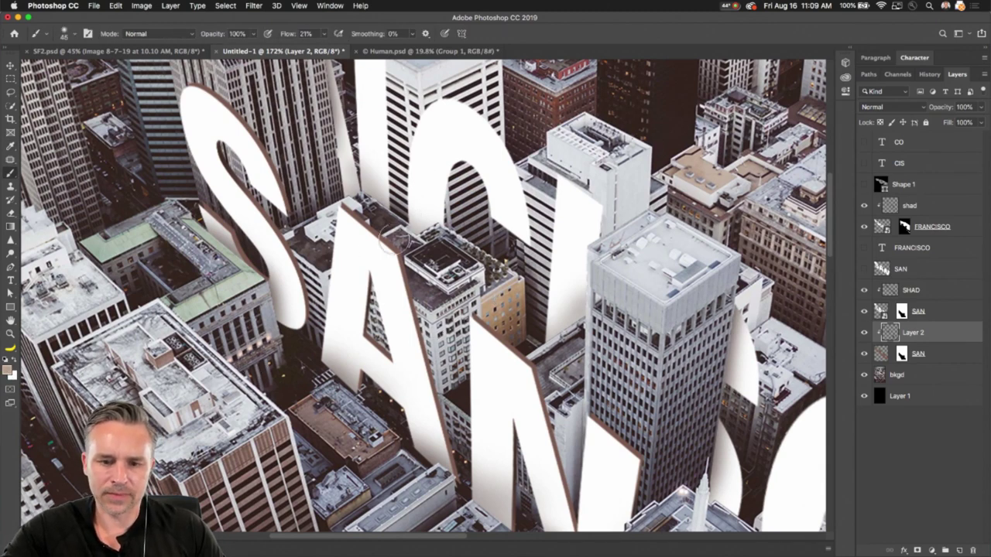
{"action": "key", "text": "bracketright"}
{"action": "key", "text": "bracketright"}
{"action": "key", "text": "bracketright"}
{"action": "key", "text": "bracketright"}
{"action": "key", "text": "bracketright"}
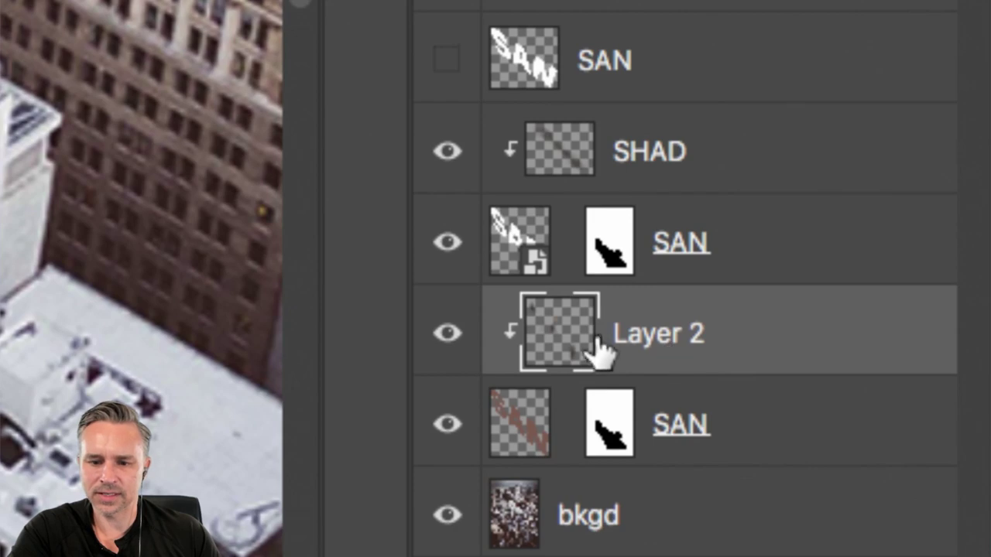
{"action": "mouse_move", "coordinate": [537, 395]}
{"action": "left_mouse_down"}
{"action": "mouse_move", "coordinate": [545, 411]}
{"action": "mouse_move", "coordinate": [562, 353]}
{"action": "mouse_move", "coordinate": [523, 420]}
{"action": "mouse_move", "coordinate": [530, 410]}
{"action": "left_mouse_up"}
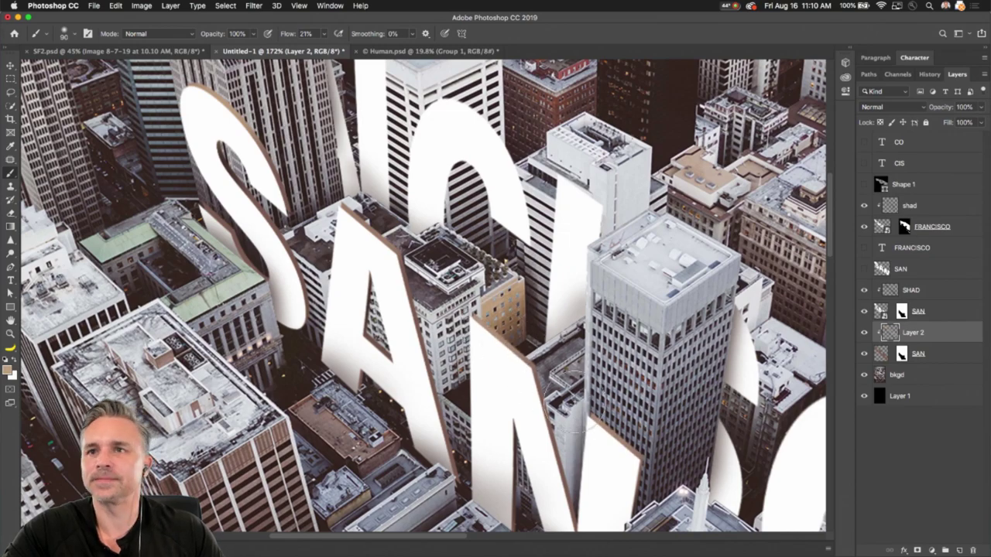
Duplicate the masked FRANCISCO layer and rasterize the lower copy
{"action": "scroll", "coordinate": [604, 418], "scroll_direction": "down", "scroll_amount": 4}
{"action": "scroll", "coordinate": [577, 390], "scroll_direction": "down", "scroll_amount": 3}
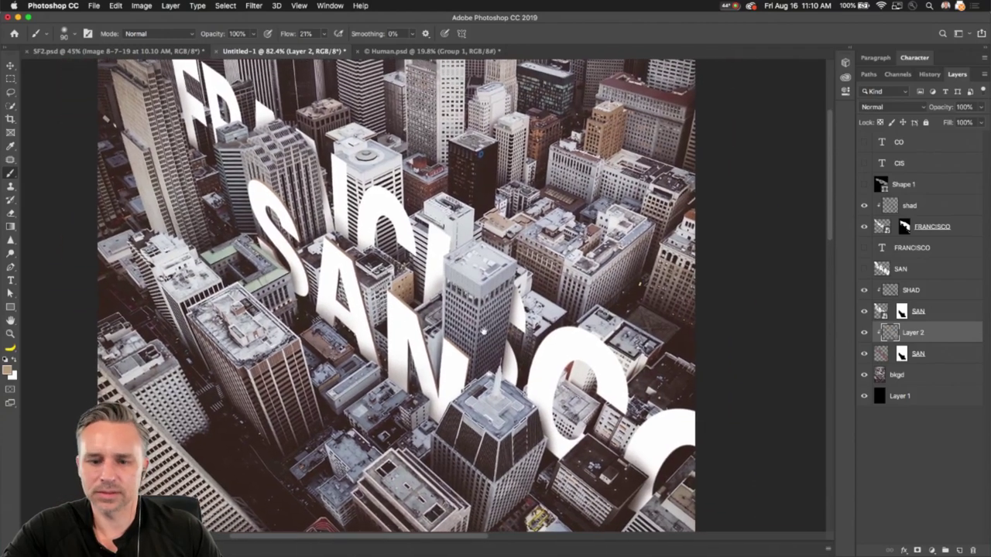
{"action": "scroll", "coordinate": [258, 180], "scroll_direction": "down", "scroll_amount": 3}
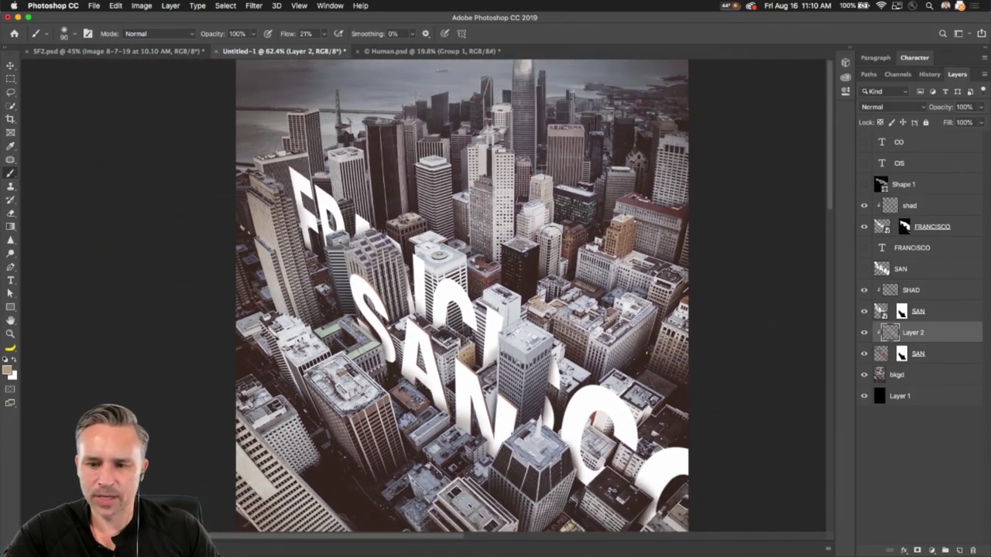
{"action": "left_click", "coordinate": [941, 227]}
{"action": "left_click_drag", "start_coordinate": [933, 551], "coordinate": [959, 549]}
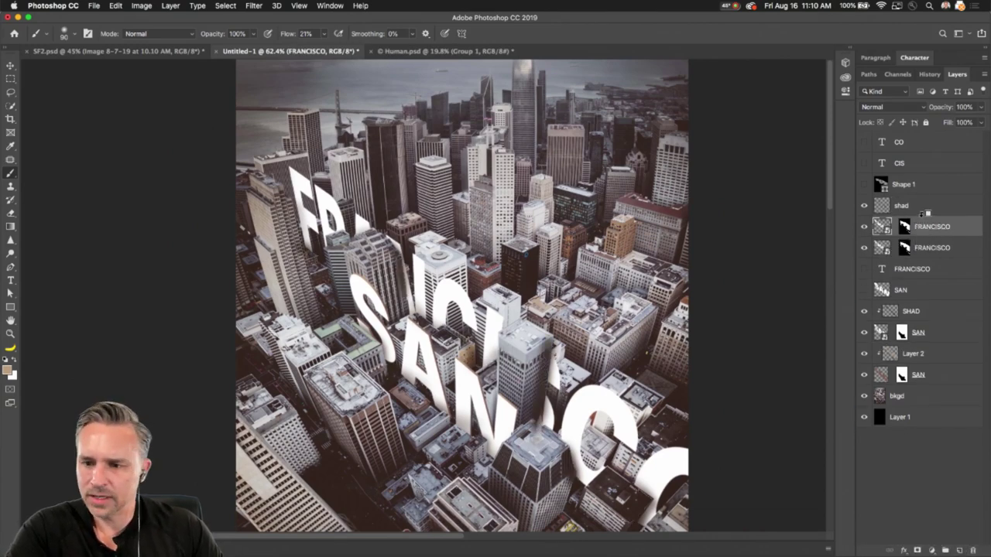
{"action": "right_click", "coordinate": [952, 248]}
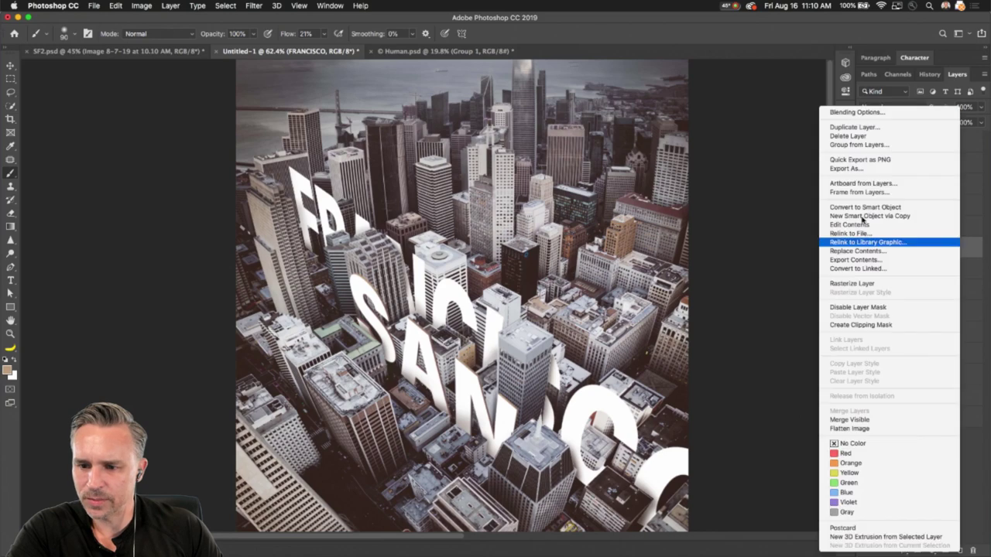
{"action": "left_click", "coordinate": [851, 283]}
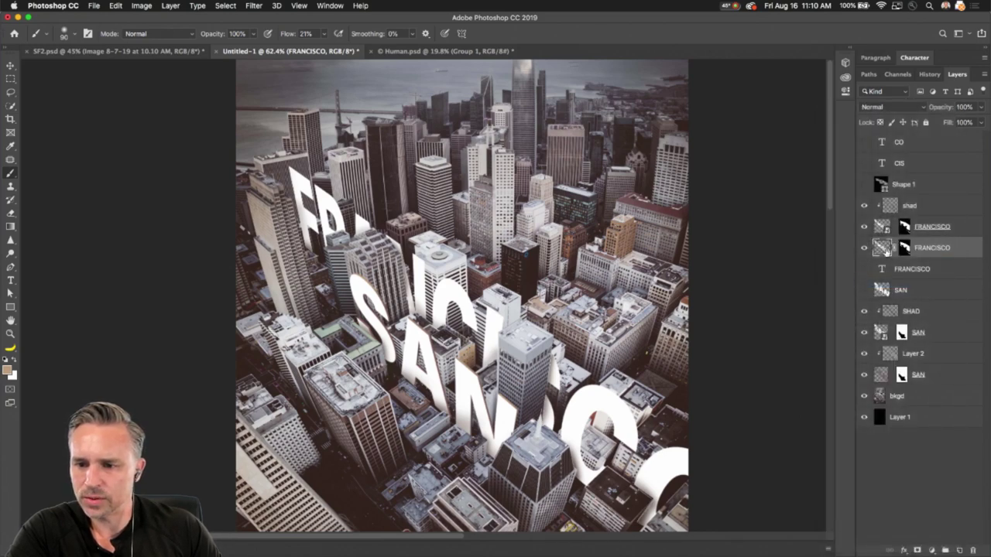
Darken the lower FRANCISCO copy with Hue/Saturation at lightness -69 and offset it slightly to the right behind the white lettering
{"action": "key", "text": "super+u"}
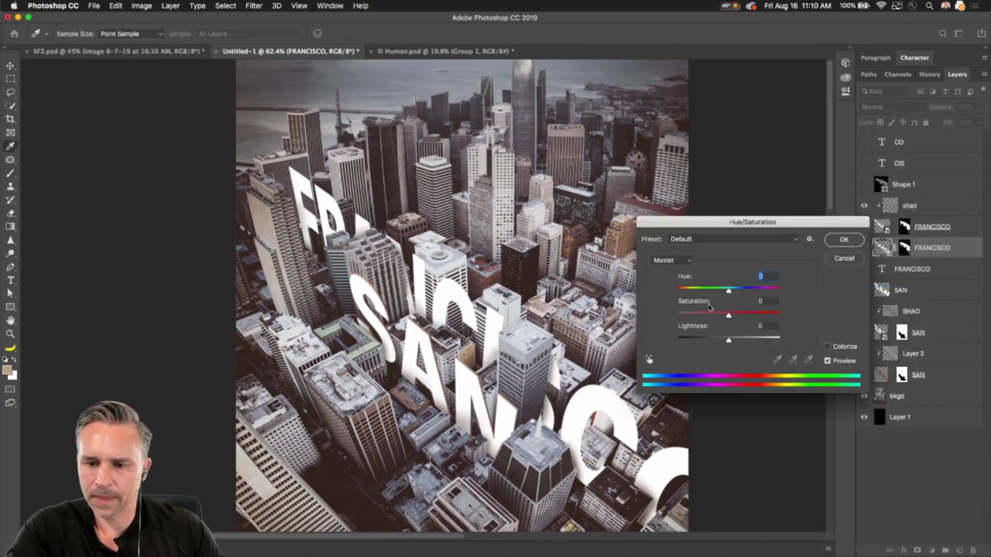
{"action": "left_click", "coordinate": [694, 339]}
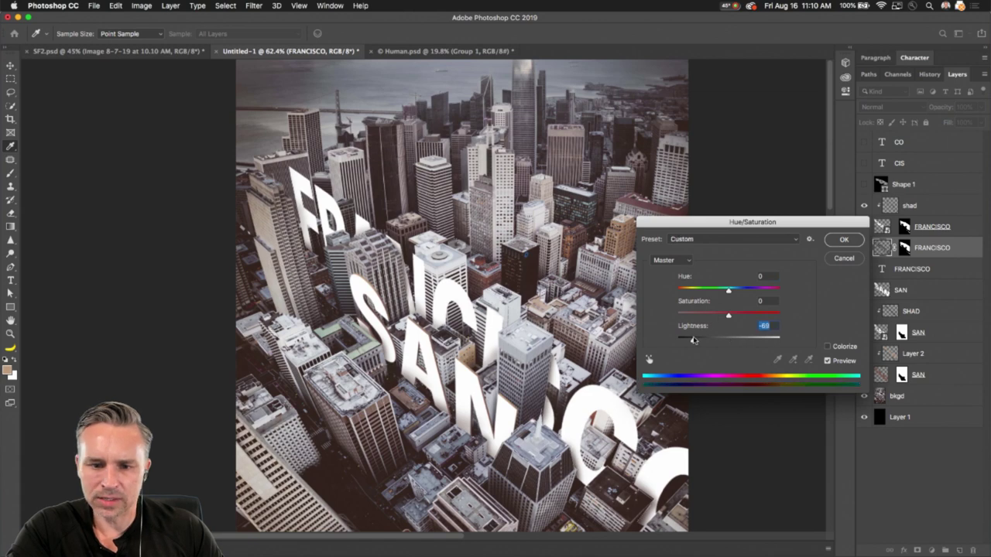
{"action": "left_click", "coordinate": [845, 242]}
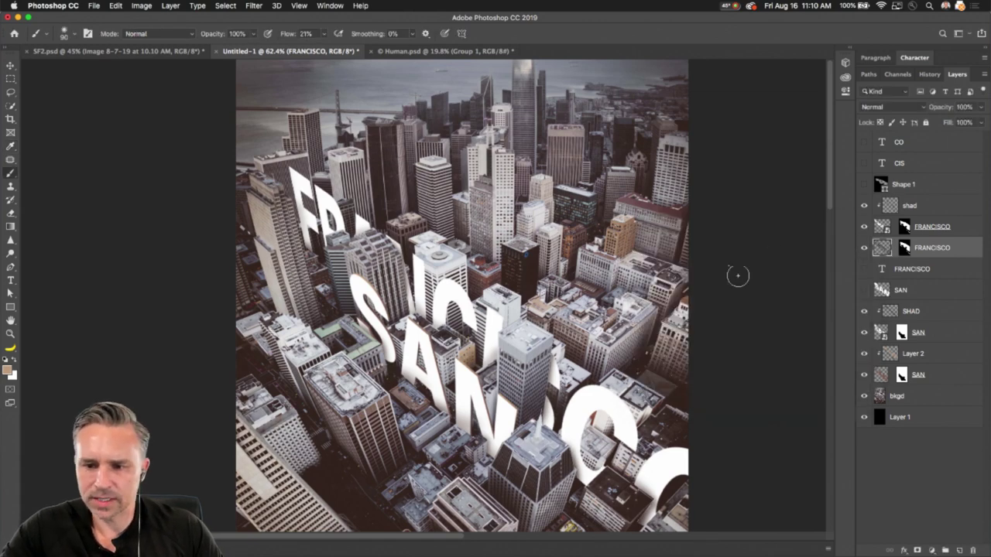
{"action": "left_click", "coordinate": [11, 66]}
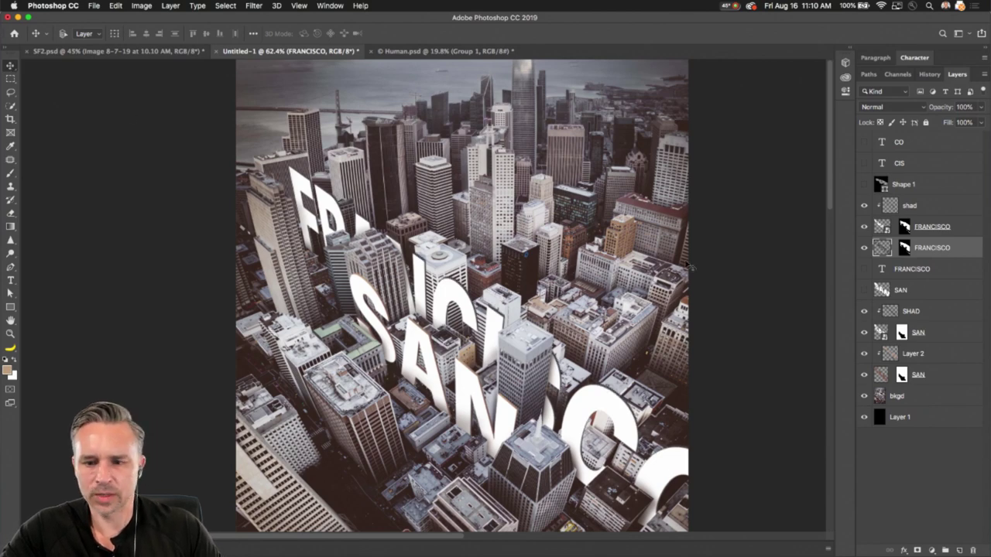
{"action": "key", "text": "u"}
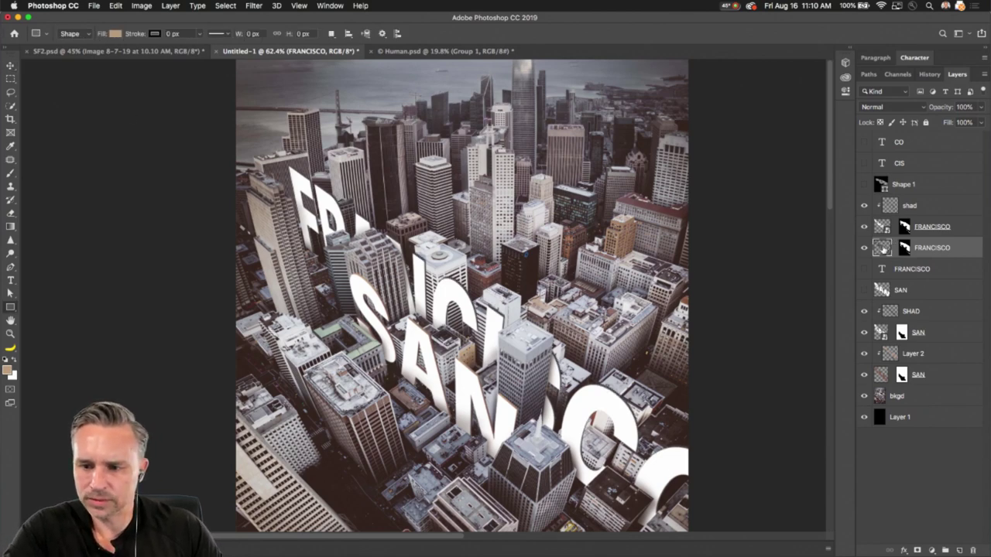
Colorize the lower FRANCISCO copy a muted brown with Hue/Saturation, using hue 32, saturation 17 and lightness +21
{"action": "key", "text": "super+u"}
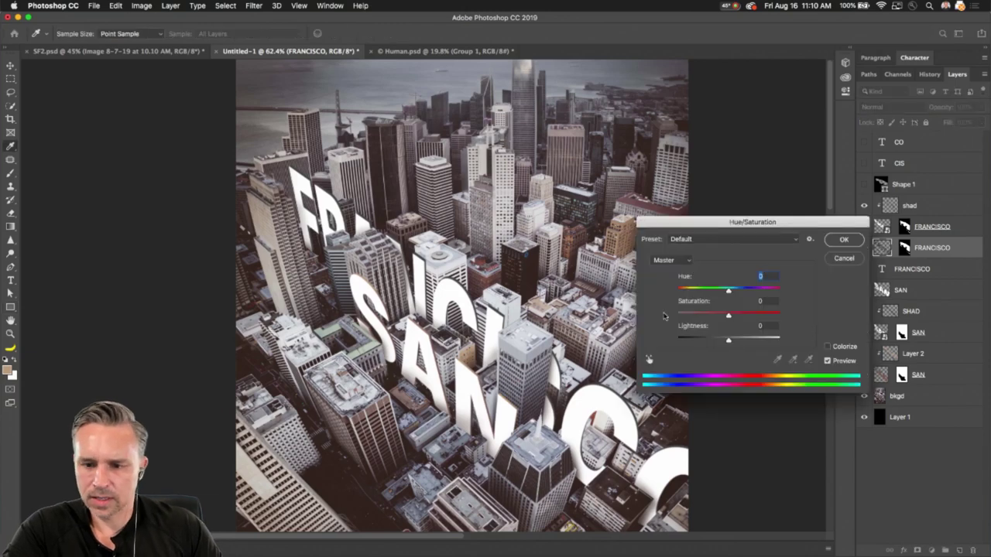
{"action": "left_click_drag", "start_coordinate": [709, 326], "coordinate": [749, 320]}
{"action": "left_click", "coordinate": [826, 347]}
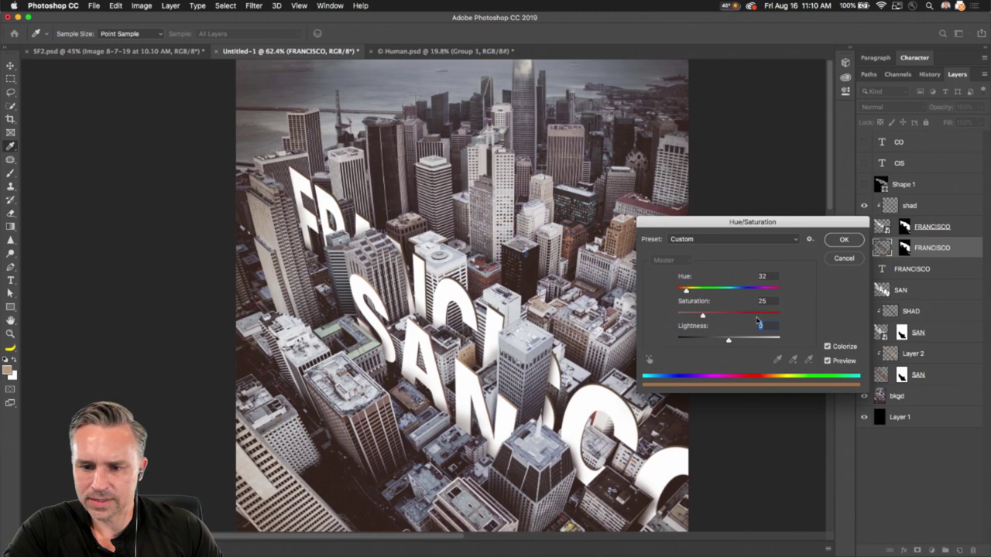
{"action": "left_click", "coordinate": [696, 316]}
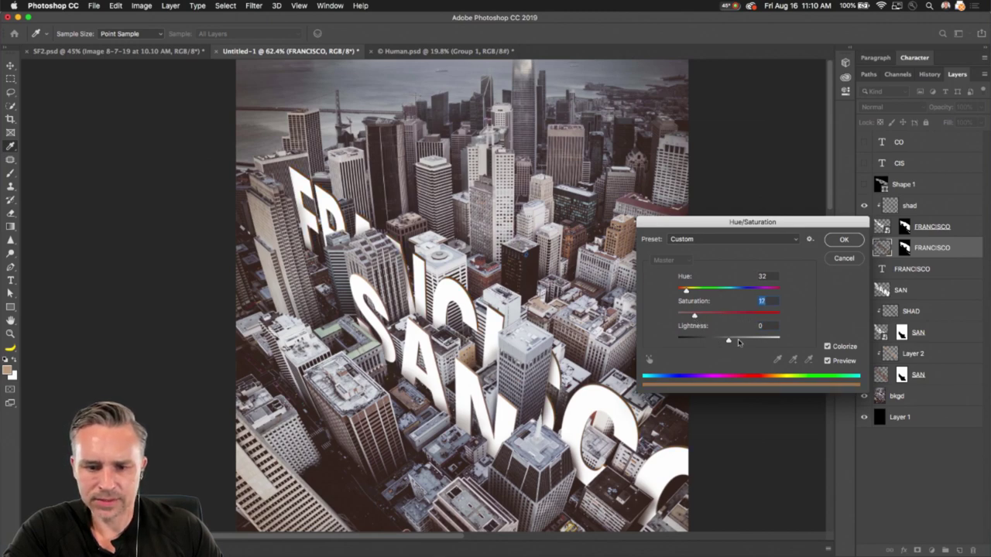
{"action": "left_click_drag", "start_coordinate": [738, 343], "coordinate": [743, 342]}
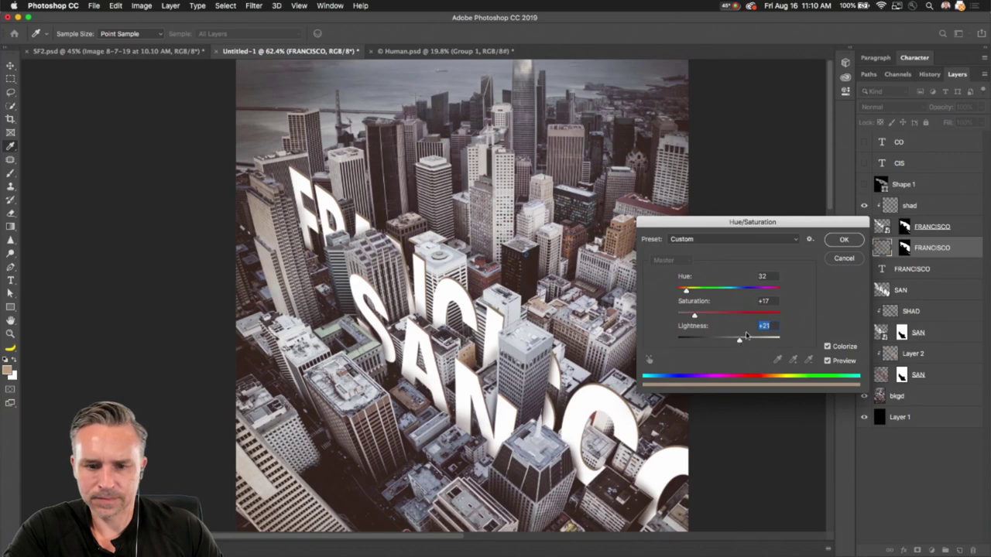
{"action": "left_click", "coordinate": [842, 242]}
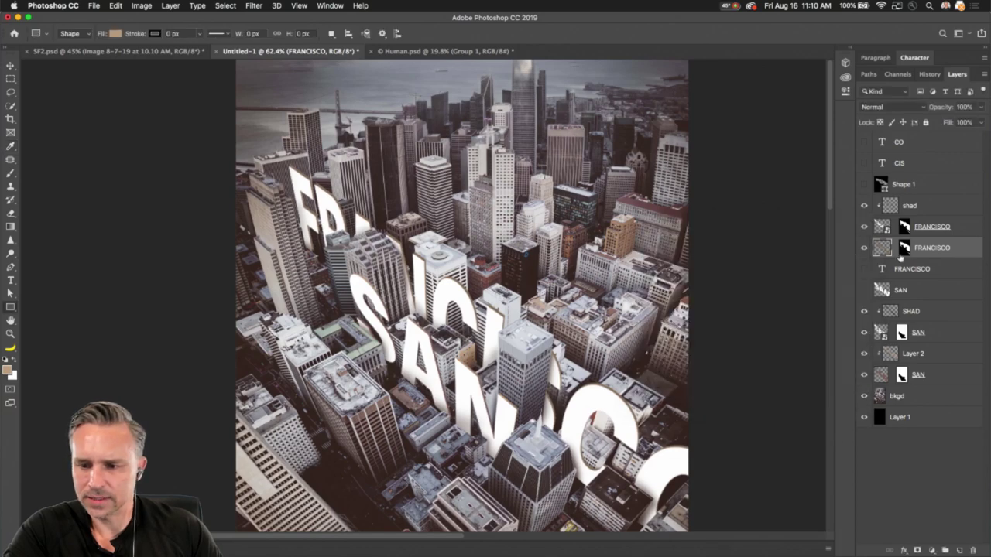
Add a new layer clipped to the lower FRANCISCO copy and paint tan along the letter edges with a 100 px brush at 21% flow
{"action": "left_click", "coordinate": [959, 551]}
{"action": "left_click", "coordinate": [896, 249], "text": "alt"}
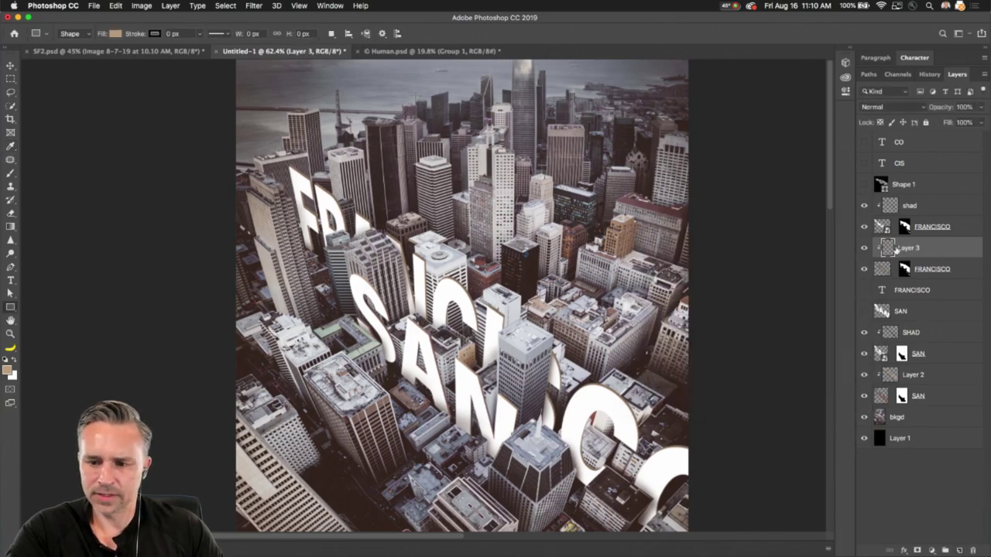
{"action": "key", "text": "v"}
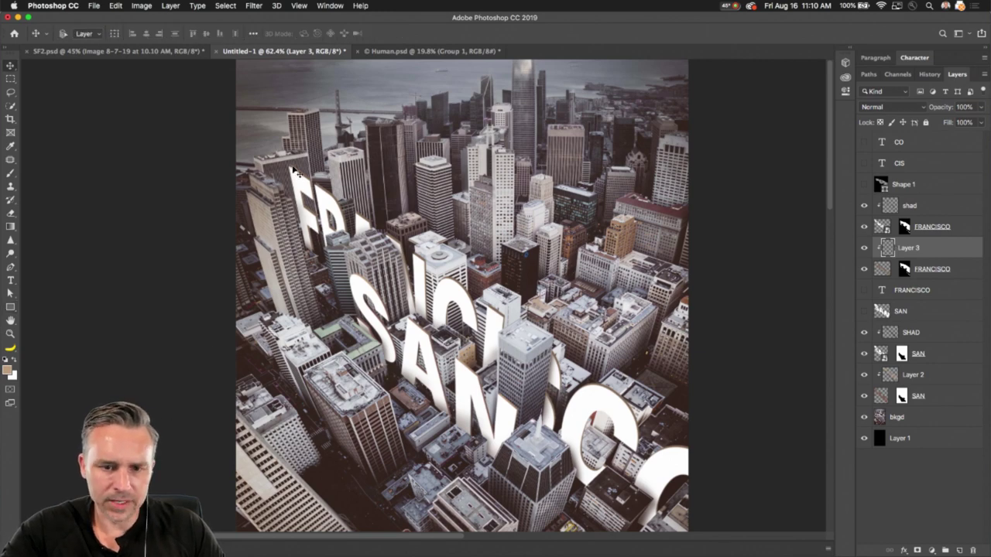
{"action": "key", "text": "b"}
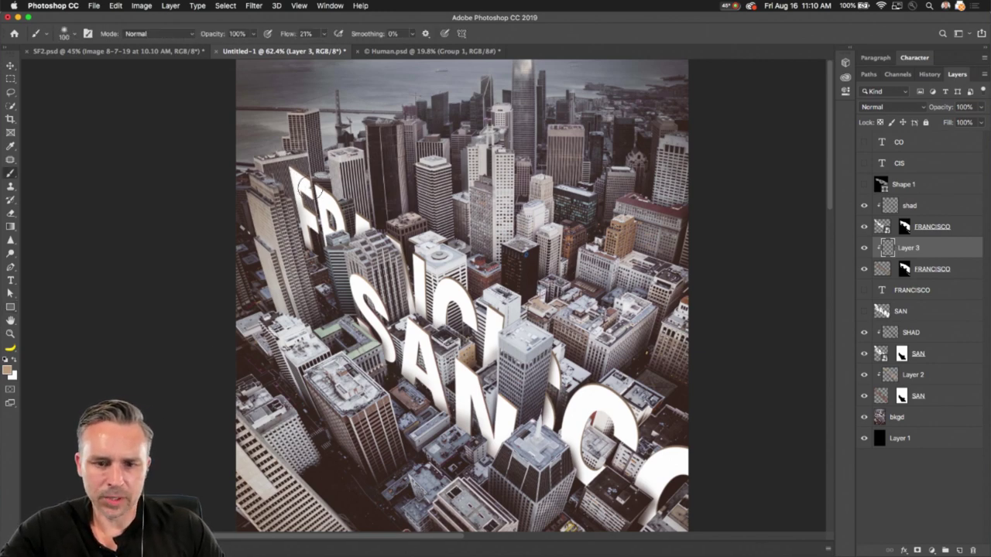
{"action": "left_click_drag", "start_coordinate": [308, 170], "coordinate": [373, 219]}
{"action": "mouse_move", "coordinate": [421, 255]}
{"action": "left_mouse_down"}
{"action": "mouse_move", "coordinate": [419, 246]}
{"action": "mouse_move", "coordinate": [493, 303]}
{"action": "left_mouse_up"}
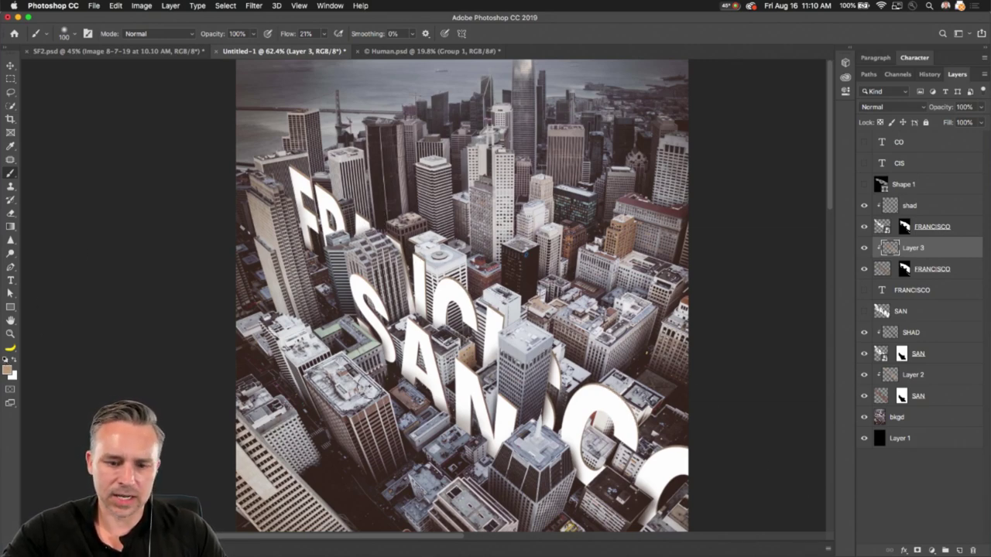
Sample dark tones from the photo's shadowed streets and shade the FRANCISCO edges on the clipped layer with the 100 px brush
{"action": "key", "text": "i"}
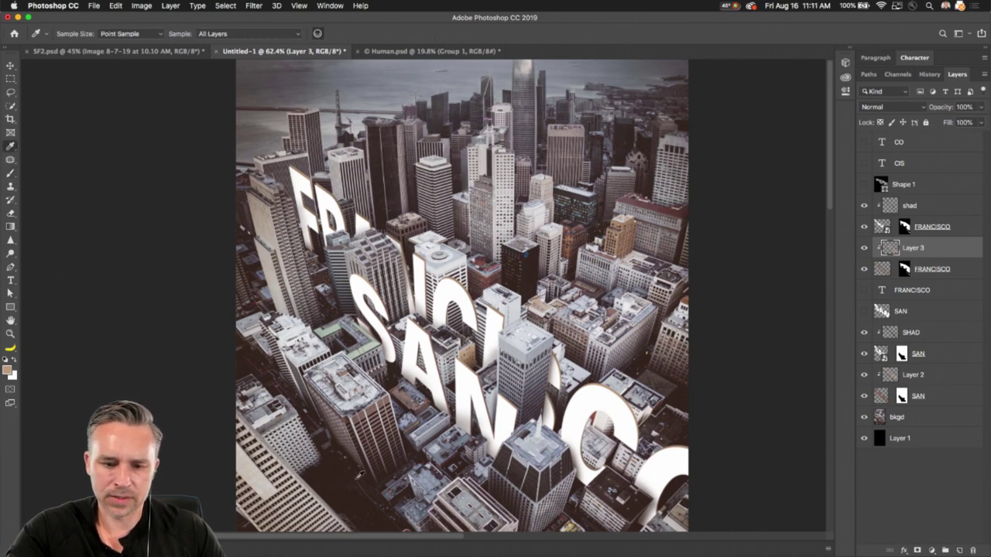
{"action": "left_click", "coordinate": [346, 481]}
{"action": "key", "text": "b"}
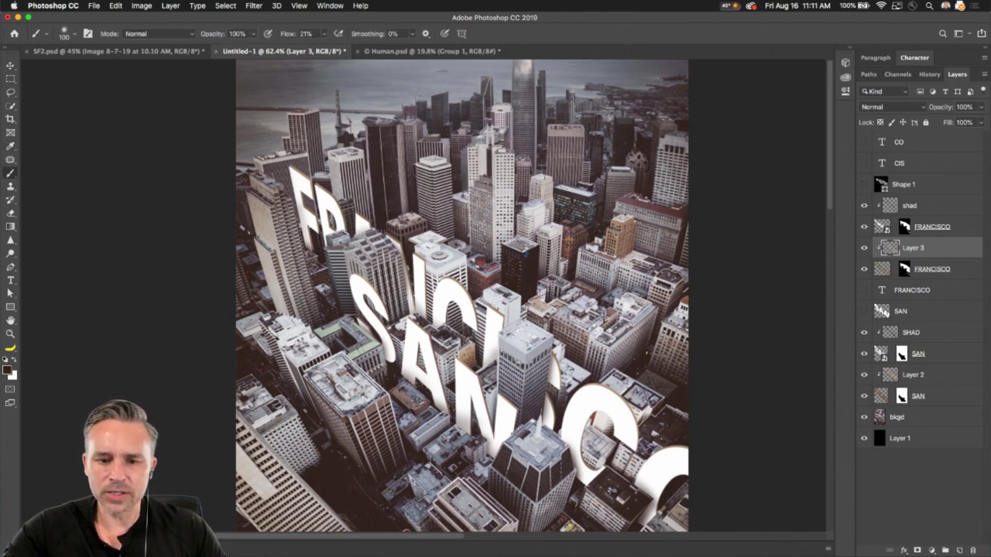
{"action": "left_click", "coordinate": [594, 463], "text": "alt"}
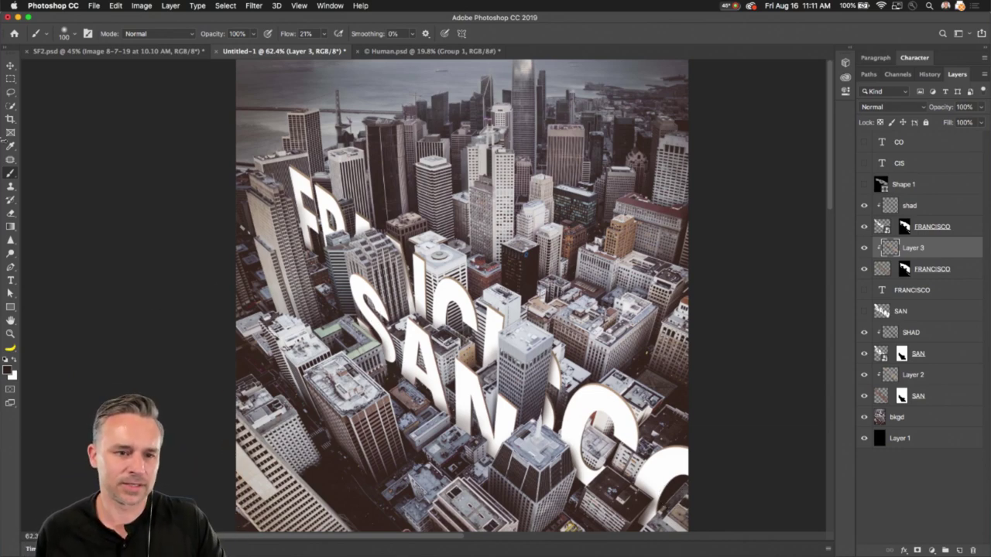
Touch up the painted shadows on the FRANCISCO letters on the shad layer with a 70 px brush at 21% flow
{"action": "left_click", "coordinate": [10, 93]}
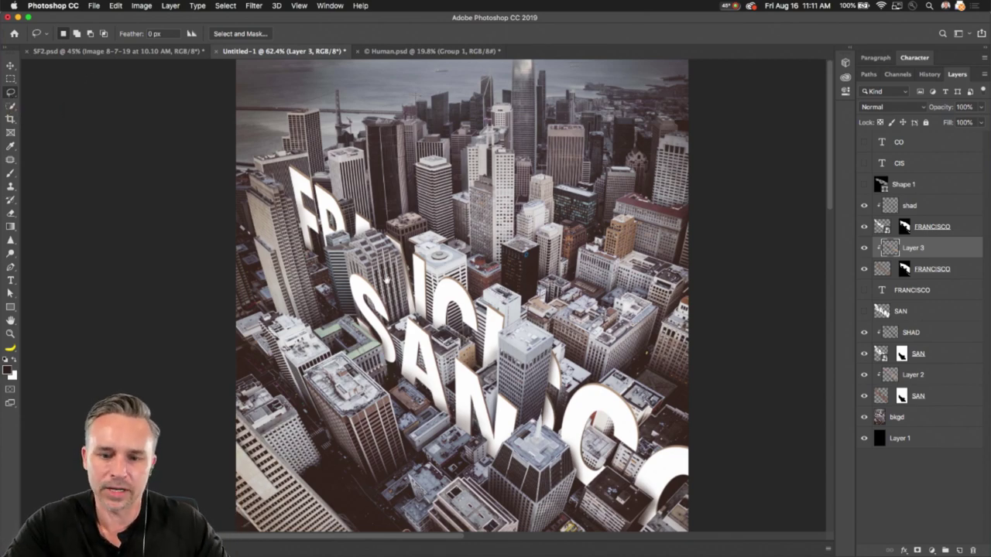
{"action": "left_click_drag", "start_coordinate": [431, 326], "coordinate": [433, 249]}
{"action": "scroll", "coordinate": [422, 265], "scroll_direction": "up", "scroll_amount": 4}
{"action": "left_click_drag", "start_coordinate": [393, 218], "coordinate": [422, 310]}
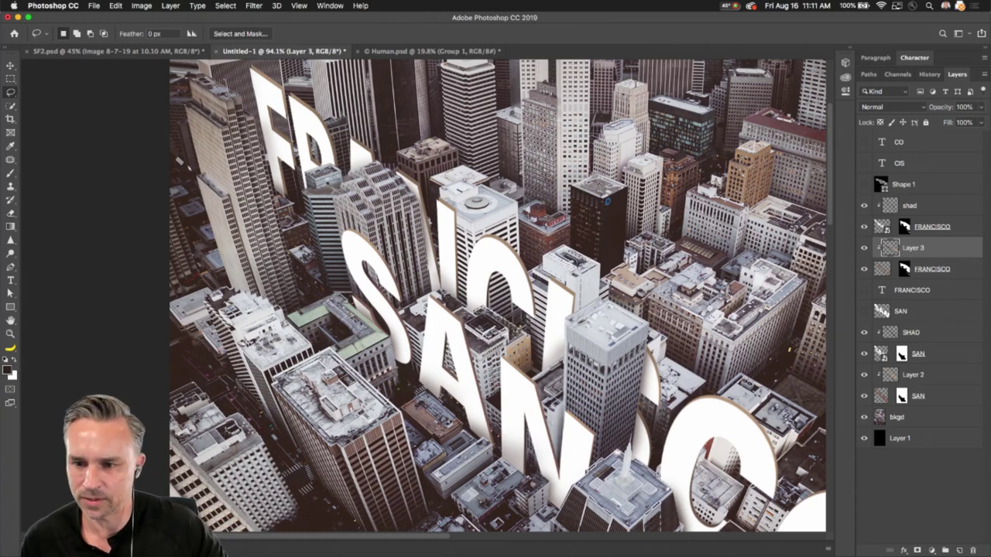
{"action": "left_click", "coordinate": [891, 205]}
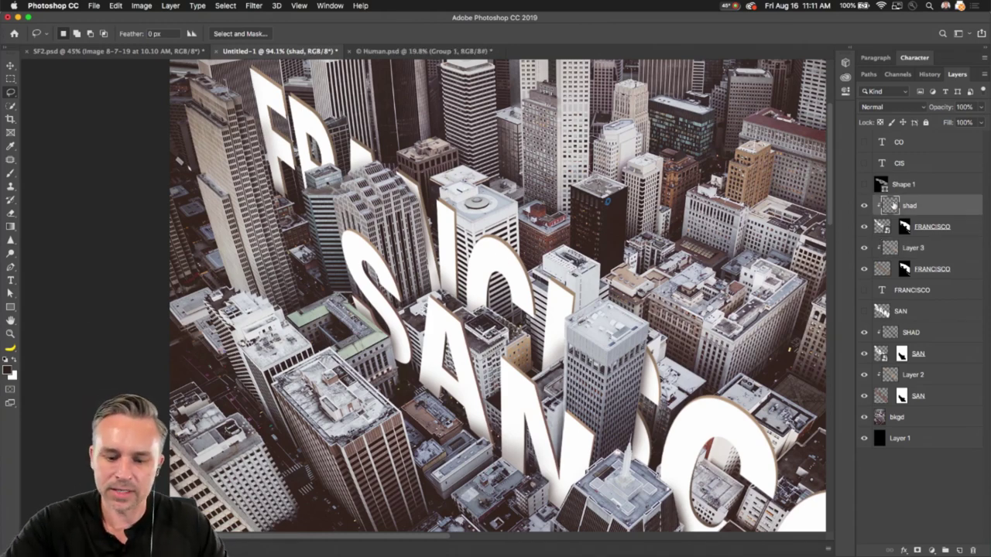
{"action": "key", "text": "b"}
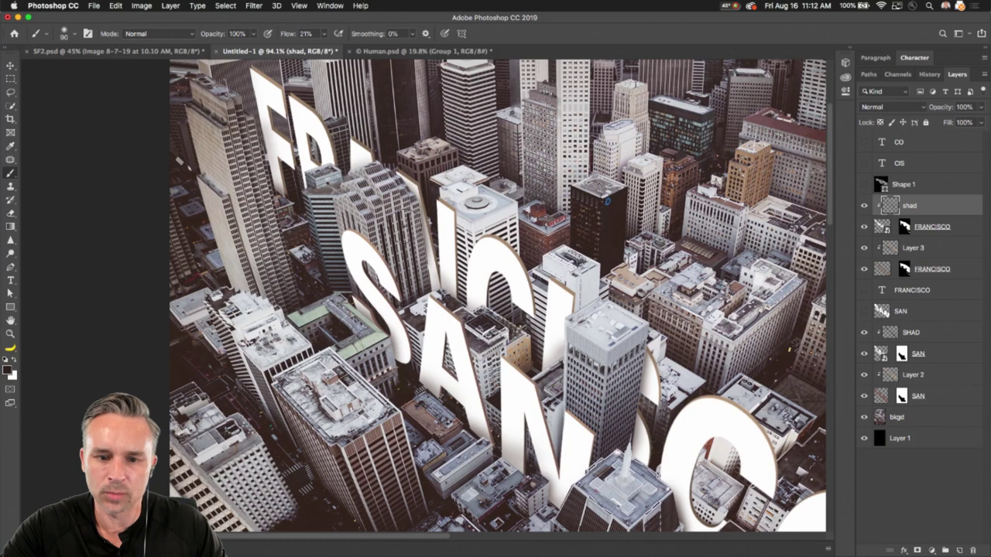
{"action": "key", "text": "bracketleft"}
{"action": "key", "text": "bracketleft"}
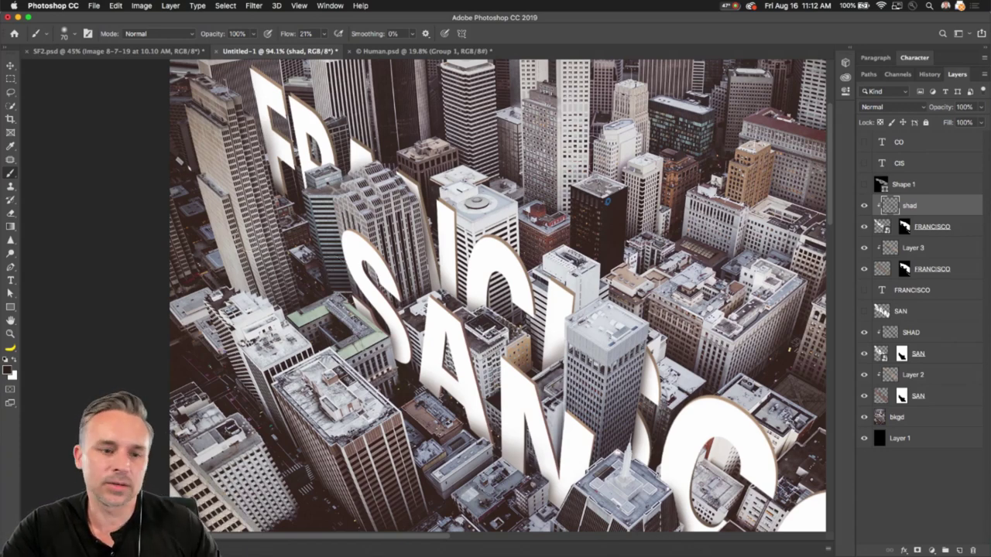
{"action": "left_click", "coordinate": [10, 91]}
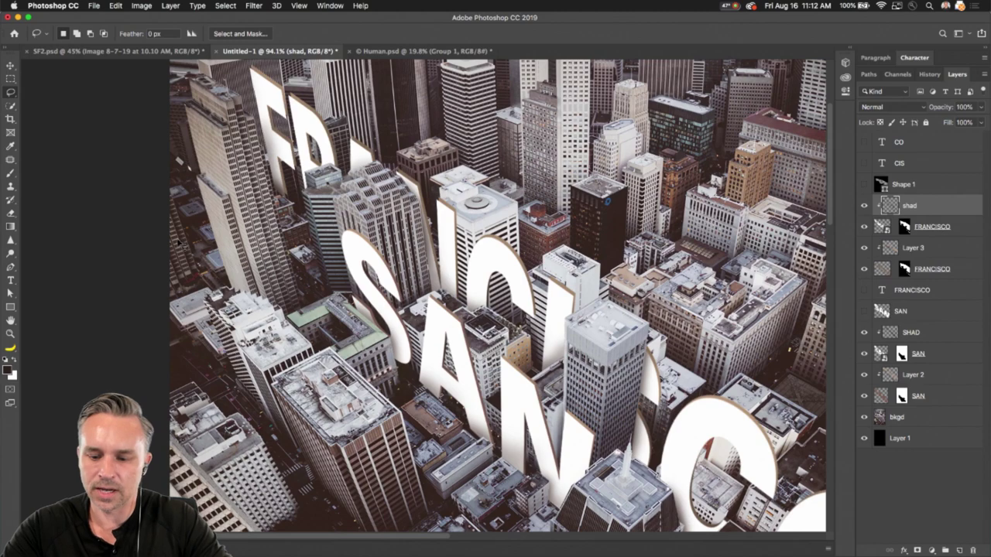
{"action": "key", "text": "super+minus"}
{"action": "key", "text": "super+minus"}
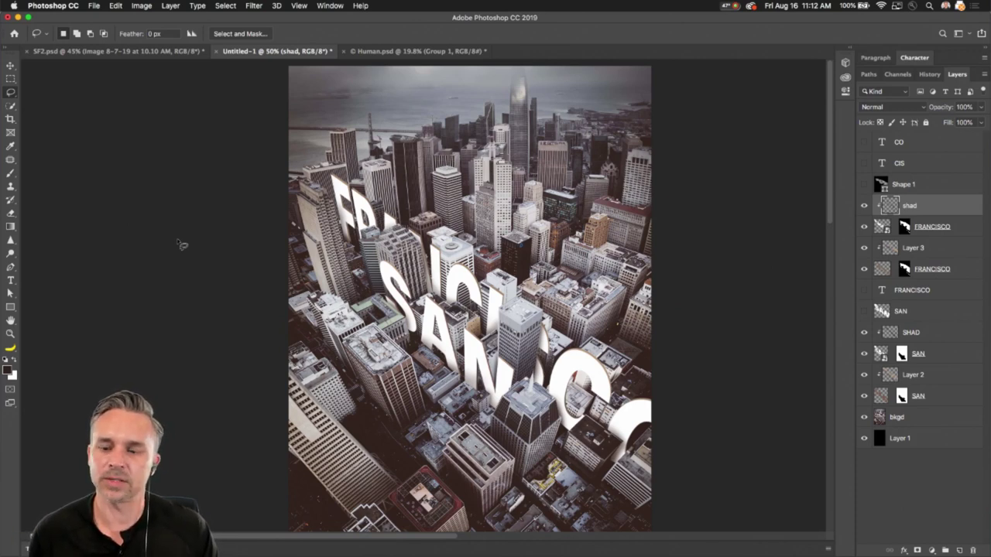
Add a new layer above shad and place the text SAN over the skyline in Acumin Variable Concept Black at 63.01 pt
{"action": "left_click", "coordinate": [959, 550]}
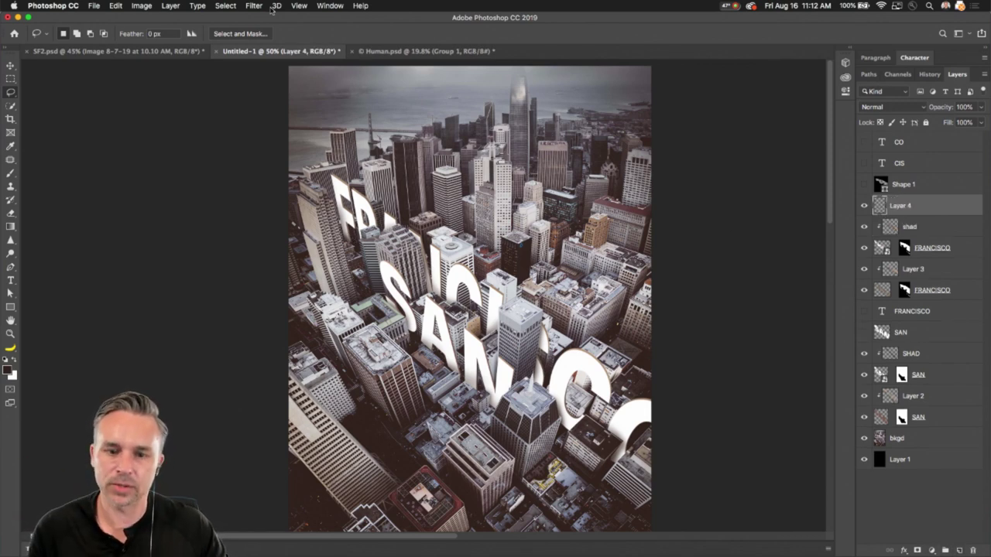
{"action": "left_click", "coordinate": [10, 280]}
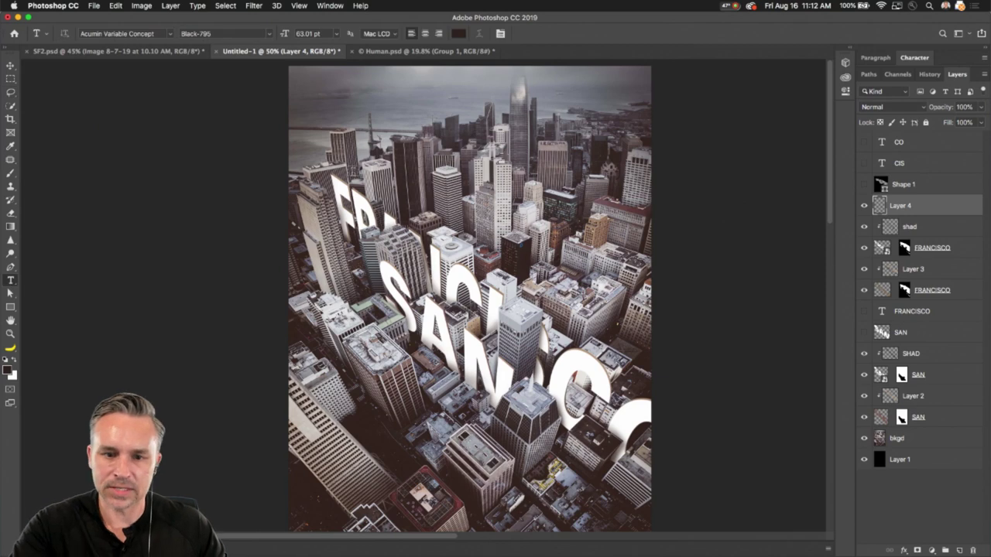
{"action": "left_click", "coordinate": [354, 167]}
{"action": "type", "text": "SAN"}
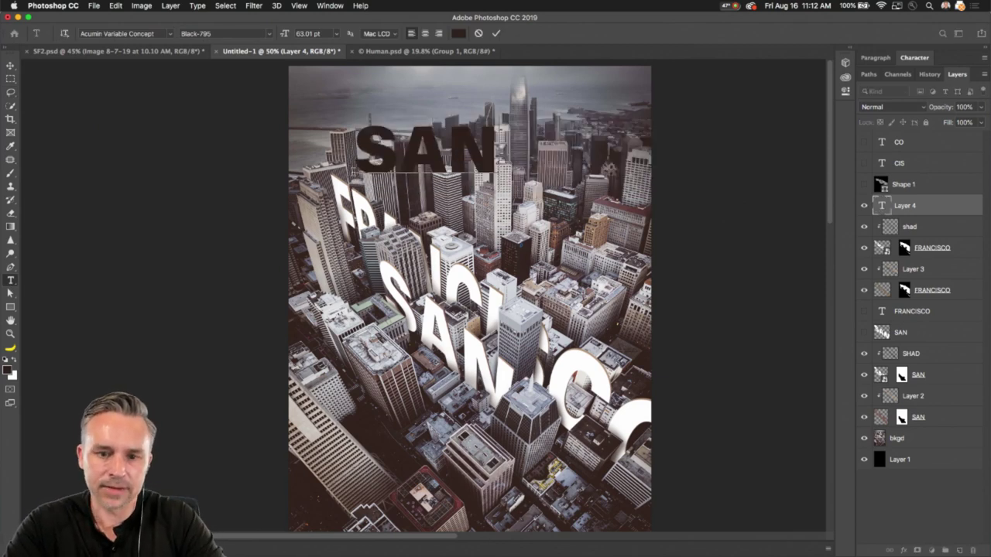
{"action": "left_click", "coordinate": [10, 78]}
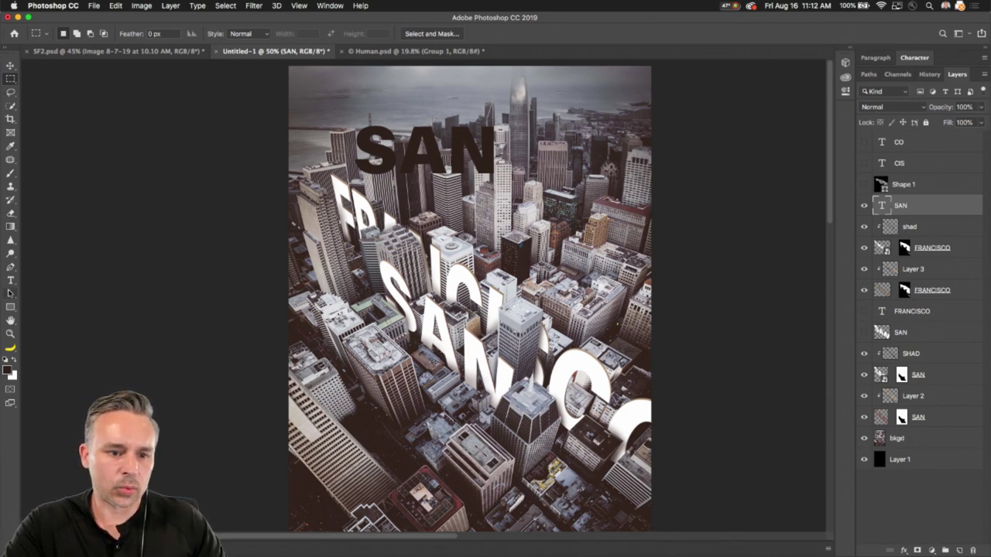
Change the new SAN text's color to white (ffffff)
{"action": "left_click", "coordinate": [10, 280]}
{"action": "left_click", "coordinate": [458, 33]}
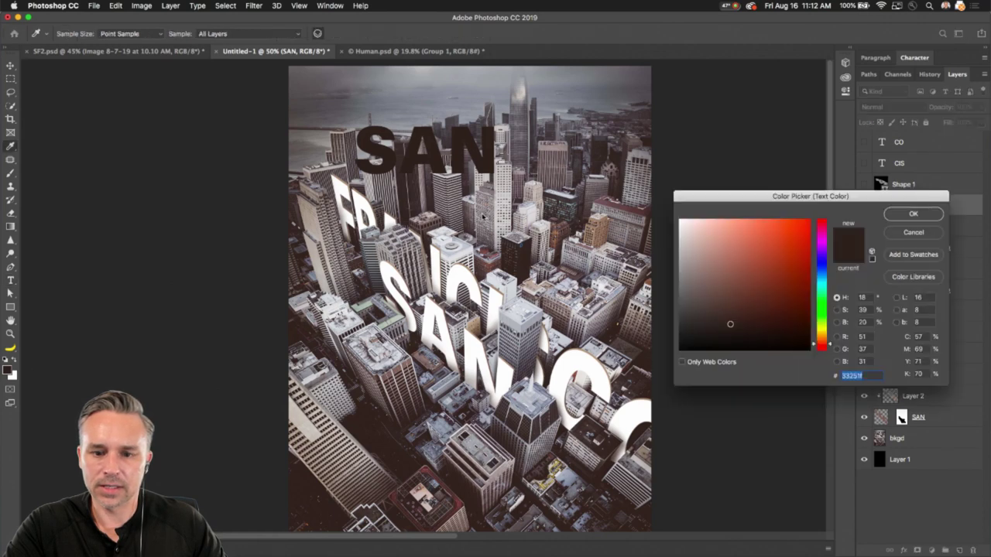
{"action": "left_click", "coordinate": [680, 222]}
{"action": "left_click", "coordinate": [910, 216]}
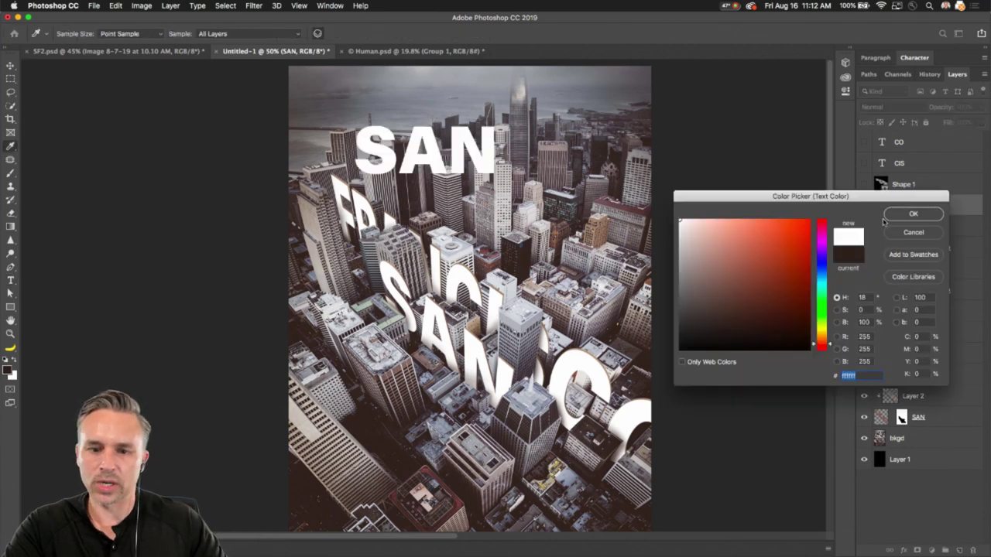
{"action": "left_click", "coordinate": [277, 6]}
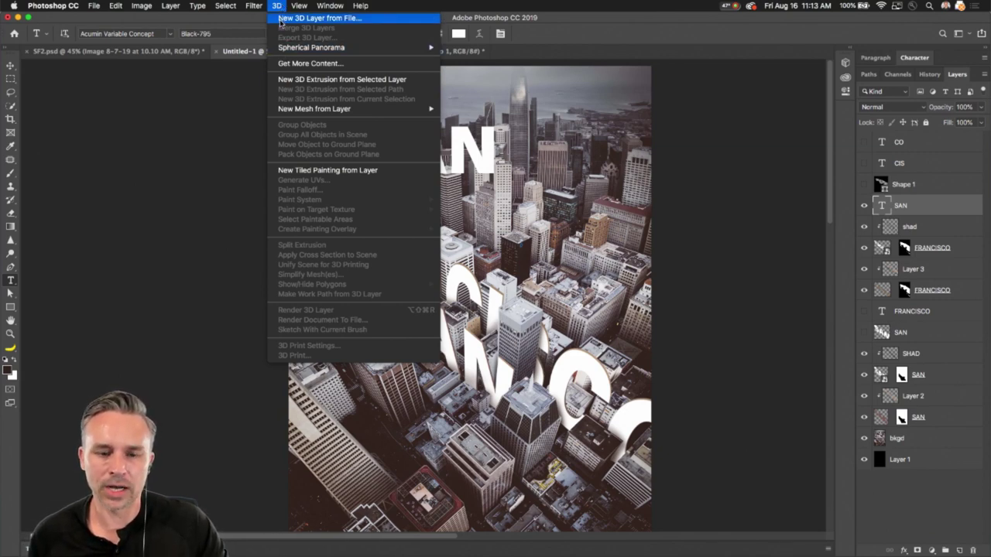
{"action": "left_click", "coordinate": [519, 9]}
{"action": "left_click", "coordinate": [271, 8]}
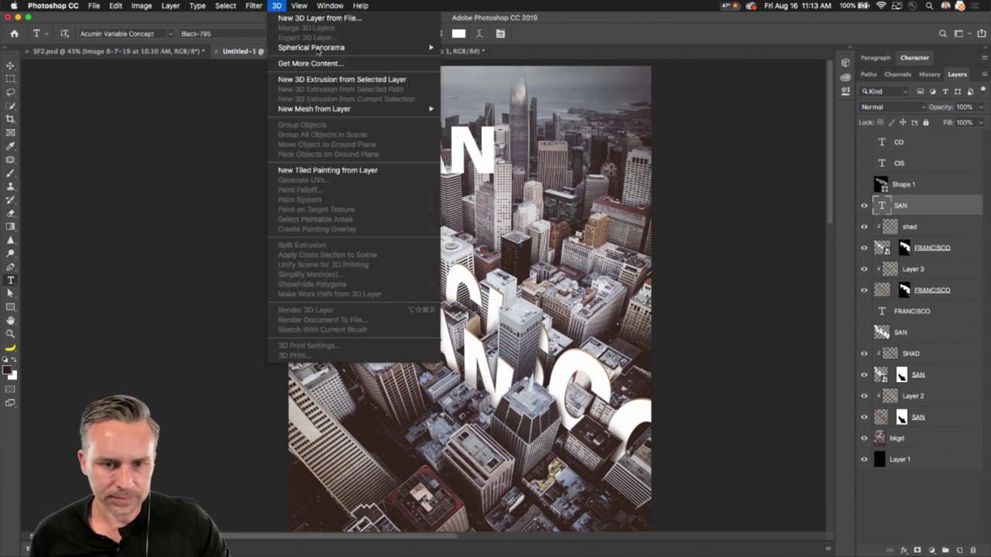
{"action": "mouse_move", "coordinate": [313, 112]}
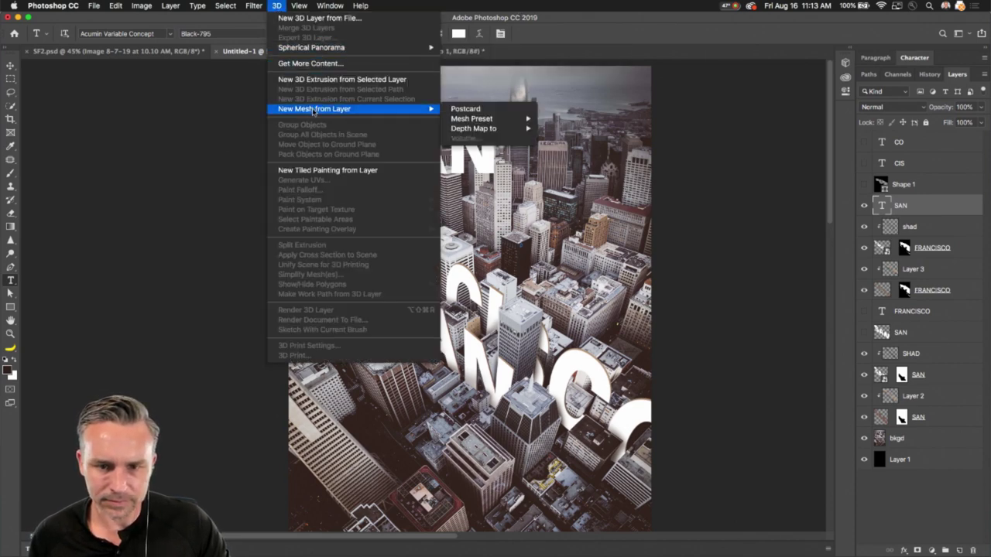
{"action": "left_click", "coordinate": [604, 37]}
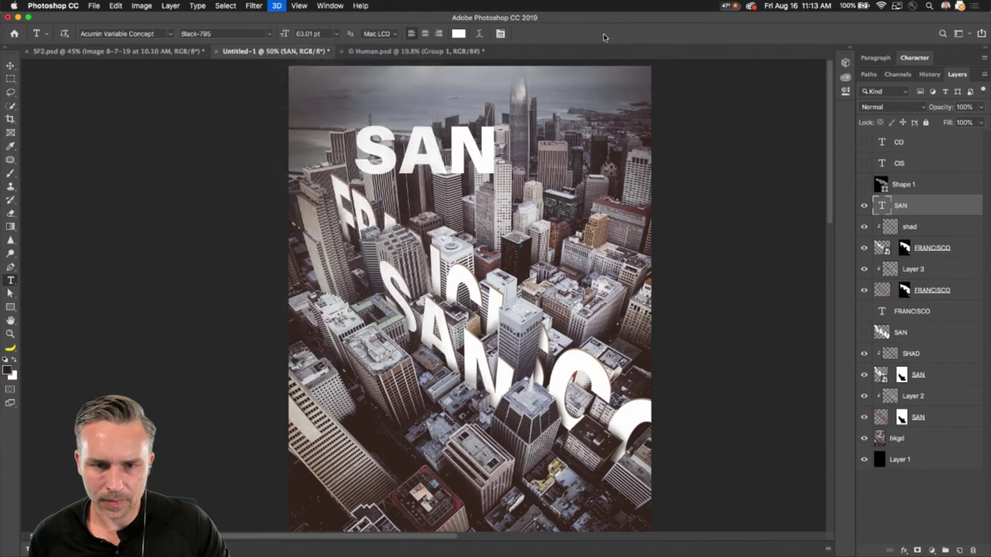
Create a 3D Extrusion from the selected white SAN text layer
{"action": "left_click", "coordinate": [849, 49]}
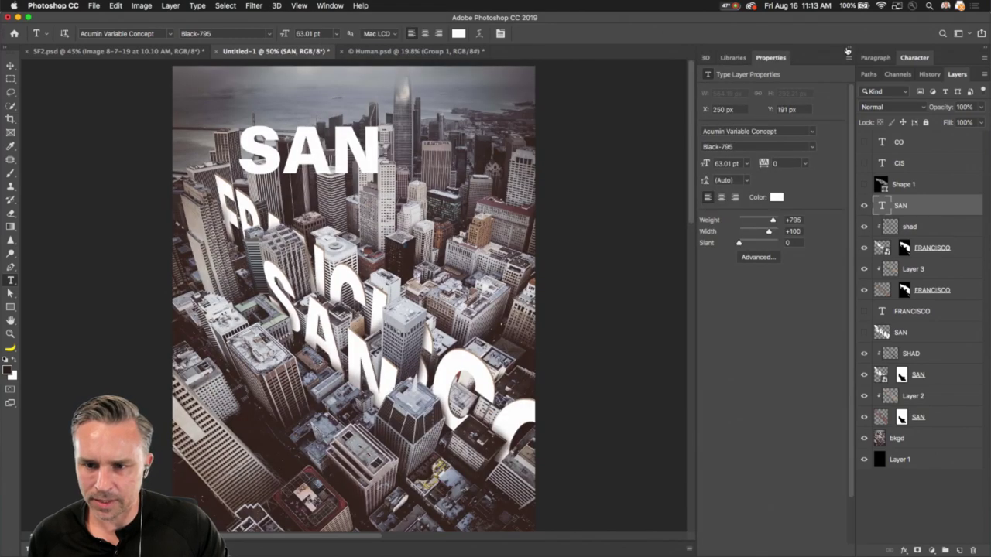
{"action": "left_click", "coordinate": [706, 59]}
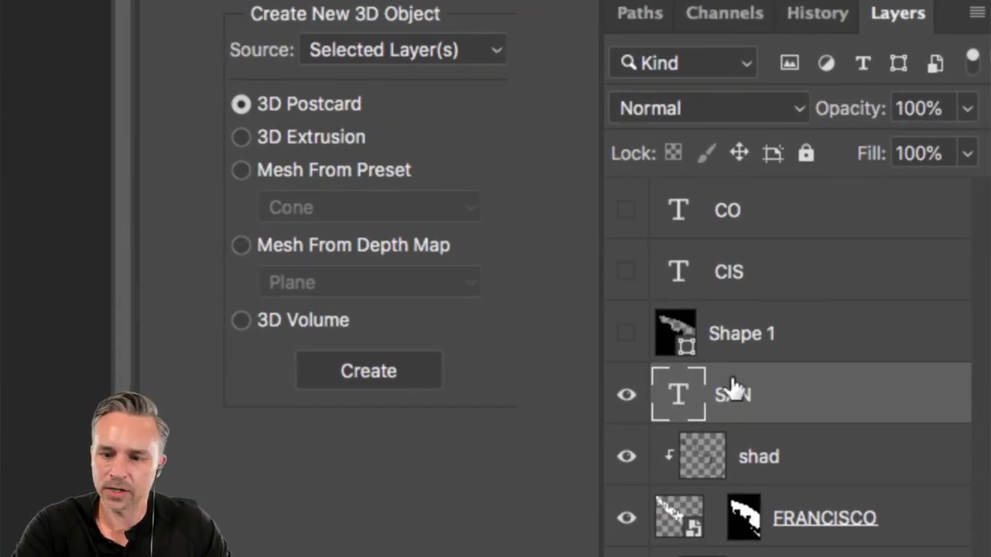
{"action": "left_click", "coordinate": [241, 138]}
{"action": "left_click", "coordinate": [355, 378]}
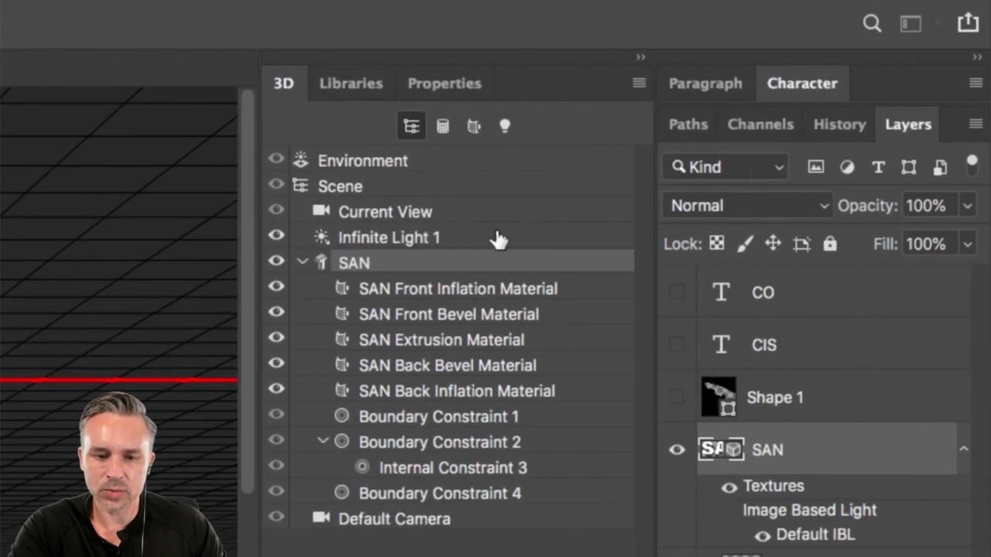
Collapse the SAN entry in the 3D scene list, select Current View, and dock its enlarged properties beside the Character settings
{"action": "left_click", "coordinate": [791, 121]}
{"action": "left_click", "coordinate": [302, 262]}
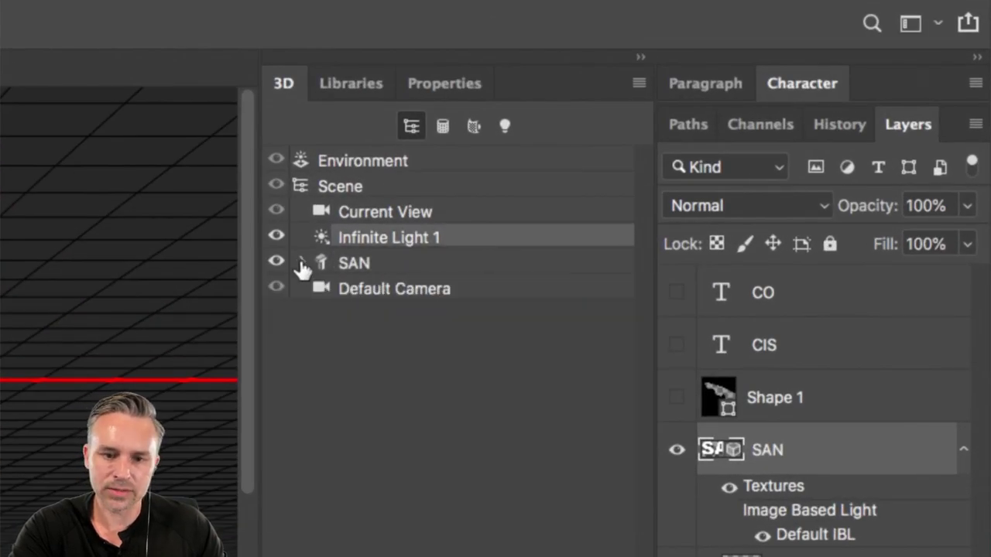
{"action": "left_click", "coordinate": [374, 190]}
{"action": "left_click", "coordinate": [379, 212]}
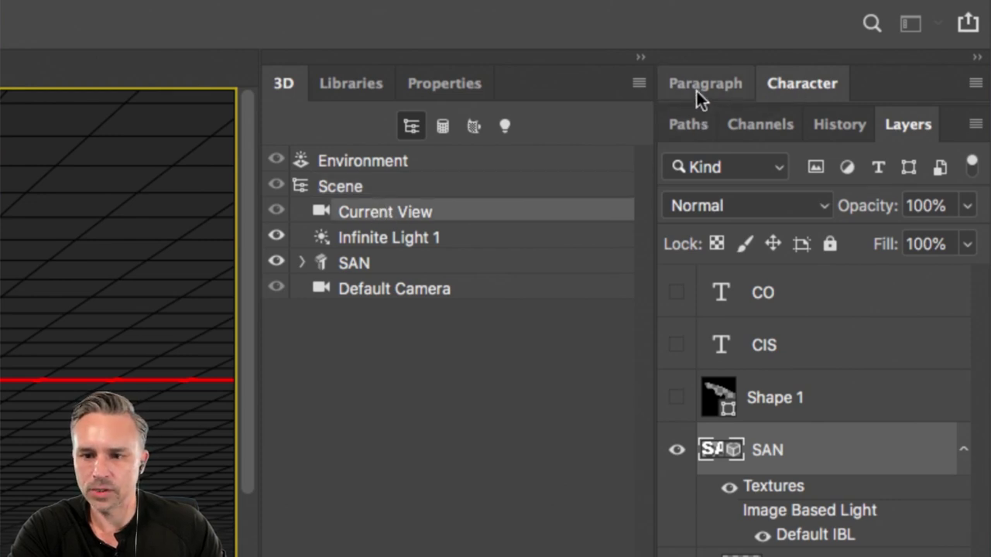
{"action": "left_click", "coordinate": [441, 90]}
{"action": "left_click_drag", "start_coordinate": [427, 85], "coordinate": [733, 75]}
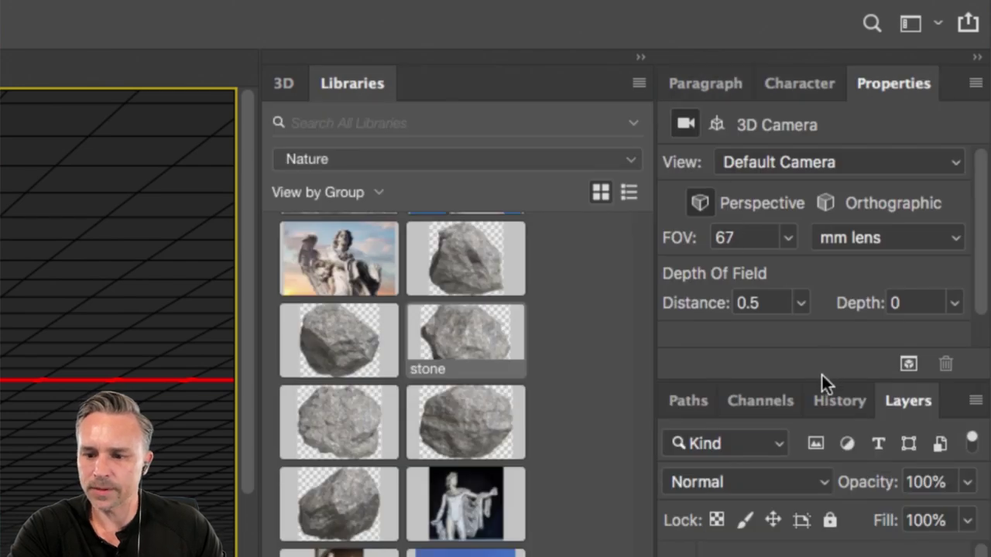
{"action": "left_click_drag", "start_coordinate": [822, 377], "coordinate": [825, 524]}
Switch the 3D scene's current camera view to Top
{"action": "left_click", "coordinate": [270, 90]}
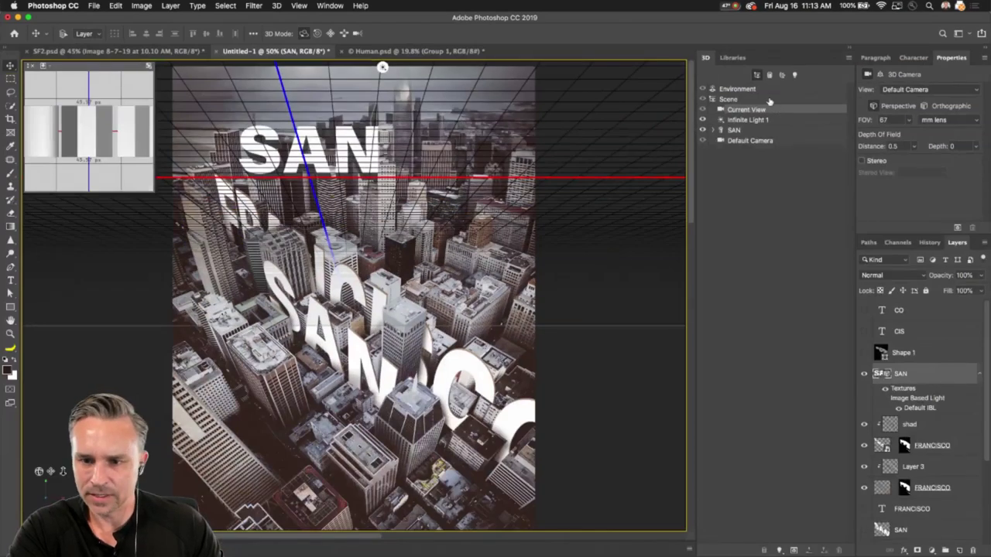
{"action": "left_click", "coordinate": [443, 187]}
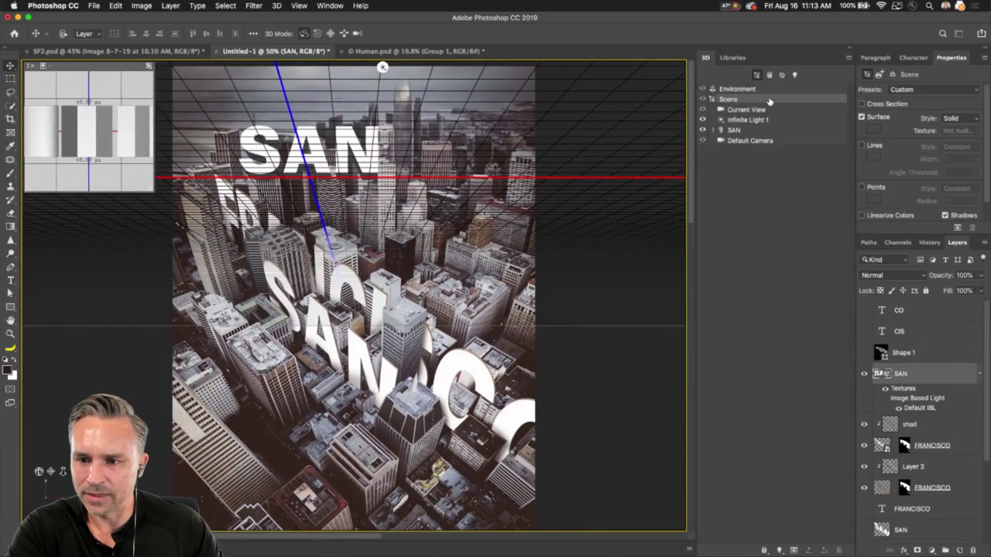
{"action": "left_click", "coordinate": [903, 96]}
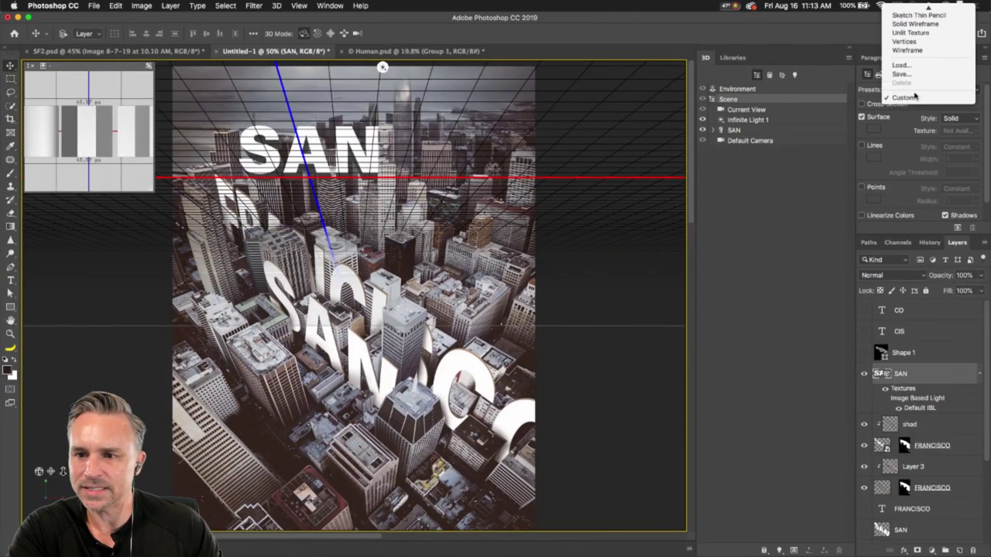
{"action": "left_click", "coordinate": [736, 109]}
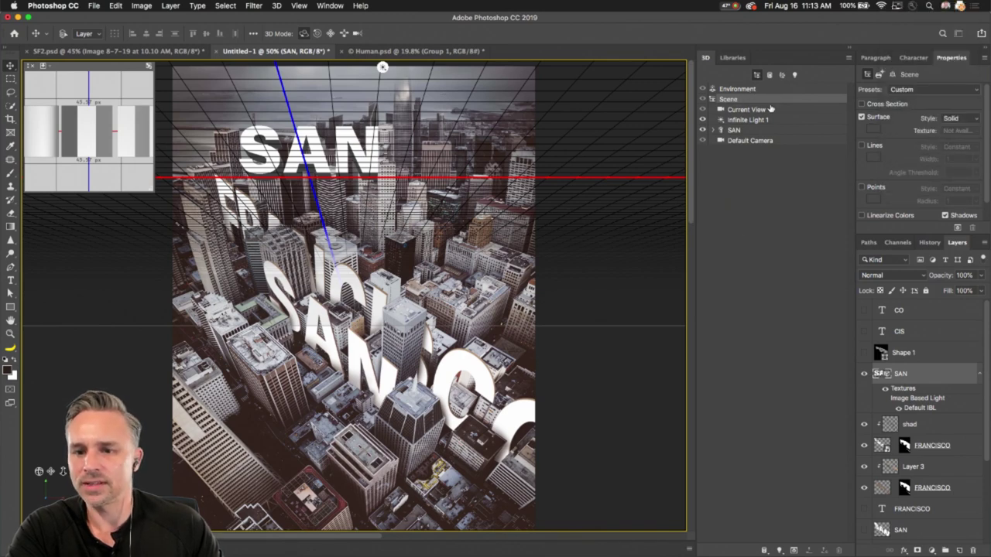
{"action": "left_click", "coordinate": [770, 109]}
{"action": "left_click", "coordinate": [927, 93]}
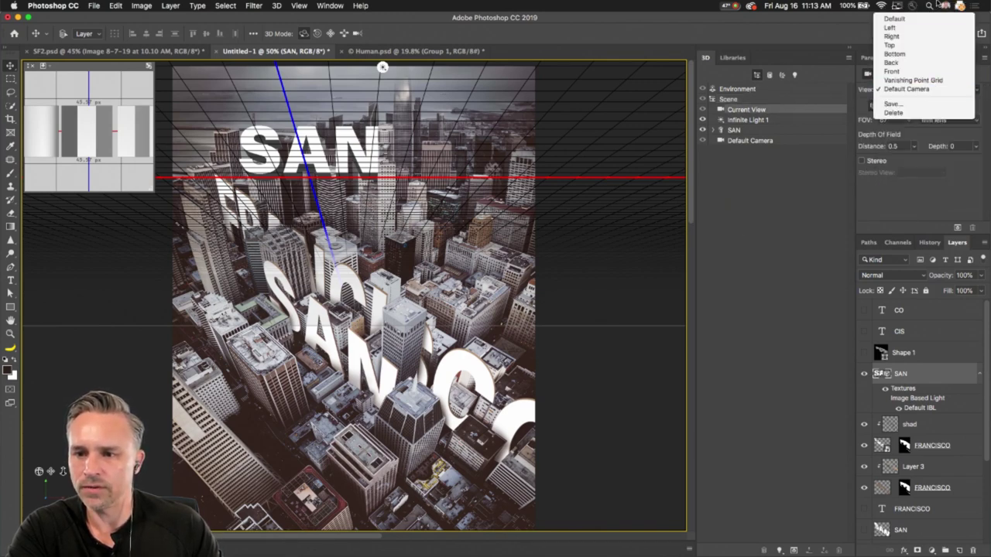
{"action": "left_click", "coordinate": [931, 46]}
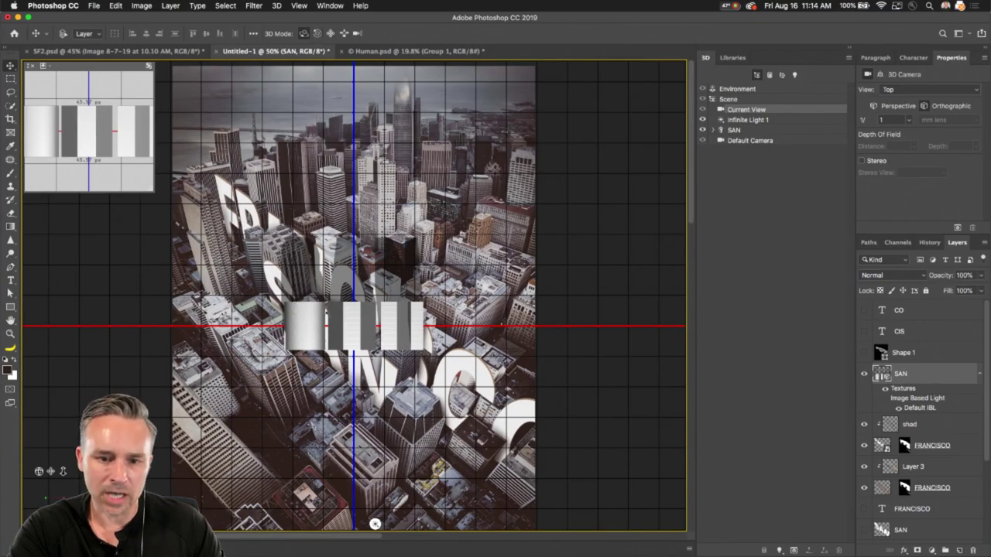
Orbit the camera to face the front of the 3D SAN, and switch it to Perspective with a 14 mm lens
{"action": "left_click_drag", "start_coordinate": [374, 524], "coordinate": [385, 67]}
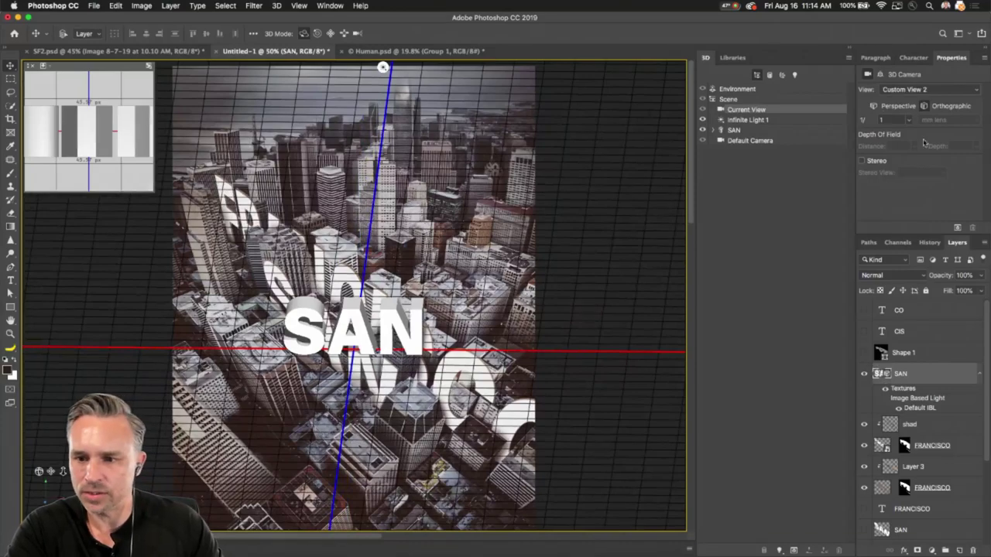
{"action": "left_click", "coordinate": [876, 107]}
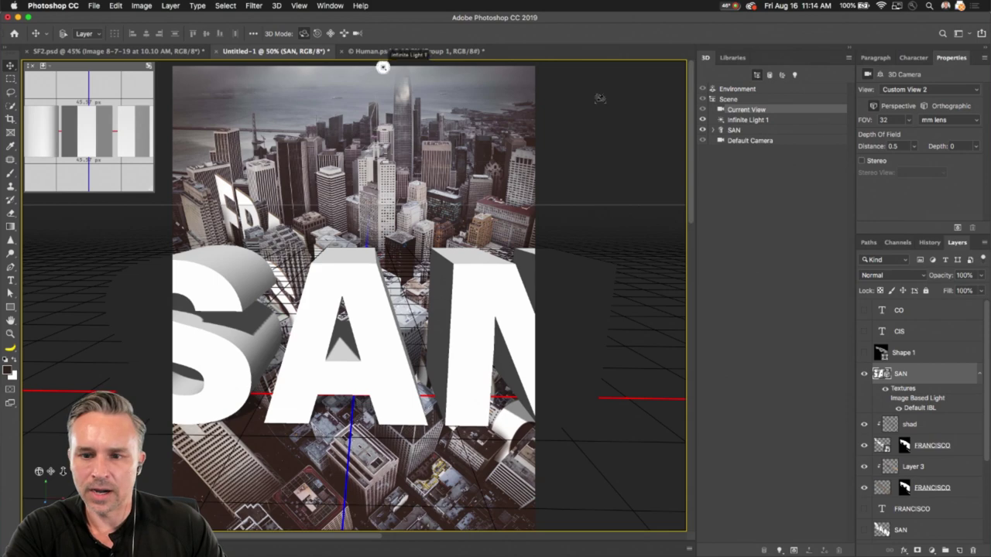
{"action": "left_click", "coordinate": [357, 34]}
{"action": "left_click_drag", "start_coordinate": [387, 305], "coordinate": [348, 435]}
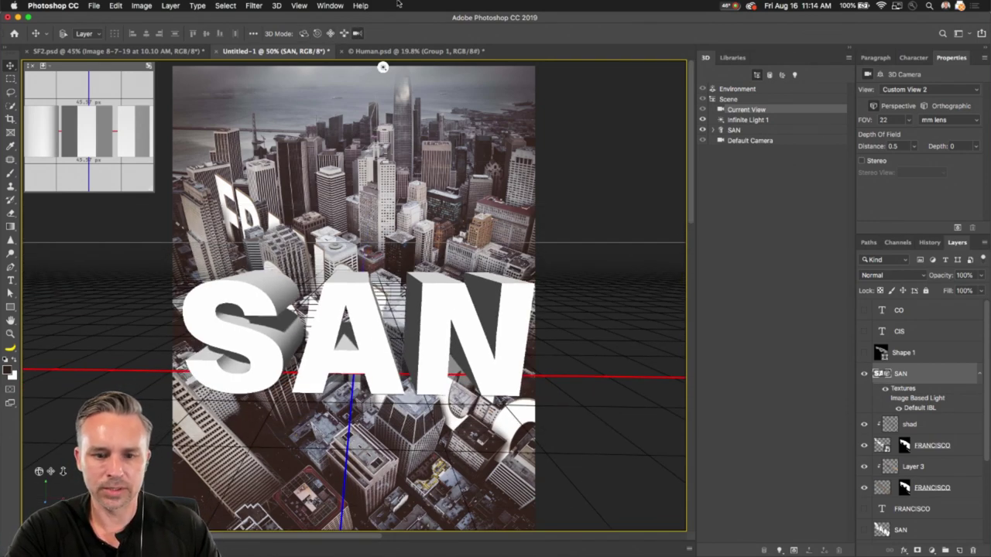
{"action": "left_click_drag", "start_coordinate": [383, 67], "coordinate": [331, 554]}
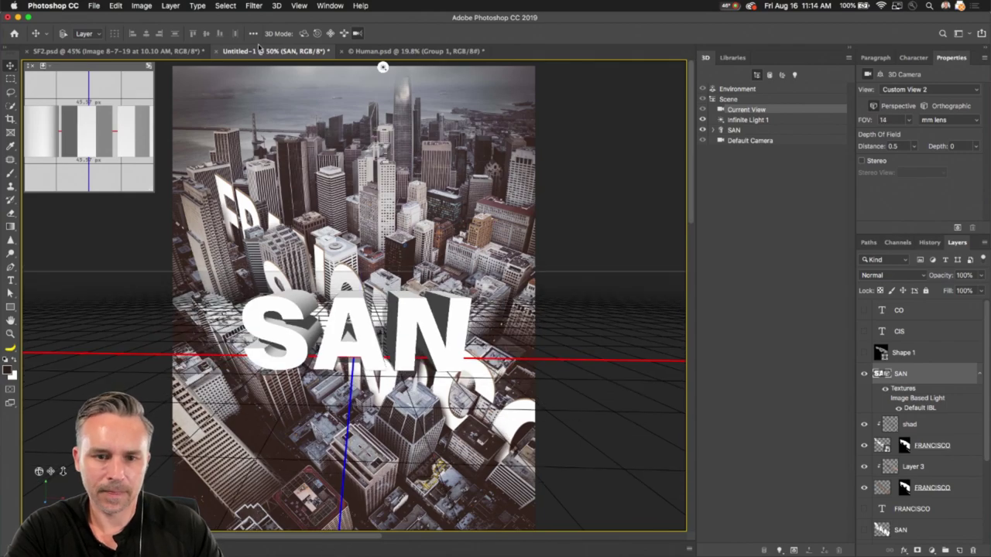
Orbit the 3D camera so SAN runs diagonally downward over the buildings, seen from above like the photo's existing lettering
{"action": "left_click", "coordinate": [302, 33]}
{"action": "left_click_drag", "start_coordinate": [396, 272], "coordinate": [29, 471]}
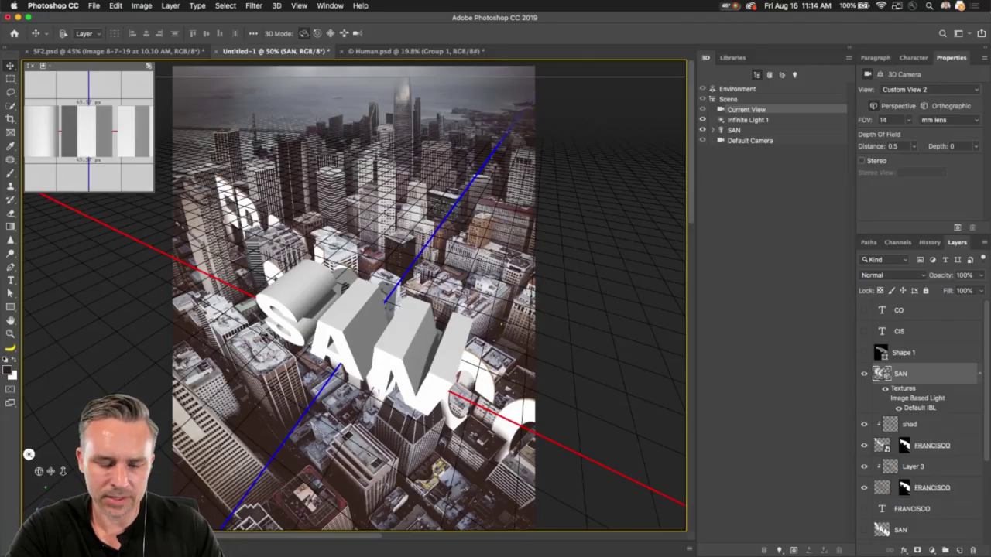
{"action": "left_click_drag", "start_coordinate": [29, 455], "coordinate": [28, 374]}
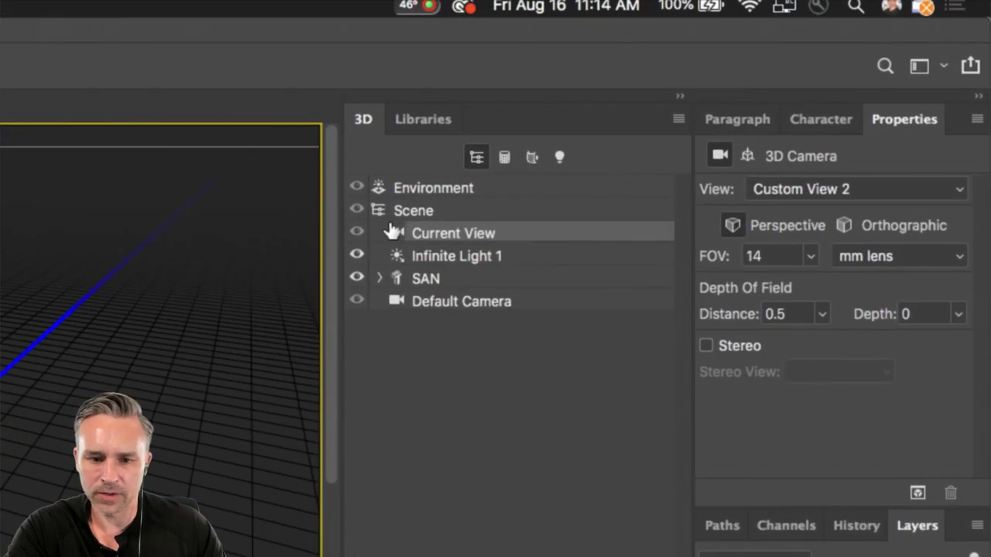
Select the 3D SAN mesh and thin its extrusion depth to 1 px
{"action": "left_click", "coordinate": [431, 283]}
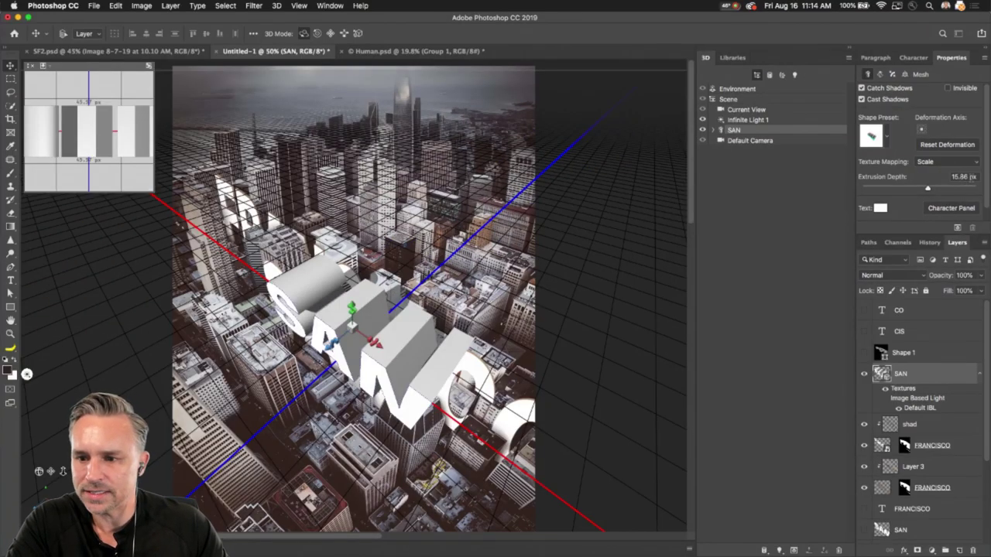
{"action": "left_click", "coordinate": [908, 175]}
{"action": "type", "text": "5"}
{"action": "key", "text": "Return"}
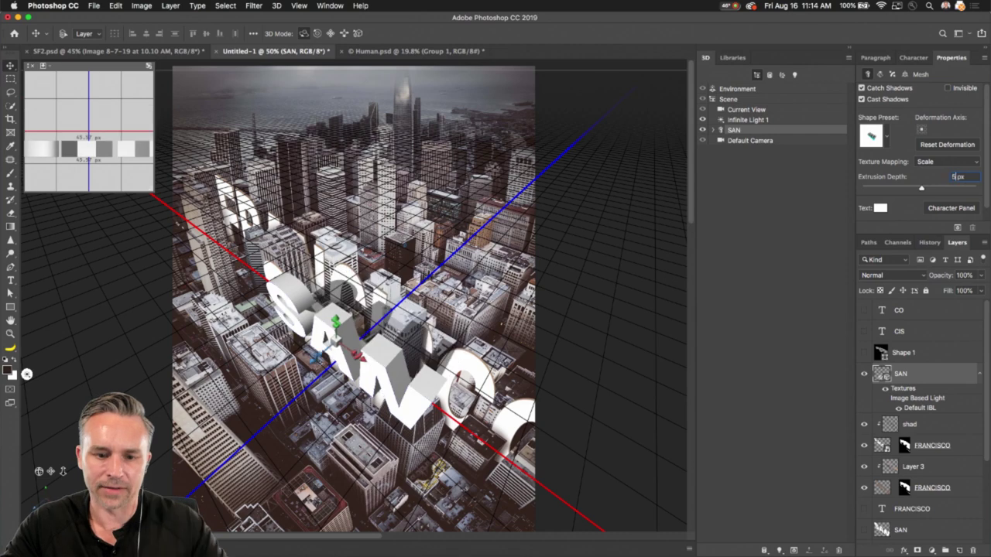
{"action": "left_click_drag", "start_coordinate": [923, 189], "coordinate": [918, 190]}
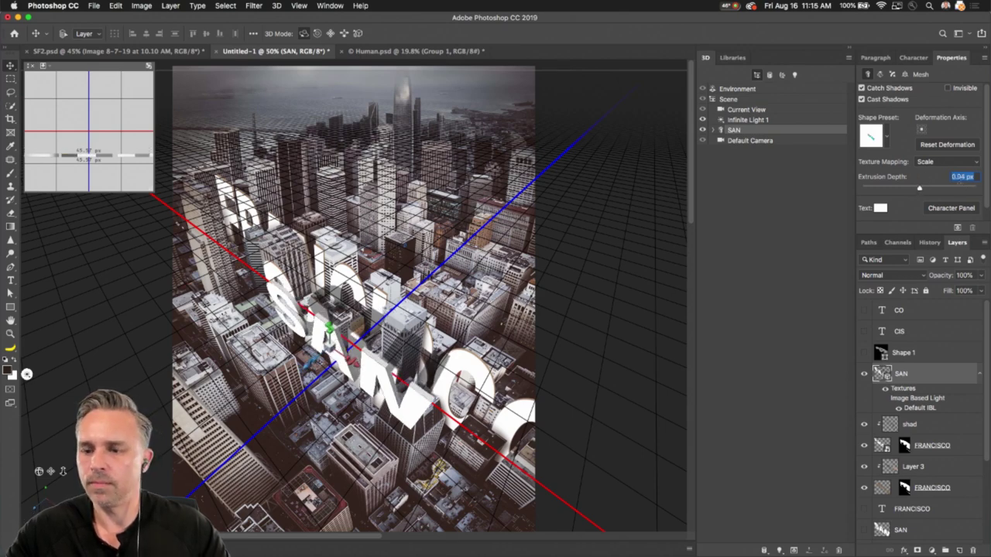
{"action": "left_click", "coordinate": [959, 176]}
{"action": "left_click_drag", "start_coordinate": [965, 177], "coordinate": [924, 174]}
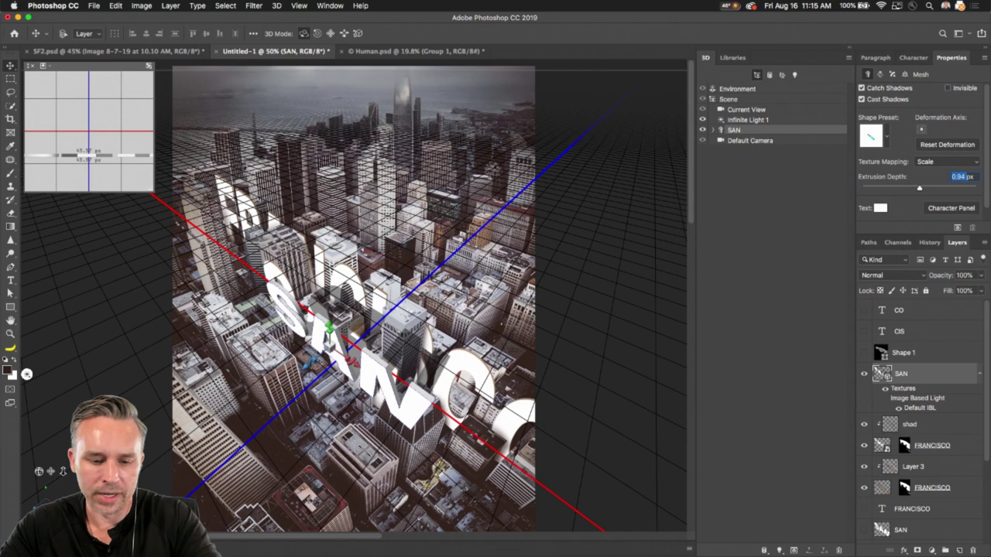
{"action": "type", "text": "1"}
{"action": "key", "text": "Return"}
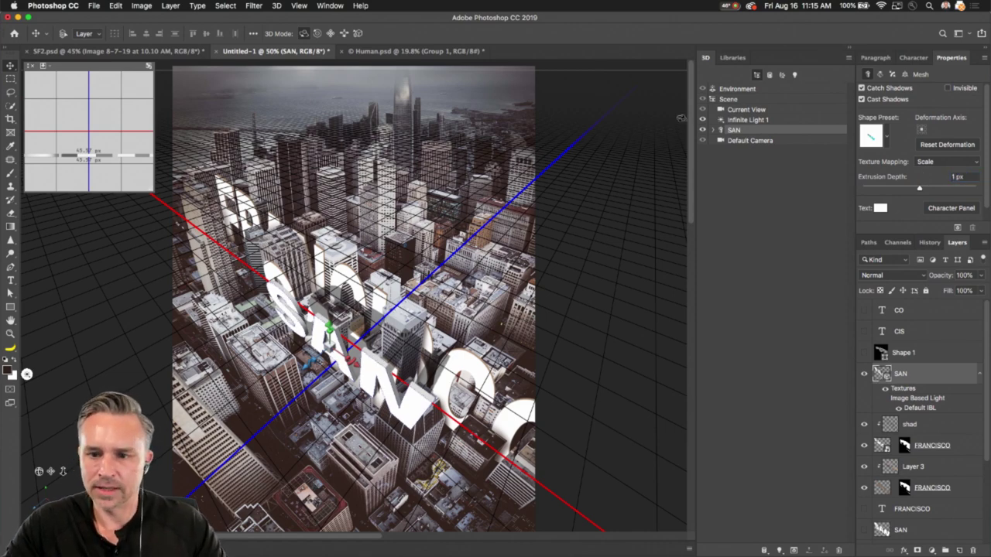
Hide the 3D guides and the flat SAN layers with their SHAD and Layer 2 clipping layers, leaving the 3D SAN on
{"action": "key", "text": "super+h"}
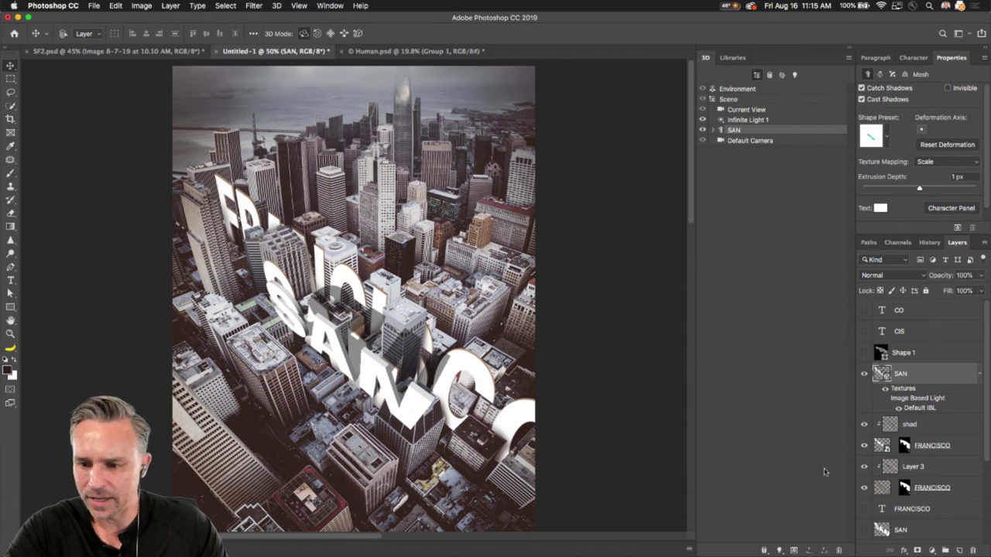
{"action": "scroll", "coordinate": [865, 471], "scroll_direction": "down", "scroll_amount": 4}
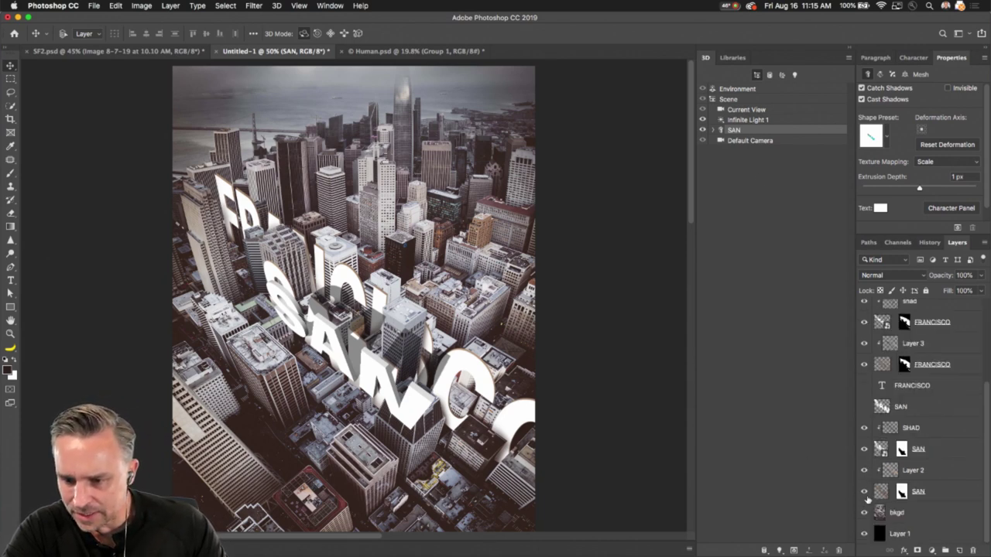
{"action": "left_click_drag", "start_coordinate": [865, 492], "coordinate": [864, 428]}
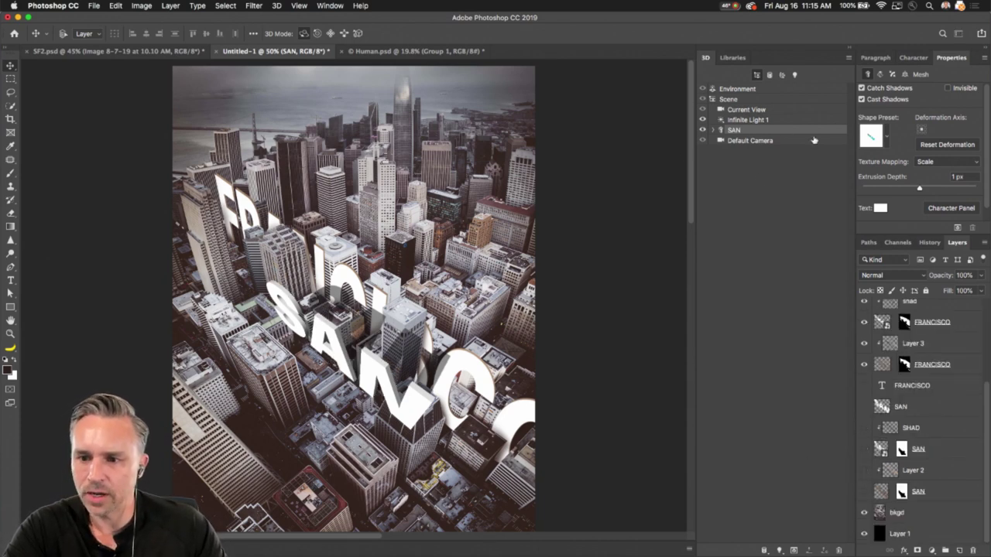
Reposition Infinite Light 1 around the 3D SAN, turn off its shadow, and hide the 3D guides
{"action": "left_click", "coordinate": [780, 121]}
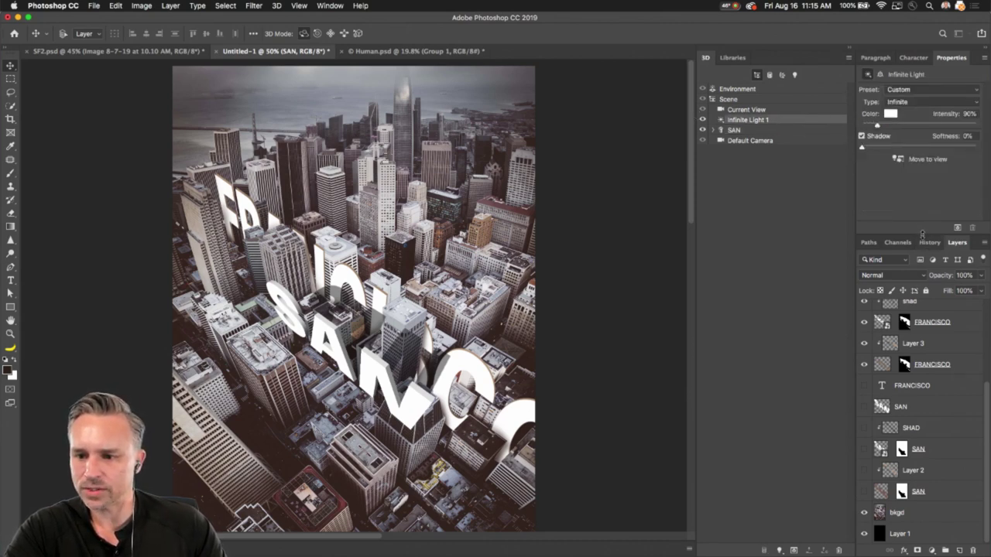
{"action": "left_click_drag", "start_coordinate": [922, 234], "coordinate": [922, 307]}
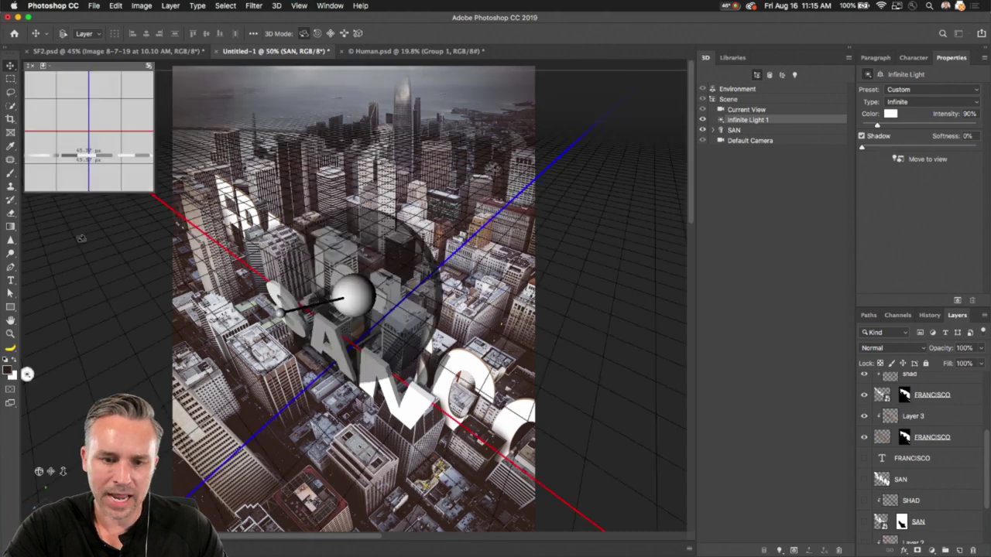
{"action": "left_click_drag", "start_coordinate": [315, 304], "coordinate": [296, 251]}
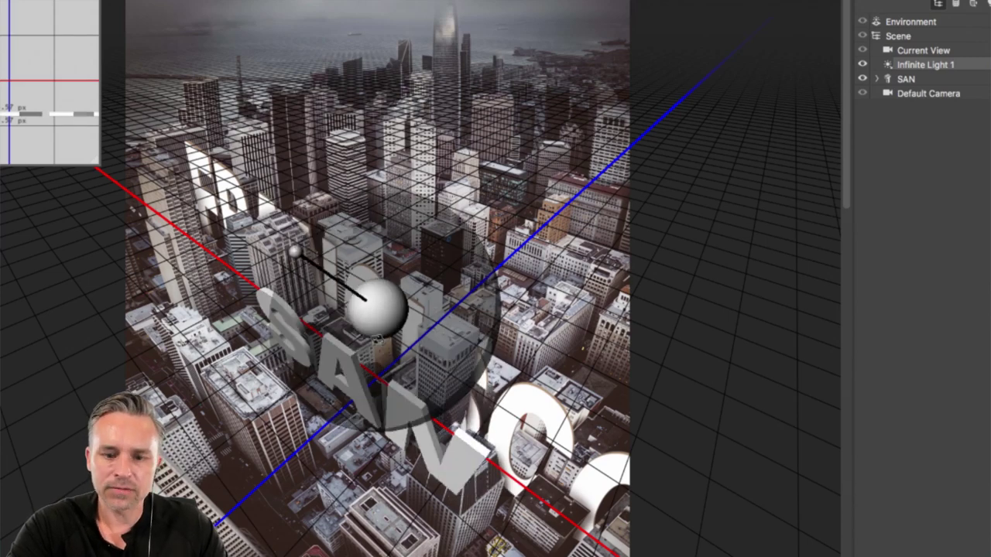
{"action": "left_click_drag", "start_coordinate": [377, 341], "coordinate": [354, 359]}
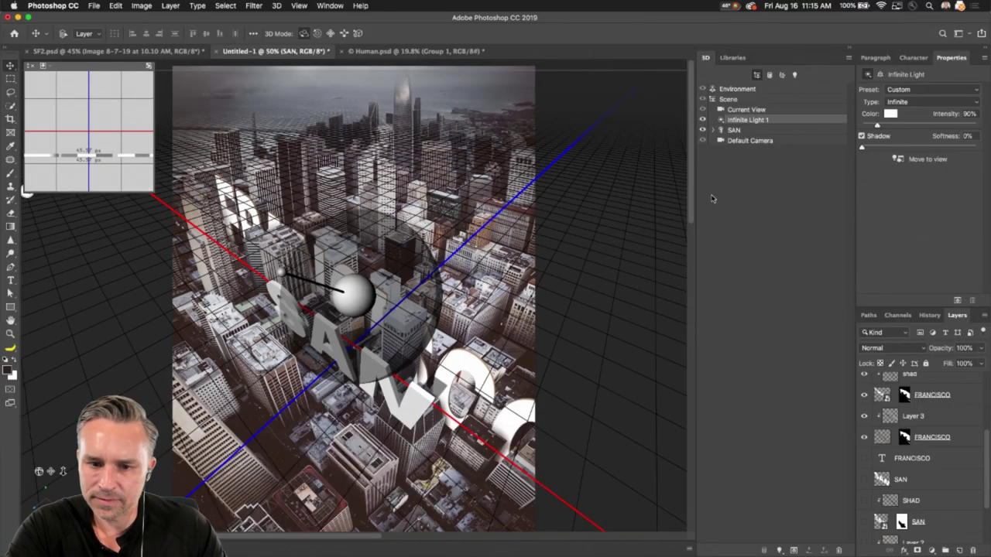
{"action": "left_click", "coordinate": [861, 136]}
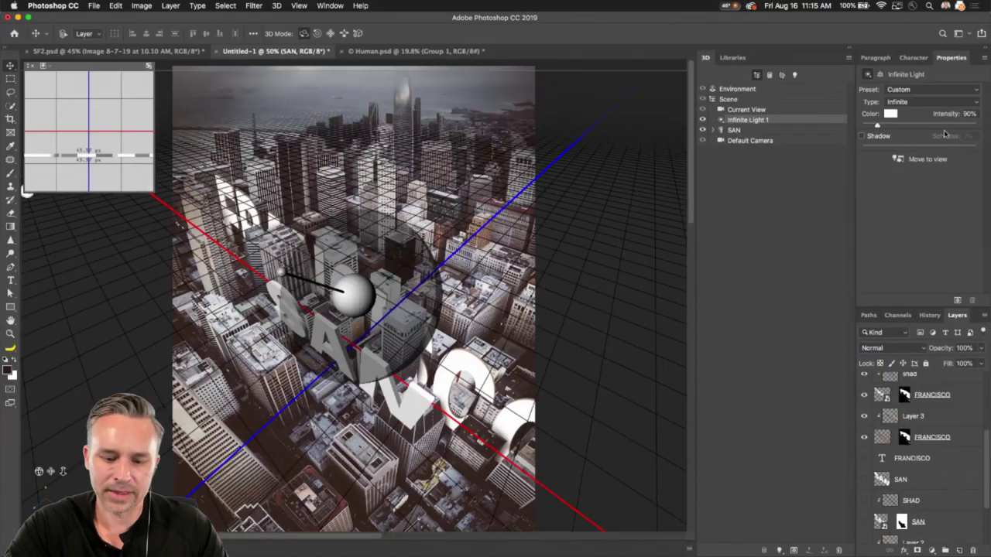
{"action": "key", "text": "super+h"}
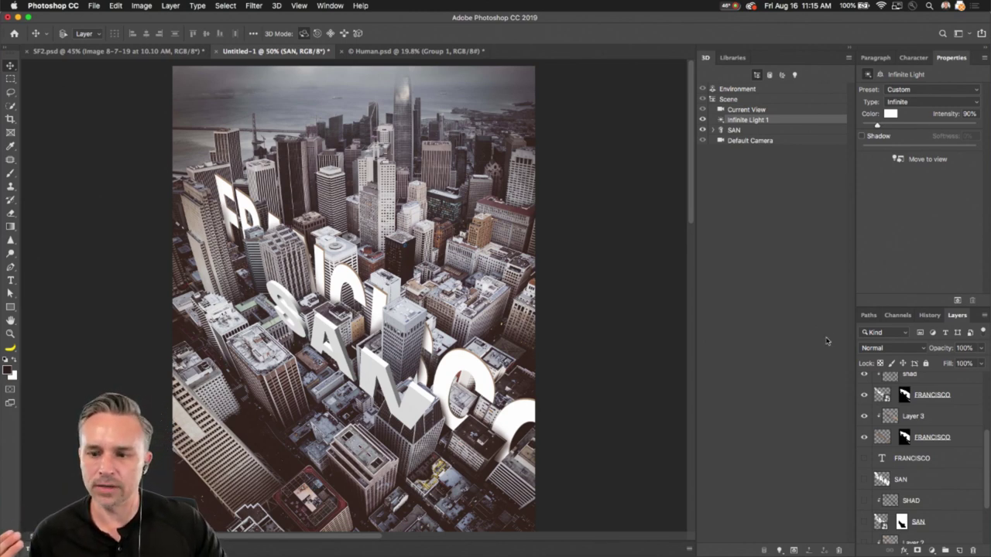
{"action": "left_click_drag", "start_coordinate": [923, 306], "coordinate": [923, 212]}
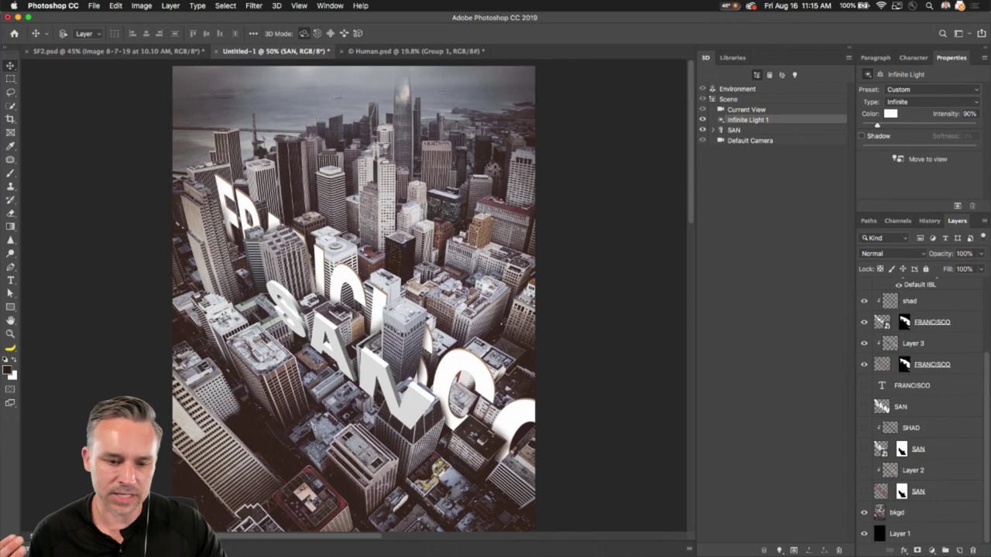
{"action": "mouse_move", "coordinate": [263, 551]}
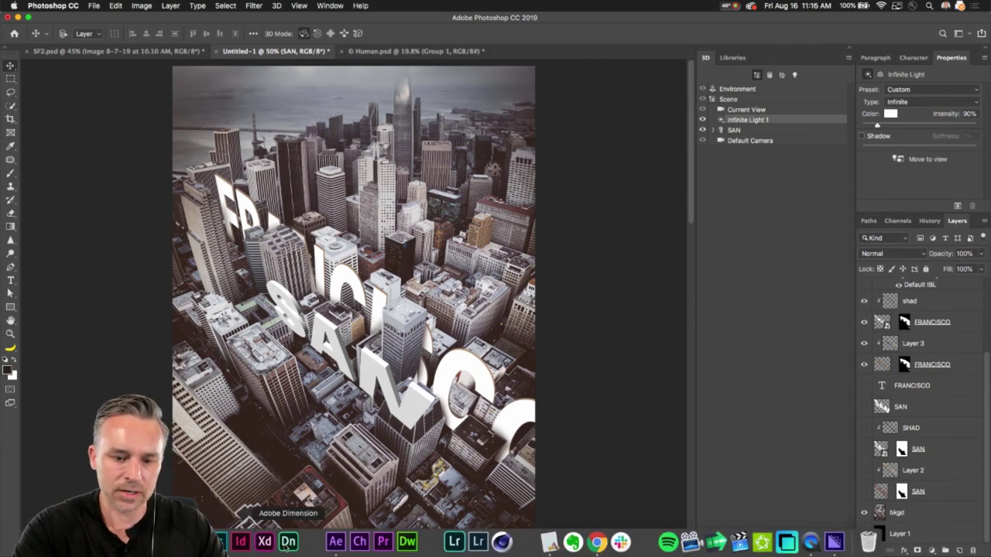
{"action": "left_click", "coordinate": [287, 541]}
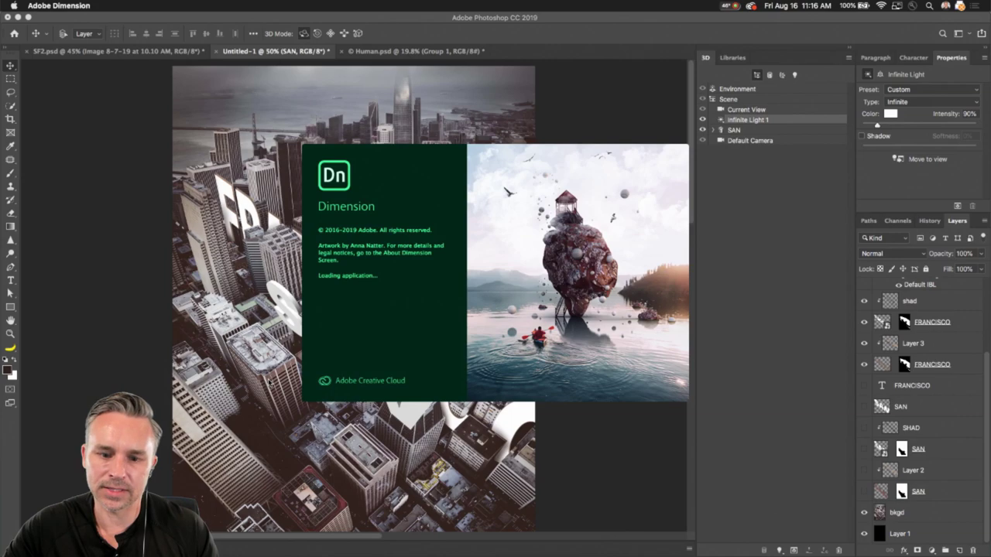
{"action": "left_click", "coordinate": [109, 331]}
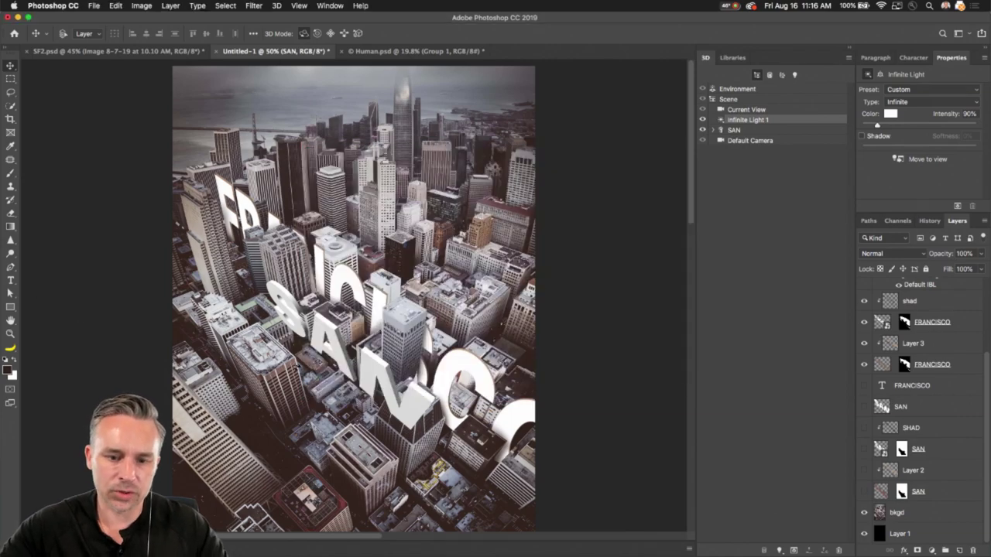
{"action": "scroll", "coordinate": [302, 370], "scroll_direction": "up", "scroll_amount": 6}
{"action": "left_click_drag", "start_coordinate": [302, 365], "coordinate": [348, 216]}
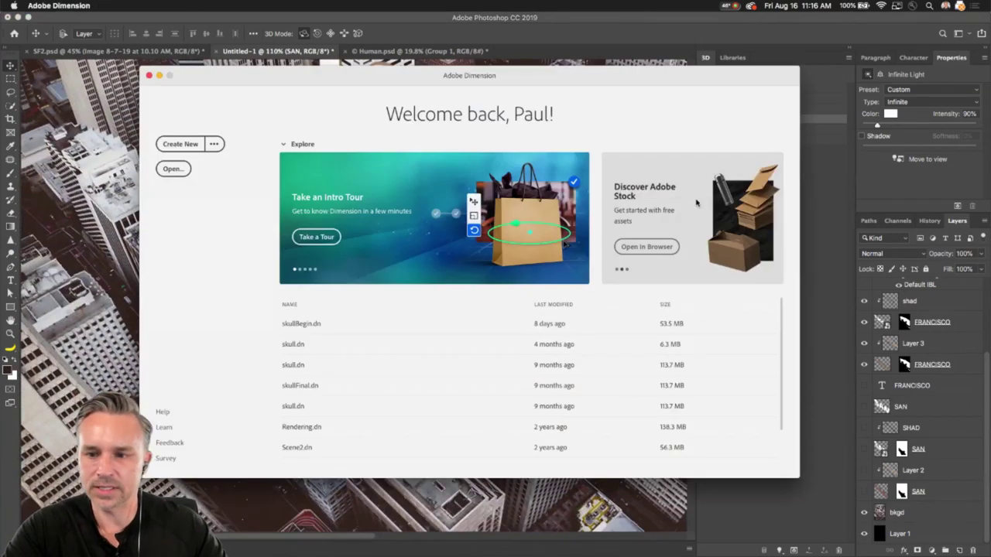
{"action": "left_click", "coordinate": [785, 33]}
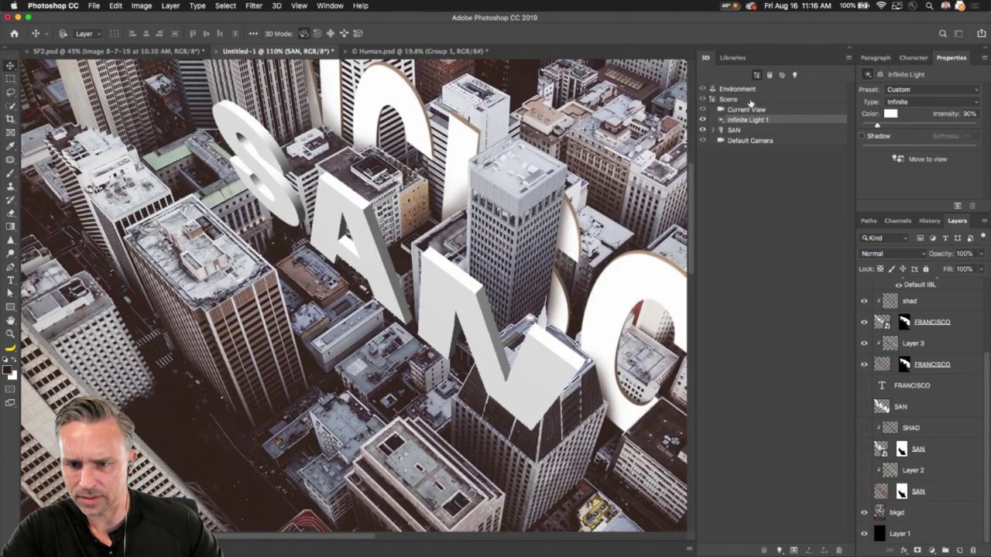
Set the 3D environment's image-based light color to a dark muted red
{"action": "left_click", "coordinate": [787, 90]}
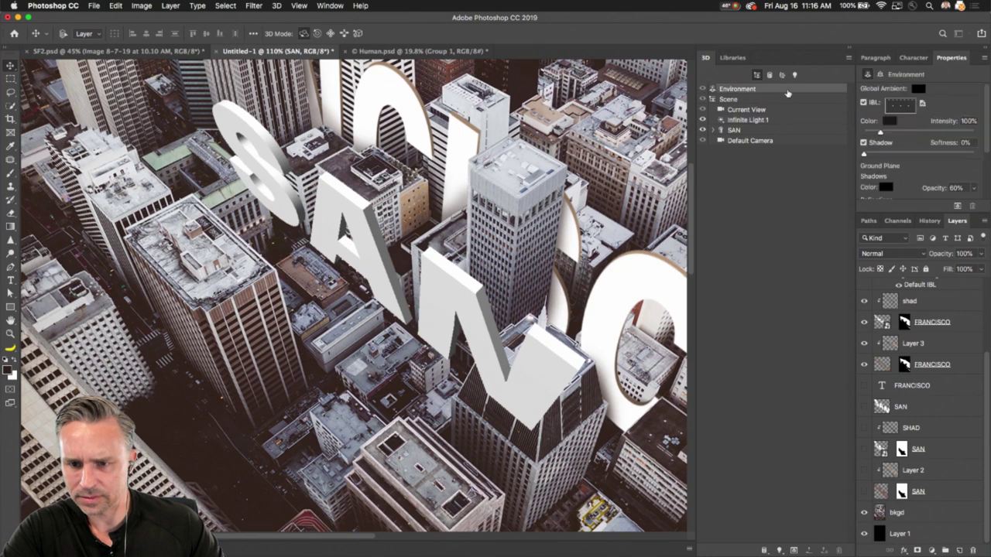
{"action": "left_click", "coordinate": [887, 121]}
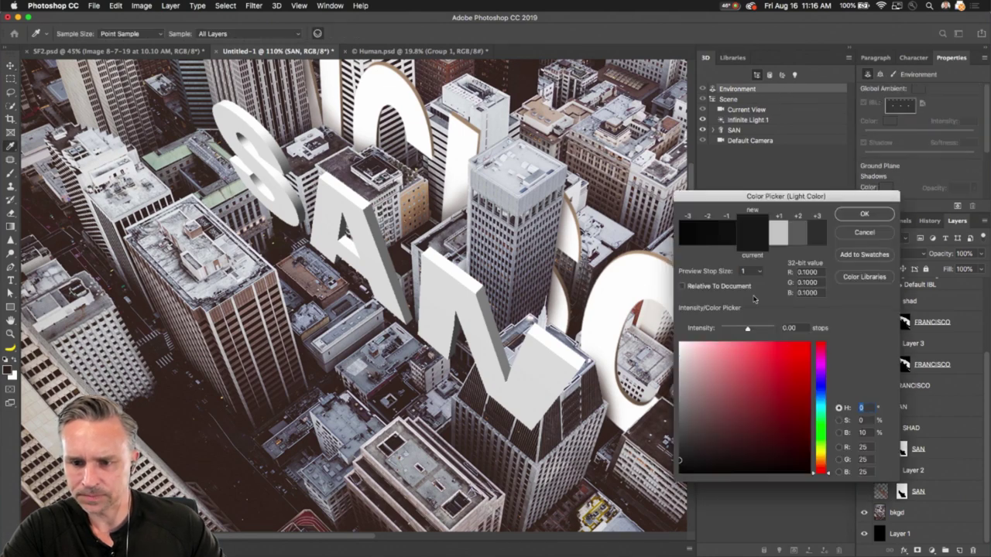
{"action": "left_click", "coordinate": [739, 439]}
{"action": "left_click", "coordinate": [849, 216]}
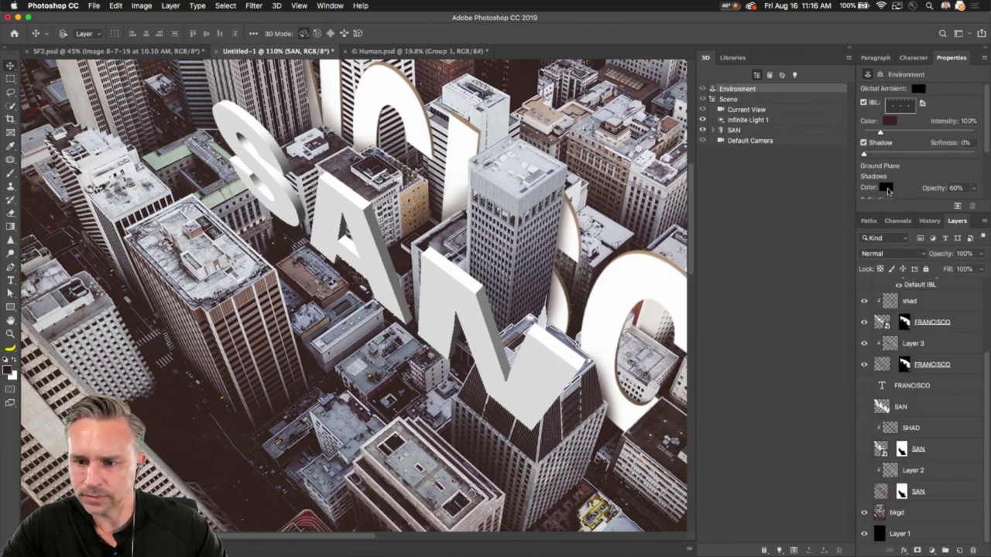
Set the environment's ground plane shadow color to dark olive, RGB 45, 44, 25
{"action": "left_click", "coordinate": [888, 190]}
{"action": "left_click", "coordinate": [738, 449]}
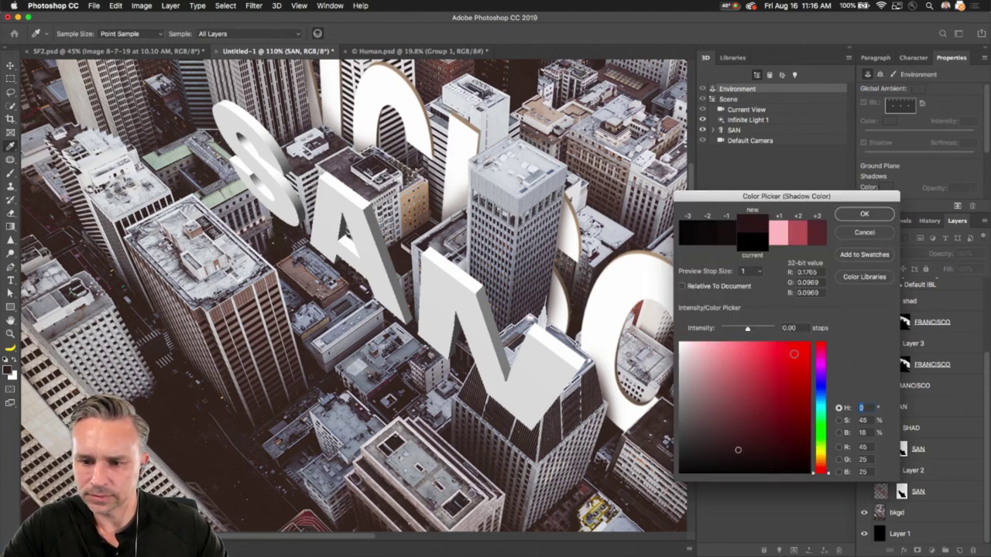
{"action": "left_click", "coordinate": [821, 453]}
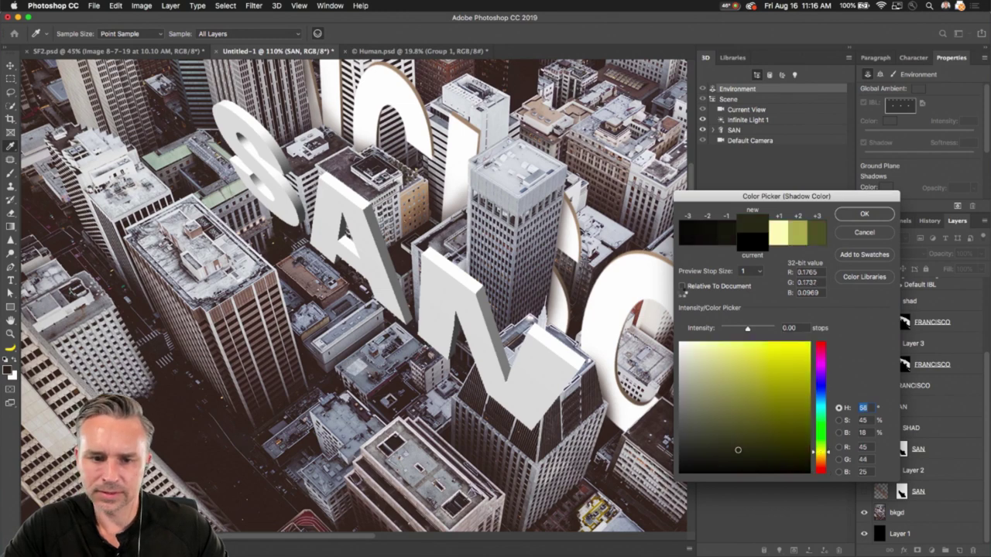
{"action": "key", "text": "Return"}
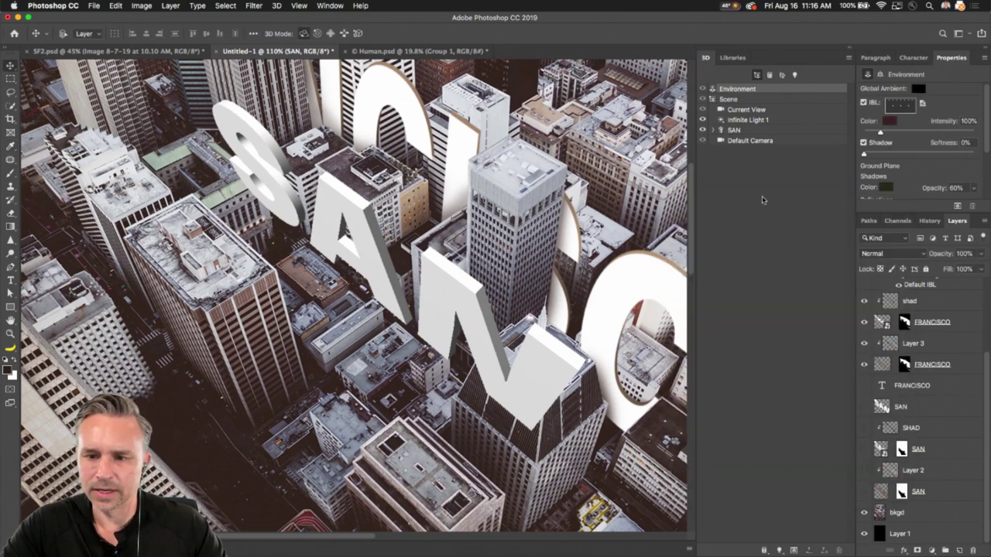
{"action": "scroll", "coordinate": [870, 138], "scroll_direction": "down", "scroll_amount": 3}
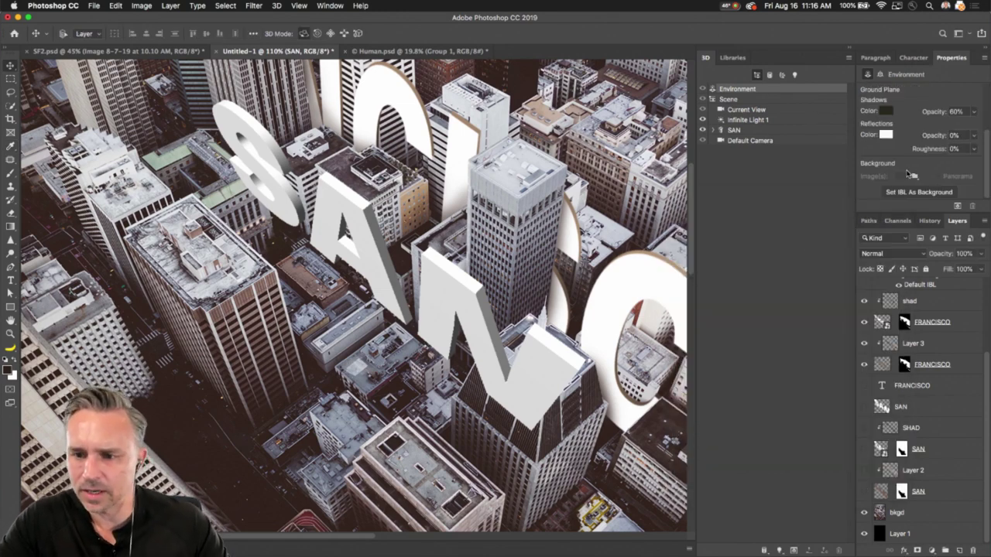
Set the color of Infinite Light 1 to a warm off-white, RGB 227, 223, 210
{"action": "left_click", "coordinate": [743, 120]}
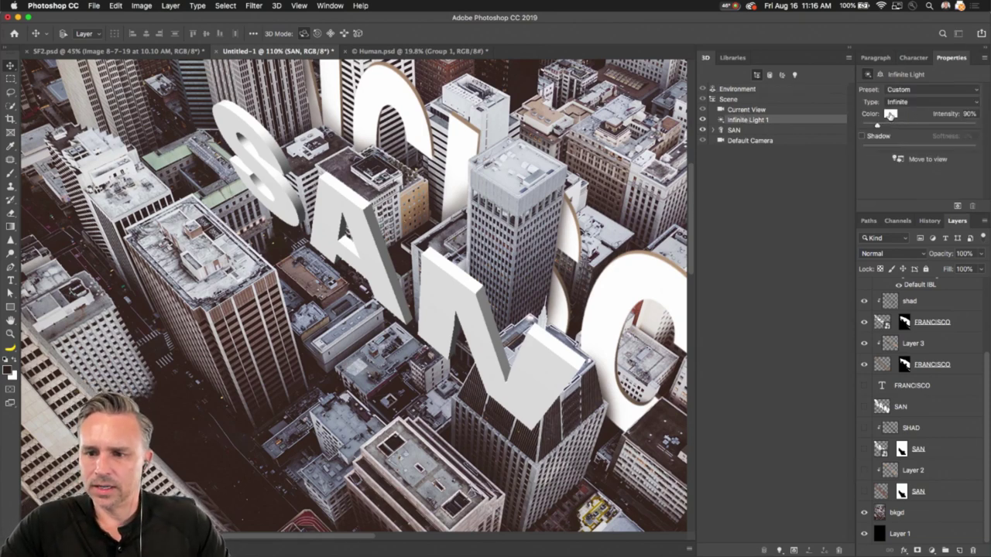
{"action": "left_click", "coordinate": [891, 114]}
{"action": "left_click_drag", "start_coordinate": [729, 365], "coordinate": [688, 342]}
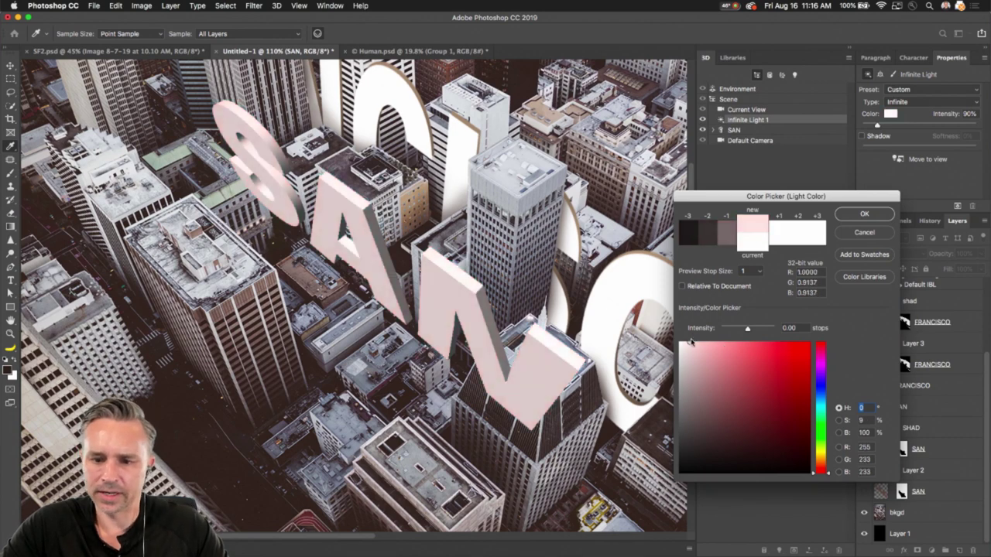
{"action": "left_click_drag", "start_coordinate": [817, 457], "coordinate": [818, 458]}
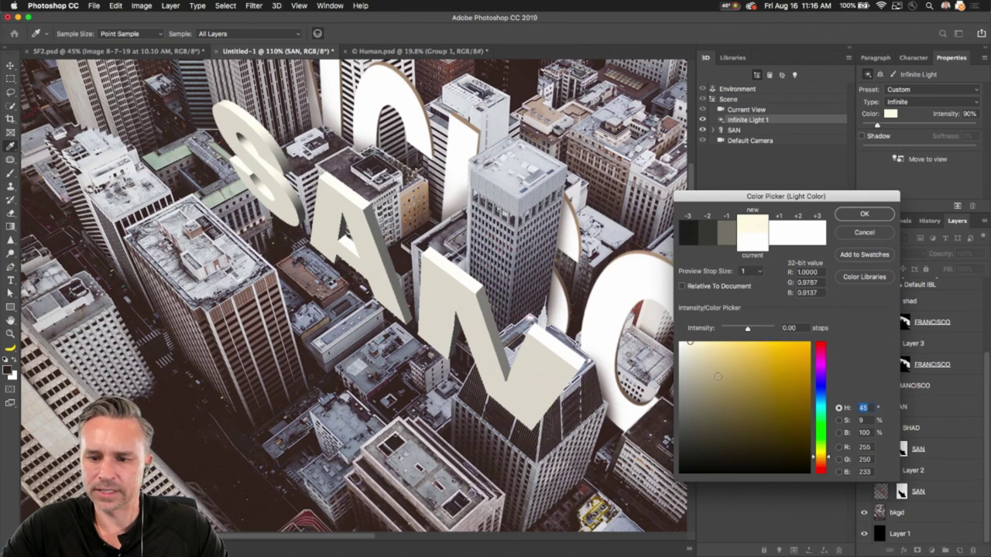
{"action": "left_click_drag", "start_coordinate": [694, 356], "coordinate": [688, 356]}
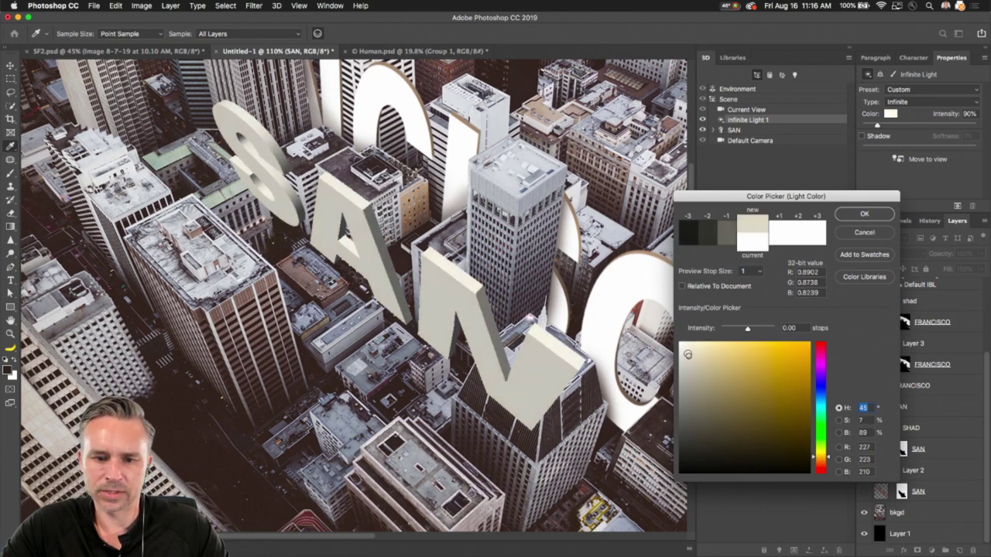
{"action": "key", "text": "Return"}
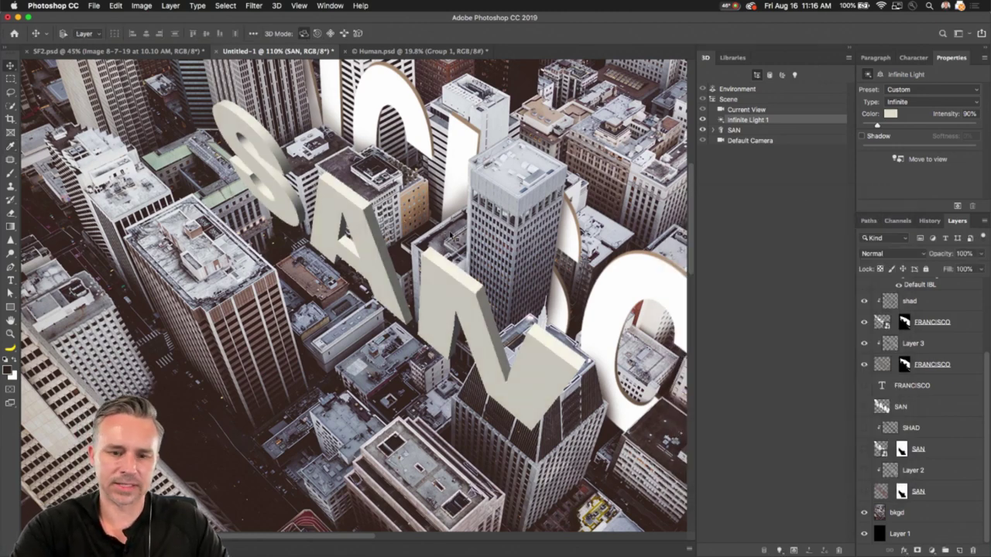
{"action": "key", "text": "super+minus"}
{"action": "key", "text": "super+minus"}
{"action": "key", "text": "super+minus"}
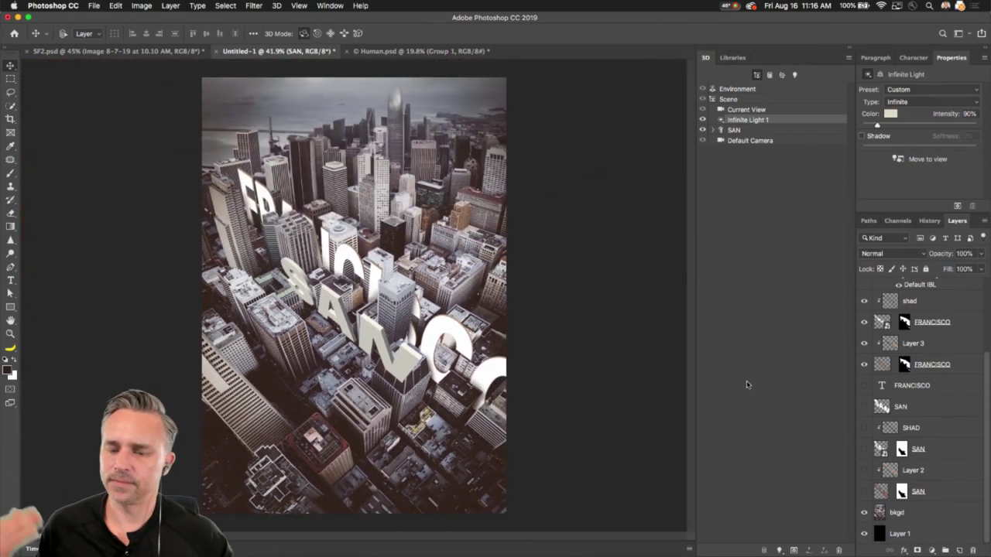
Hide the 3D SAN layer and show the flat SAN layers with their SHAD and Layer 2 clipping layers
{"action": "double_click", "coordinate": [974, 62]}
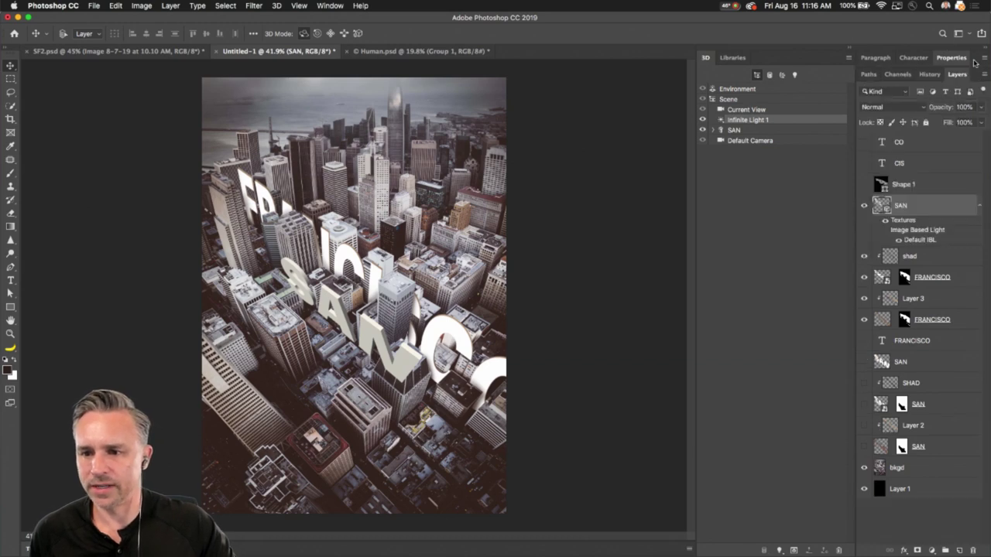
{"action": "left_click", "coordinate": [980, 209]}
{"action": "left_click", "coordinate": [864, 205]}
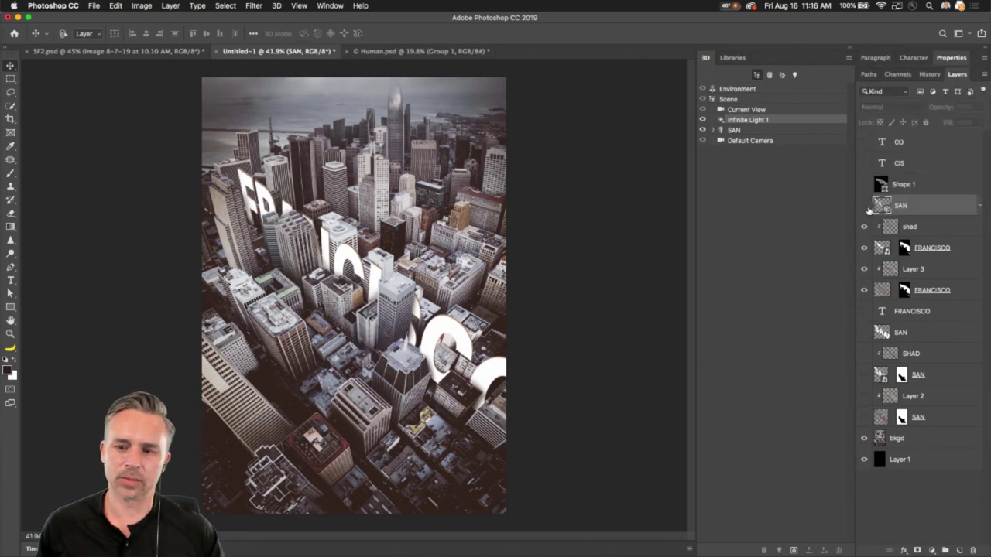
{"action": "left_click", "coordinate": [865, 417]}
{"action": "left_click", "coordinate": [864, 396]}
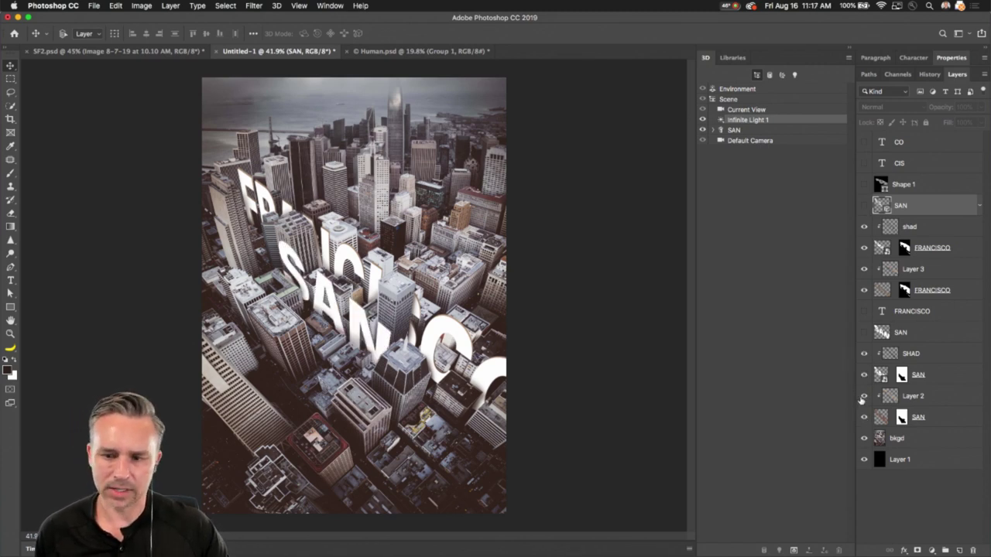
{"action": "left_click", "coordinate": [939, 407]}
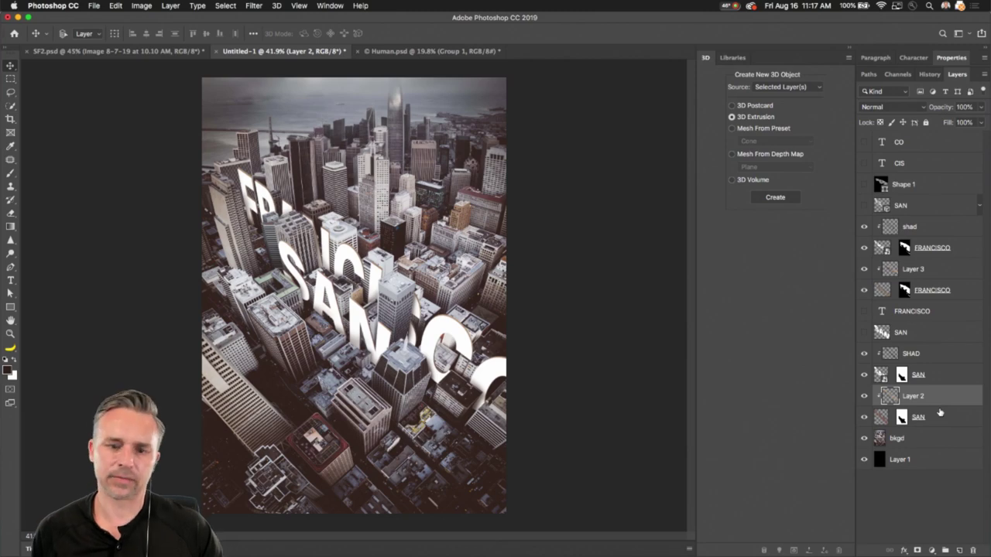
{"action": "scroll", "coordinate": [265, 322], "scroll_direction": "up", "scroll_amount": 3}
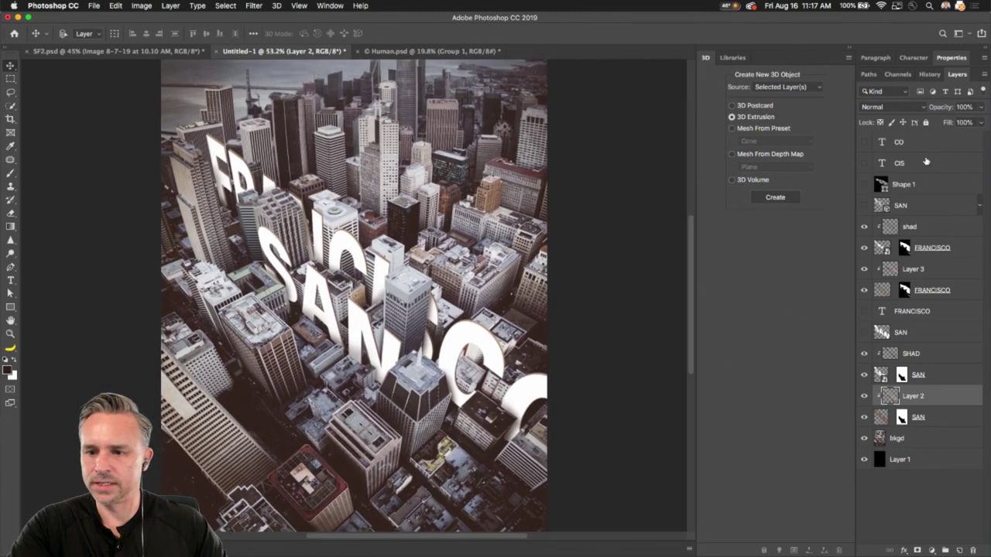
Show the 3D SAN layer over the flat lettering and select it
{"action": "left_click", "coordinate": [922, 186]}
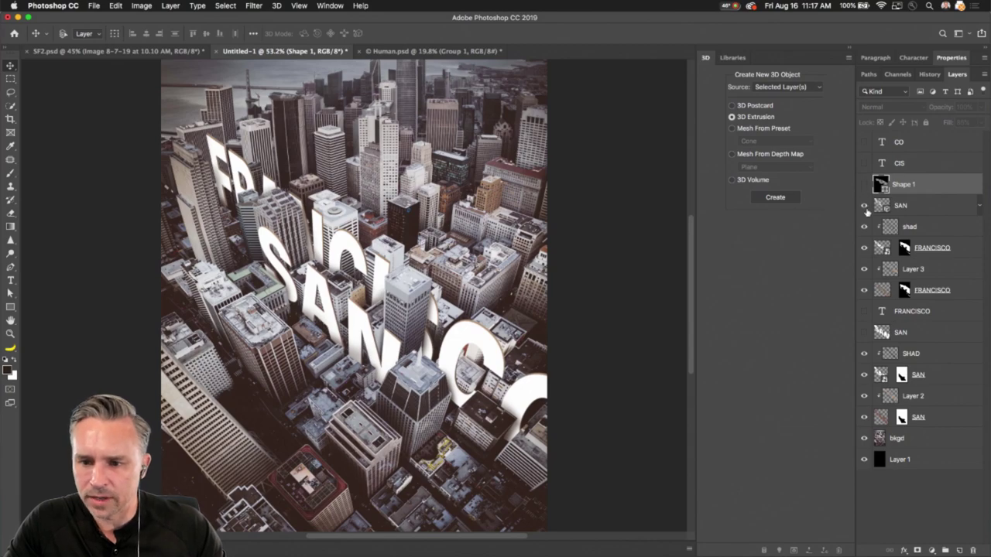
{"action": "left_click", "coordinate": [901, 206]}
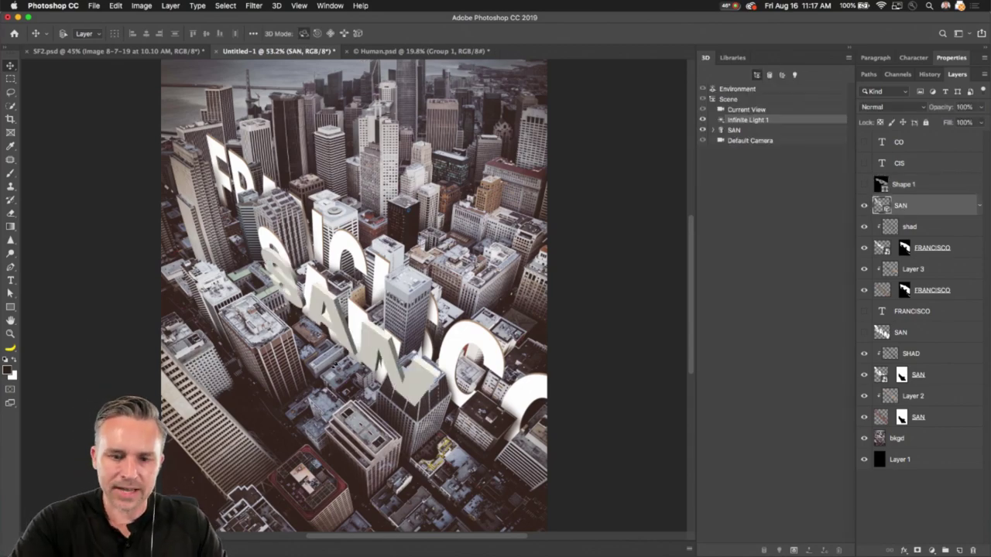
Try fields of view of 159 and 8 mm for the 3D layer's Current View camera, and undo them
{"action": "key", "text": "super+plus"}
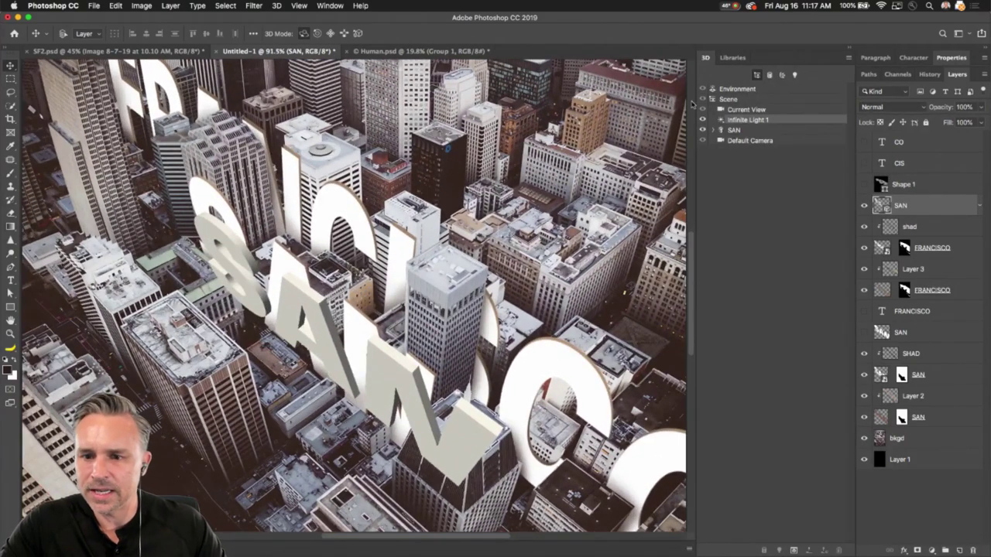
{"action": "left_click", "coordinate": [735, 110]}
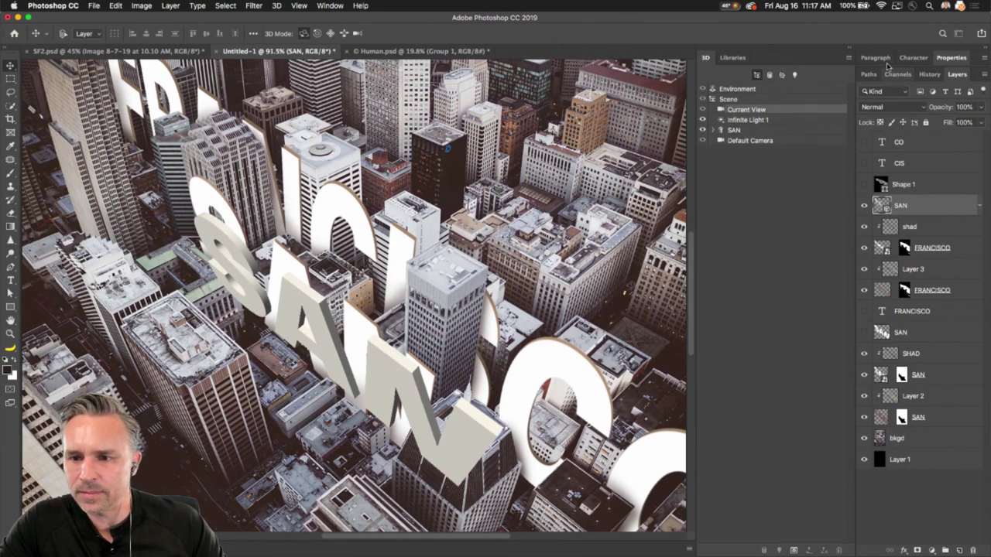
{"action": "left_click", "coordinate": [951, 59]}
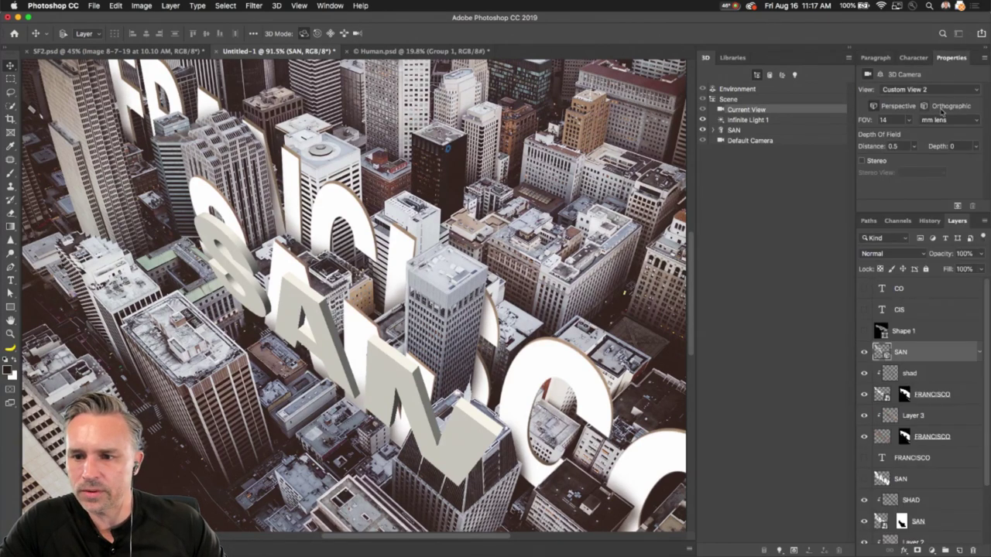
{"action": "left_click", "coordinate": [909, 121]}
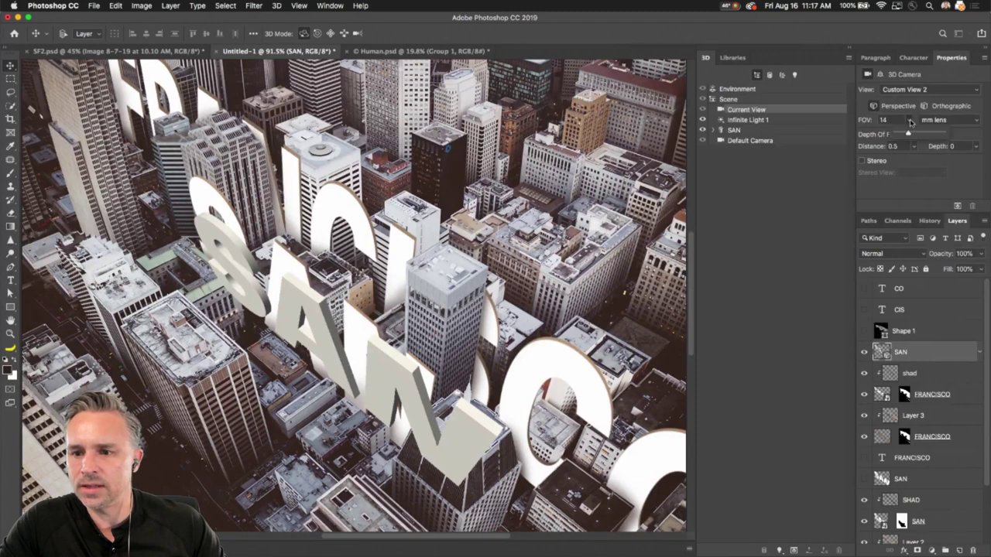
{"action": "left_click", "coordinate": [922, 172]}
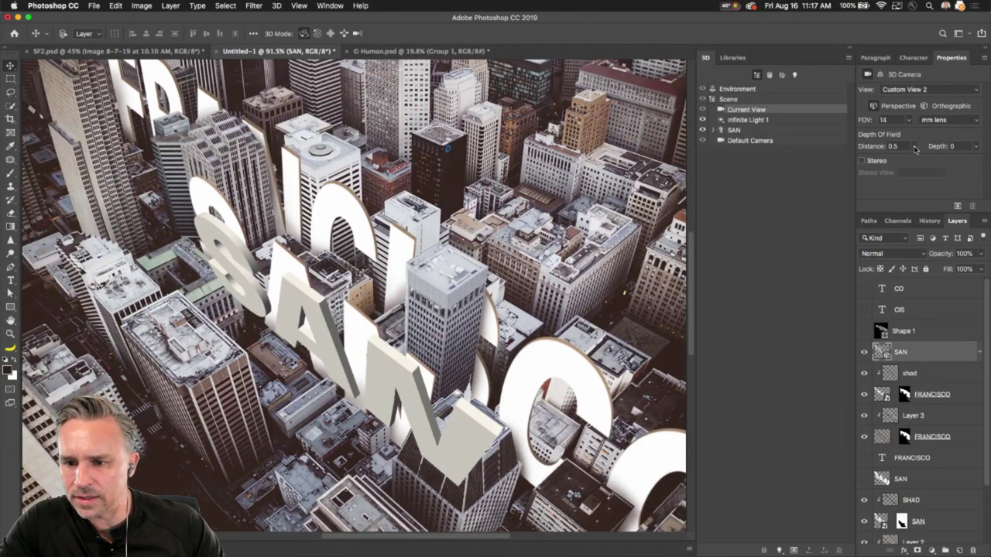
{"action": "left_click", "coordinate": [914, 147]}
{"action": "left_click", "coordinate": [925, 138]}
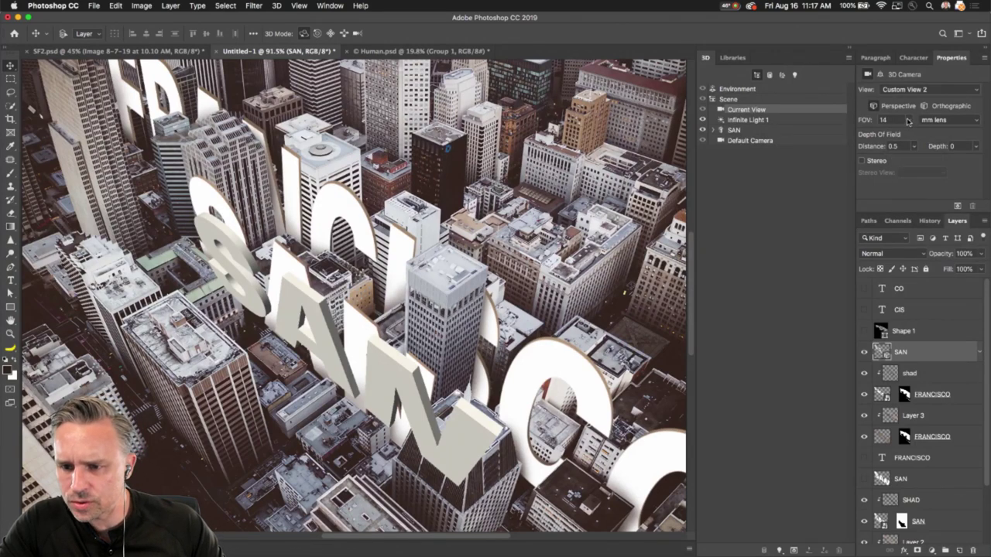
{"action": "left_click", "coordinate": [911, 121]}
{"action": "left_click", "coordinate": [920, 134]}
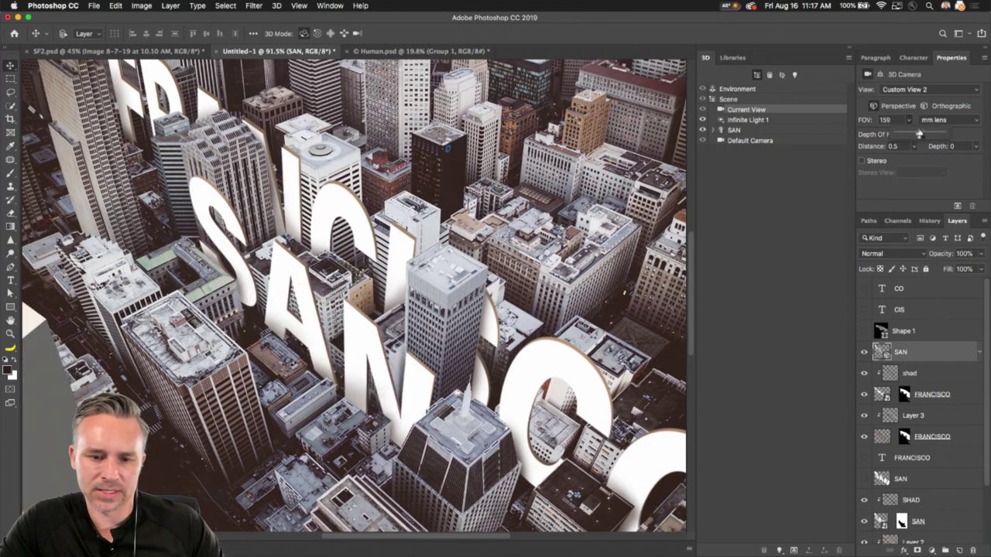
{"action": "mouse_move", "coordinate": [920, 135]}
{"action": "left_mouse_down"}
{"action": "mouse_move", "coordinate": [898, 134]}
{"action": "mouse_move", "coordinate": [919, 137]}
{"action": "mouse_move", "coordinate": [902, 142]}
{"action": "left_mouse_up"}
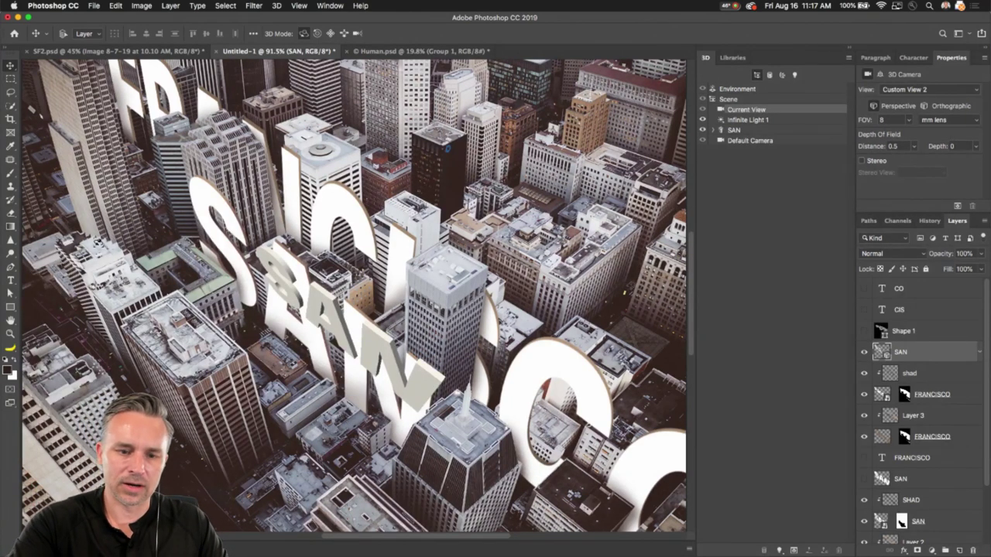
{"action": "left_click", "coordinate": [115, 6]}
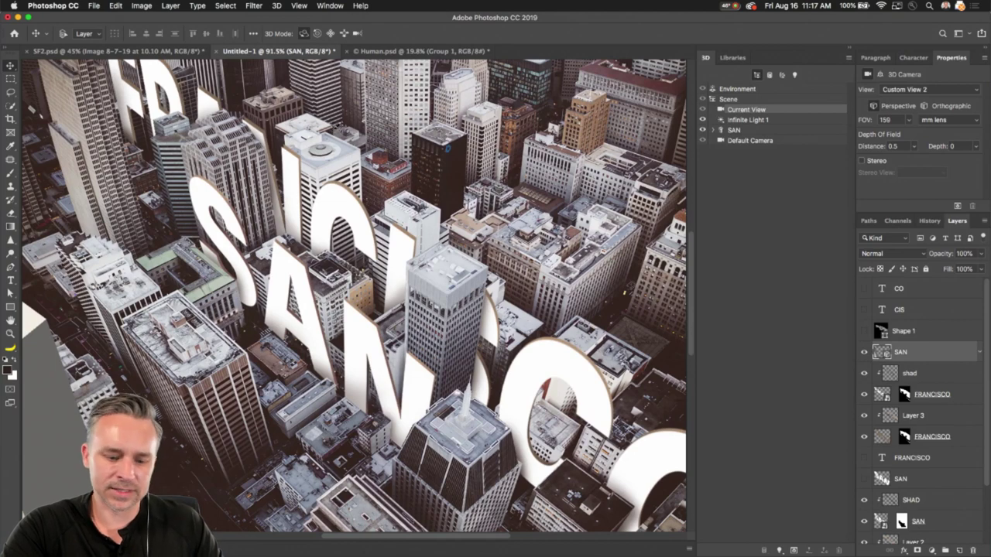
{"action": "key", "text": "super+z"}
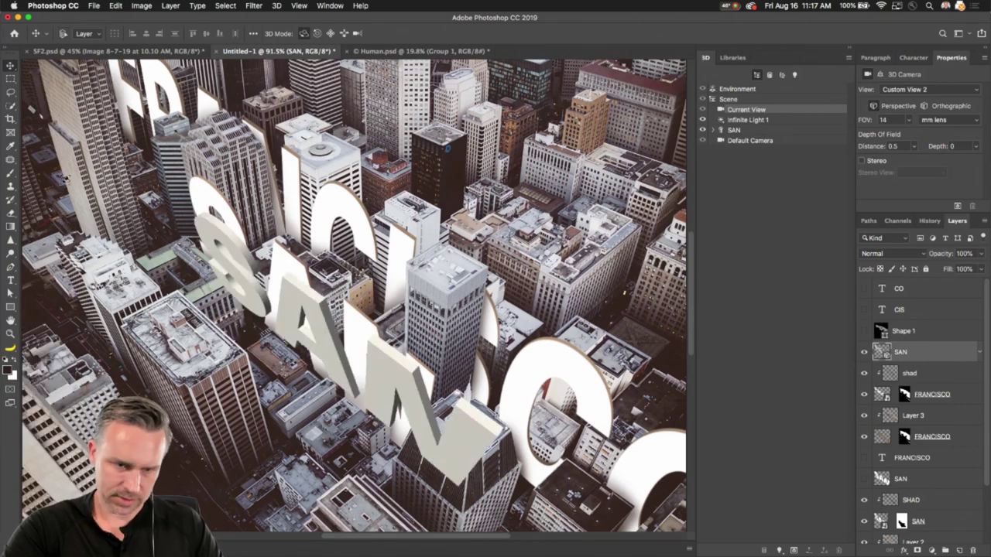
Hide the 3D SAN layer, leaving the flat SAN FRANCISCO lettering over the whole city photo
{"action": "left_click", "coordinate": [10, 79]}
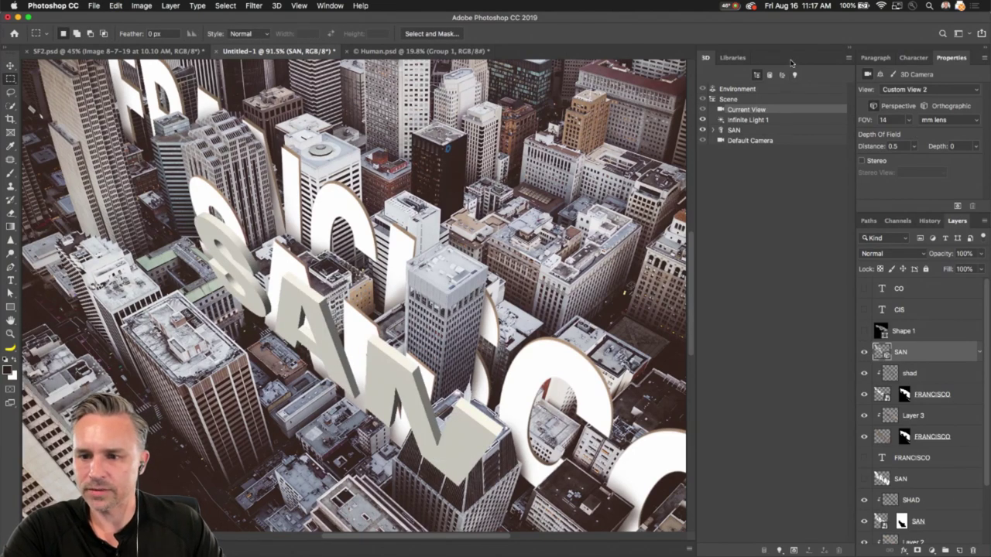
{"action": "left_click", "coordinate": [864, 352]}
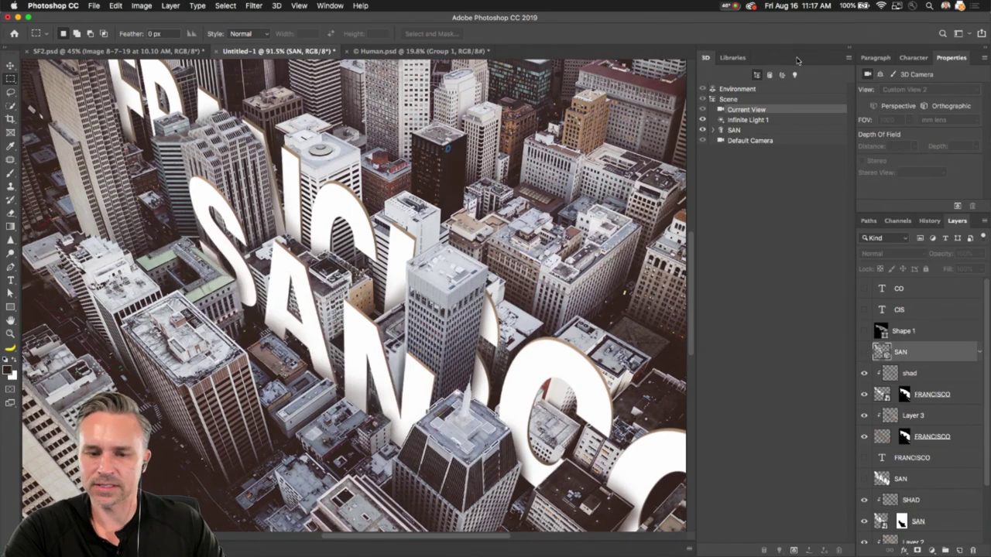
{"action": "key", "text": "super+0"}
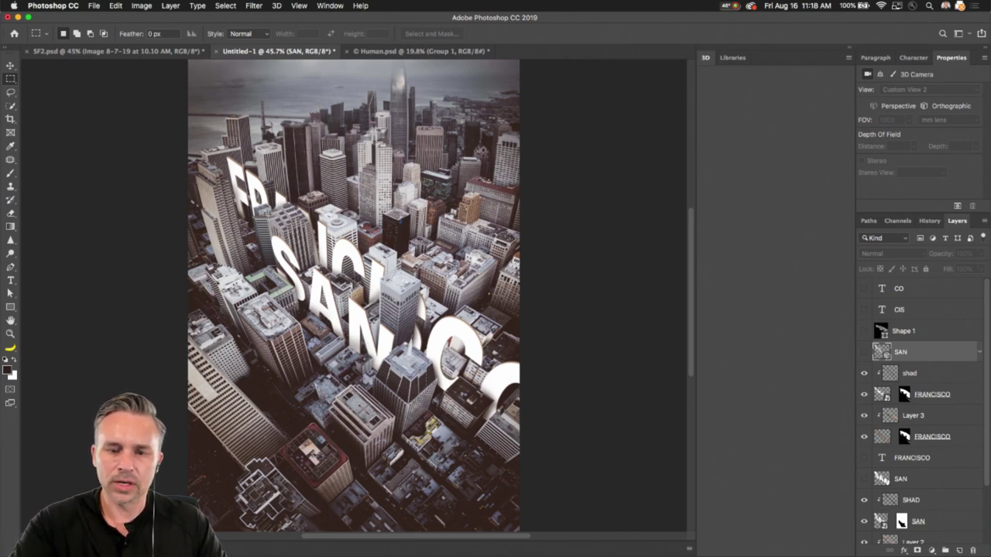
{"action": "left_click", "coordinate": [850, 52]}
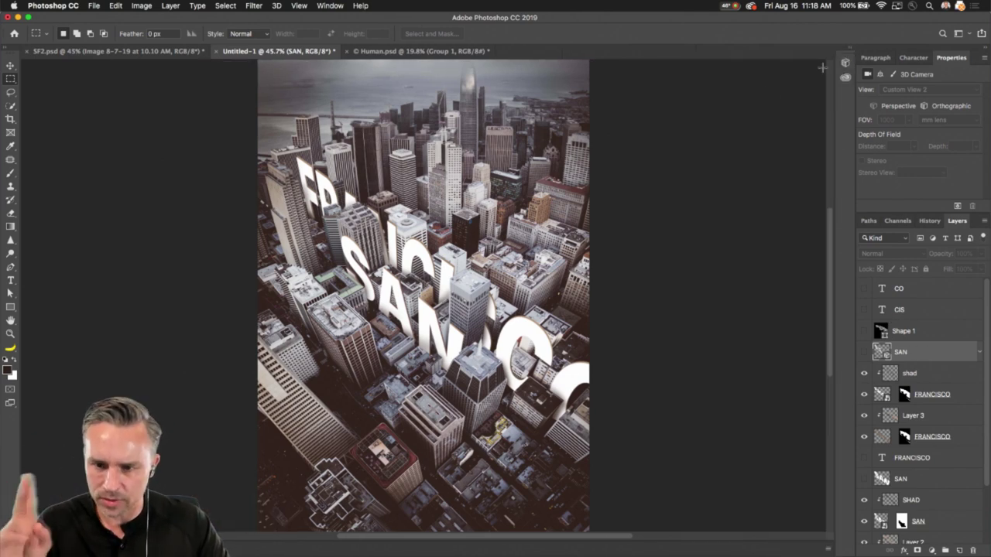
{"action": "left_click", "coordinate": [850, 51]}
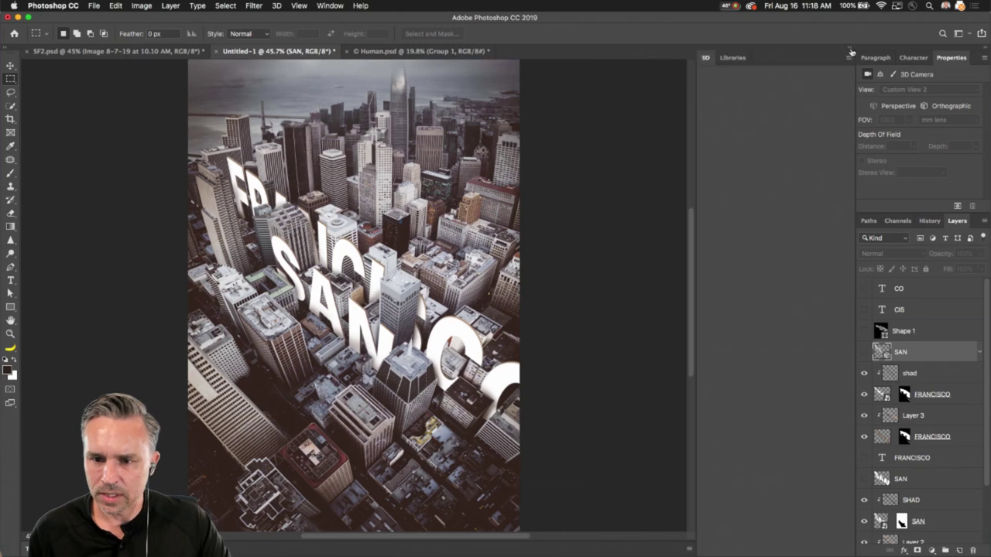
Place the defocused xmas lights image from the Misc library's Color Splash group above the SAN layer
{"action": "left_click", "coordinate": [730, 59]}
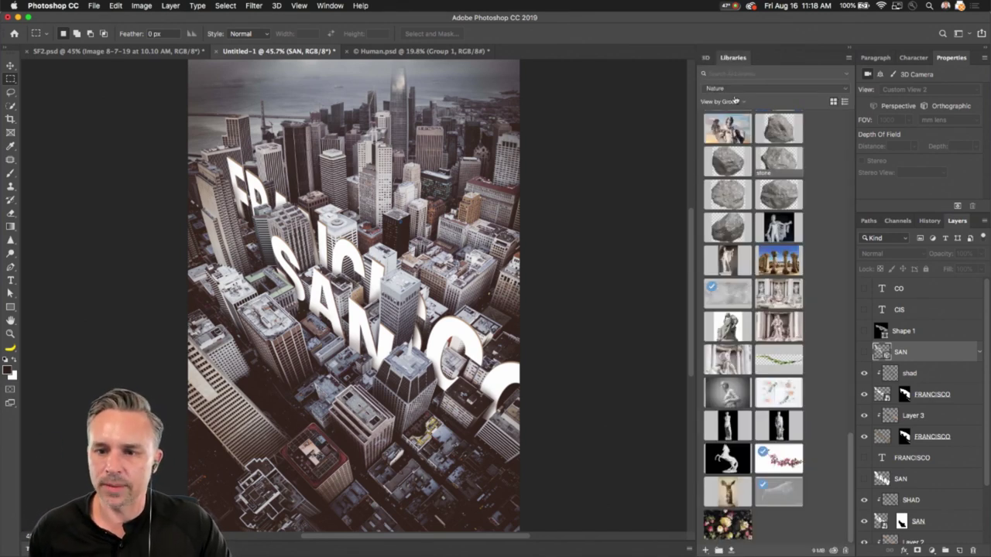
{"action": "left_click", "coordinate": [735, 89]}
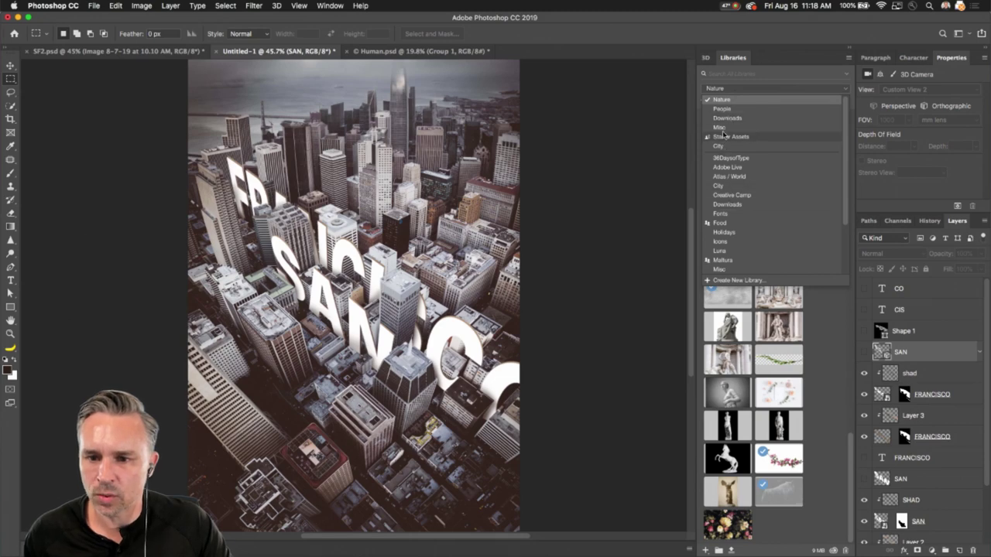
{"action": "left_click", "coordinate": [722, 128]}
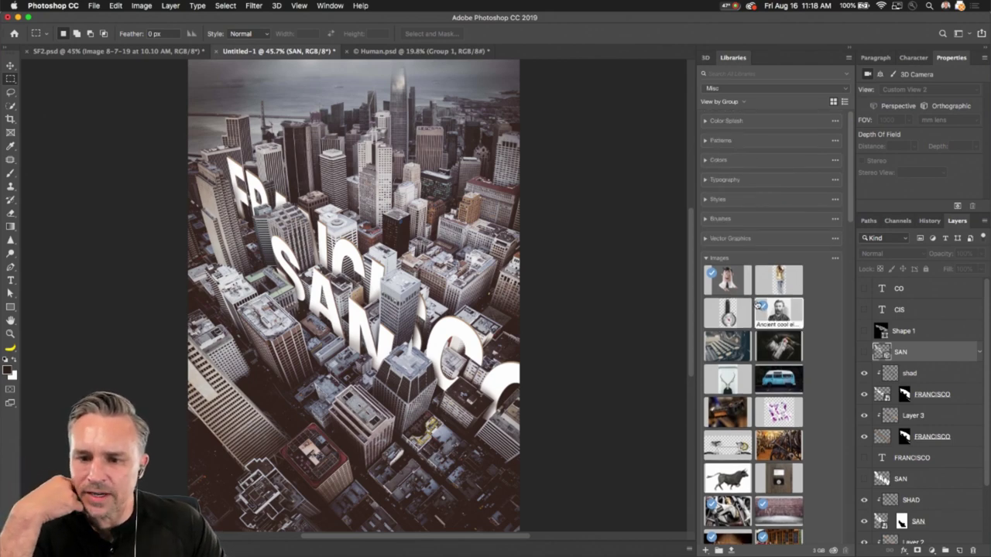
{"action": "scroll", "coordinate": [757, 306], "scroll_direction": "down", "scroll_amount": 10}
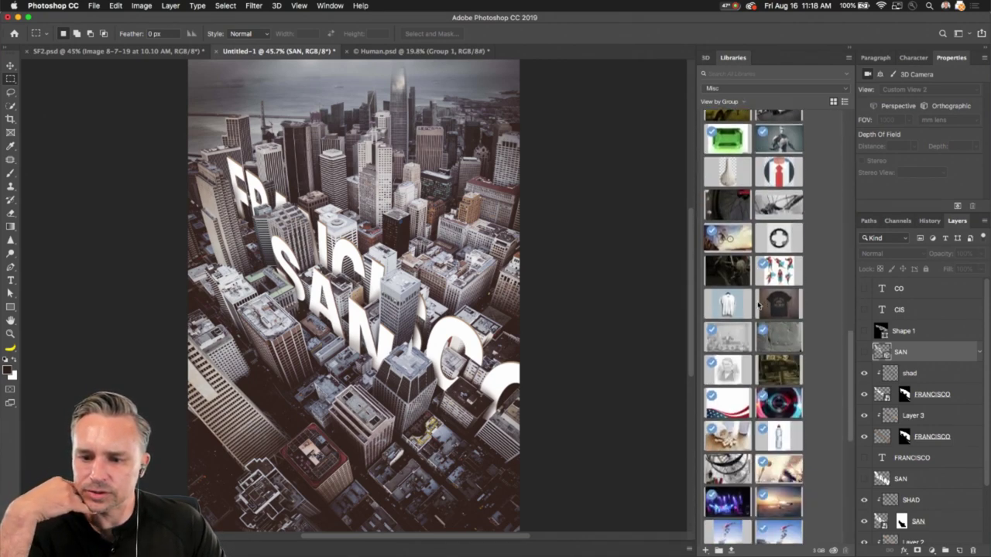
{"action": "scroll", "coordinate": [758, 306], "scroll_direction": "up", "scroll_amount": 15}
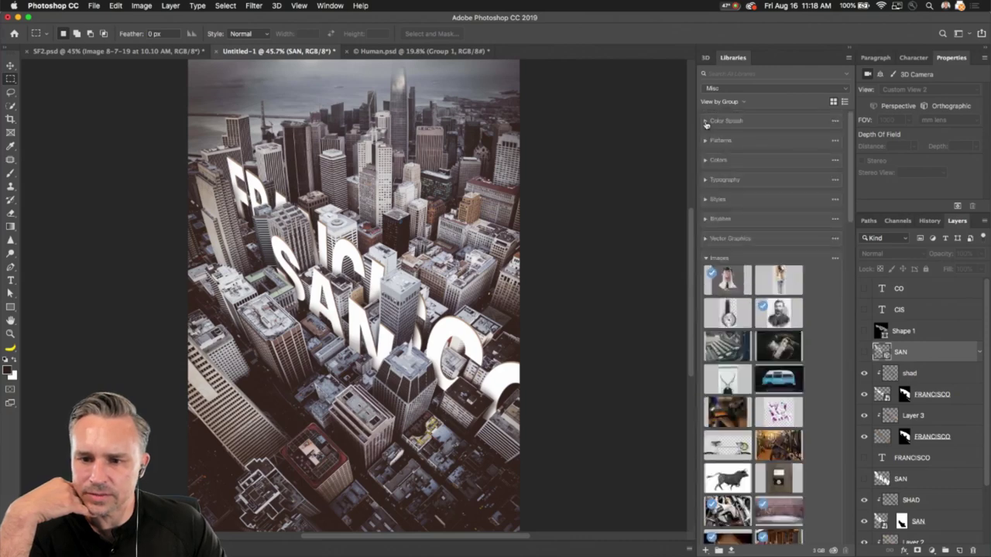
{"action": "scroll", "coordinate": [705, 124], "scroll_direction": "down", "scroll_amount": 10}
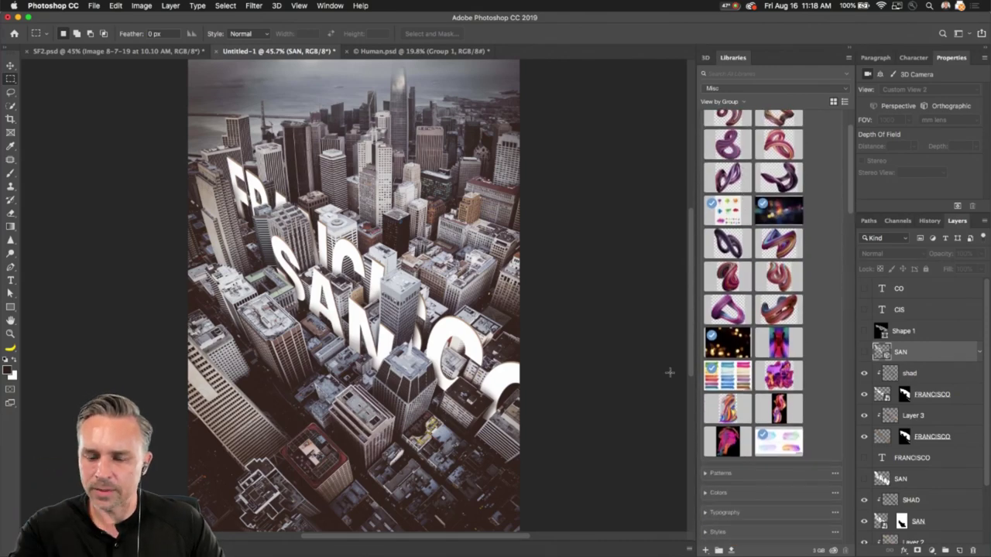
{"action": "left_click_drag", "start_coordinate": [720, 346], "coordinate": [344, 268]}
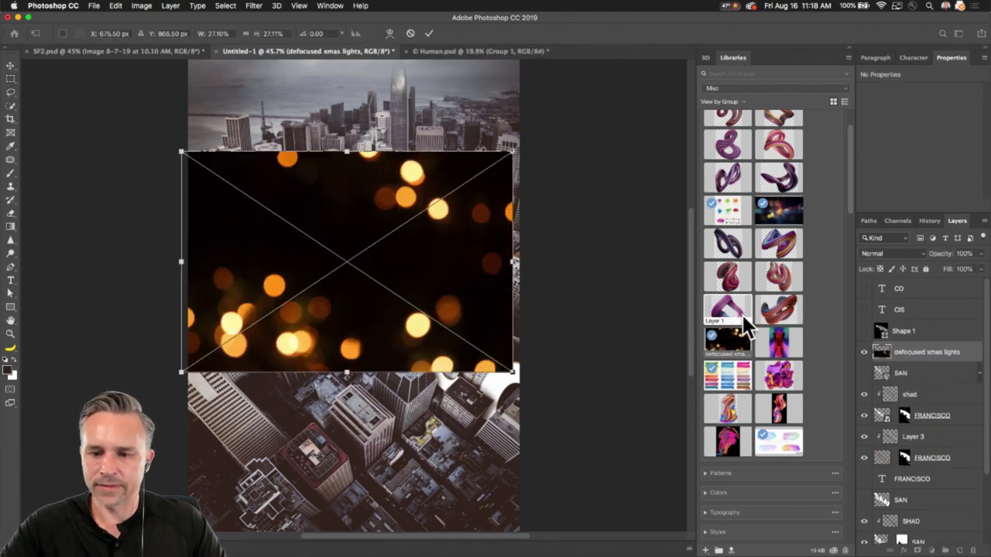
{"action": "key", "text": "Return"}
Place the colorful defocused bokeh lights image from the library and hide both placed light layers
{"action": "left_click_drag", "start_coordinate": [770, 214], "coordinate": [349, 224]}
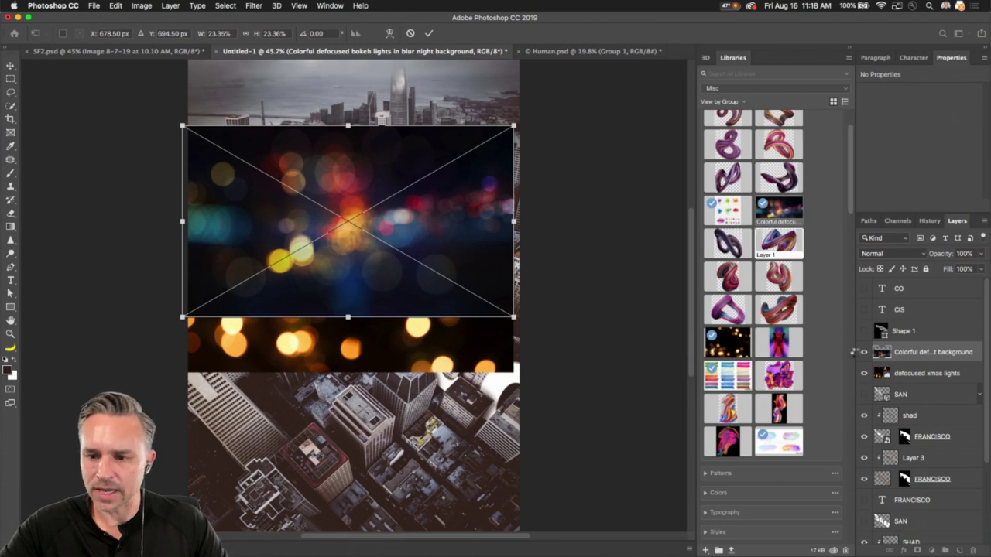
{"action": "key", "text": "Return"}
{"action": "left_click", "coordinate": [863, 352]}
{"action": "left_click", "coordinate": [863, 373]}
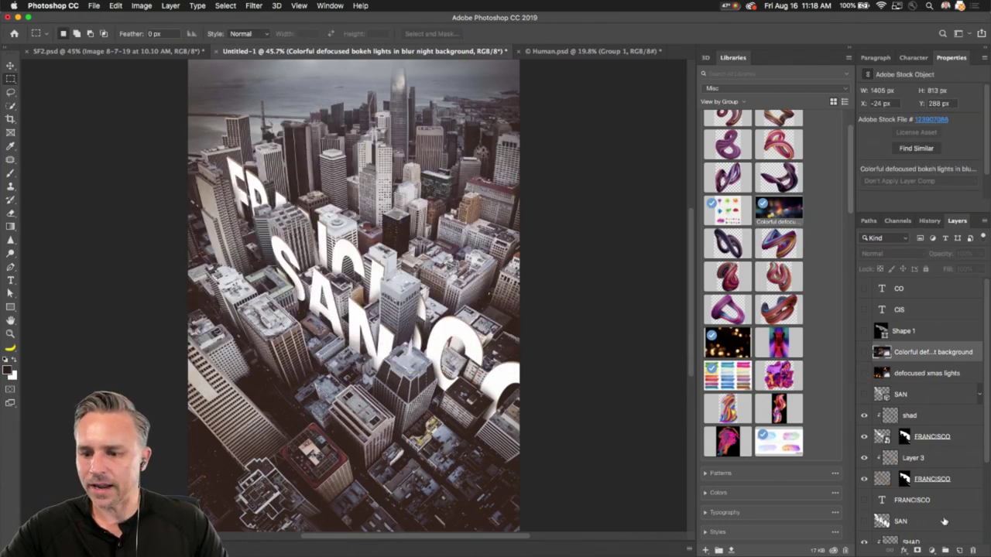
Add a Hue/Saturation adjustment layer above the hidden light layers with saturation at about +69
{"action": "left_click", "coordinate": [931, 551]}
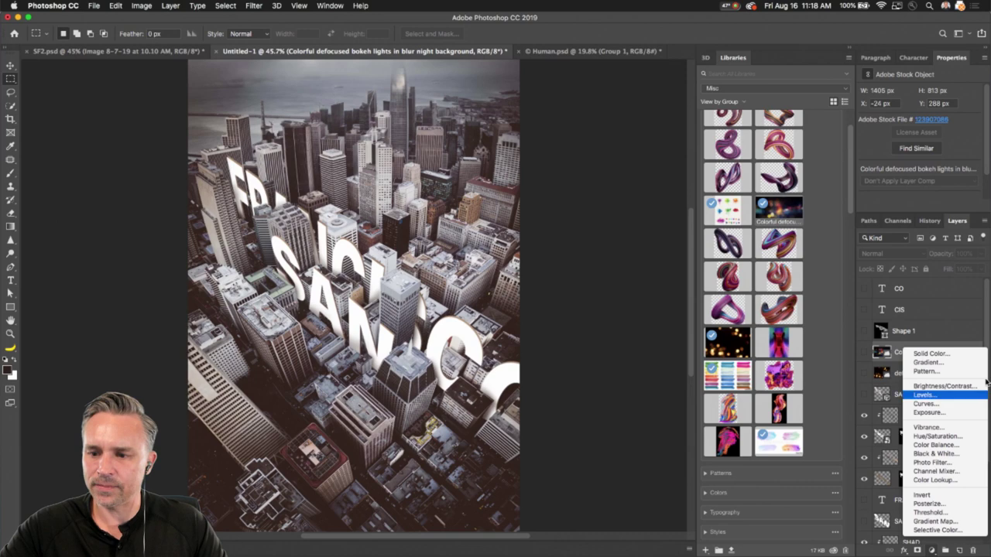
{"action": "left_click", "coordinate": [556, 92]}
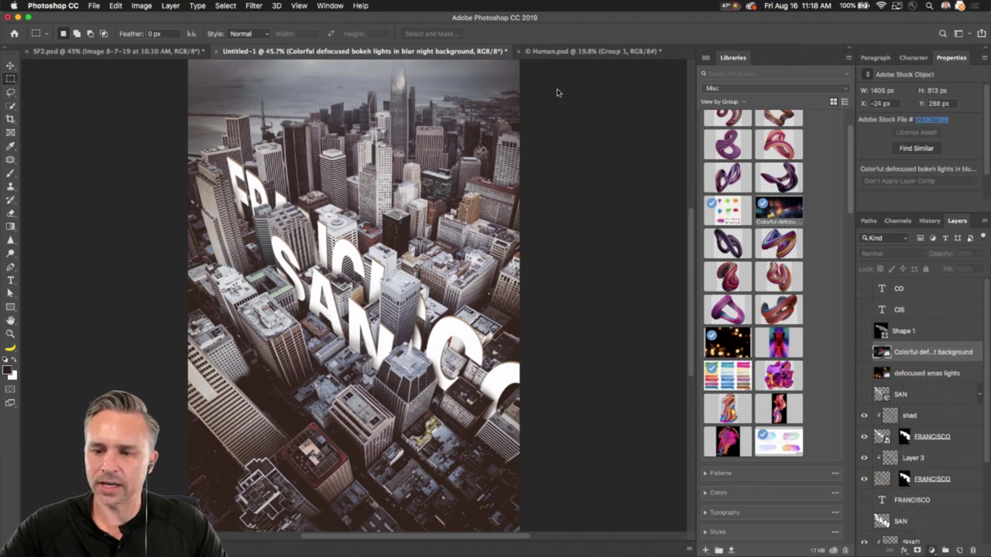
{"action": "left_click", "coordinate": [955, 155]}
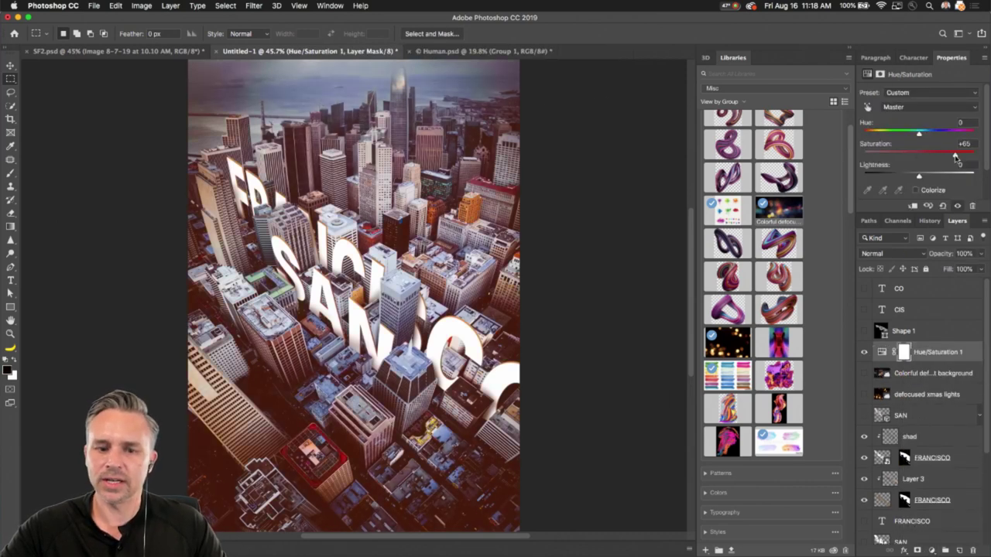
{"action": "left_click_drag", "start_coordinate": [955, 155], "coordinate": [945, 156]}
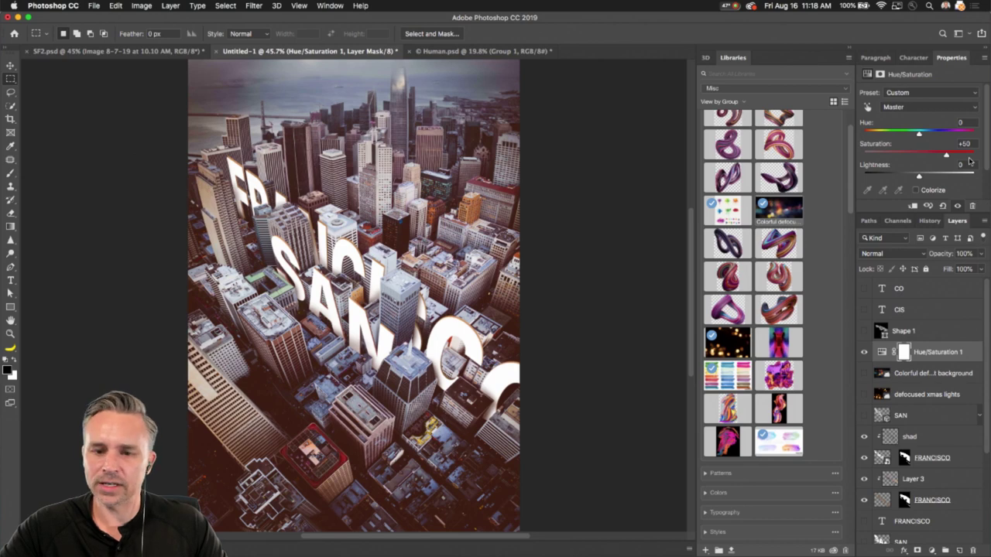
{"action": "left_click", "coordinate": [953, 156]}
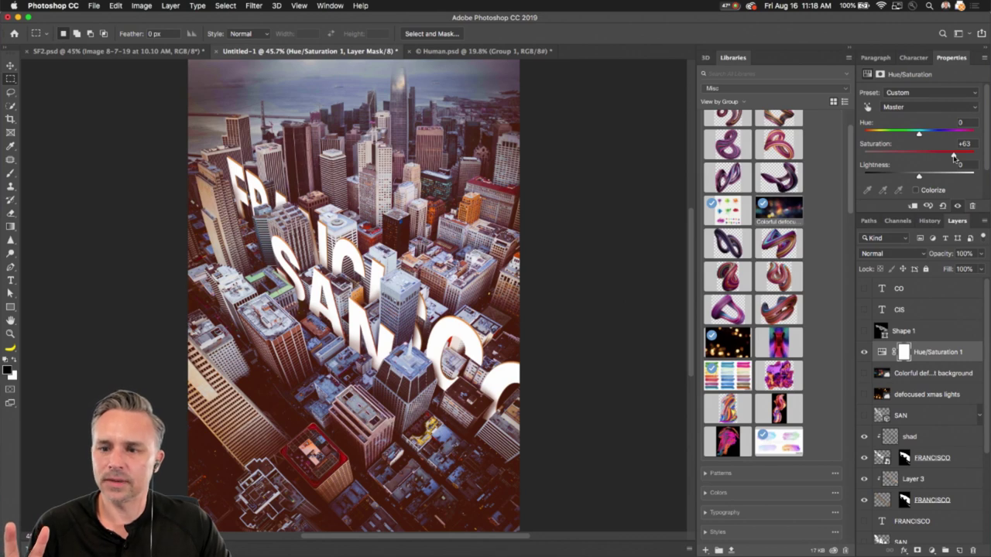
{"action": "mouse_move", "coordinate": [954, 155]}
{"action": "left_mouse_down"}
{"action": "mouse_move", "coordinate": [971, 155]}
{"action": "mouse_move", "coordinate": [956, 157]}
{"action": "left_mouse_up"}
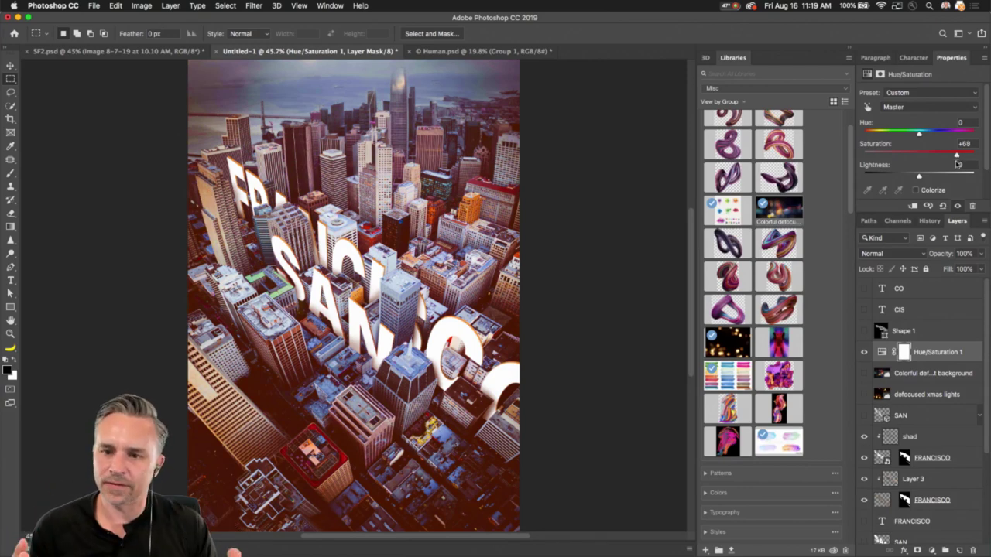
Add a Color Lookup adjustment layer directly above Hue/Saturation 1 and leave it selected
{"action": "double_click", "coordinate": [789, 59]}
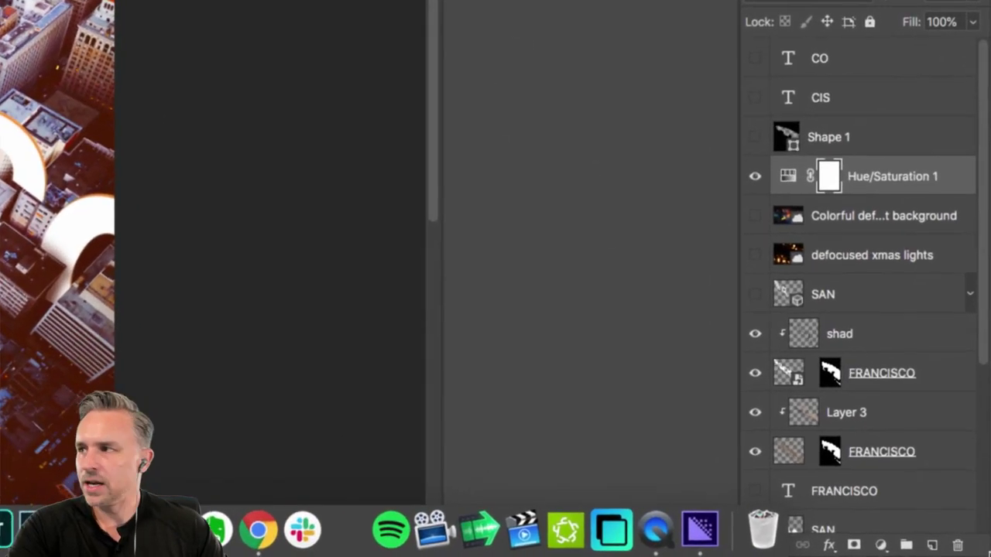
{"action": "left_click", "coordinate": [879, 545]}
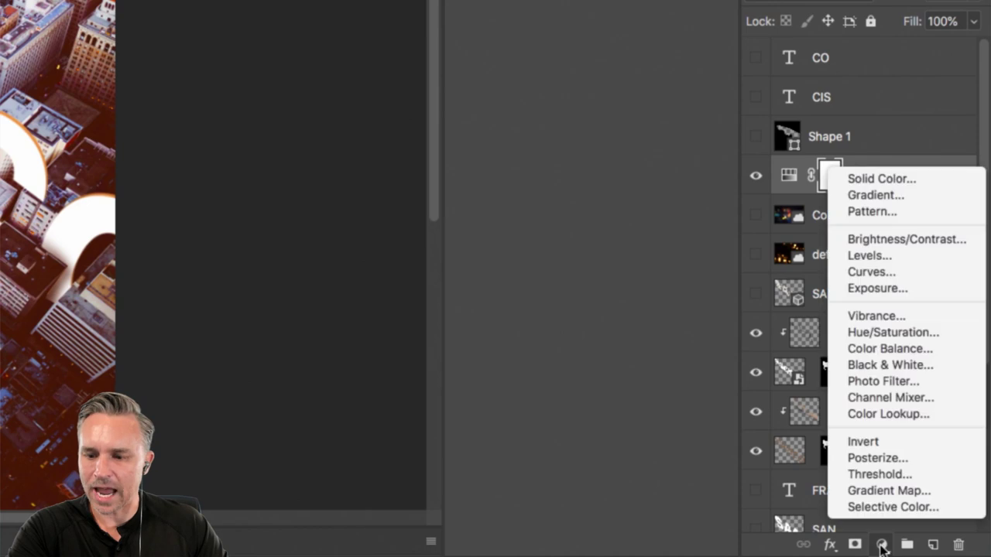
{"action": "left_click", "coordinate": [922, 418]}
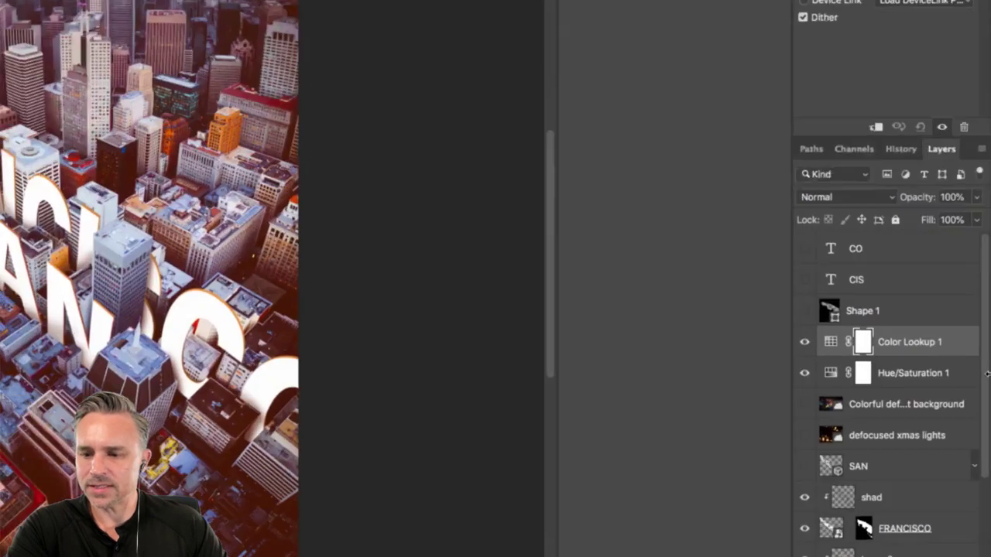
{"action": "left_click", "coordinate": [887, 373]}
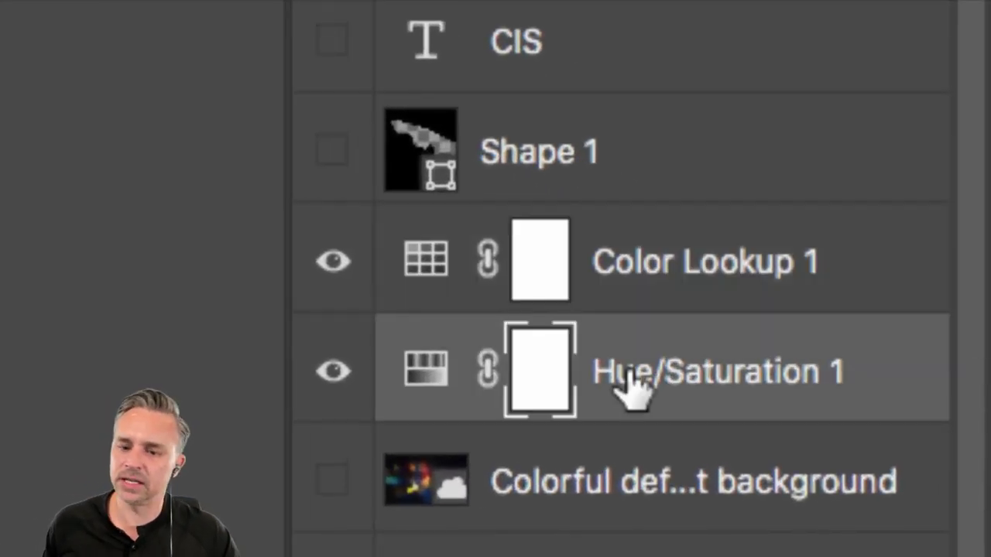
{"action": "left_click", "coordinate": [642, 272]}
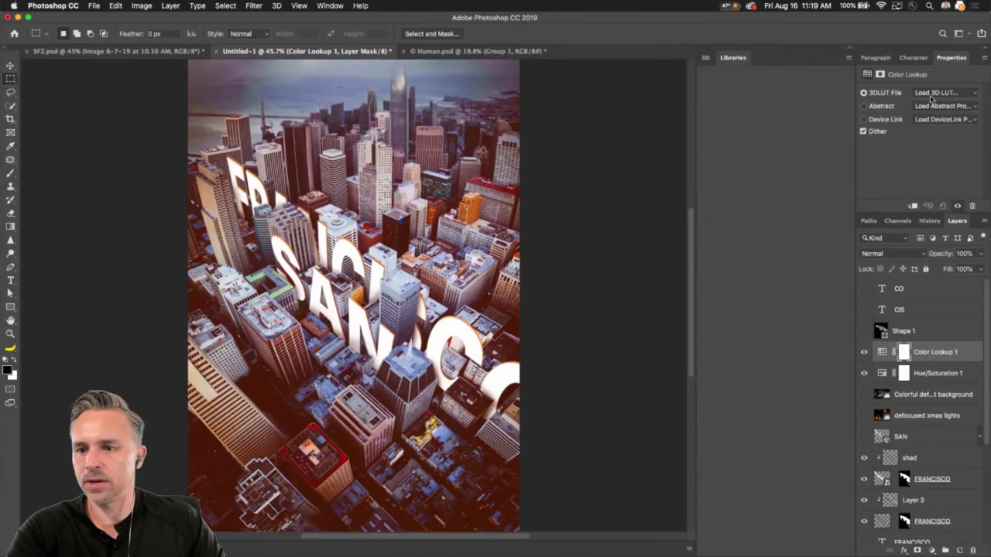
Apply the 2Strip.look 3D LUT to the Color Lookup 1 layer
{"action": "left_click", "coordinate": [936, 93]}
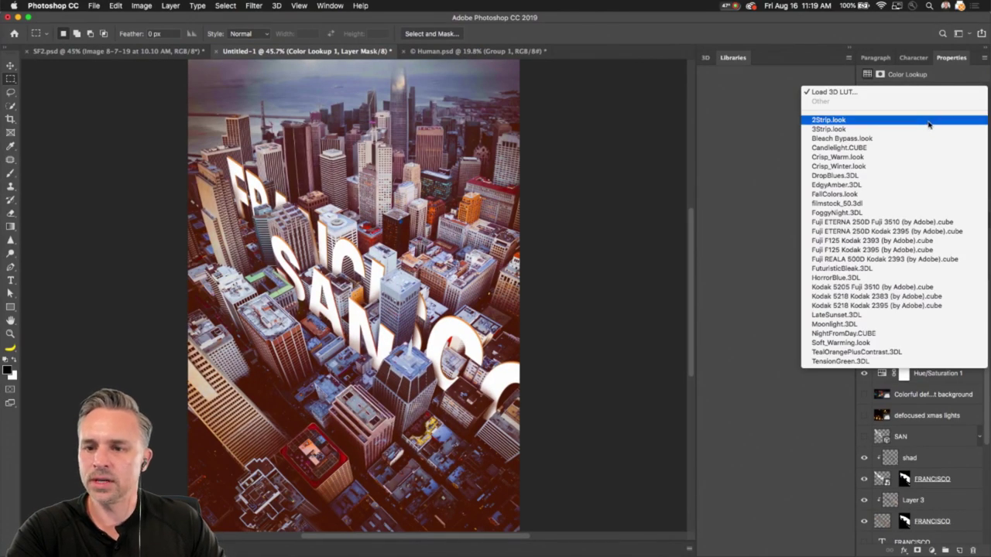
{"action": "left_click", "coordinate": [929, 120]}
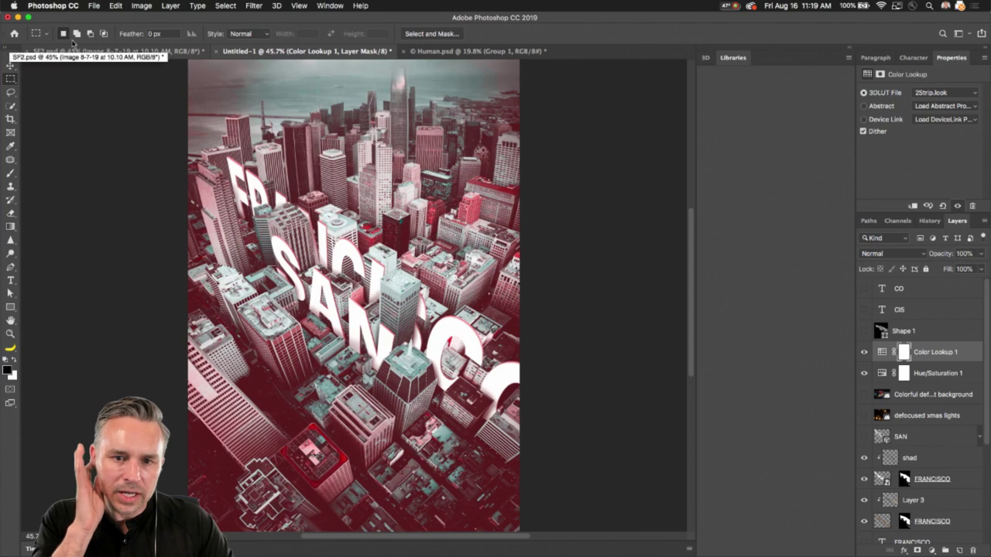
Open the recent file SF1.psd and enlarge the poster for a closer look
{"action": "left_click", "coordinate": [93, 6]}
{"action": "mouse_move", "coordinate": [106, 59]}
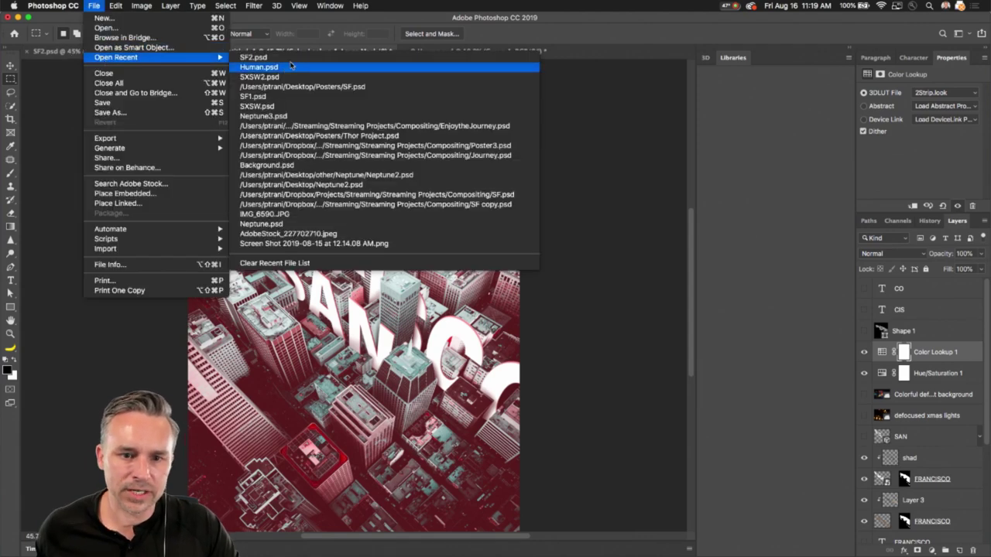
{"action": "left_click", "coordinate": [318, 97]}
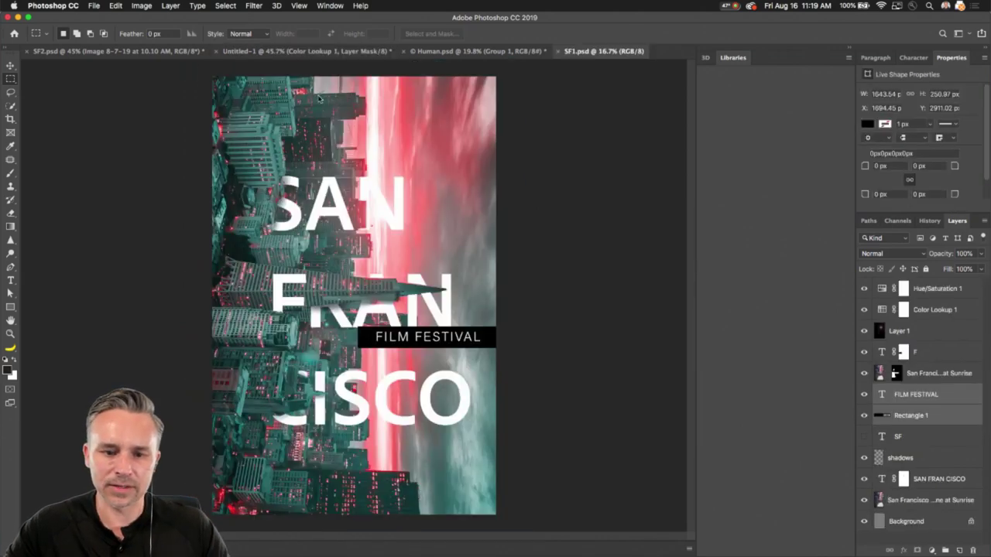
{"action": "key", "text": "super+0"}
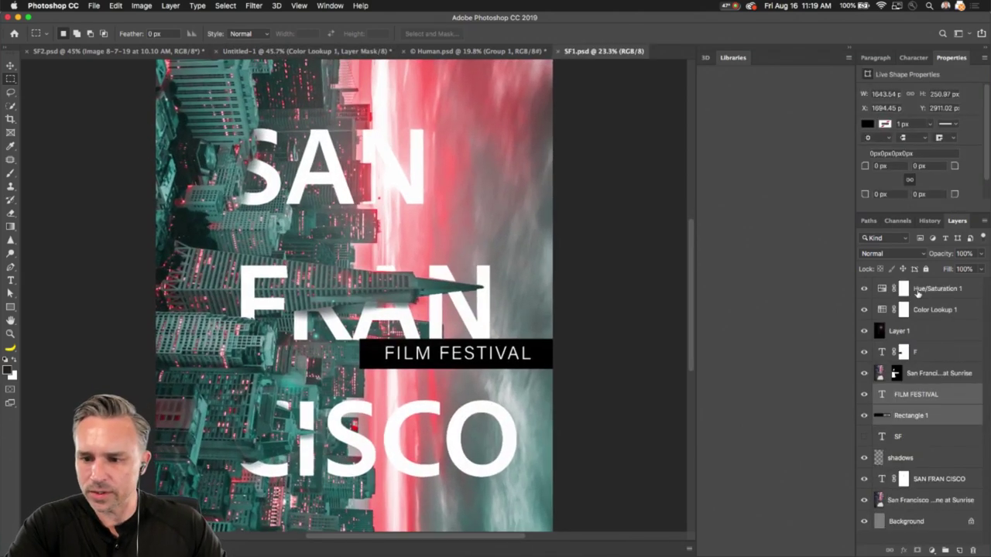
Compare the SF1.psd poster with and without its Hue/Saturation 1 and Color Lookup 1 layers, leaving both visible
{"action": "left_click", "coordinate": [871, 294]}
{"action": "left_click_drag", "start_coordinate": [869, 296], "coordinate": [864, 319]}
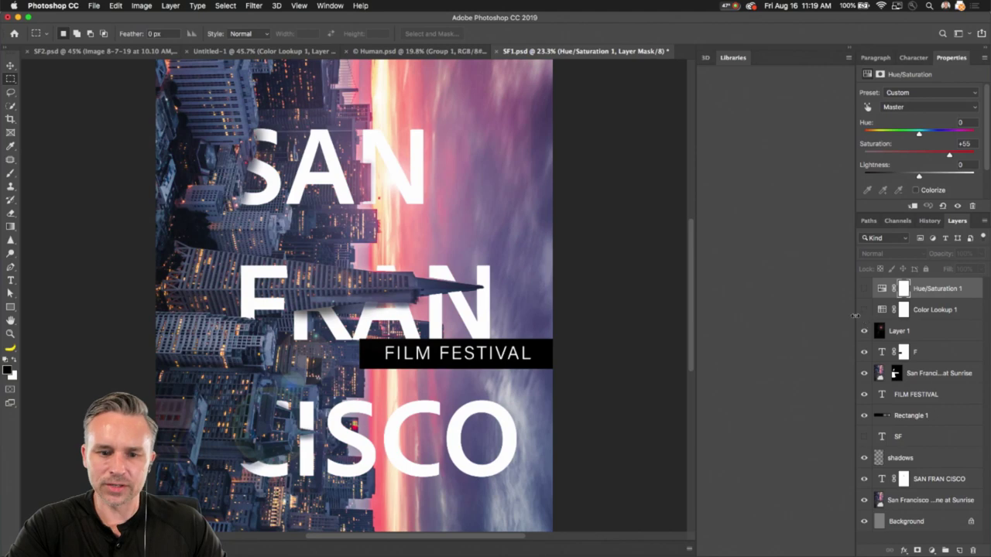
{"action": "scroll", "coordinate": [382, 245], "scroll_direction": "down", "scroll_amount": 4}
{"action": "scroll", "coordinate": [333, 230], "scroll_direction": "up", "scroll_amount": 2}
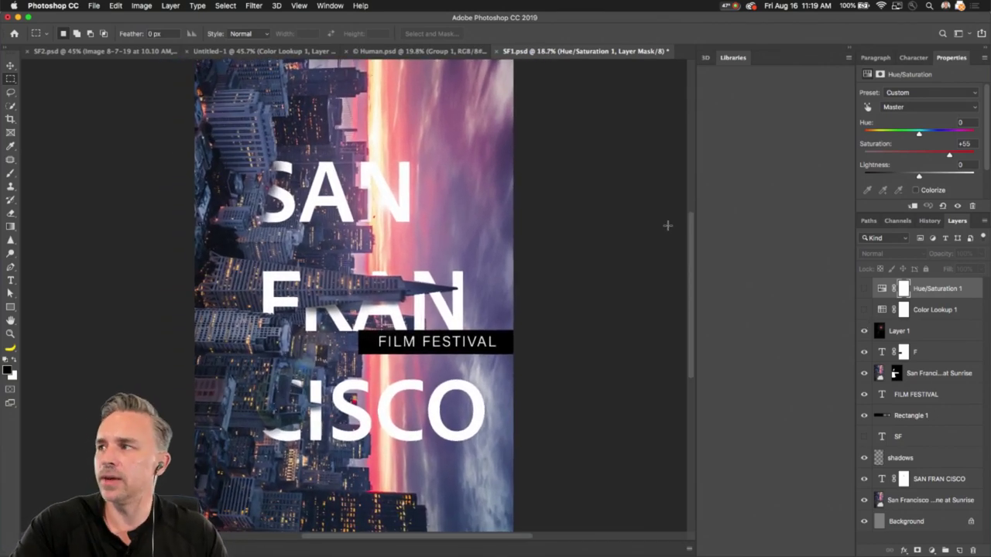
{"action": "left_click", "coordinate": [864, 310]}
{"action": "left_click", "coordinate": [925, 317]}
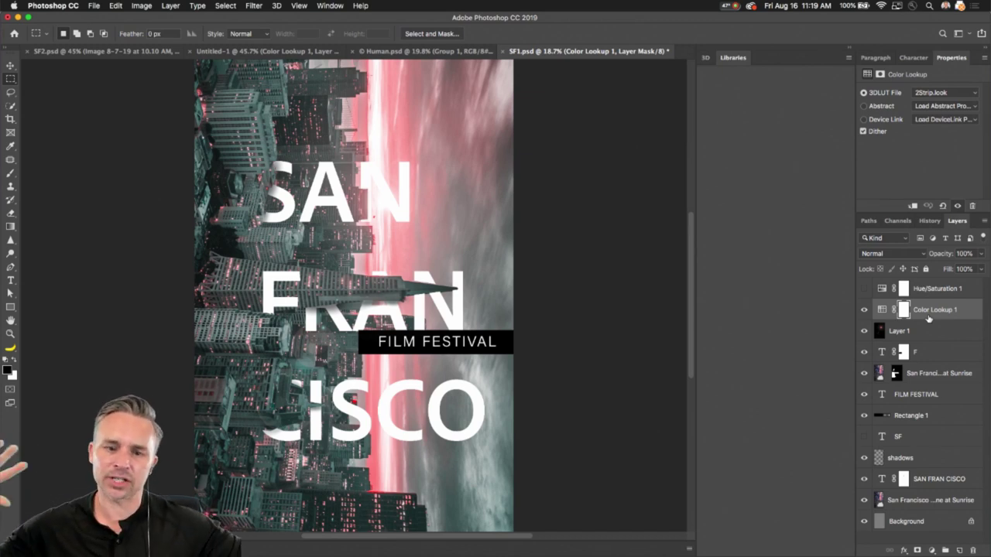
{"action": "left_click", "coordinate": [863, 289]}
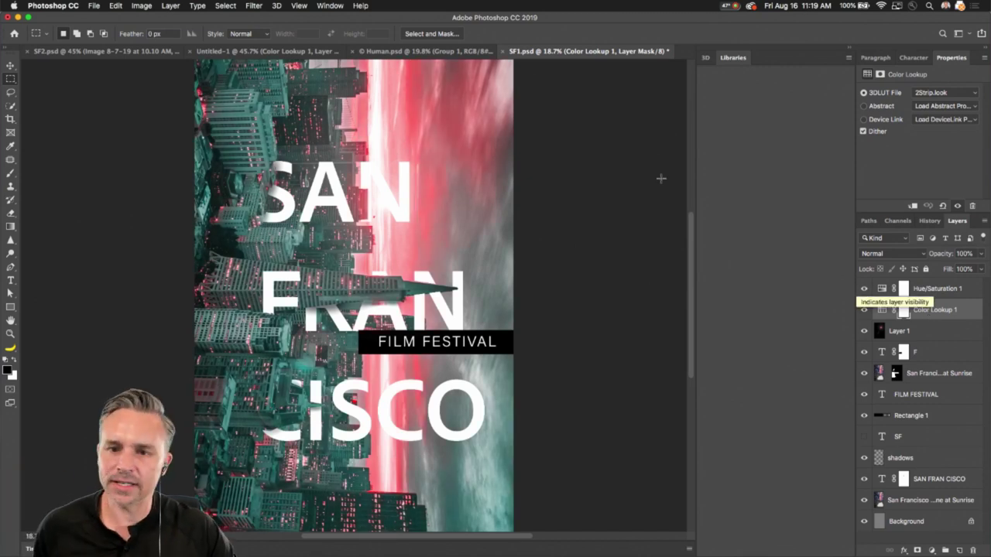
In Untitled-1, try Bleach Bypass.look and DropBlues.3DL on Color Lookup 1 and settle on the Fuji ETERNA 250D Fuji 3510 LUT
{"action": "left_click", "coordinate": [66, 54]}
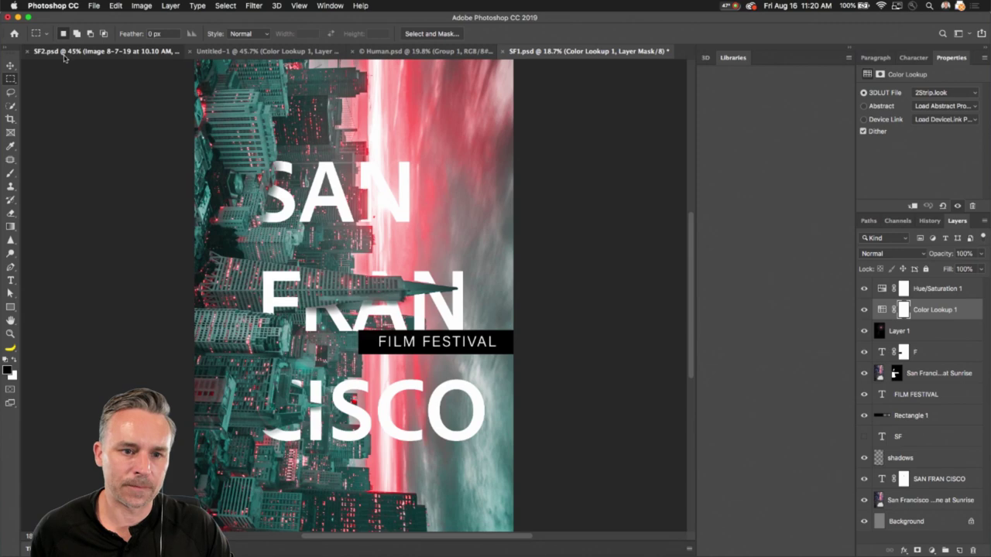
{"action": "left_click", "coordinate": [246, 52]}
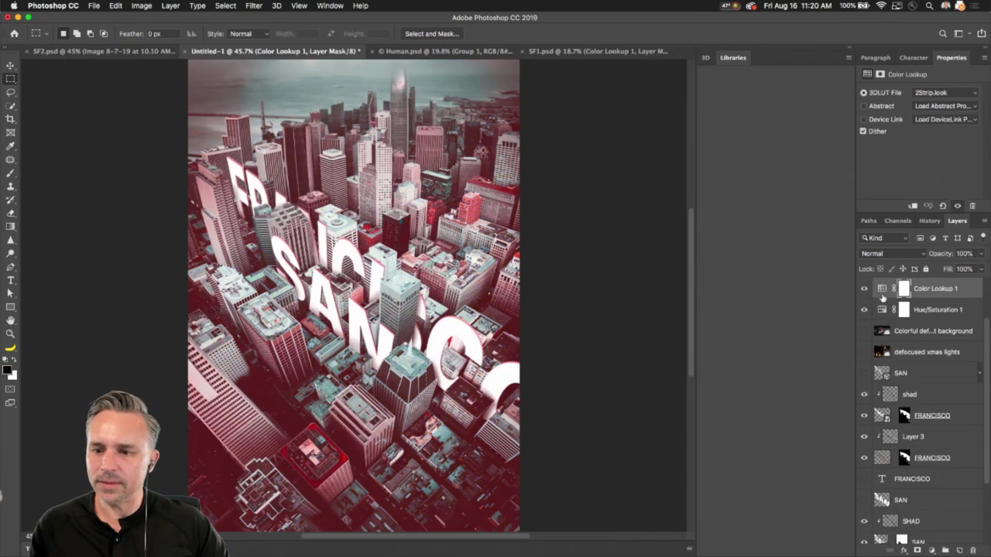
{"action": "left_click", "coordinate": [942, 95]}
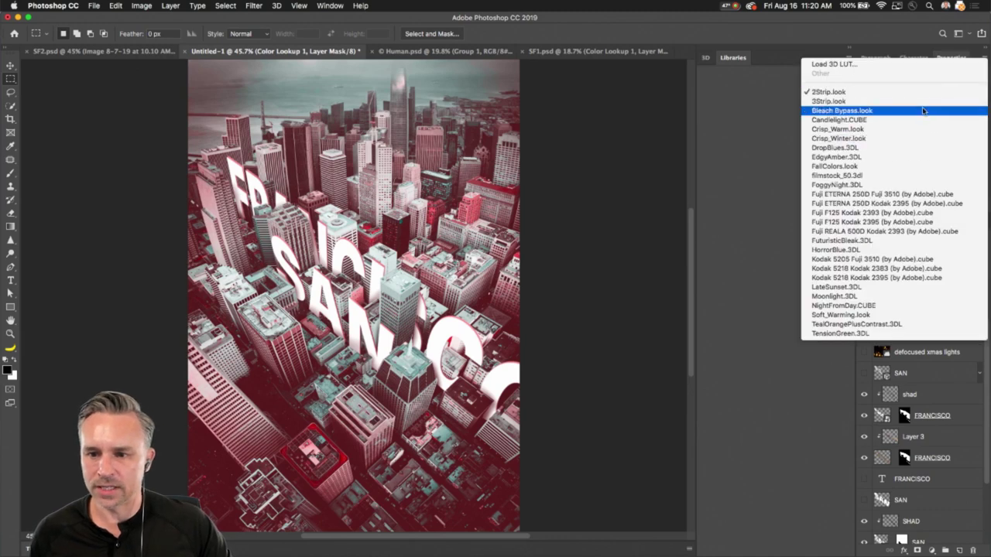
{"action": "left_click", "coordinate": [922, 111]}
{"action": "left_click", "coordinate": [942, 93]}
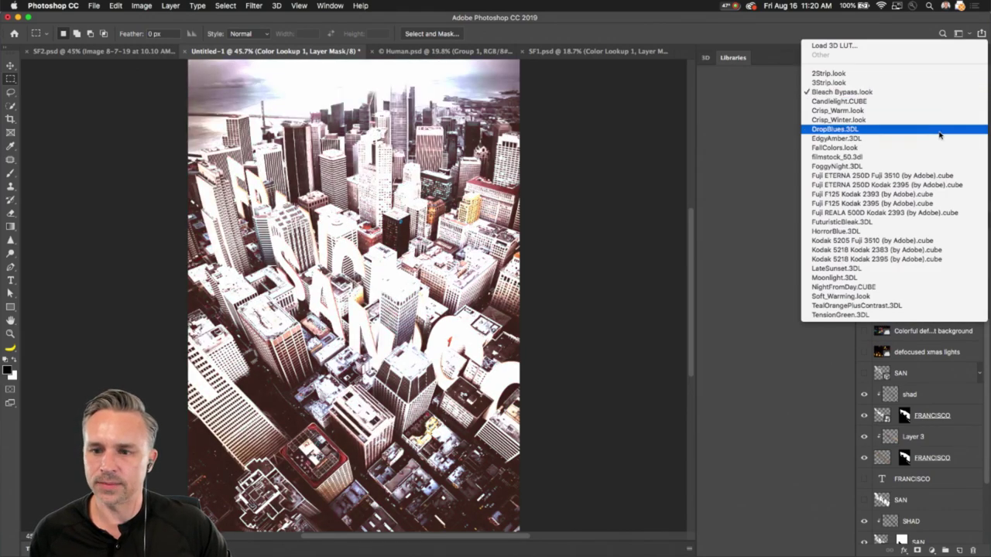
{"action": "left_click", "coordinate": [940, 133]}
{"action": "left_click", "coordinate": [933, 95]}
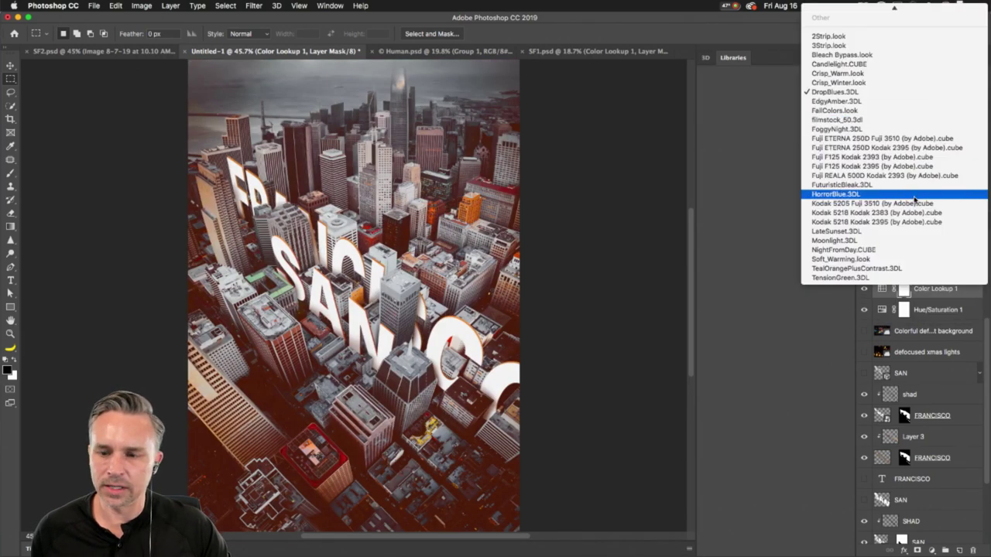
{"action": "left_click", "coordinate": [921, 141]}
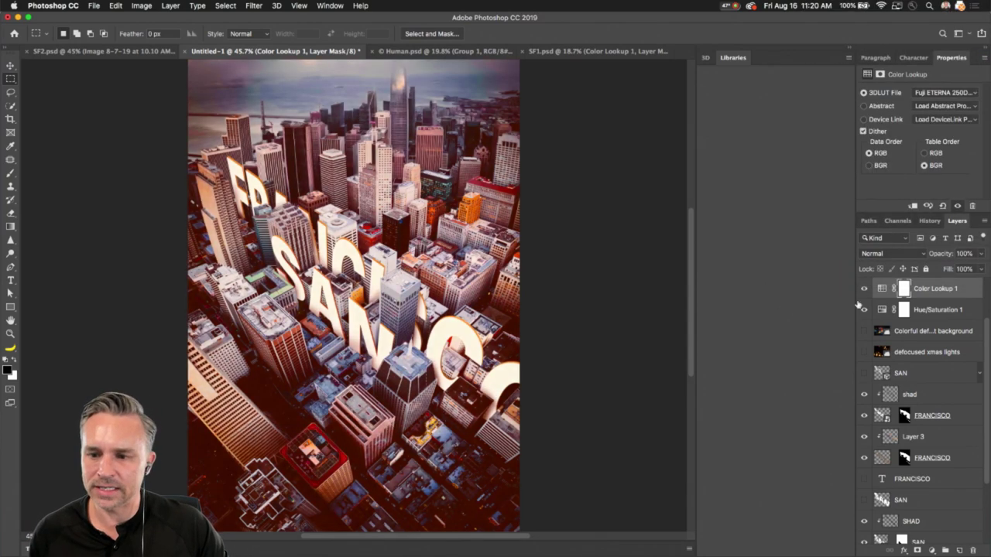
Hide the Hue/Saturation 1 and Color Lookup 1 layers, and show and select the colorful defocused bokeh layer
{"action": "left_click", "coordinate": [864, 309]}
{"action": "left_click", "coordinate": [863, 289]}
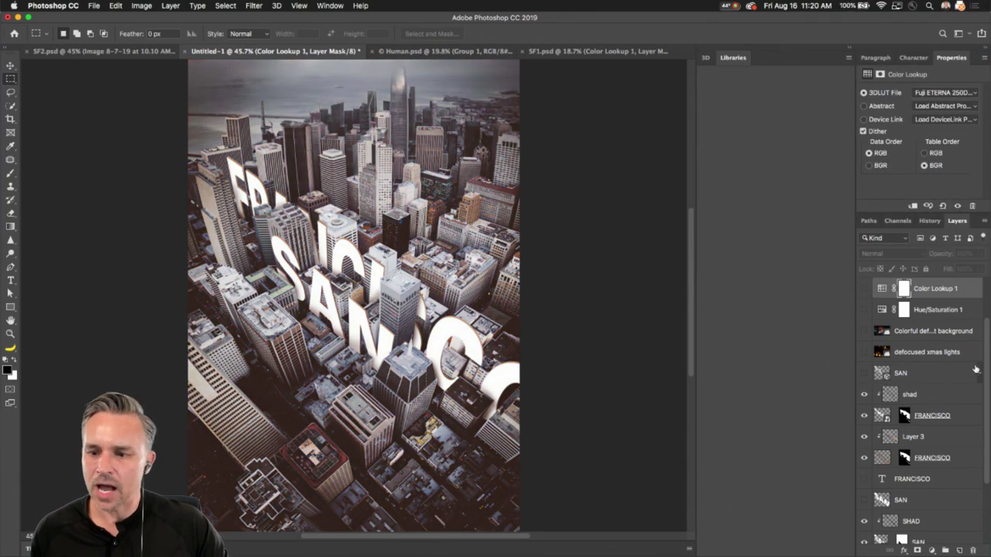
{"action": "left_click", "coordinate": [921, 352]}
{"action": "left_click", "coordinate": [863, 330]}
{"action": "left_click", "coordinate": [895, 332]}
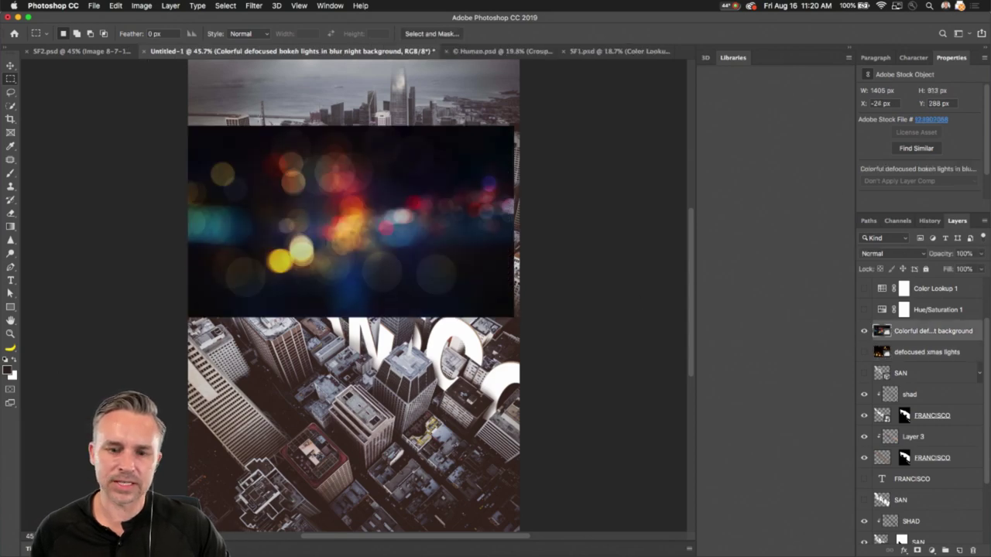
Rotate the bokeh image -90° and stretch it to about 1746 × 2259 px so it covers the whole canvas
{"action": "key", "text": "t"}
{"action": "left_click", "coordinate": [10, 65]}
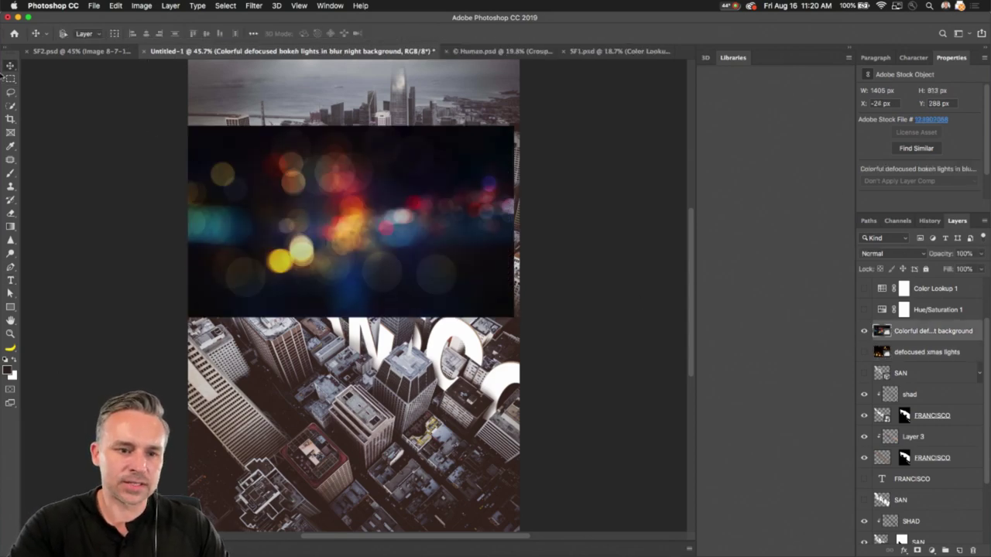
{"action": "key", "text": "ctrl+t"}
{"action": "left_click_drag", "start_coordinate": [172, 123], "coordinate": [221, 444]}
{"action": "left_click_drag", "start_coordinate": [251, 386], "coordinate": [32, 527]}
{"action": "left_click_drag", "start_coordinate": [142, 375], "coordinate": [267, 294]}
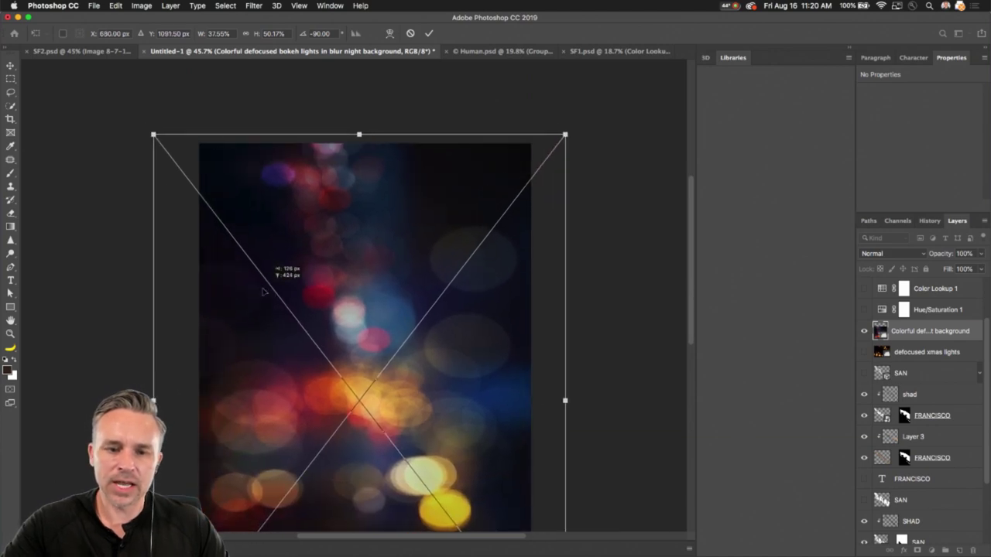
{"action": "key", "text": "Return"}
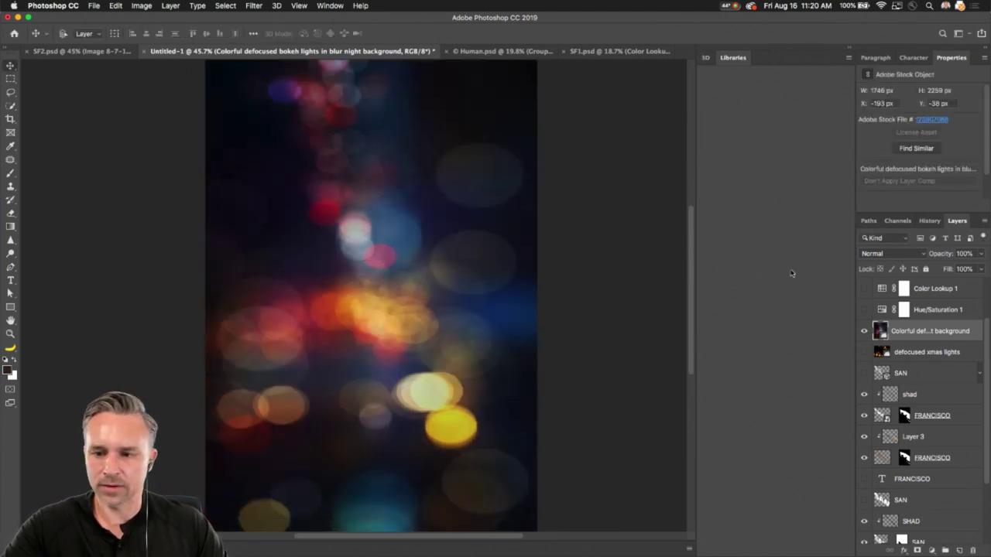
Collapse the Libraries panel, set the bokeh layer's blend mode to Screen and move it over the poster's right side, X about 554 px
{"action": "left_click", "coordinate": [849, 57]}
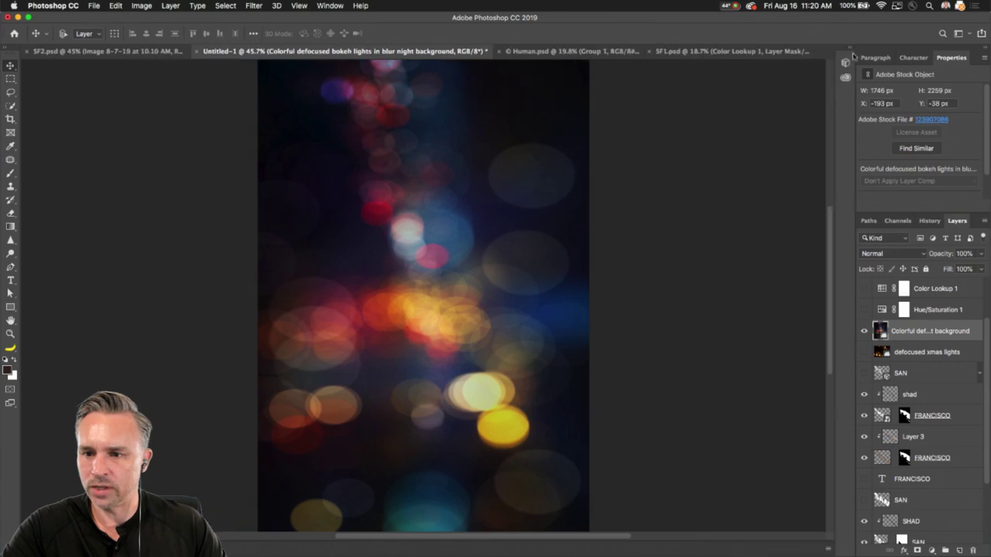
{"action": "left_click", "coordinate": [907, 254]}
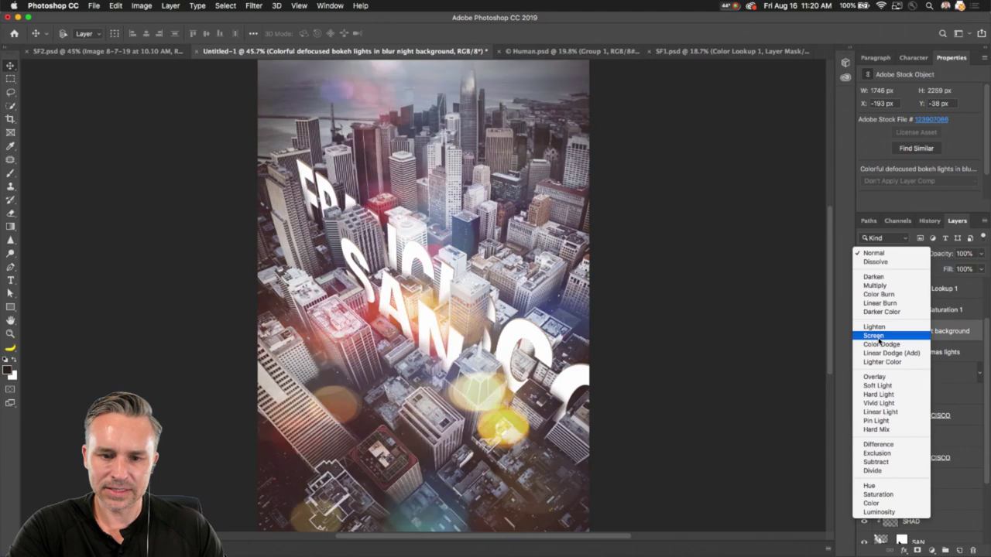
{"action": "left_click", "coordinate": [874, 335]}
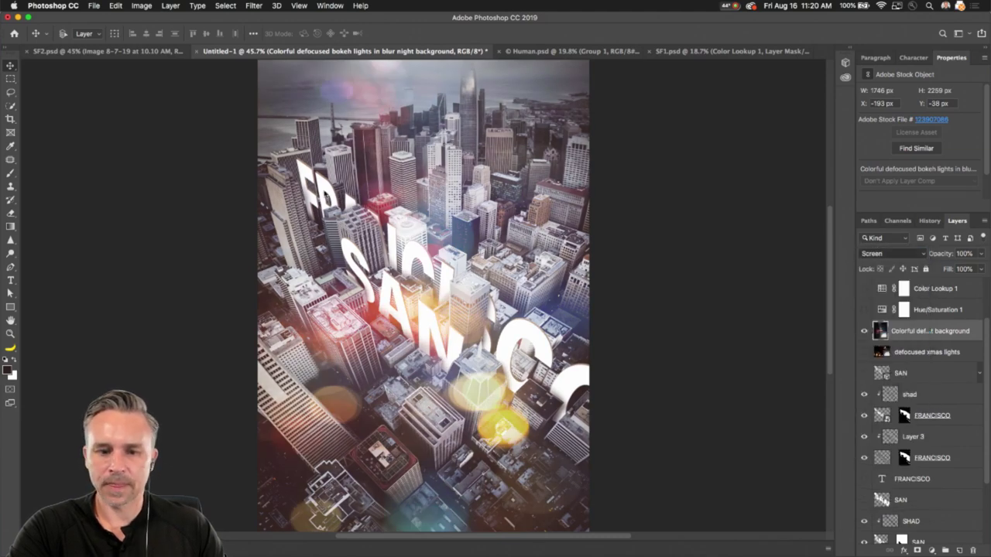
{"action": "left_click_drag", "start_coordinate": [115, 192], "coordinate": [296, 172]}
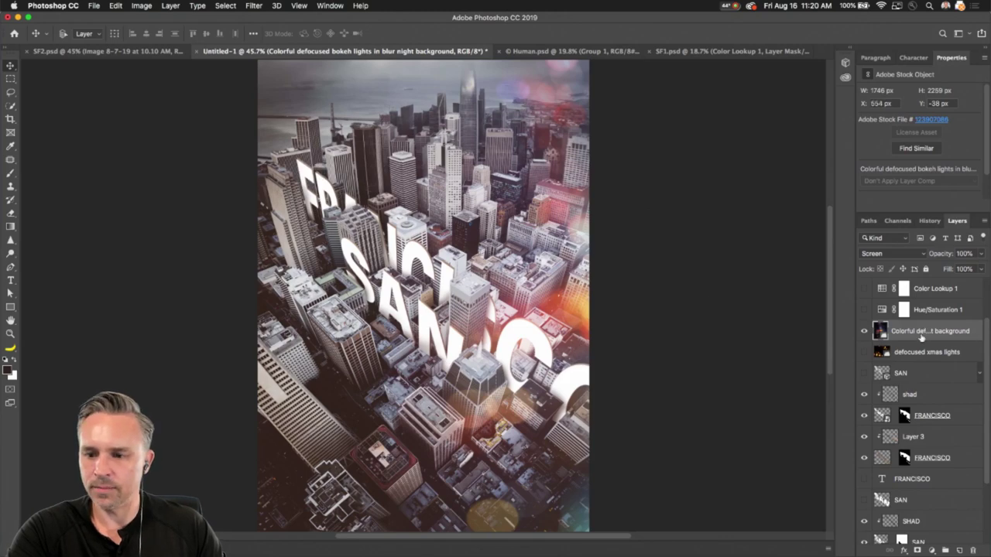
Duplicate the bokeh layer, move the copy to the poster's left side at X about -742 px and flip it vertically
{"action": "left_click_drag", "start_coordinate": [921, 337], "coordinate": [959, 550]}
{"action": "left_click_drag", "start_coordinate": [480, 194], "coordinate": [181, 183]}
{"action": "key", "text": "super+t"}
{"action": "right_click", "coordinate": [259, 223]}
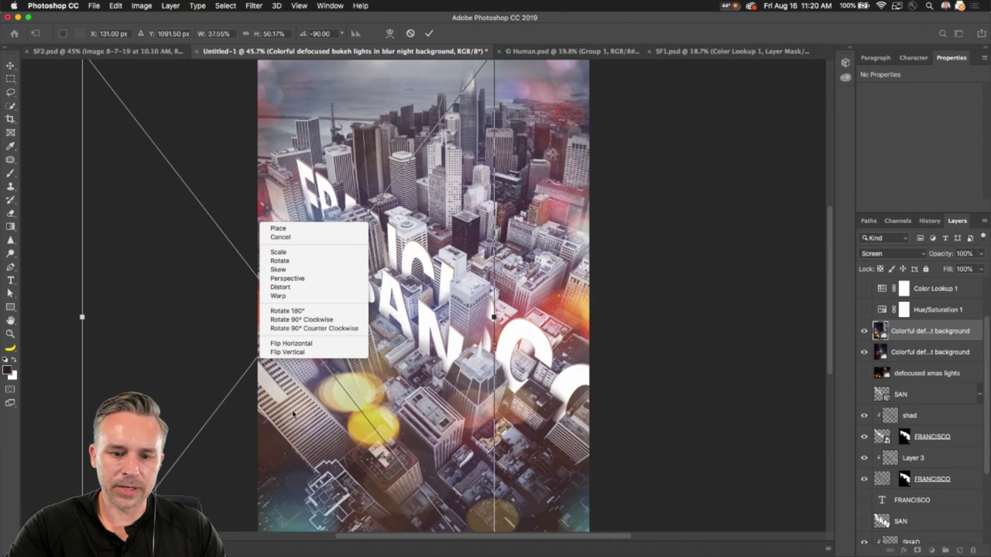
{"action": "left_click", "coordinate": [286, 352]}
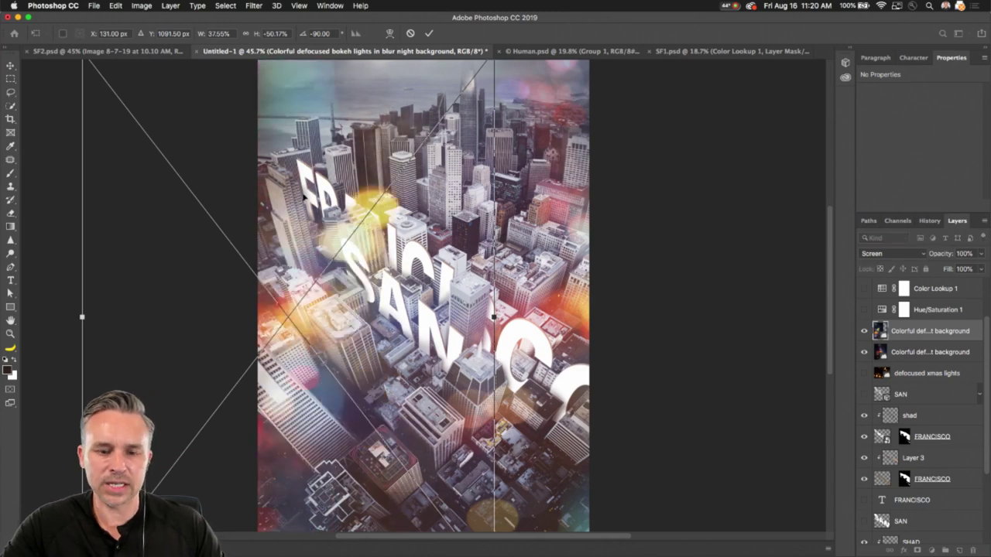
{"action": "key", "text": "Return"}
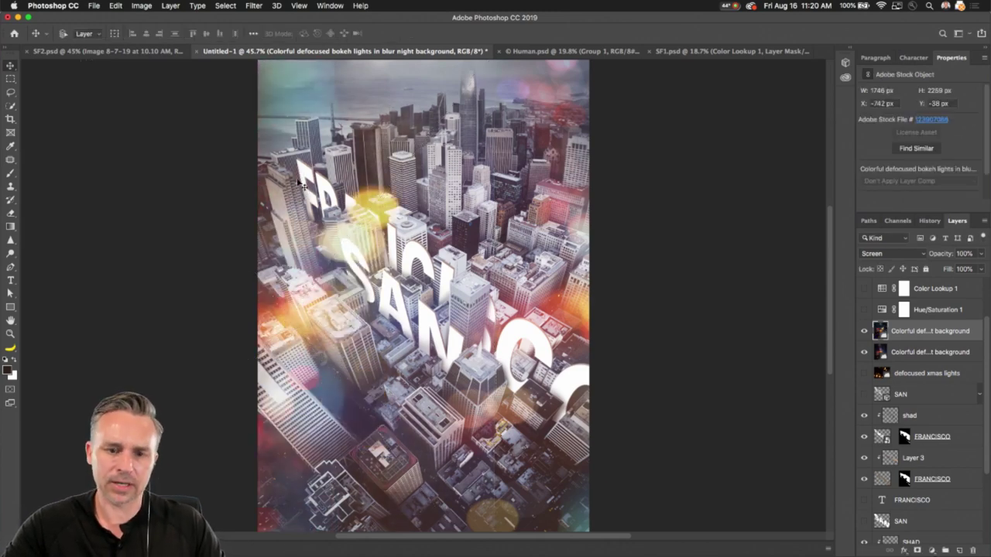
Shift the bokeh copy further toward the poster's left edge and rotate it diagonally, with its bounds at about X -1296, Y -34 px
{"action": "left_click_drag", "start_coordinate": [293, 194], "coordinate": [233, 260]}
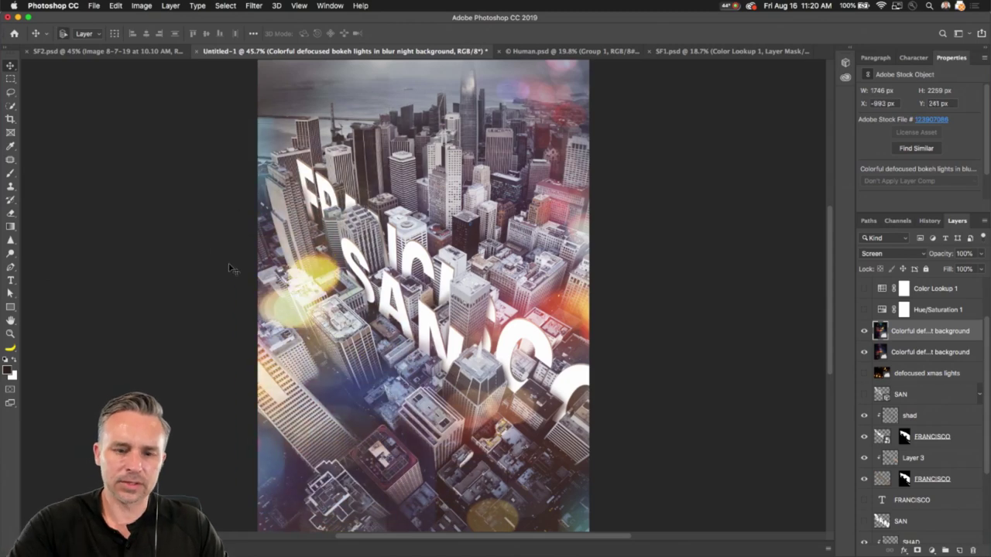
{"action": "key", "text": "super+t"}
{"action": "left_click_drag", "start_coordinate": [171, 111], "coordinate": [53, 115]}
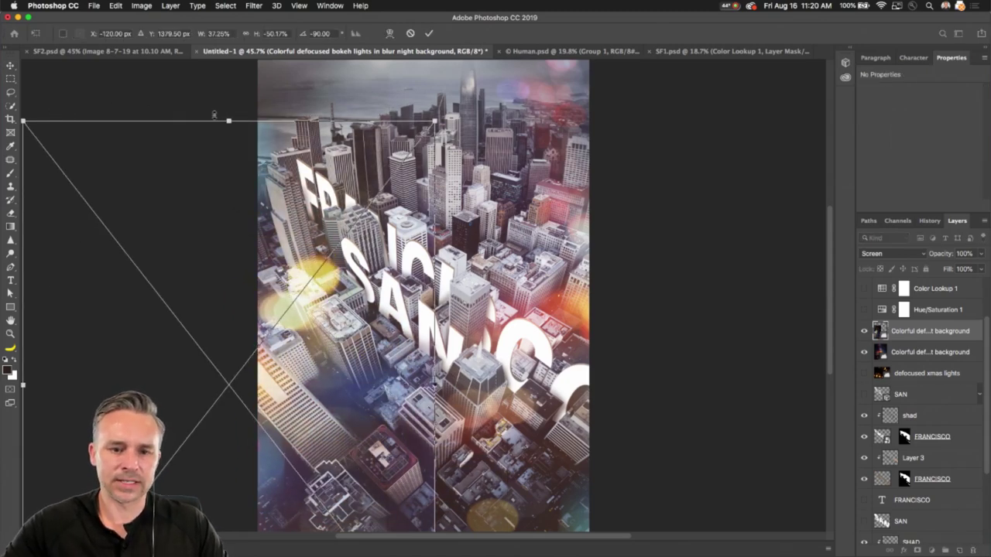
{"action": "left_click_drag", "start_coordinate": [198, 108], "coordinate": [169, 287]}
{"action": "key", "text": "Return"}
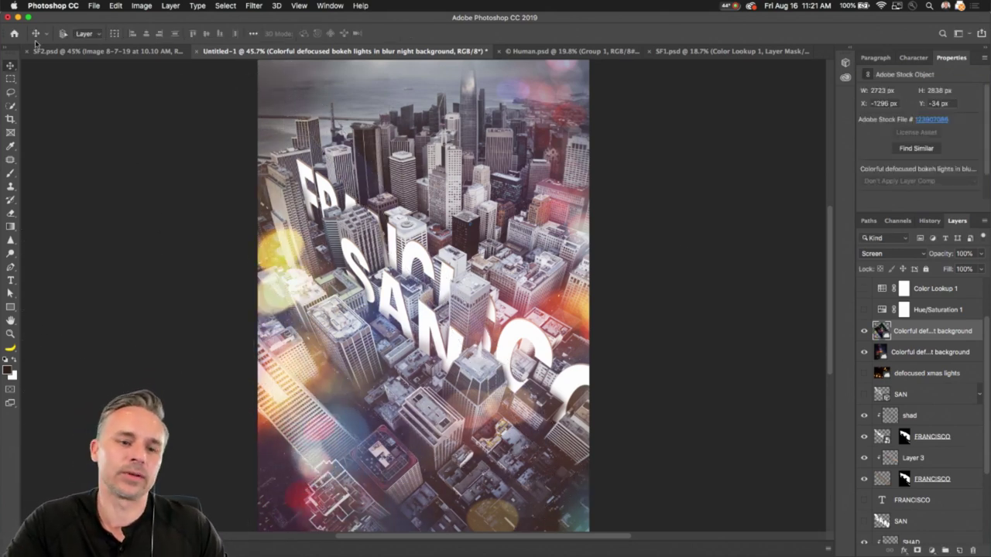
In SF2.psd, examine the blend modes and settings of the IMG_0177 light layers and the Color Balance 1 and Hue/Saturation 1 adjustments
{"action": "left_click", "coordinate": [66, 51]}
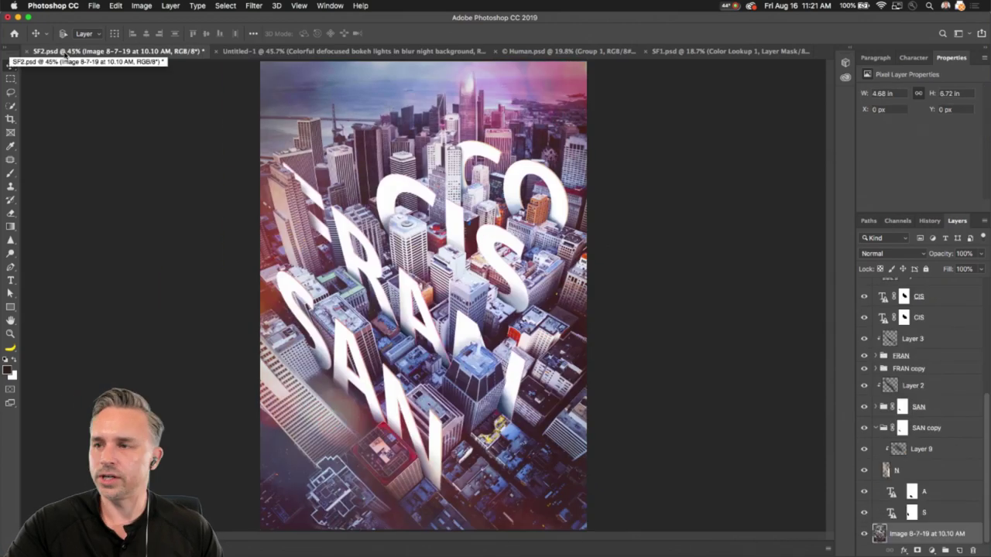
{"action": "scroll", "coordinate": [934, 330], "scroll_direction": "up", "scroll_amount": 5}
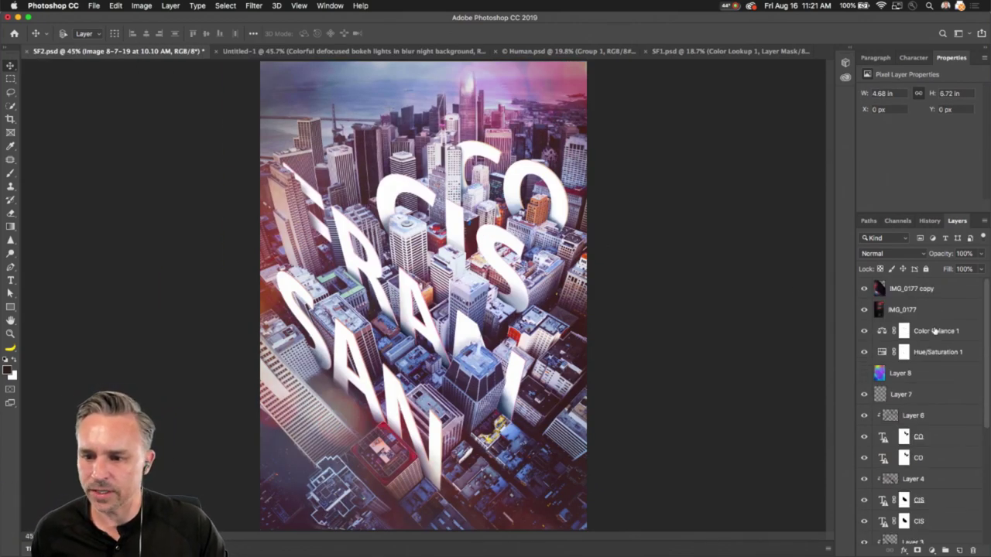
{"action": "left_click", "coordinate": [929, 311]}
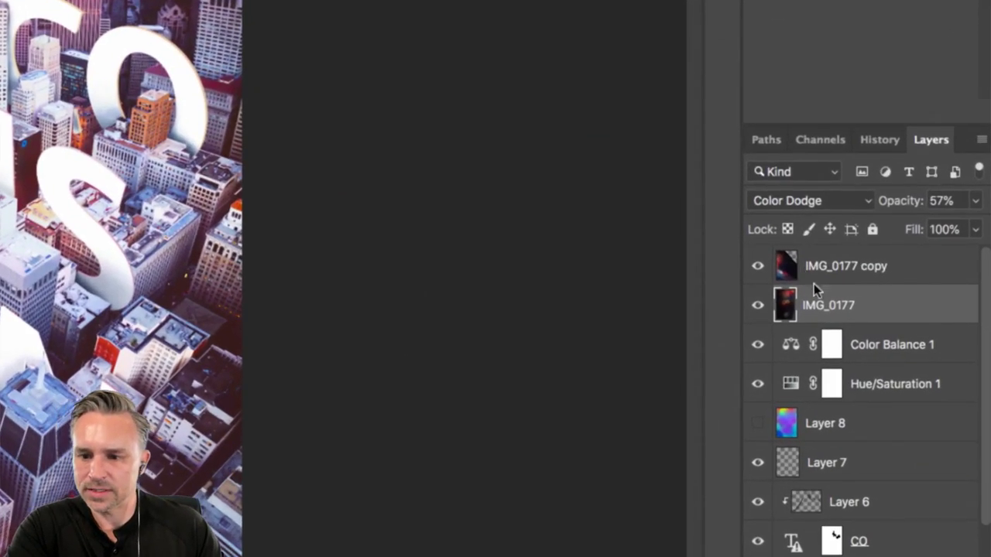
{"action": "left_click", "coordinate": [893, 294]}
{"action": "left_click", "coordinate": [840, 310]}
{"action": "left_click", "coordinate": [853, 268]}
{"action": "left_click", "coordinate": [835, 316]}
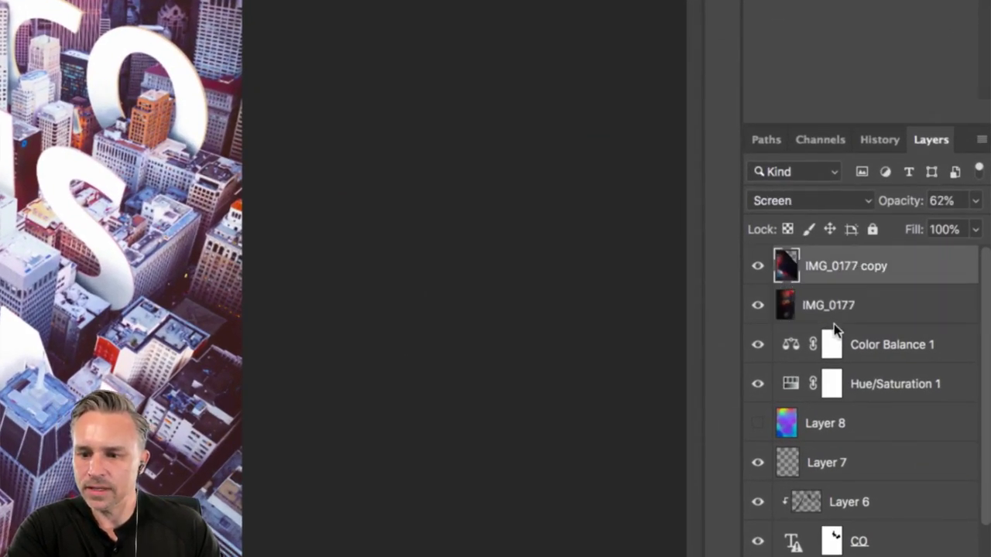
{"action": "left_click", "coordinate": [872, 358]}
{"action": "left_click", "coordinate": [879, 386]}
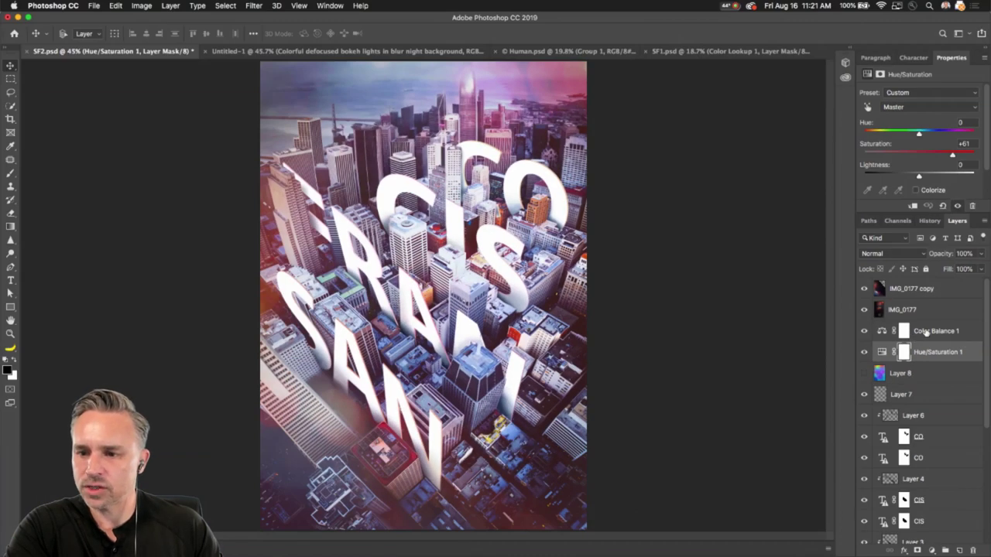
Copy the IMG_0177 copy, IMG_0177, Color Balance 1 and Hue/Saturation 1 layers from SF2.psd into the Untitled-1 poster, tiling and regrouping the documents
{"action": "left_click", "coordinate": [925, 332]}
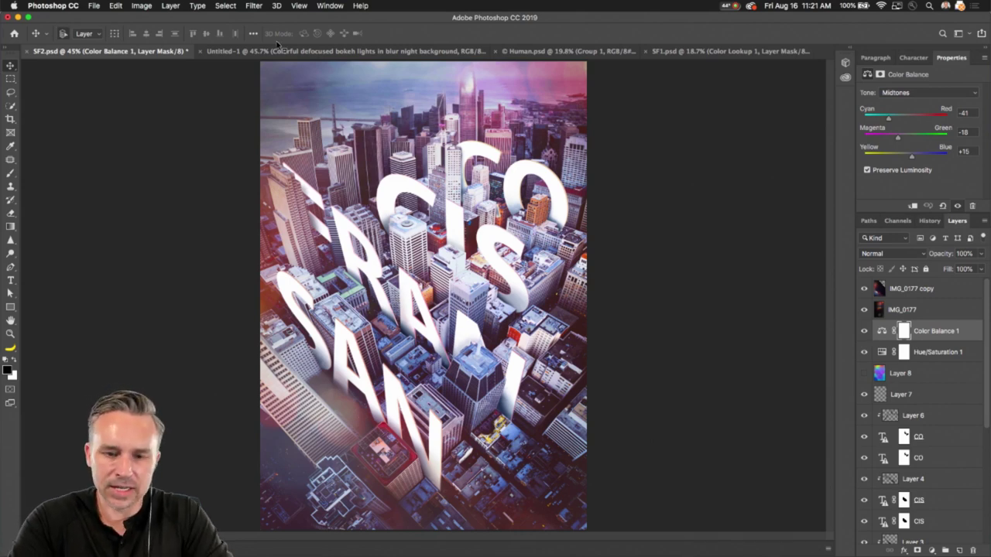
{"action": "key", "text": "super+4"}
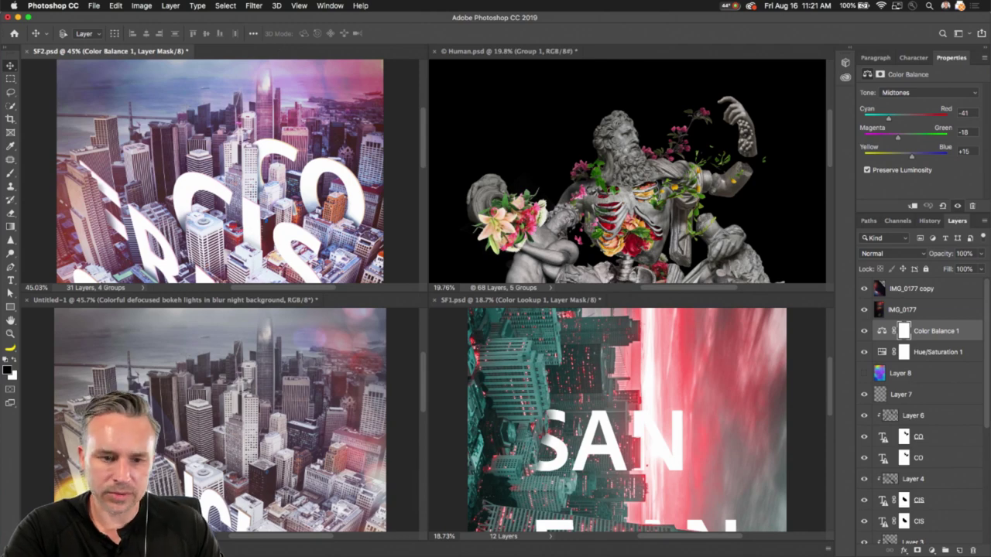
{"action": "left_click", "coordinate": [915, 352]}
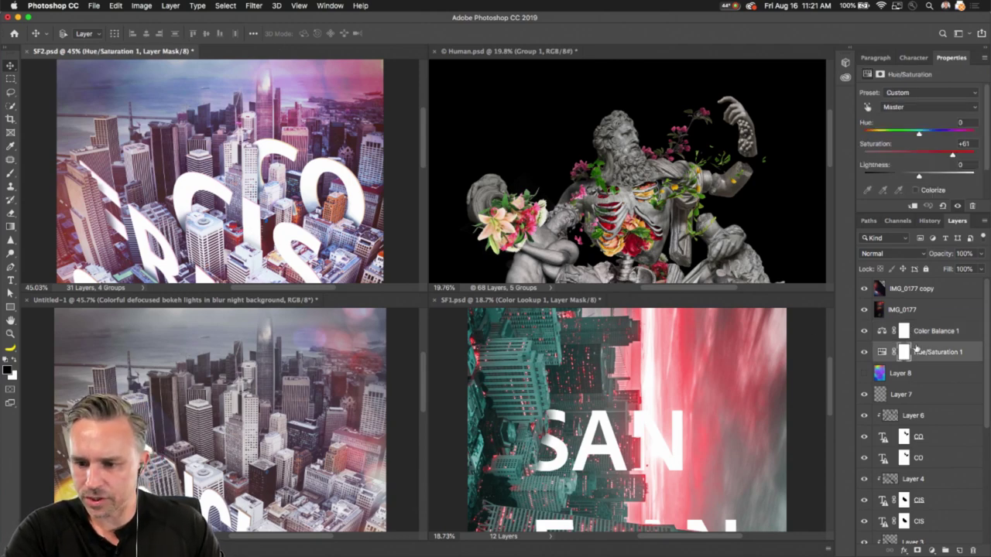
{"action": "left_click", "coordinate": [913, 291], "text": "shift"}
{"action": "left_click_drag", "start_coordinate": [918, 292], "coordinate": [231, 391]}
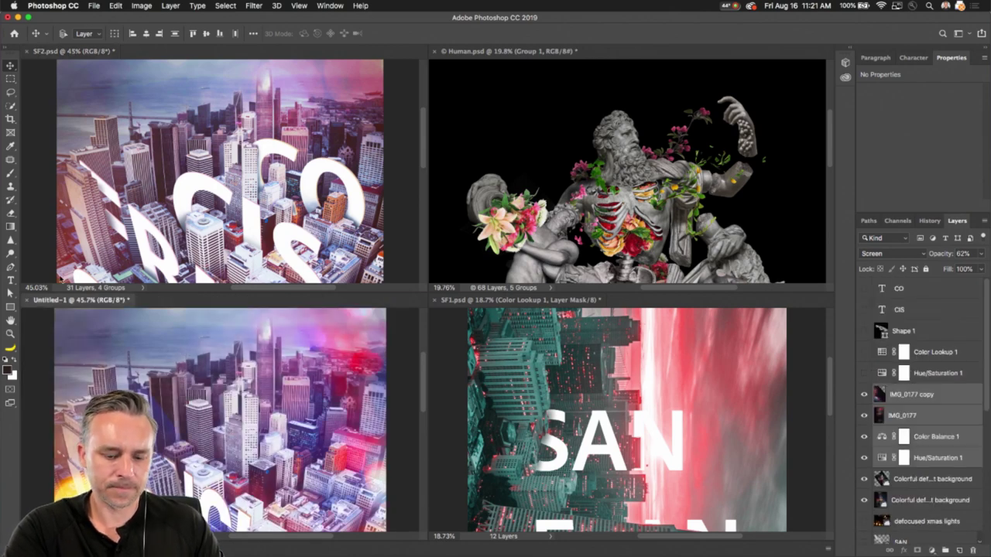
{"action": "key", "text": "super+1"}
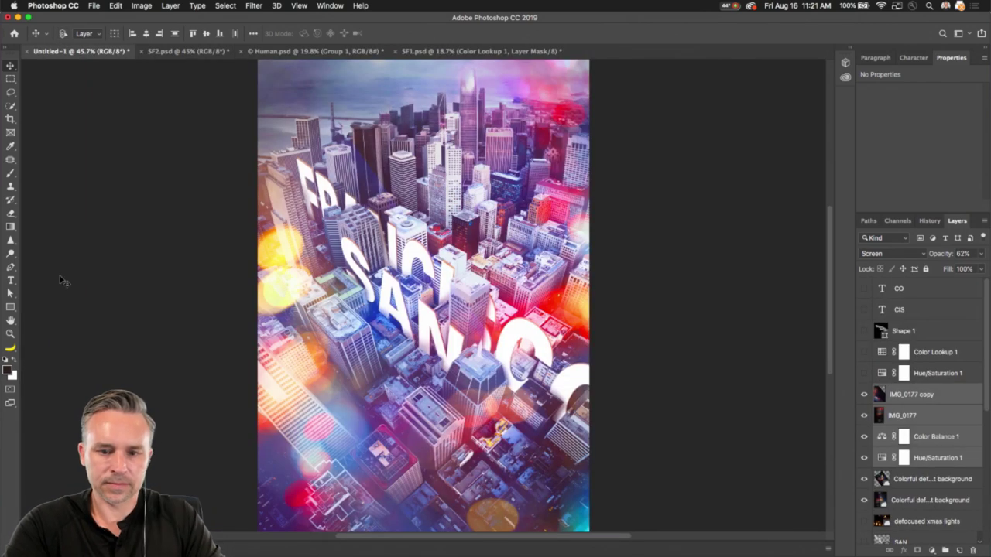
Move the copied light and adjustment layers to the top of the stack and hide the bokeh and defocused xmas lights layers
{"action": "left_click_drag", "start_coordinate": [923, 401], "coordinate": [924, 283]}
{"action": "scroll", "coordinate": [890, 395], "scroll_direction": "down", "scroll_amount": 6}
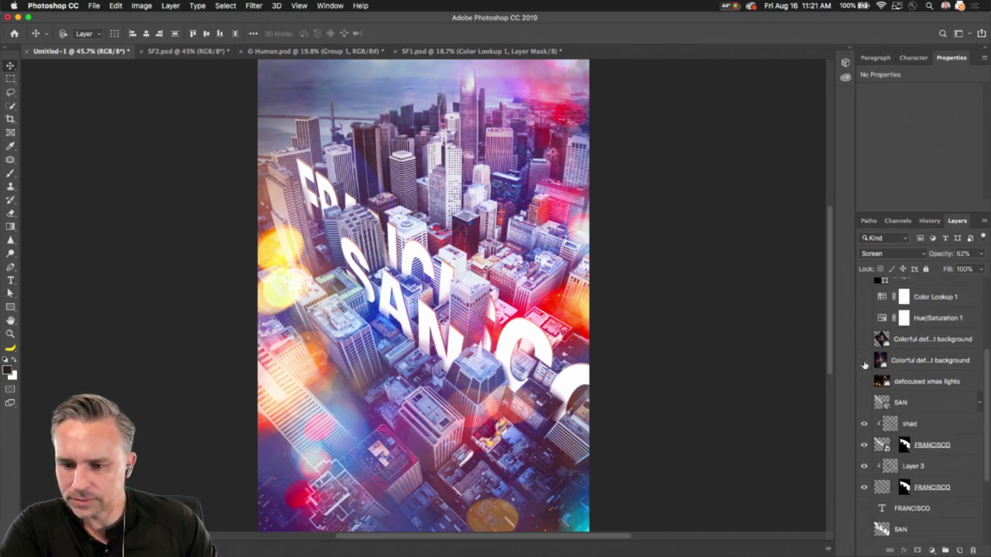
{"action": "left_click", "coordinate": [864, 360]}
{"action": "key", "text": "super+plus"}
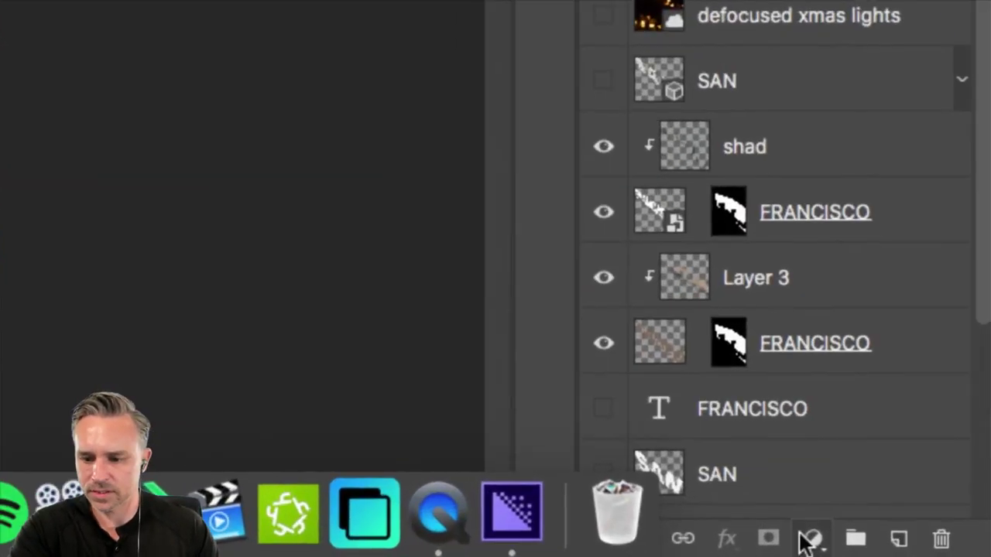
{"action": "left_click", "coordinate": [810, 539]}
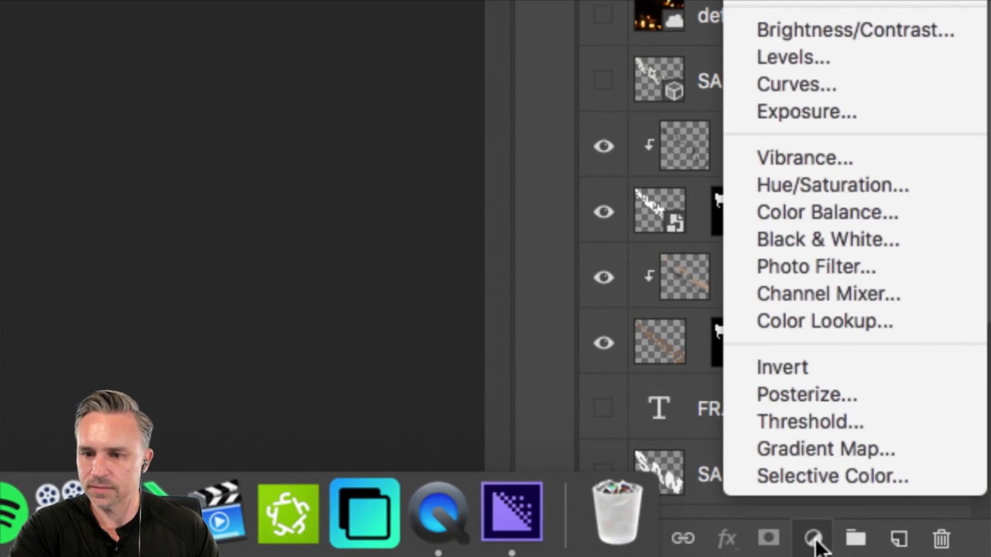
{"action": "left_click", "coordinate": [935, 317]}
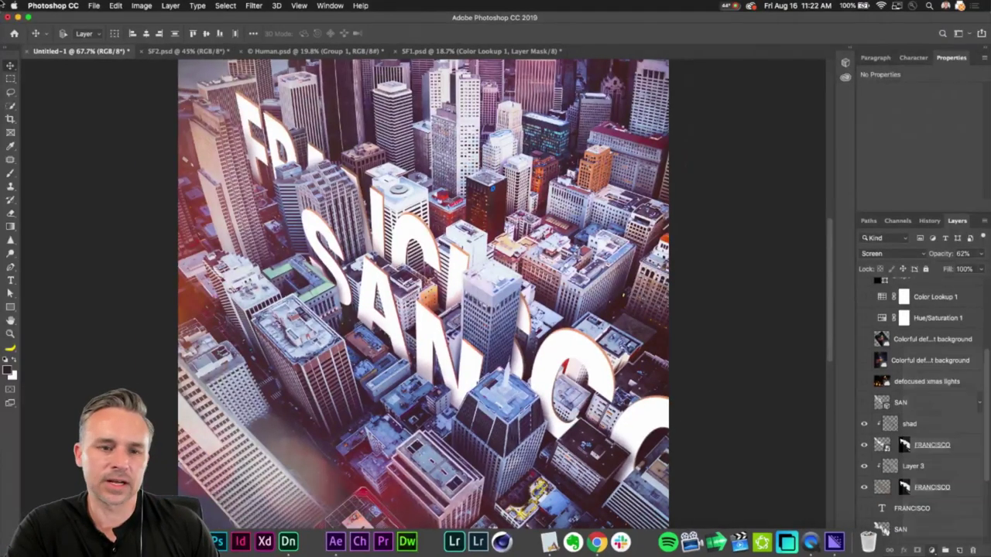
{"action": "left_click", "coordinate": [94, 6]}
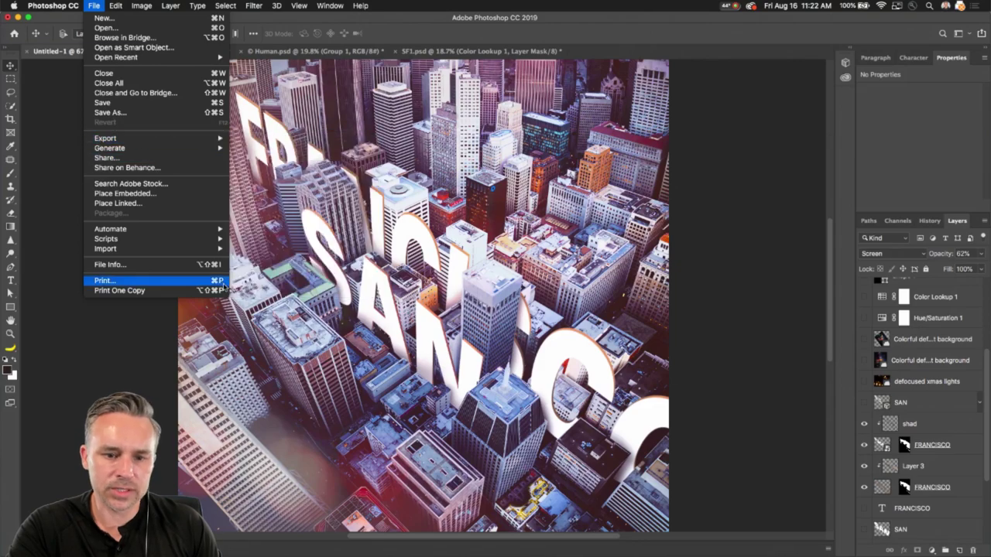
{"action": "mouse_move", "coordinate": [176, 141]}
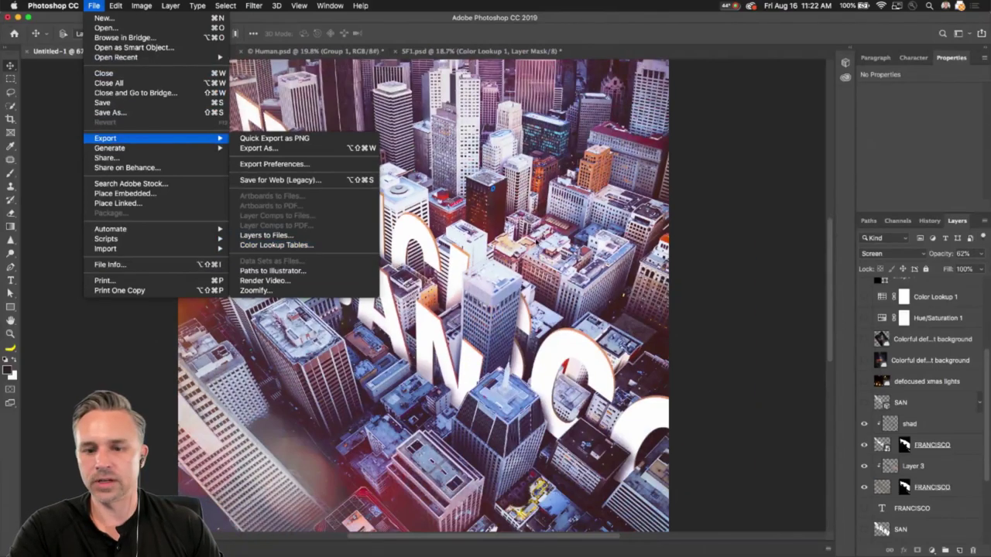
{"action": "left_click", "coordinate": [913, 234]}
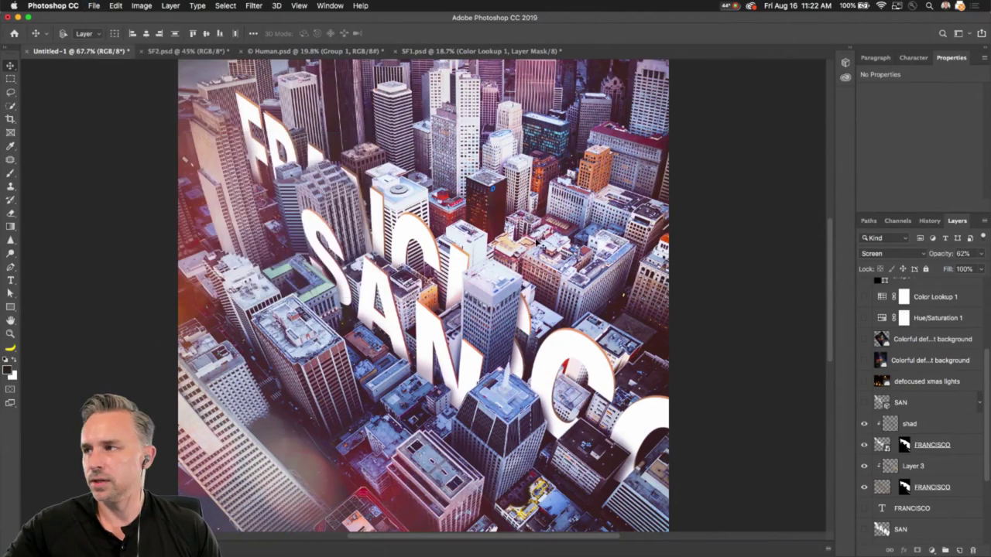
{"action": "left_click", "coordinate": [11, 79]}
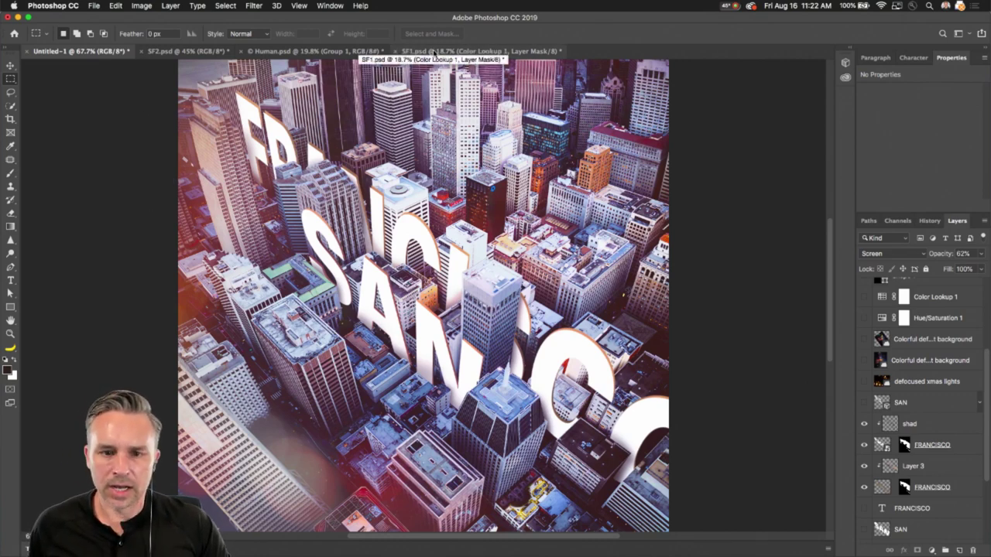
Switch to the Human.psd document, collapse the Properties panel and expand Group 2 to show its layers
{"action": "left_click", "coordinate": [292, 51]}
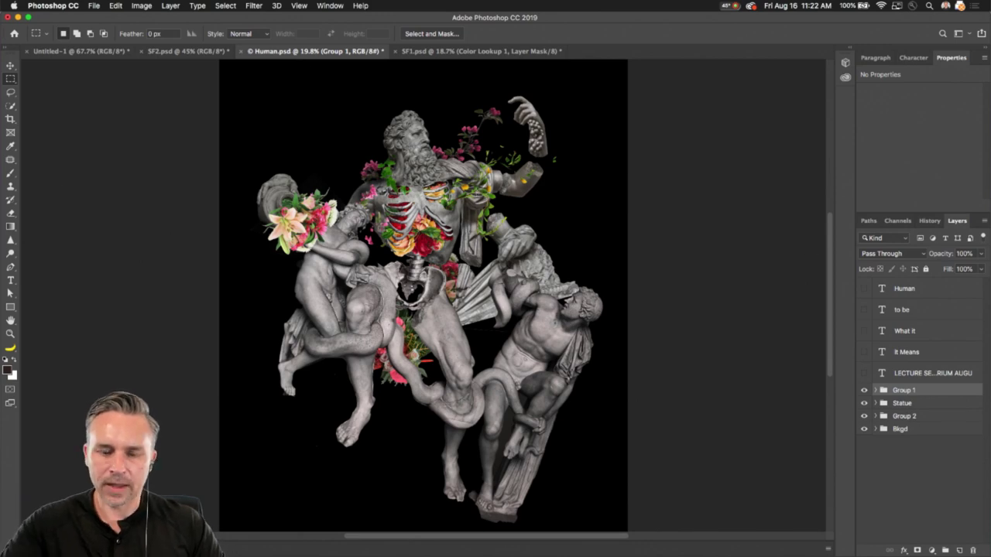
{"action": "key", "text": "super+plus"}
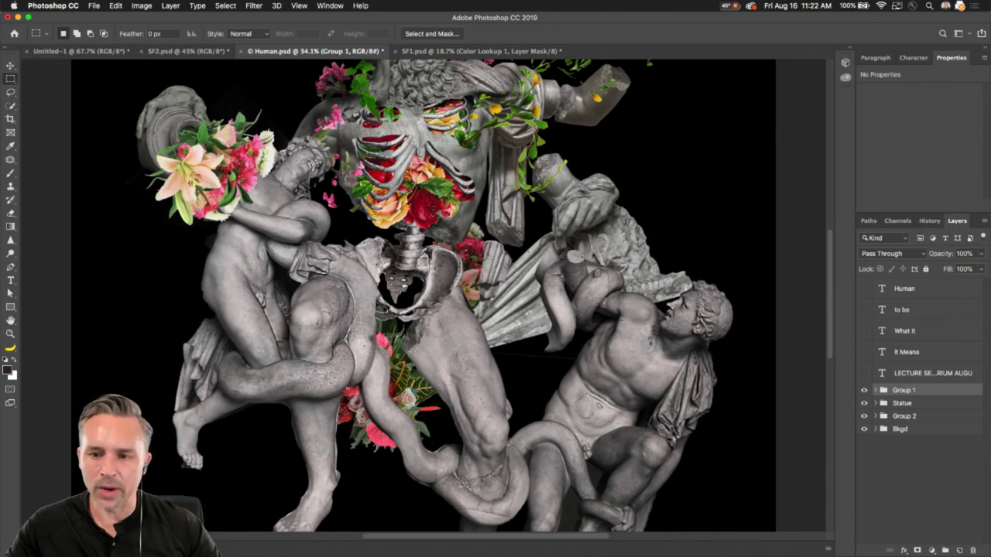
{"action": "left_click_drag", "start_coordinate": [378, 213], "coordinate": [370, 316]}
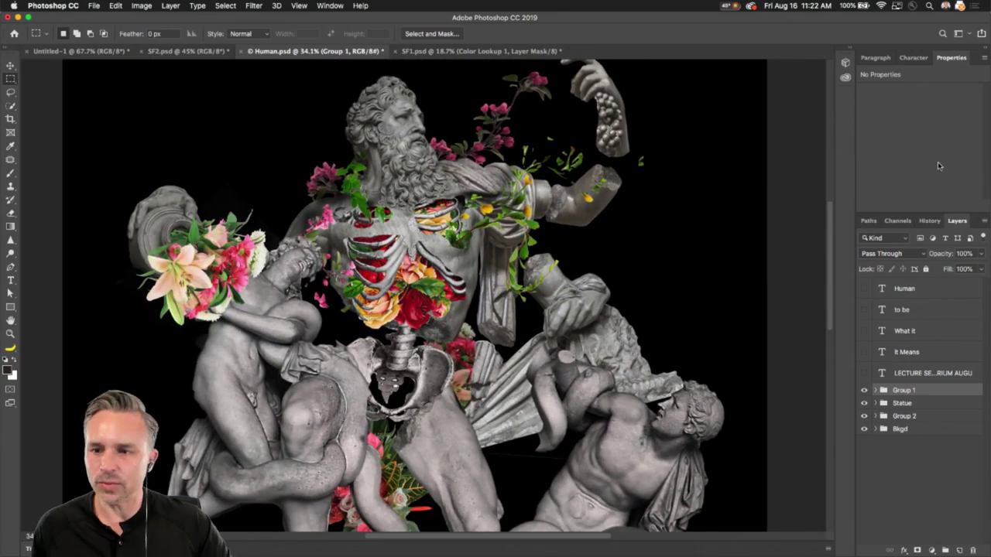
{"action": "double_click", "coordinate": [973, 59]}
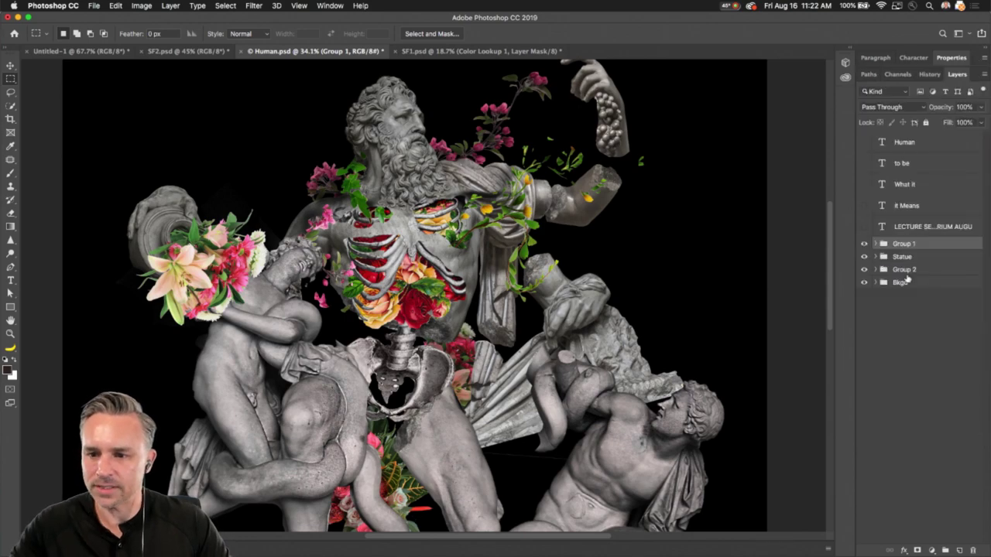
{"action": "left_click", "coordinate": [909, 269]}
{"action": "left_click", "coordinate": [876, 269]}
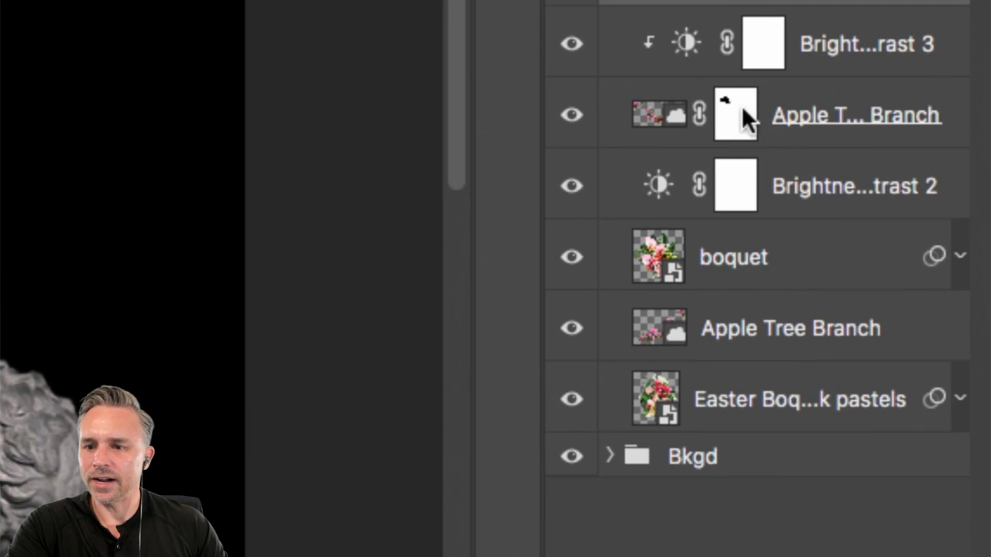
Examine the masked Apple Tree Branch layer and the Brightness/Contrast adjustment layers inside Group 2
{"action": "left_click", "coordinate": [912, 307]}
{"action": "left_click", "coordinate": [789, 55]}
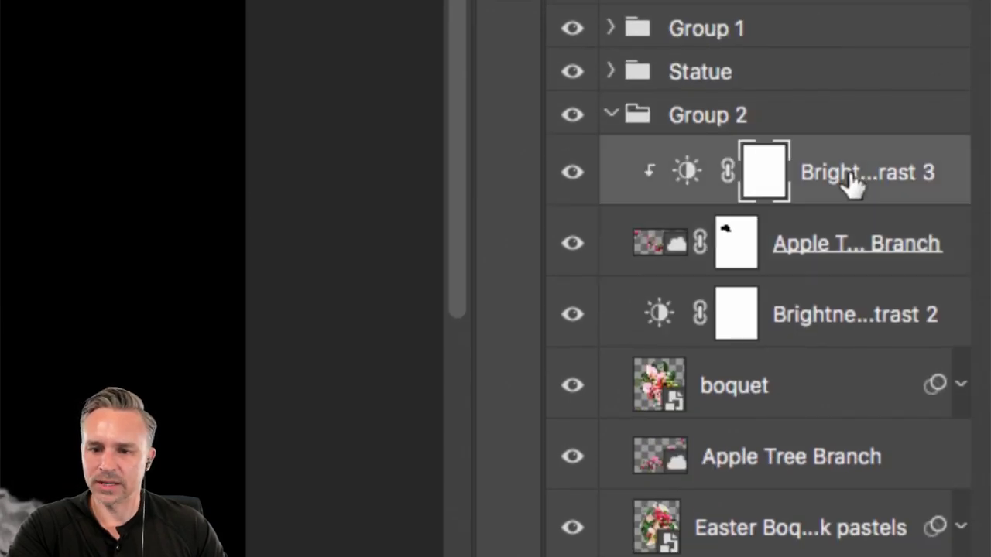
{"action": "left_click", "coordinate": [731, 323]}
{"action": "left_click", "coordinate": [655, 249]}
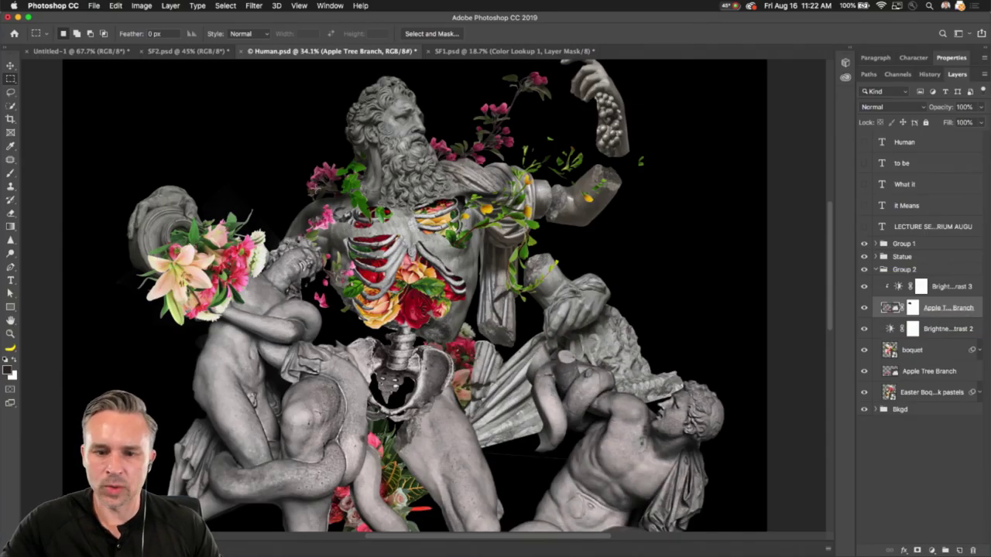
Expand the Bkgd group and make the five hidden text layers above Group 1 visible
{"action": "left_click", "coordinate": [882, 410]}
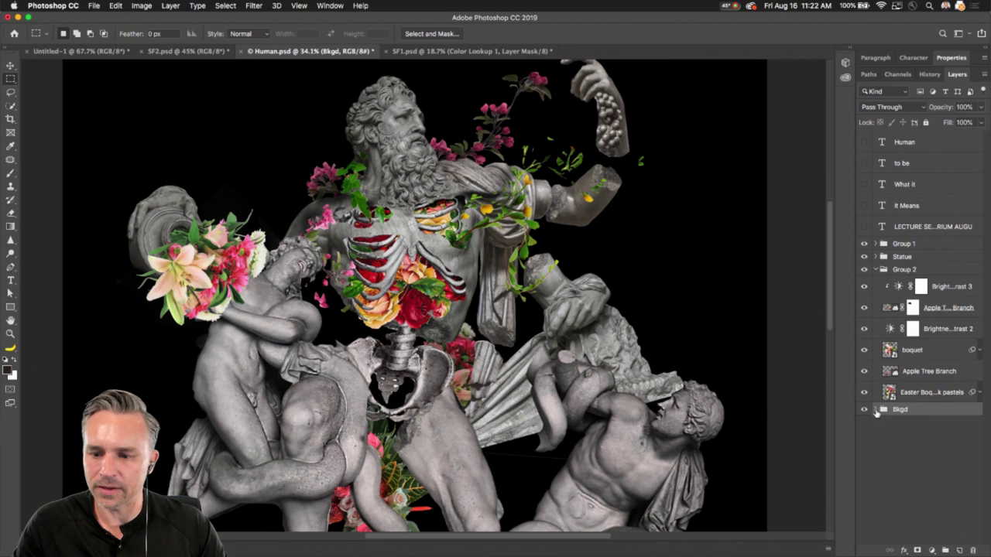
{"action": "left_click", "coordinate": [875, 409]}
{"action": "left_click_drag", "start_coordinate": [862, 232], "coordinate": [864, 142]}
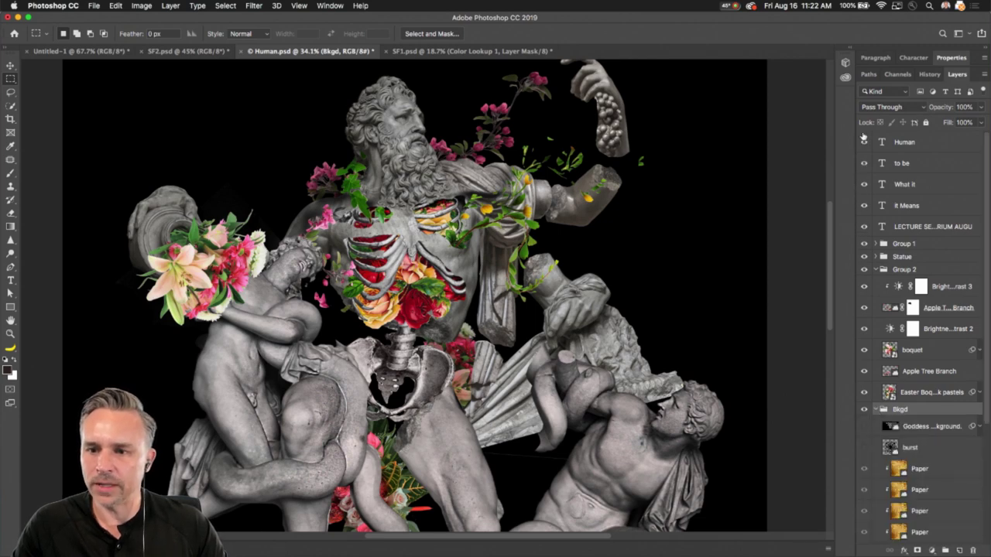
Scale the "What it" text to 80.44% and move it over the bearded head, at about X 1702, Y 898 px
{"action": "left_click", "coordinate": [939, 191]}
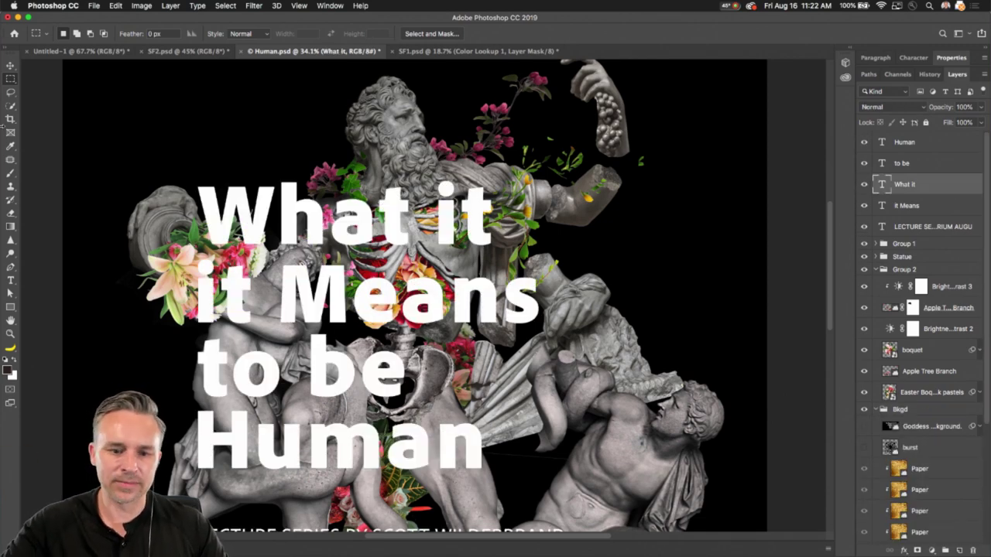
{"action": "left_click", "coordinate": [11, 66]}
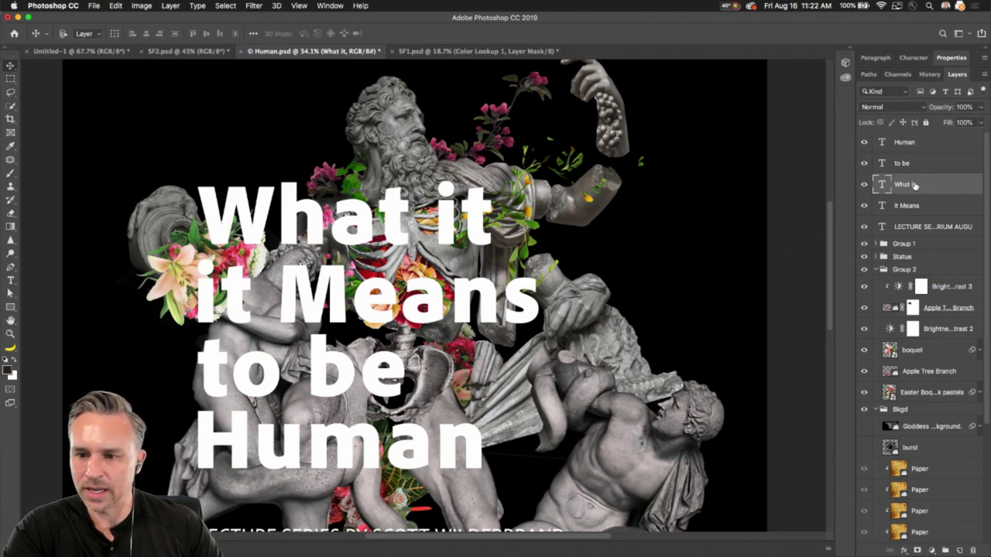
{"action": "key", "text": "super+t"}
{"action": "left_click_drag", "start_coordinate": [493, 265], "coordinate": [435, 247]}
{"action": "left_click_drag", "start_coordinate": [265, 205], "coordinate": [305, 112]}
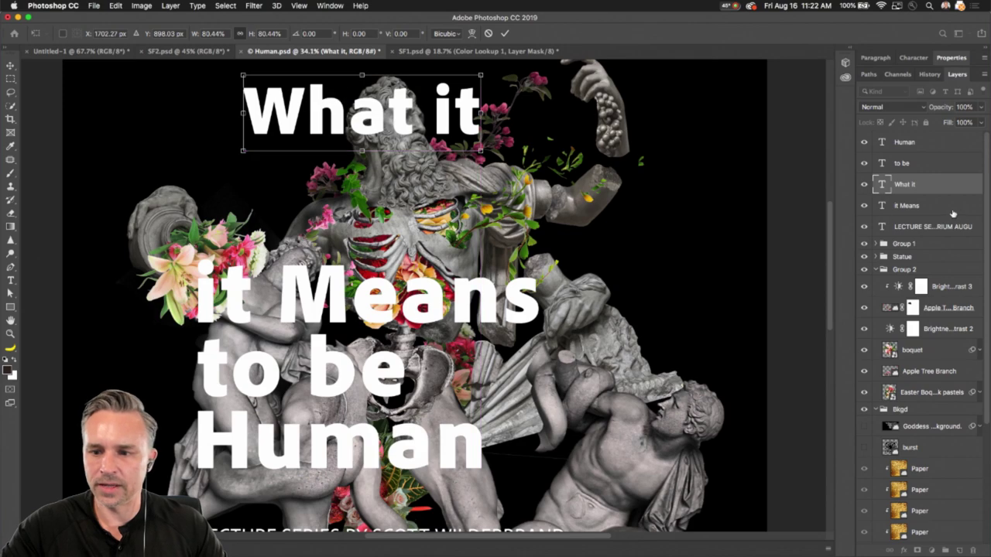
{"action": "key", "text": "super+equal"}
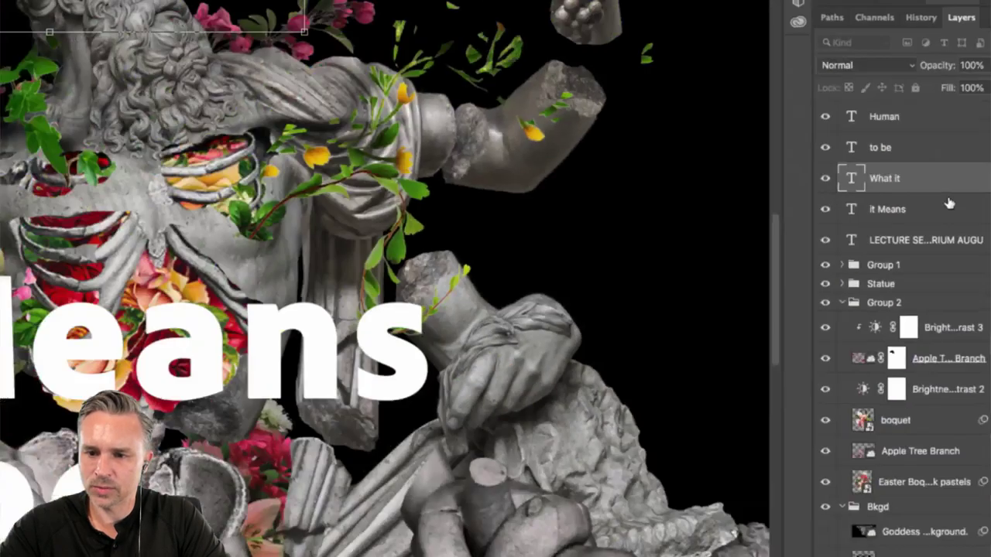
{"action": "key", "text": "Return"}
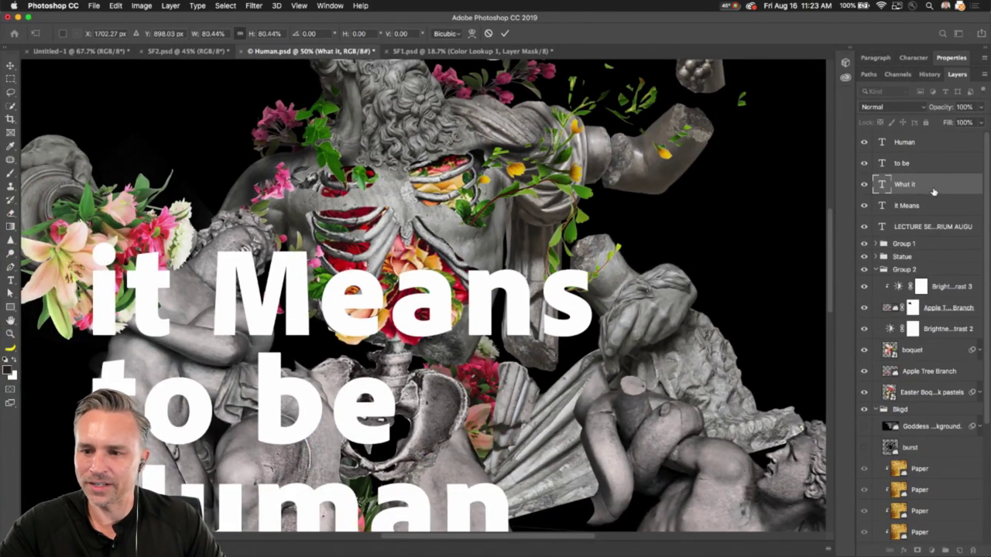
Move the "What it" text layer into the Bkgd group, directly below the burst layer, so it sits behind the statue
{"action": "scroll", "coordinate": [921, 190], "scroll_direction": "down", "scroll_amount": 3}
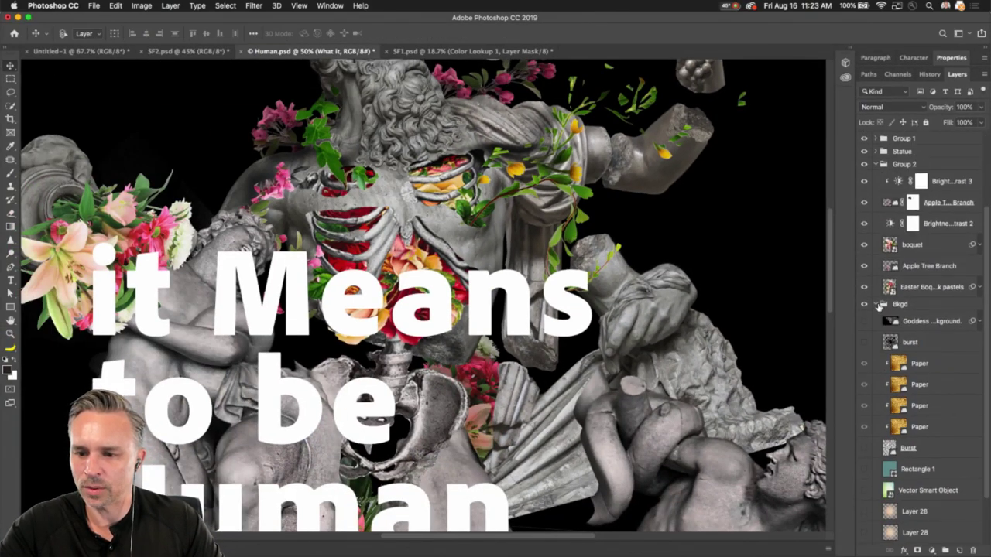
{"action": "scroll", "coordinate": [877, 306], "scroll_direction": "up", "scroll_amount": 3}
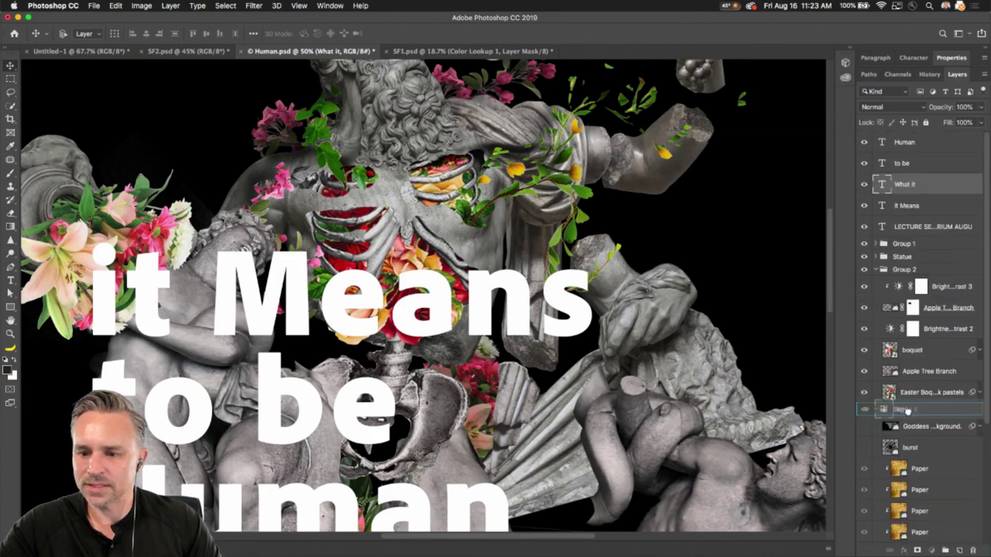
{"action": "left_click_drag", "start_coordinate": [908, 447], "coordinate": [907, 458]}
{"action": "scroll", "coordinate": [288, 216], "scroll_direction": "up", "scroll_amount": 5}
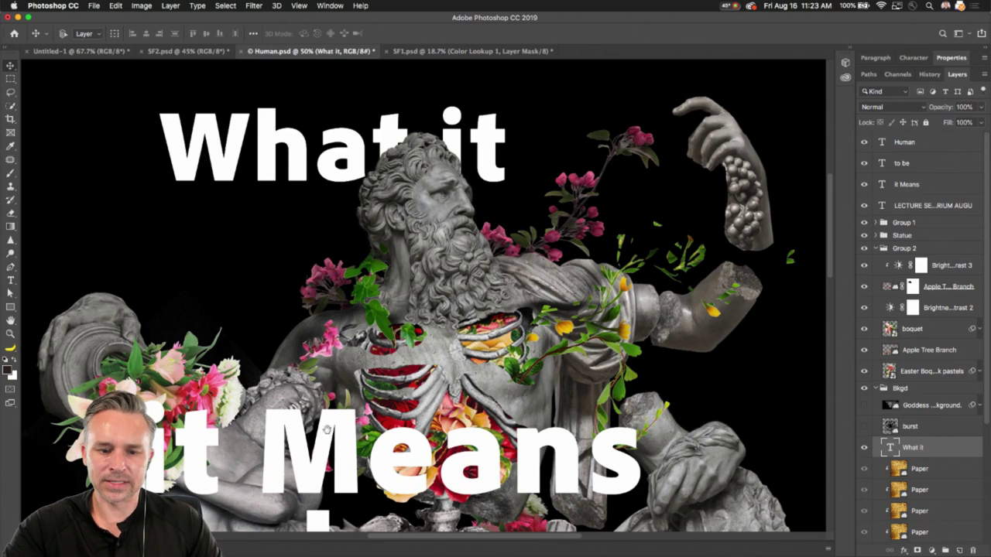
Delete the word "it" from the "it Means" text so that it reads "Means"
{"action": "scroll", "coordinate": [307, 358], "scroll_direction": "down", "scroll_amount": 4}
{"action": "scroll", "coordinate": [307, 358], "scroll_direction": "up", "scroll_amount": 2}
{"action": "key", "text": "t"}
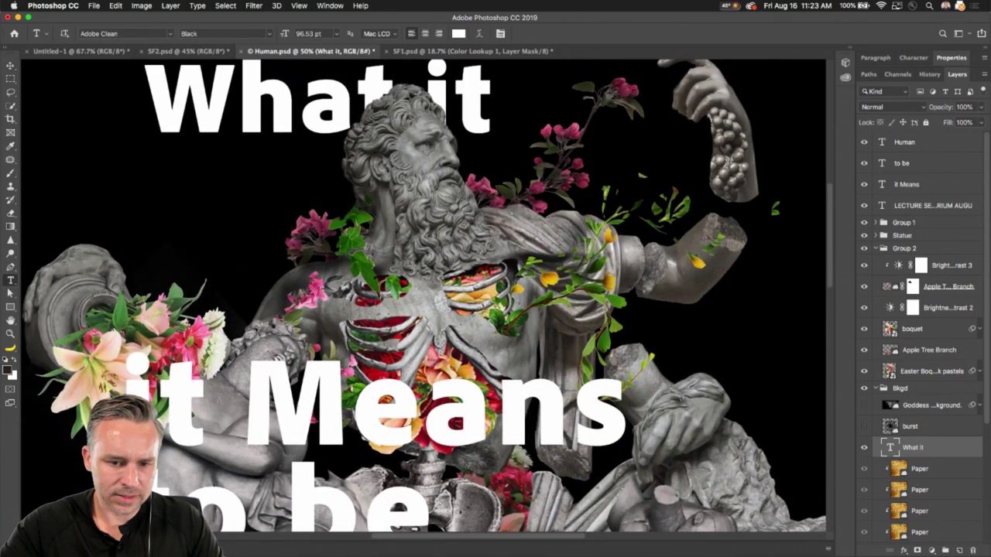
{"action": "double_click", "coordinate": [232, 418]}
{"action": "left_click", "coordinate": [10, 66]}
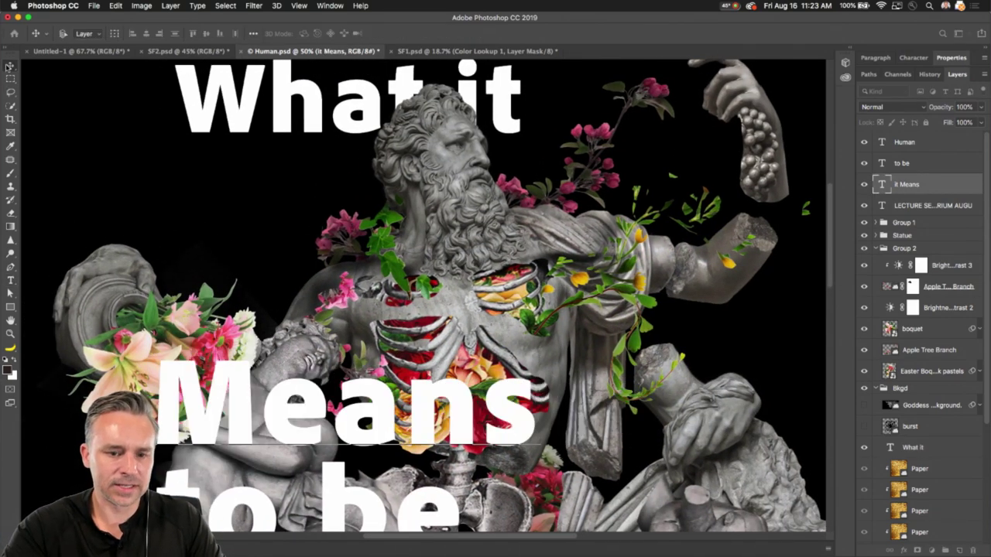
Move the "Means" text up over the statue's rib cage and enlarge it proportionally until it spans the torso and the draped arm
{"action": "left_click_drag", "start_coordinate": [163, 383], "coordinate": [176, 291]}
{"action": "key", "text": "super+t"}
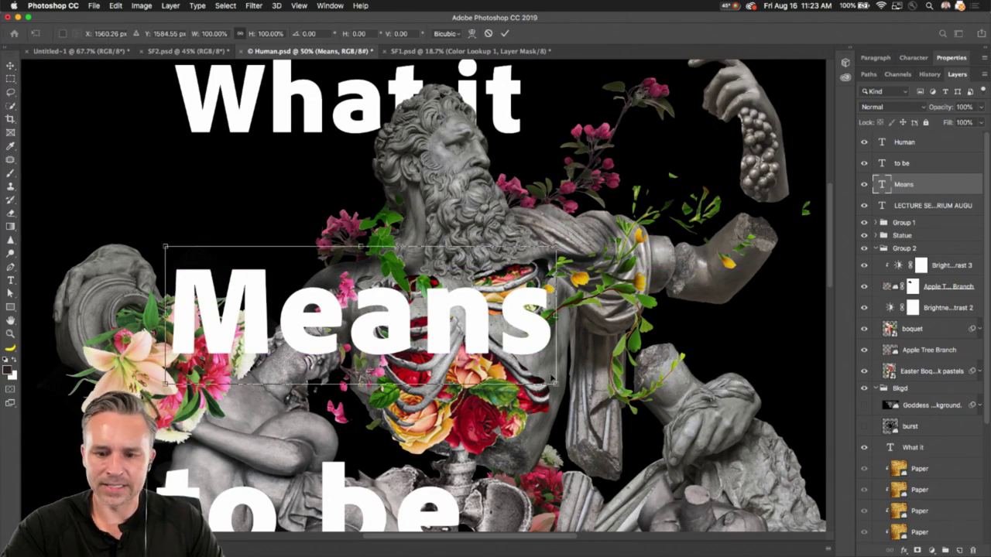
{"action": "left_click_drag", "start_coordinate": [558, 386], "coordinate": [709, 486]}
{"action": "key", "text": "Return"}
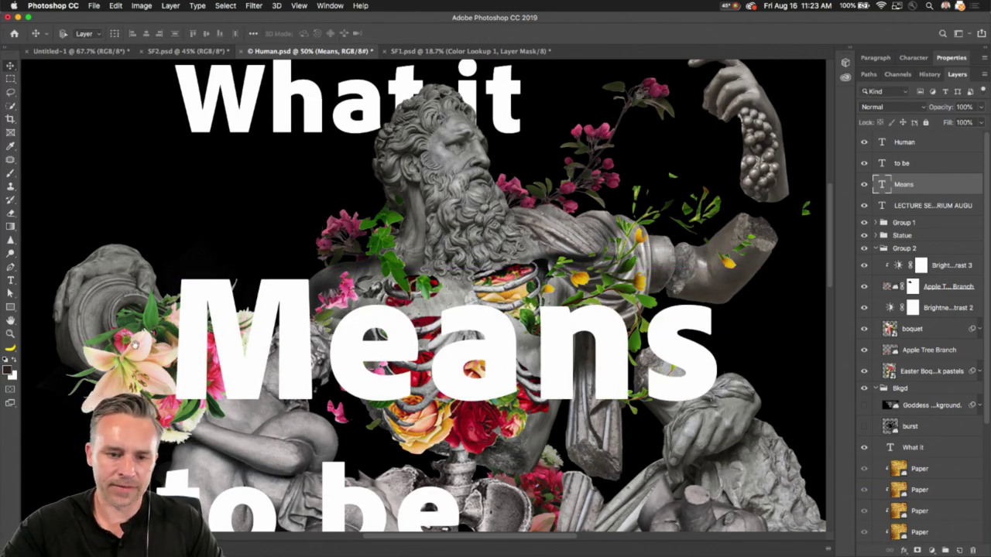
{"action": "left_click_drag", "start_coordinate": [137, 342], "coordinate": [162, 310]}
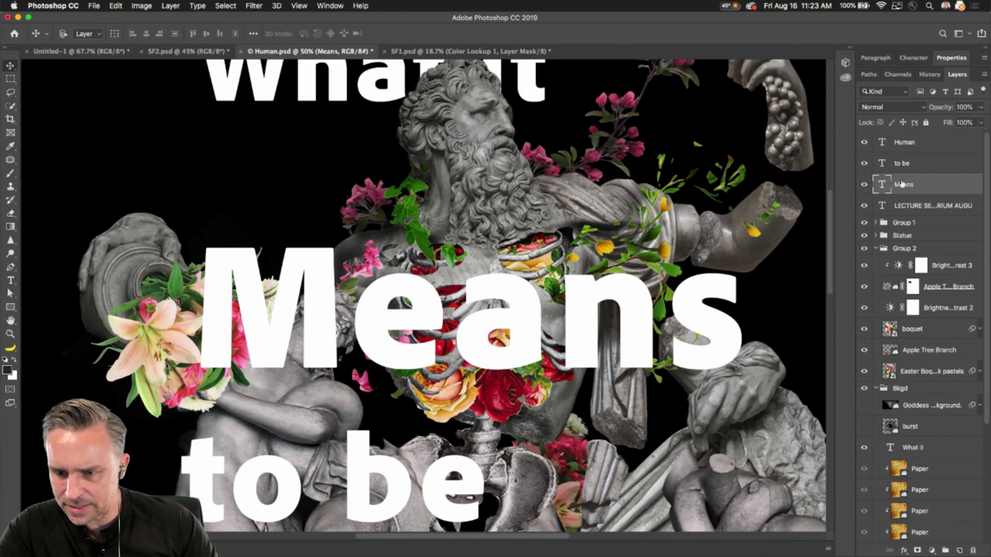
Move the "Means" text layer directly below Group 1 so the bouquet overlaps the M, and shift the word slightly right
{"action": "left_click_drag", "start_coordinate": [903, 184], "coordinate": [884, 222]}
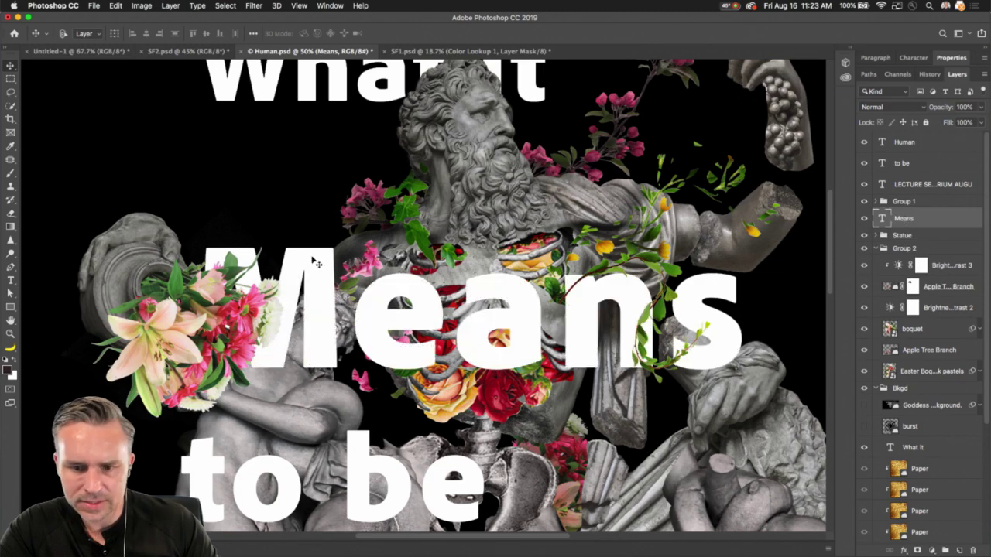
{"action": "key", "text": "super+minus"}
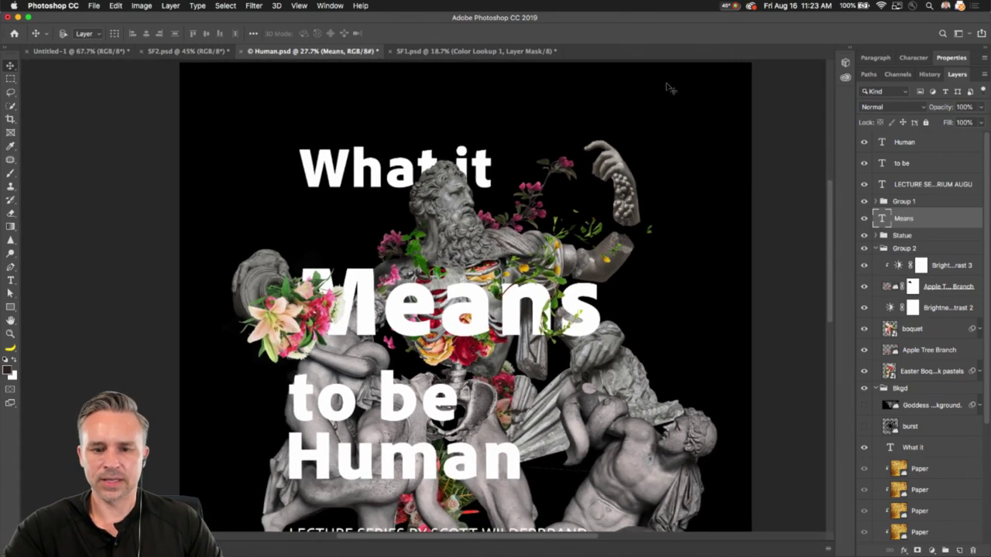
{"action": "mouse_move", "coordinate": [385, 161]}
{"action": "left_mouse_down"}
{"action": "mouse_move", "coordinate": [366, 179]}
{"action": "mouse_move", "coordinate": [390, 159]}
{"action": "left_mouse_up"}
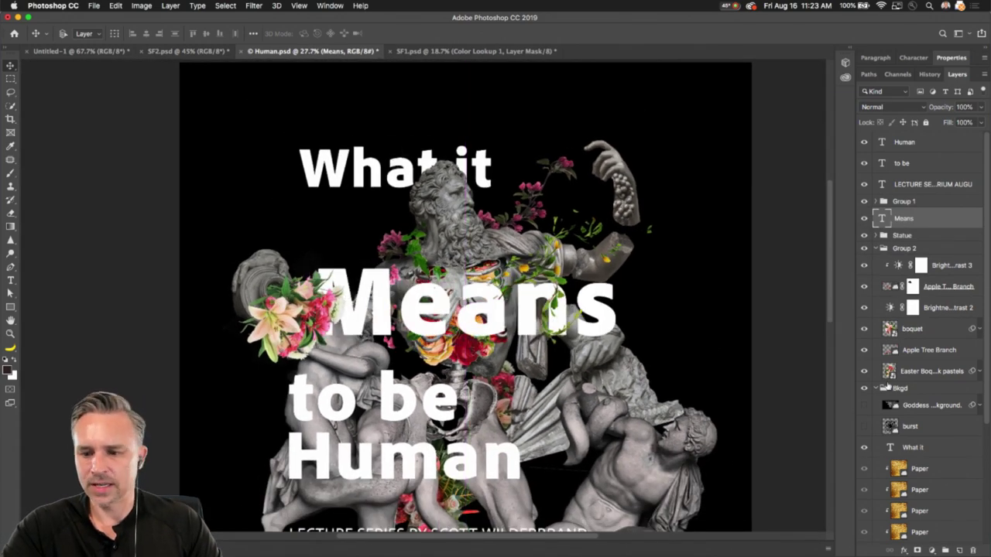
Add an empty layer directly above Layer 26 in the Bkgd group
{"action": "scroll", "coordinate": [978, 486], "scroll_direction": "down", "scroll_amount": 5}
{"action": "left_click", "coordinate": [947, 282]}
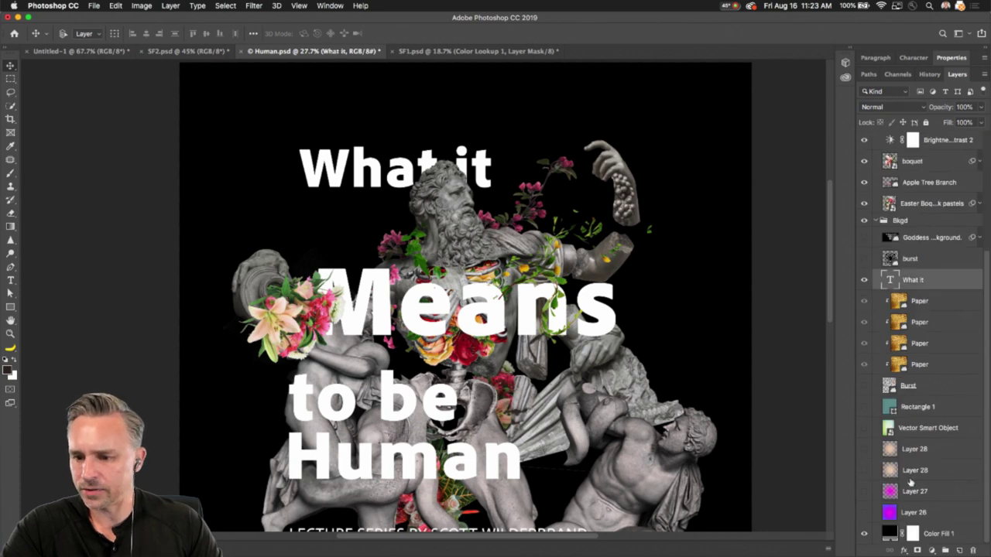
{"action": "left_click", "coordinate": [933, 512]}
{"action": "left_click", "coordinate": [958, 550]}
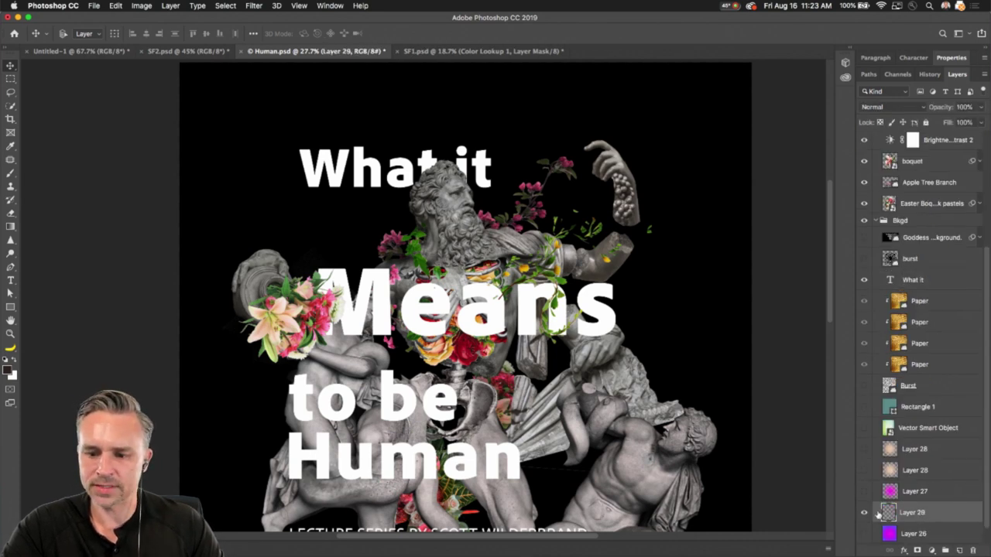
{"action": "left_click", "coordinate": [9, 227]}
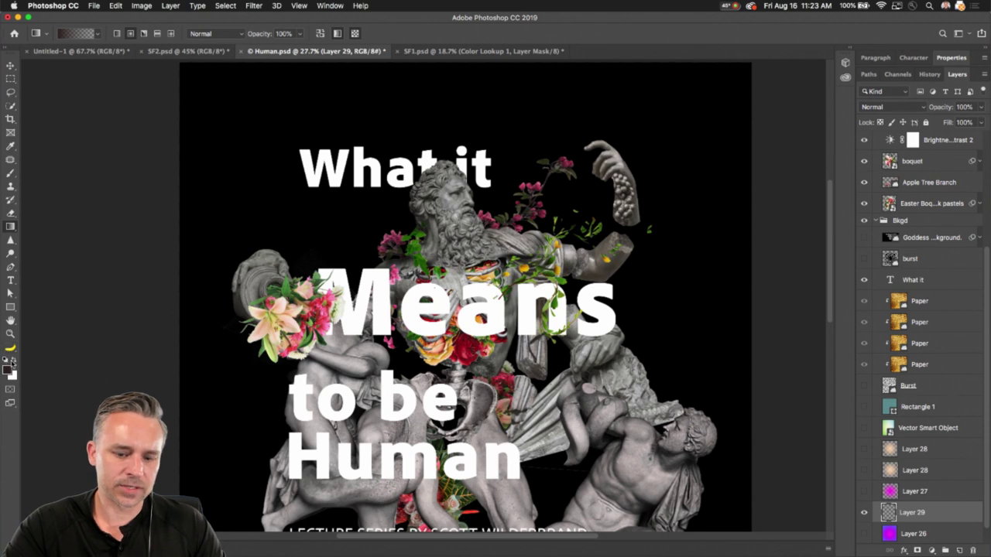
{"action": "key", "text": "i"}
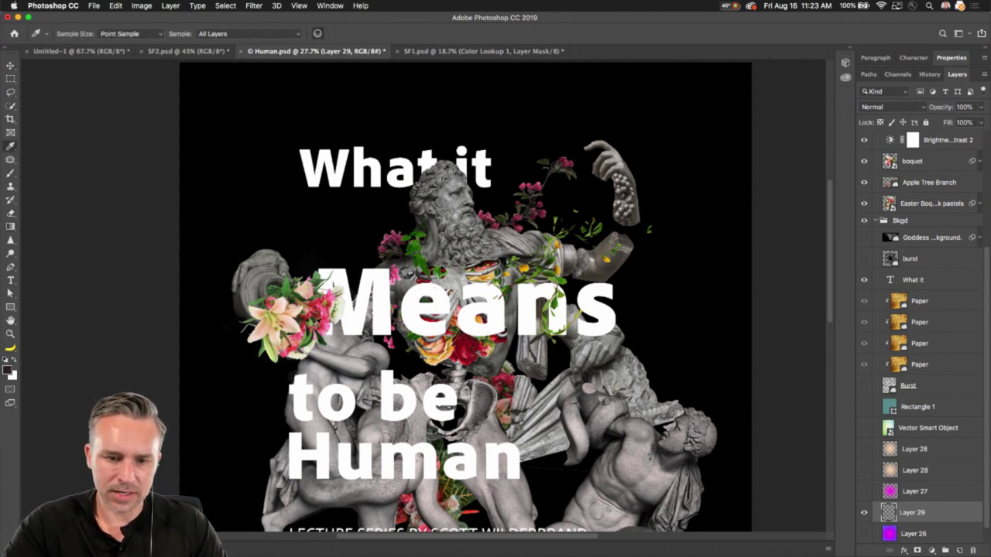
{"action": "left_click", "coordinate": [320, 320]}
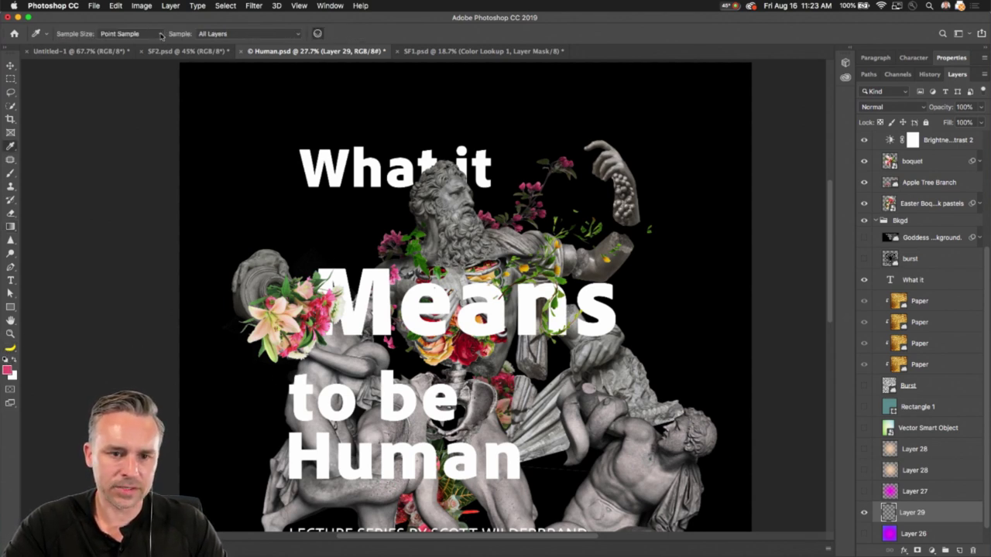
{"action": "left_click", "coordinate": [10, 226]}
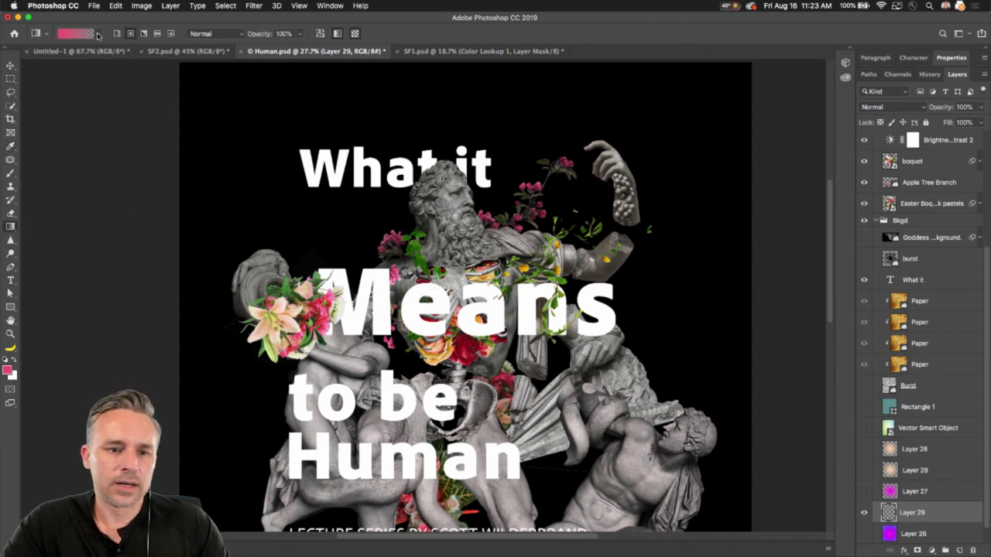
{"action": "mouse_move", "coordinate": [454, 236]}
{"action": "left_mouse_down"}
{"action": "mouse_move", "coordinate": [461, 428]}
{"action": "mouse_move", "coordinate": [469, 243]}
{"action": "left_mouse_up"}
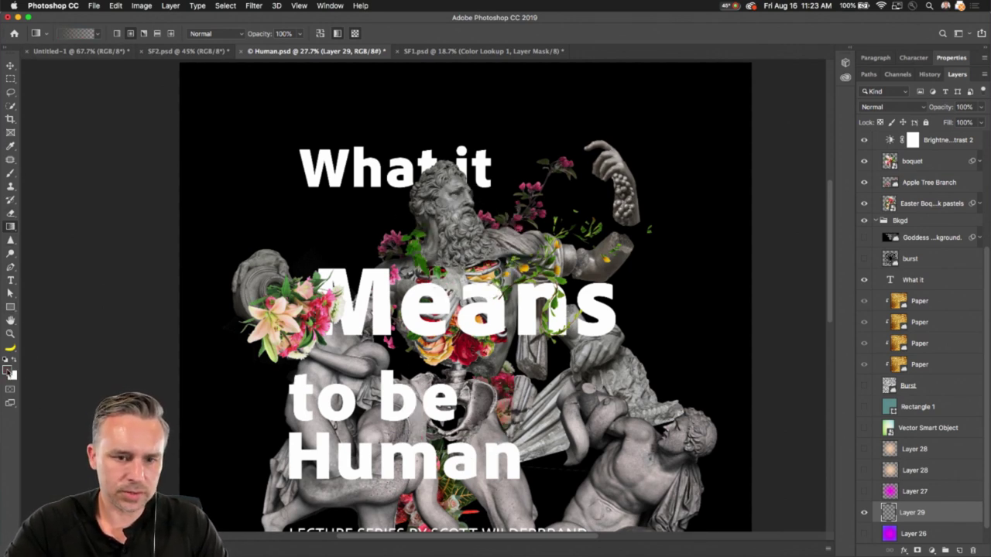
Sample pink from the bouquet, draw a radial pink-to-transparent gradient on Layer 29 behind the statue's head, and shift the glow slightly
{"action": "key", "text": "i"}
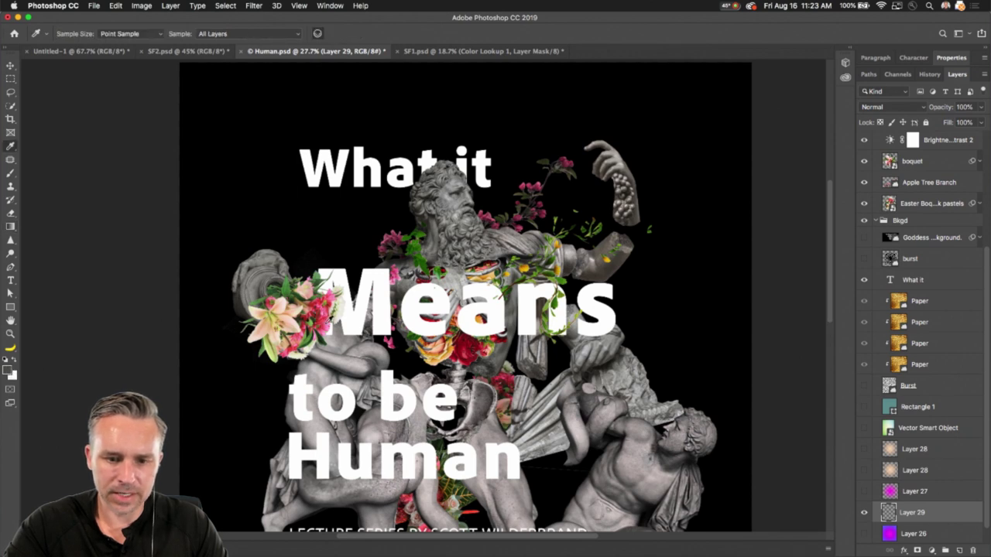
{"action": "left_click", "coordinate": [325, 325]}
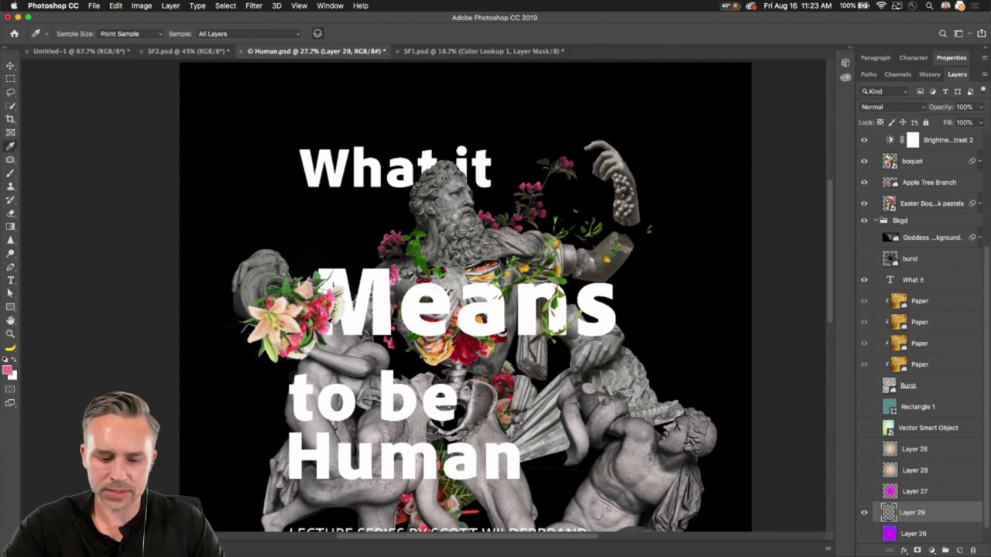
{"action": "key", "text": "b"}
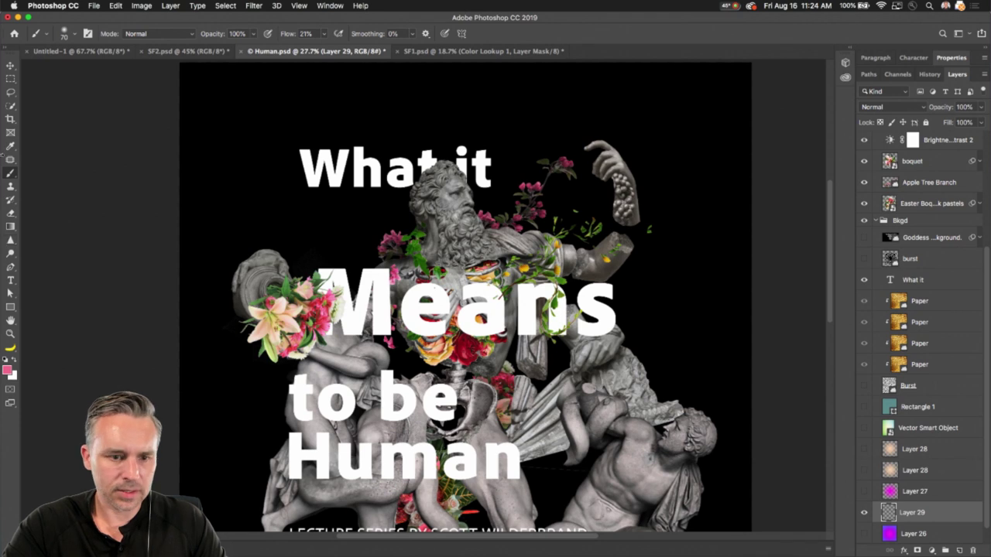
{"action": "left_click", "coordinate": [8, 228]}
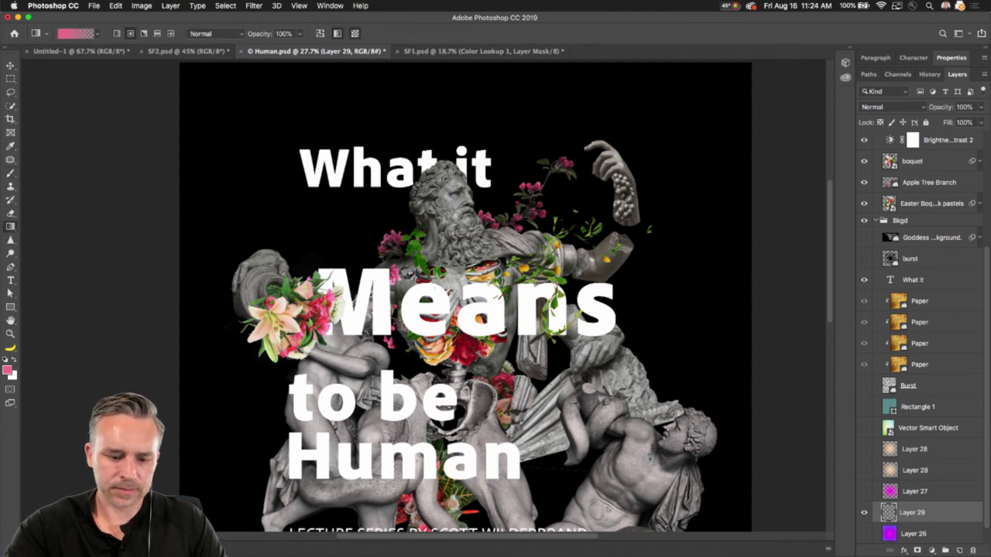
{"action": "left_click_drag", "start_coordinate": [453, 463], "coordinate": [453, 463]}
{"action": "left_click_drag", "start_coordinate": [450, 507], "coordinate": [451, 508]}
{"action": "left_click", "coordinate": [7, 65]}
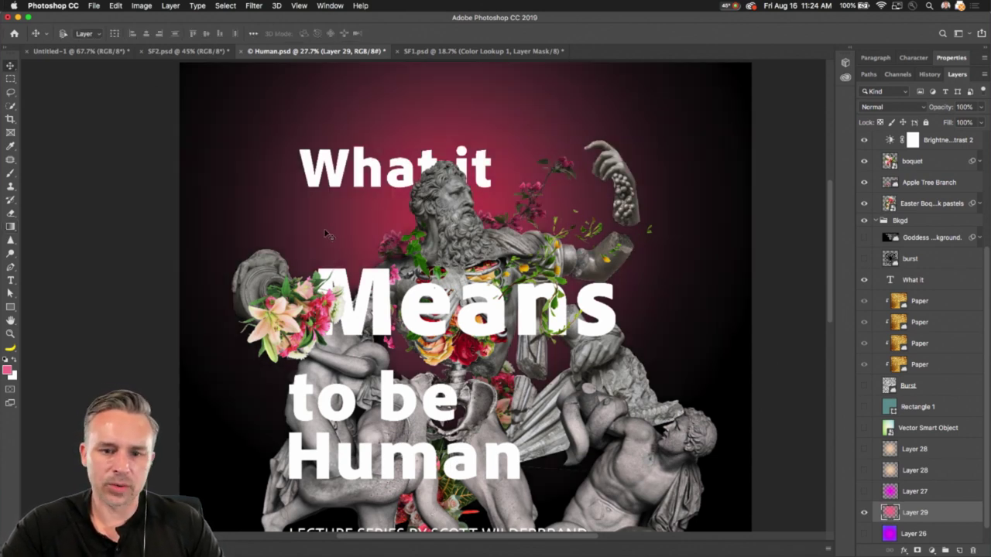
{"action": "left_click_drag", "start_coordinate": [354, 225], "coordinate": [337, 228]}
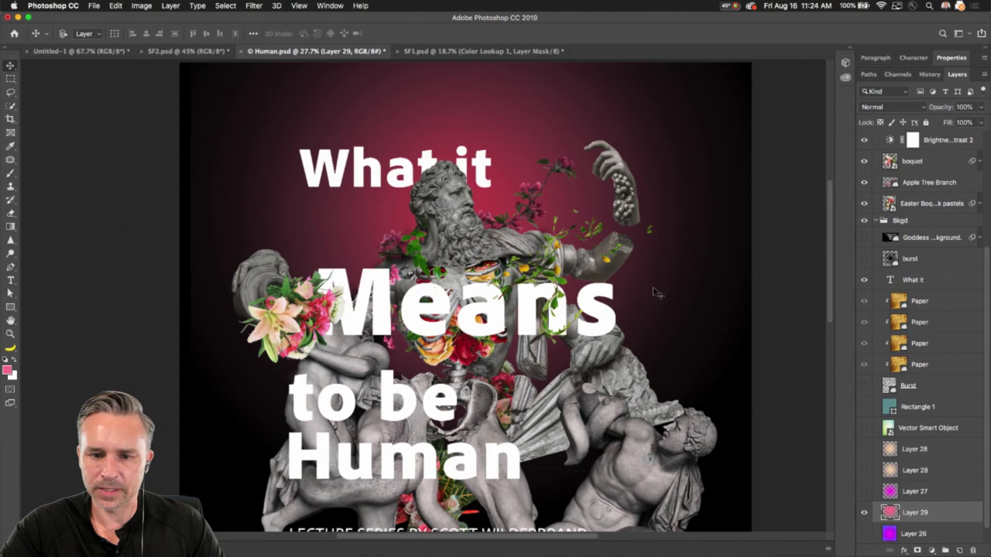
{"action": "key", "text": "super+0"}
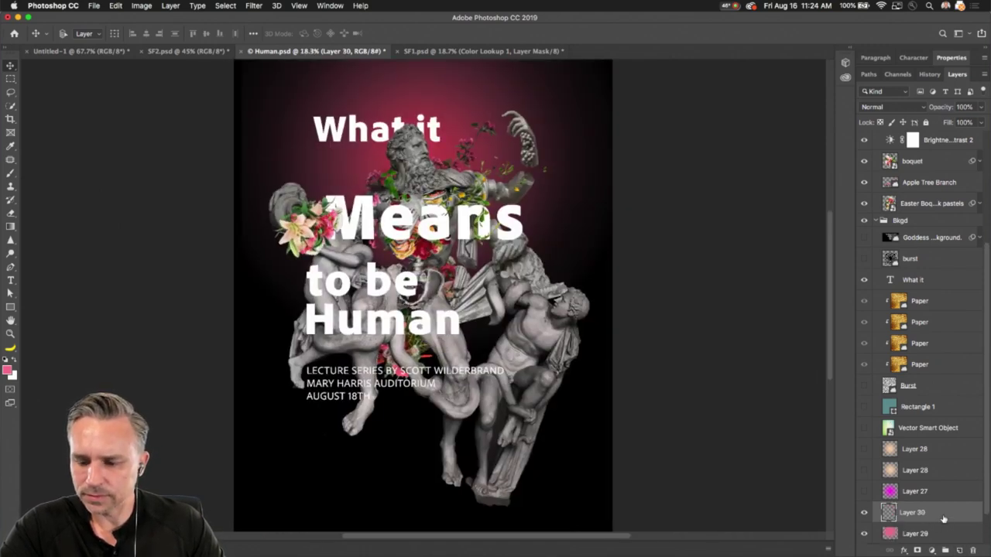
{"action": "left_click", "coordinate": [959, 549]}
{"action": "left_click", "coordinate": [972, 551]}
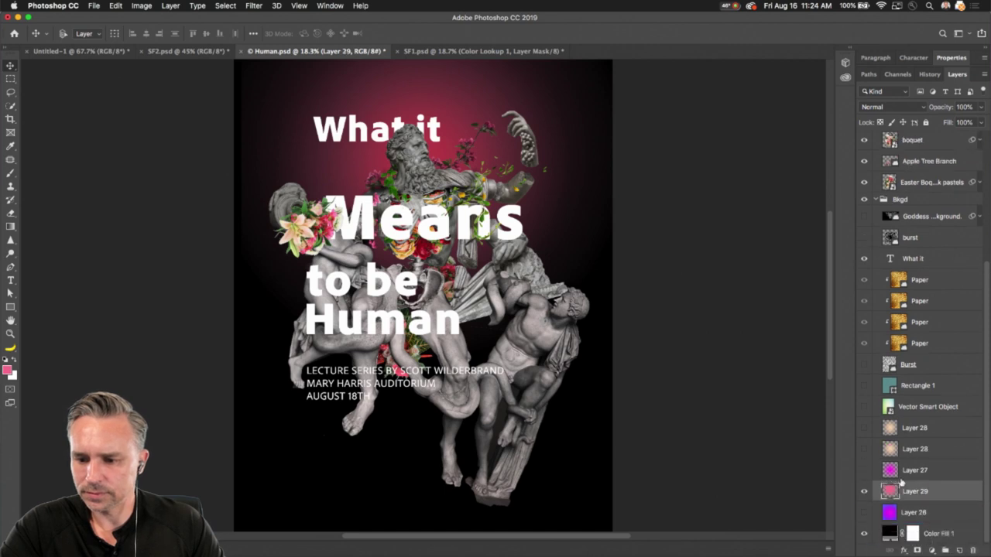
Move Layer 29 above the two Layer 28 glows, hide it, and show both Layer 28 glows and Layer 27, keeping Layer 26 hidden
{"action": "left_click_drag", "start_coordinate": [904, 490], "coordinate": [912, 418]}
{"action": "left_click", "coordinate": [924, 451]}
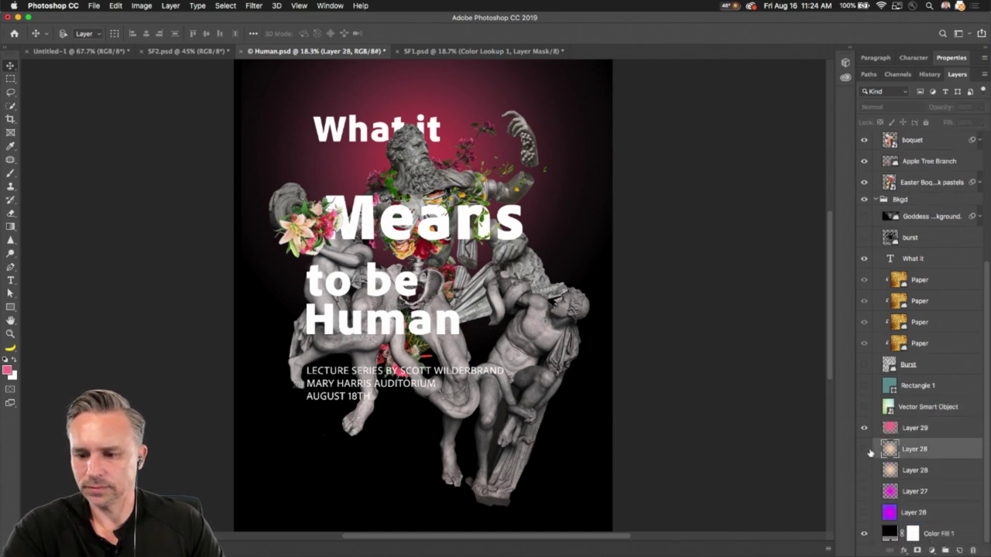
{"action": "left_click", "coordinate": [917, 471]}
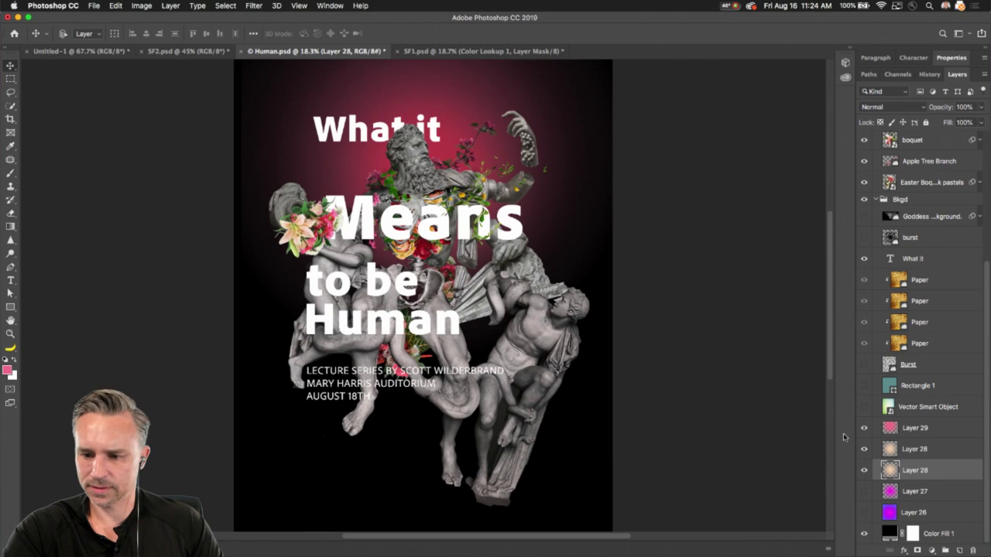
{"action": "left_click", "coordinate": [864, 428]}
{"action": "left_click", "coordinate": [864, 513]}
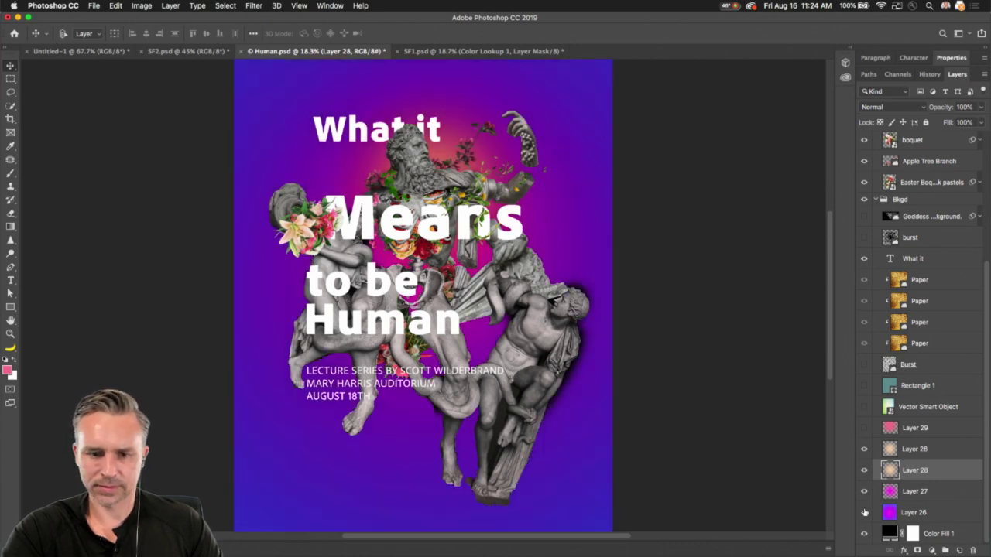
{"action": "left_click", "coordinate": [865, 512]}
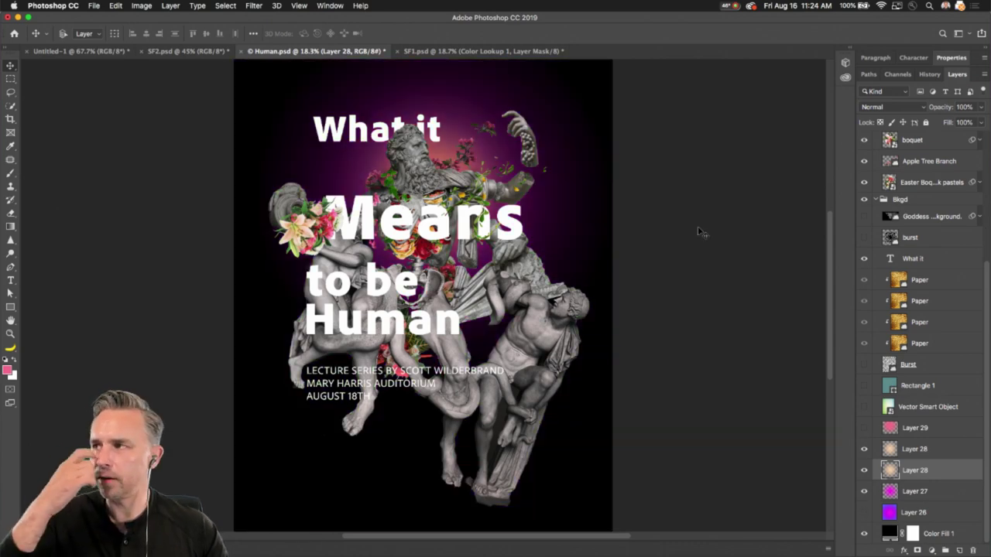
Enlarge the "Human" text proportionally until it is wider than "Means", and fit it between "to be" and the lecture details
{"action": "key", "text": "super+plus"}
{"action": "key", "text": "super+plus"}
{"action": "scroll", "coordinate": [268, 107], "scroll_direction": "up", "scroll_amount": 3}
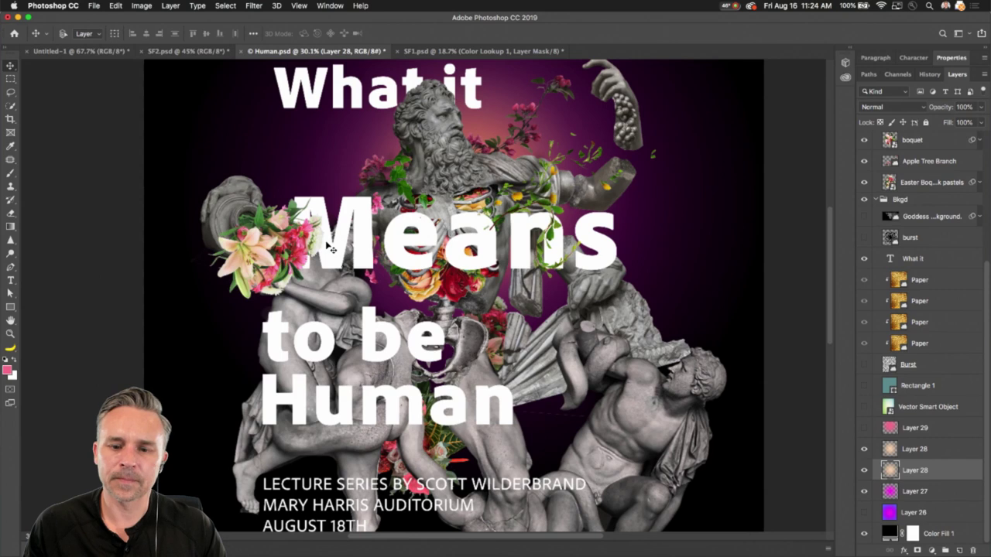
{"action": "scroll", "coordinate": [904, 220], "scroll_direction": "up", "scroll_amount": 5}
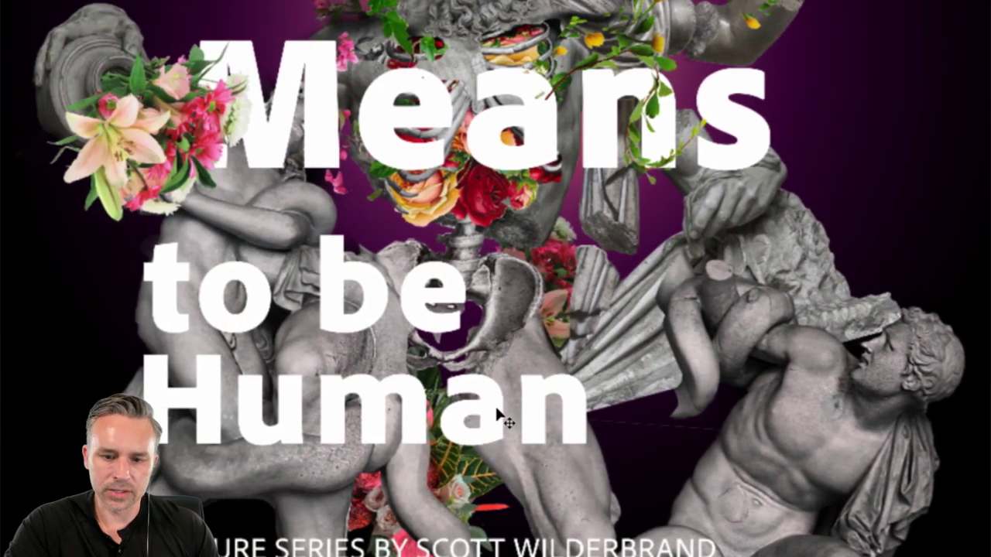
{"action": "left_click_drag", "start_coordinate": [532, 391], "coordinate": [531, 388]}
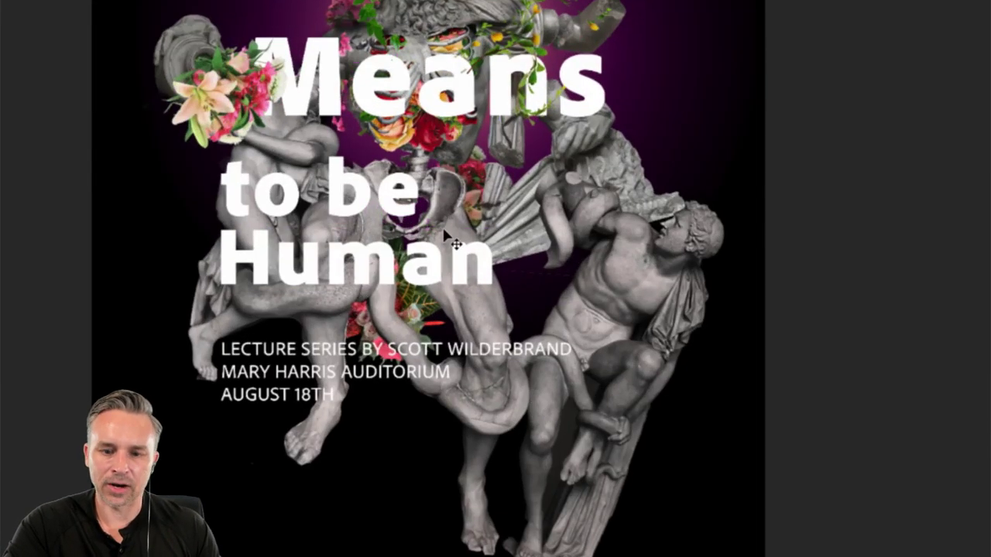
{"action": "key", "text": "ctrl+t"}
{"action": "left_click_drag", "start_coordinate": [499, 308], "coordinate": [636, 408]}
{"action": "key", "text": "Return"}
{"action": "left_click_drag", "start_coordinate": [371, 243], "coordinate": [395, 319]}
{"action": "key", "text": "ctrl+0"}
{"action": "key", "text": "ctrl+minus"}
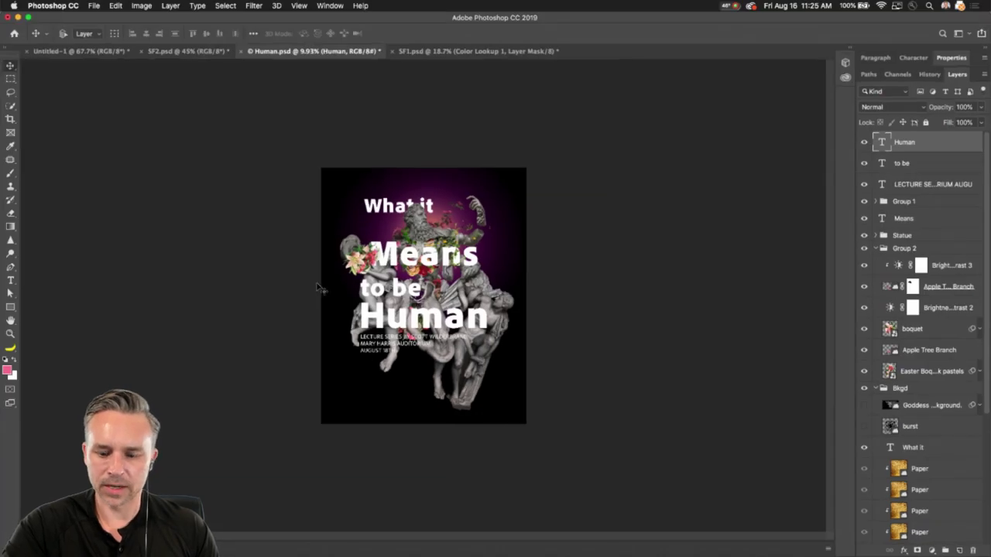
{"action": "key", "text": "ctrl+0"}
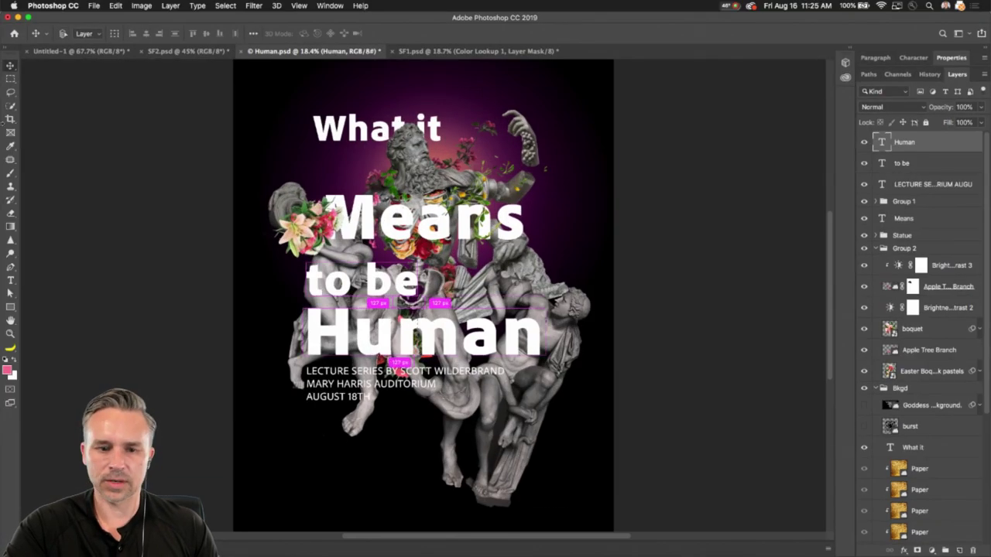
Move the "to be" text right so it sits over the pelvis and drapery, between "Means" and "Human"
{"action": "key", "text": "m"}
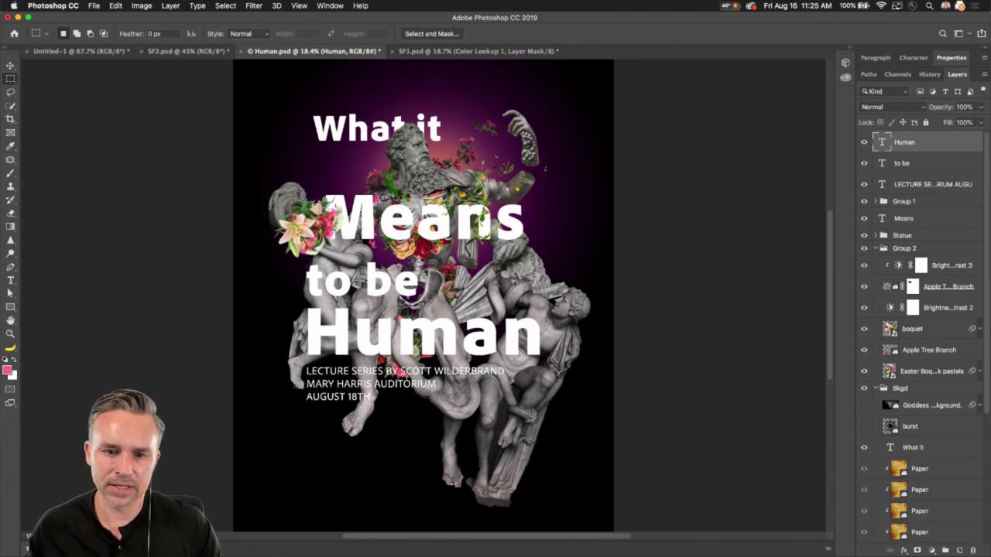
{"action": "scroll", "coordinate": [399, 233], "scroll_direction": "up", "scroll_amount": 3}
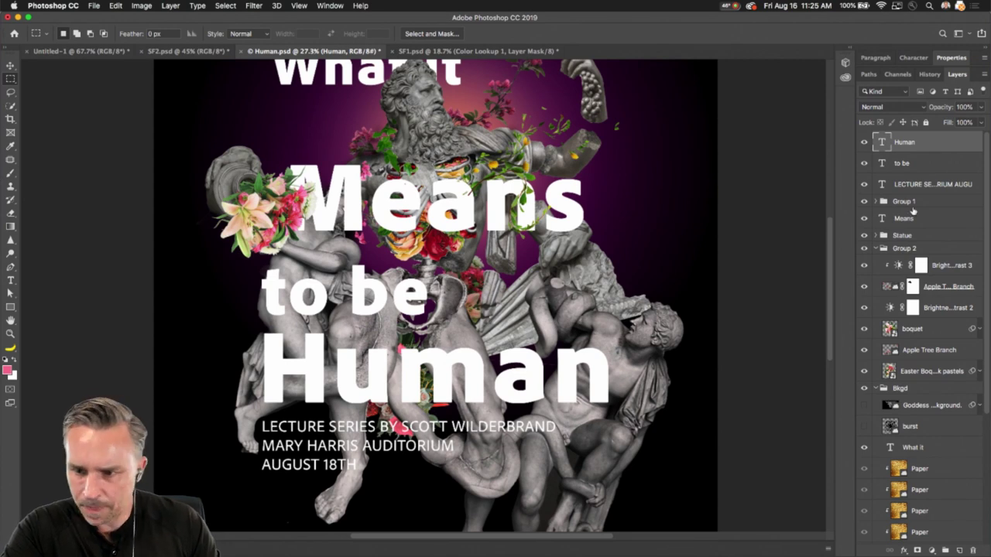
{"action": "left_click", "coordinate": [905, 164]}
{"action": "left_click", "coordinate": [10, 67]}
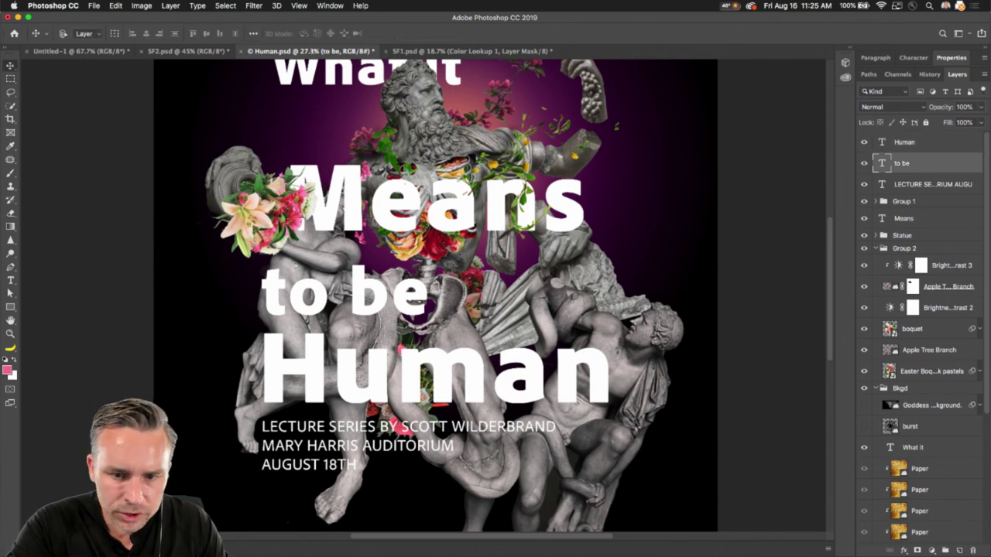
{"action": "left_click_drag", "start_coordinate": [241, 259], "coordinate": [368, 272]}
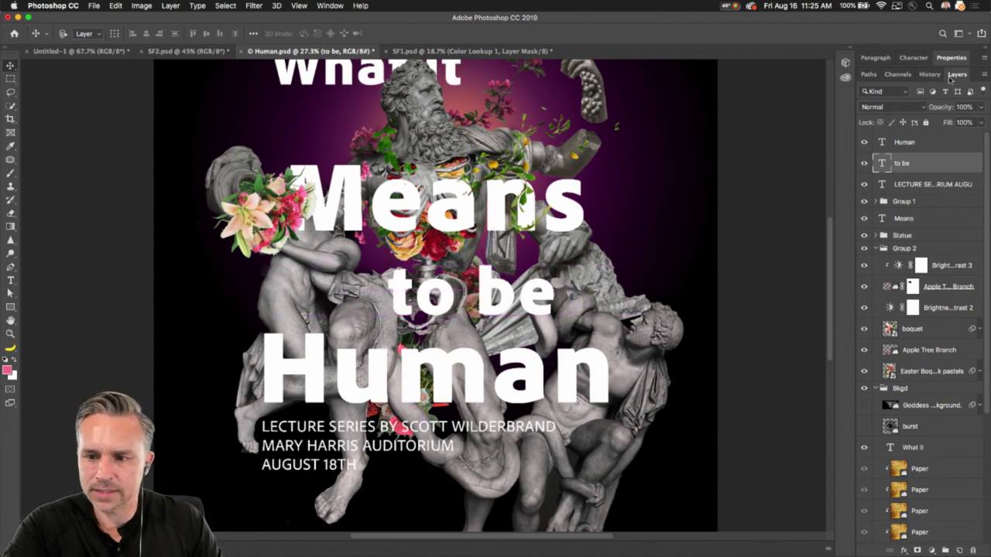
Add a layer mask to the "to be" text and paint black at 100% flow over the b so the drapery overlaps it
{"action": "left_click", "coordinate": [918, 550]}
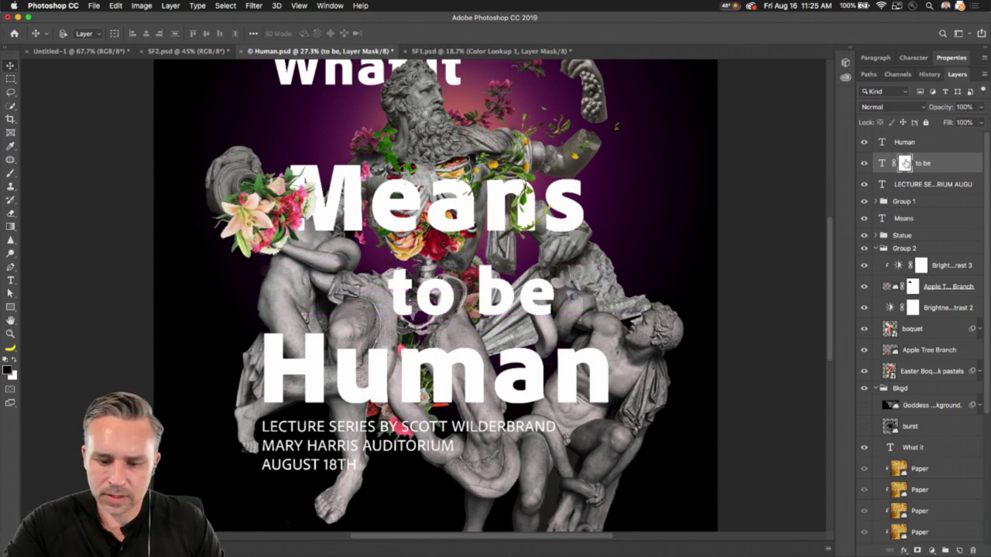
{"action": "key", "text": "d"}
{"action": "key", "text": "b"}
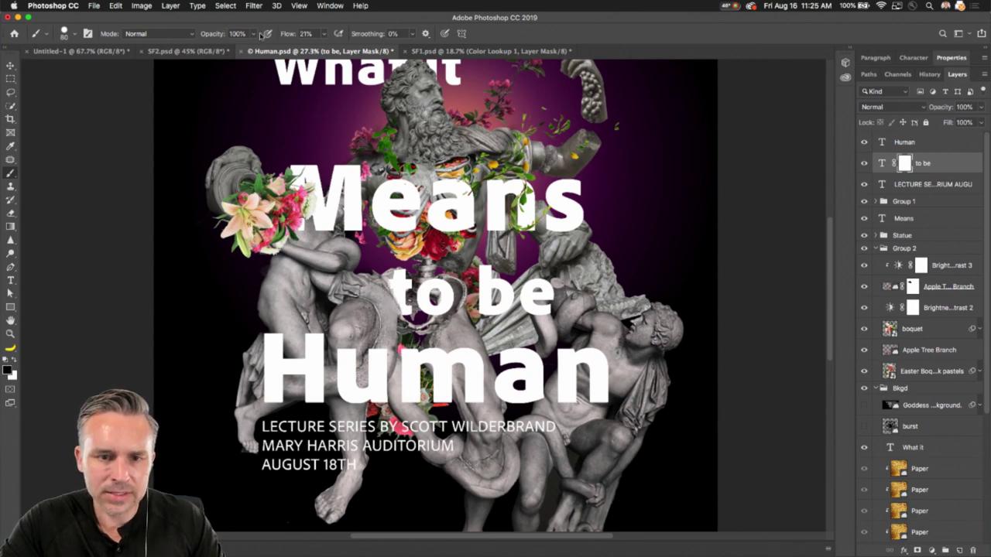
{"action": "key", "text": "shift+0"}
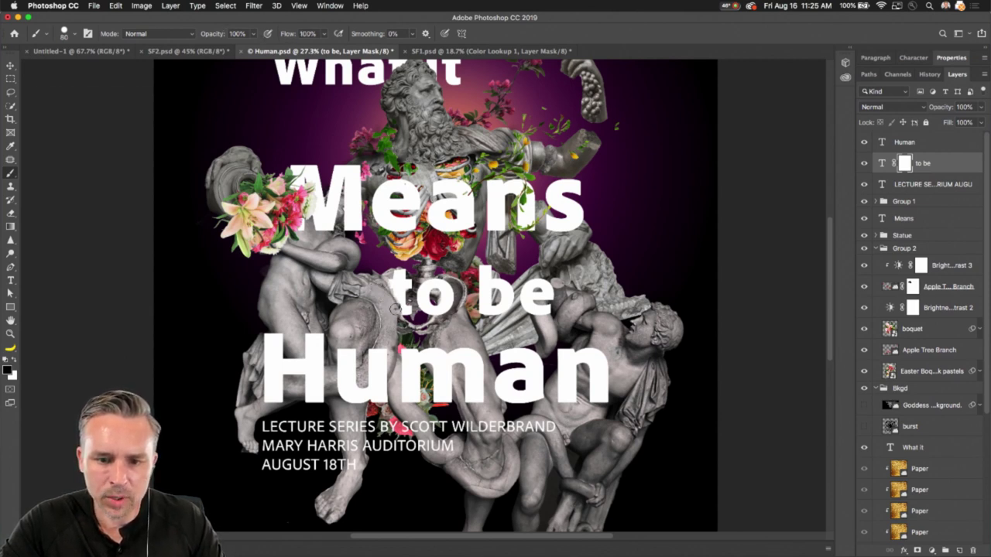
{"action": "mouse_move", "coordinate": [519, 283]}
{"action": "left_mouse_down"}
{"action": "mouse_move", "coordinate": [503, 302]}
{"action": "mouse_move", "coordinate": [529, 287]}
{"action": "left_mouse_up"}
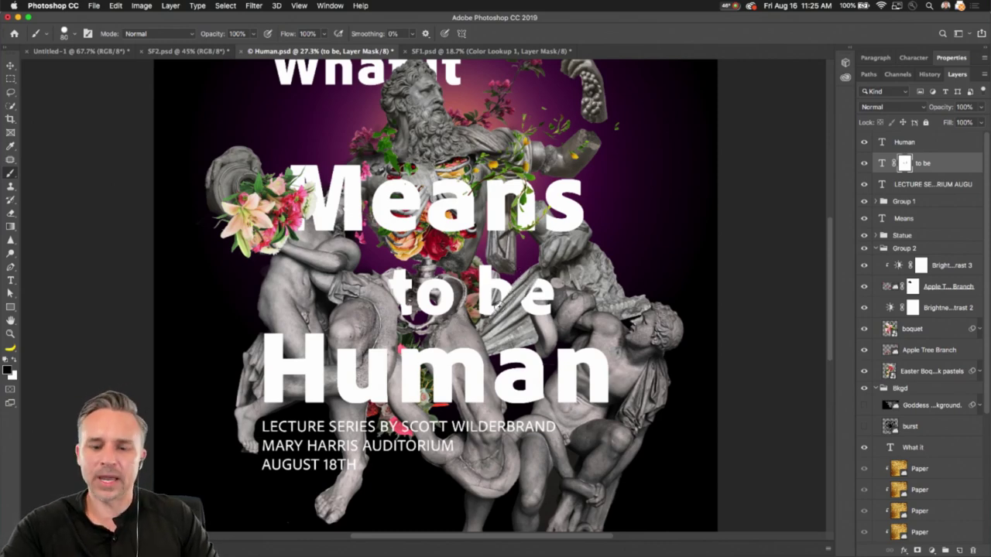
Add a new layer above the "to be" text and clip it to that text
{"action": "key", "text": "super+minus"}
{"action": "key", "text": "super+minus"}
{"action": "key", "text": "super+plus"}
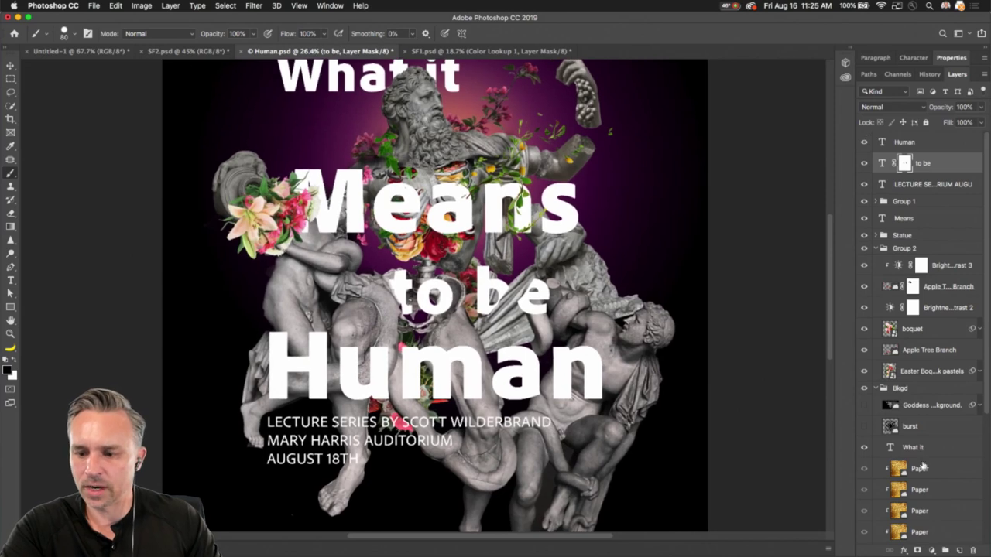
{"action": "left_click", "coordinate": [960, 550]}
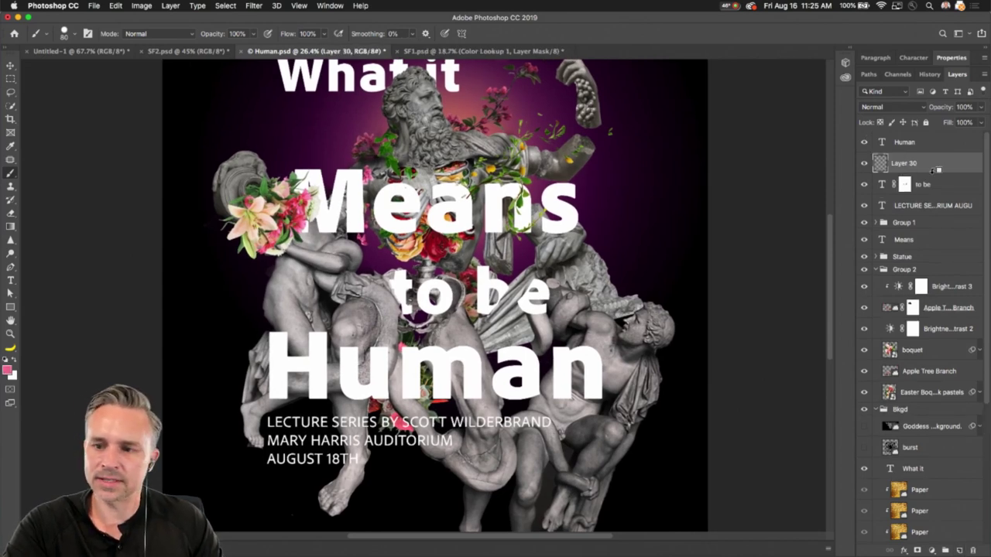
{"action": "left_click", "coordinate": [936, 172], "text": "alt"}
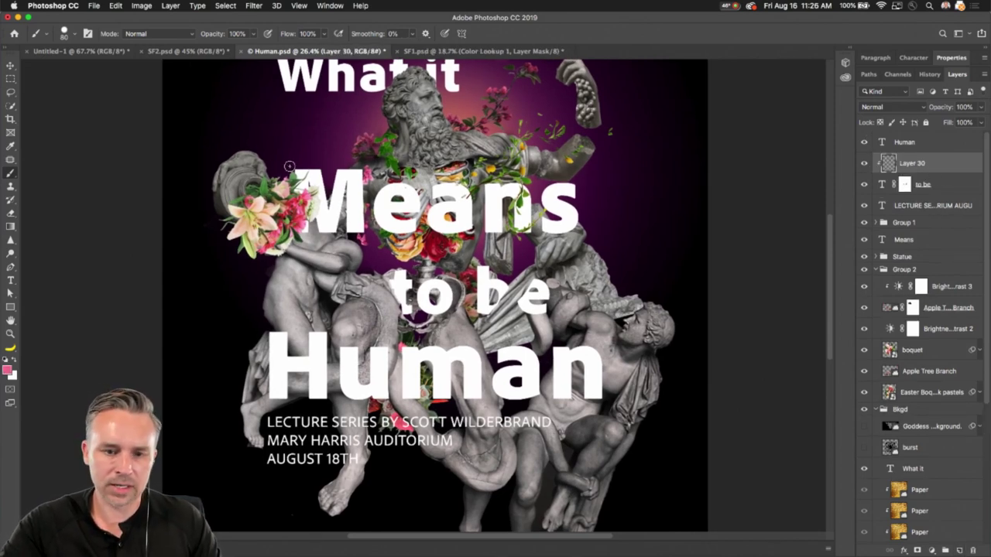
Brush soft black shading at 13% flow onto the clipped layer, over the b and the t of "to be"
{"action": "key", "text": "bracketright"}
{"action": "key", "text": "bracketright"}
{"action": "key", "text": "bracketright"}
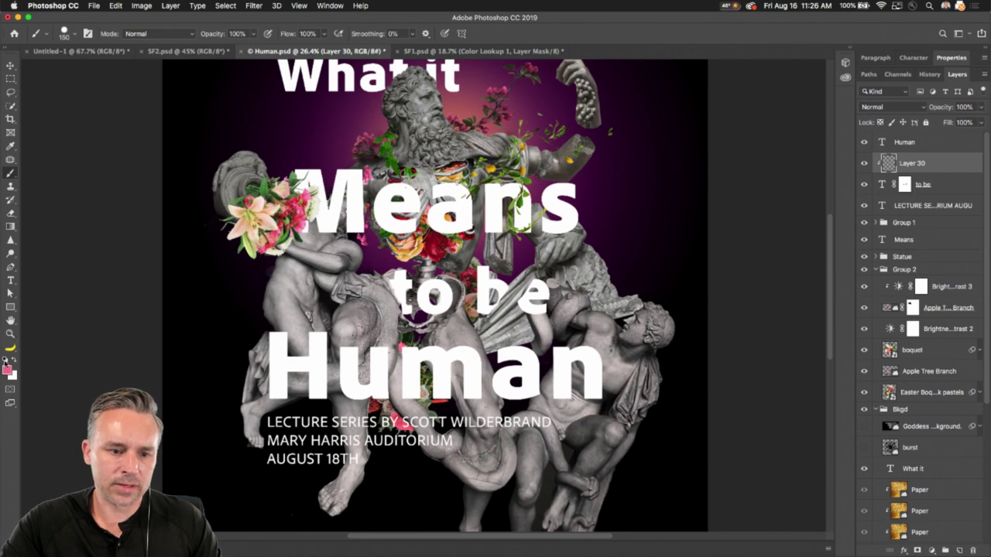
{"action": "left_click", "coordinate": [5, 360]}
{"action": "key", "text": "bracketright"}
{"action": "left_click_drag", "start_coordinate": [286, 35], "coordinate": [238, 36]}
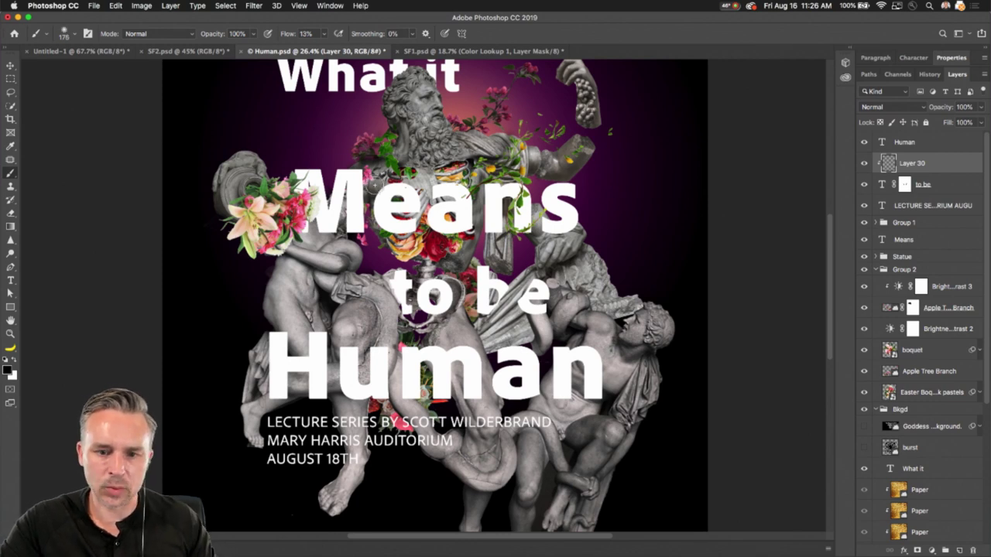
{"action": "key", "text": "bracketright"}
{"action": "key", "text": "bracketright"}
{"action": "left_click_drag", "start_coordinate": [501, 304], "coordinate": [489, 298]}
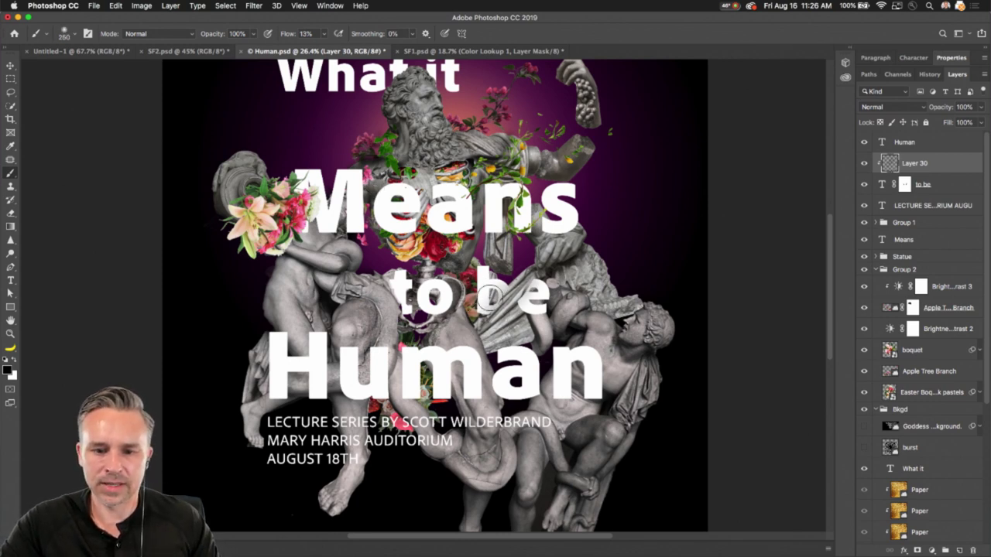
{"action": "key", "text": "bracketleft"}
{"action": "key", "text": "bracketleft"}
{"action": "left_click_drag", "start_coordinate": [393, 297], "coordinate": [398, 305]}
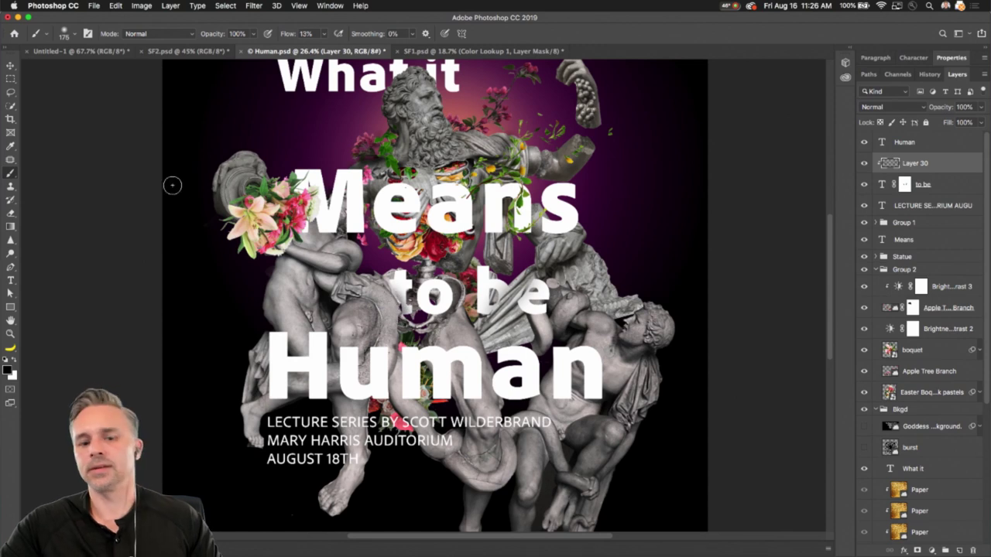
{"action": "left_click_drag", "start_coordinate": [501, 164], "coordinate": [511, 238]}
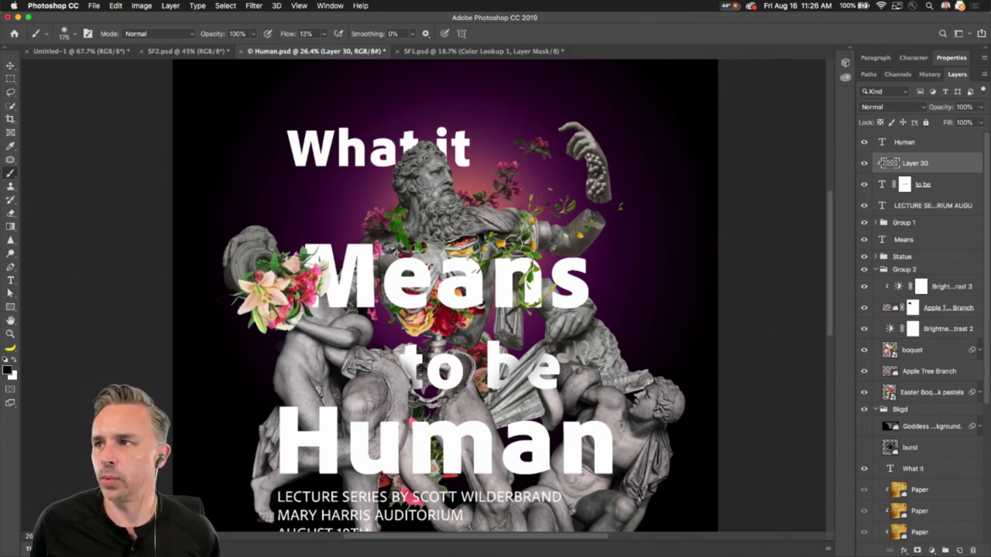
Tile the open documents with Human.psd at full height beside SF1.psd, group Untitled-1 with SF2.psd, and collapse the panels
{"action": "key", "text": "F2"}
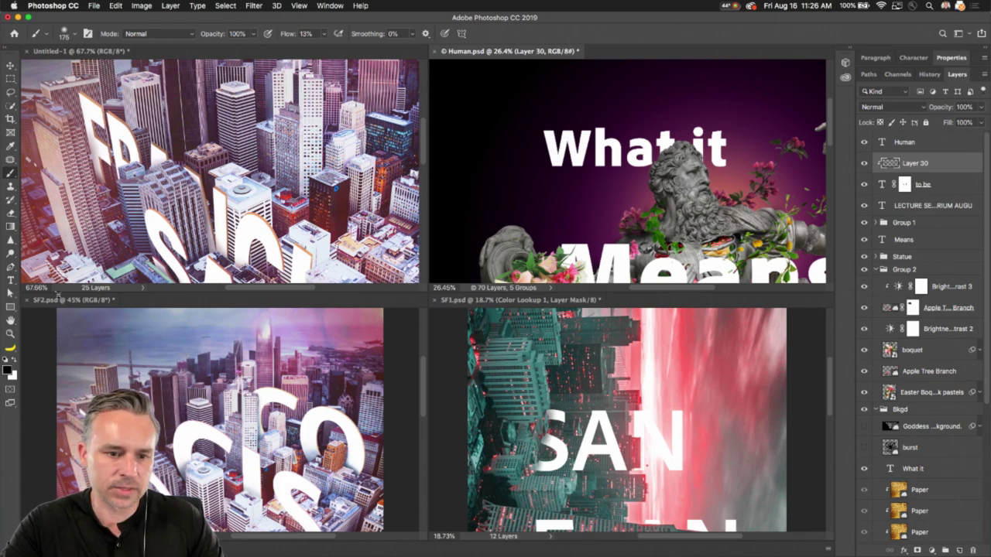
{"action": "left_click_drag", "start_coordinate": [57, 298], "coordinate": [196, 49]}
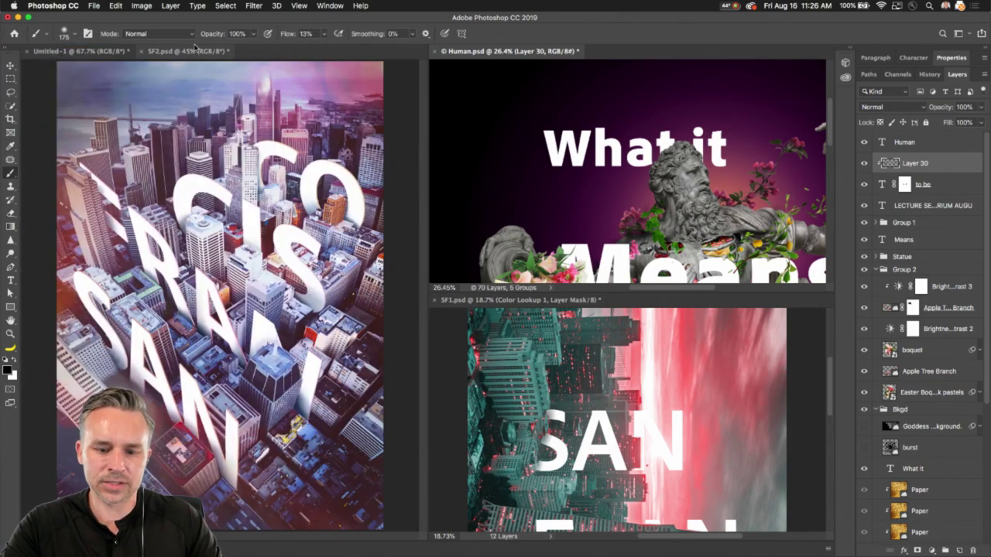
{"action": "left_click", "coordinate": [196, 49]}
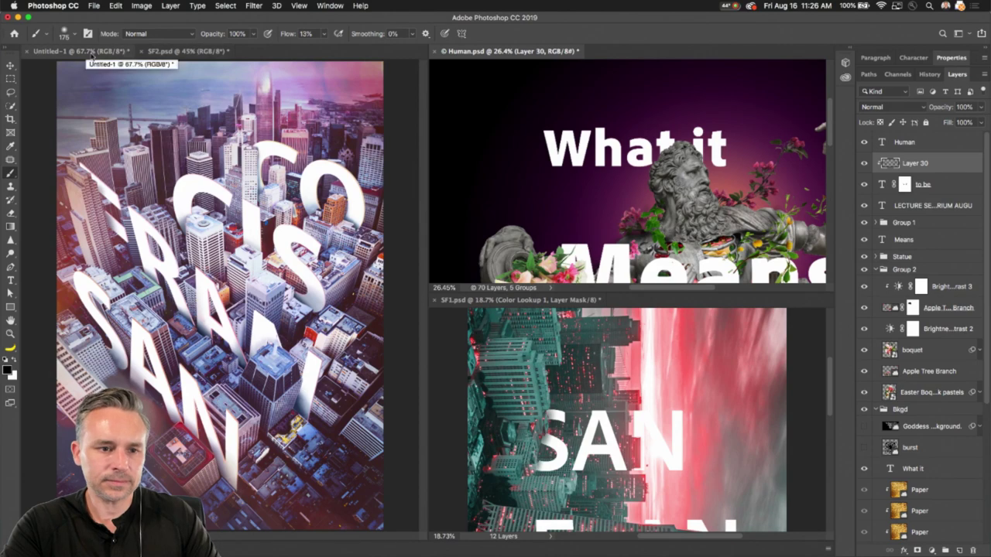
{"action": "key", "text": "m"}
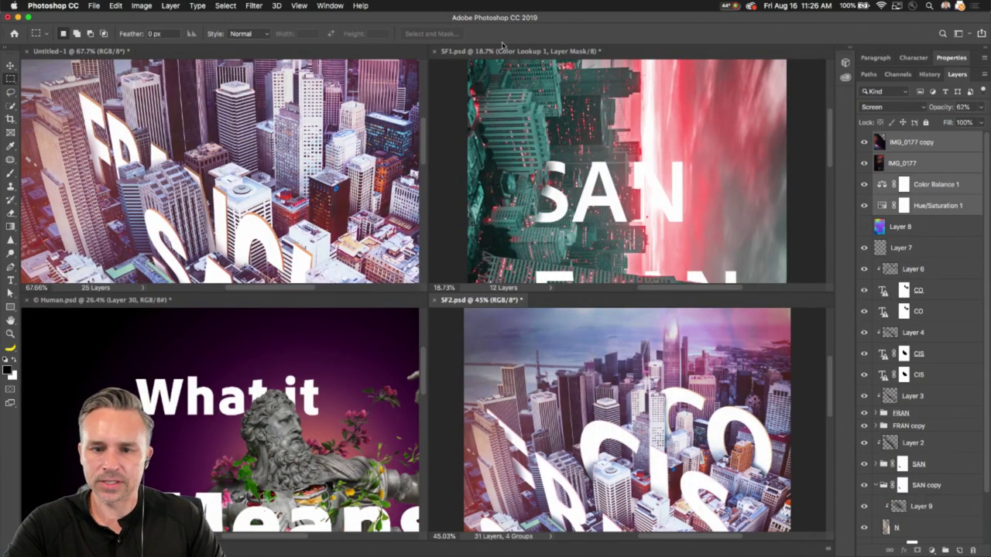
{"action": "left_click_drag", "start_coordinate": [91, 49], "coordinate": [102, 57]}
{"action": "left_click_drag", "start_coordinate": [487, 289], "coordinate": [489, 381]}
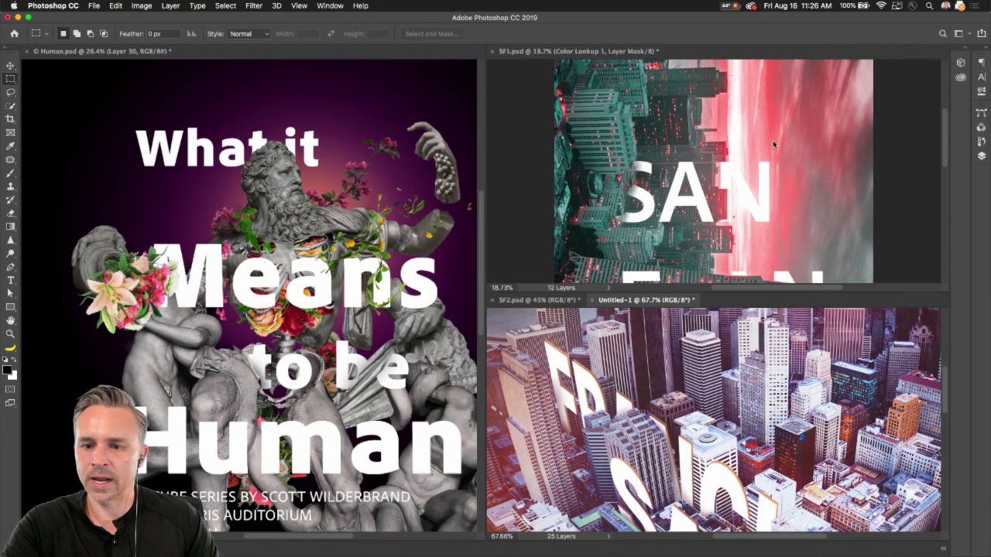
{"action": "left_click", "coordinate": [983, 50]}
Zoom Human.psd to 16.5% to show the whole poster, Untitled-1 to 40.6% and SF1.psd to 18.1%
{"action": "left_click", "coordinate": [339, 268]}
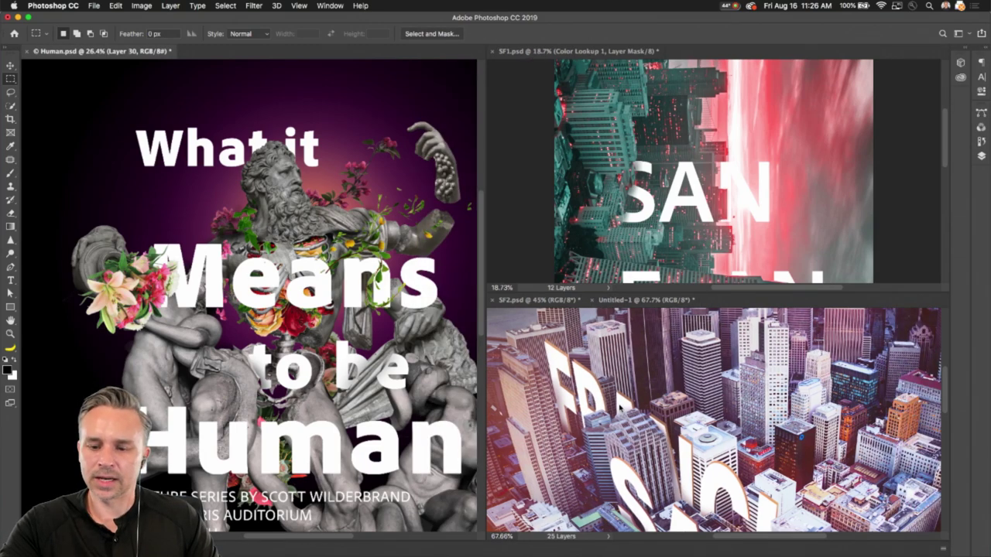
{"action": "scroll", "coordinate": [339, 269], "scroll_direction": "down", "scroll_amount": 5}
{"action": "scroll", "coordinate": [339, 269], "scroll_direction": "up", "scroll_amount": 2}
{"action": "scroll", "coordinate": [663, 446], "scroll_direction": "down", "scroll_amount": 3}
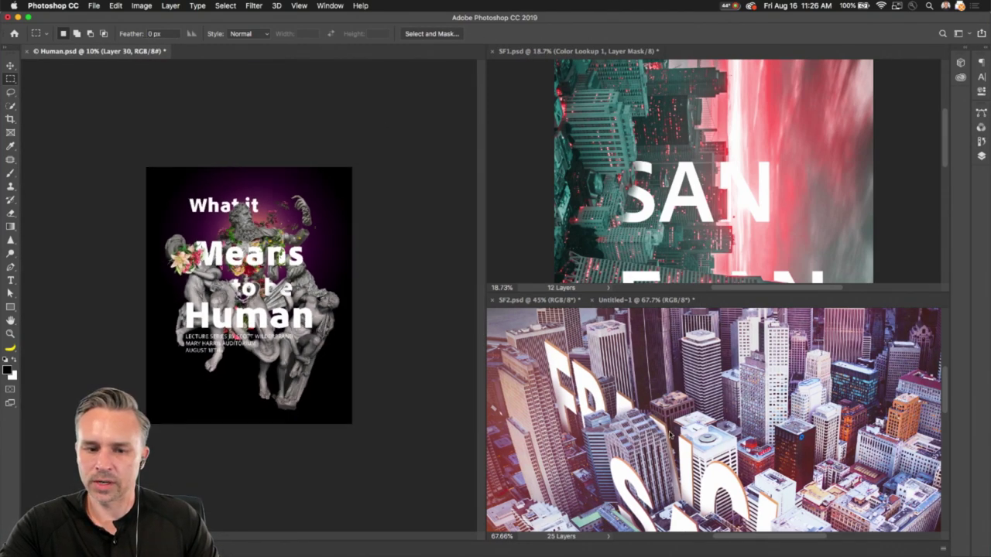
{"action": "scroll", "coordinate": [663, 445], "scroll_direction": "up", "scroll_amount": 3}
{"action": "left_click", "coordinate": [681, 427]}
{"action": "scroll", "coordinate": [683, 426], "scroll_direction": "down", "scroll_amount": 3}
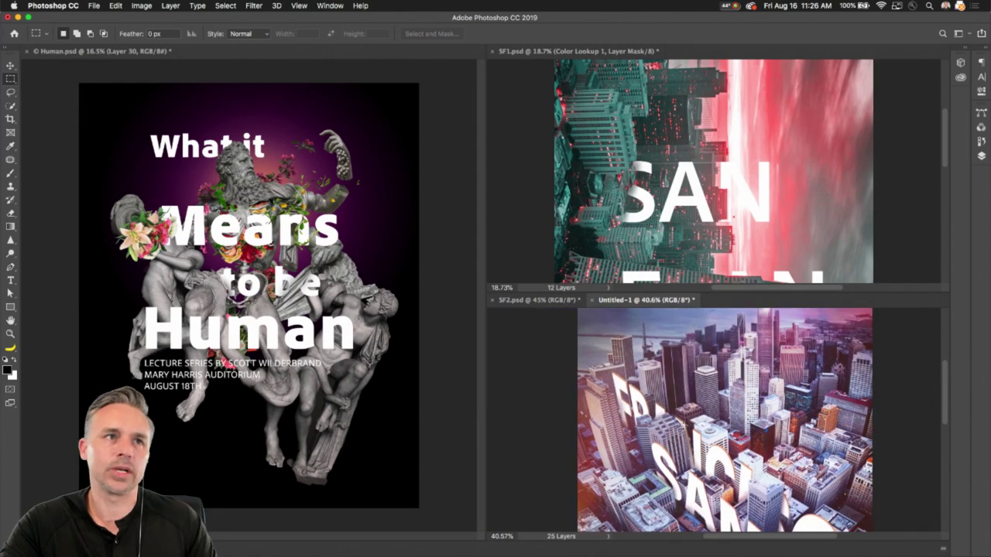
{"action": "left_click", "coordinate": [224, 283]}
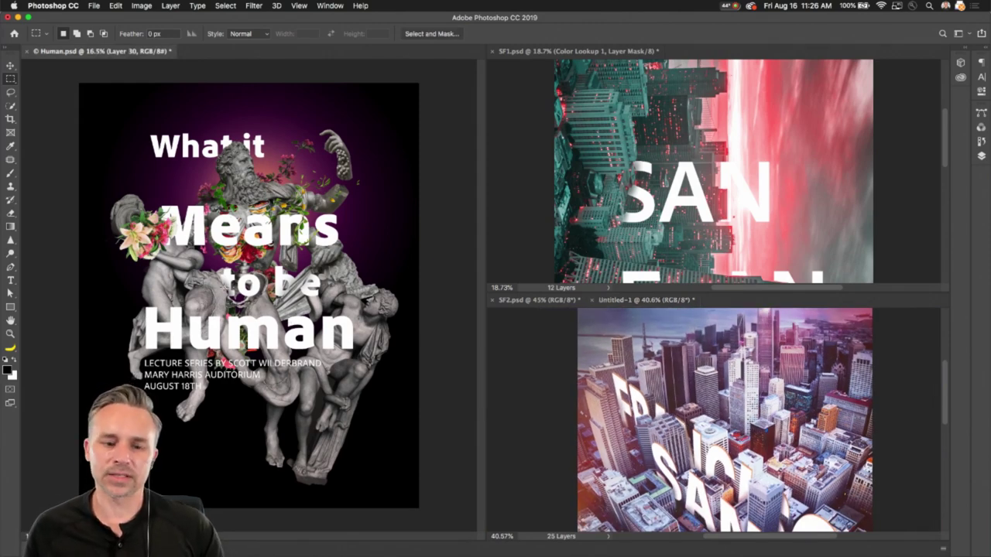
{"action": "left_click", "coordinate": [690, 142]}
{"action": "key", "text": "super+0"}
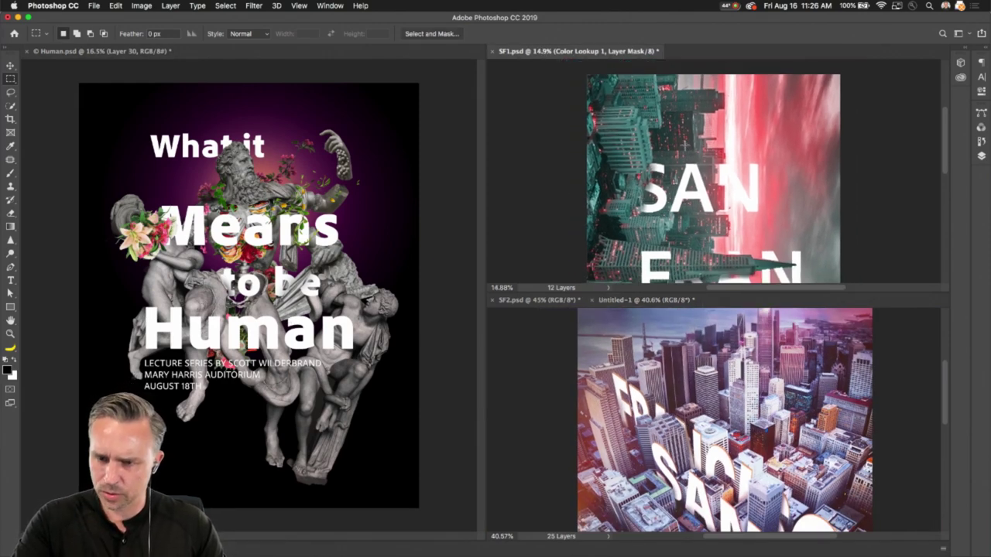
{"action": "key", "text": "super+plus"}
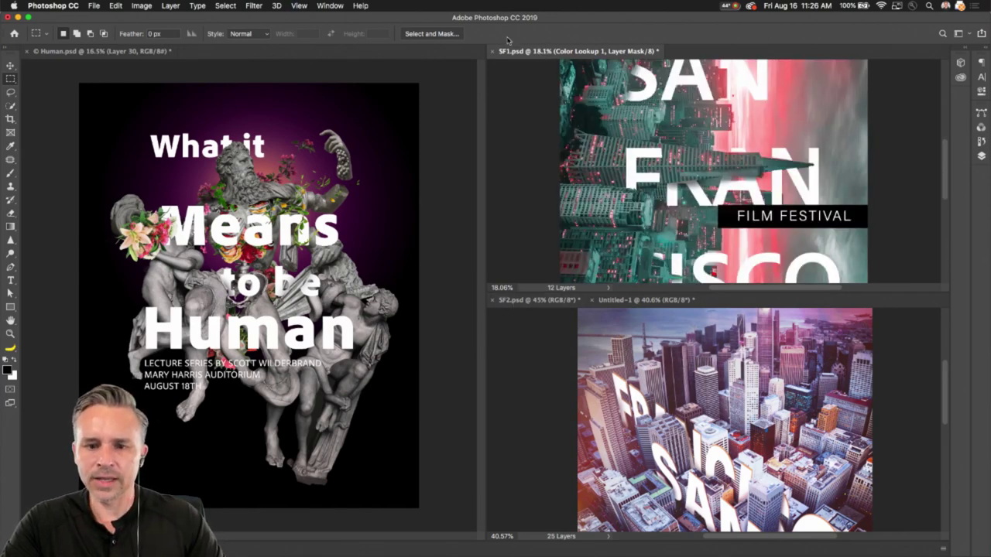
Group SF1.psd with SF2.psd and Untitled-1, display SF2.psd beside the Human poster, and make Human.psd the active document
{"action": "left_click_drag", "start_coordinate": [511, 53], "coordinate": [520, 300]}
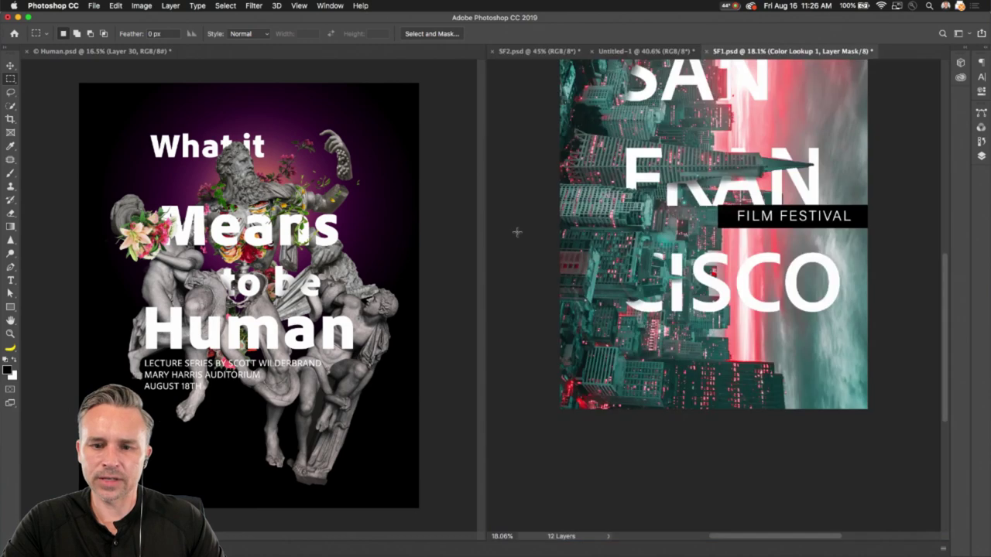
{"action": "left_click", "coordinate": [511, 51]}
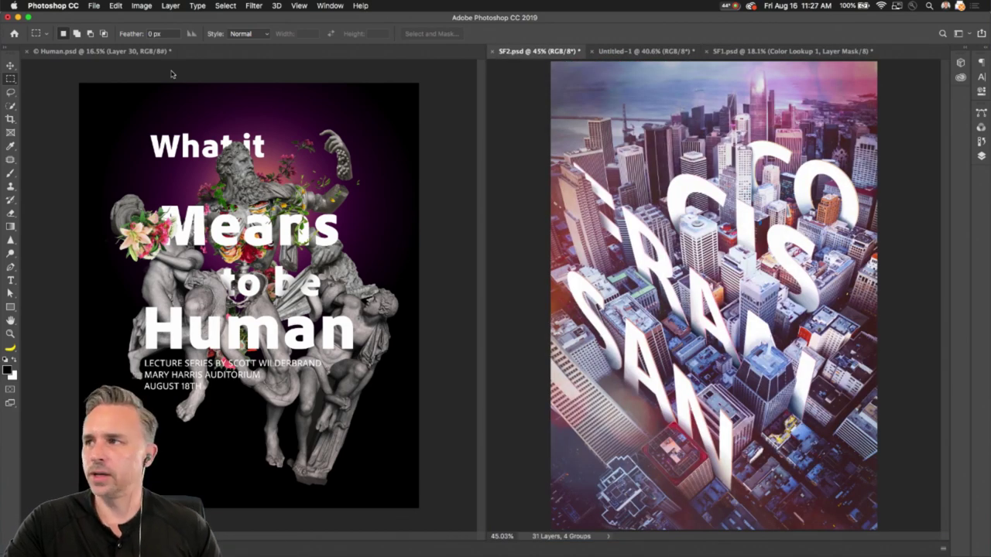
{"action": "left_click", "coordinate": [156, 146]}
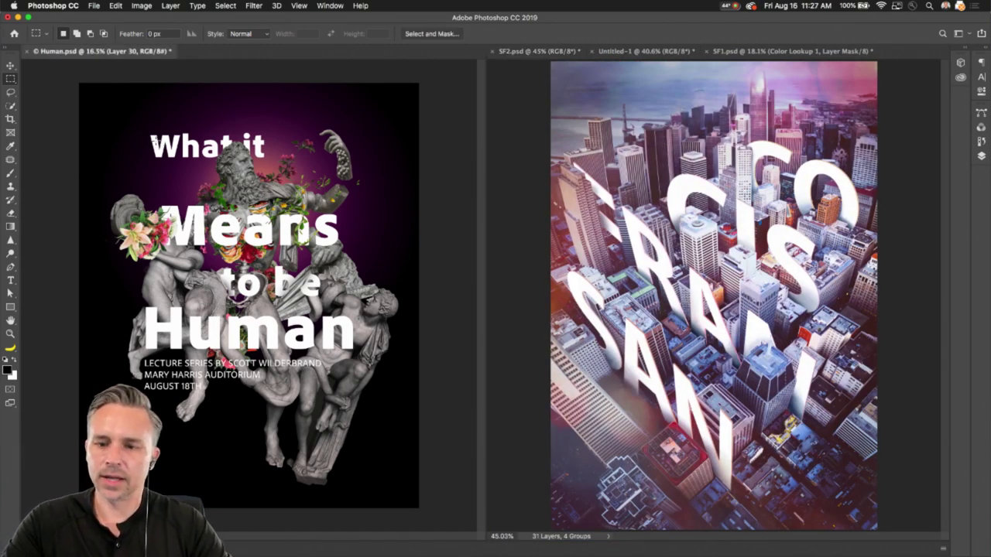